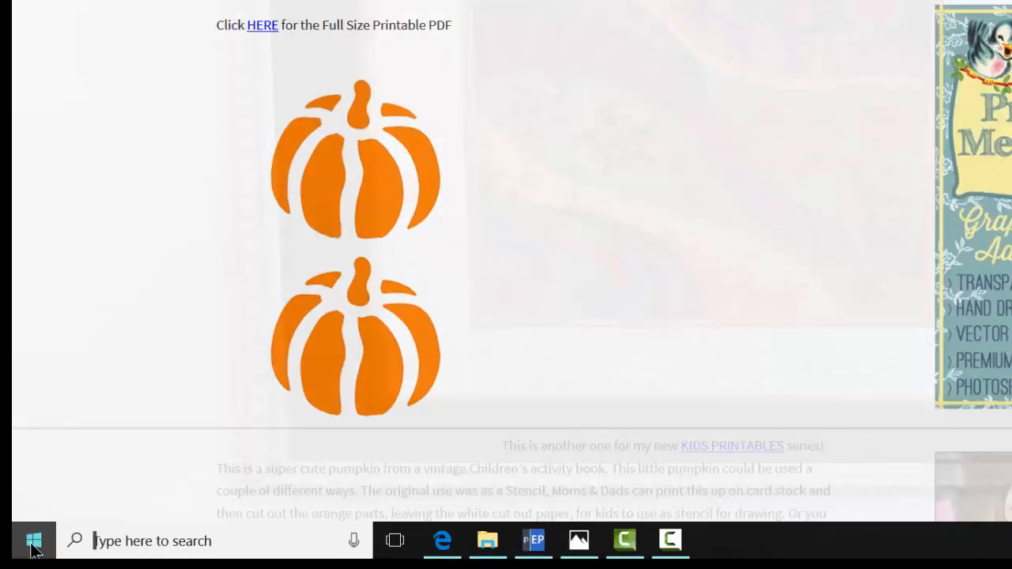
# Find and launch the Snipping Tool, then move its window closer to the pumpkin images on the web page
pyautogui.click(24, 552)
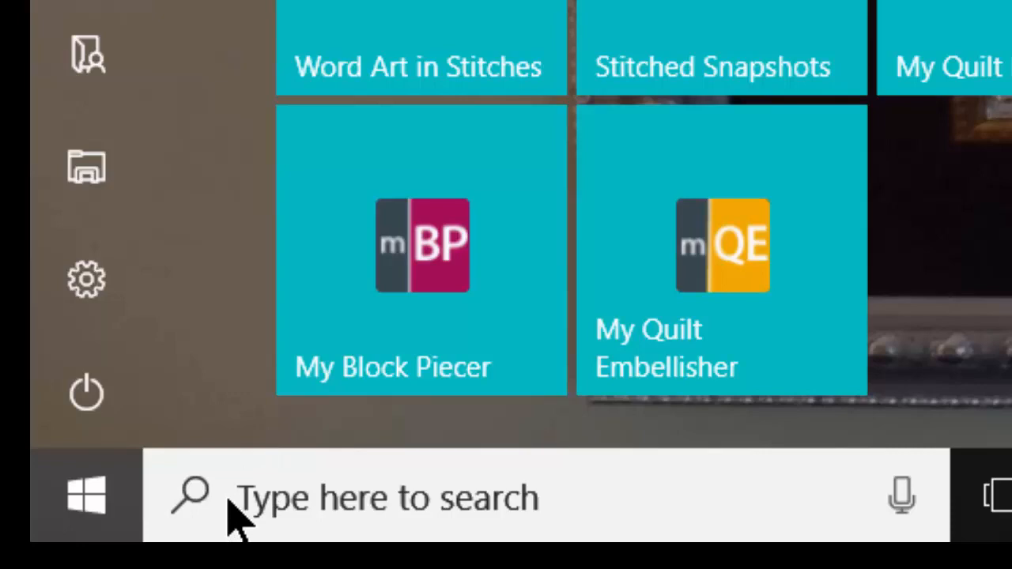
pyautogui.write('snipp')
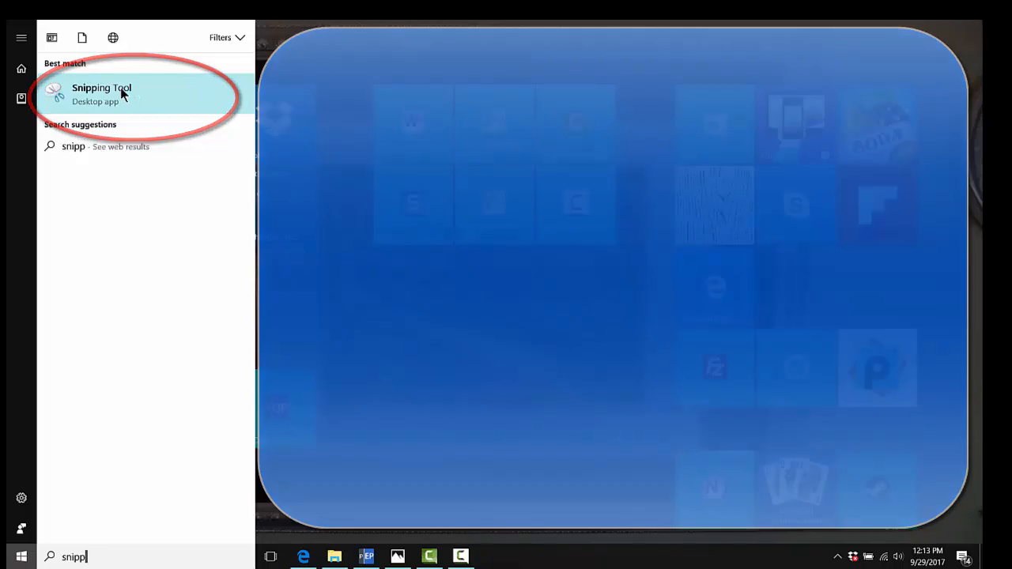
pyautogui.click(121, 92)
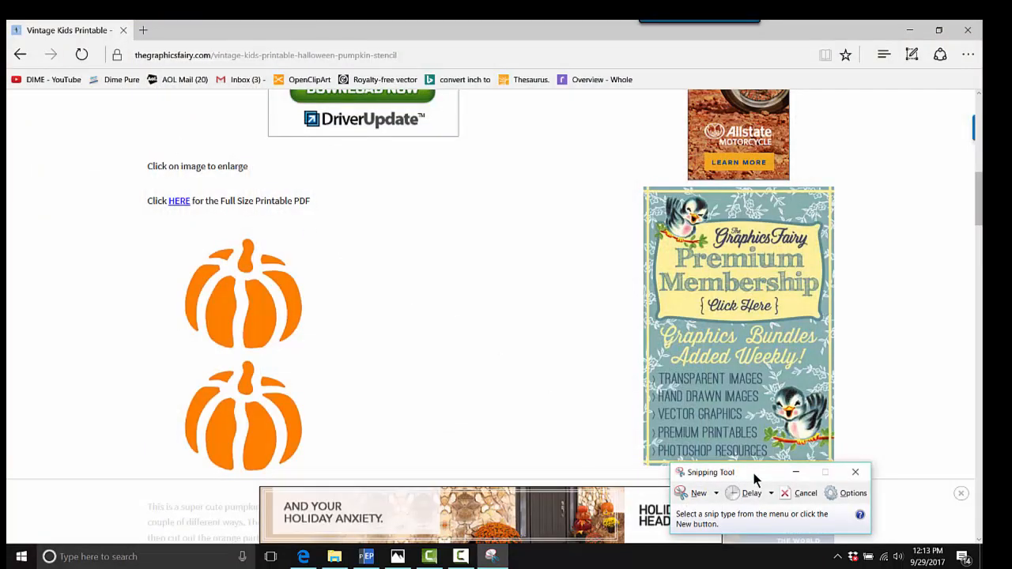
pyautogui.moveTo(753, 478); pyautogui.dragTo(510, 329)
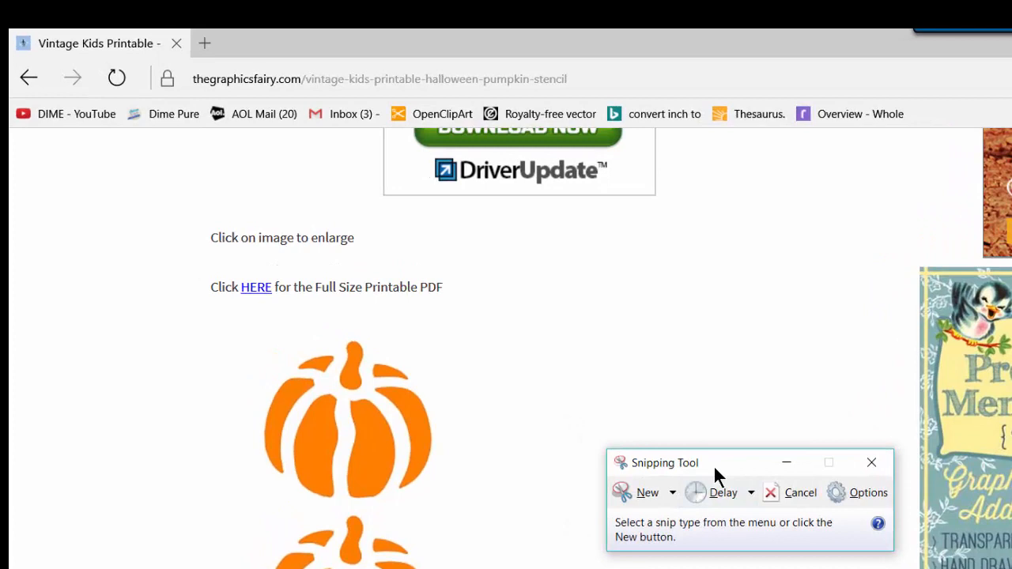
# Capture a new snip around the large orange pumpkin stencil beneath the article title
pyautogui.scroll(-2, 452, 360)
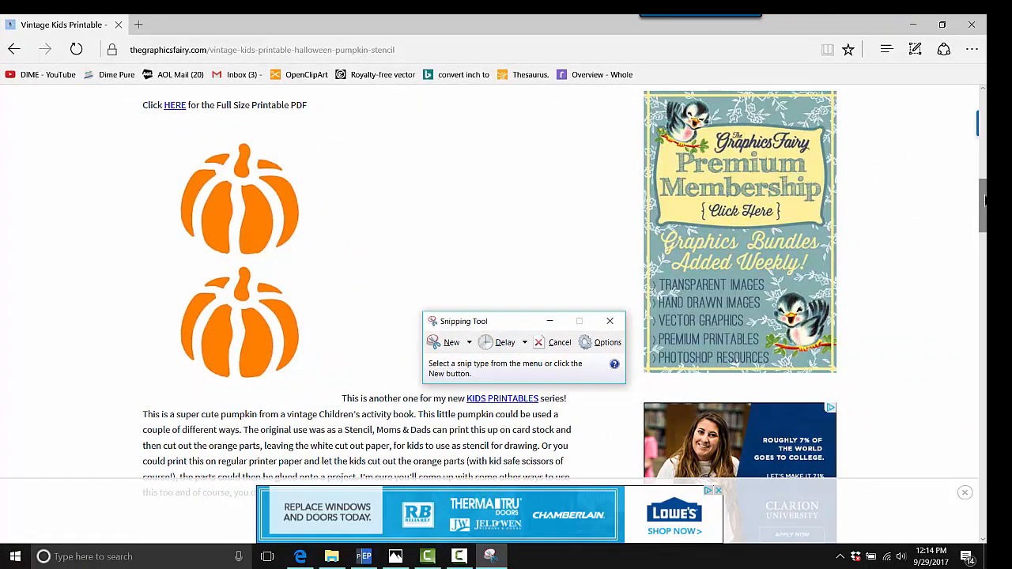
pyautogui.moveTo(984, 201); pyautogui.dragTo(983, 135)
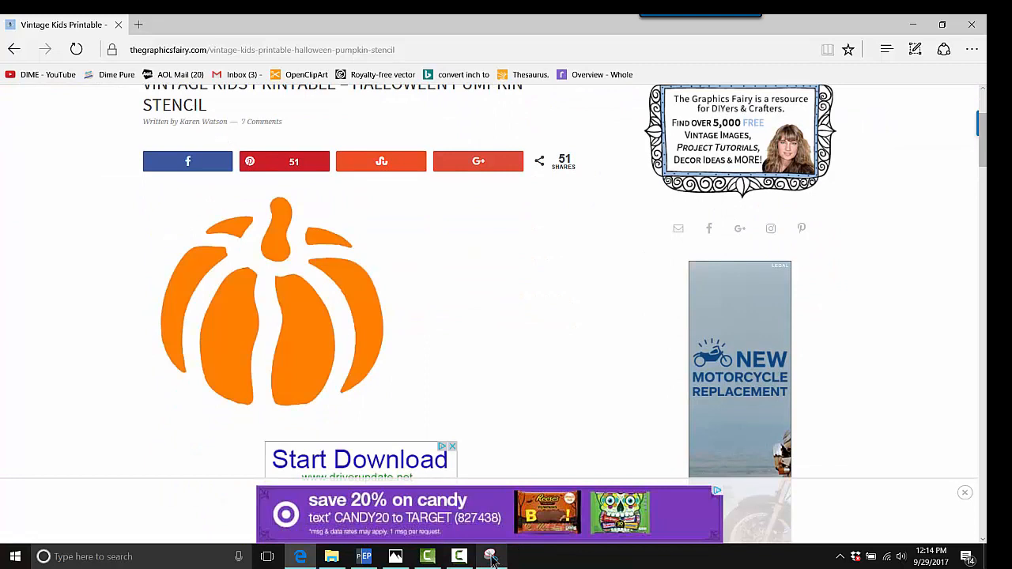
pyautogui.moveTo(491, 557)
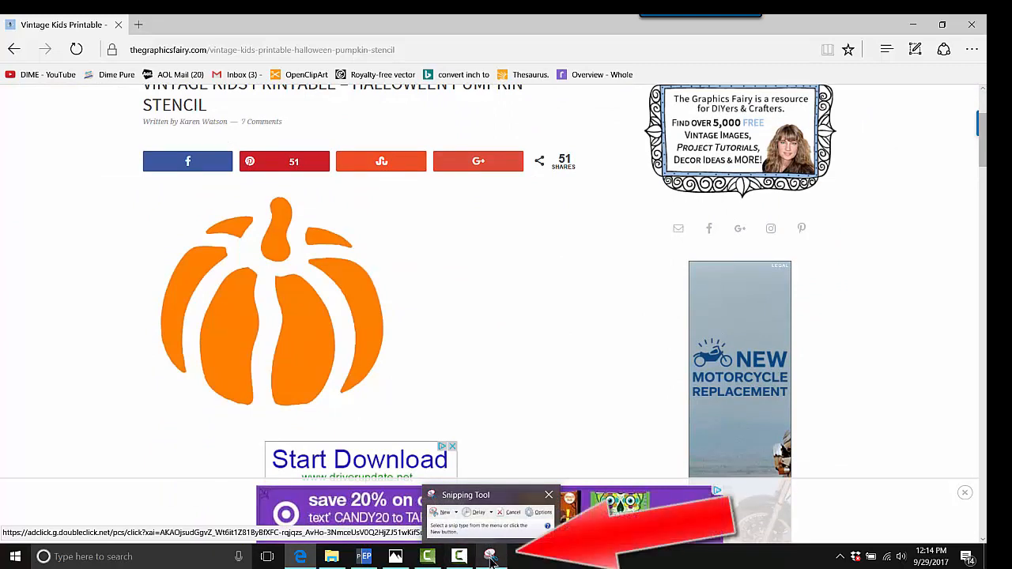
pyautogui.click(490, 558)
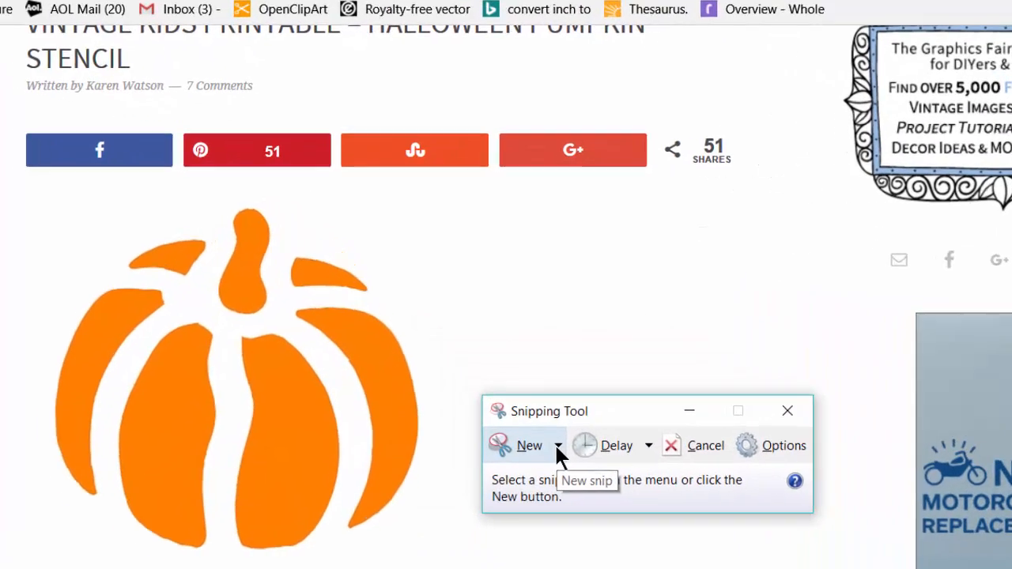
pyautogui.click(559, 457)
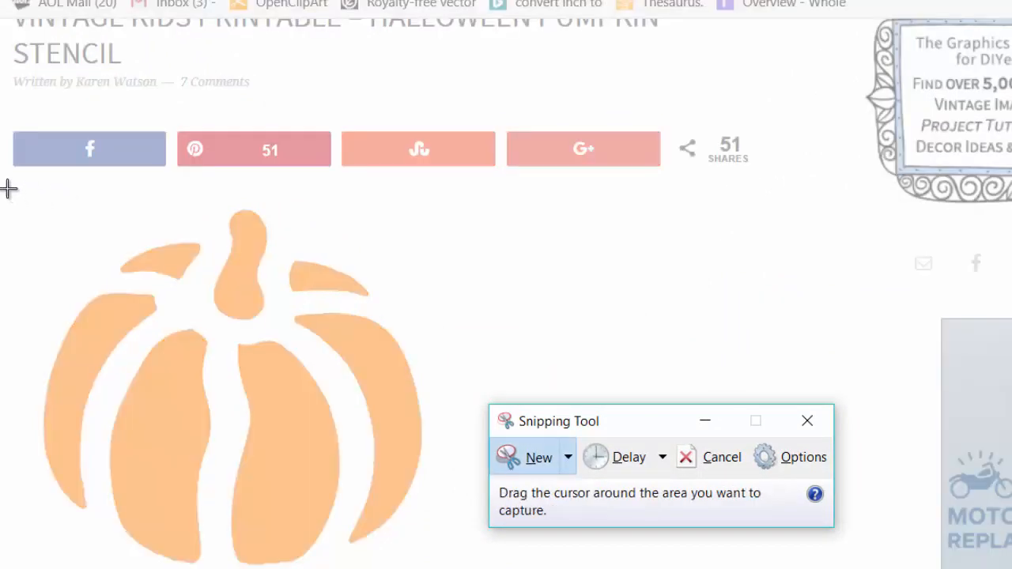
pyautogui.moveTo(11, 181); pyautogui.dragTo(436, 568)
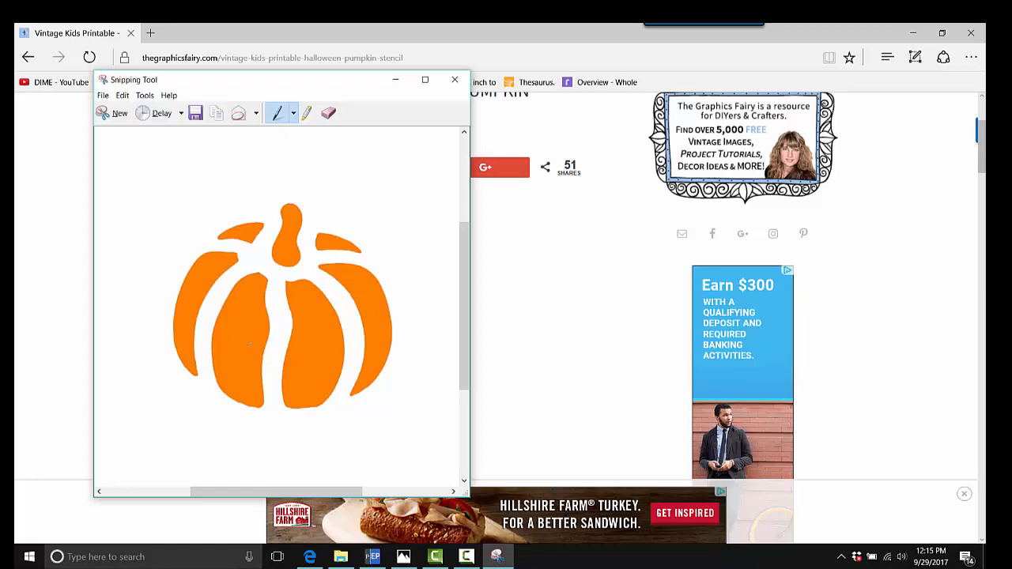
# Save the snip as a PNG file named "pump stencil" in the 2017 Sept Give Thanks folder
pyautogui.click(103, 96)
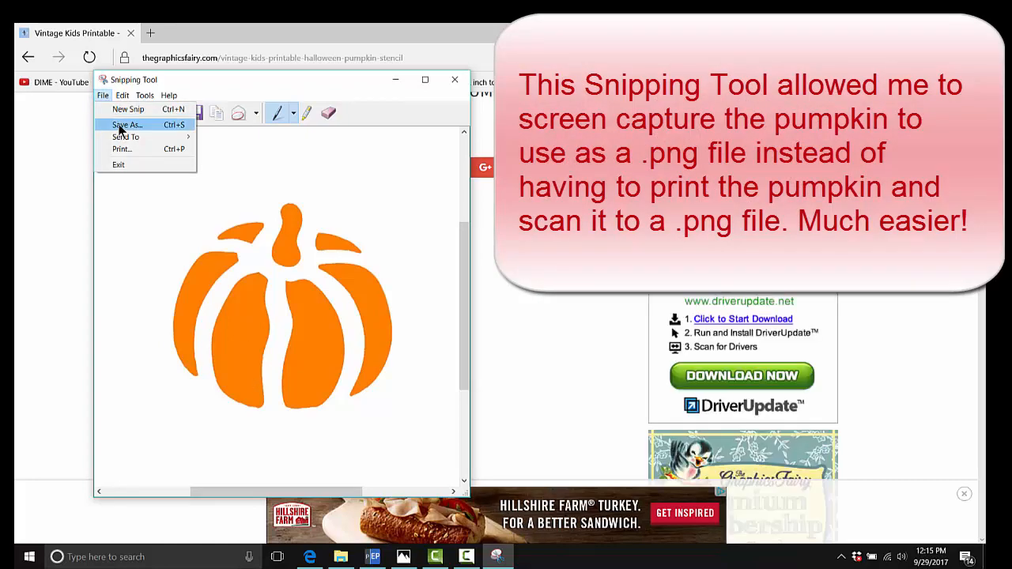
pyautogui.click(120, 126)
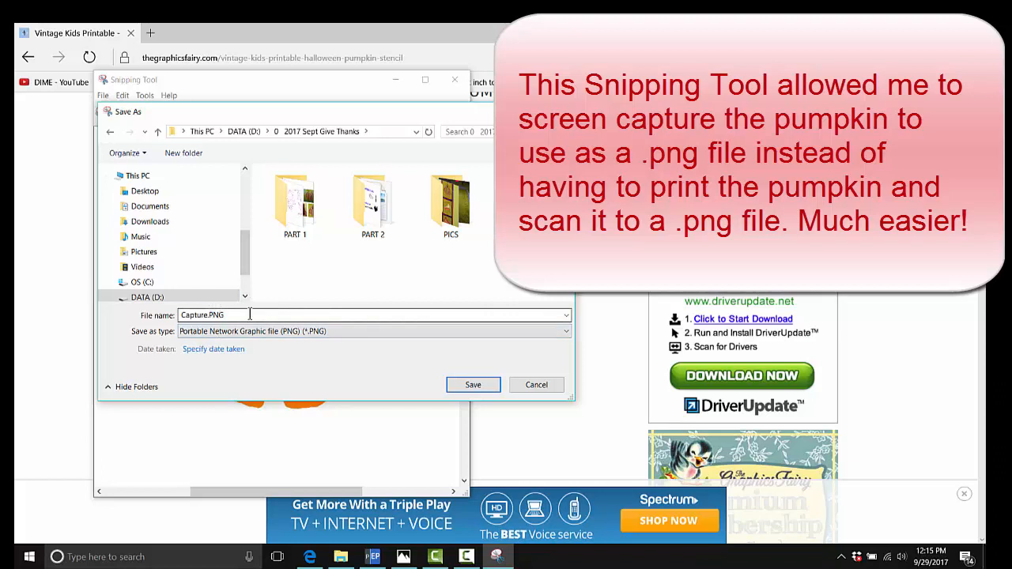
pyautogui.moveTo(248, 314); pyautogui.dragTo(167, 313)
pyautogui.write('pump sten')
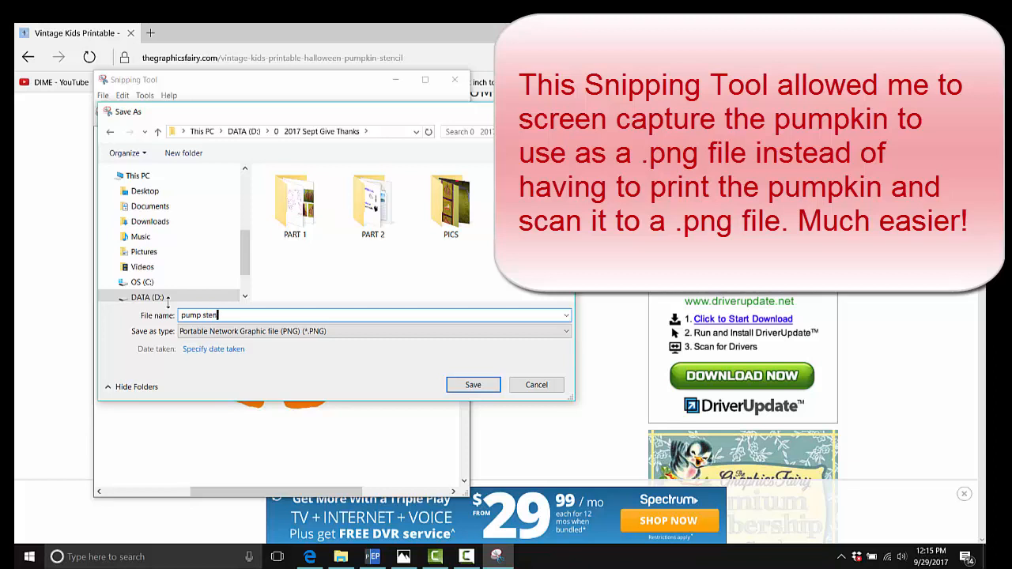
pyautogui.write('cil')
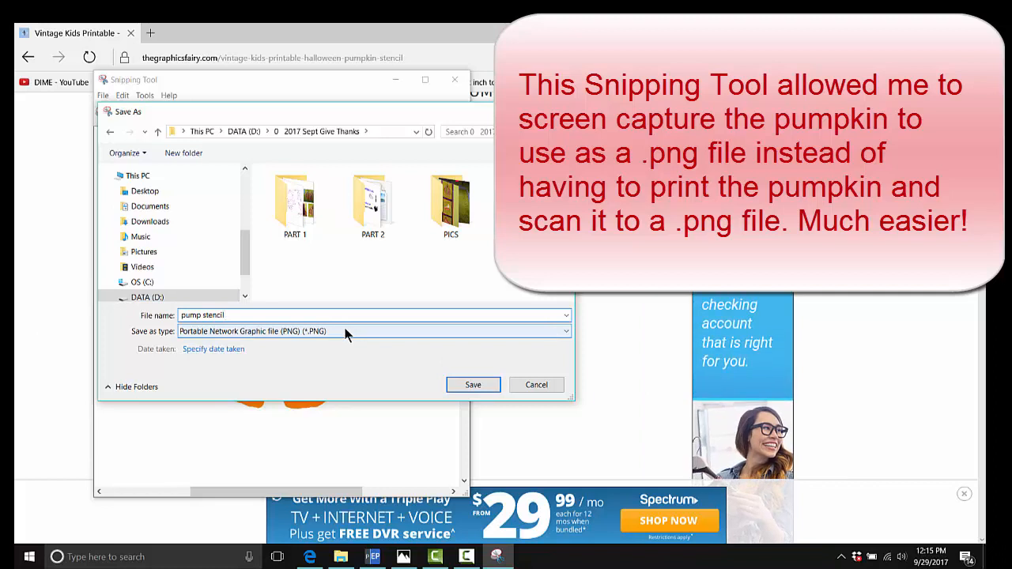
pyautogui.click(473, 385)
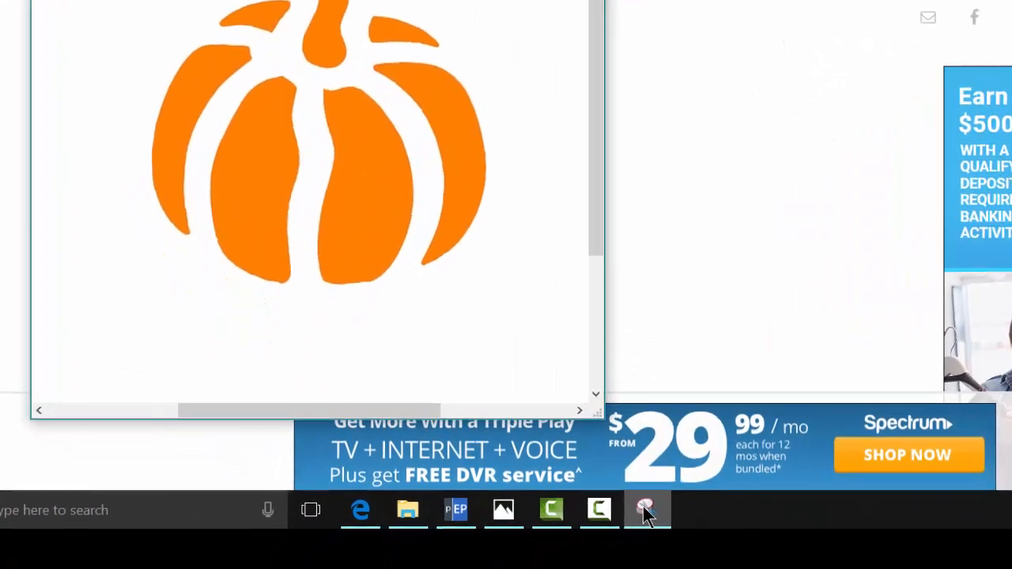
# Pin the Snipping Tool to the taskbar and close its window
pyautogui.moveTo(494, 556)
pyautogui.rightClick(656, 509)
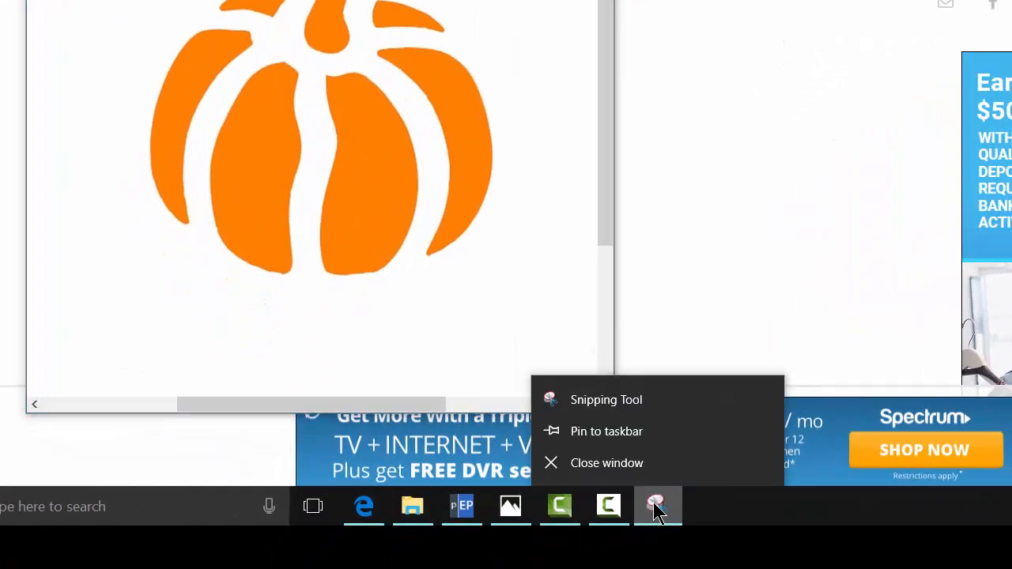
pyautogui.click(636, 437)
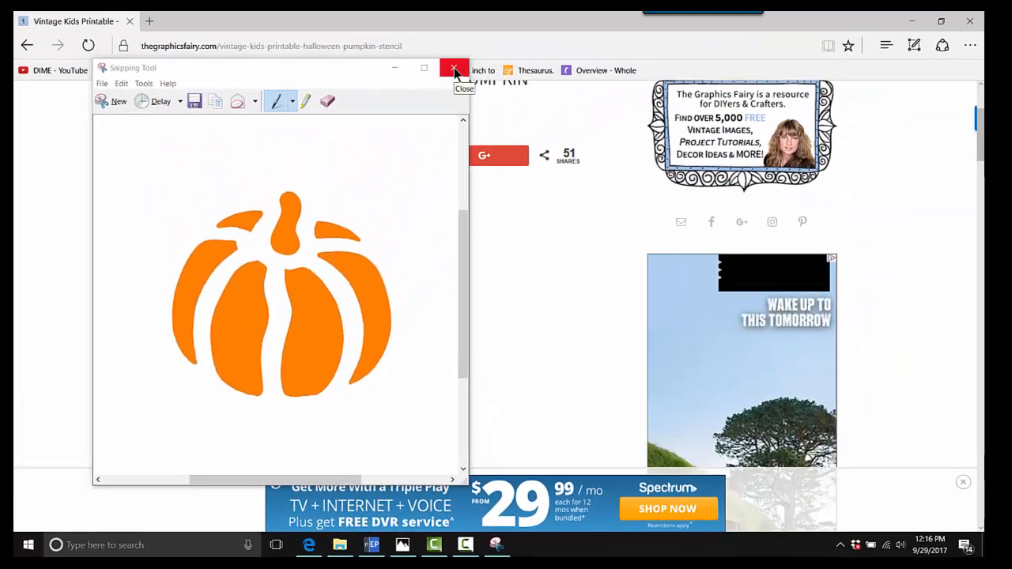
pyautogui.click(454, 71)
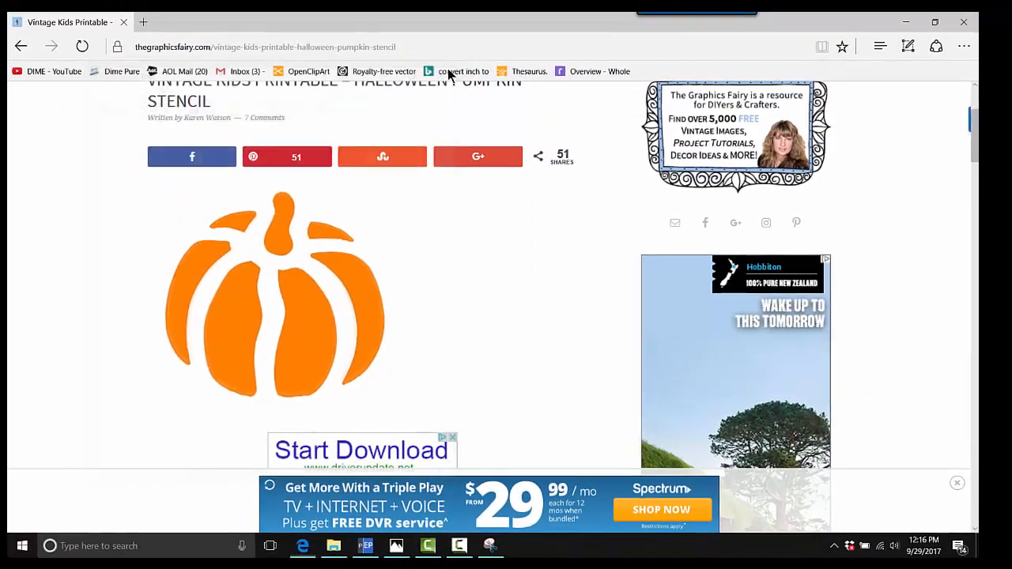
# Switch to Perfect Embroidery Pro and load pump stencil.PNG as the backdrop of Design1
pyautogui.moveTo(364, 547)
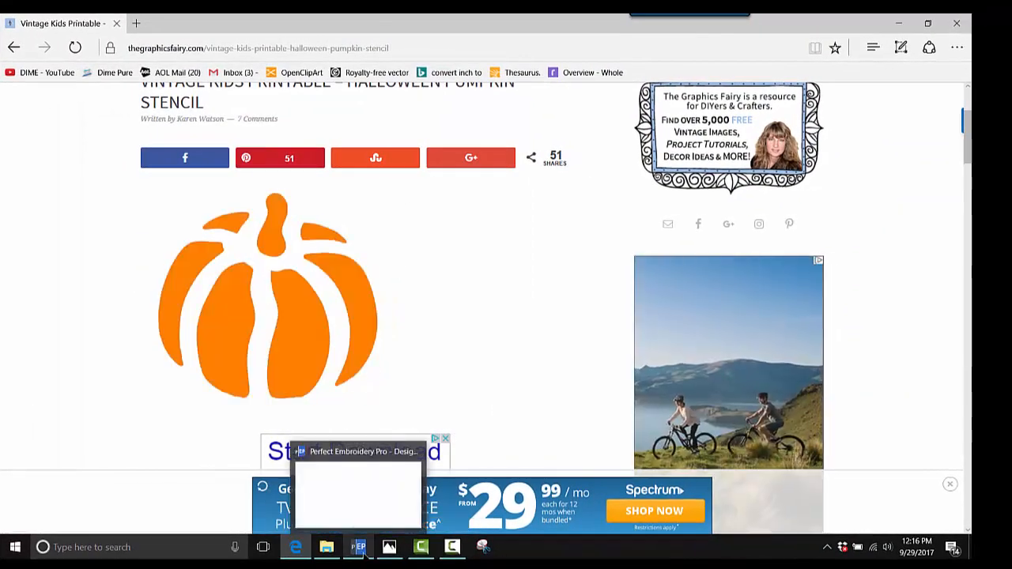
pyautogui.click(362, 498)
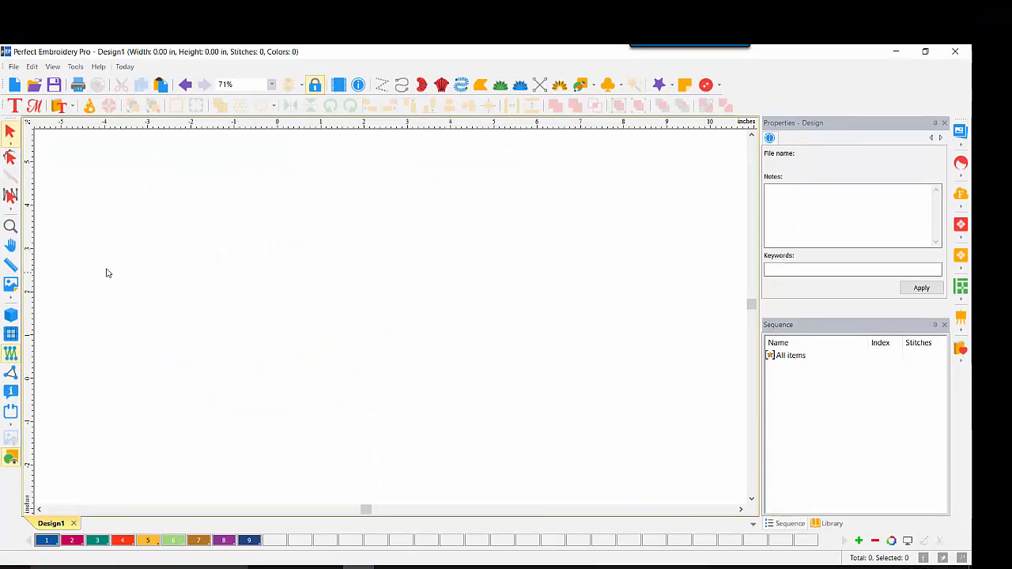
pyautogui.click(14, 286)
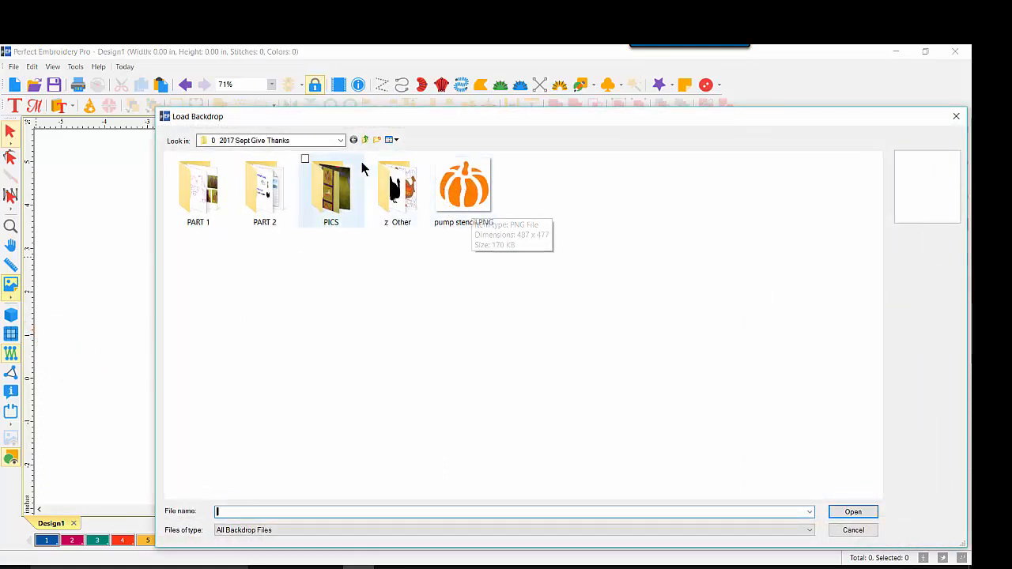
pyautogui.doubleClick(465, 209)
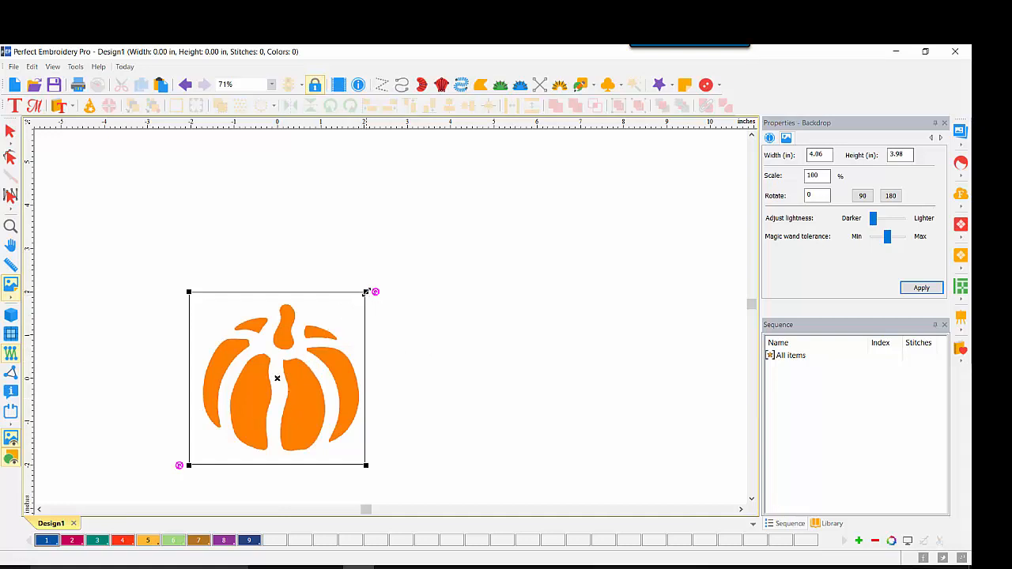
# Enlarge the pumpkin backdrop proportionally to about 7.55 in wide by 7.40 in high
pyautogui.moveTo(366, 291); pyautogui.dragTo(366, 292)
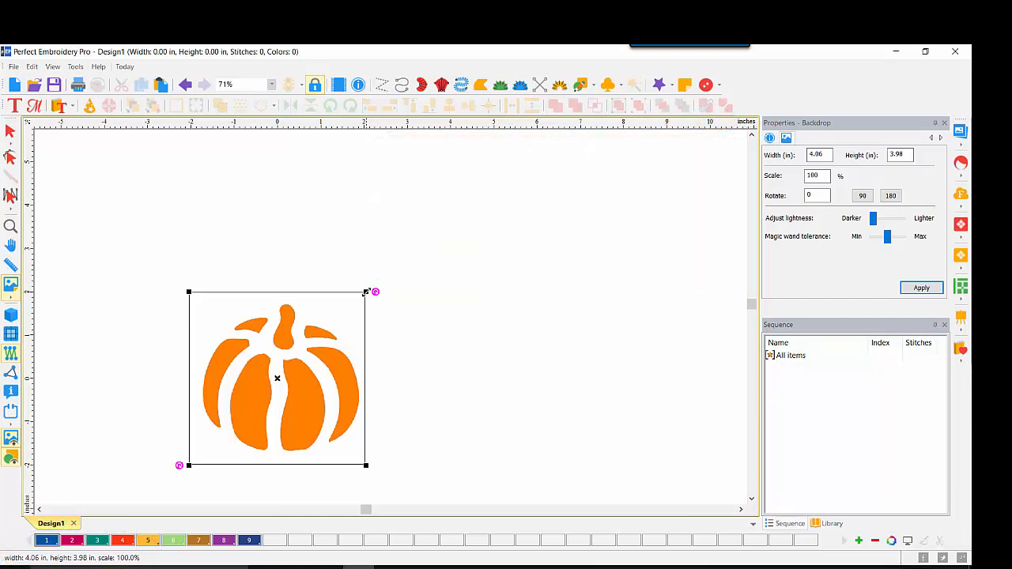
pyautogui.moveTo(366, 292); pyautogui.dragTo(447, 221)
pyautogui.click(11, 226)
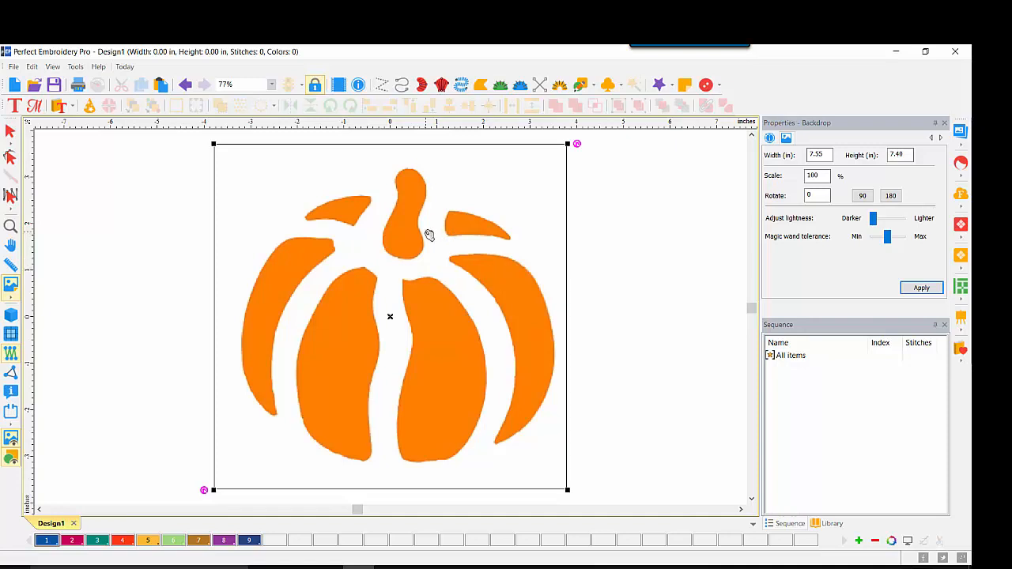
# Trace the six pumpkin segments and the stem as outline artwork with the Magic Wand, and hide the backdrop image
pyautogui.click(594, 84)
pyautogui.click(592, 102)
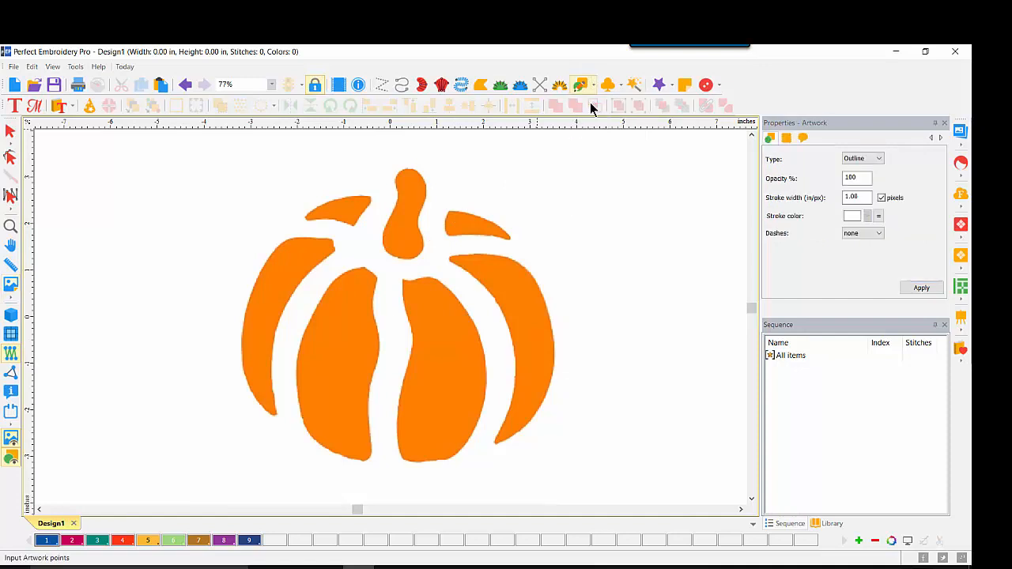
pyautogui.click(633, 87)
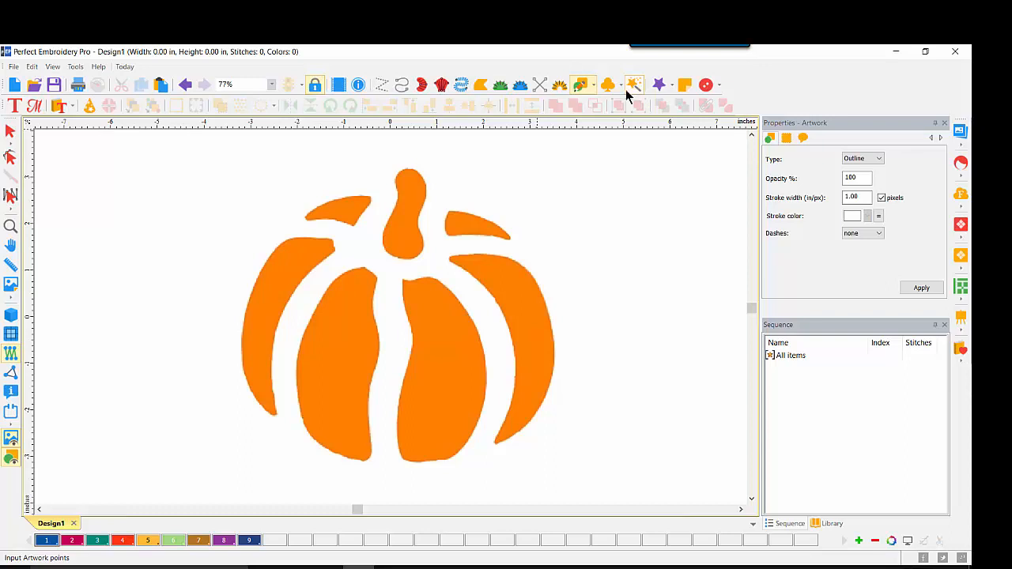
pyautogui.click(343, 210)
pyautogui.click(282, 277)
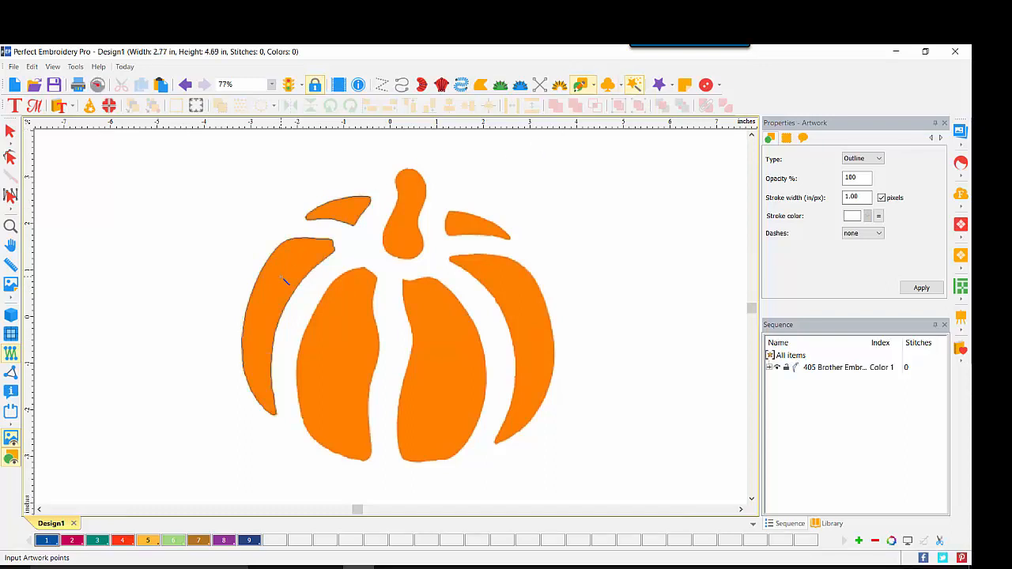
pyautogui.click(346, 356)
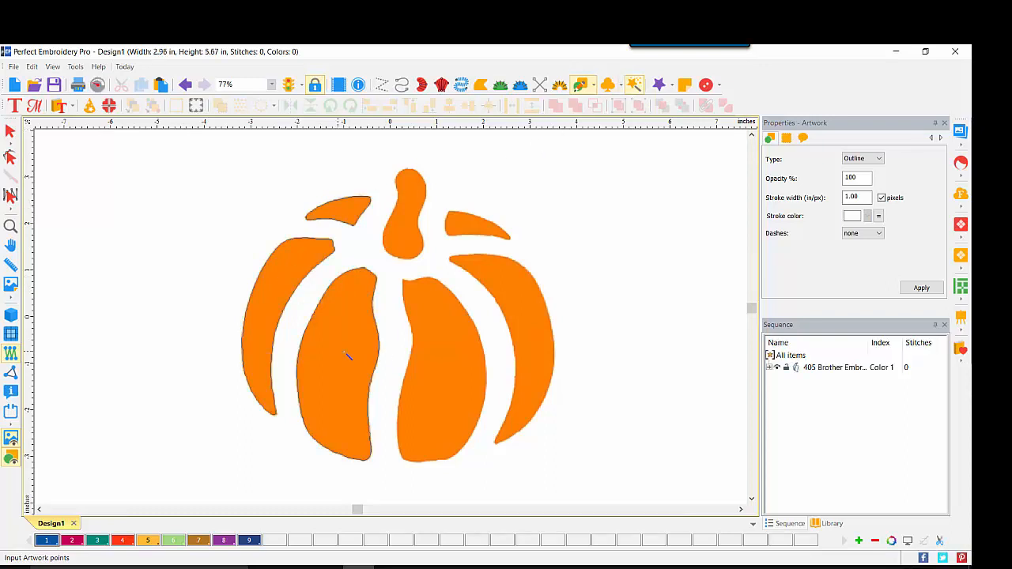
pyautogui.click(437, 338)
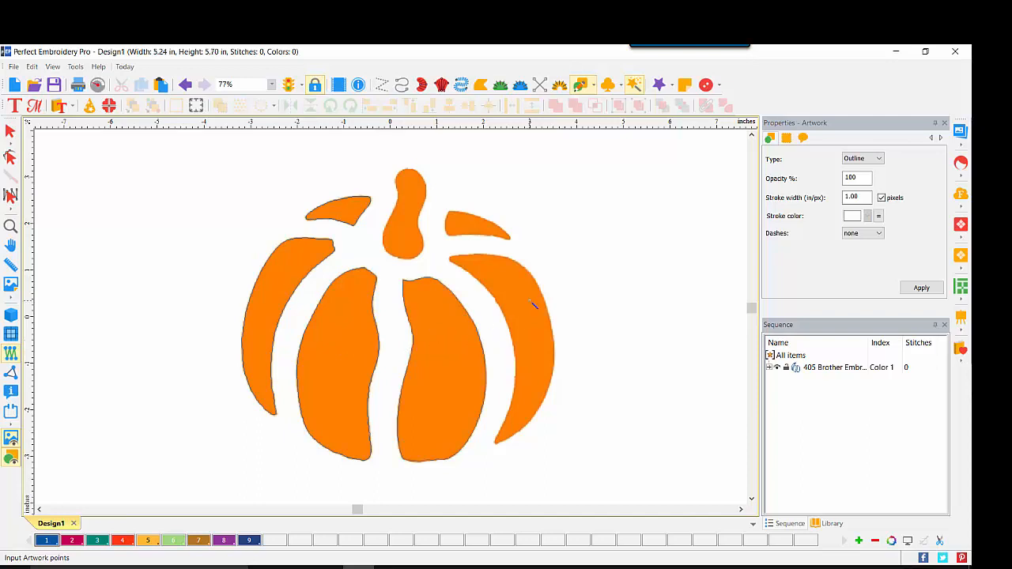
pyautogui.click(532, 303)
pyautogui.click(477, 230)
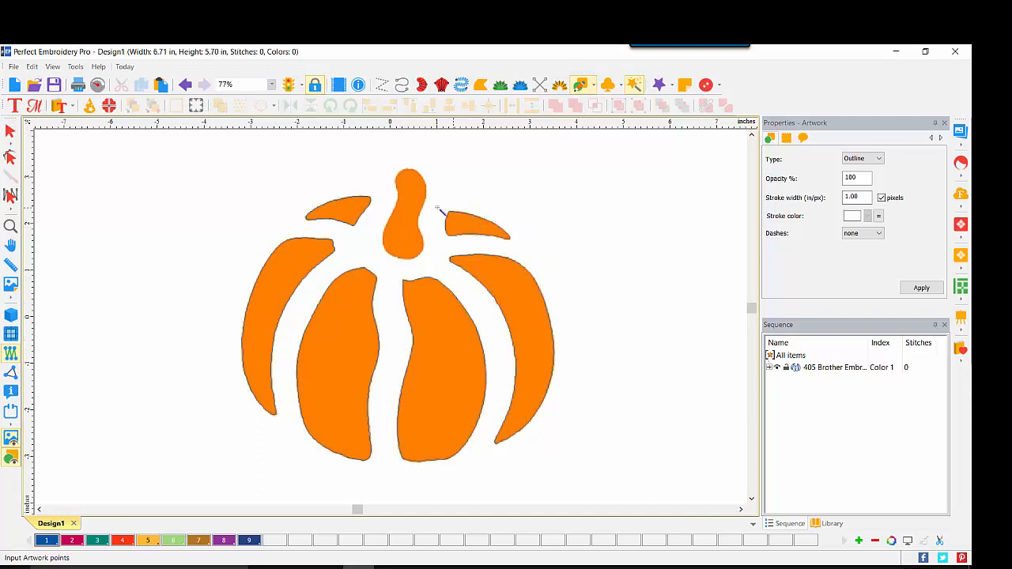
pyautogui.click(412, 219)
pyautogui.click(11, 130)
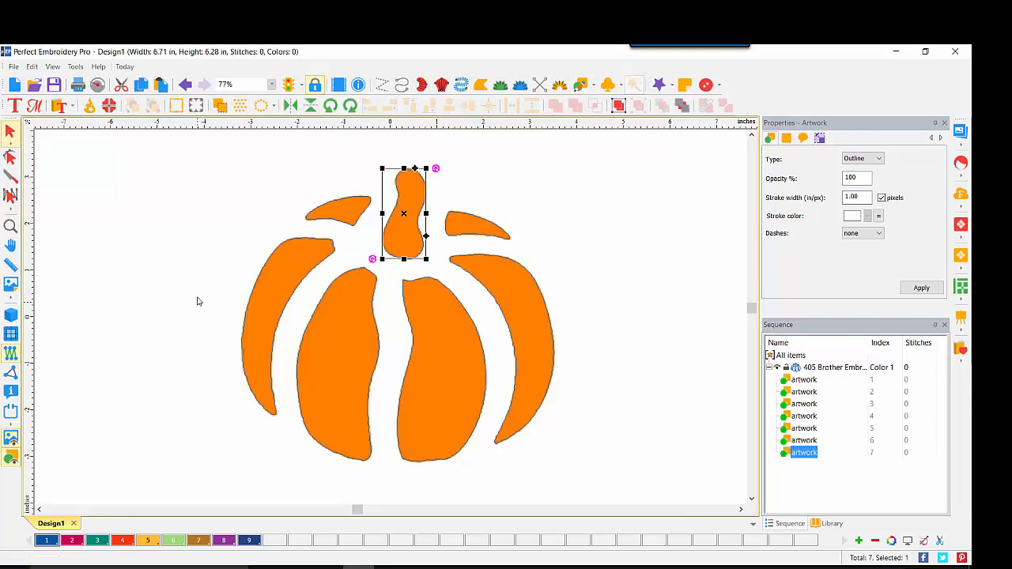
pyautogui.click(10, 439)
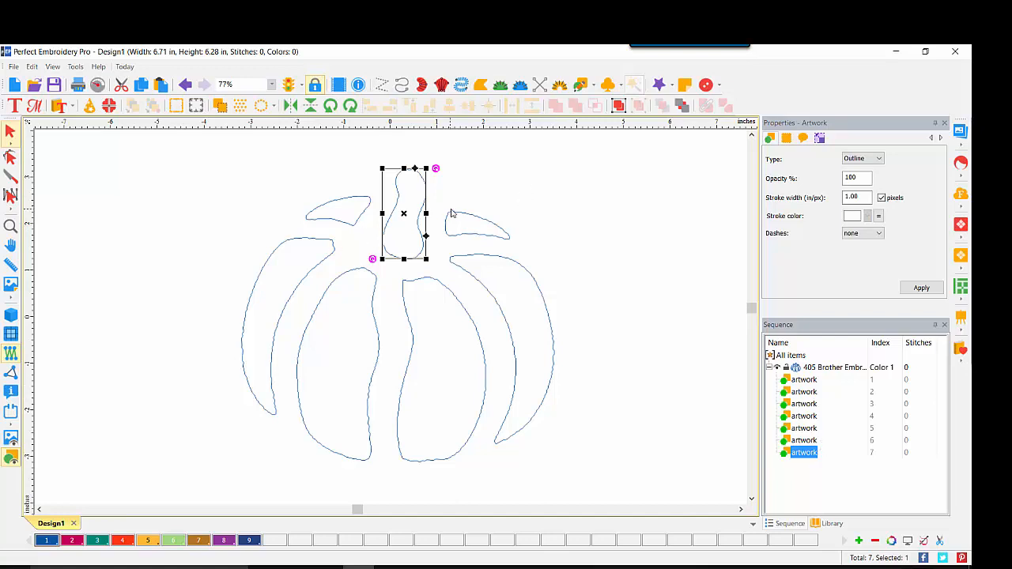
# Assign brown colour 7 to the stem outline and red colour 4 to the six pumpkin segment outlines
pyautogui.click(194, 540)
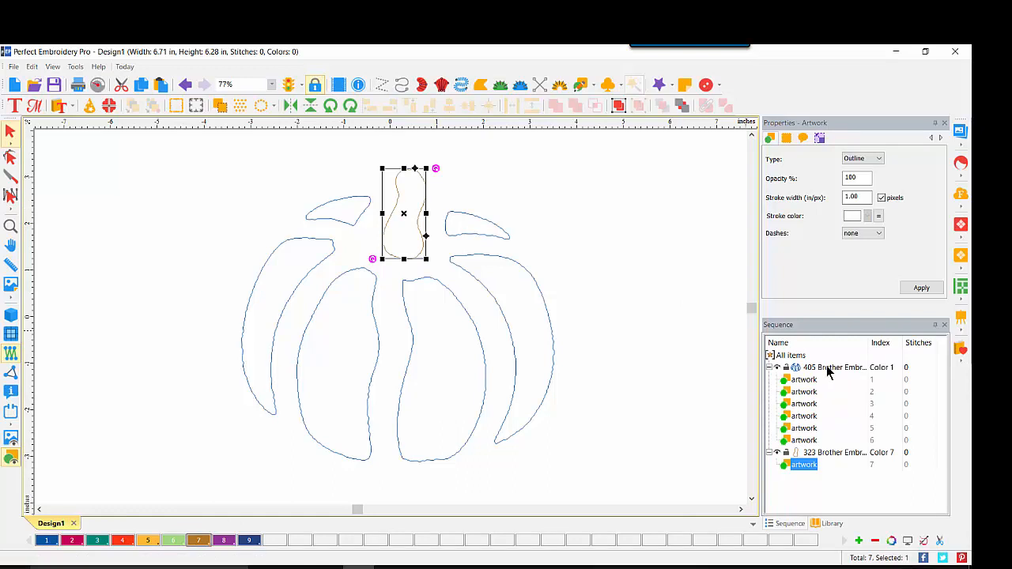
pyautogui.click(824, 366)
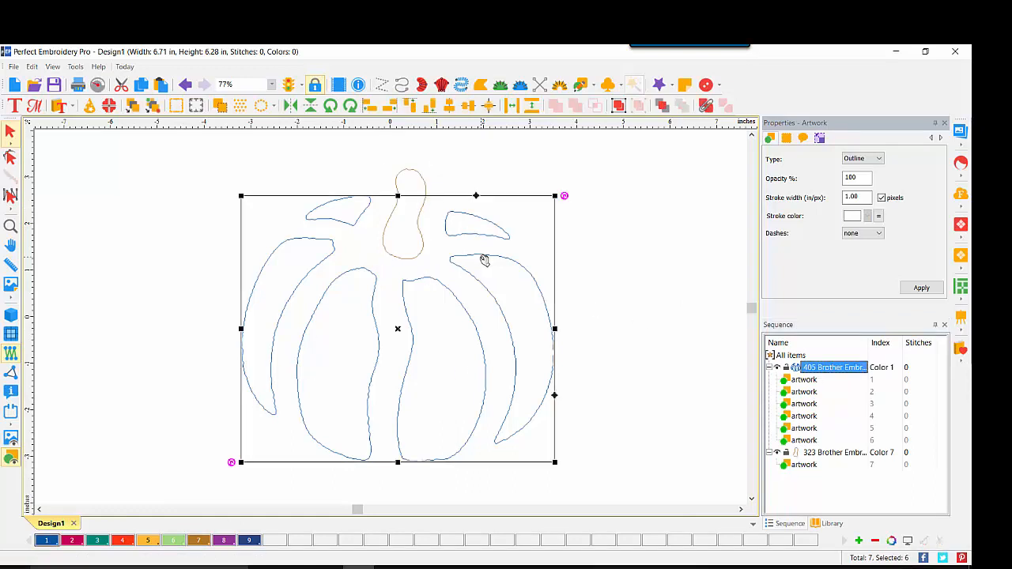
pyautogui.rightClick(122, 540)
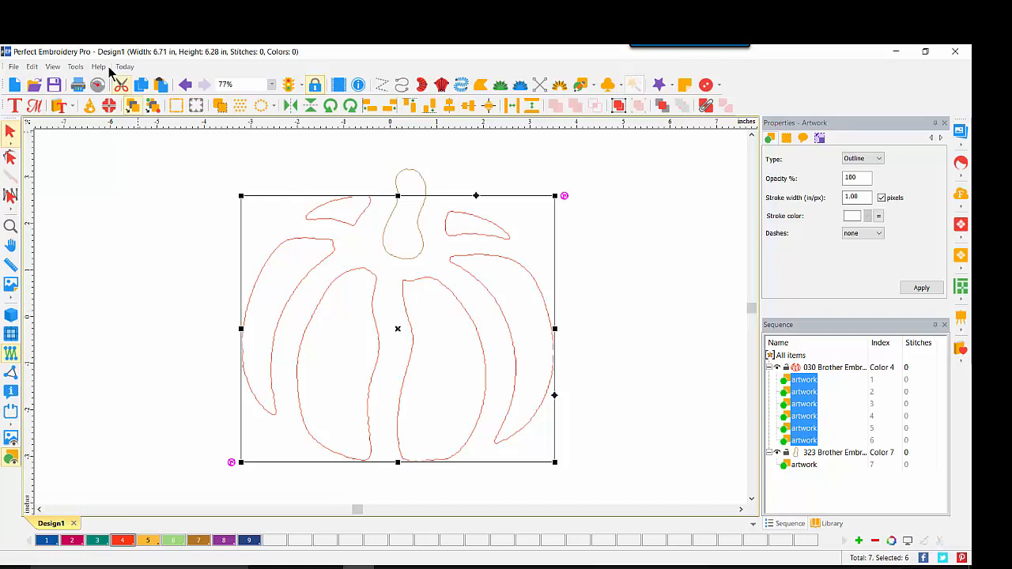
# Save the design as "pumpkin art" in Inspiration Series (C2S) format in the 2017 Sept Give Thanks folder
pyautogui.click(12, 68)
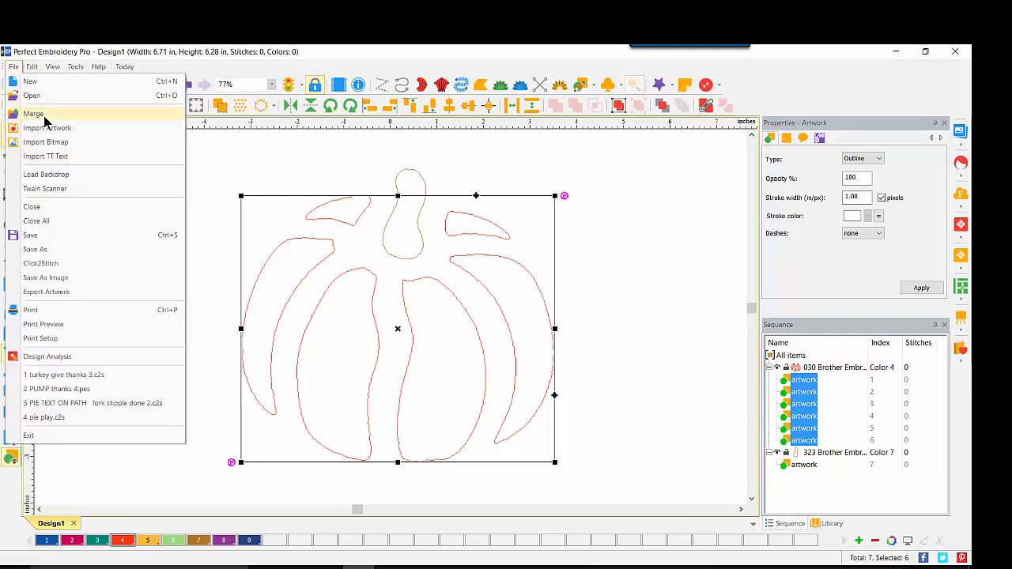
pyautogui.click(39, 251)
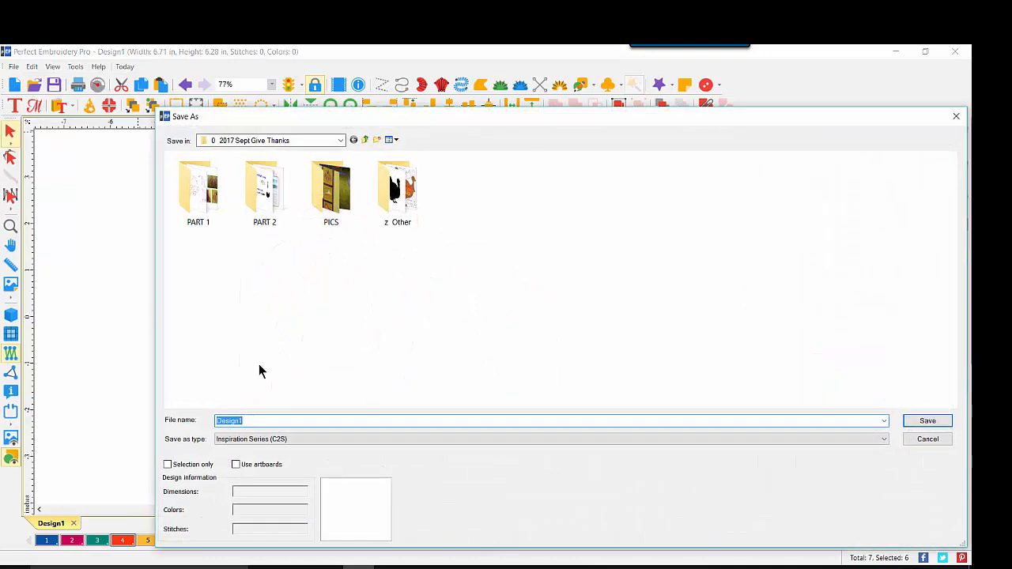
pyautogui.write('pumpkin art')
pyautogui.press('Return')
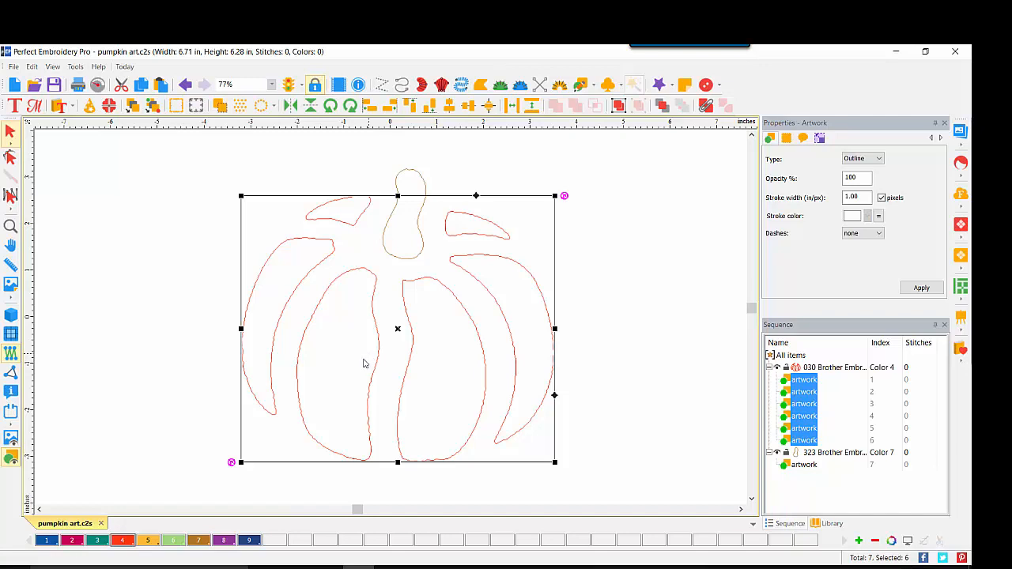
# Convert all seven artwork outlines of the pumpkin and stem to Applique and switch on the 3D stitch view
pyautogui.click(788, 357)
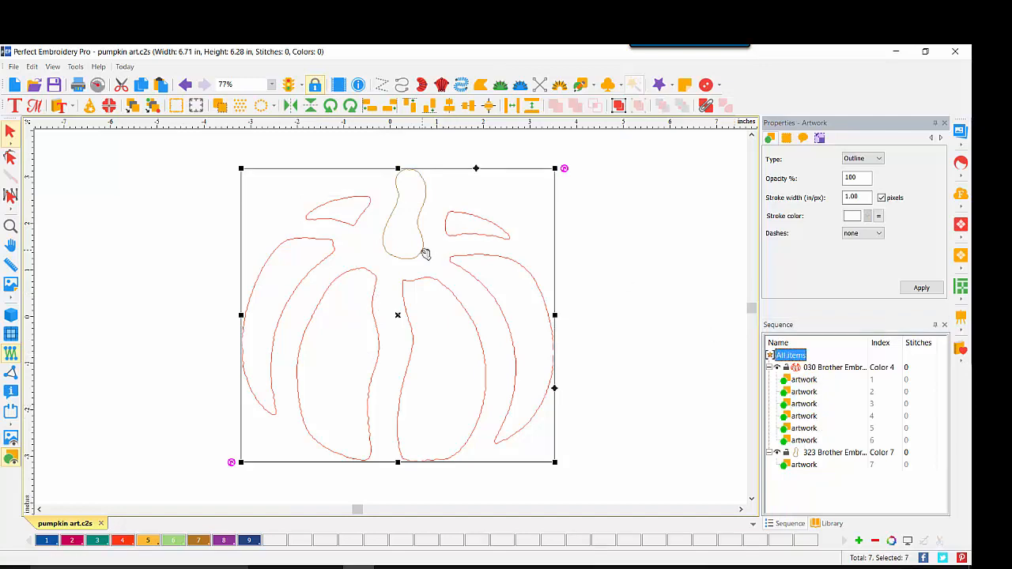
pyautogui.rightClick(424, 253)
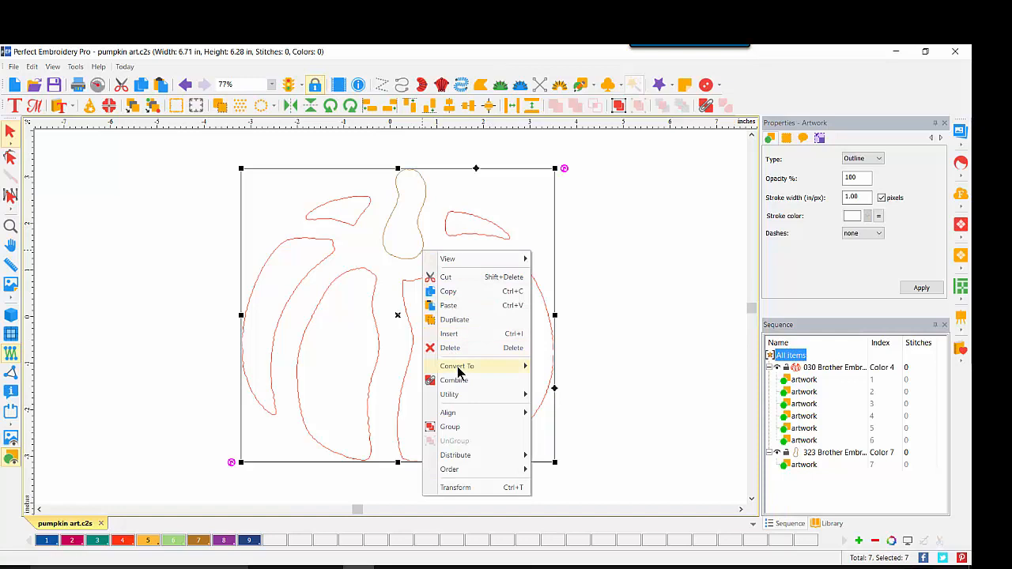
pyautogui.moveTo(458, 371)
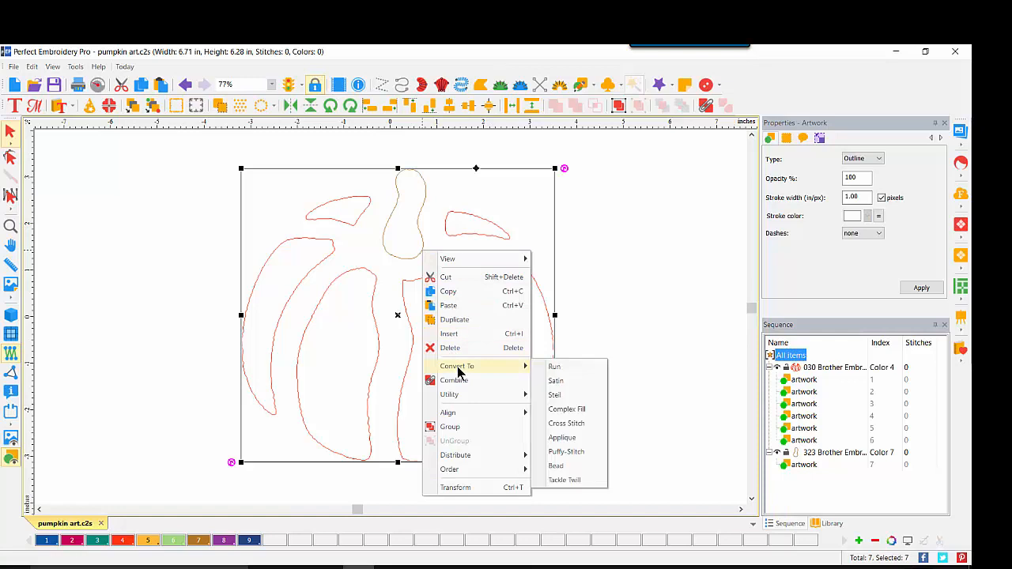
pyautogui.click(571, 438)
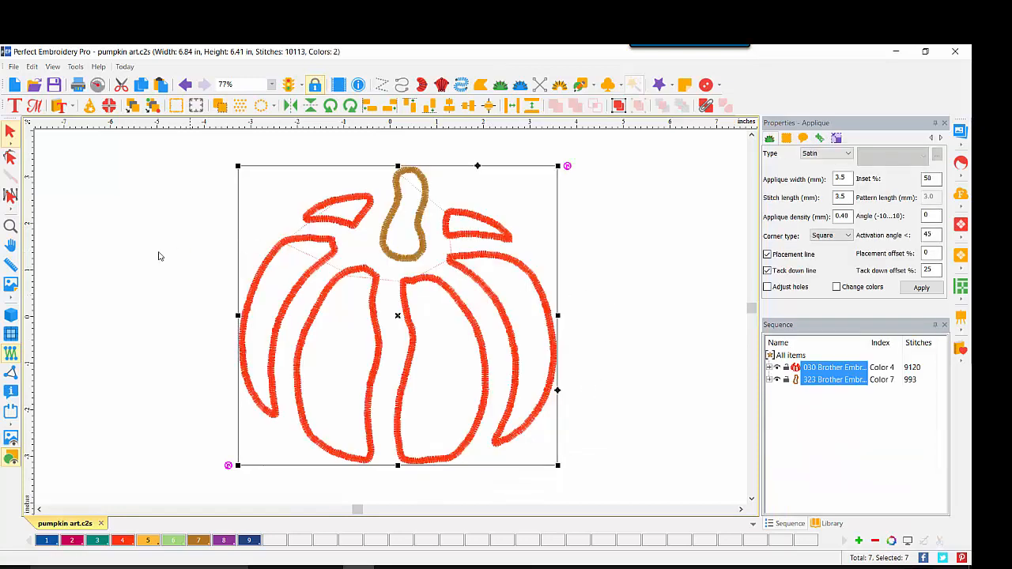
pyautogui.click(11, 314)
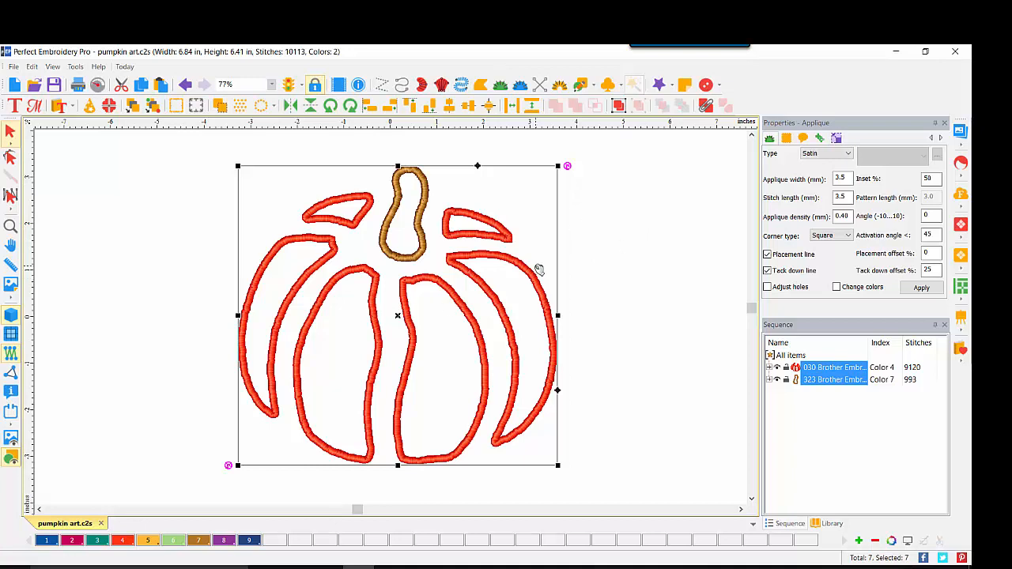
# Enable colour changes for the applique objects and set their applique density to 0.30 mm
pyautogui.click(836, 288)
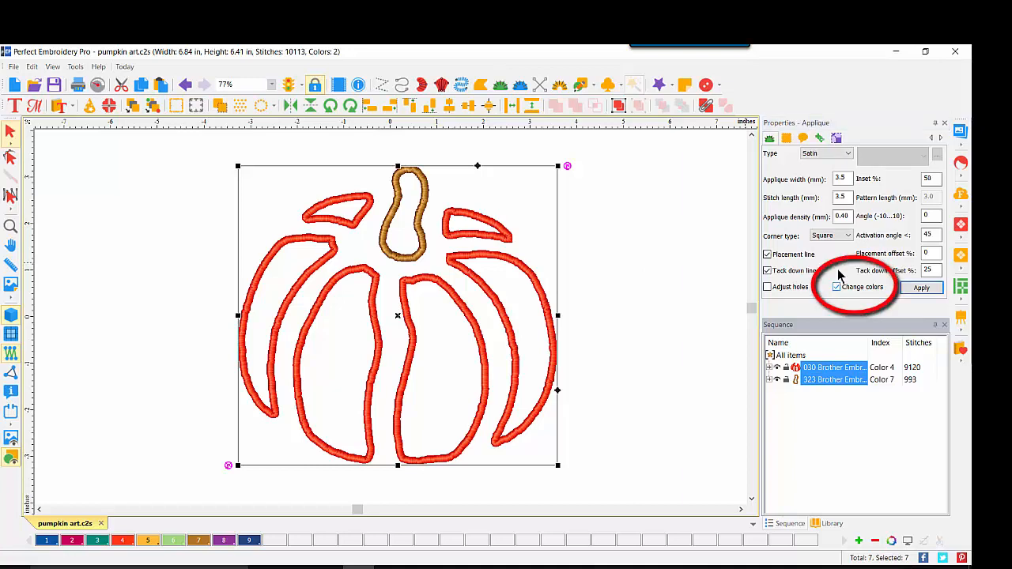
pyautogui.doubleClick(844, 216)
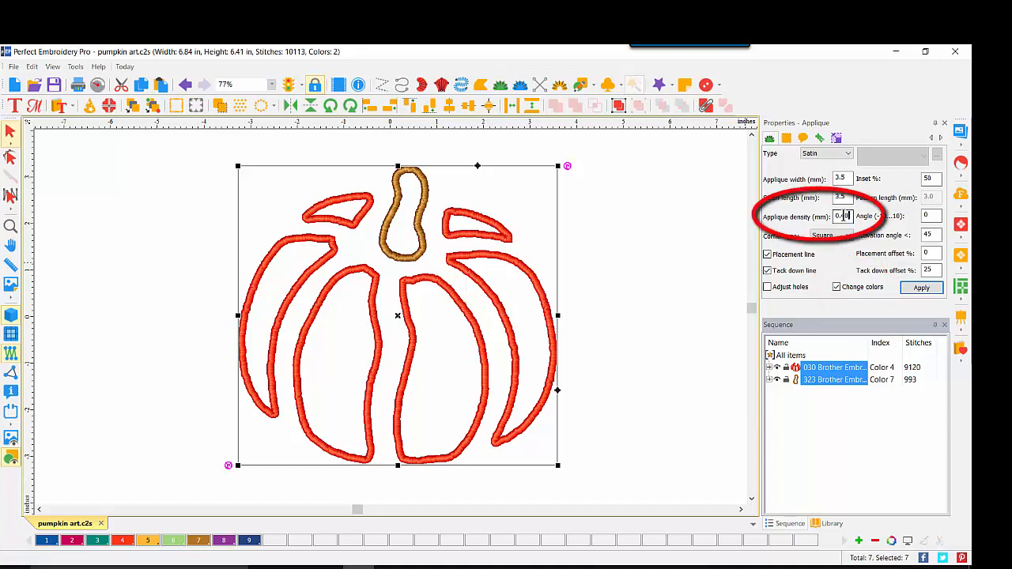
pyautogui.press('BackSpace')
pyautogui.click(922, 289)
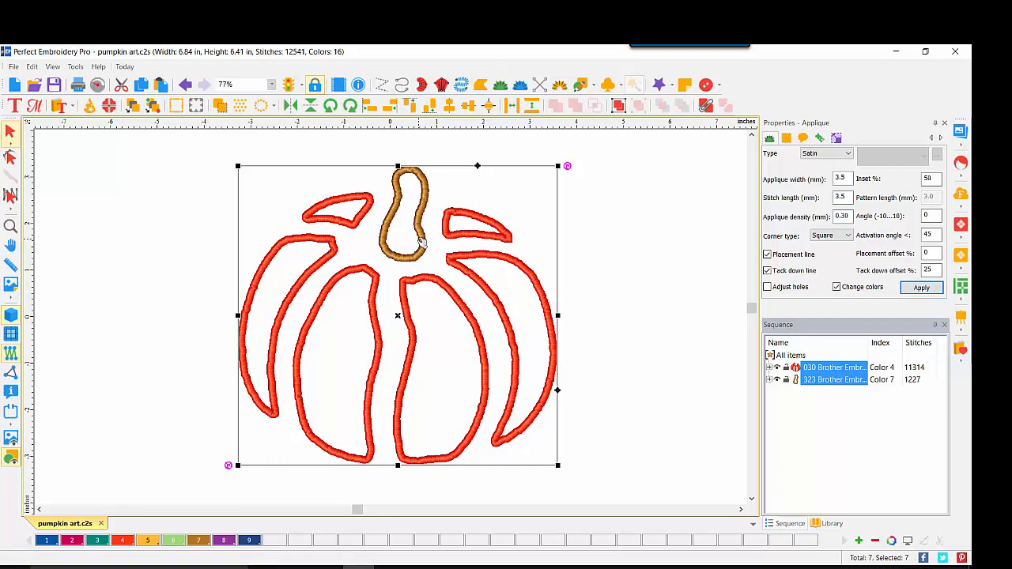
# Convert all pumpkin segments and the stem to Complex Fill, and clear the selection
pyautogui.rightClick(422, 241)
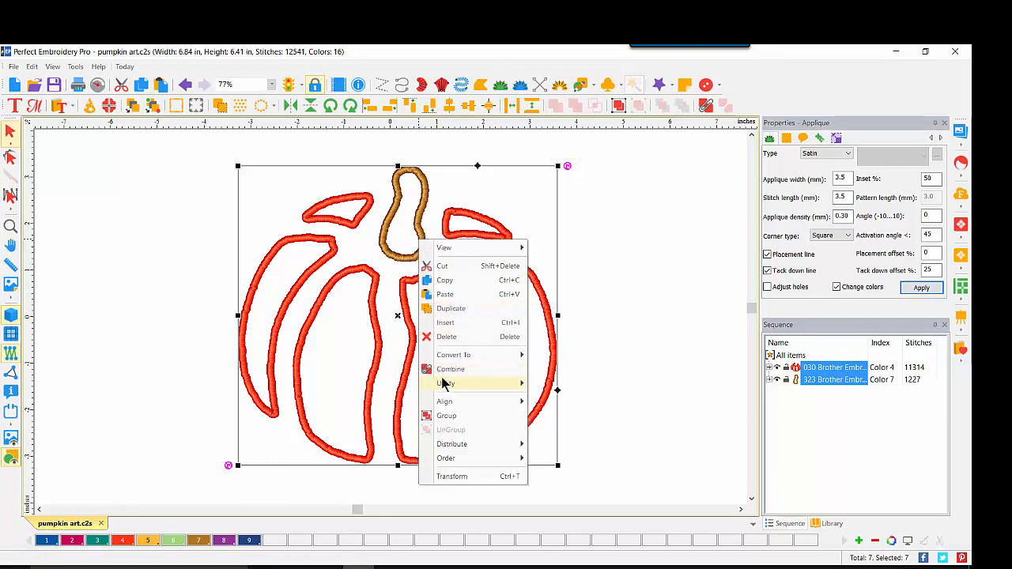
pyautogui.moveTo(452, 359)
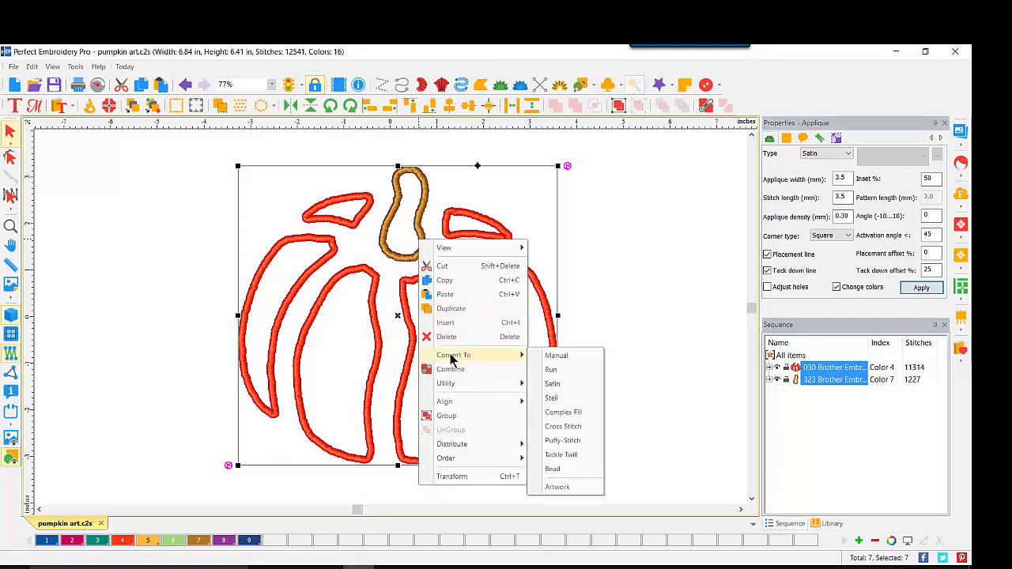
pyautogui.click(551, 415)
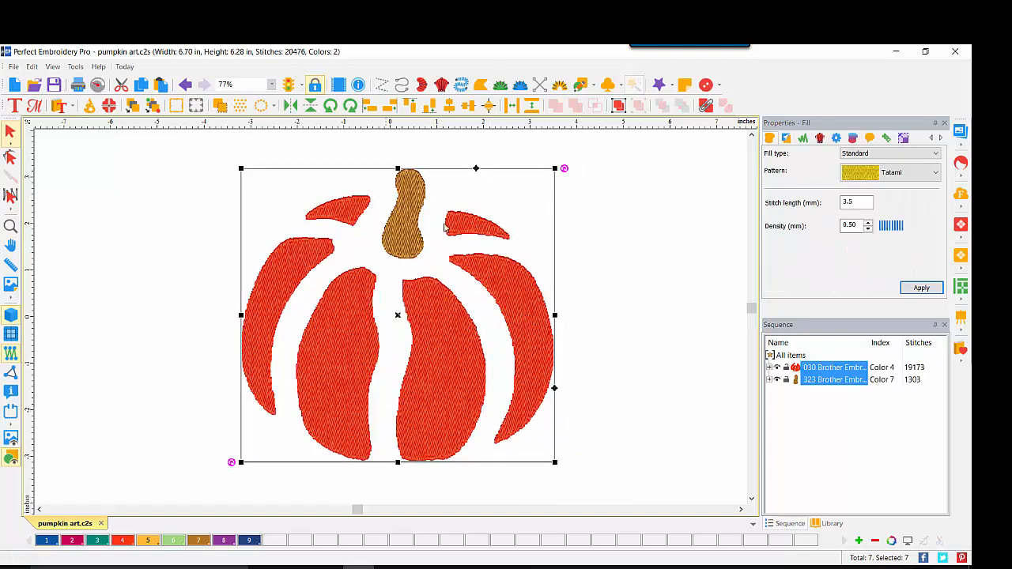
pyautogui.click(602, 221)
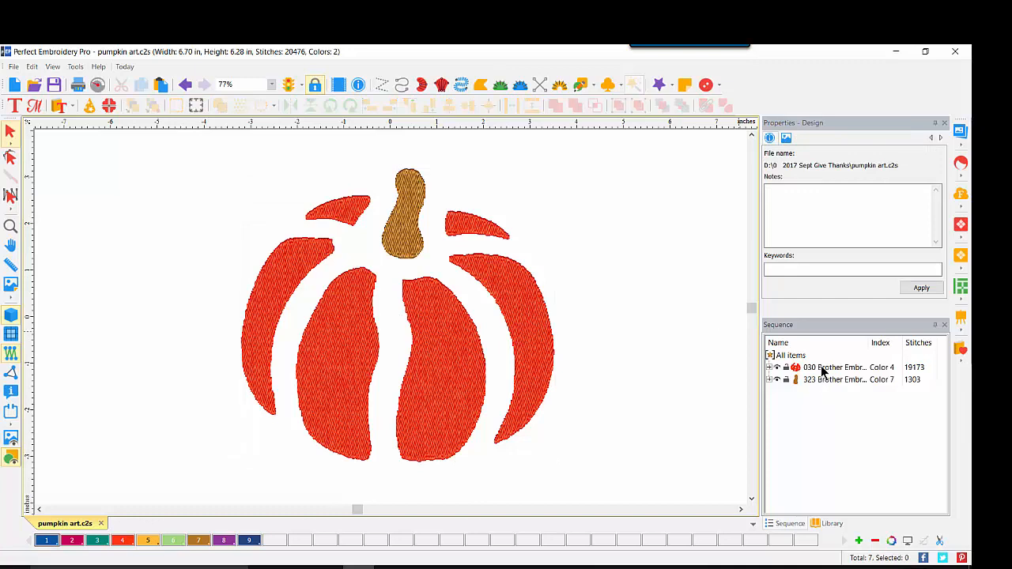
# Give the six red pumpkin segments a Motif fill with pattern 103, and deselect them
pyautogui.click(822, 369)
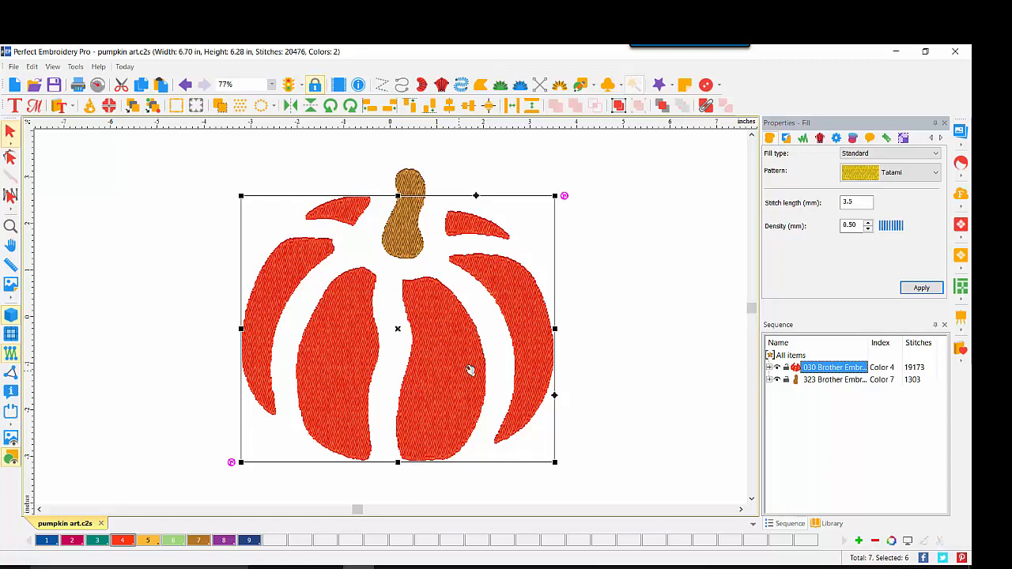
pyautogui.click(926, 155)
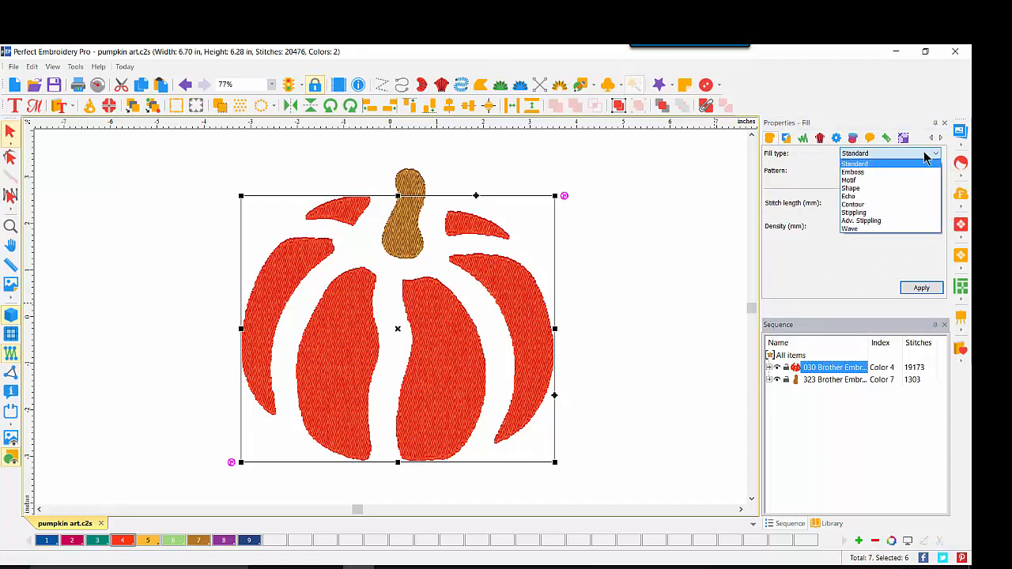
pyautogui.click(860, 184)
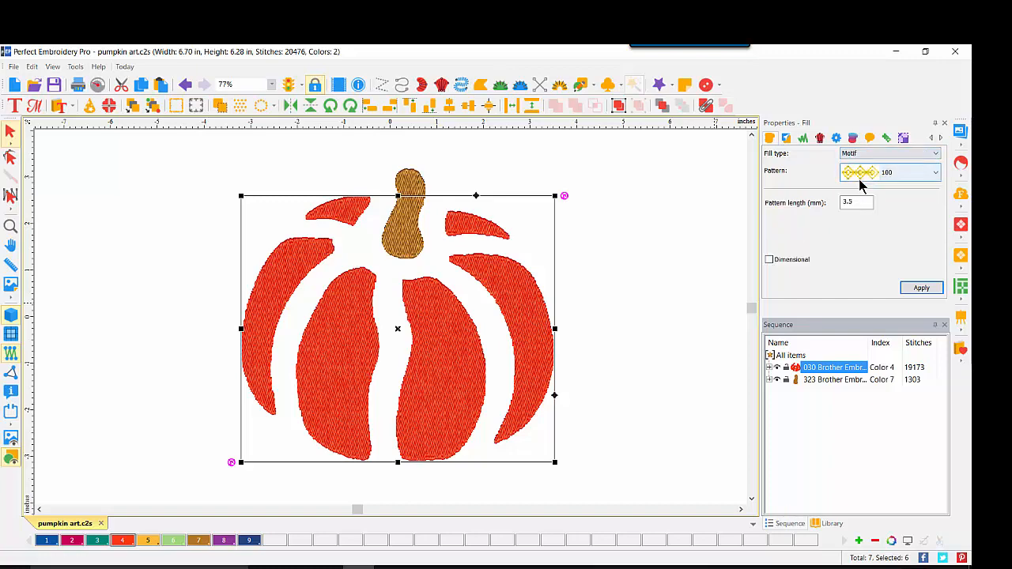
pyautogui.click(885, 172)
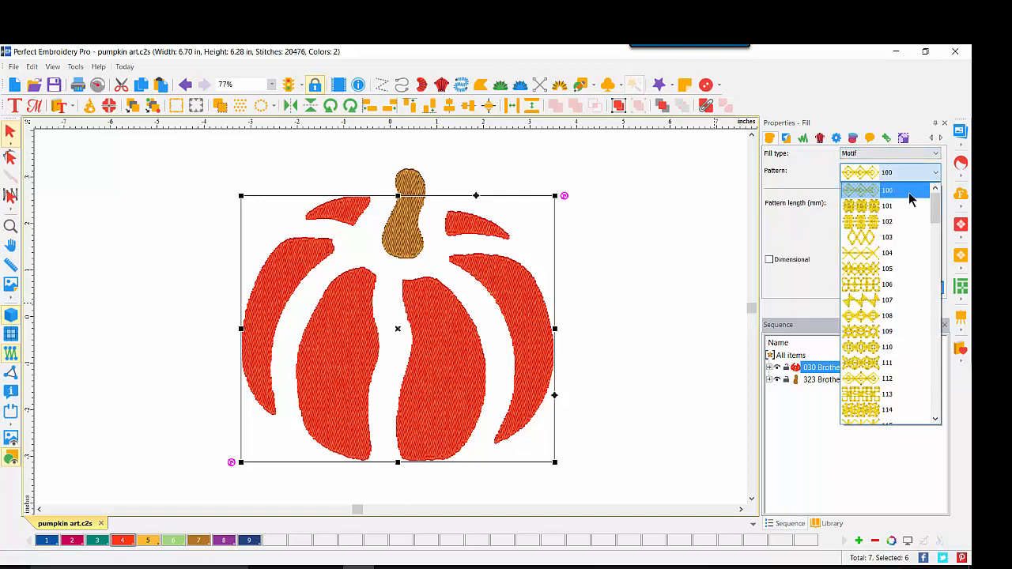
pyautogui.click(891, 238)
pyautogui.click(922, 289)
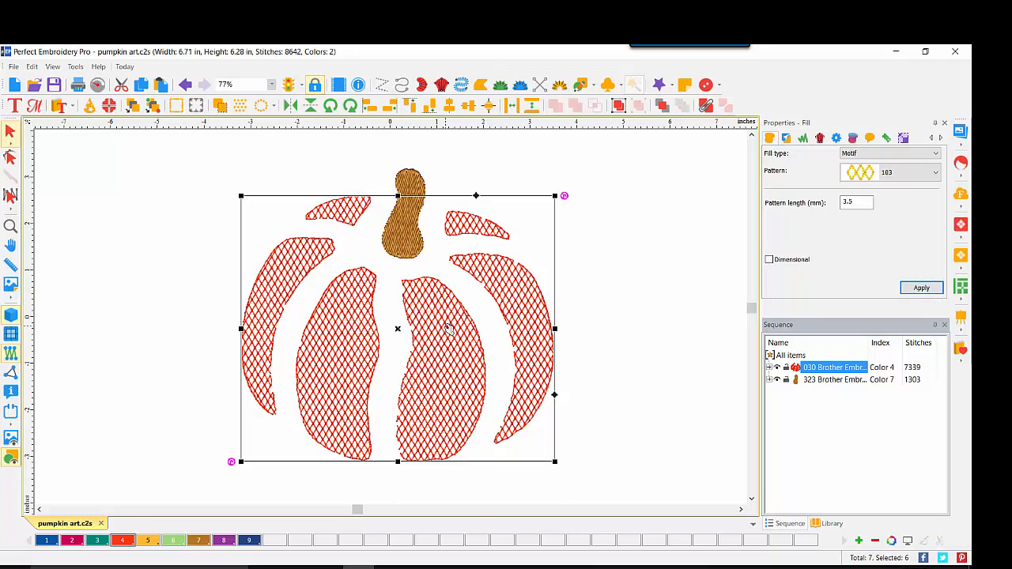
pyautogui.click(648, 215)
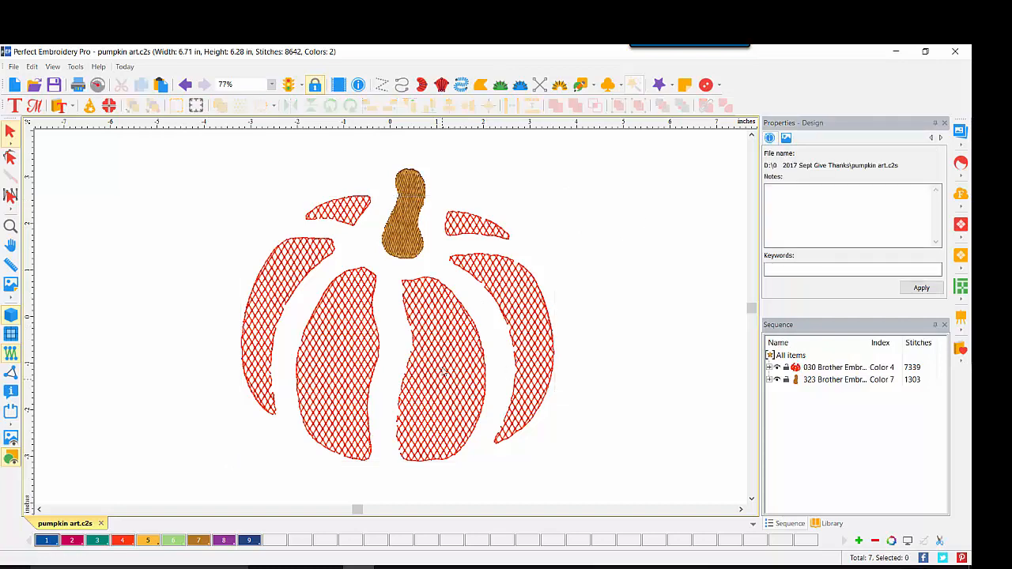
# Change the right inner pumpkin segment to motif pattern 106 with a pattern length of 8.0 mm
pyautogui.click(444, 365)
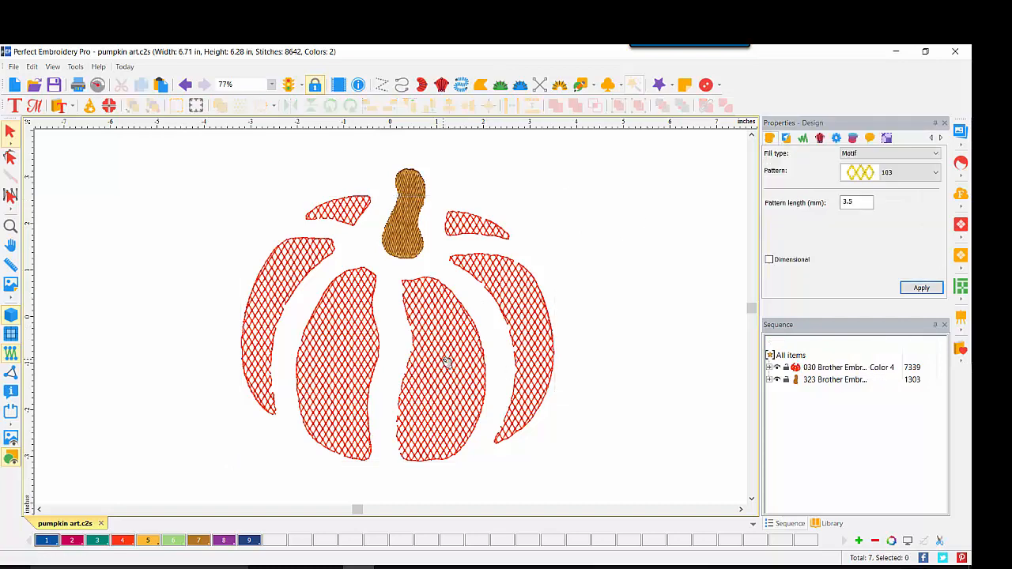
pyautogui.click(936, 173)
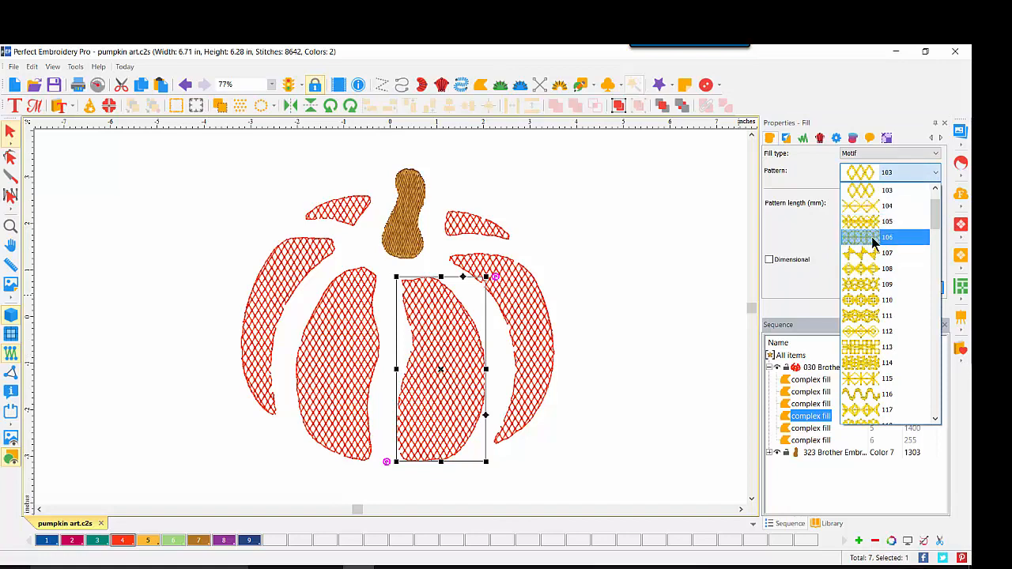
pyautogui.click(875, 237)
pyautogui.click(919, 288)
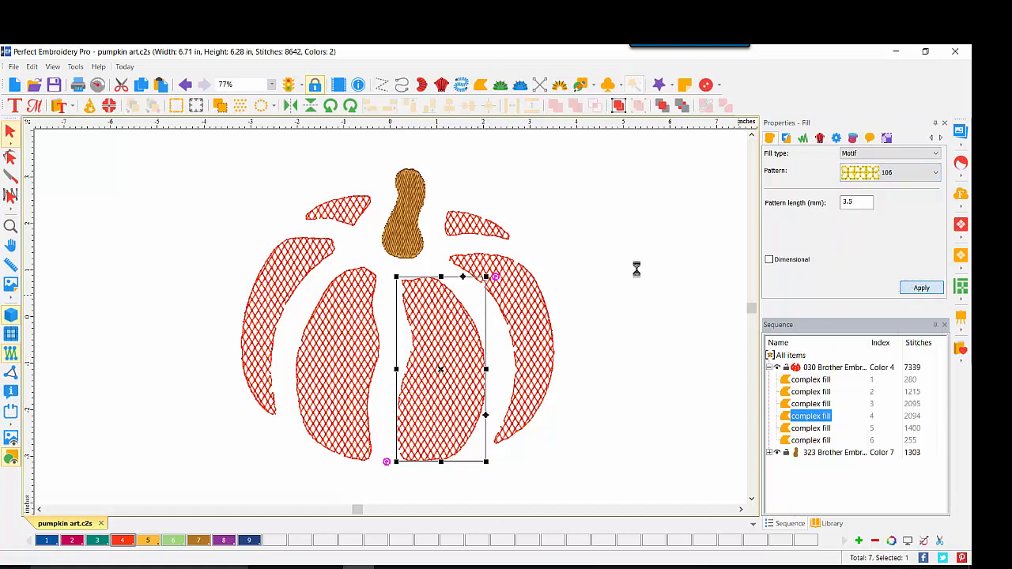
pyautogui.doubleClick(867, 202)
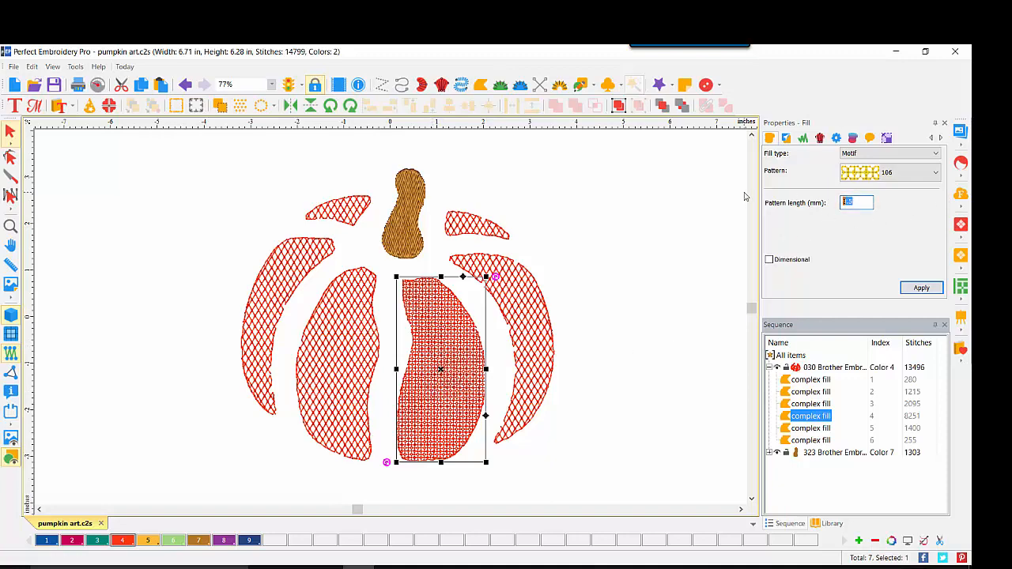
pyautogui.click(921, 288)
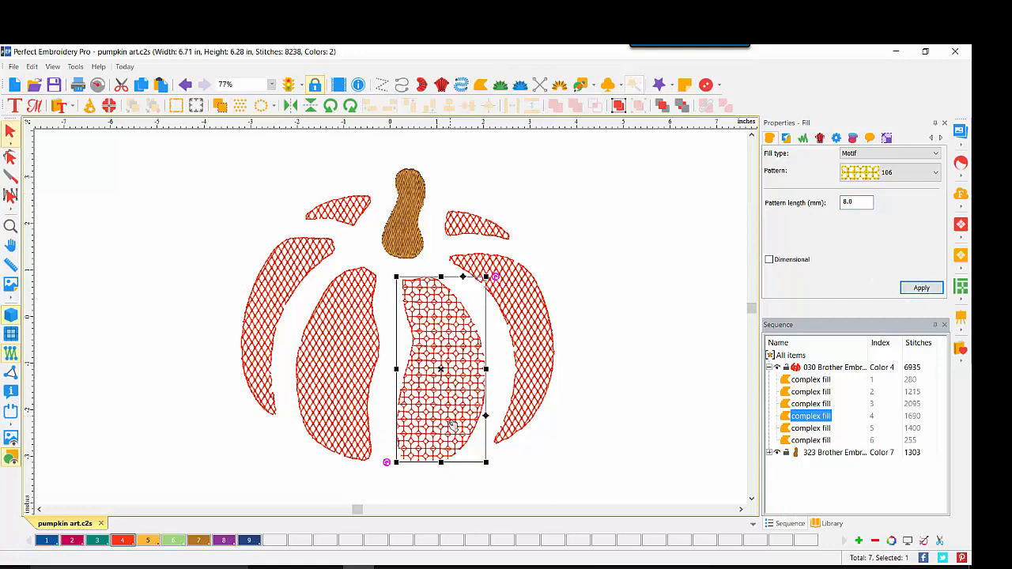
# Change the right outer pumpkin segment to motif pattern 107 with a pattern length of 6.0 mm
pyautogui.click(526, 302)
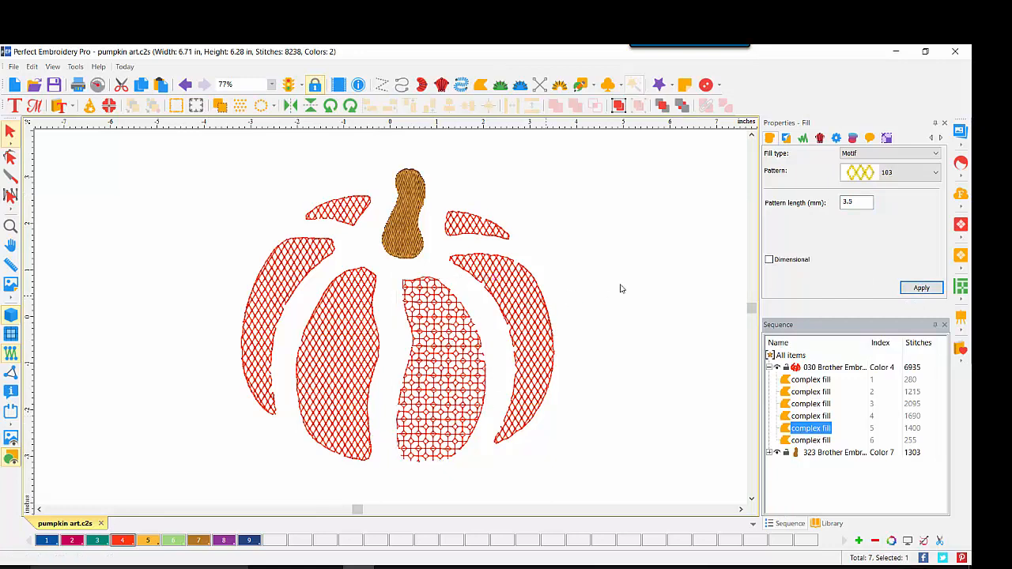
pyautogui.click(931, 173)
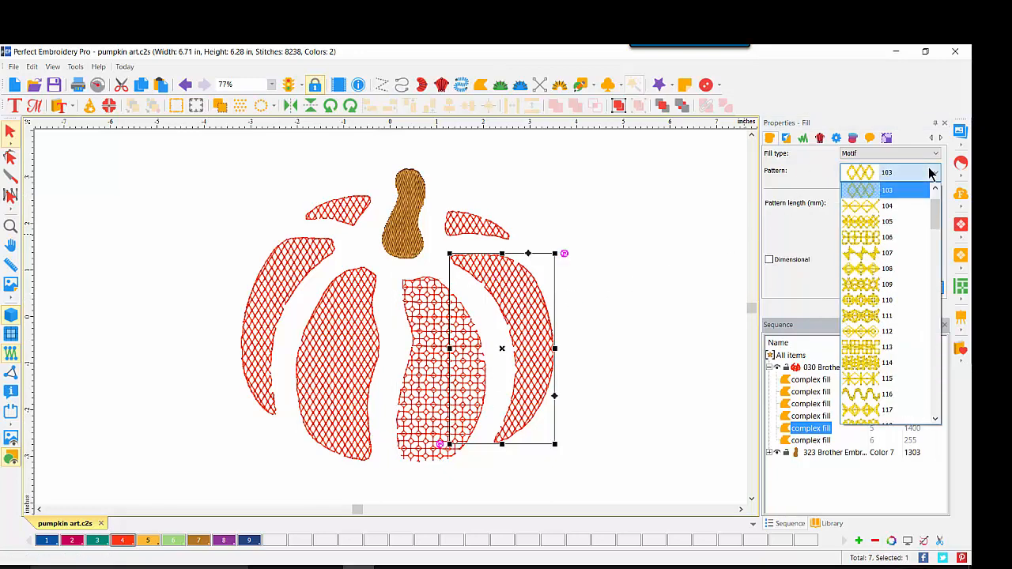
pyautogui.click(875, 262)
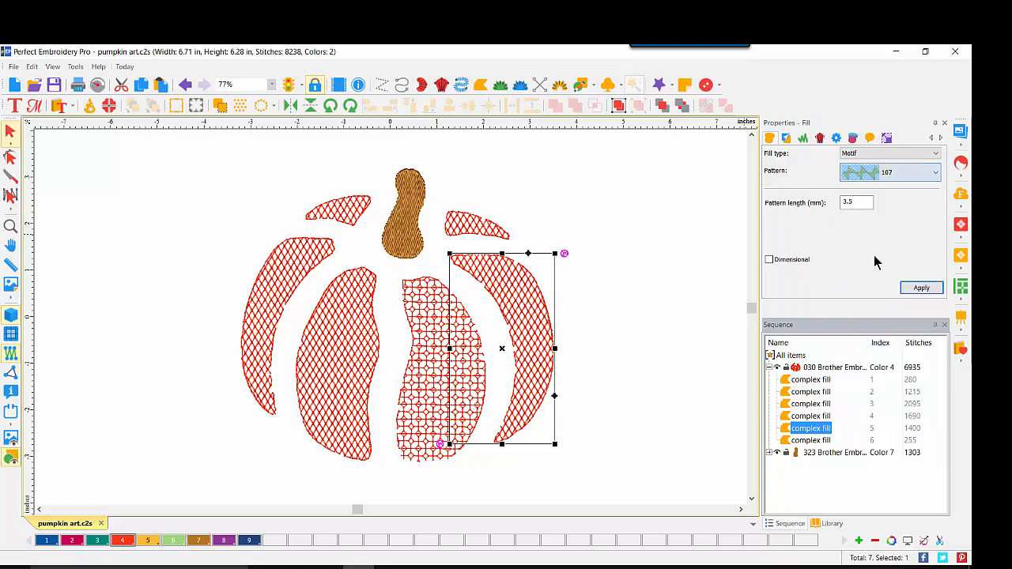
pyautogui.doubleClick(863, 201)
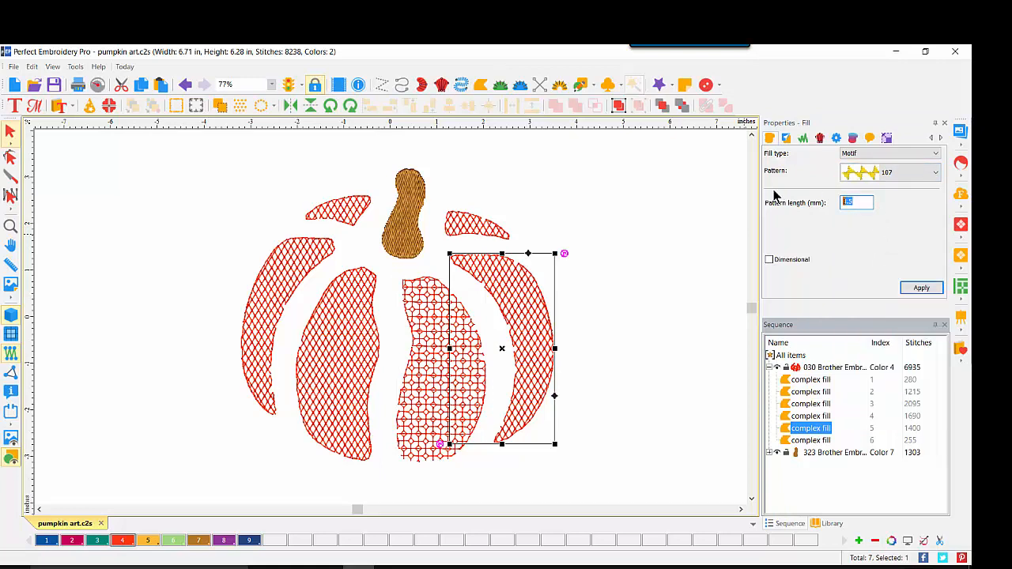
pyautogui.write('6.0')
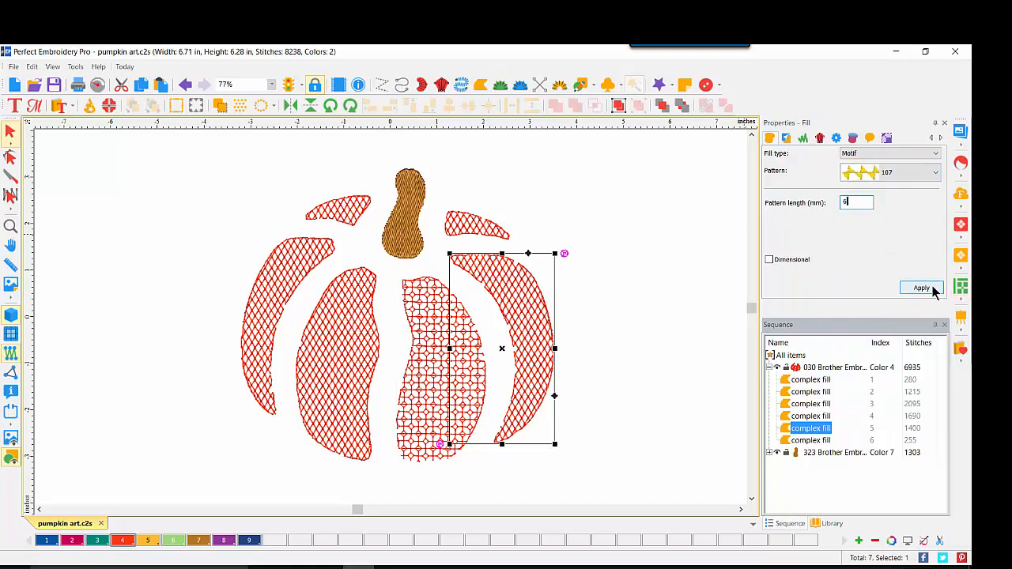
pyautogui.click(930, 285)
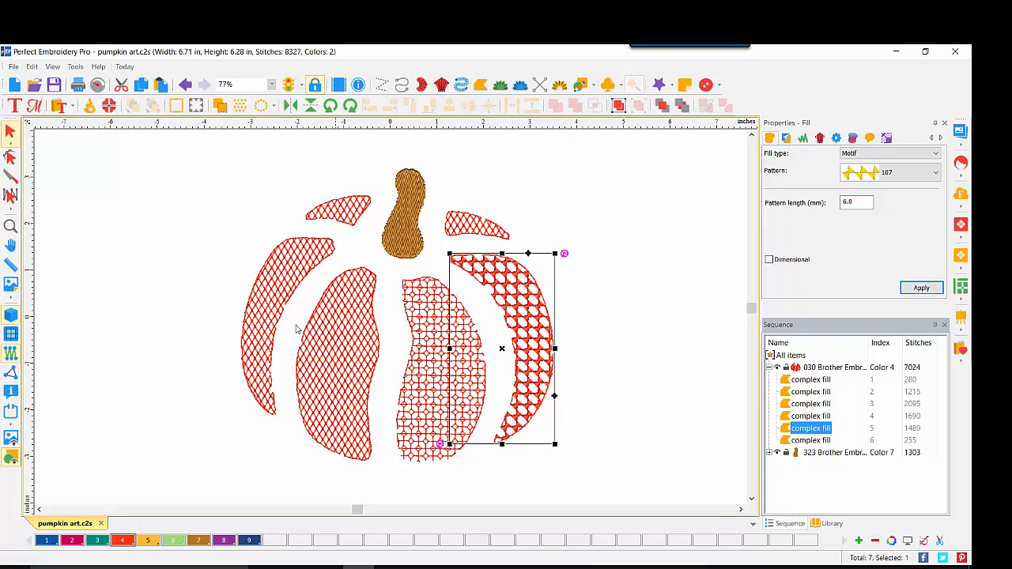
pyautogui.click(278, 286)
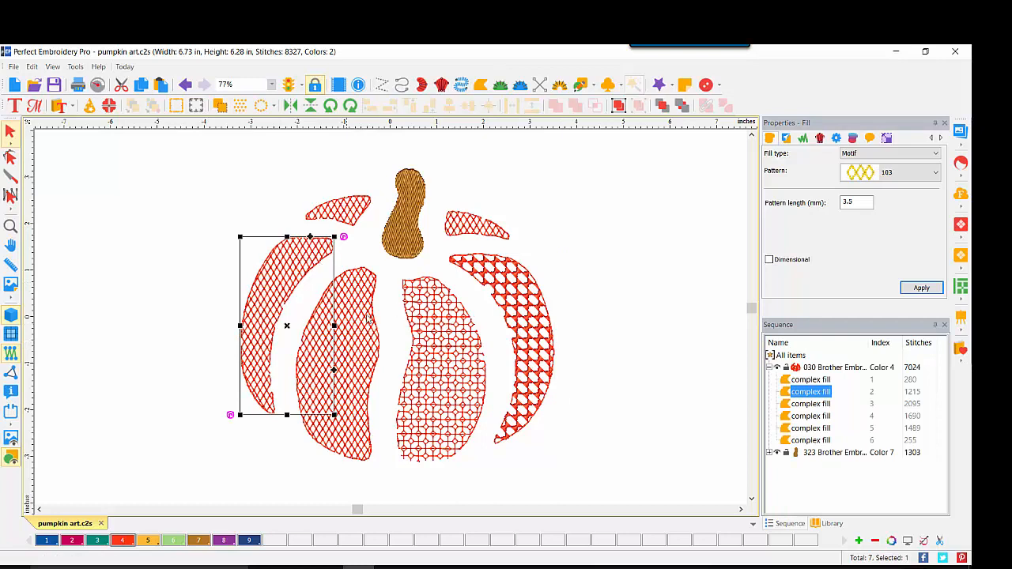
pyautogui.click(917, 170)
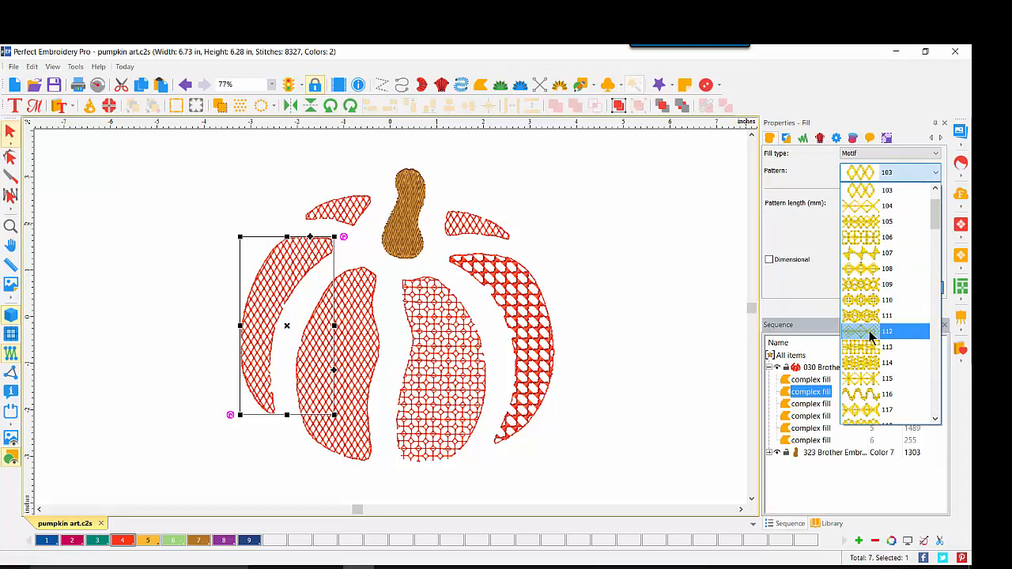
pyautogui.click(869, 378)
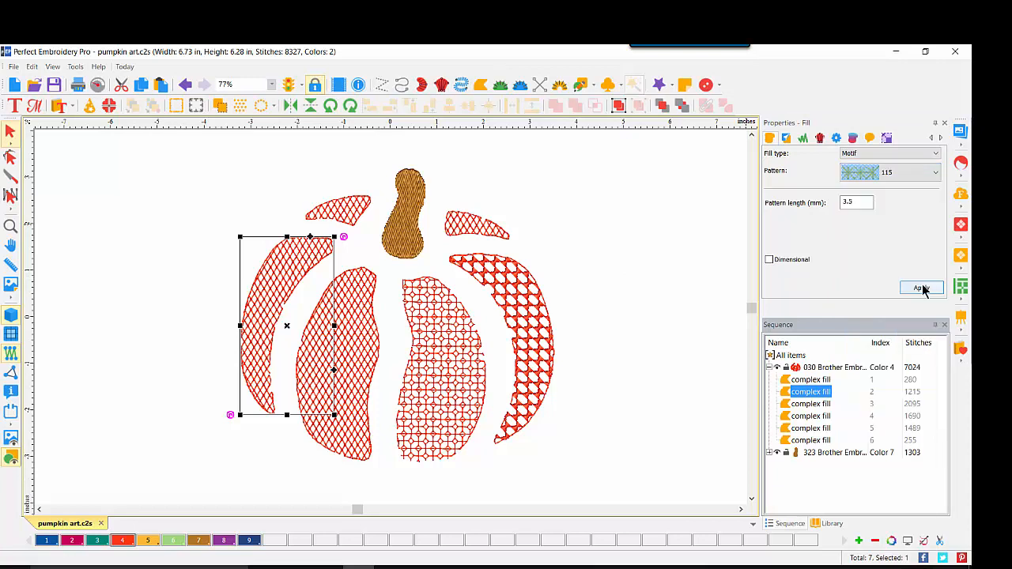
pyautogui.press('Tab')
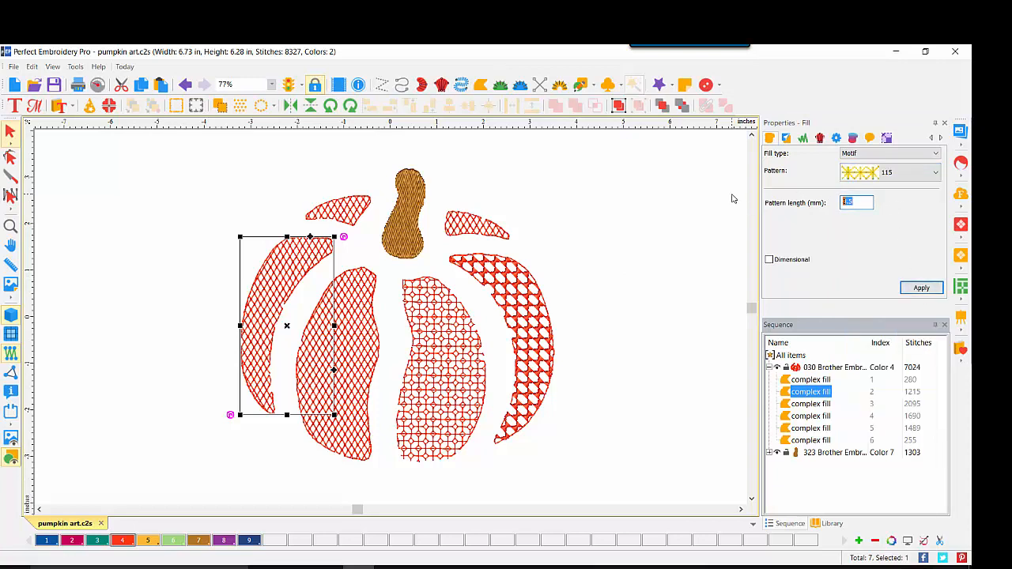
pyautogui.click(732, 198)
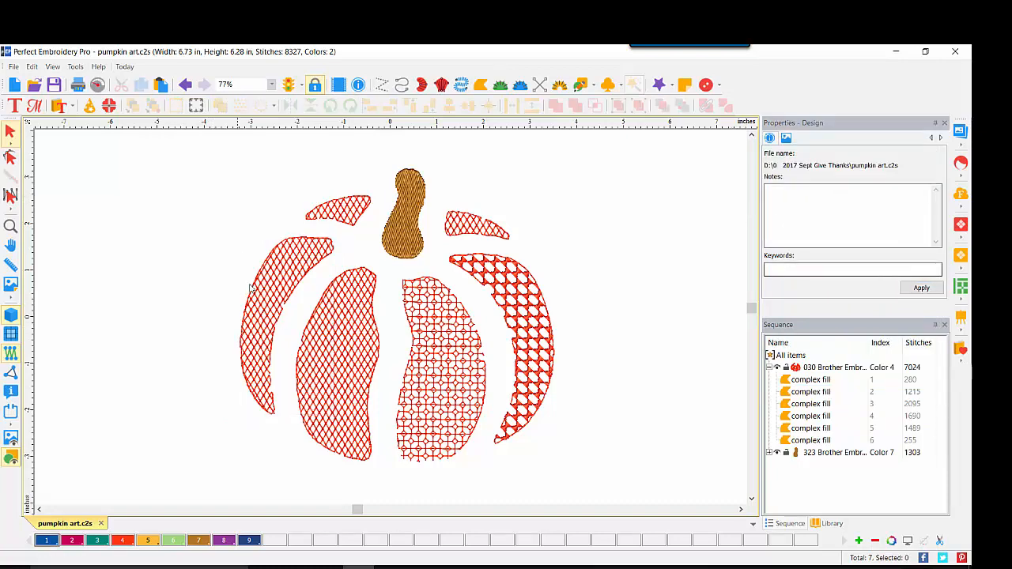
# Change the left outer pumpkin segment to motif pattern 115 with a pattern length of 6.0 mm
pyautogui.click(250, 287)
pyautogui.click(890, 172)
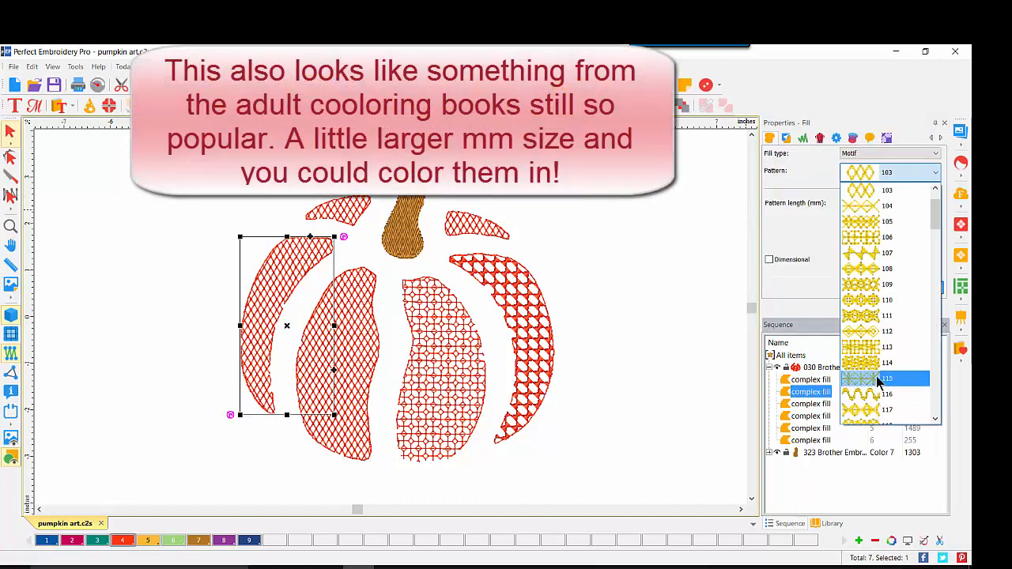
pyautogui.click(876, 378)
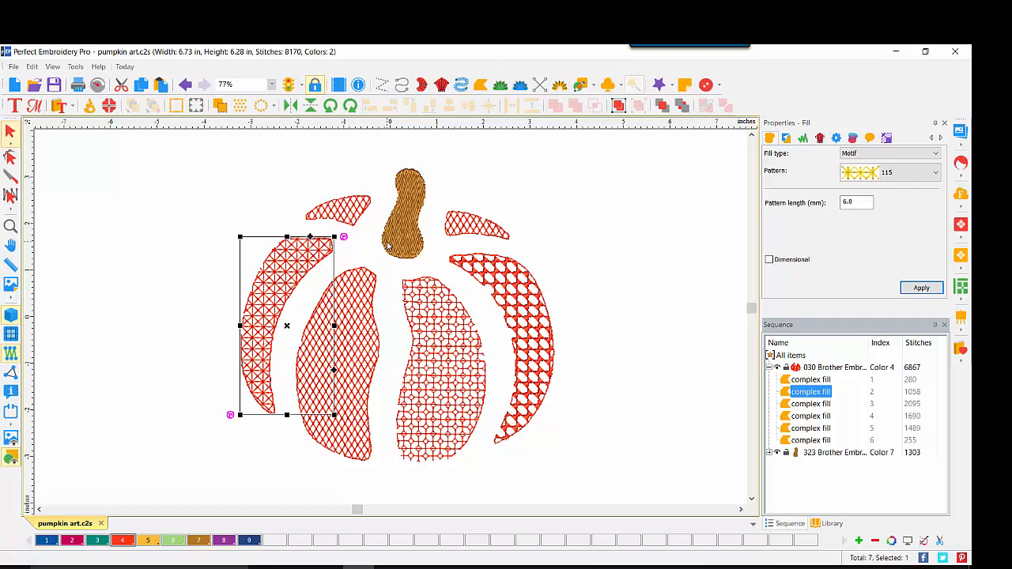
# Convert all six pumpkin segments and the stem to Artwork outlines
pyautogui.moveTo(179, 144); pyautogui.dragTo(619, 481)
pyautogui.rightClick(529, 291)
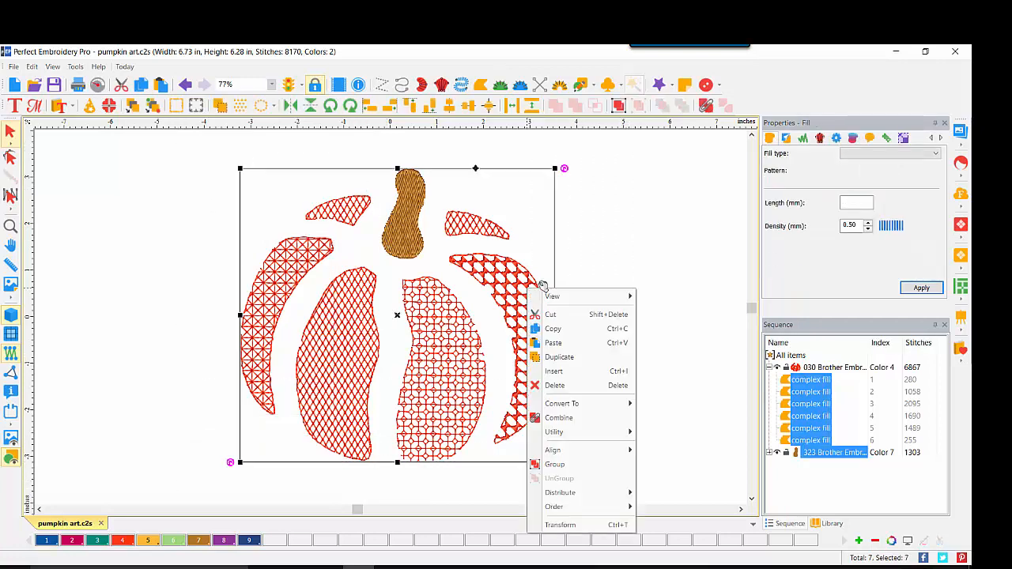
pyautogui.moveTo(572, 406)
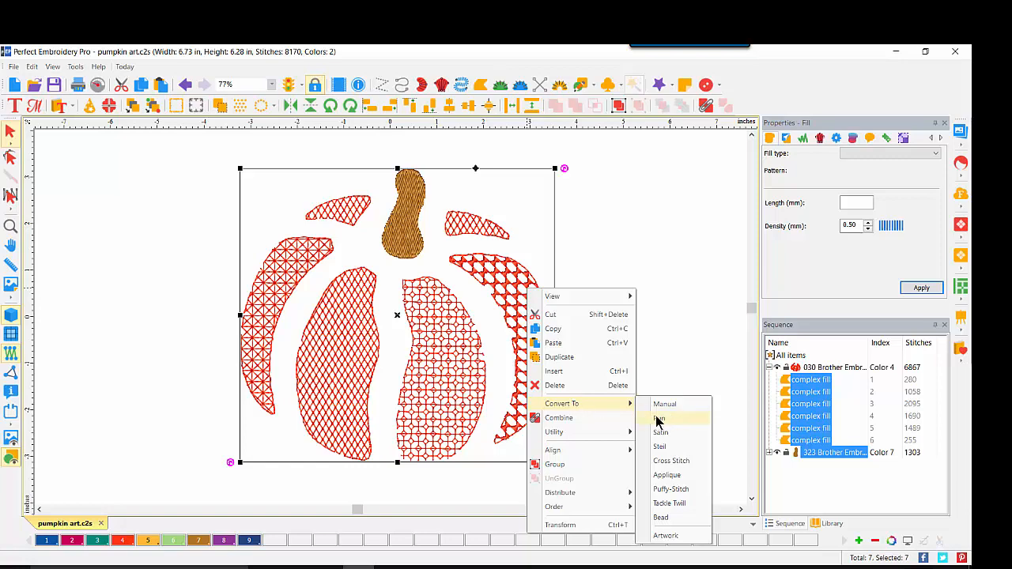
pyautogui.click(668, 535)
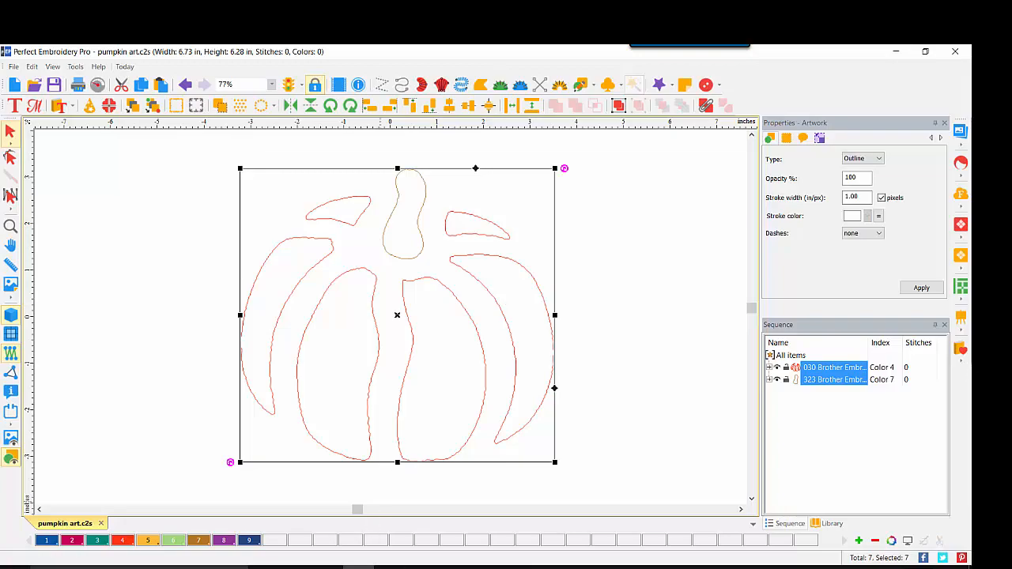
# Switch to Photos to view the finished project image 2 PROJECT.png, and return to the pumpkin design in Perfect Embroidery Pro
pyautogui.moveTo(389, 568)
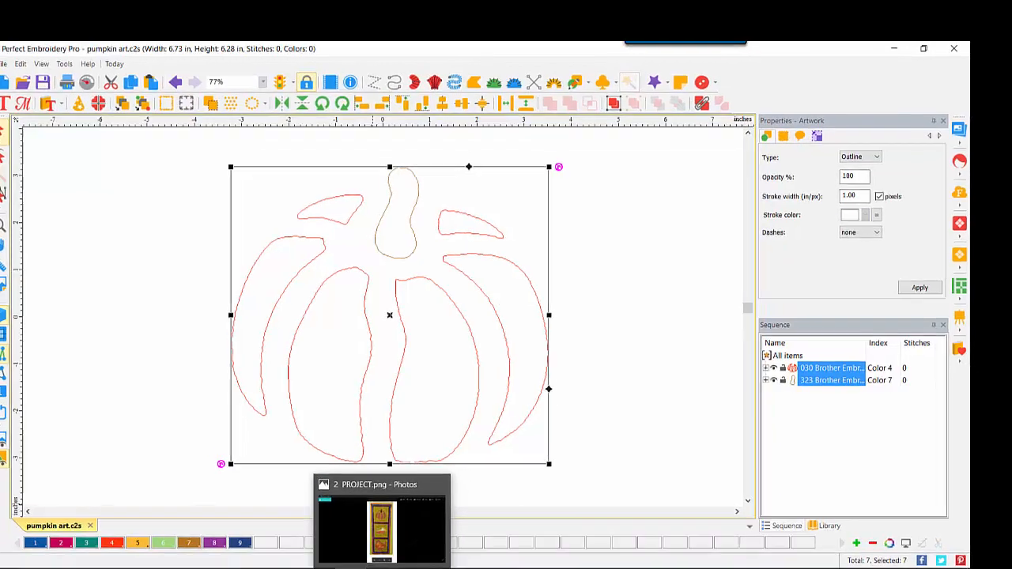
pyautogui.click(389, 522)
pyautogui.click(454, 564)
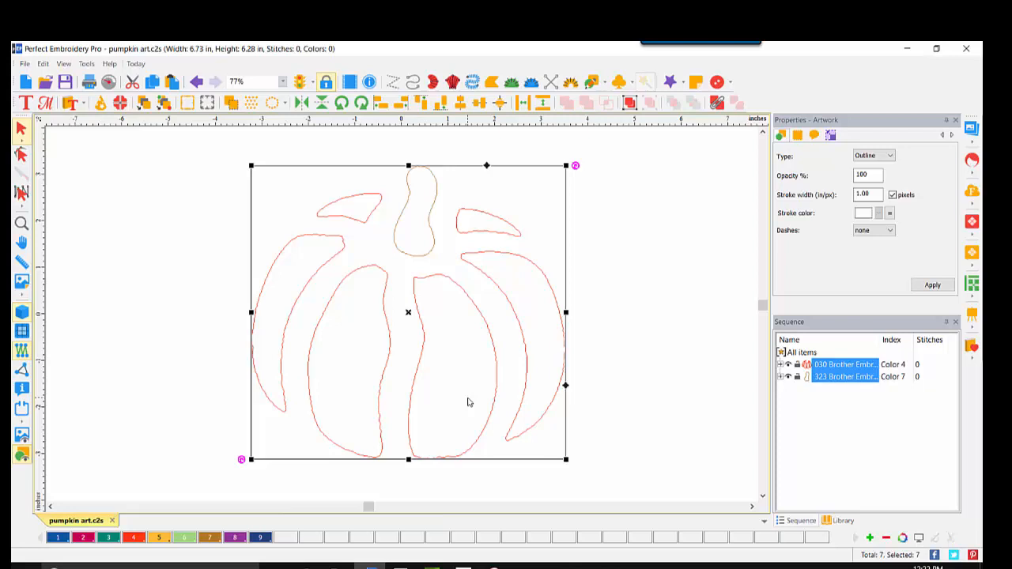
# Import the TrueType text "THANKS" as artwork in Arial Rounded MT Bold at size 300
pyautogui.click(24, 64)
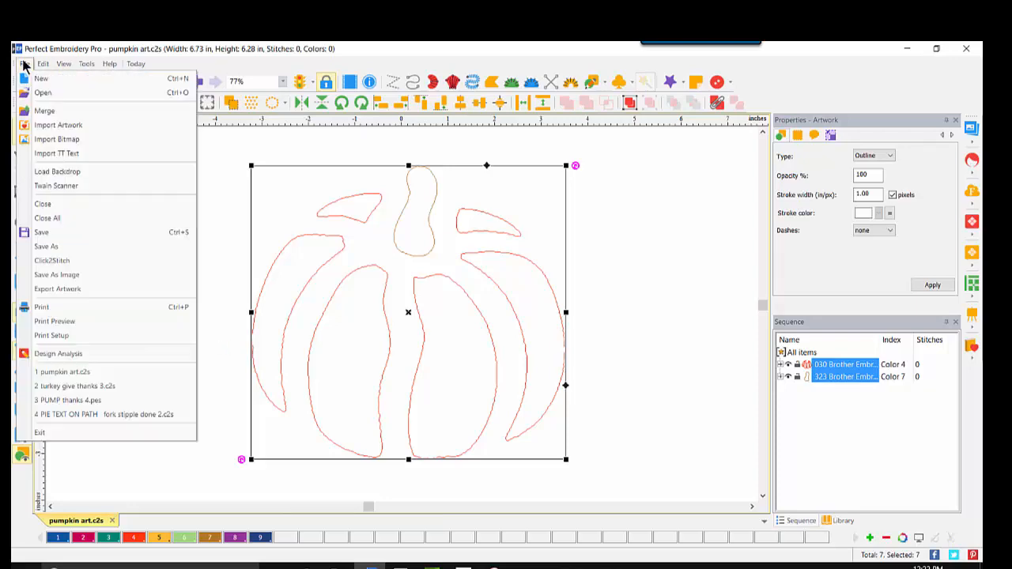
pyautogui.click(55, 154)
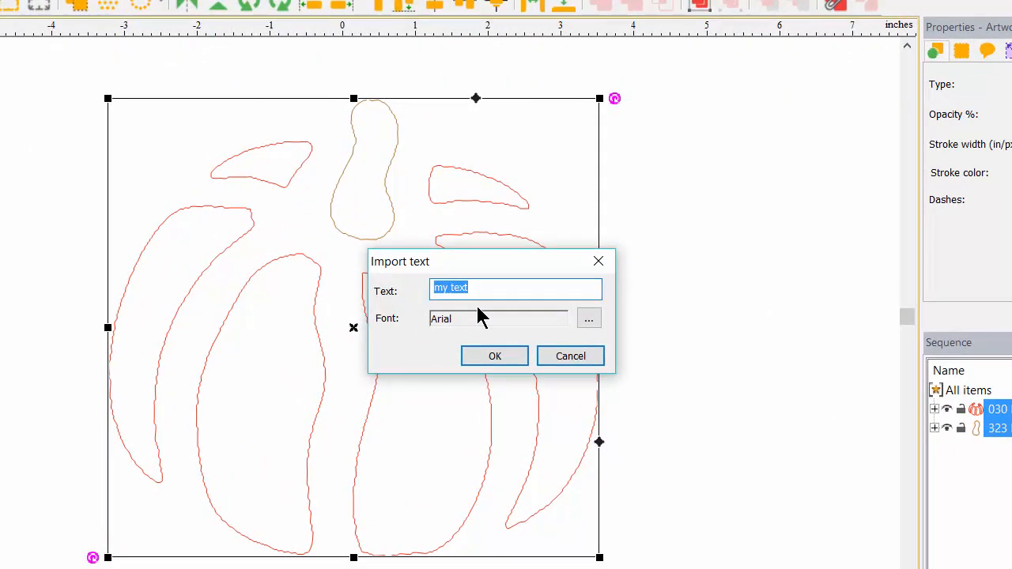
pyautogui.write('THANKS')
pyautogui.click(587, 318)
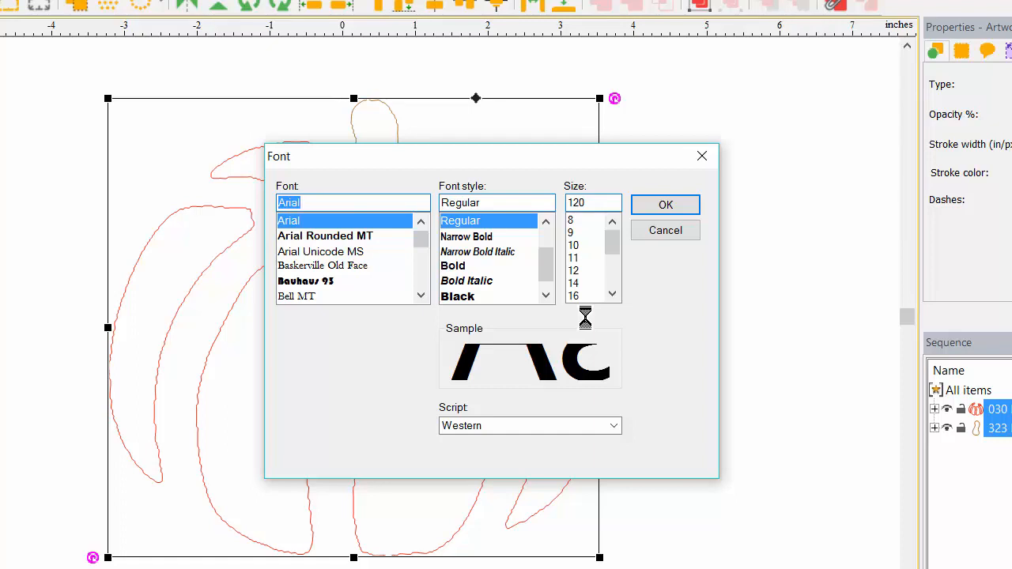
pyautogui.click(329, 236)
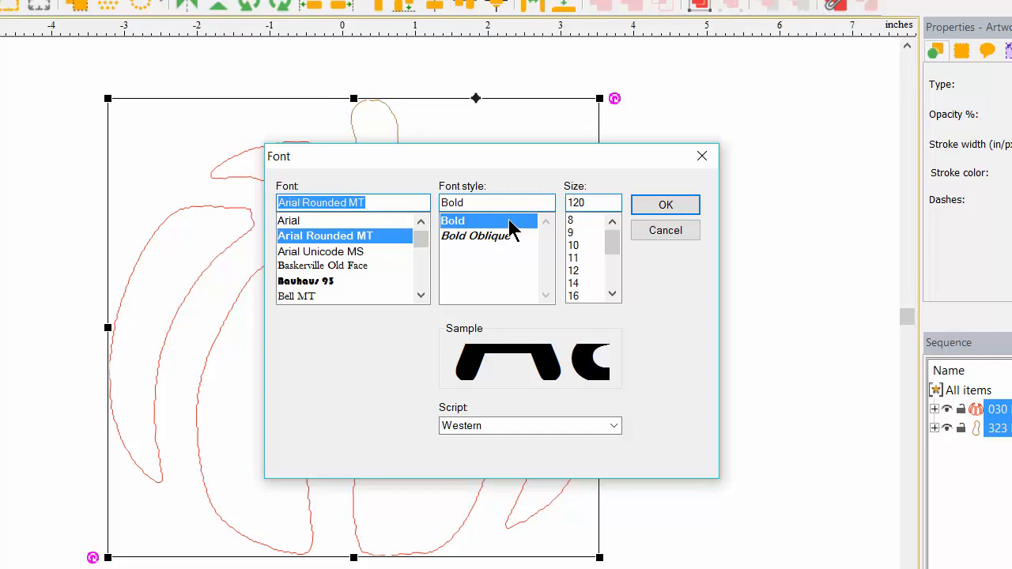
pyautogui.doubleClick(599, 203)
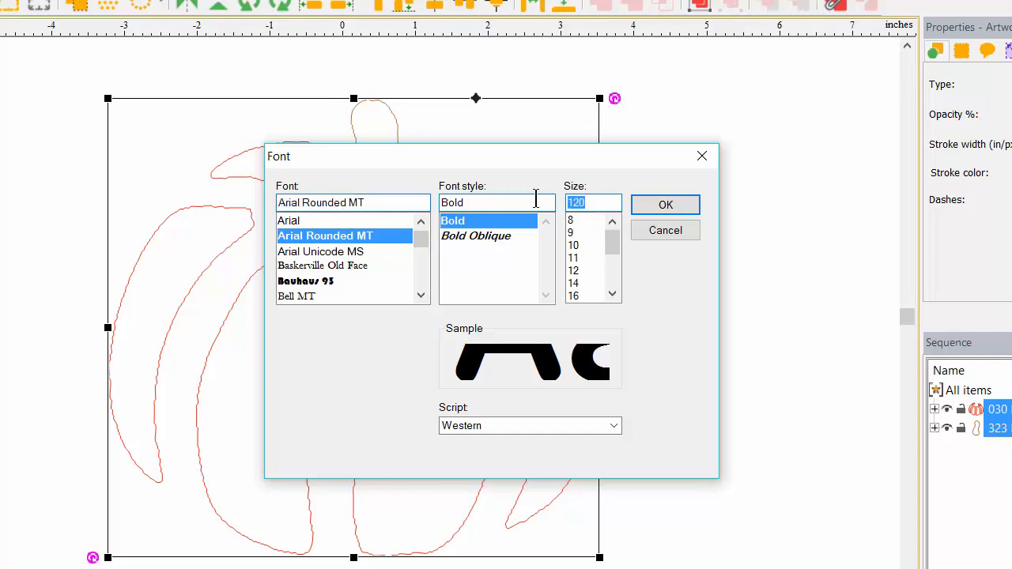
pyautogui.write('300')
pyautogui.click(662, 208)
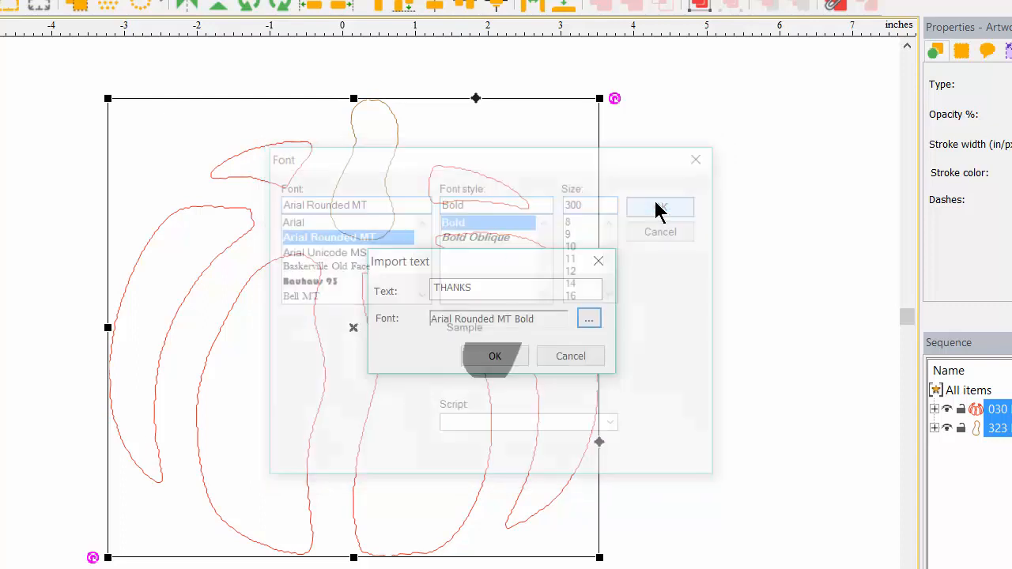
pyautogui.click(494, 356)
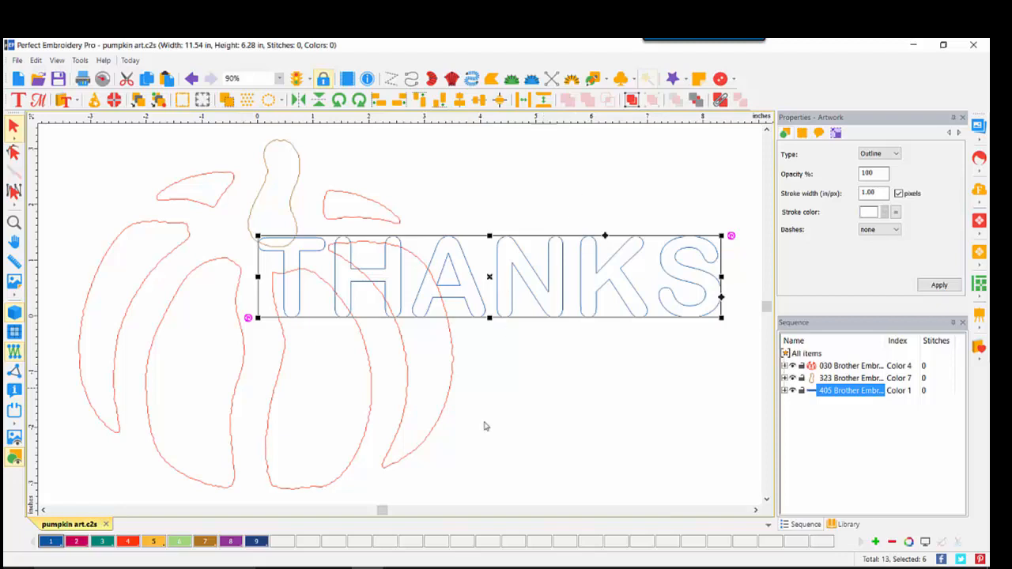
# Place the THANKS lettering before the stem in the sequence, and move it above the pumpkin
pyautogui.click(506, 287)
pyautogui.moveTo(852, 392); pyautogui.dragTo(851, 377)
pyautogui.moveTo(499, 315); pyautogui.dragTo(293, 147)
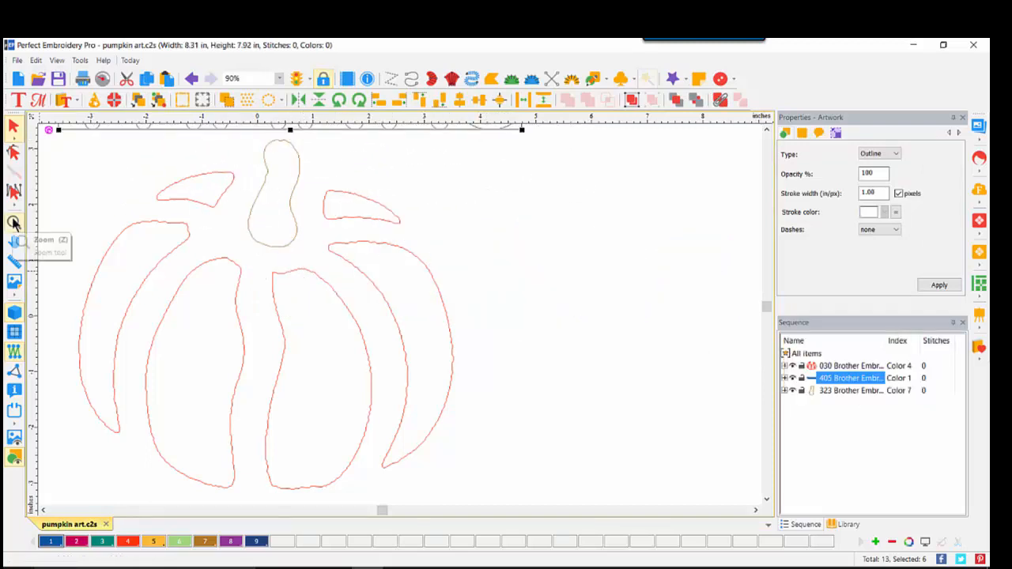
pyautogui.click(279, 78)
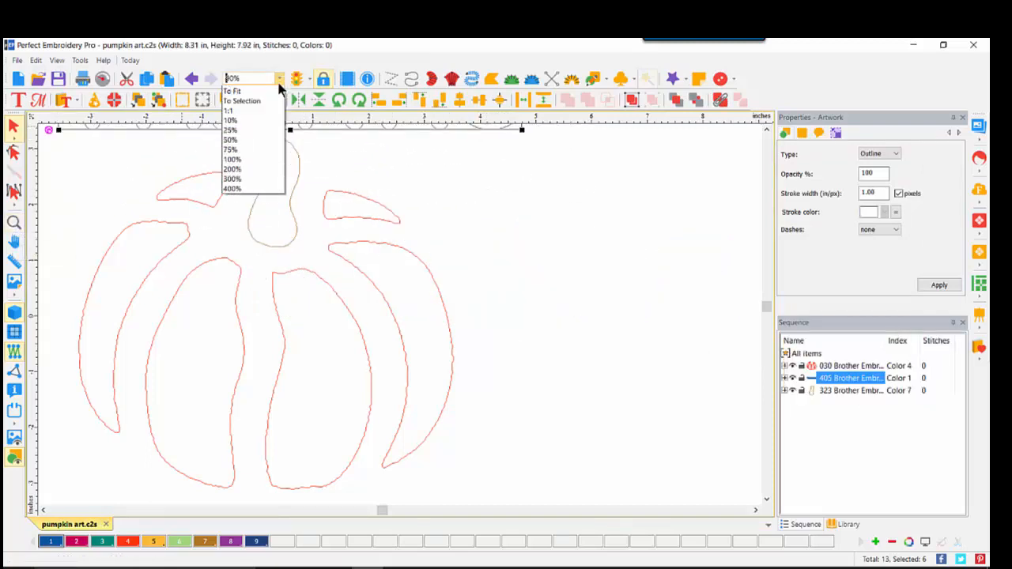
pyautogui.click(237, 177)
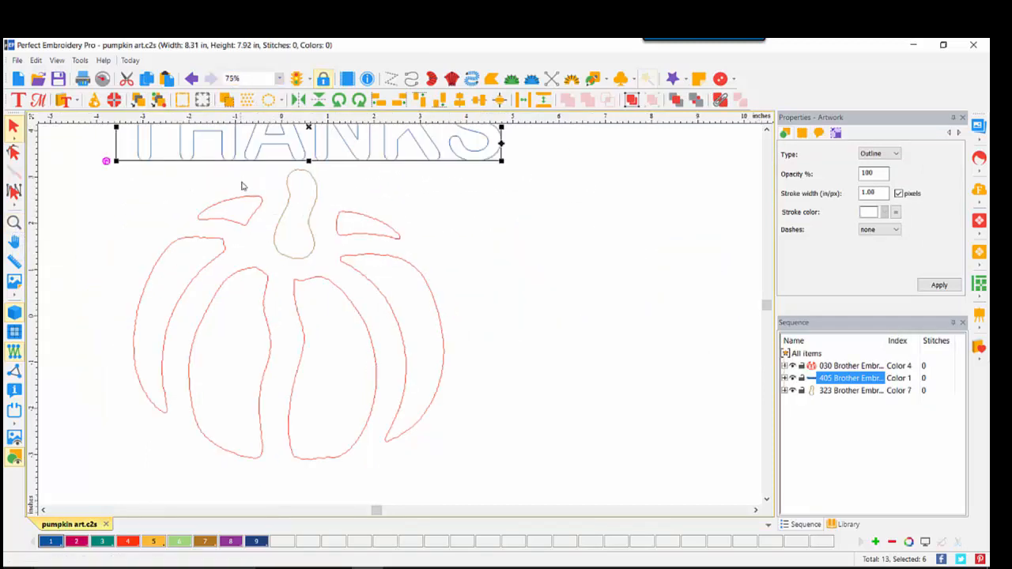
# Paste a copy of the THANKS lettering in purple (color 8), and place it to the right of the blue original
pyautogui.rightClick(293, 147)
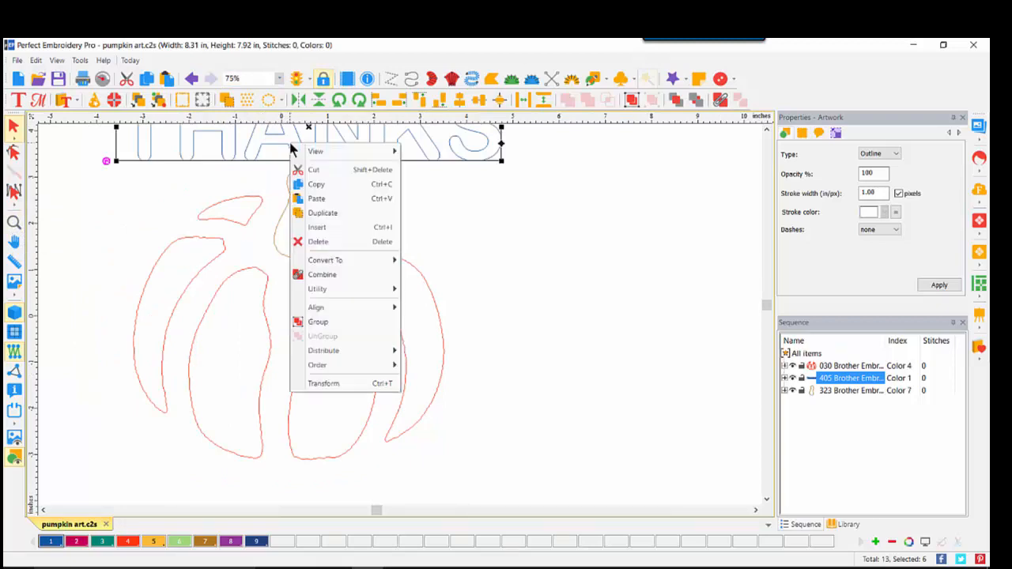
pyautogui.click(312, 187)
pyautogui.rightClick(331, 149)
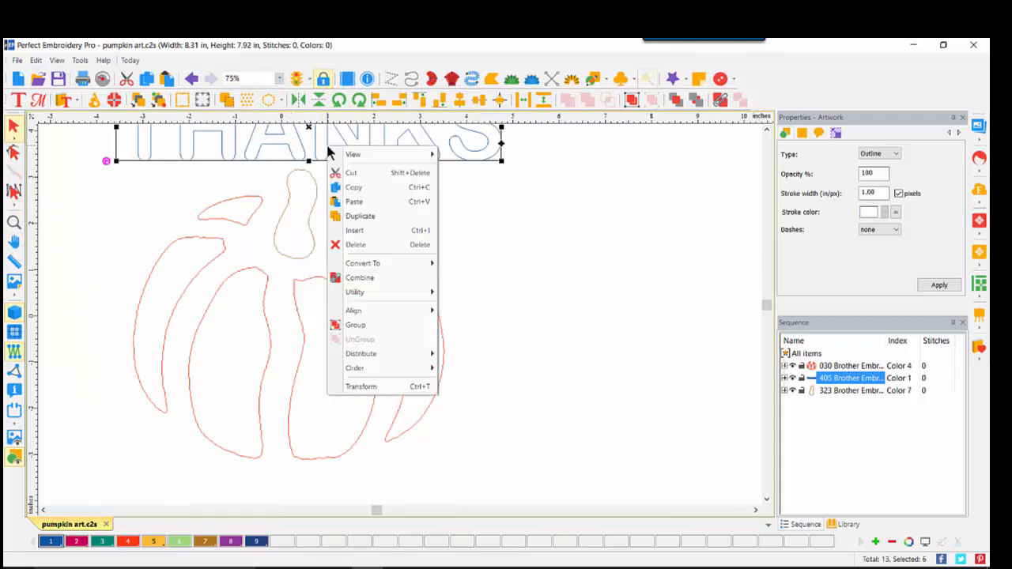
pyautogui.click(363, 202)
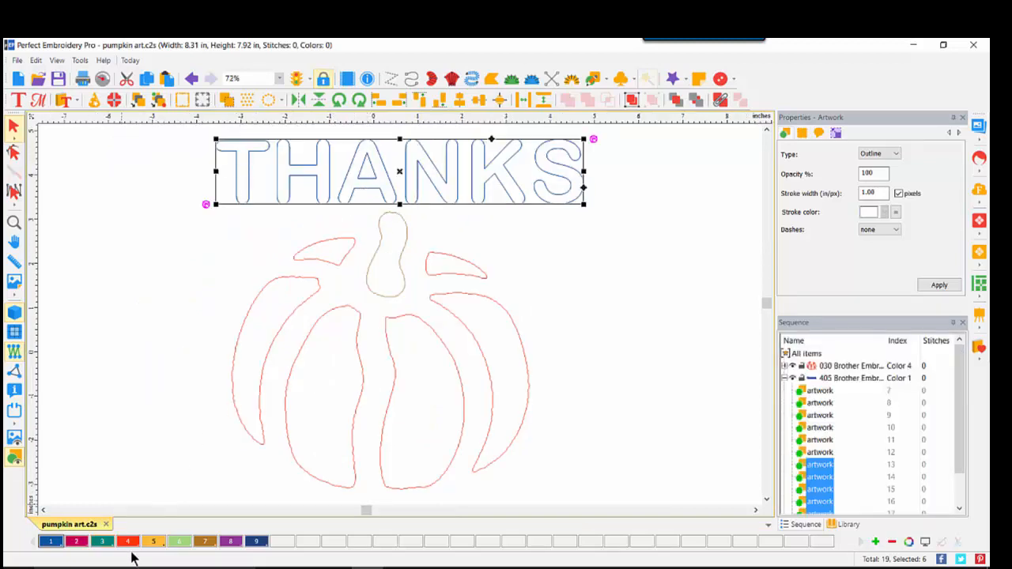
pyautogui.click(228, 542)
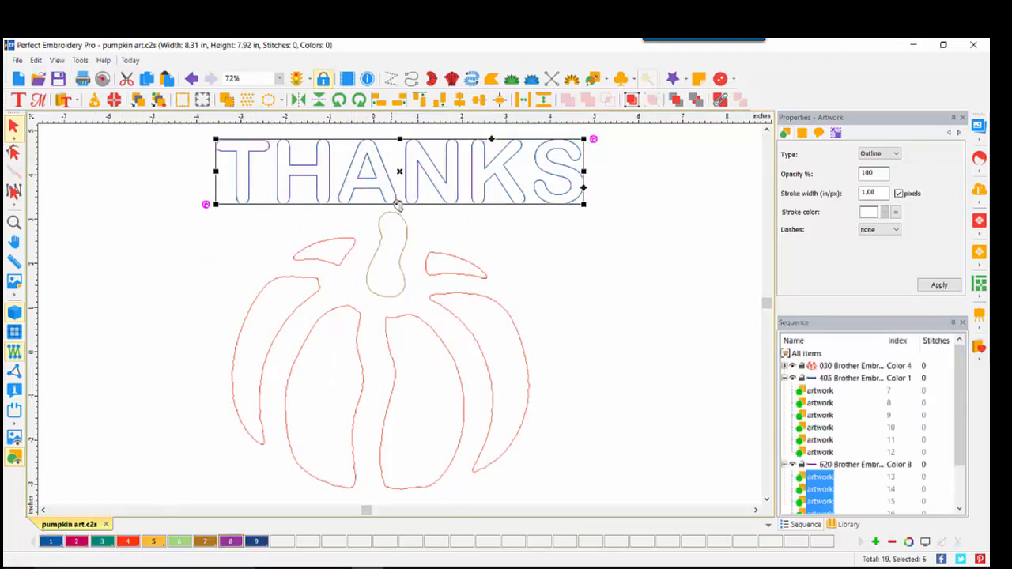
pyautogui.moveTo(434, 193); pyautogui.dragTo(674, 271)
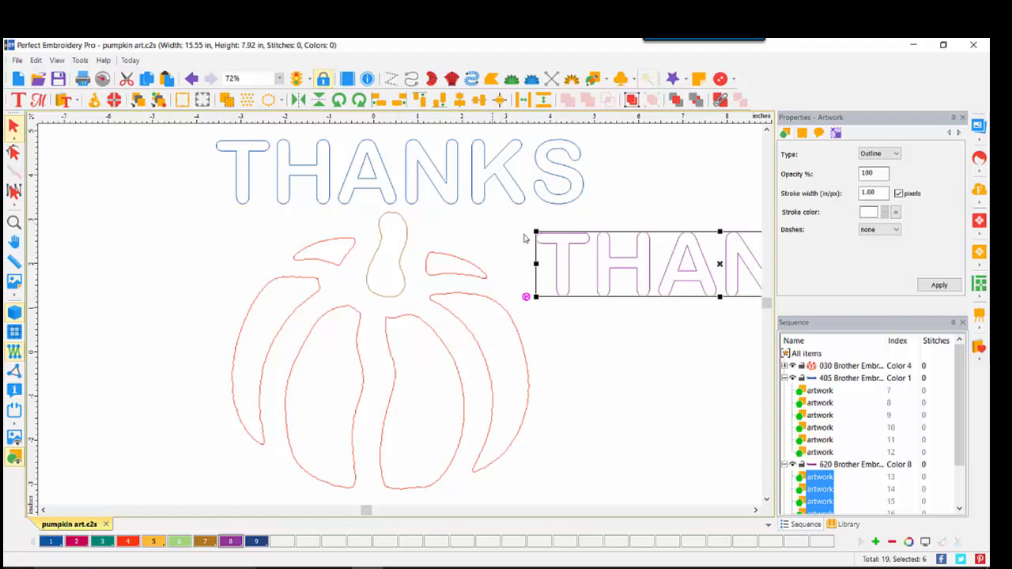
pyautogui.moveTo(564, 257); pyautogui.dragTo(684, 139)
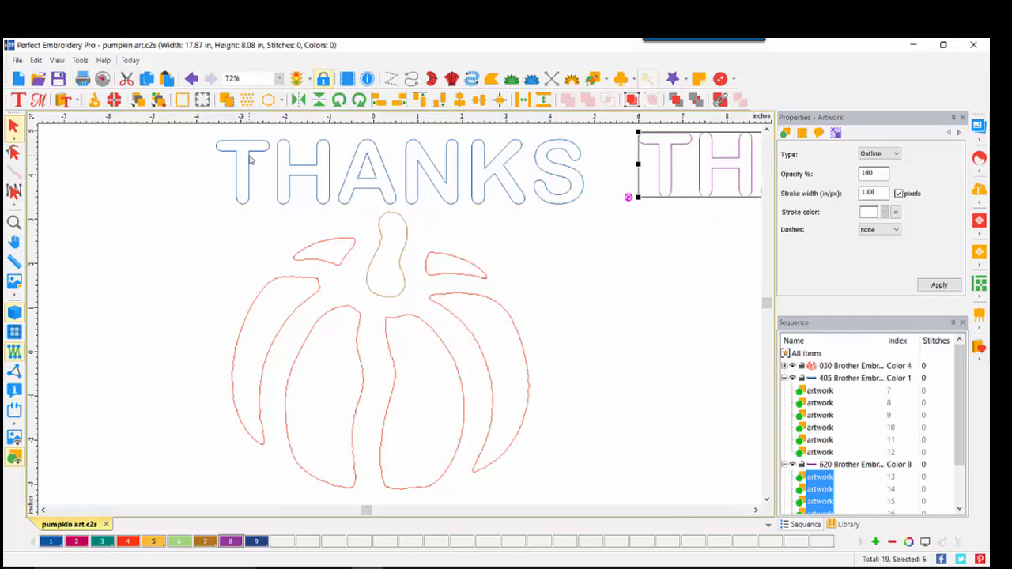
# Move the blue letter T over the pumpkin's small upper left segment, turned about 90 degrees clockwise
pyautogui.moveTo(249, 161); pyautogui.dragTo(259, 230)
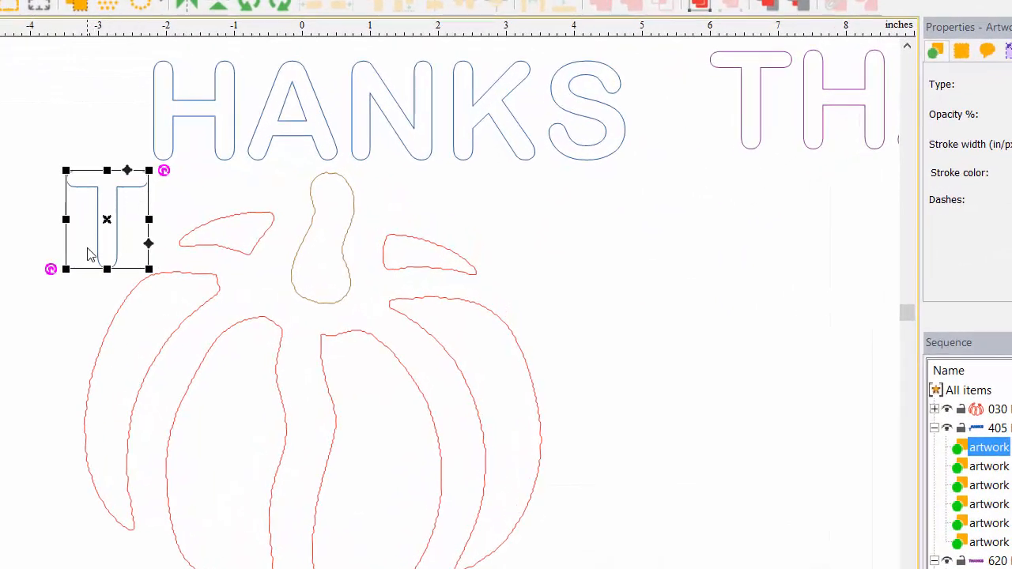
pyautogui.moveTo(163, 170); pyautogui.dragTo(258, 248)
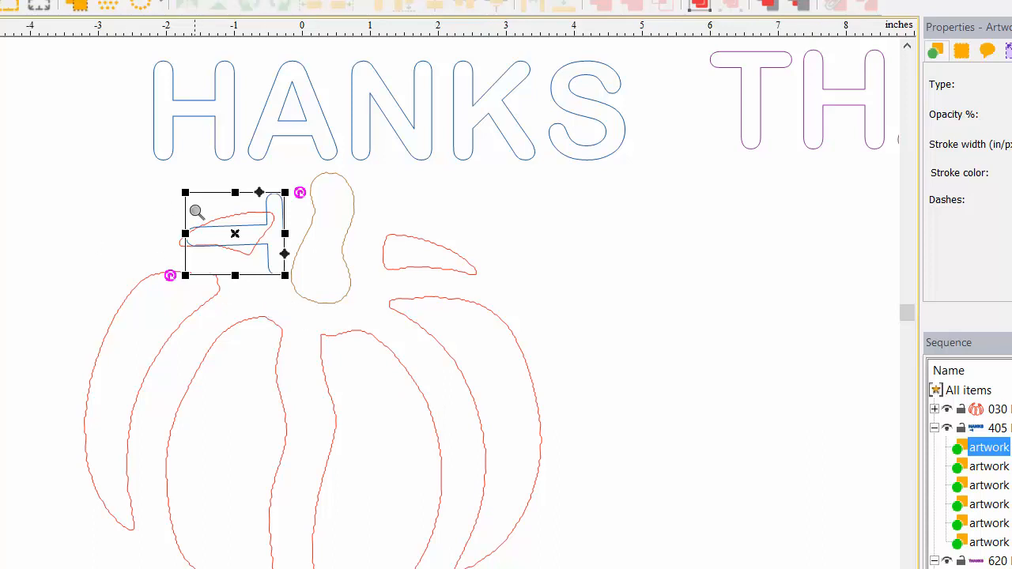
# Shrink the sideways T to about 1.2 in wide and 0.8 in tall, and reposition it over the upper left segment
pyautogui.click(217, 203)
pyautogui.click(225, 203)
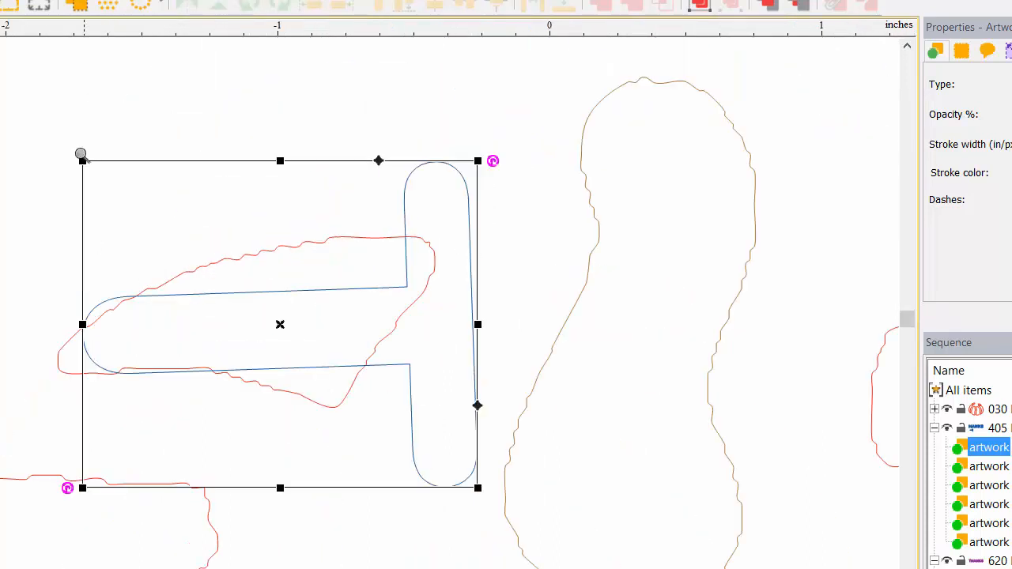
pyautogui.press('Escape')
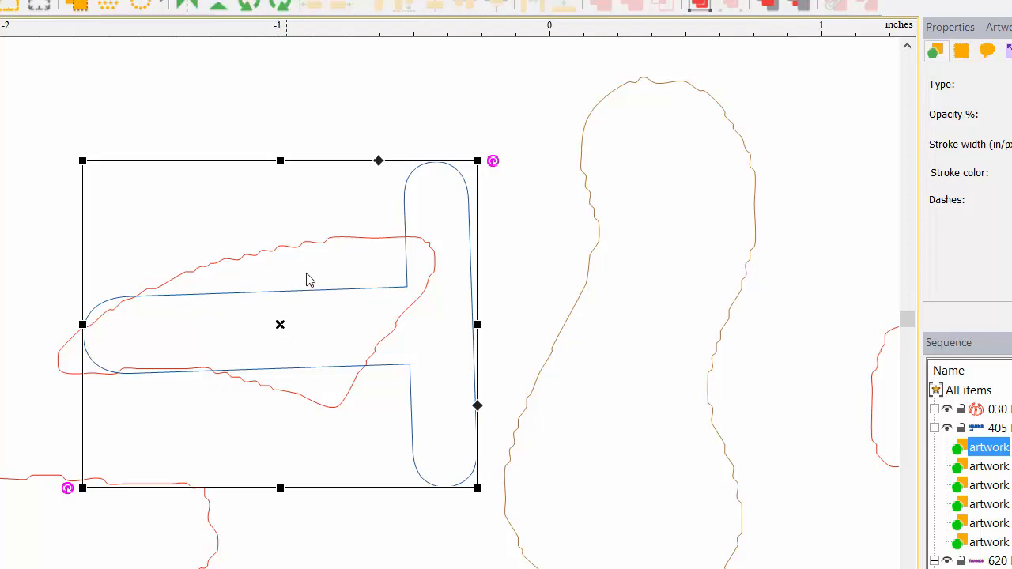
pyautogui.moveTo(280, 160); pyautogui.dragTo(266, 261)
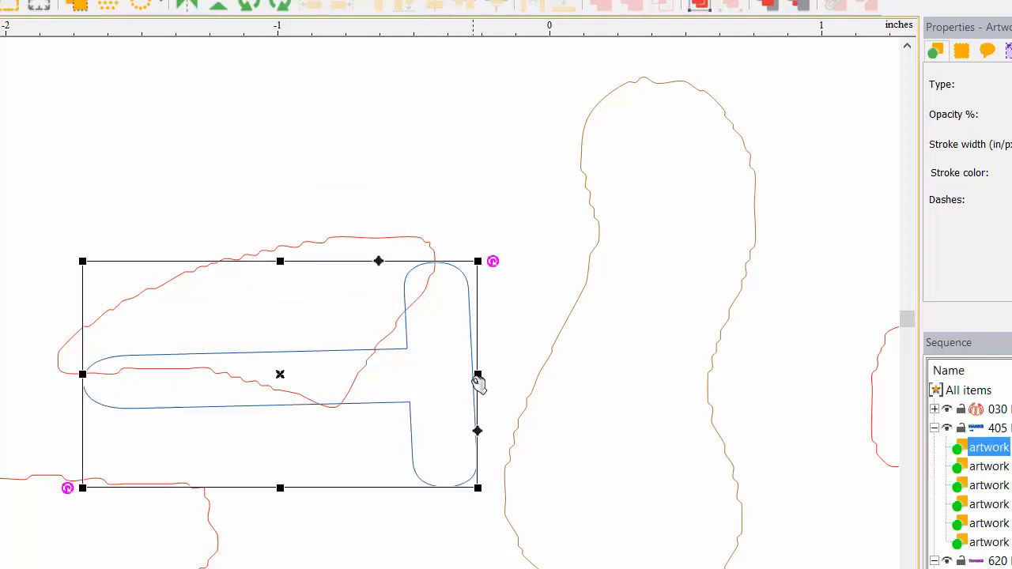
pyautogui.moveTo(477, 373); pyautogui.dragTo(402, 365)
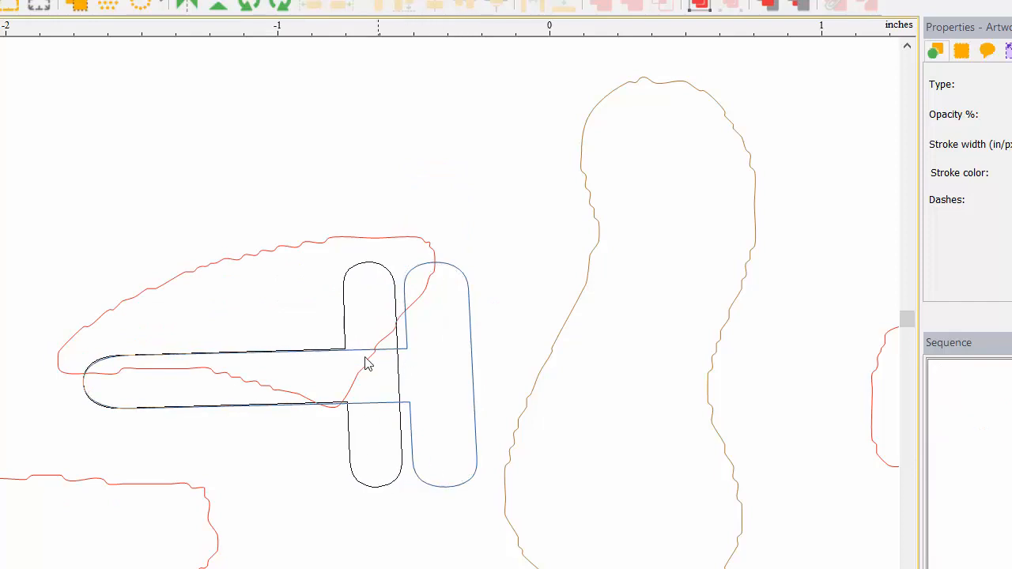
pyautogui.moveTo(314, 349); pyautogui.dragTo(309, 318)
pyautogui.moveTo(304, 318); pyautogui.dragTo(310, 320)
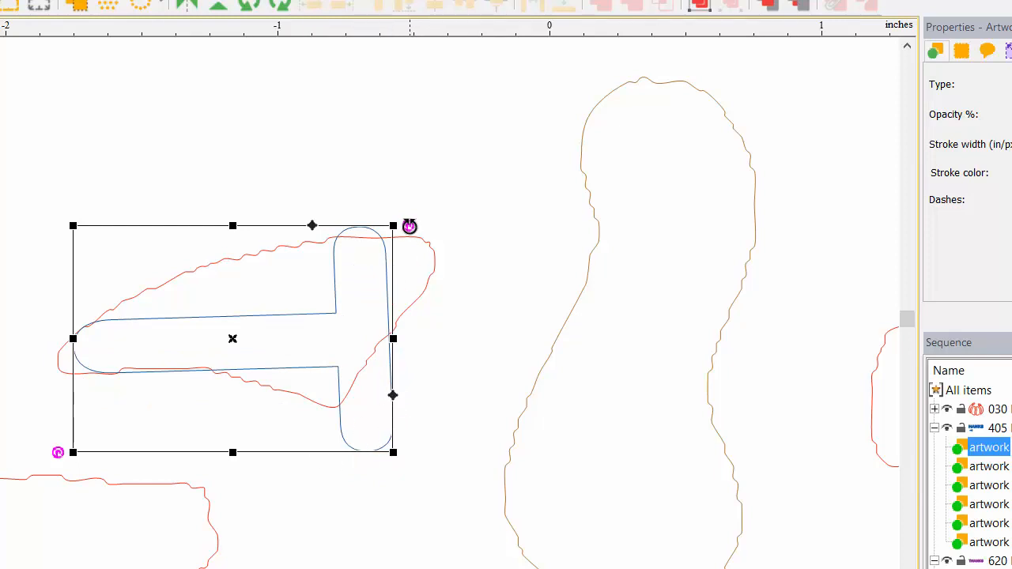
# Fine-tune the rotation of the sideways T over the pumpkin's upper left segment
pyautogui.moveTo(409, 227); pyautogui.dragTo(411, 240)
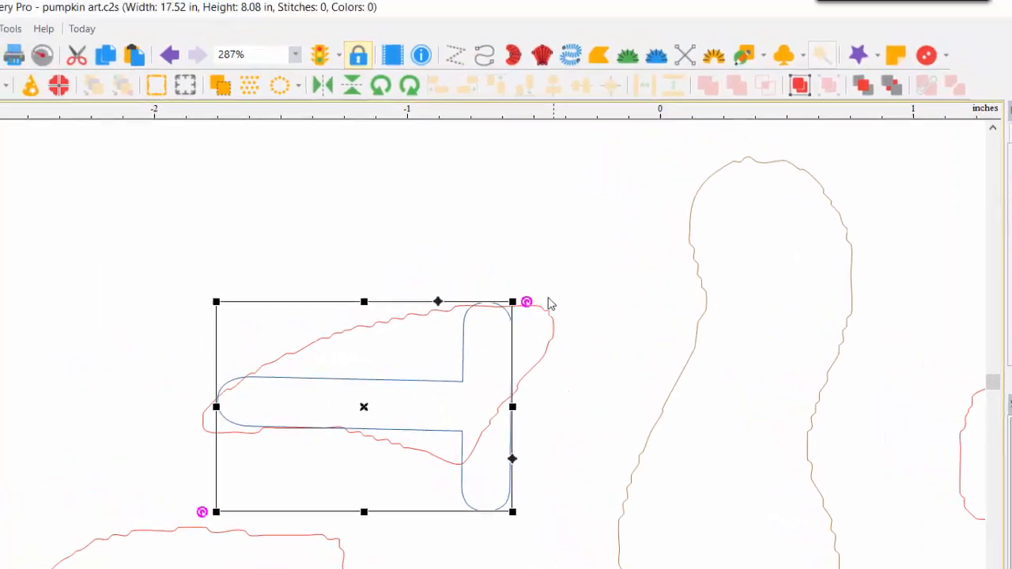
pyautogui.moveTo(523, 300); pyautogui.dragTo(516, 286)
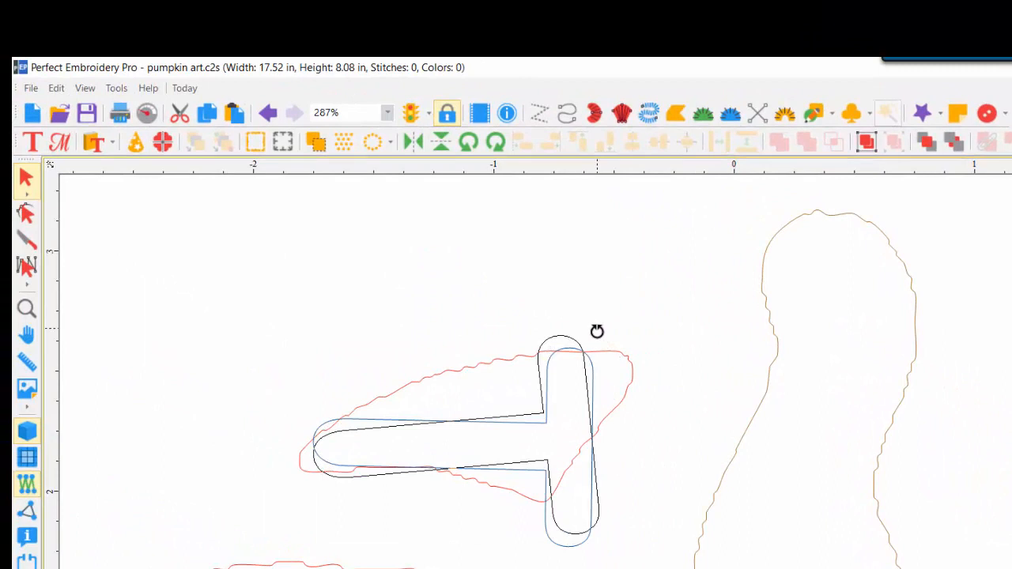
pyautogui.moveTo(597, 330); pyautogui.dragTo(593, 343)
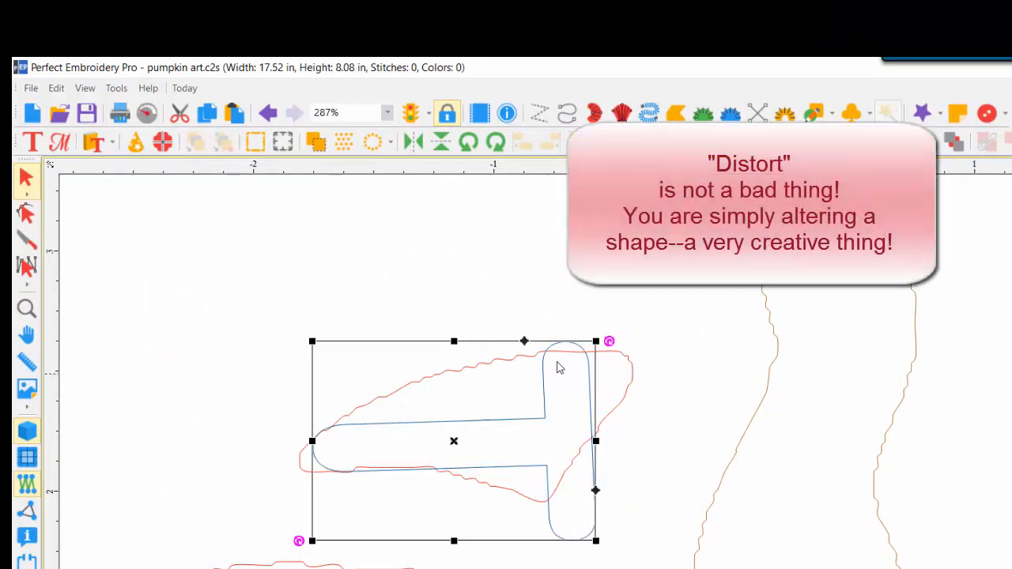
# Edit the T's outline points, reshaping the upper end of its crossbar to fit the segment's upper right corner
pyautogui.click(26, 214)
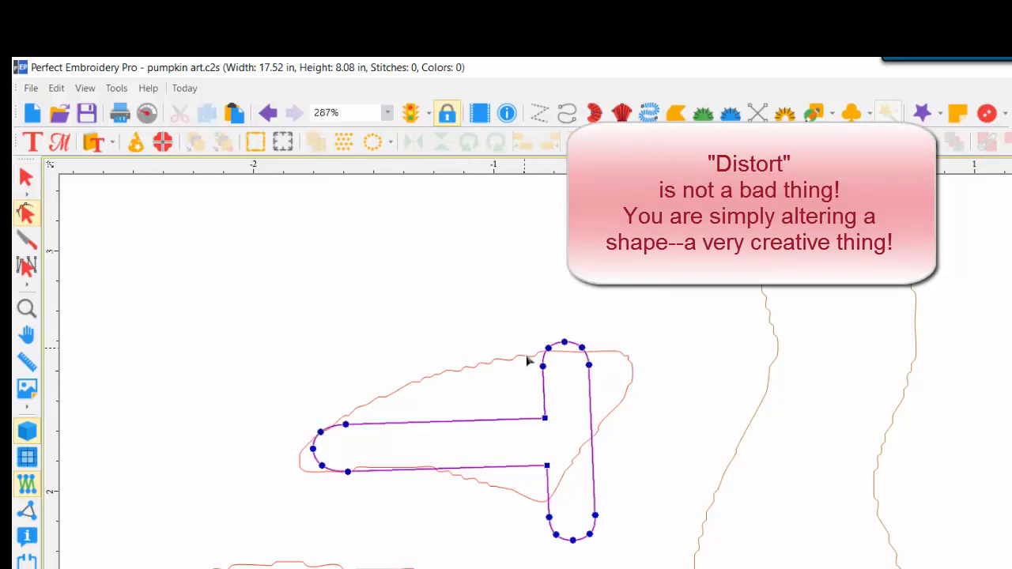
pyautogui.moveTo(597, 384); pyautogui.dragTo(622, 387)
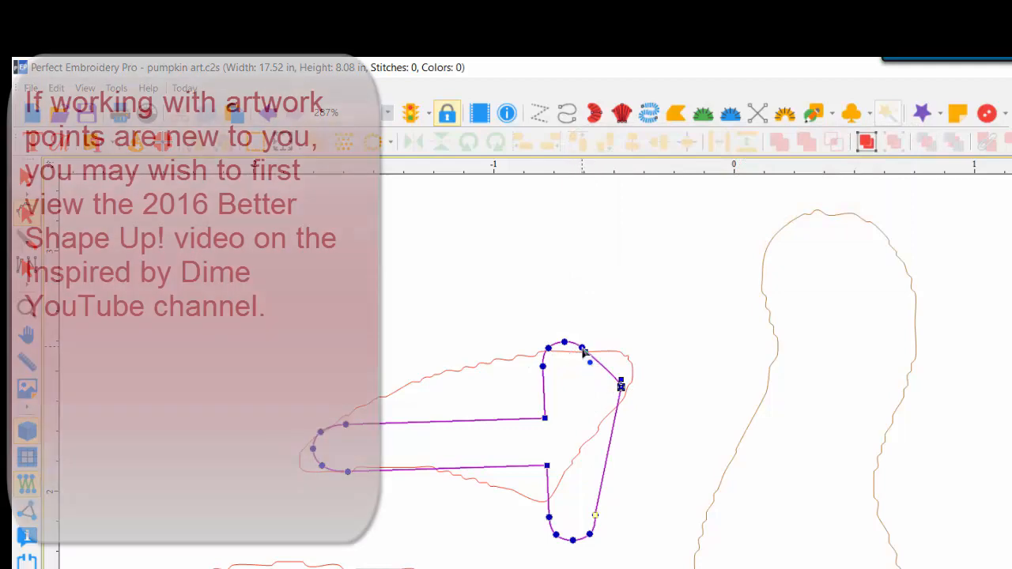
pyautogui.moveTo(583, 349); pyautogui.dragTo(622, 370)
pyautogui.moveTo(565, 343); pyautogui.dragTo(558, 369)
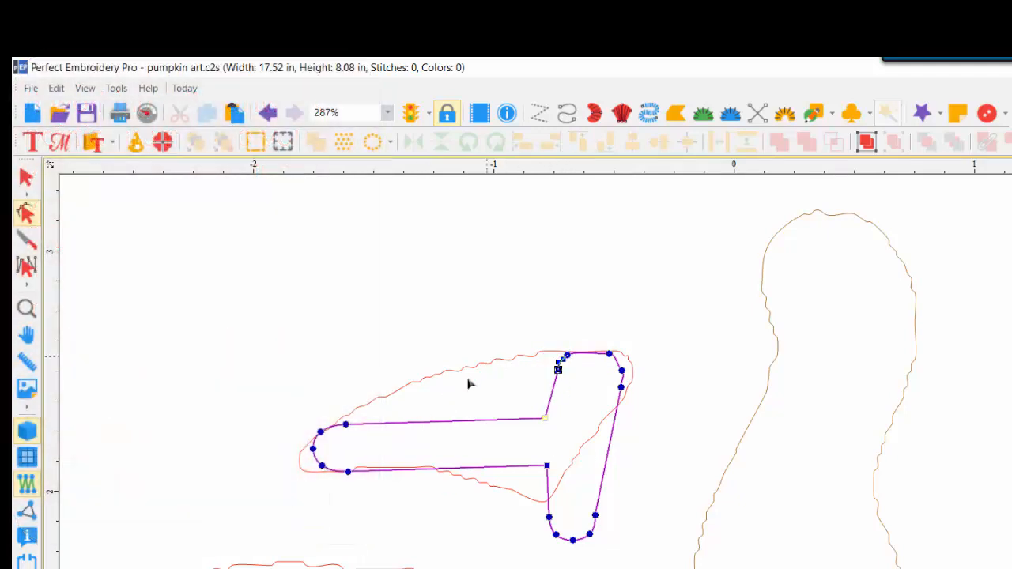
# Pull the T's lower crossbar end into the segment's bottom tip, deleting the two surplus points at its end
pyautogui.moveTo(551, 521); pyautogui.dragTo(535, 465)
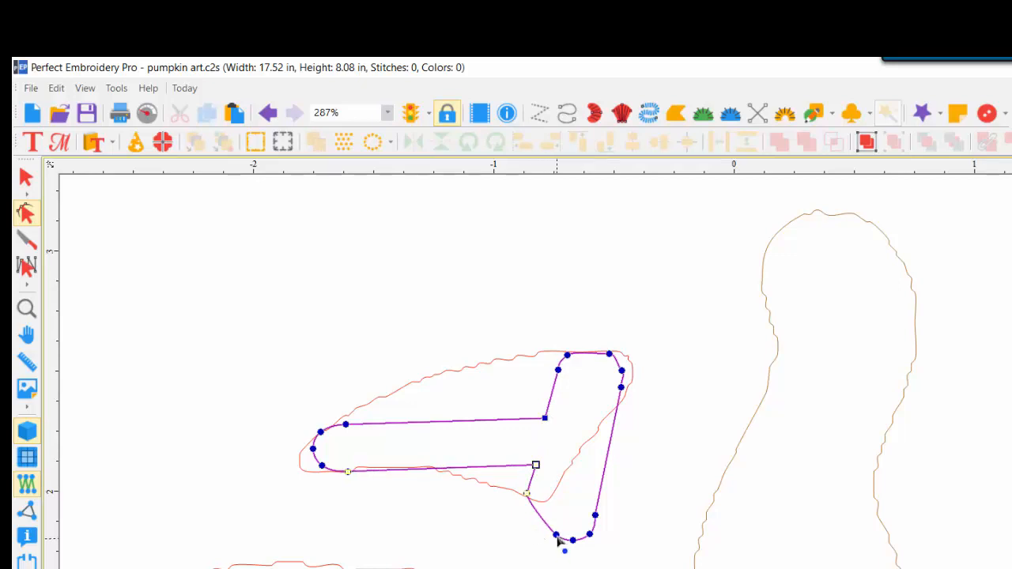
pyautogui.moveTo(558, 538); pyautogui.dragTo(609, 555)
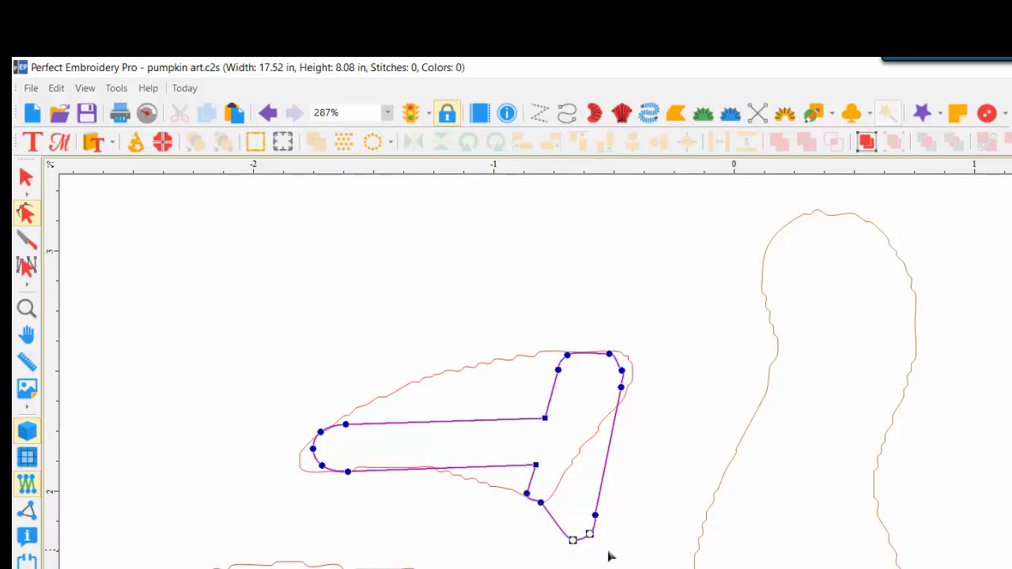
pyautogui.rightClick(586, 542)
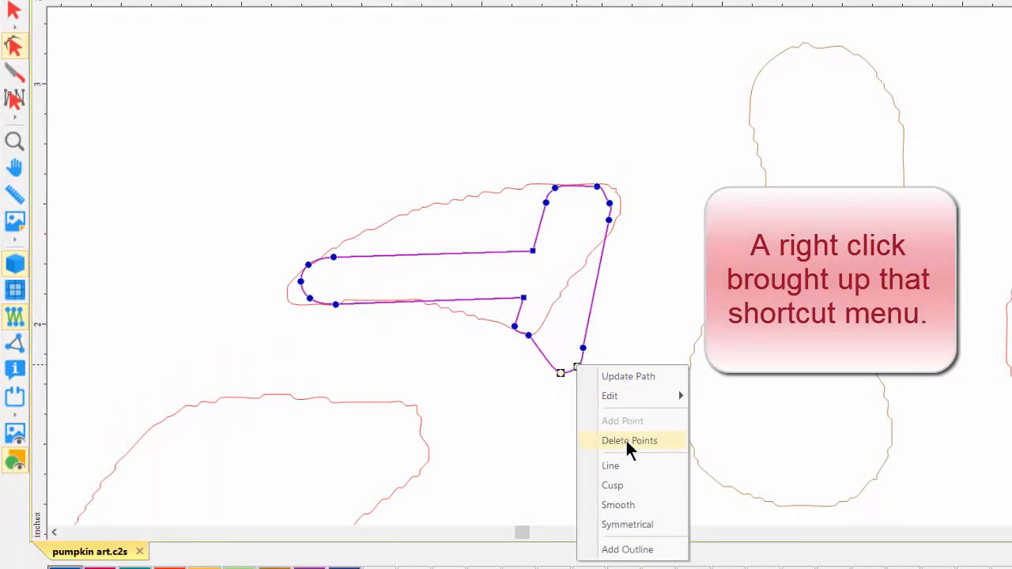
pyautogui.click(625, 441)
pyautogui.moveTo(583, 348); pyautogui.dragTo(507, 324)
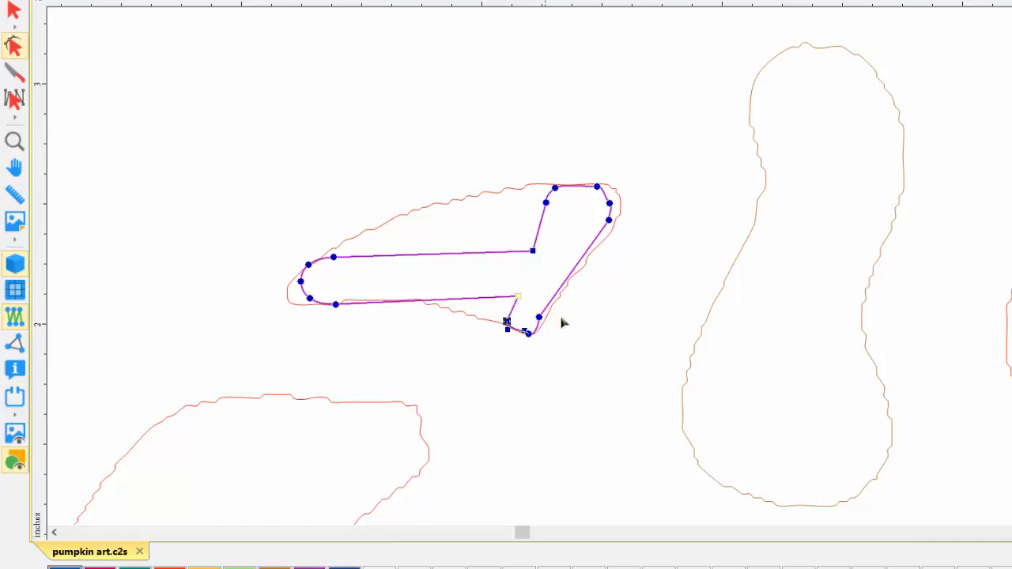
# Add a point midway along the outer edge of the T's crossbar, and adjust it to follow the segment's edge
pyautogui.rightClick(575, 274)
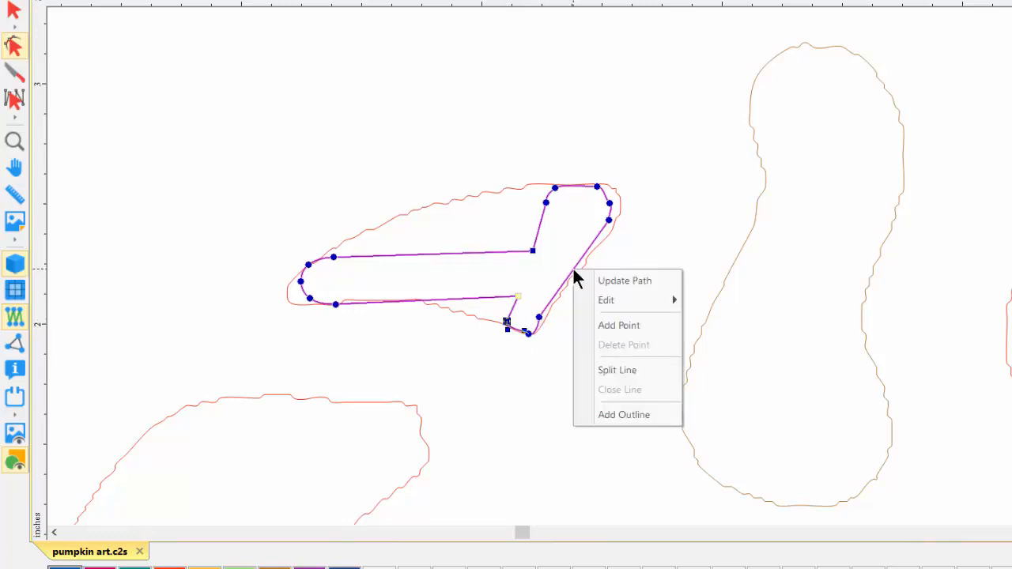
pyautogui.click(603, 326)
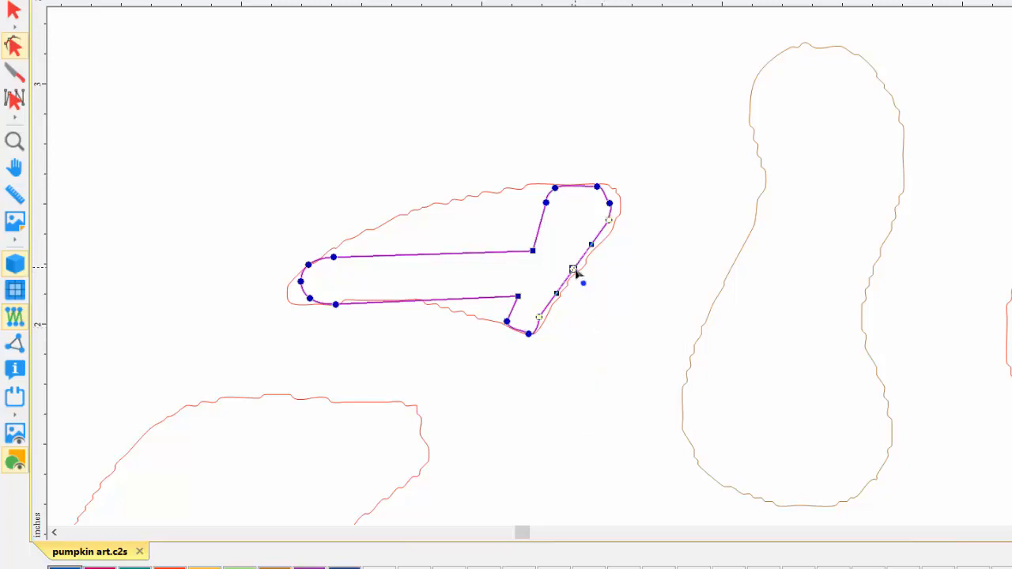
pyautogui.moveTo(571, 269); pyautogui.dragTo(573, 271)
# Raise the T's two inner corners and lower stem edge, and bow the stem's upper edge upward with an added midpoint
pyautogui.moveTo(335, 303); pyautogui.dragTo(335, 297)
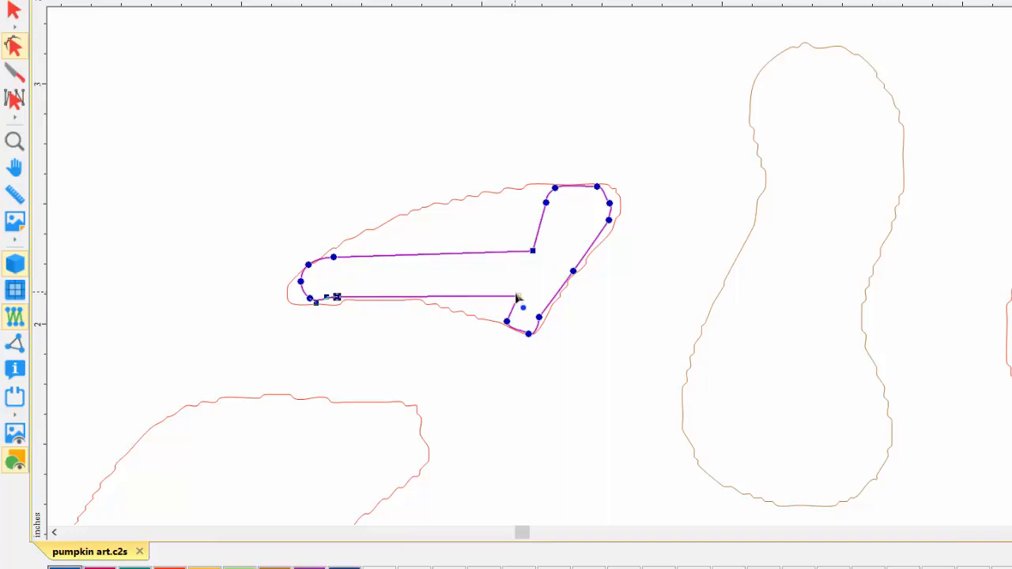
pyautogui.moveTo(518, 298); pyautogui.dragTo(537, 229)
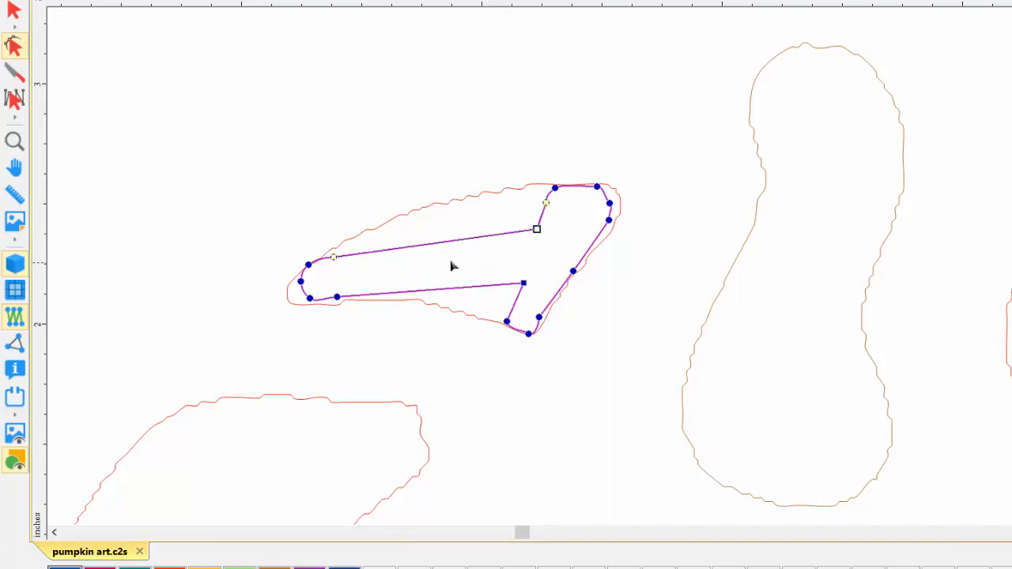
pyautogui.rightClick(429, 245)
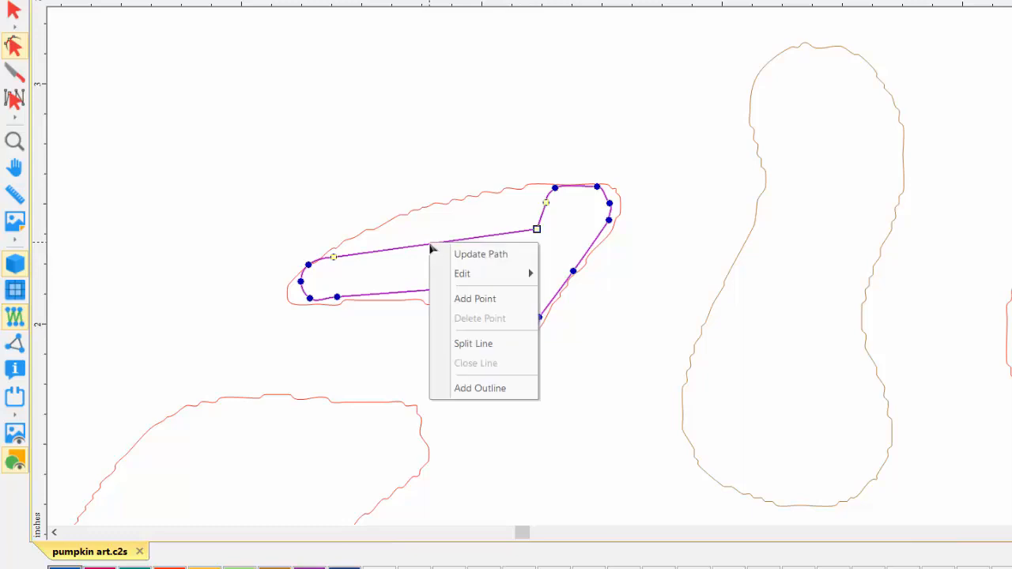
pyautogui.click(464, 298)
pyautogui.moveTo(434, 250)
pyautogui.mouseDown()
pyautogui.moveTo(427, 236)
pyautogui.moveTo(433, 247)
pyautogui.mouseUp()
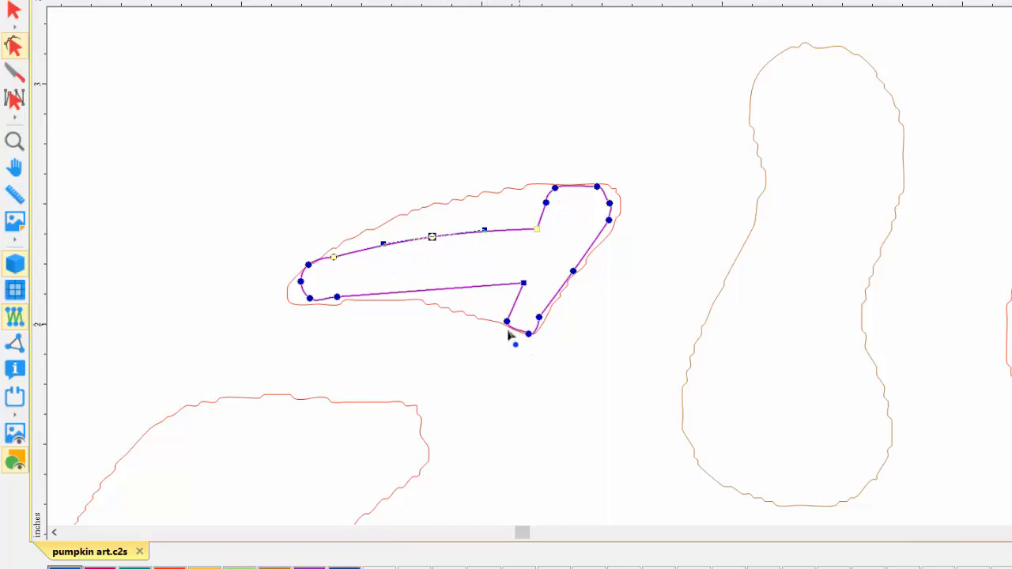
# Widen the T's lower crossbar end and narrow its upper end by shifting the points on their inner sides
pyautogui.moveTo(507, 327); pyautogui.dragTo(497, 320)
pyautogui.moveTo(522, 285); pyautogui.dragTo(515, 284)
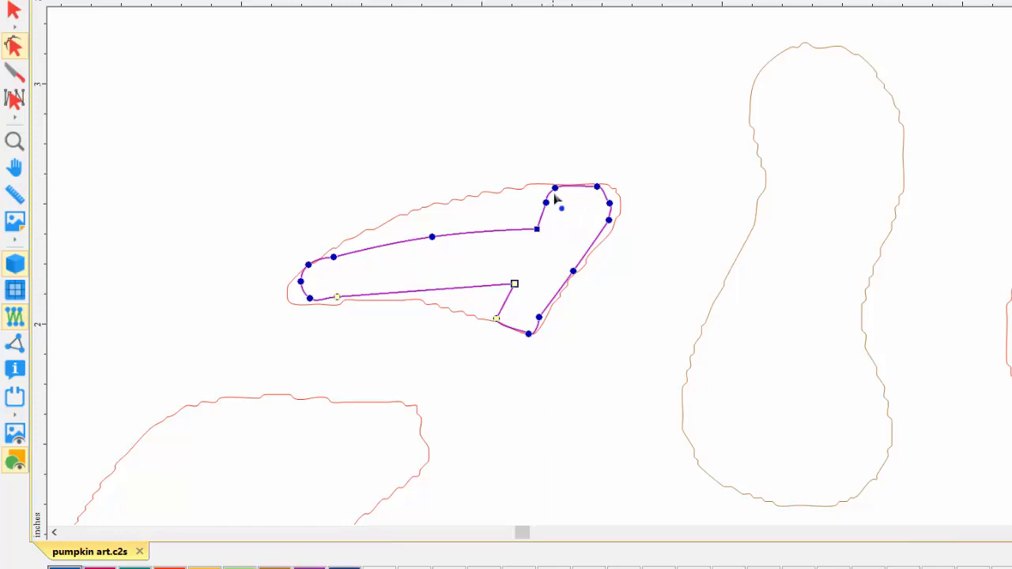
pyautogui.click(556, 187)
pyautogui.moveTo(565, 192); pyautogui.dragTo(550, 203)
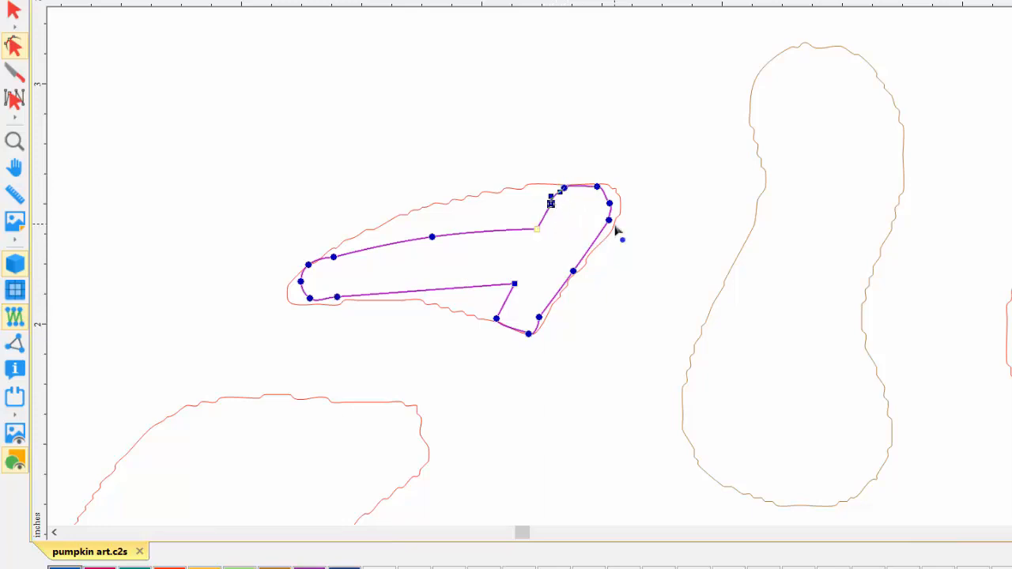
# Convert the outline points around both ends of the T's crossbar to smooth points
pyautogui.moveTo(524, 134); pyautogui.dragTo(627, 235)
pyautogui.click(538, 233)
pyautogui.moveTo(544, 175); pyautogui.dragTo(630, 234)
pyautogui.rightClick(601, 188)
pyautogui.click(649, 327)
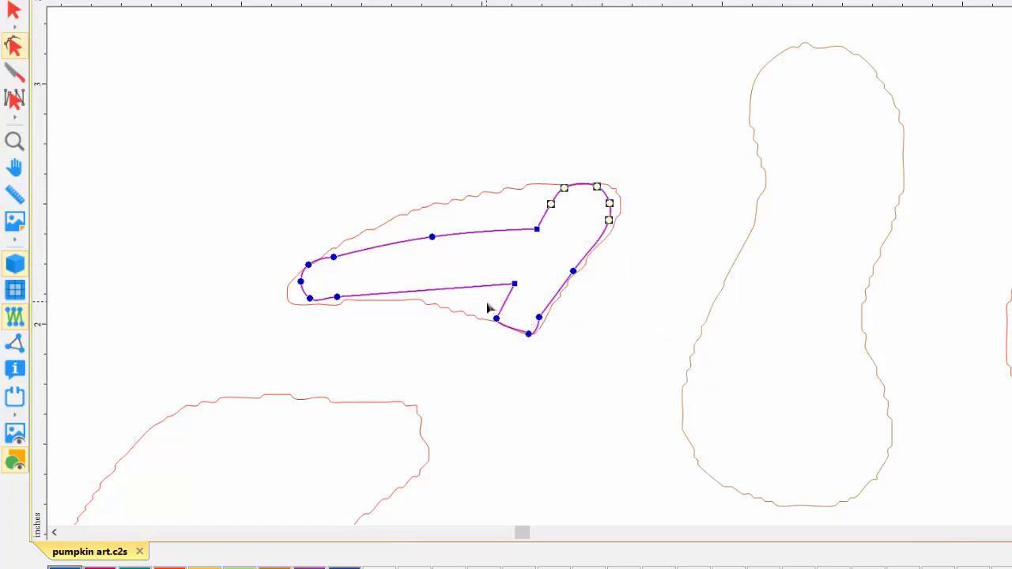
pyautogui.moveTo(486, 297); pyautogui.dragTo(562, 363)
pyautogui.rightClick(539, 319)
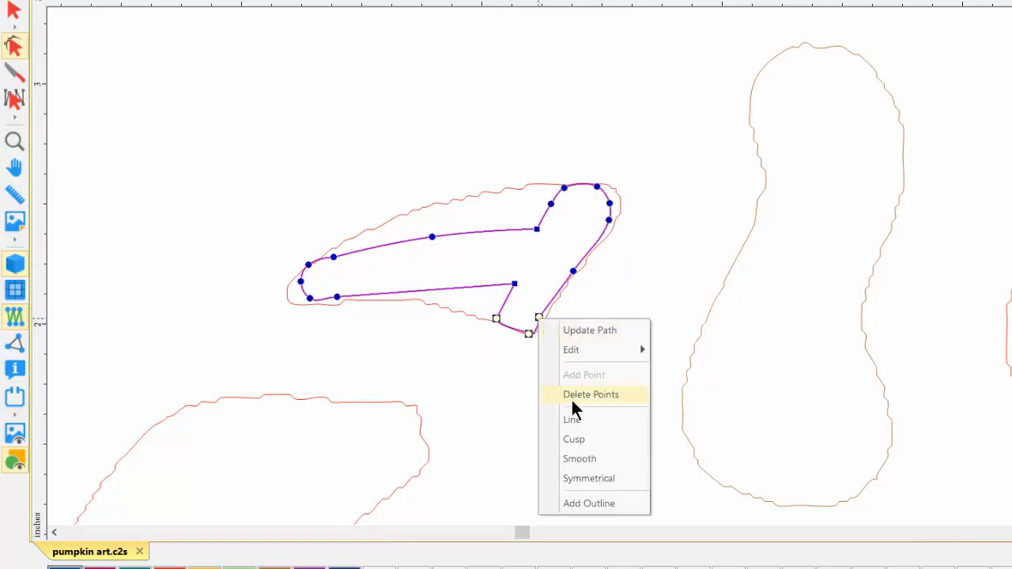
pyautogui.click(579, 458)
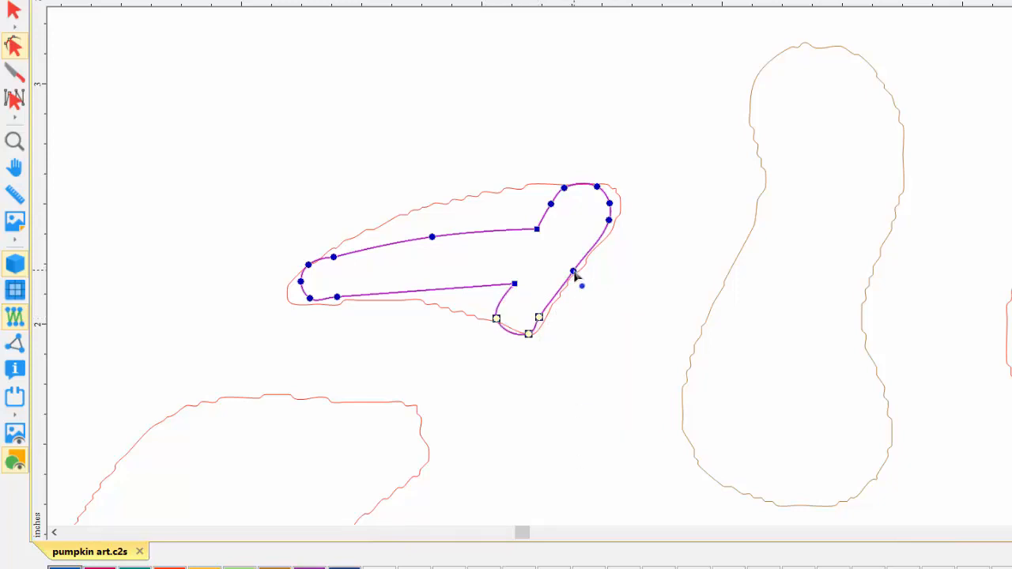
# Make the midpoint of the T stem's upper edge smooth, and bow the stem's lower edge upward with an added point
pyautogui.click(433, 235)
pyautogui.rightClick(433, 235)
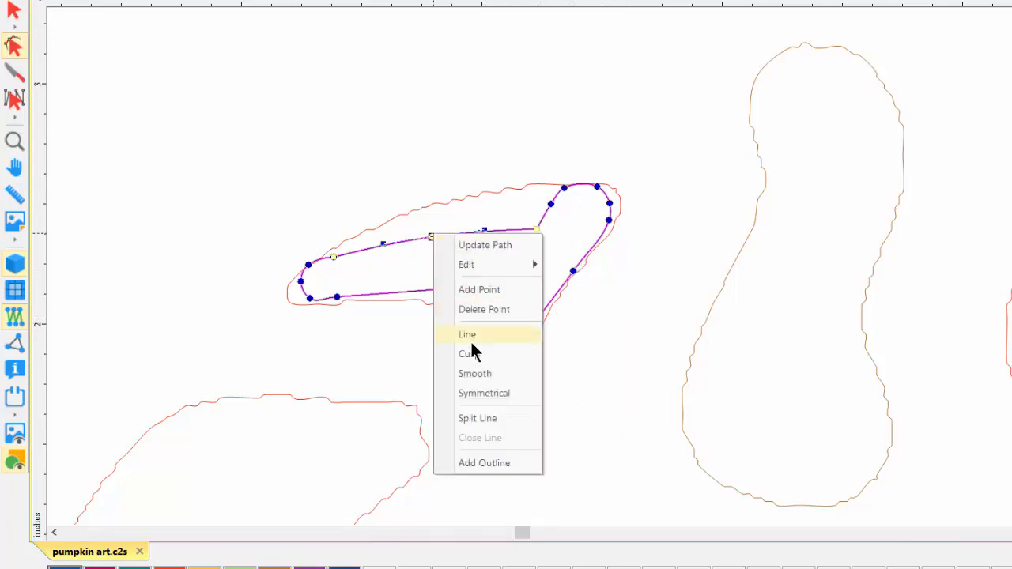
pyautogui.click(476, 377)
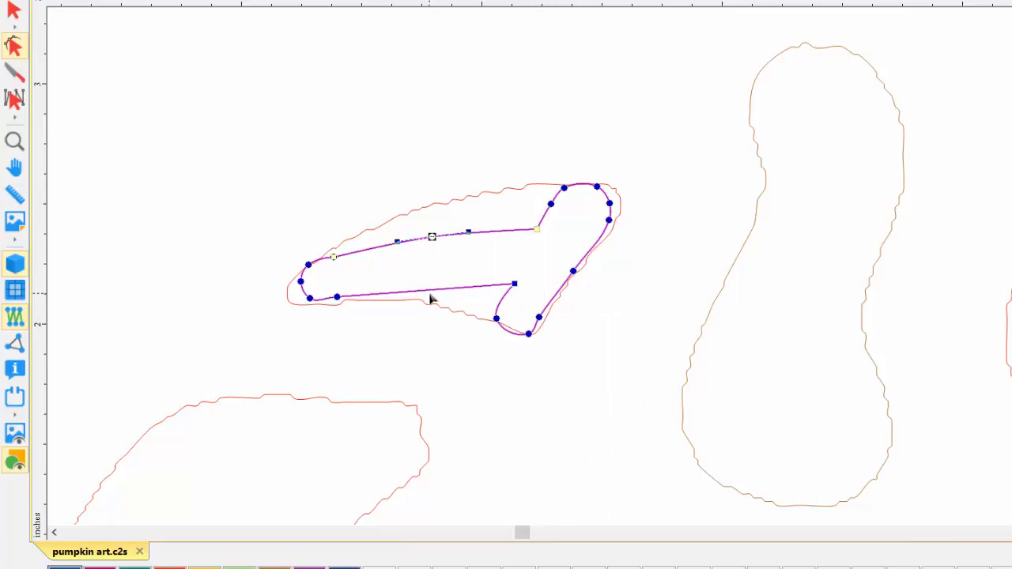
pyautogui.rightClick(433, 290)
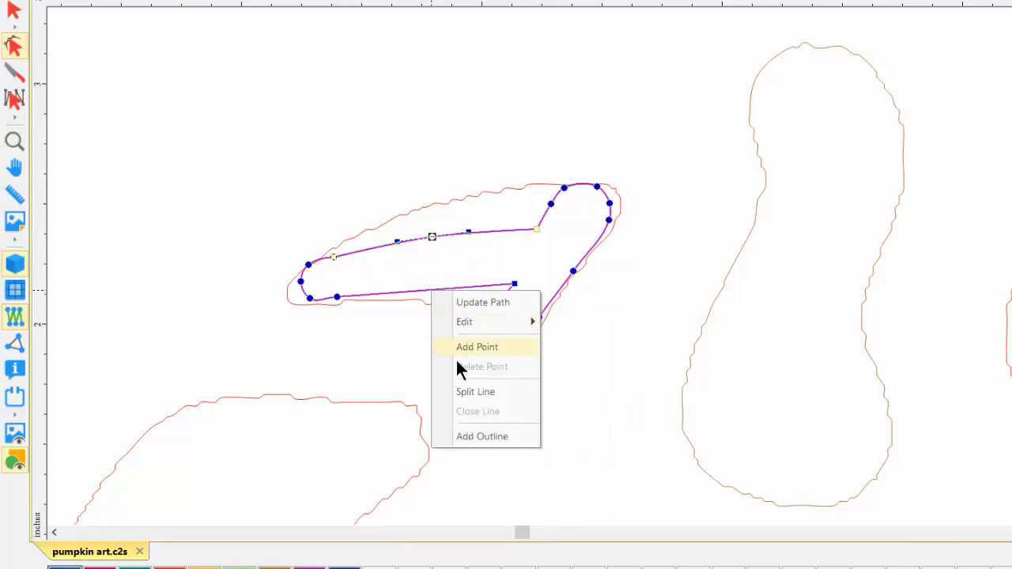
pyautogui.click(460, 349)
pyautogui.moveTo(431, 291); pyautogui.dragTo(432, 283)
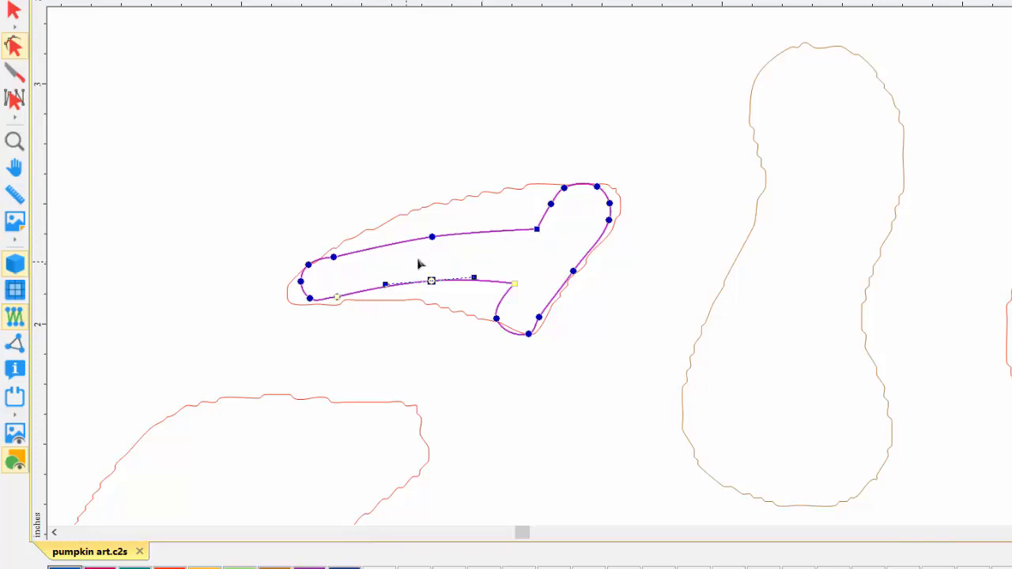
# Delete the jagged points along the middle of the upper left segment's upper edge
pyautogui.click(506, 192)
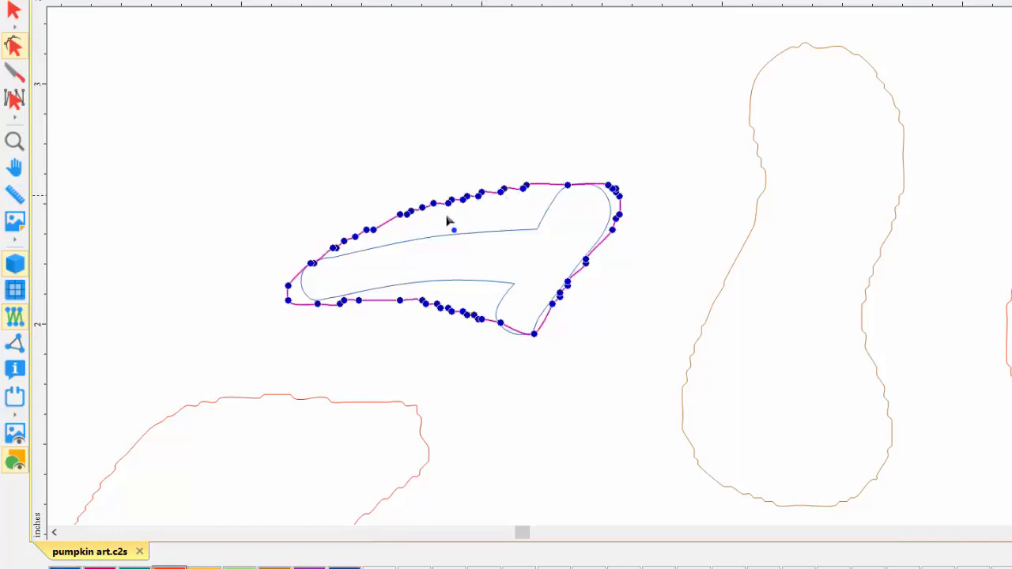
pyautogui.moveTo(354, 185); pyautogui.dragTo(520, 221)
pyautogui.rightClick(497, 191)
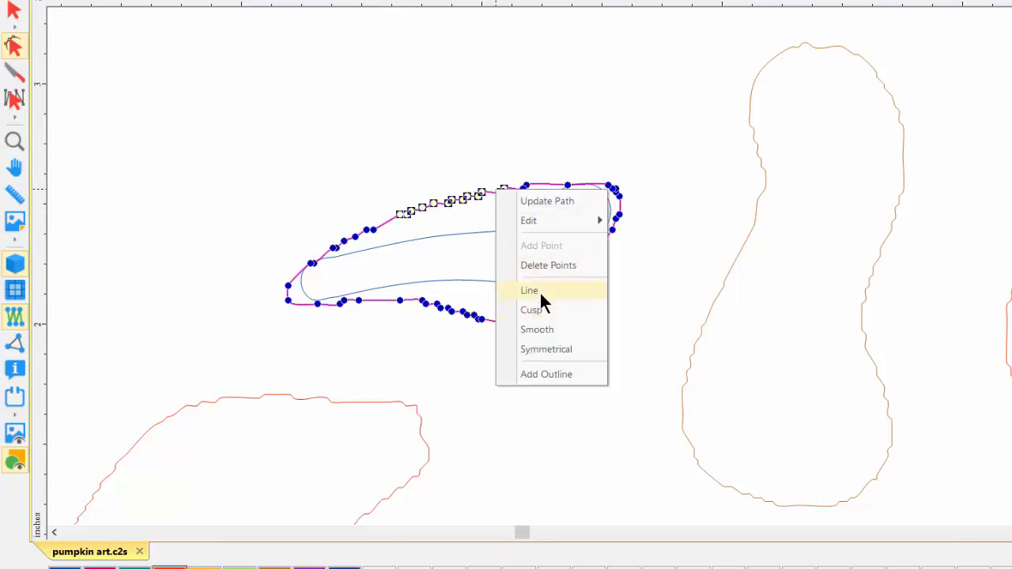
pyautogui.click(544, 268)
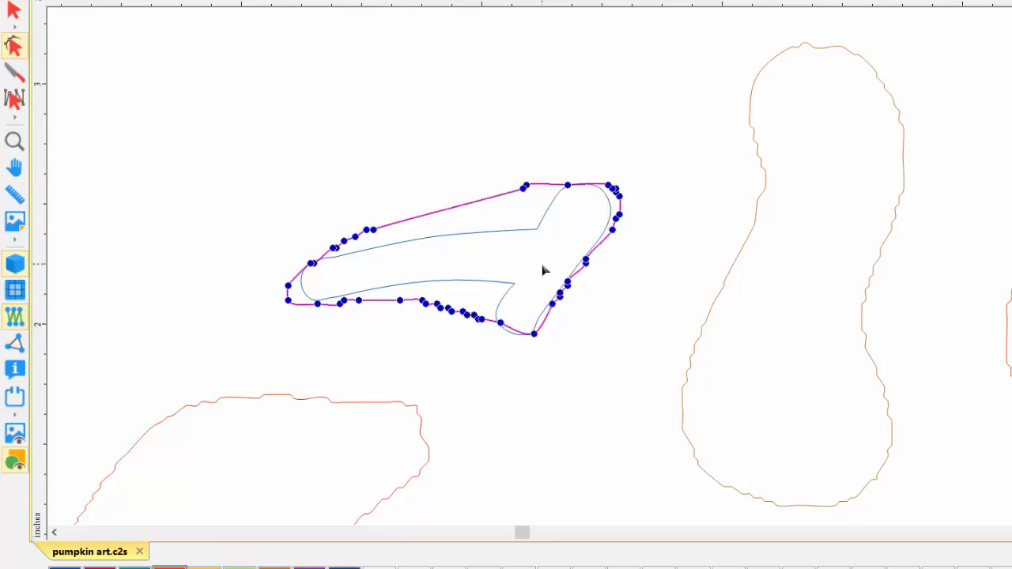
# Bow the segment's upper edge outward with an added point, and extend its bottom tip to enclose the T
pyautogui.rightClick(441, 212)
pyautogui.click(484, 264)
pyautogui.moveTo(440, 211); pyautogui.dragTo(441, 206)
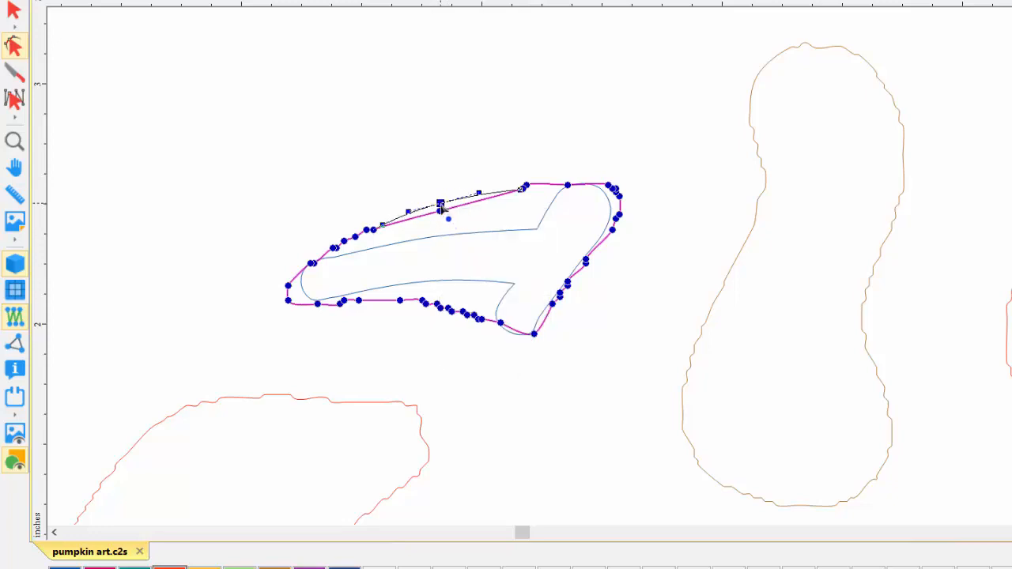
pyautogui.click(524, 188)
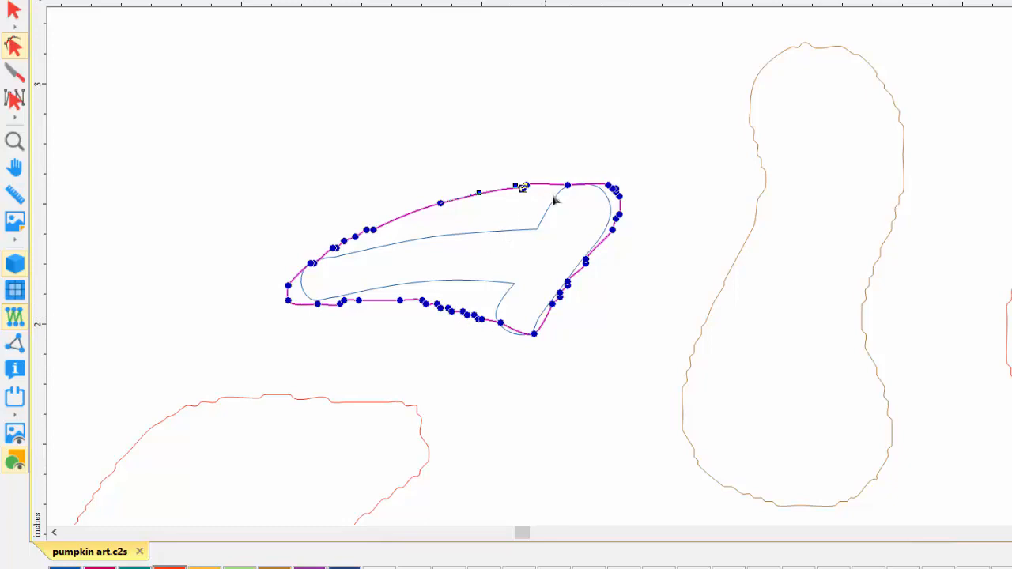
pyautogui.click(493, 331)
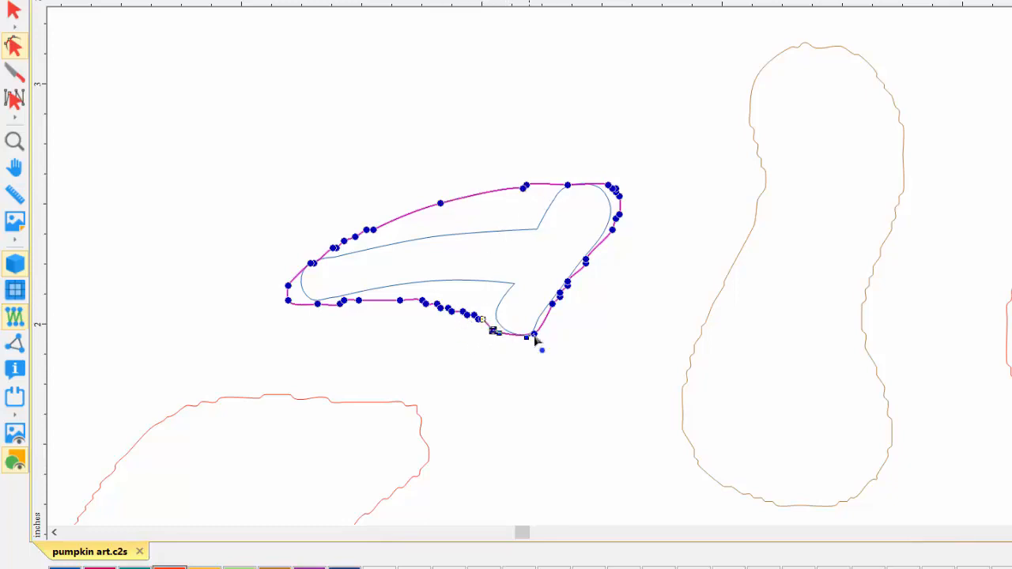
pyautogui.moveTo(535, 334); pyautogui.dragTo(535, 339)
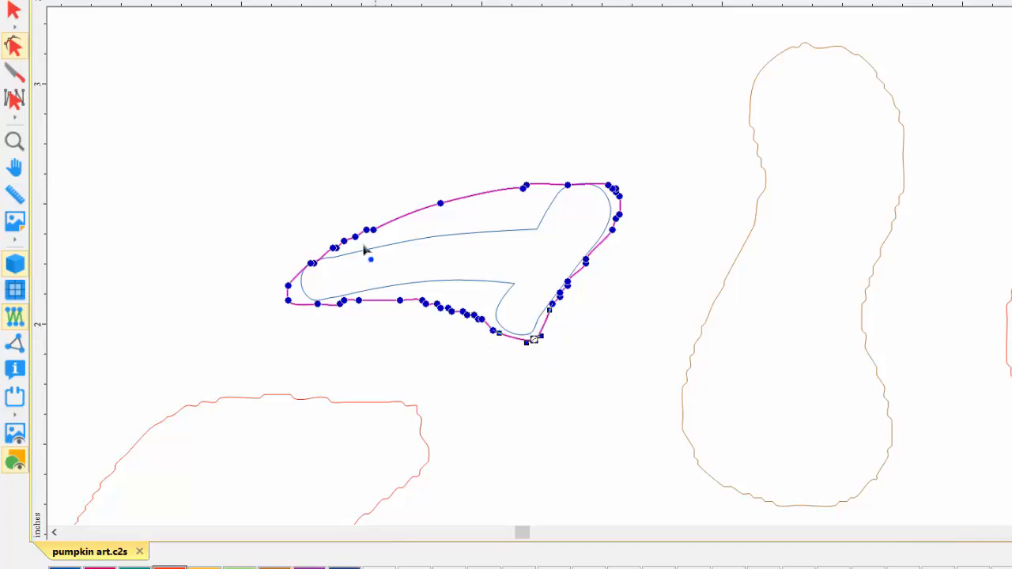
# Move the blue letter H from the lettering onto the pumpkin's large outer left segment
pyautogui.doubleClick(15, 142)
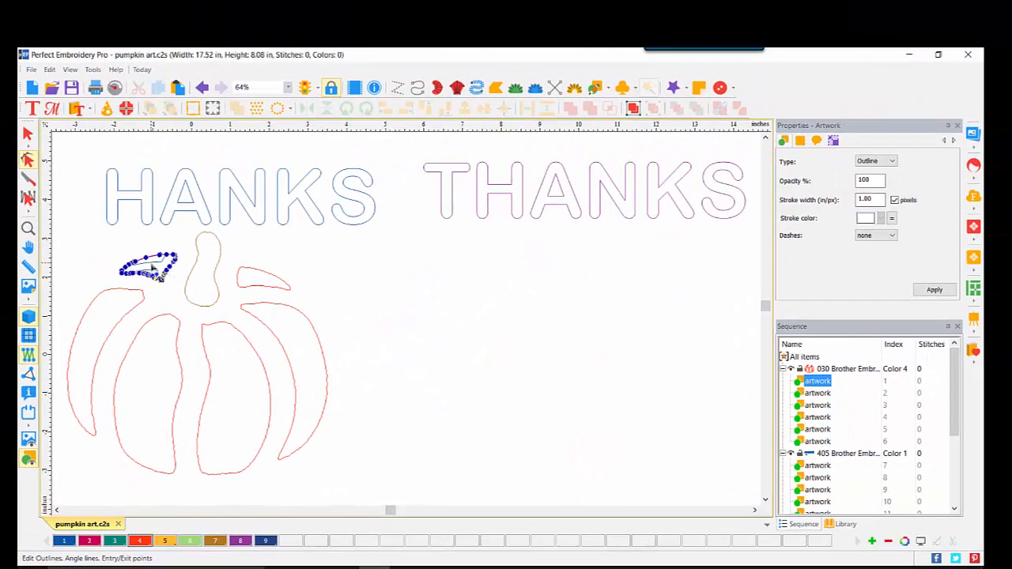
pyautogui.click(27, 134)
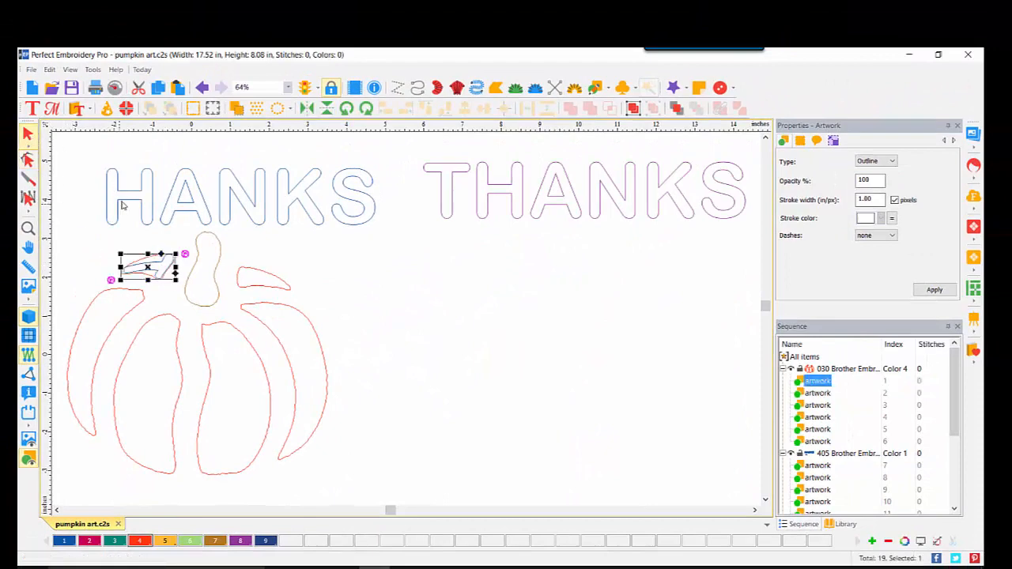
pyautogui.moveTo(143, 189); pyautogui.dragTo(118, 321)
pyautogui.click(27, 228)
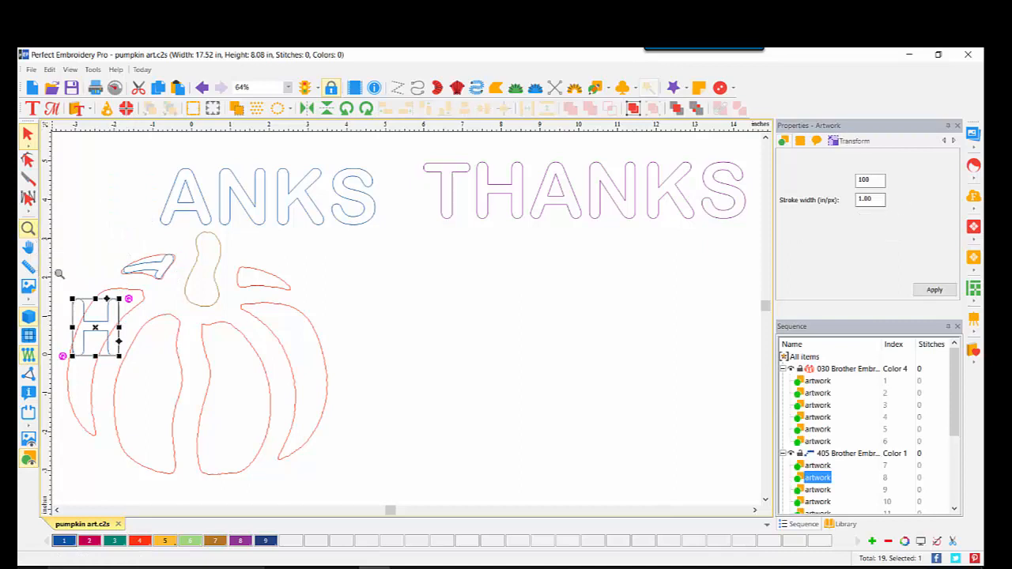
# Stretch the H taller upward and downward over the outer left segment, and rotate it clockwise to follow the segment's slant
pyautogui.click(79, 332)
pyautogui.click(65, 340)
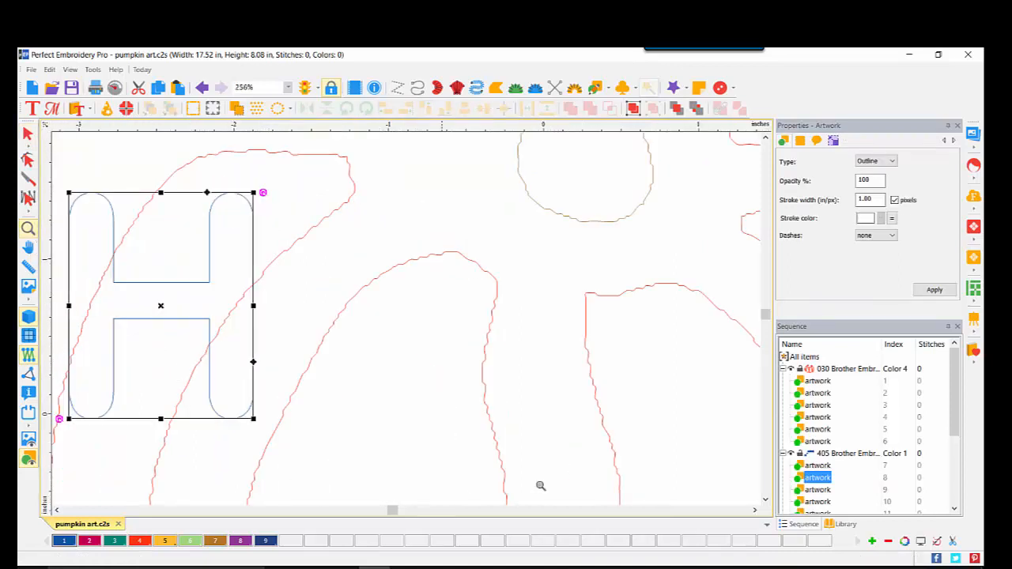
pyautogui.click(754, 510)
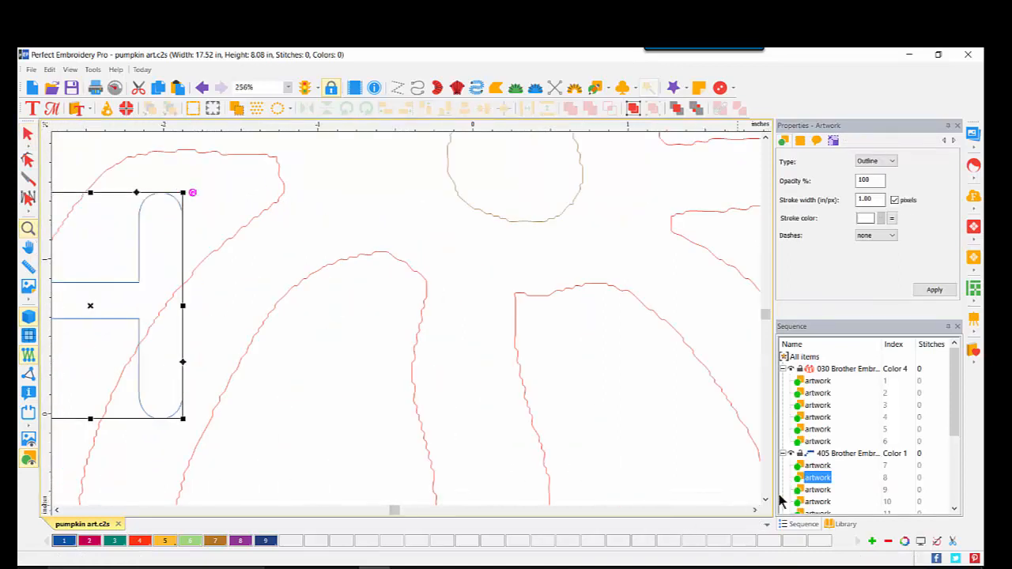
pyautogui.click(56, 510)
pyautogui.click(56, 509)
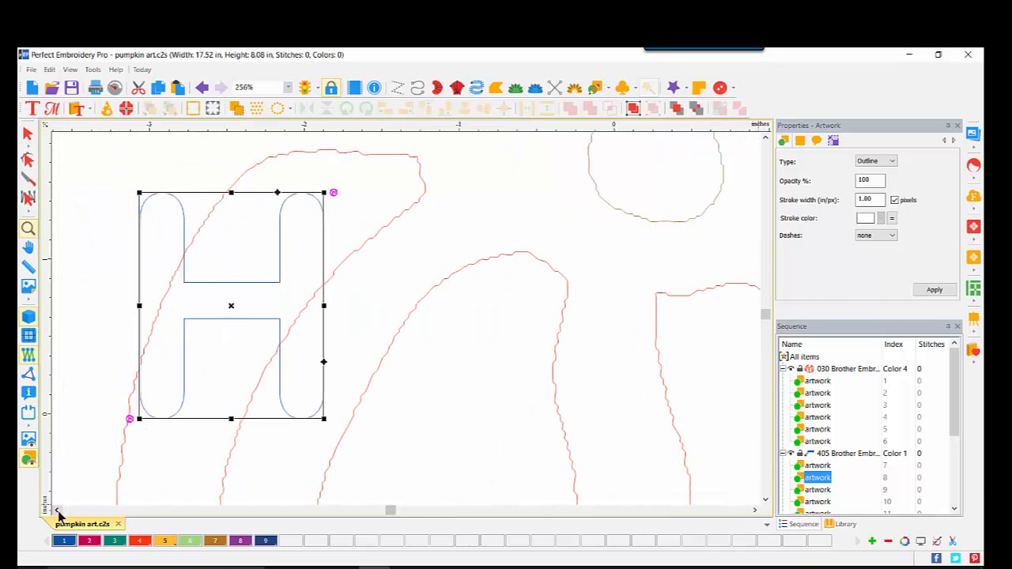
pyautogui.click(56, 510)
pyautogui.click(57, 510)
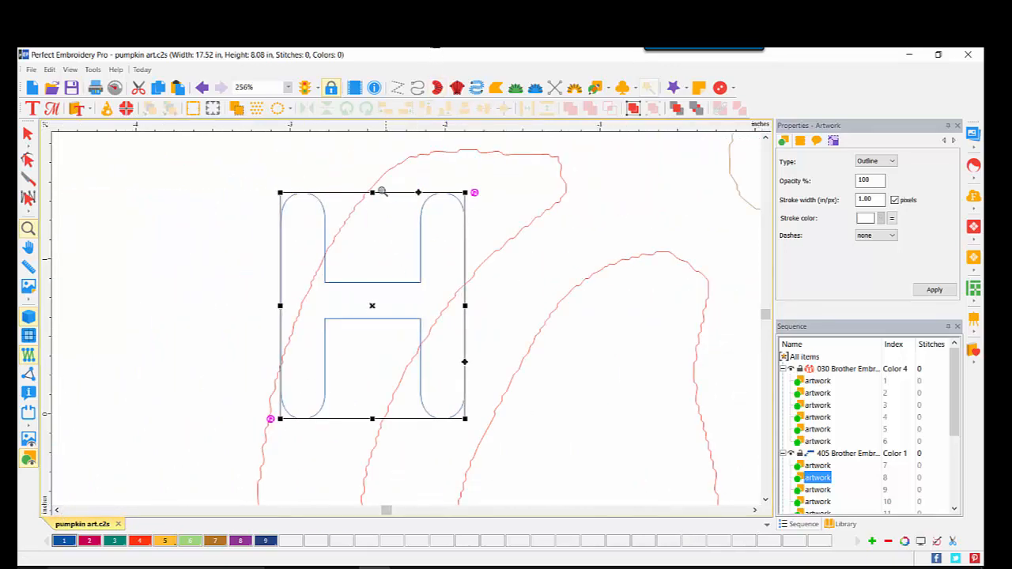
pyautogui.click(28, 134)
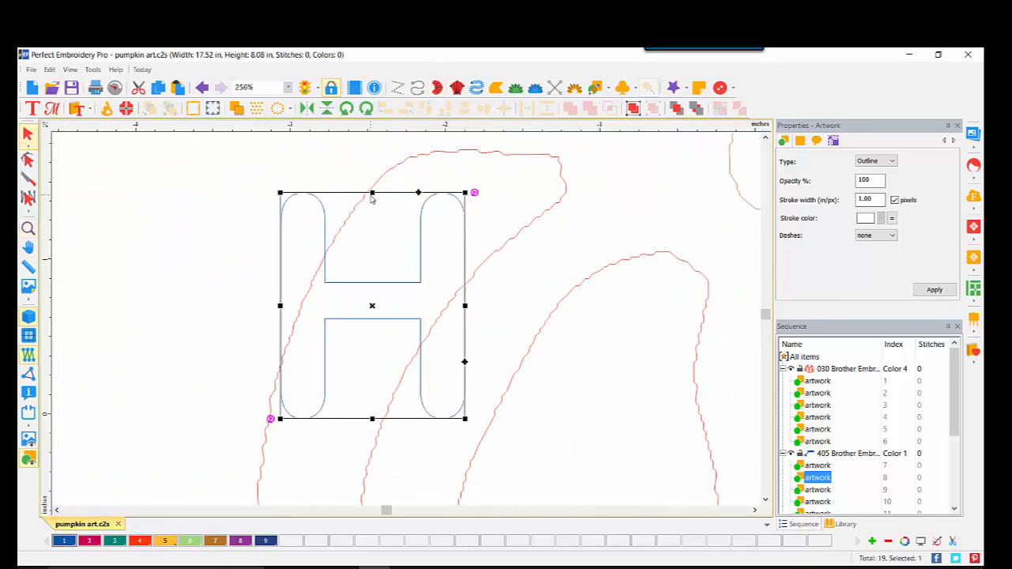
pyautogui.moveTo(372, 194); pyautogui.dragTo(372, 144)
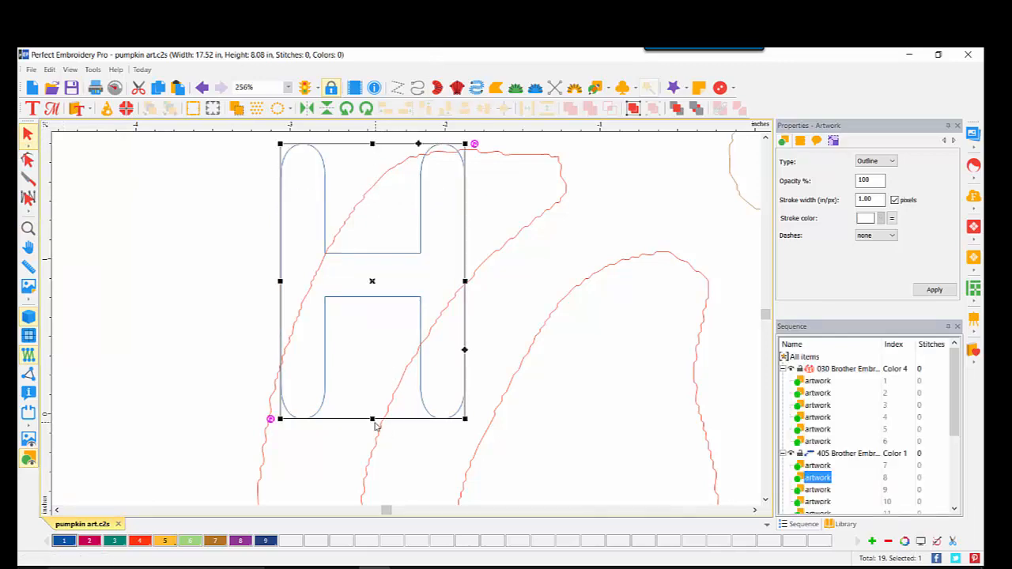
pyautogui.moveTo(372, 419); pyautogui.dragTo(368, 561)
pyautogui.moveTo(476, 143)
pyautogui.mouseDown()
pyautogui.moveTo(538, 198)
pyautogui.moveTo(552, 234)
pyautogui.mouseUp()
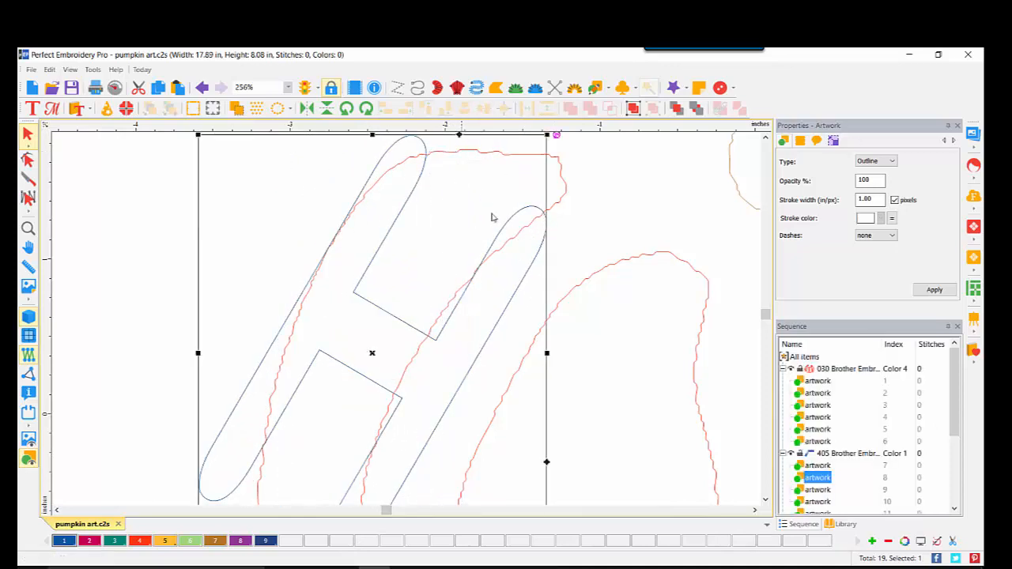
# Rotate the H back to nearly upright and stretch its lower edge down to the segment's bottom tip
pyautogui.click(287, 87)
pyautogui.click(260, 195)
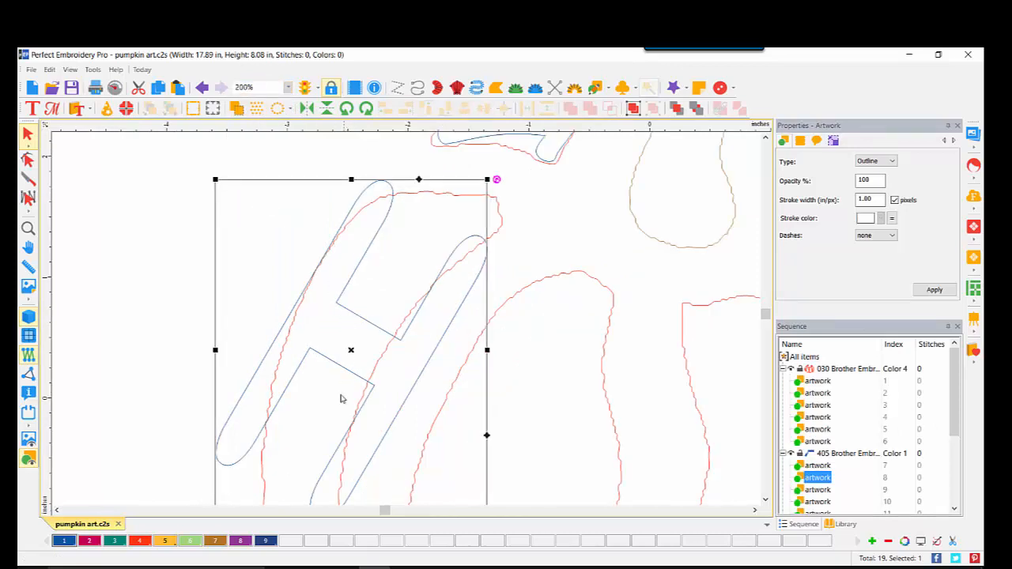
pyautogui.click(765, 503)
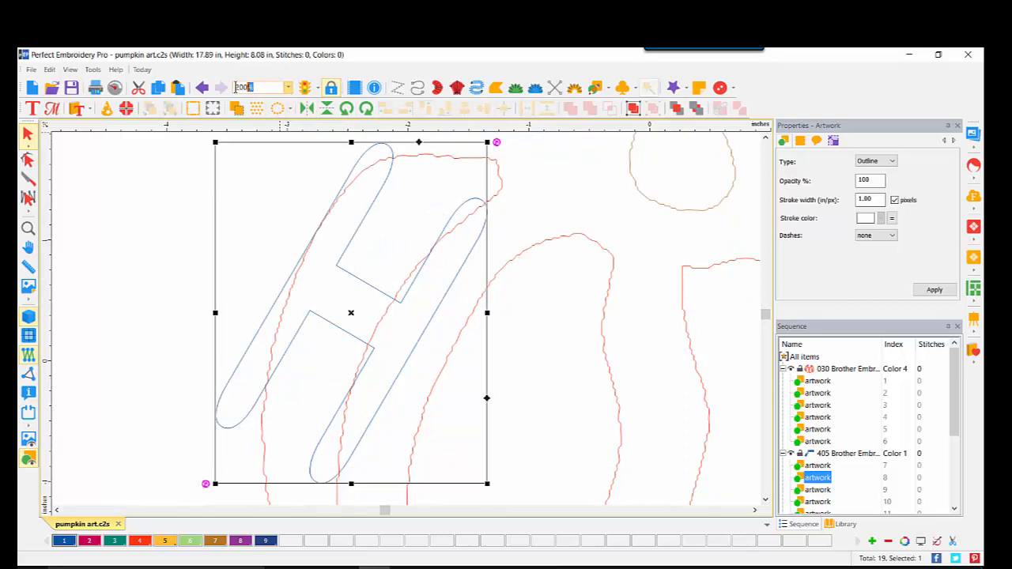
pyautogui.moveTo(235, 87); pyautogui.dragTo(236, 88)
pyautogui.press('Return')
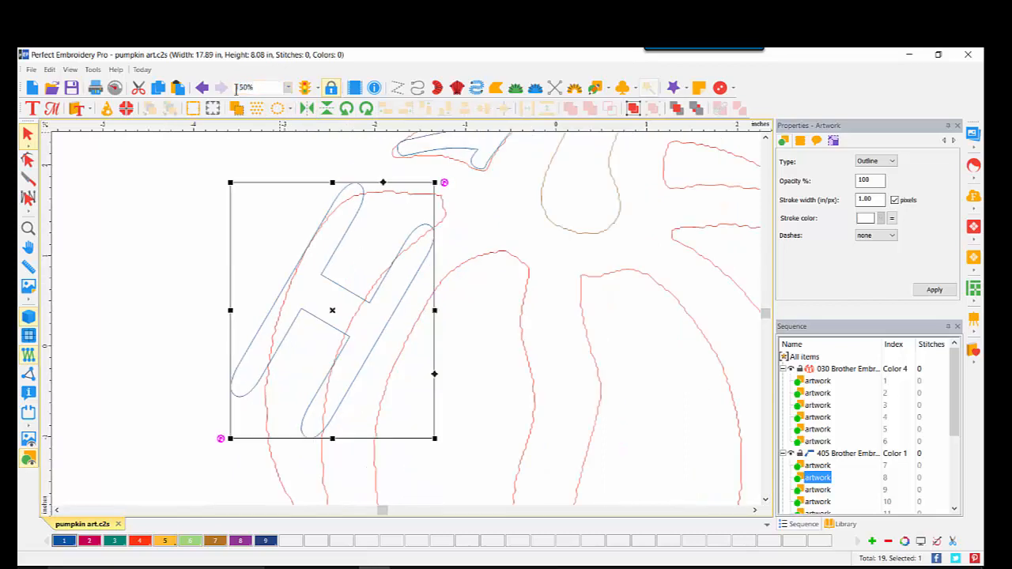
pyautogui.click(766, 504)
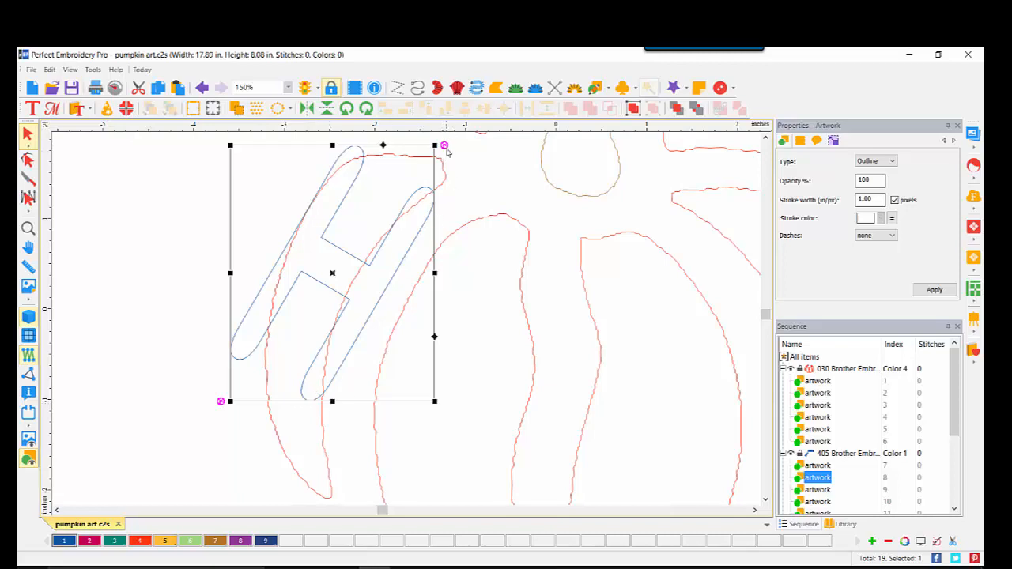
pyautogui.moveTo(443, 145); pyautogui.dragTo(365, 113)
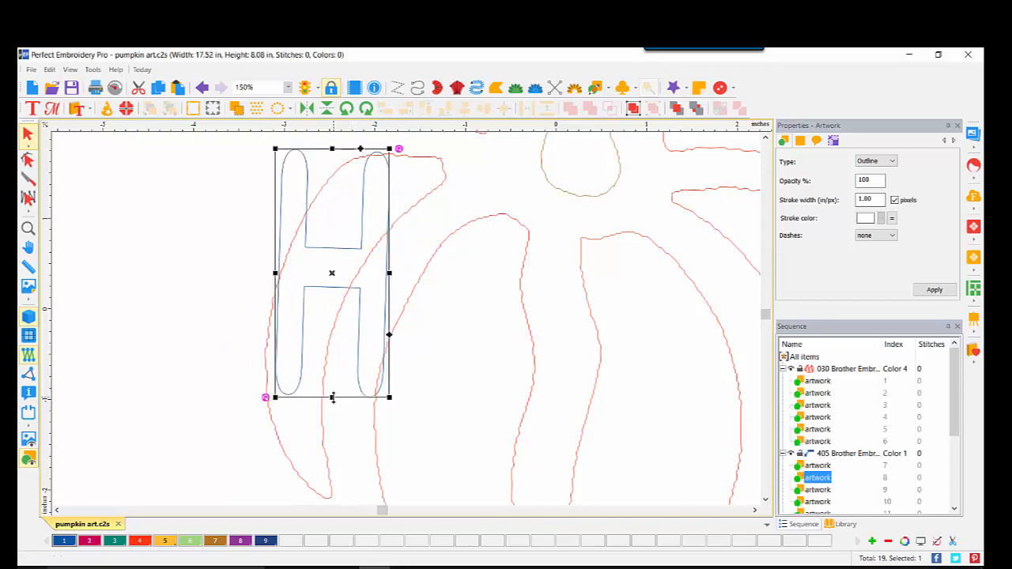
pyautogui.moveTo(332, 397); pyautogui.dragTo(332, 502)
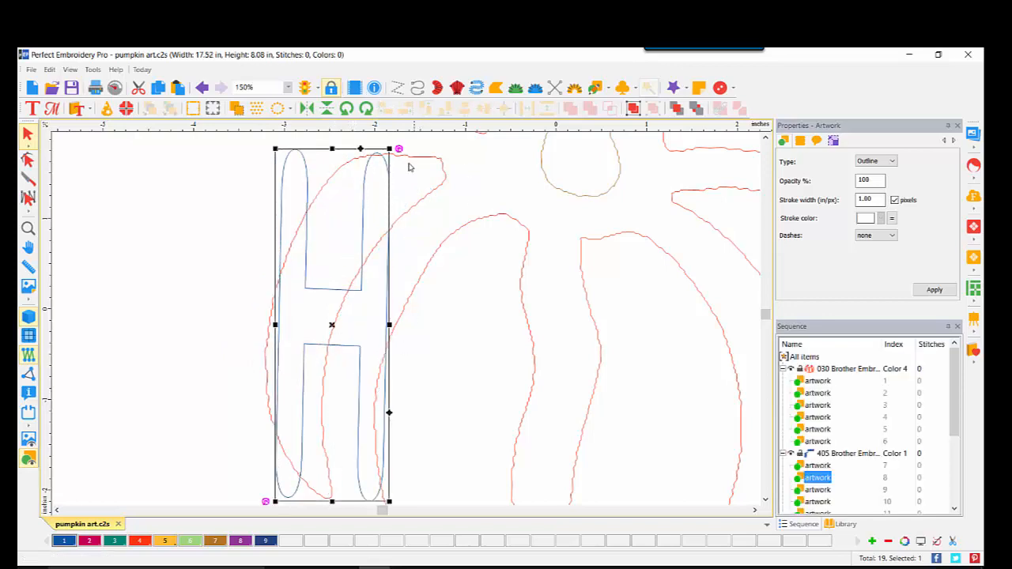
# Rotate the H clockwise to the segment's slant, narrow it, and position it over the outer left segment
pyautogui.moveTo(399, 148); pyautogui.dragTo(443, 233)
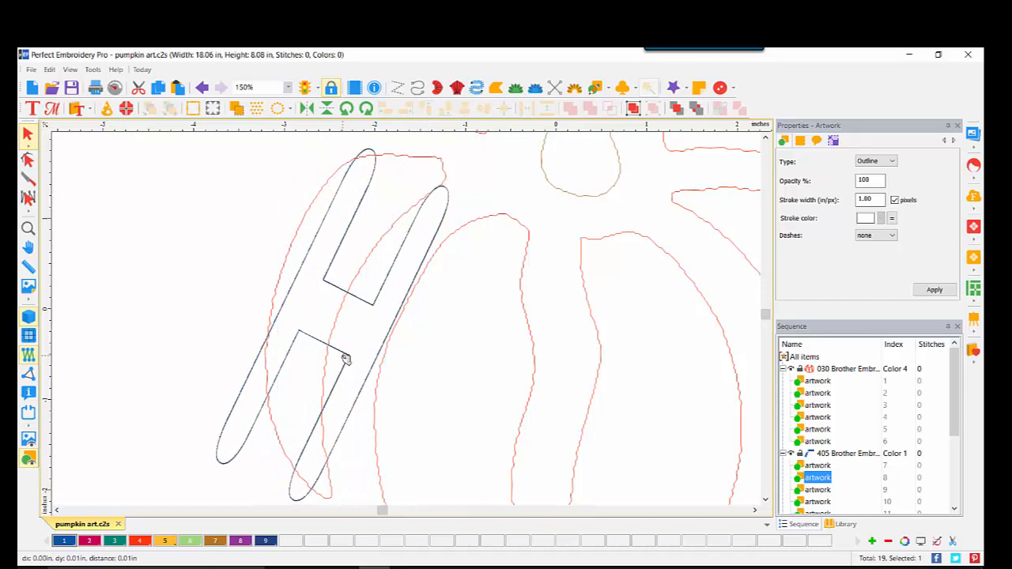
pyautogui.moveTo(345, 360); pyautogui.dragTo(343, 342)
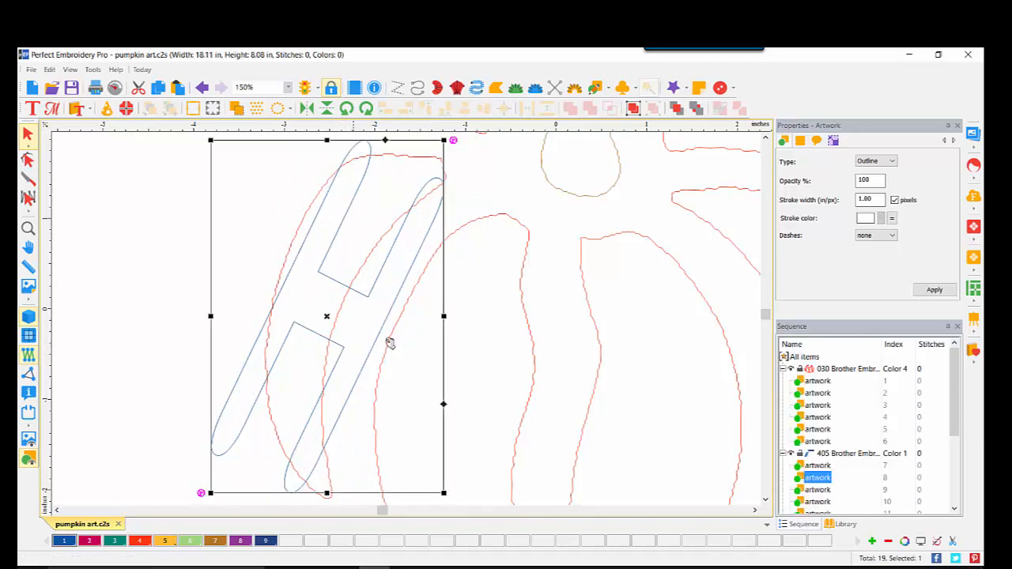
pyautogui.moveTo(443, 316); pyautogui.dragTo(384, 308)
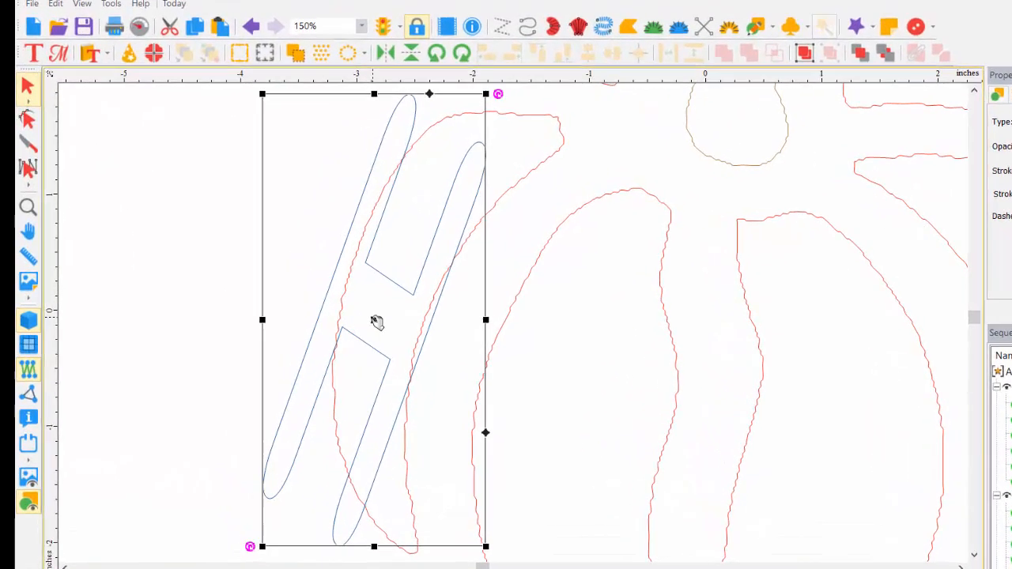
pyautogui.moveTo(297, 316); pyautogui.dragTo(297, 317)
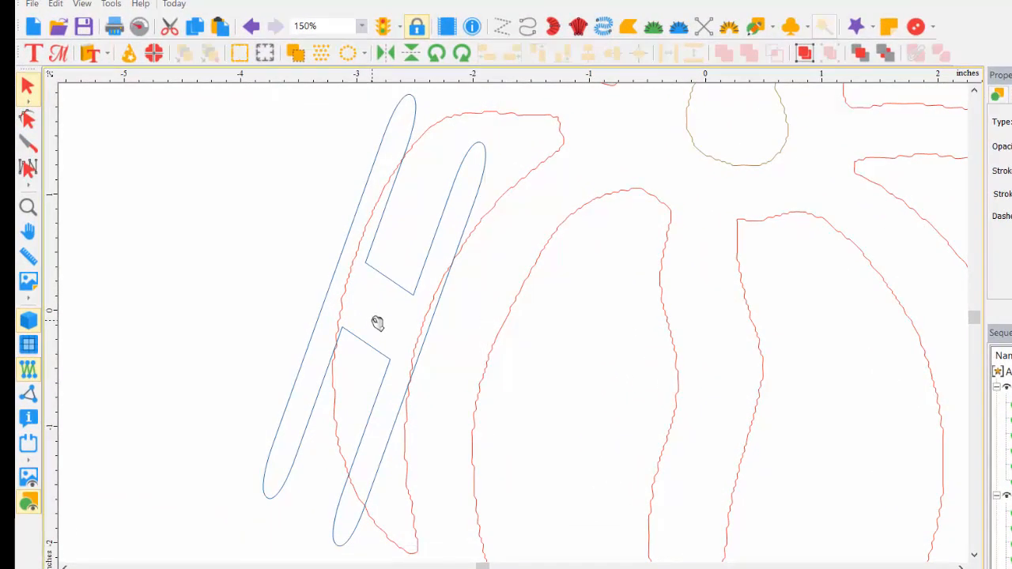
pyautogui.moveTo(377, 323); pyautogui.dragTo(403, 332)
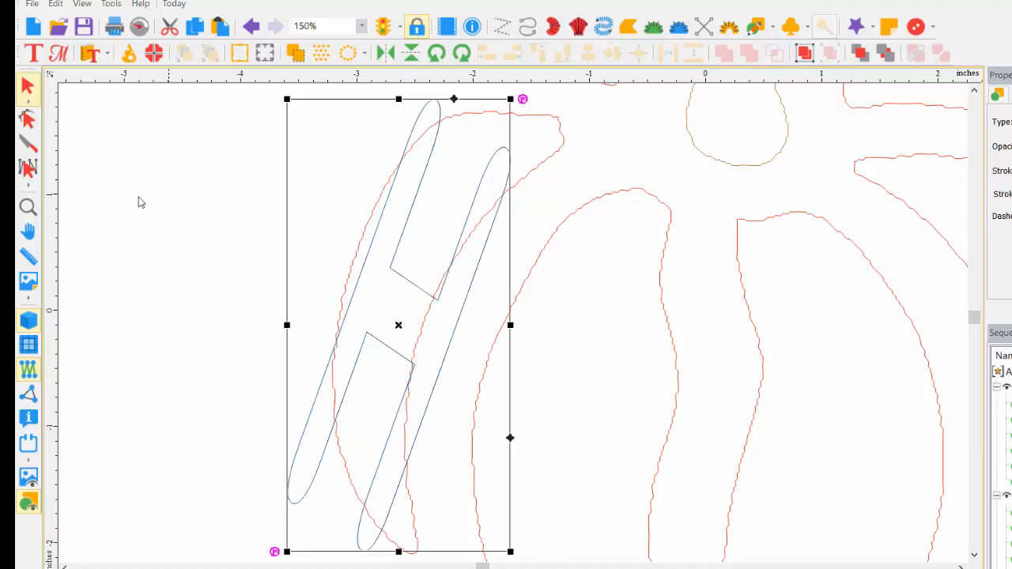
# Extend the top of the H's left stem to the segment's upper right corner, reshaping its sides along the upper edge
pyautogui.click(27, 119)
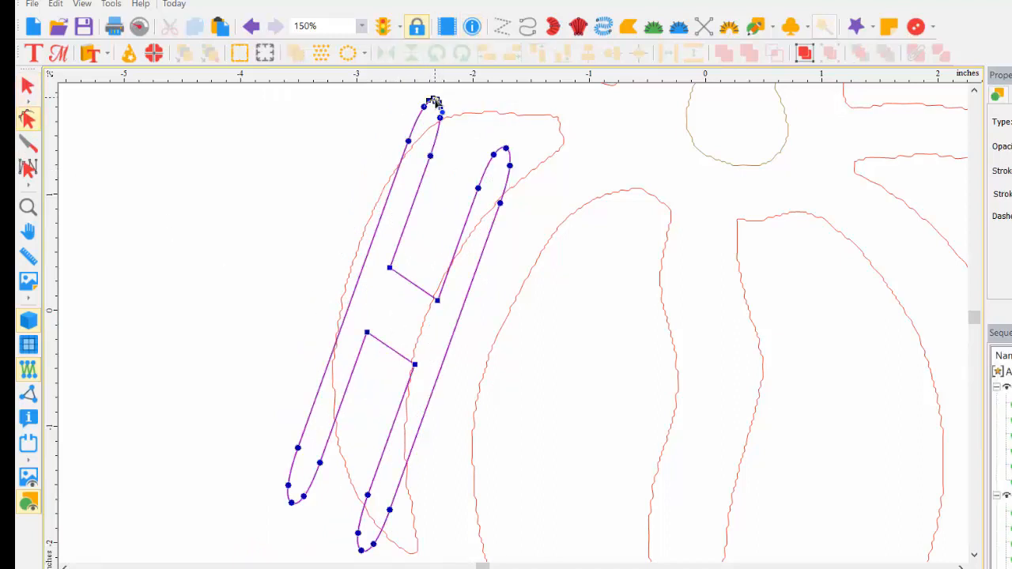
pyautogui.moveTo(433, 102); pyautogui.dragTo(551, 118)
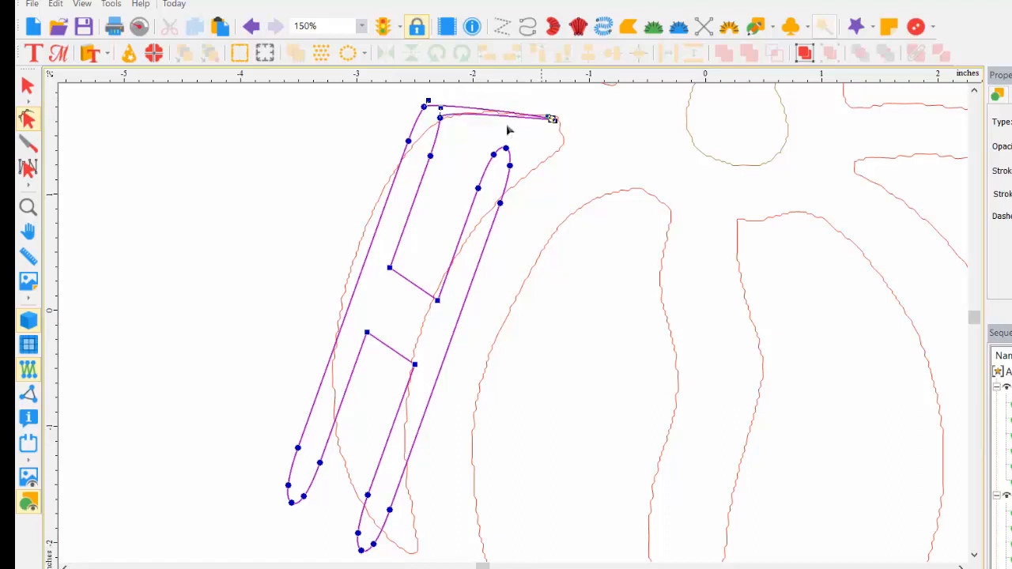
pyautogui.moveTo(440, 117); pyautogui.dragTo(490, 130)
pyautogui.moveTo(424, 106); pyautogui.dragTo(429, 166)
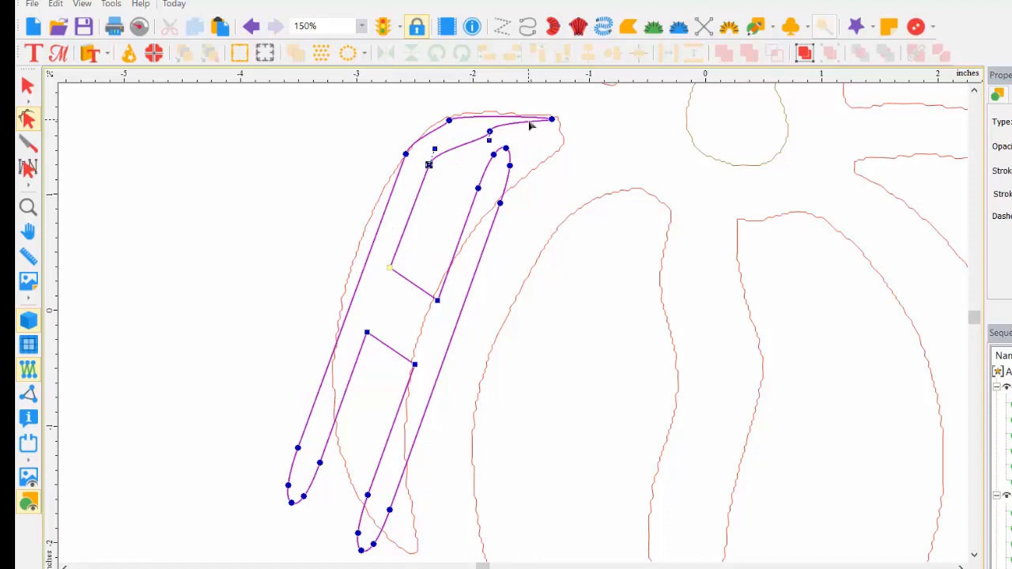
# Smooth the two points along the left stem's upper bend and adjust the stem's tip
pyautogui.moveTo(401, 103); pyautogui.dragTo(517, 149)
pyautogui.rightClick(489, 130)
pyautogui.click(525, 259)
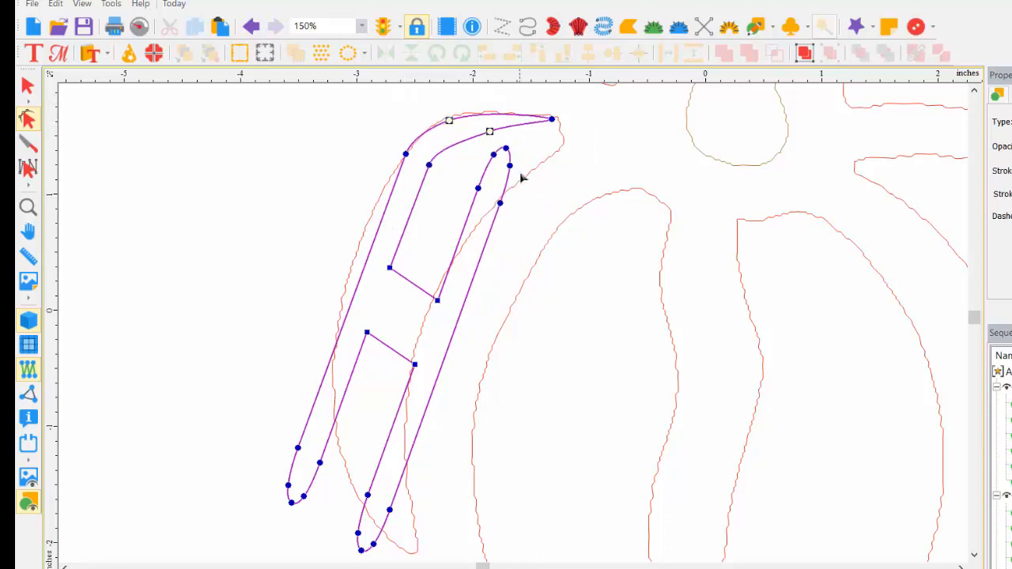
pyautogui.click(550, 120)
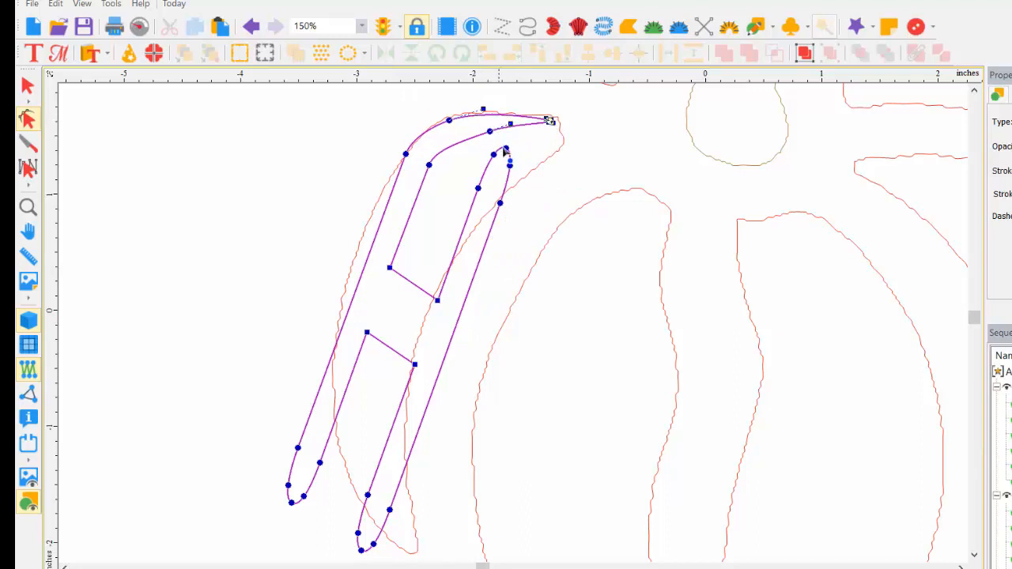
# Extend the right stem's top toward the segment's upper right end, and shift its inner edge above the crossbar to the left
pyautogui.moveTo(506, 151); pyautogui.dragTo(561, 140)
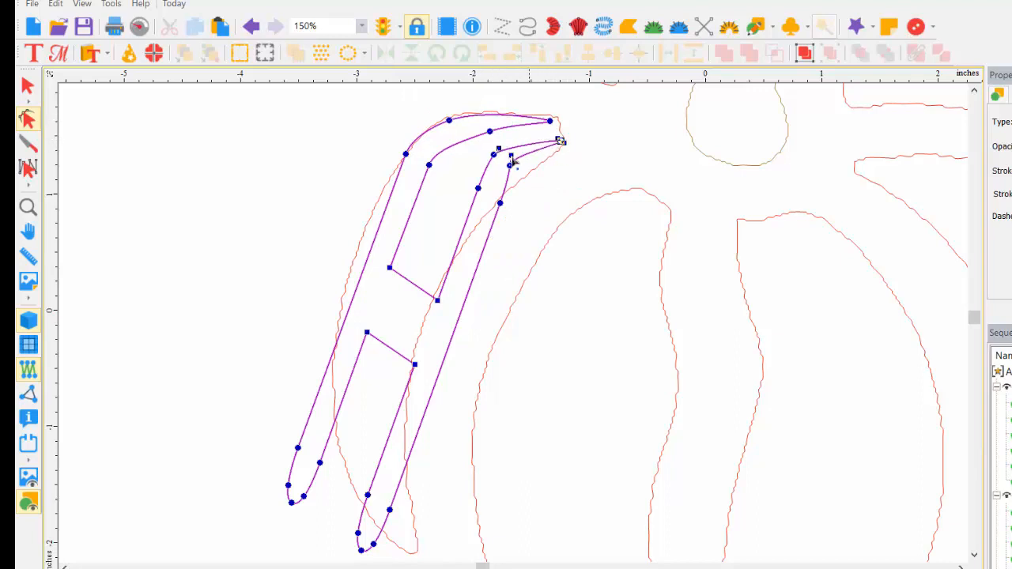
pyautogui.moveTo(493, 155); pyautogui.dragTo(513, 170)
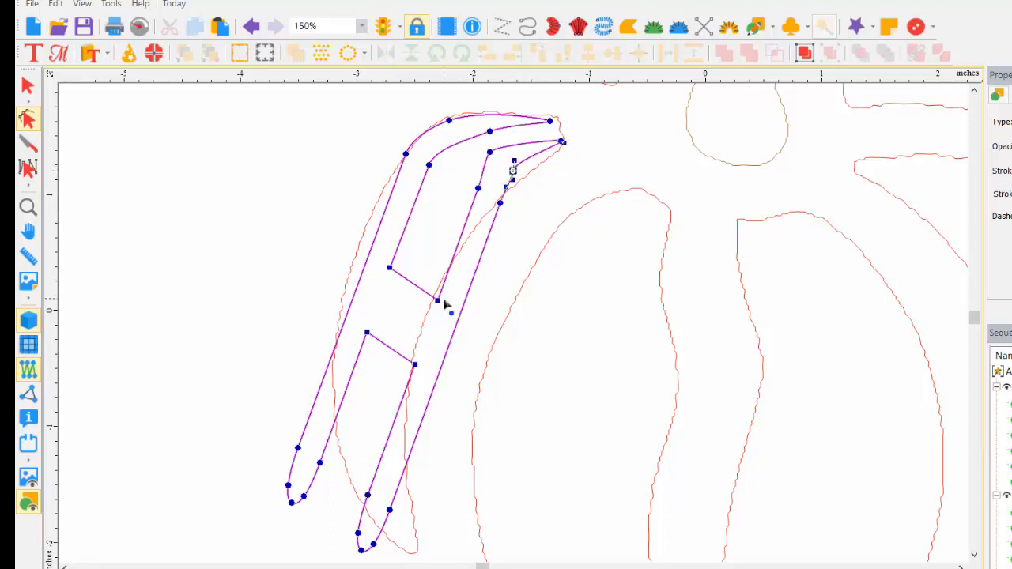
pyautogui.moveTo(436, 304); pyautogui.dragTo(409, 278)
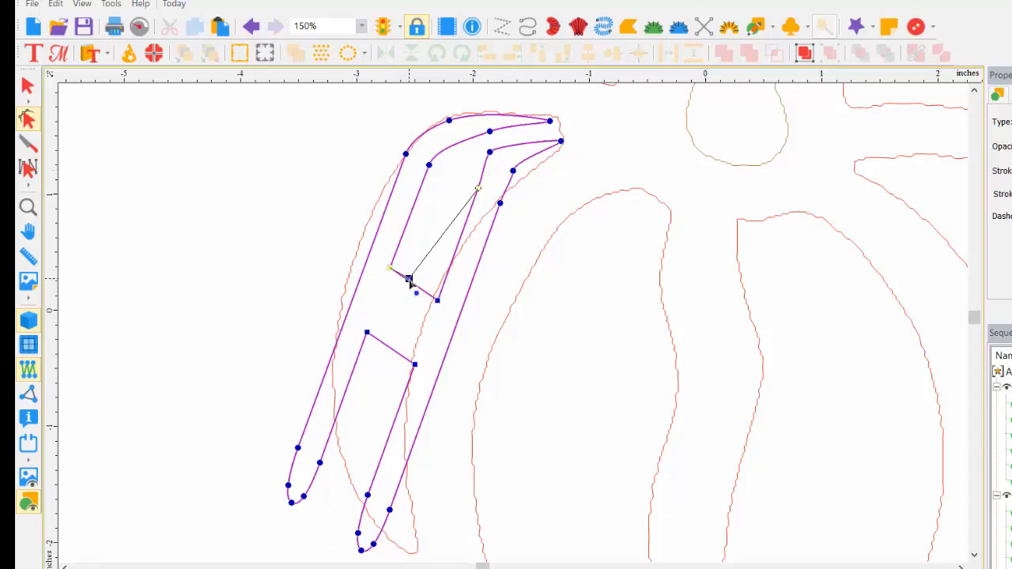
pyautogui.moveTo(476, 189); pyautogui.dragTo(460, 173)
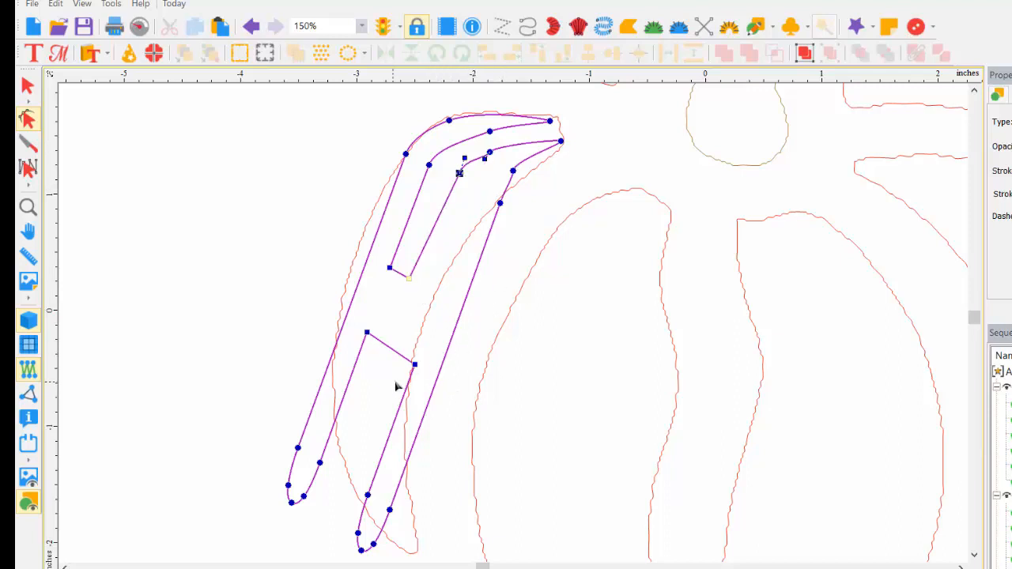
# Shorten the crossbar's lower edge by moving its two corner points up and to the left
pyautogui.moveTo(414, 364); pyautogui.dragTo(361, 327)
pyautogui.click(365, 332)
pyautogui.click(298, 449)
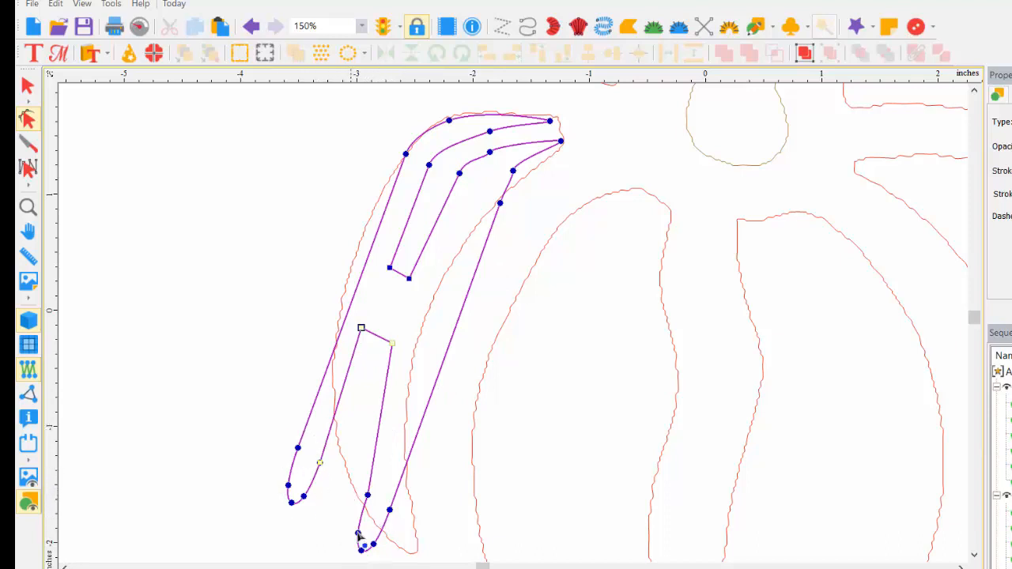
# Fit the right stem's bottom into the segment's lower tip, deleting the extra point on its left side
pyautogui.moveTo(390, 510); pyautogui.dragTo(409, 497)
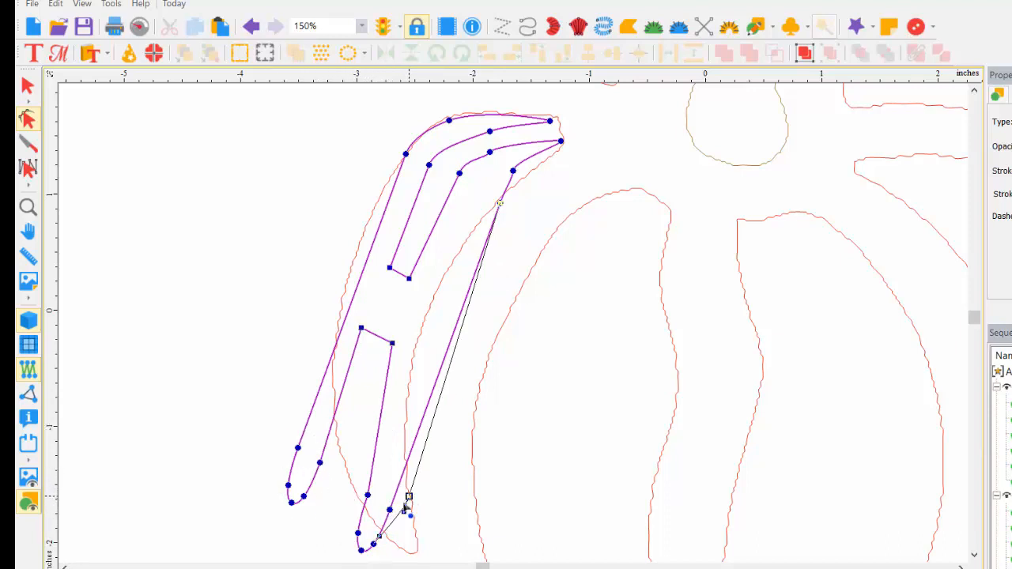
pyautogui.moveTo(375, 543)
pyautogui.mouseDown()
pyautogui.moveTo(413, 551)
pyautogui.moveTo(393, 537)
pyautogui.mouseUp()
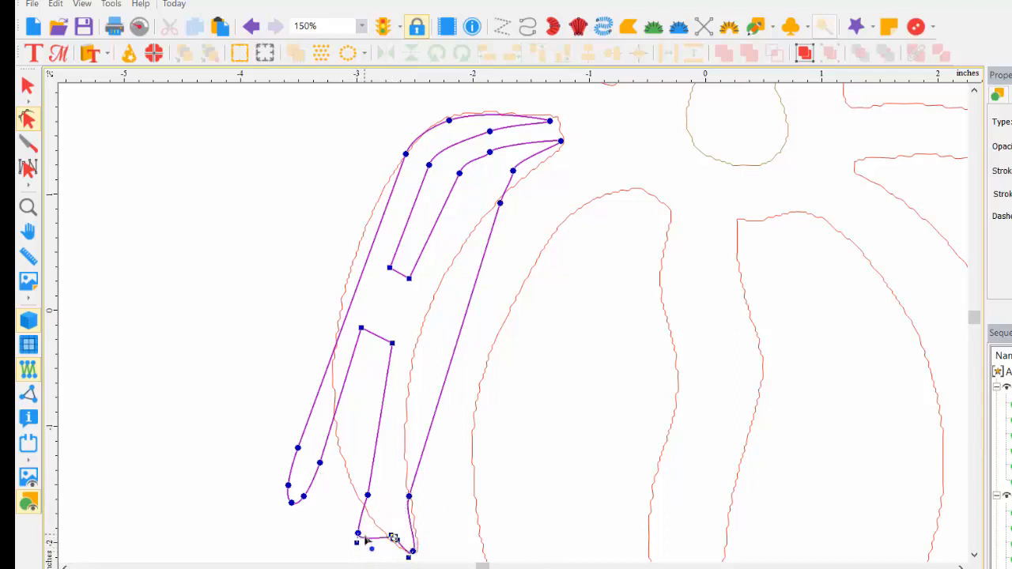
pyautogui.rightClick(357, 536)
pyautogui.click(411, 380)
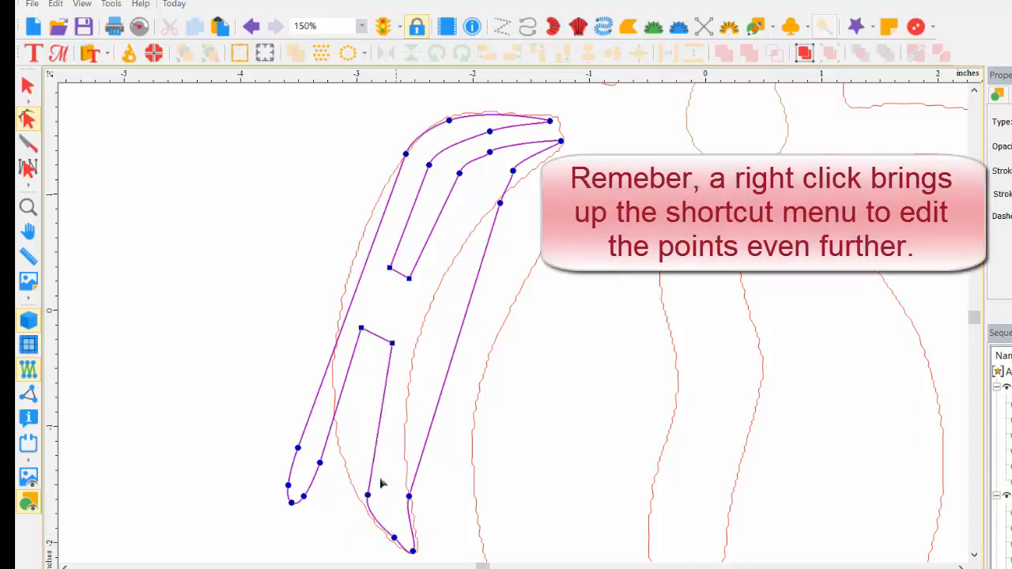
pyautogui.moveTo(368, 495); pyautogui.dragTo(372, 490)
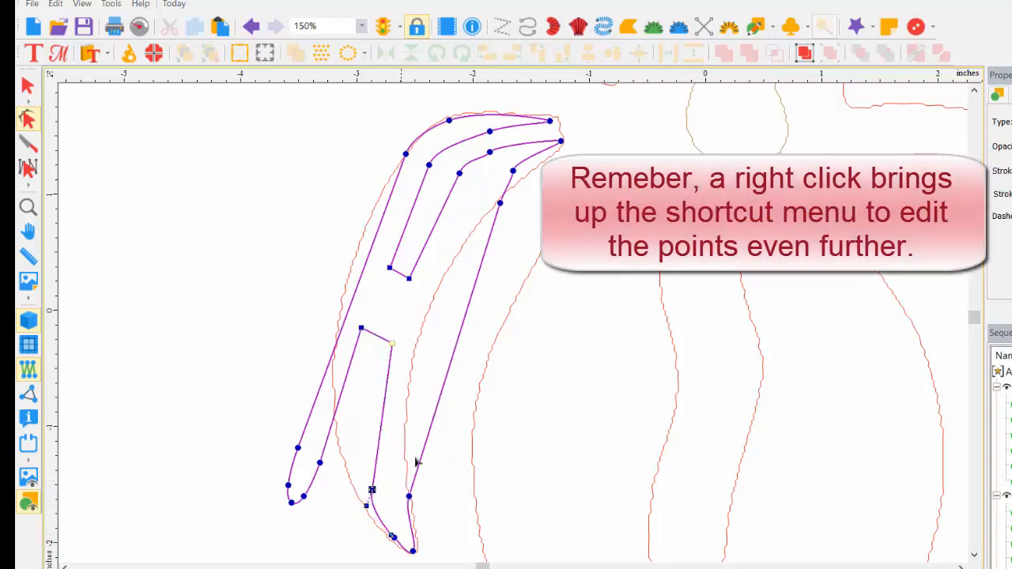
# Bow the right stem's outer edge along the segment's curve with an added point, and raise the crossbar's lower edge
pyautogui.rightClick(457, 344)
pyautogui.click(480, 390)
pyautogui.moveTo(423, 330); pyautogui.dragTo(413, 321)
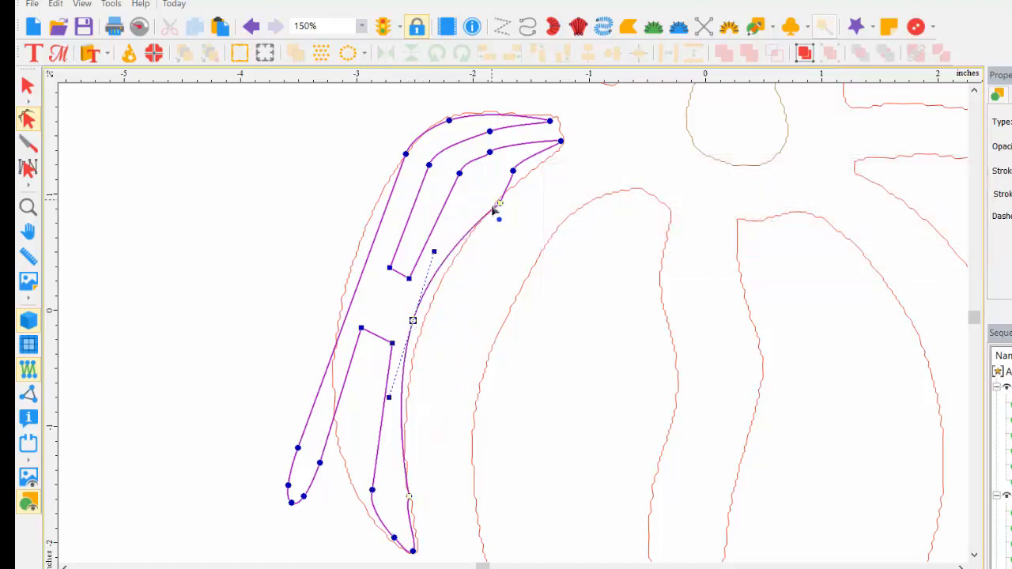
pyautogui.moveTo(500, 204); pyautogui.dragTo(487, 196)
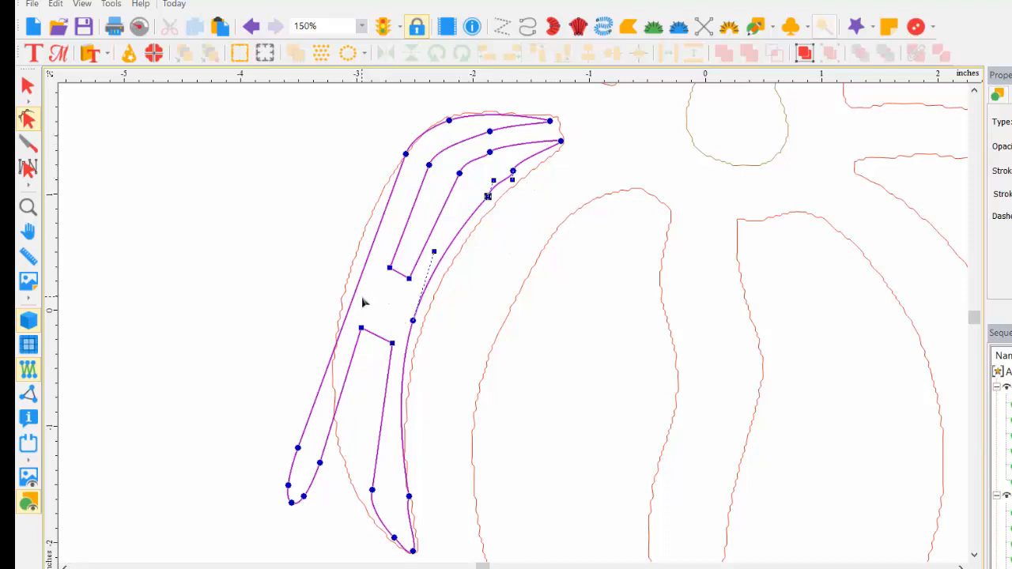
pyautogui.moveTo(361, 327); pyautogui.dragTo(366, 311)
pyautogui.moveTo(392, 343); pyautogui.dragTo(393, 319)
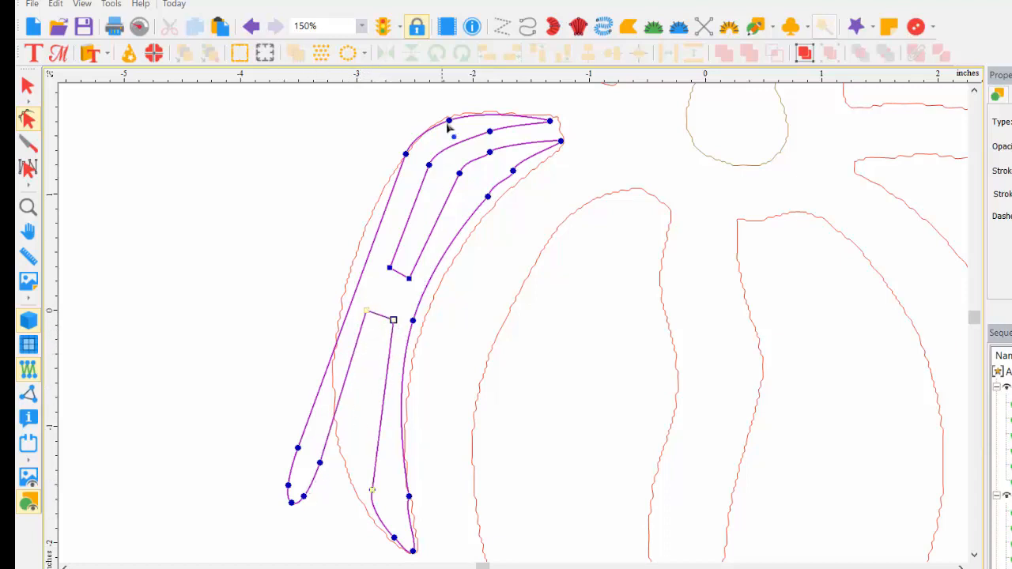
# Pull the H's left stem bottom inside the segment's left outline and delete the two leftover points at its lower tip
pyautogui.moveTo(321, 462); pyautogui.dragTo(350, 465)
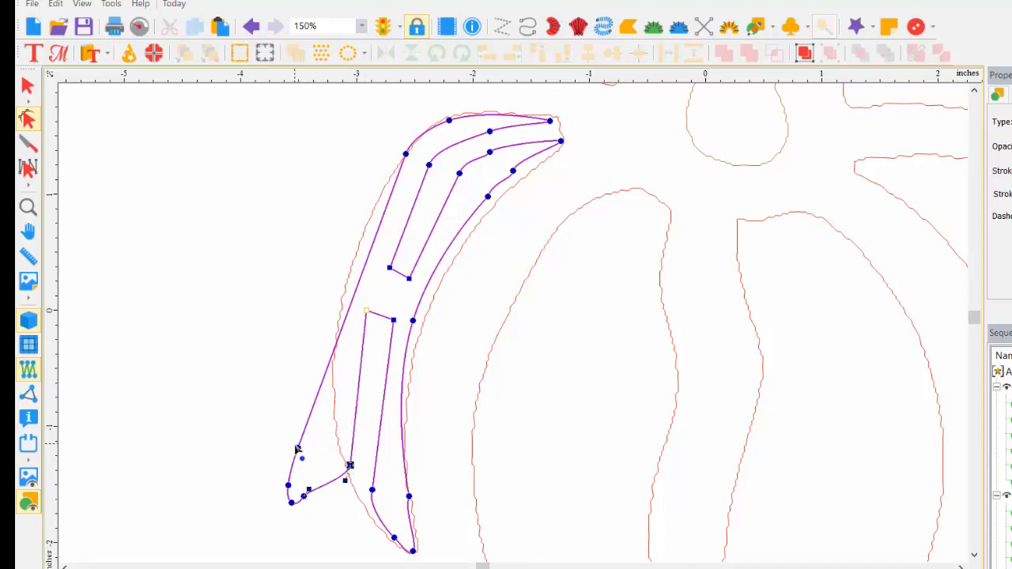
pyautogui.moveTo(297, 448); pyautogui.dragTo(335, 369)
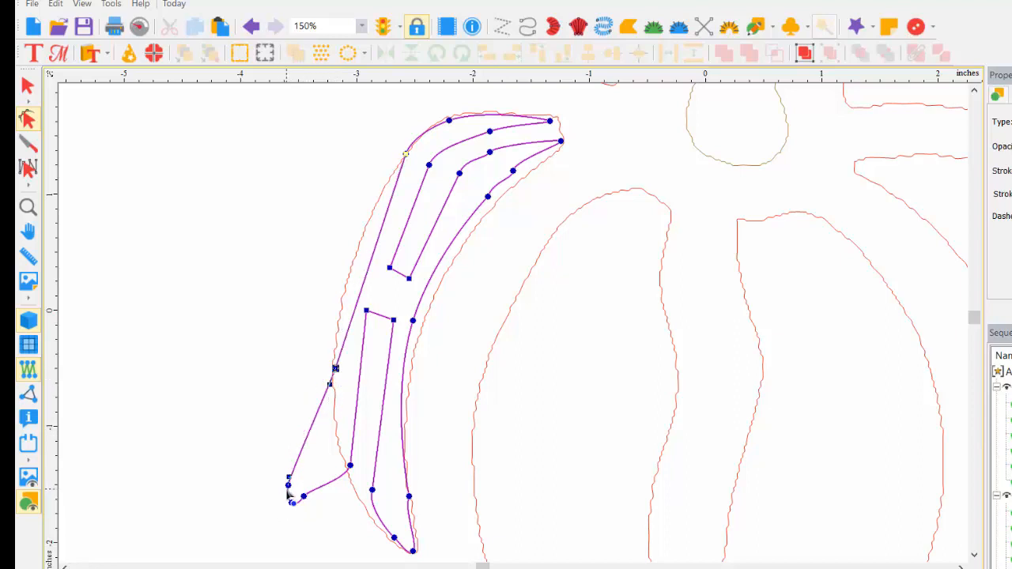
pyautogui.moveTo(287, 485); pyautogui.dragTo(335, 429)
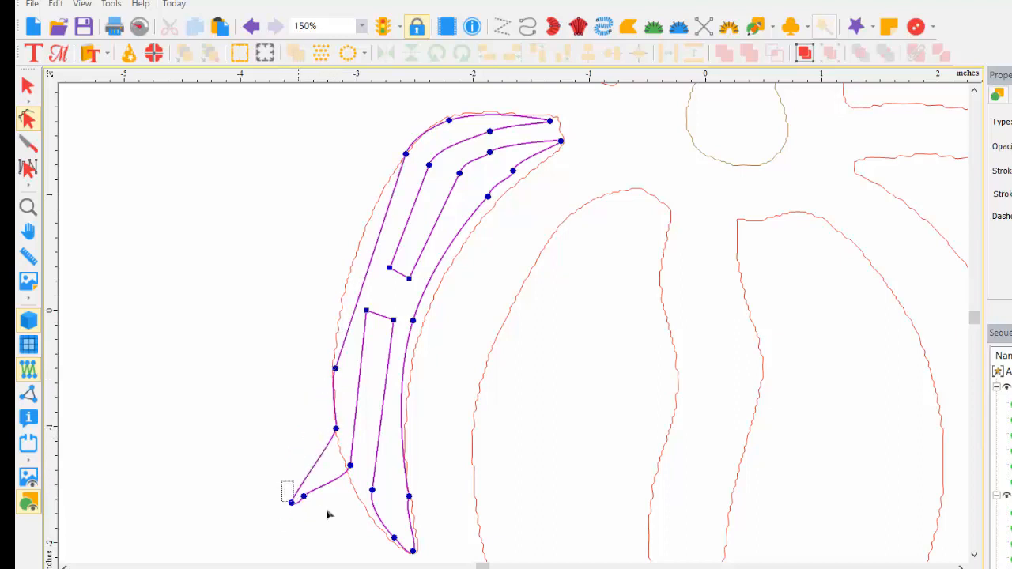
pyautogui.rightClick(303, 496)
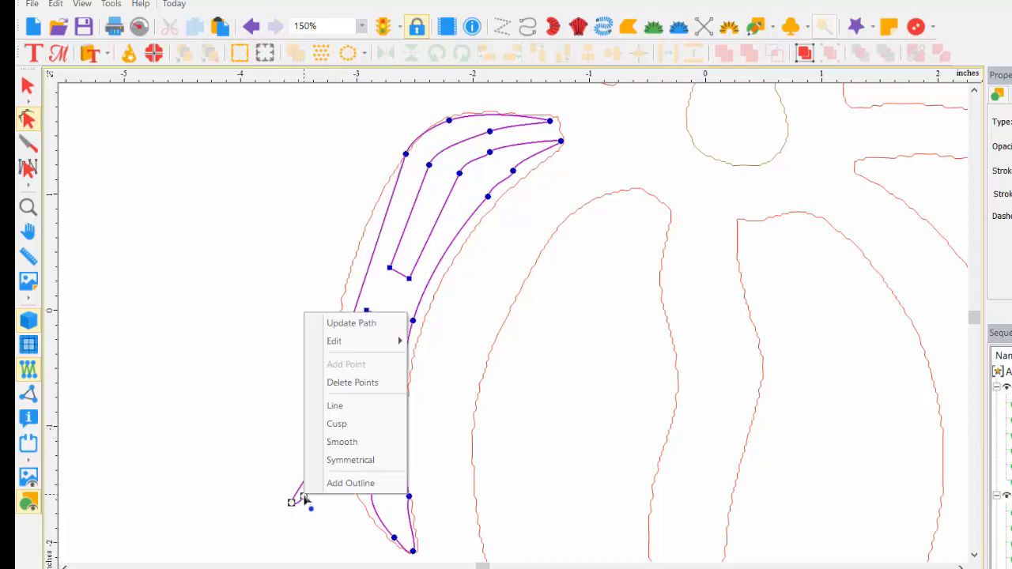
pyautogui.click(352, 382)
pyautogui.moveTo(336, 430); pyautogui.dragTo(337, 427)
pyautogui.moveTo(332, 368)
pyautogui.mouseDown()
pyautogui.moveTo(334, 380)
pyautogui.moveTo(339, 369)
pyautogui.mouseUp()
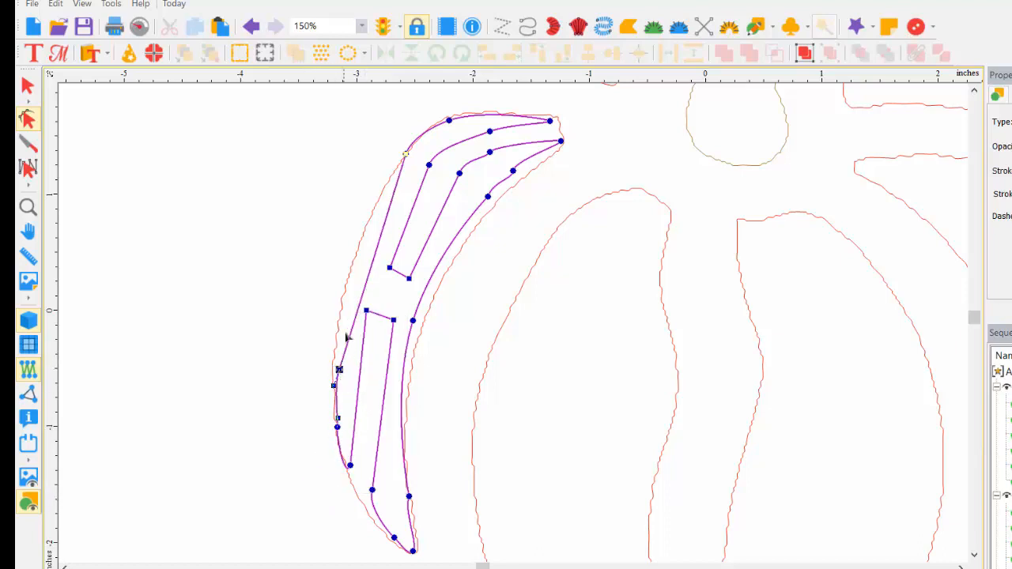
# Bow the left stem's outer edge along the segment's curve with an added point, and move the right stem's outer edge toward its outline
pyautogui.rightClick(370, 281)
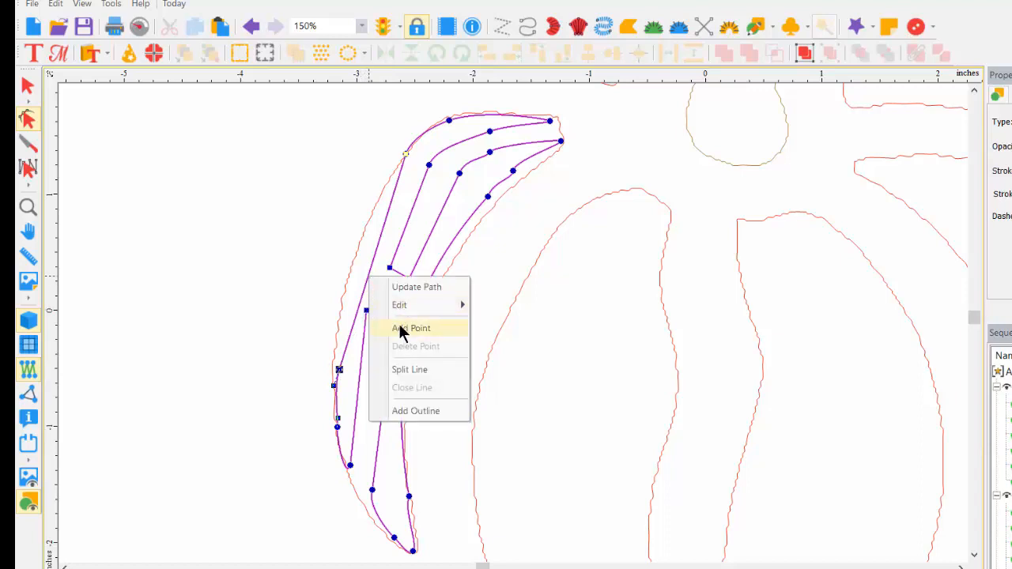
pyautogui.click(400, 328)
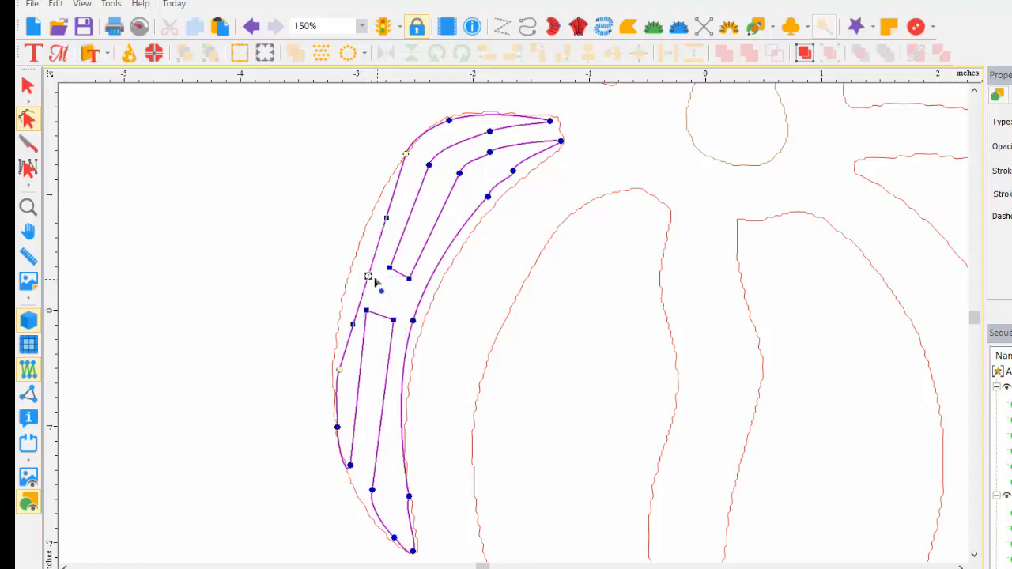
pyautogui.click(367, 278)
pyautogui.moveTo(349, 271); pyautogui.dragTo(350, 269)
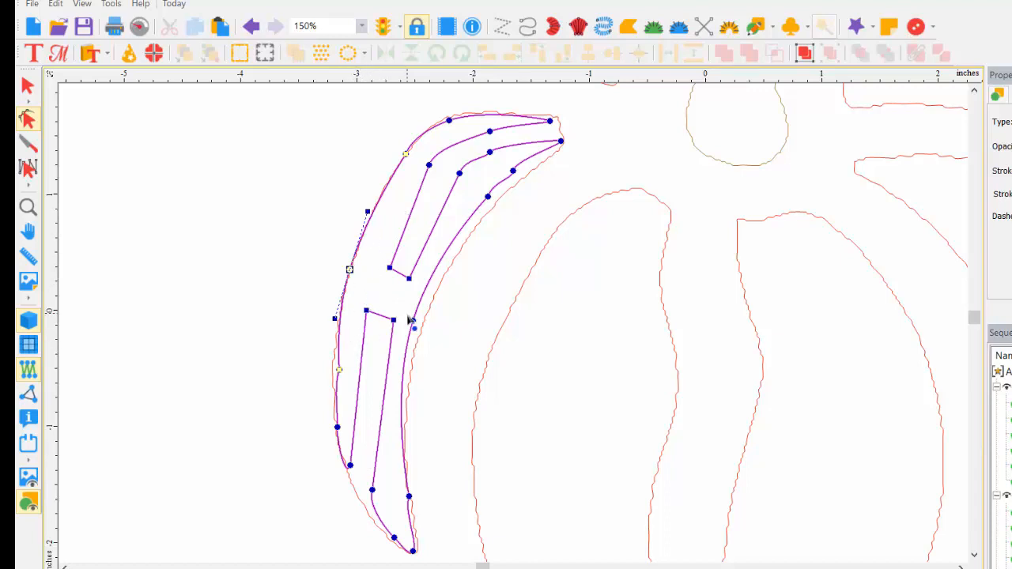
pyautogui.moveTo(413, 320); pyautogui.dragTo(420, 323)
pyautogui.moveTo(488, 198); pyautogui.dragTo(492, 199)
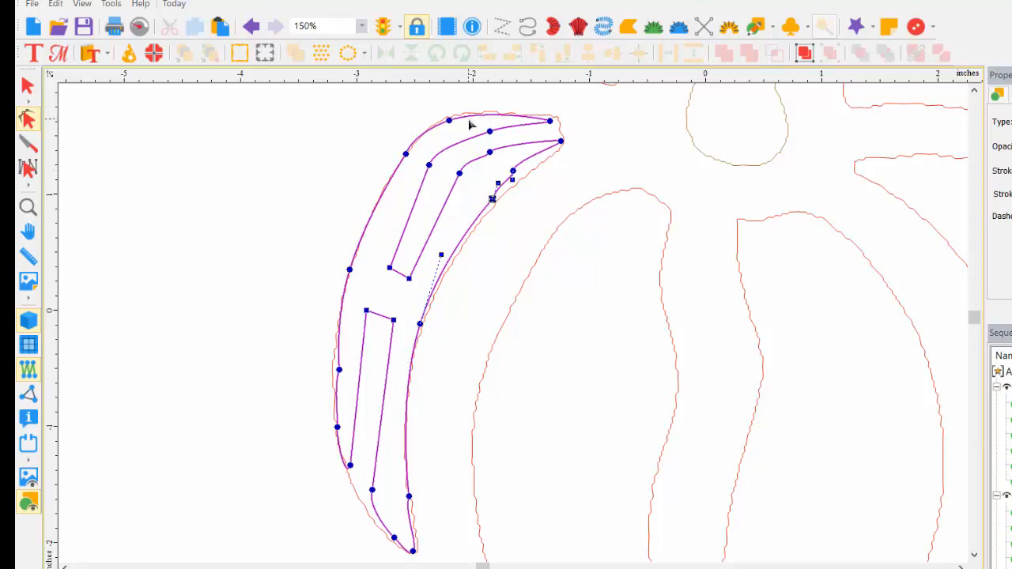
# Smooth the points near the right stem's upper end and reposition them to even out the bend on both sides of the stem
pyautogui.moveTo(470, 124); pyautogui.dragTo(534, 188)
pyautogui.rightClick(515, 179)
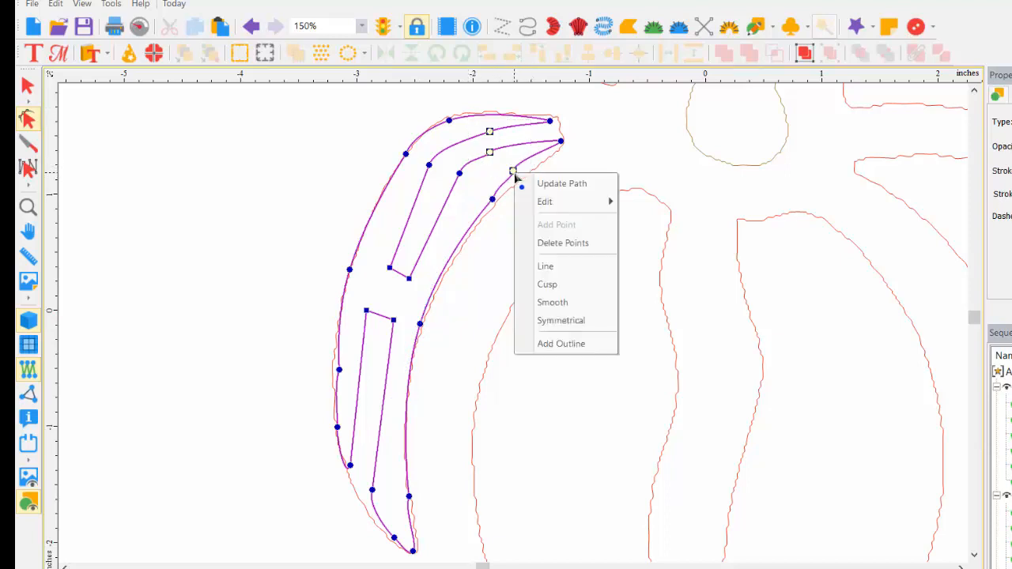
pyautogui.click(553, 302)
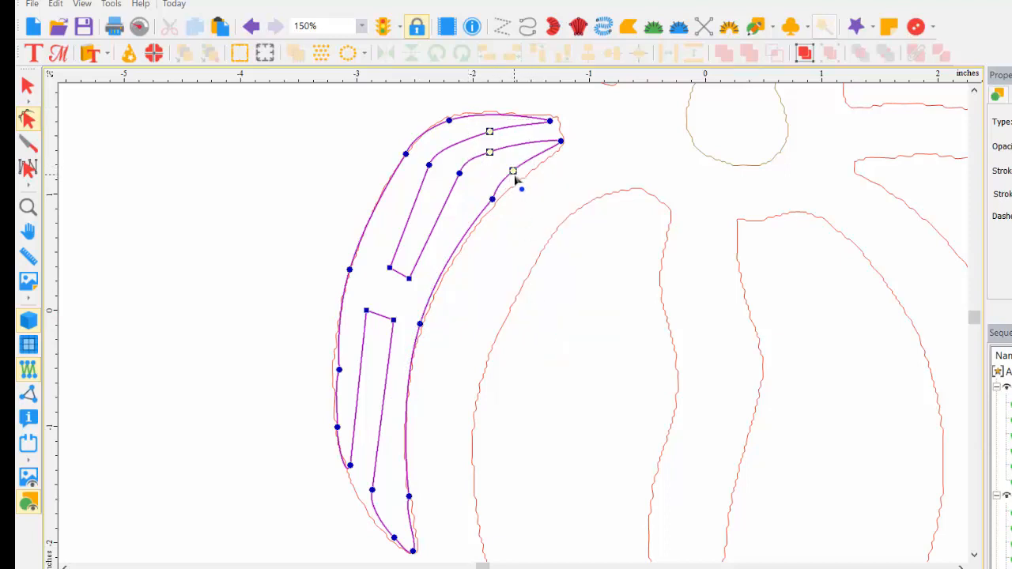
pyautogui.moveTo(493, 200); pyautogui.dragTo(484, 194)
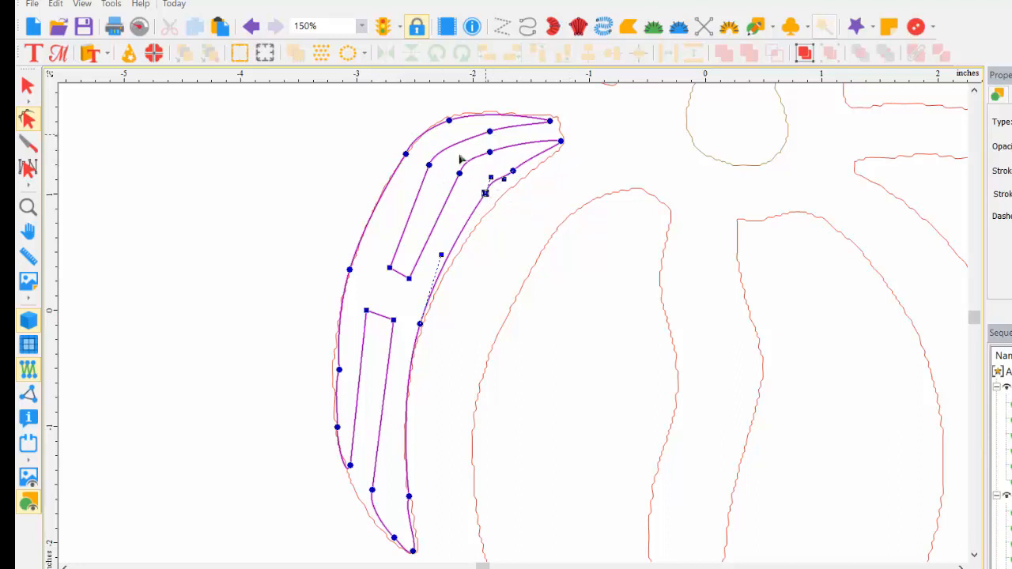
pyautogui.rightClick(513, 169)
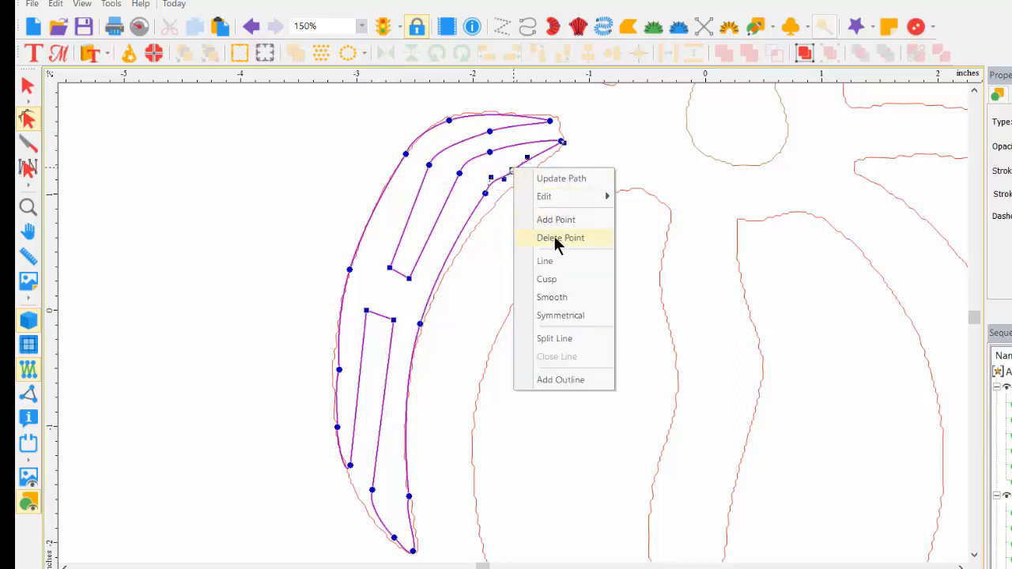
pyautogui.click(559, 300)
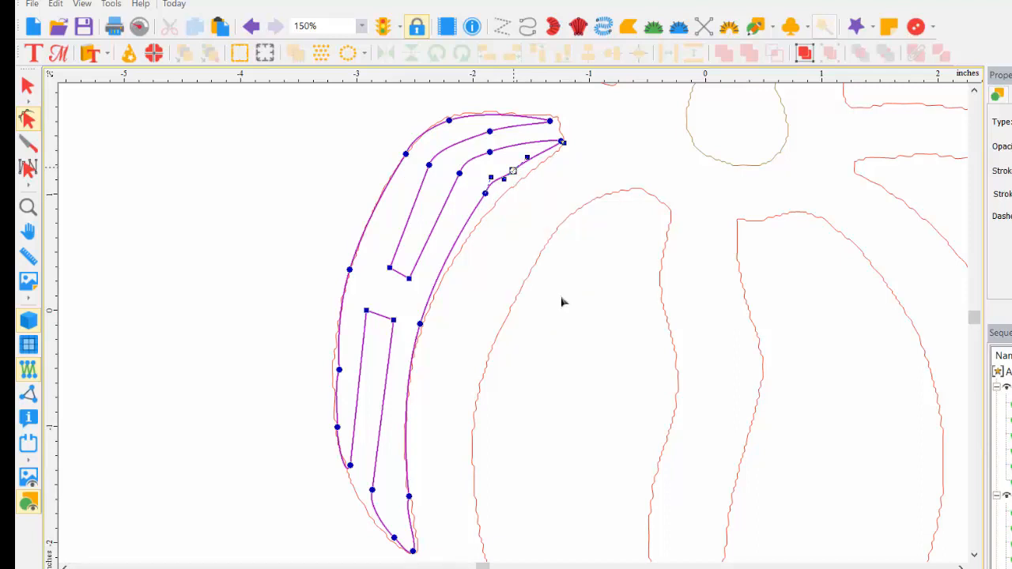
pyautogui.moveTo(530, 161); pyautogui.dragTo(532, 161)
pyautogui.click(487, 191)
pyautogui.moveTo(489, 189); pyautogui.dragTo(487, 149)
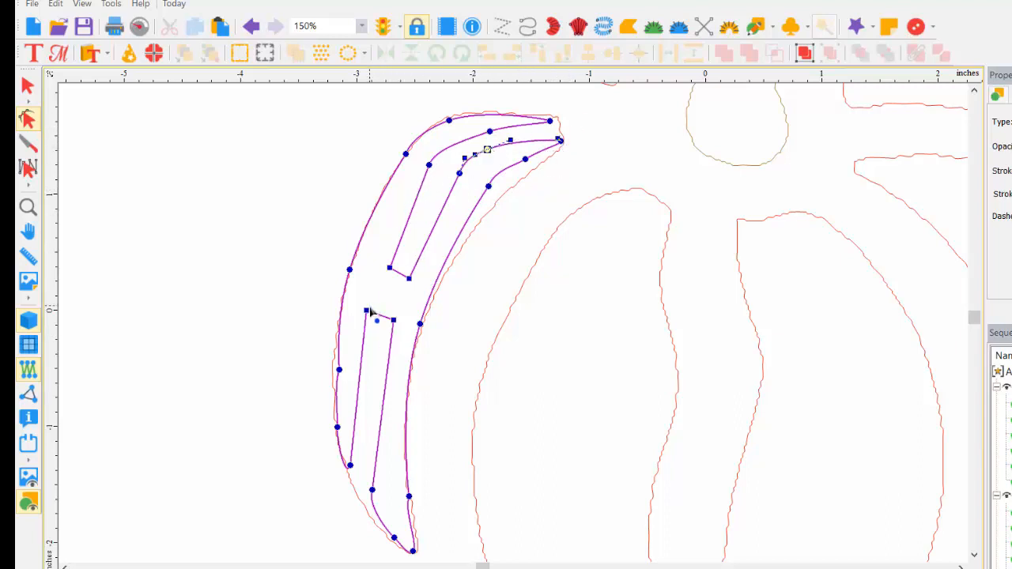
# Slant the crossbar by raising its lower edge and lowering its upper right corner, and shift the right stem's lower inner point slightly down
pyautogui.moveTo(368, 311); pyautogui.dragTo(391, 315)
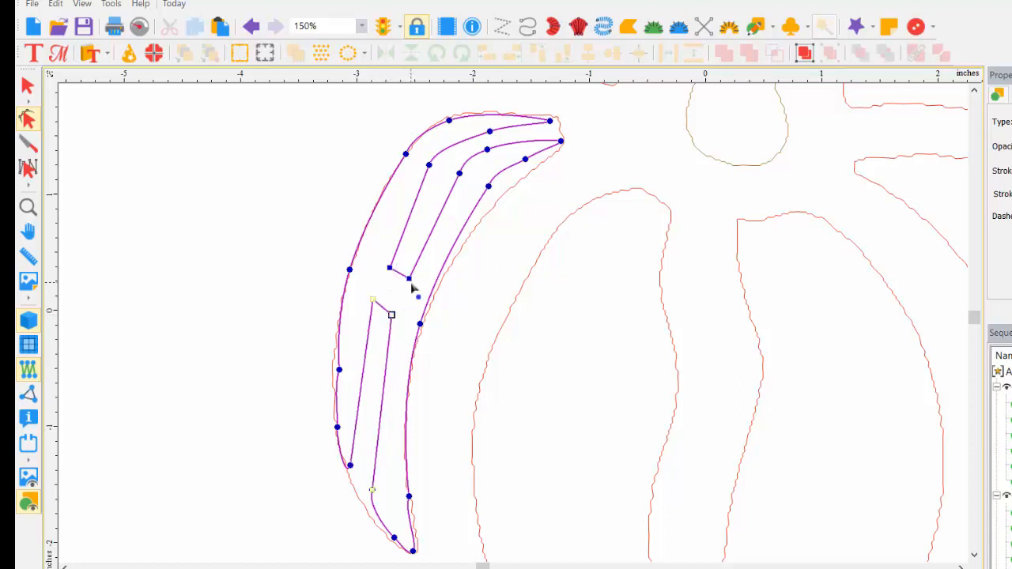
pyautogui.moveTo(409, 278); pyautogui.dragTo(405, 286)
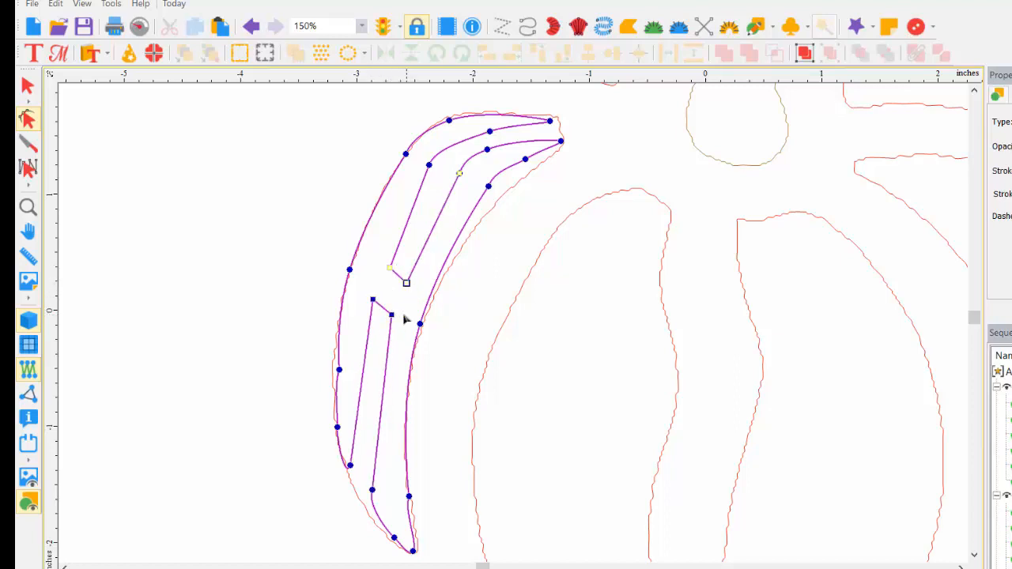
pyautogui.moveTo(373, 490); pyautogui.dragTo(370, 496)
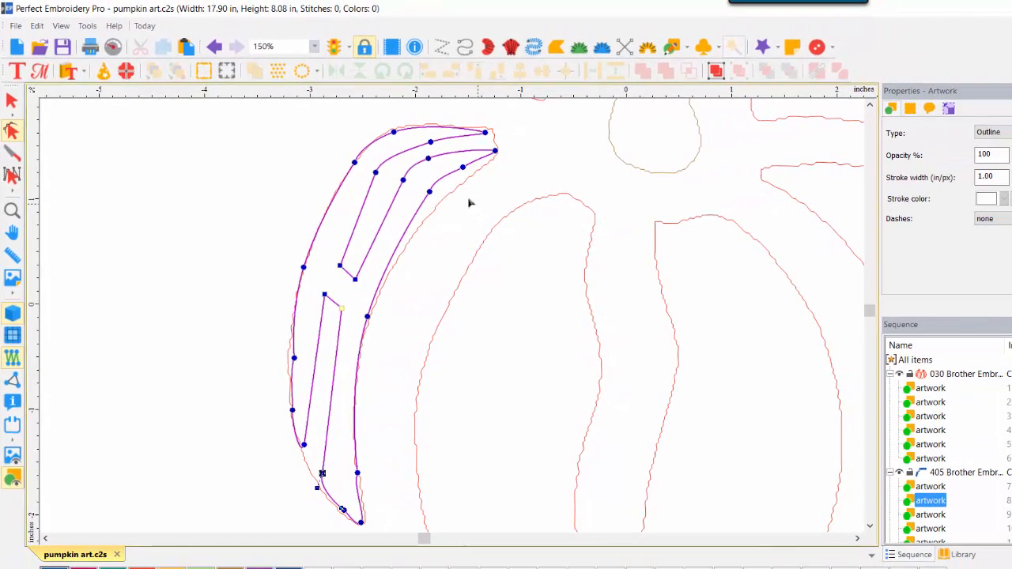
# Move the blue letter A into the pumpkin segment directly left of centre
pyautogui.click(11, 211)
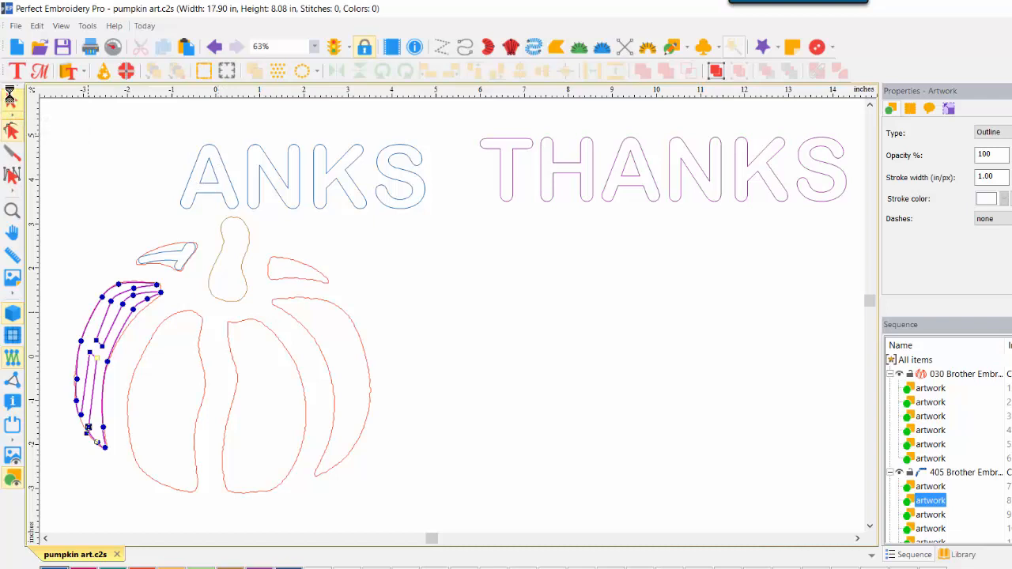
pyautogui.click(10, 102)
pyautogui.moveTo(211, 147); pyautogui.dragTo(171, 351)
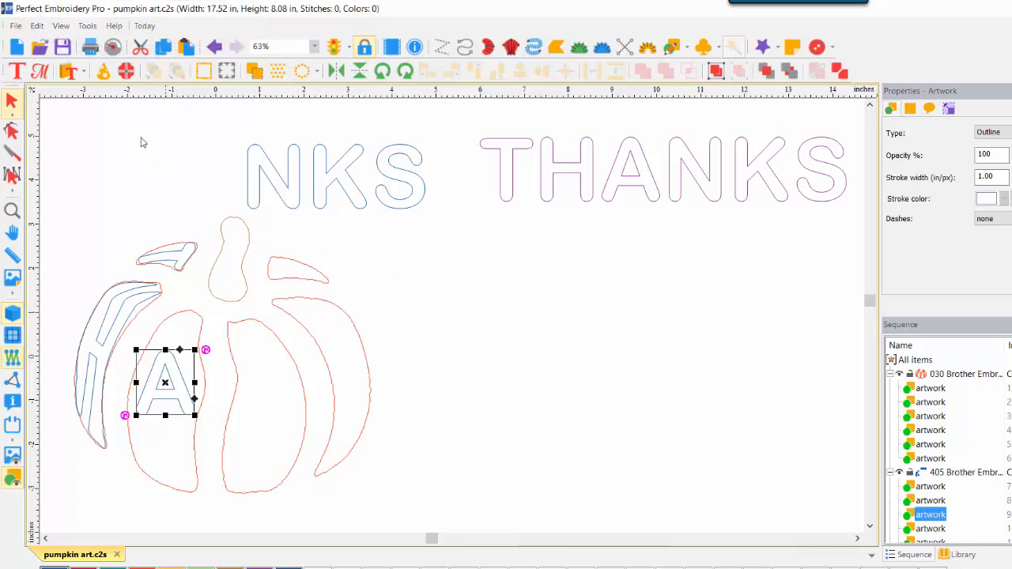
# Save the design under the new name pumpkin THANKS as an Inspiration Series (C2S) file
pyautogui.click(16, 26)
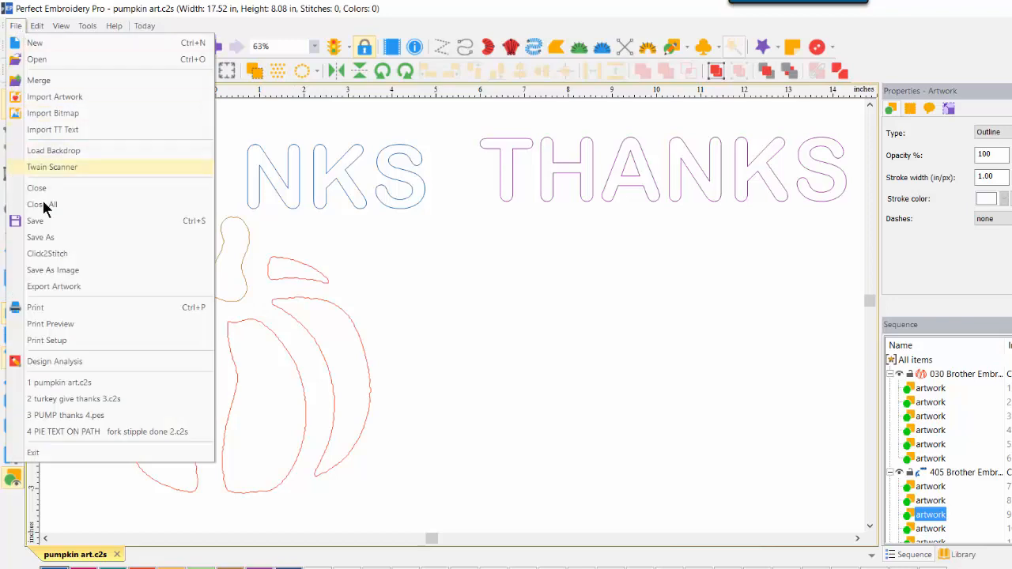
pyautogui.click(48, 238)
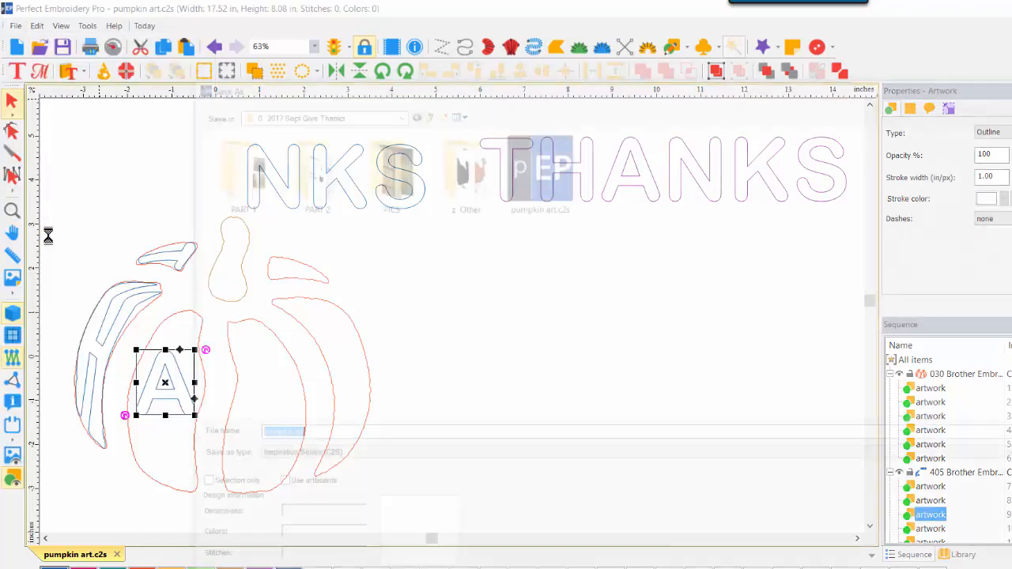
pyautogui.click(302, 436)
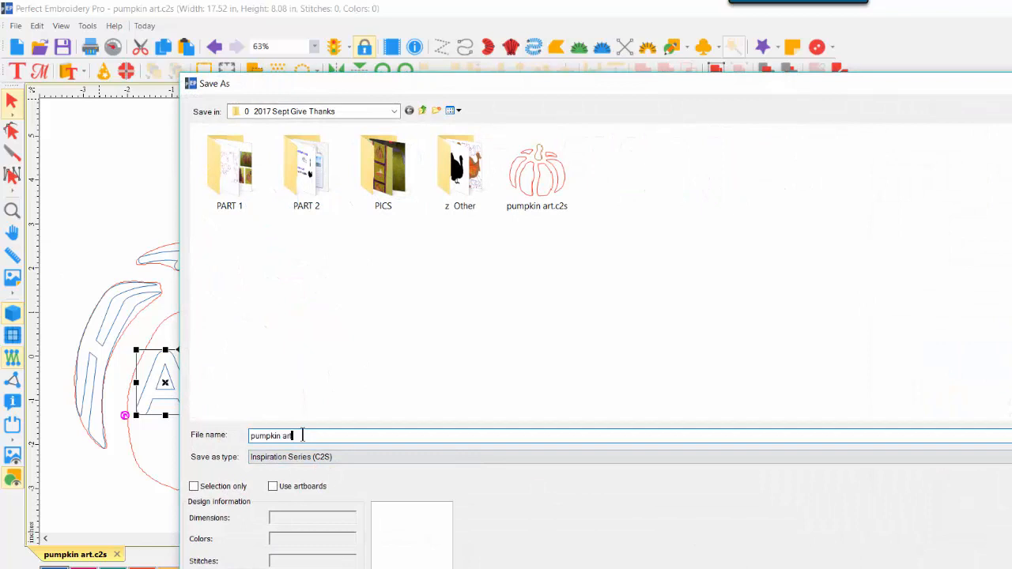
pyautogui.press('BackSpace')
pyautogui.press('BackSpace')
pyautogui.press('BackSpace')
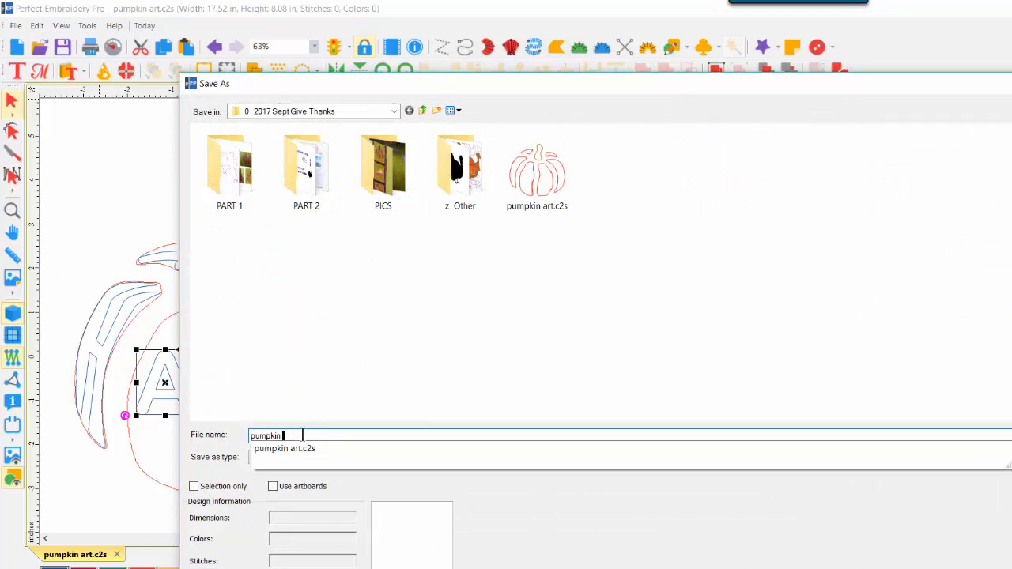
pyautogui.write('THANKS')
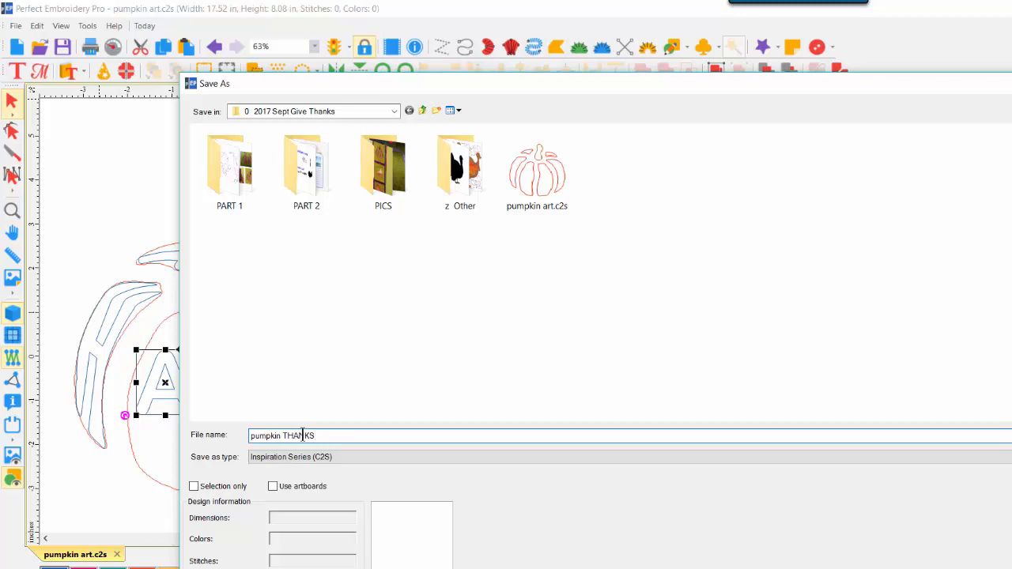
pyautogui.press('Return')
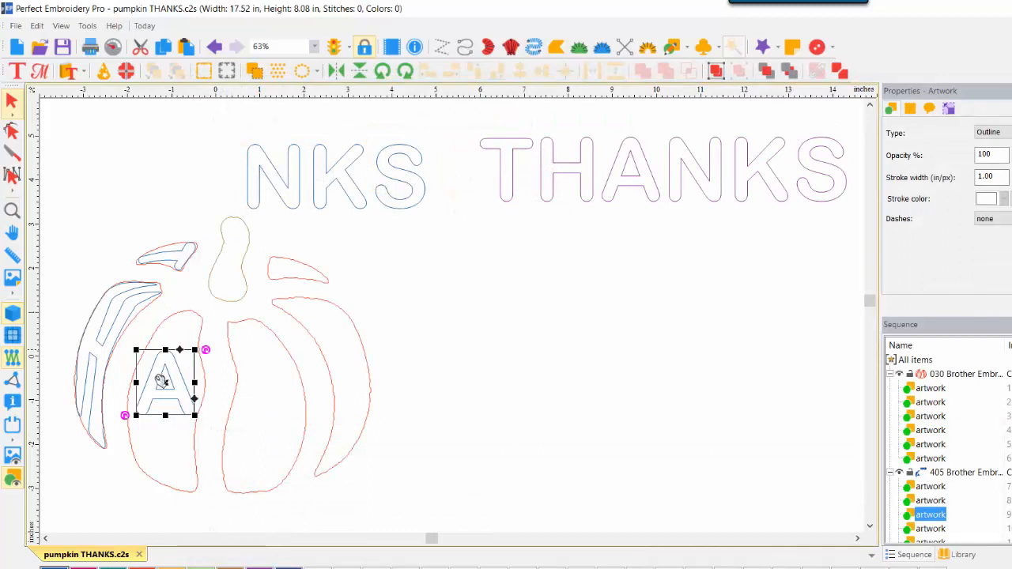
# Stretch the A vertically to nearly the segment's full height, rotate it clockwise, and reposition it inside the segment
pyautogui.moveTo(164, 417); pyautogui.dragTo(165, 489)
pyautogui.moveTo(164, 346); pyautogui.dragTo(165, 321)
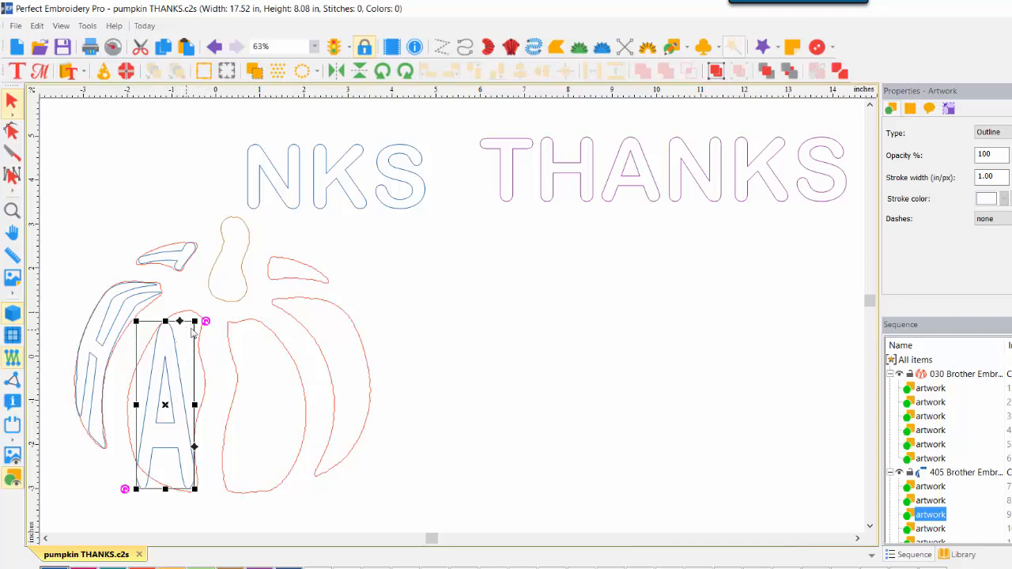
pyautogui.moveTo(204, 321); pyautogui.dragTo(201, 361)
pyautogui.moveTo(153, 407); pyautogui.dragTo(162, 401)
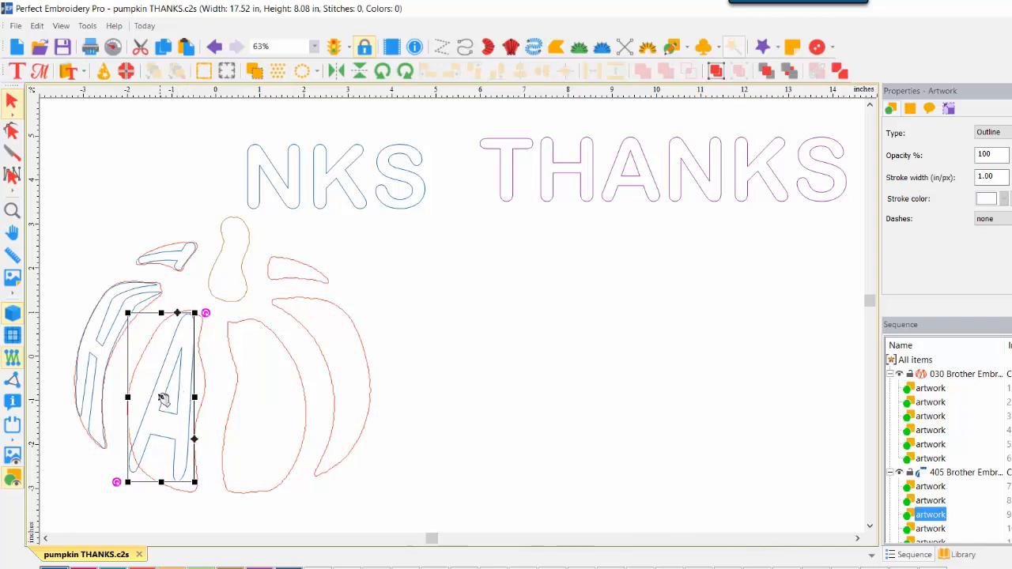
pyautogui.moveTo(164, 397); pyautogui.dragTo(157, 398)
# Rotate the A slightly further clockwise so its apex leans toward the segment's upper right end, and nudge it into place
pyautogui.click(12, 210)
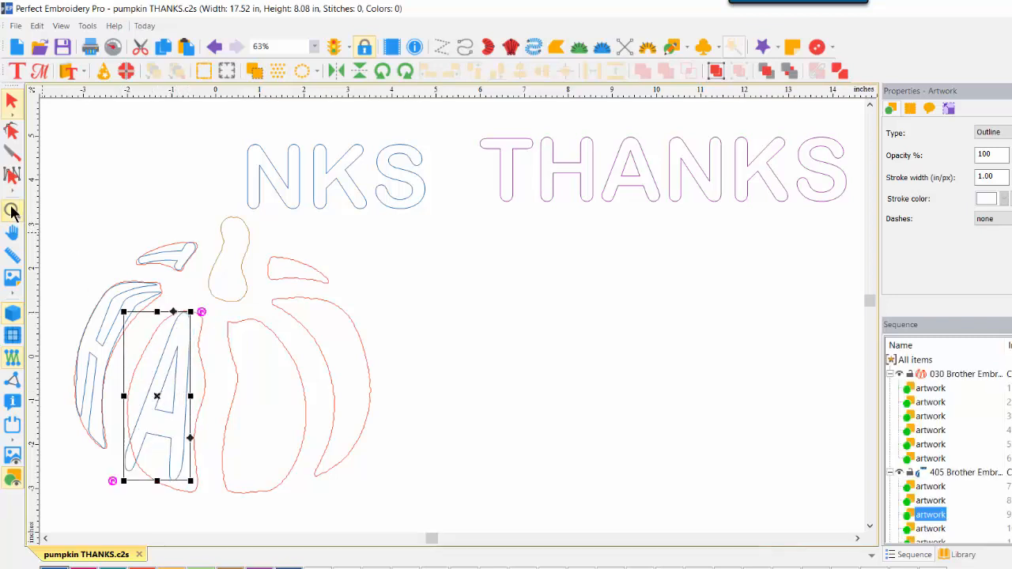
pyautogui.click(145, 431)
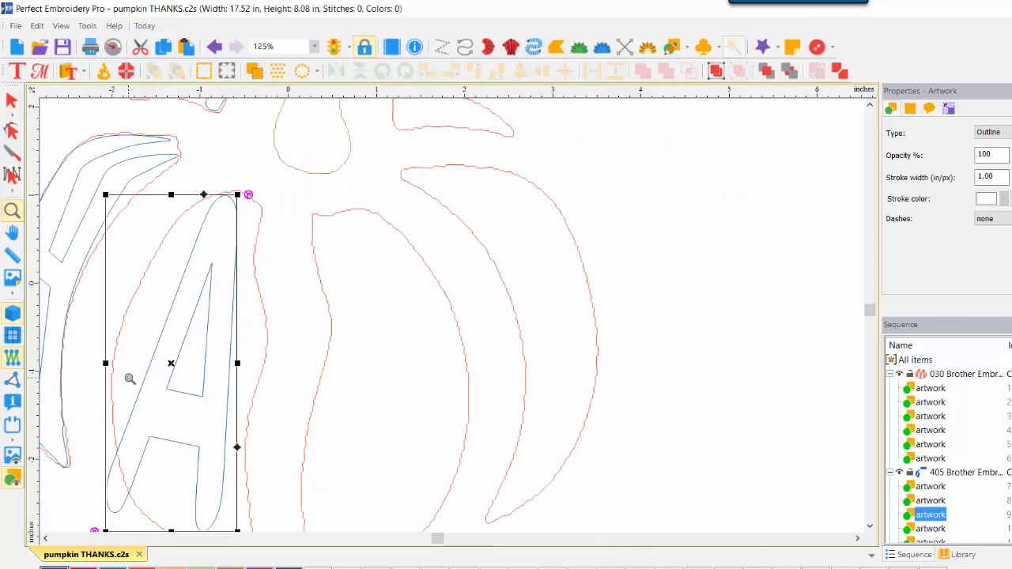
pyautogui.click(12, 130)
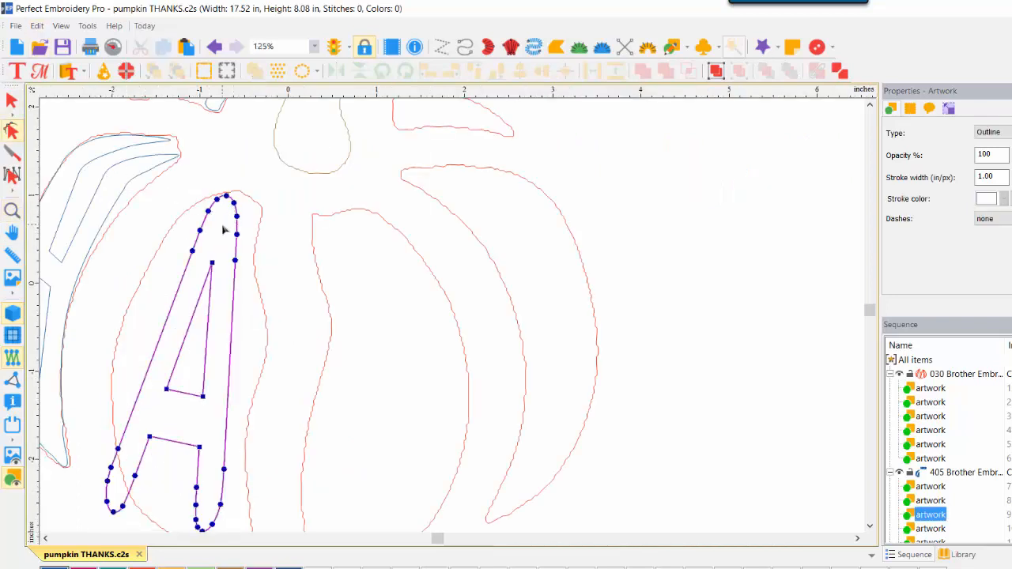
pyautogui.click(13, 102)
pyautogui.click(211, 259)
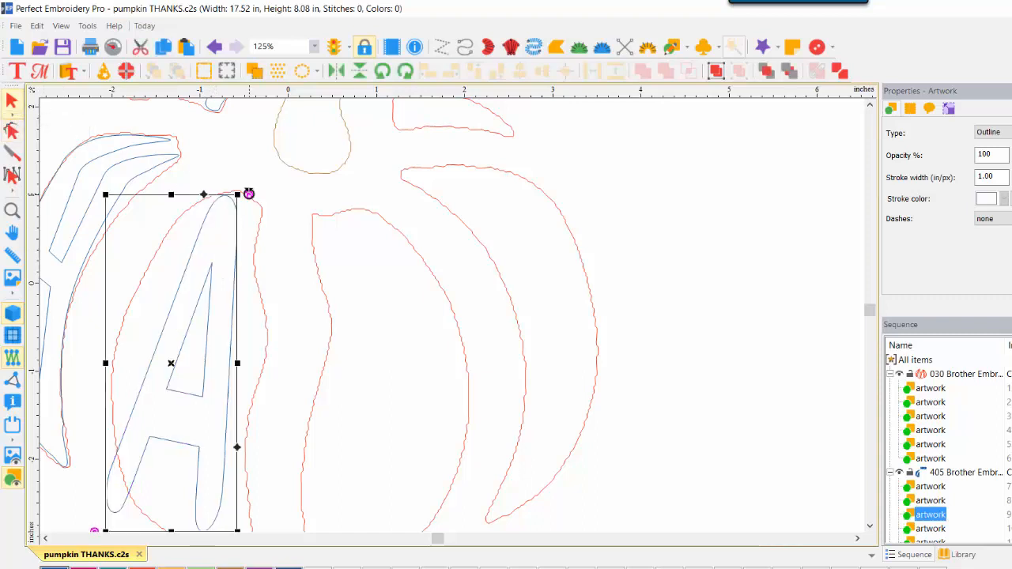
pyautogui.moveTo(248, 194); pyautogui.dragTo(267, 200)
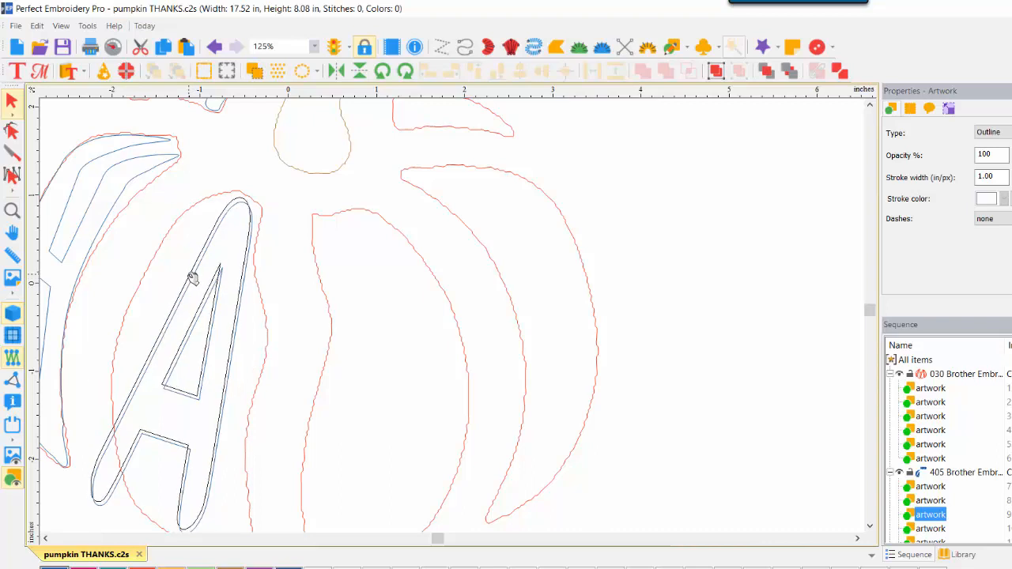
pyautogui.click(192, 276)
# Move the A's upper points toward the segment's upper left edge, add a point midway along its left side, and bow it outward
pyautogui.click(12, 129)
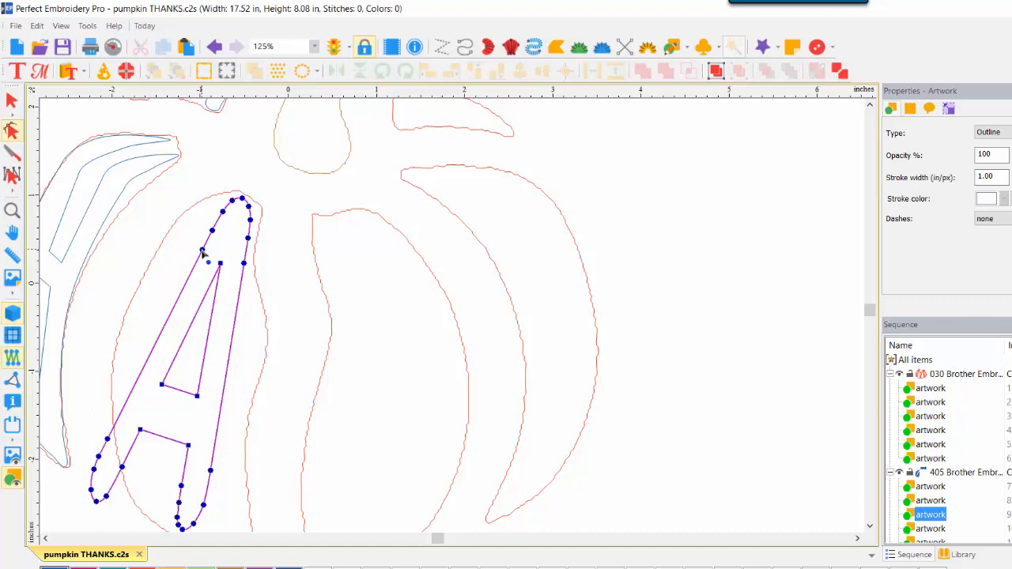
pyautogui.moveTo(202, 251)
pyautogui.mouseDown()
pyautogui.moveTo(180, 227)
pyautogui.moveTo(197, 212)
pyautogui.moveTo(225, 212)
pyautogui.moveTo(230, 197)
pyautogui.mouseUp()
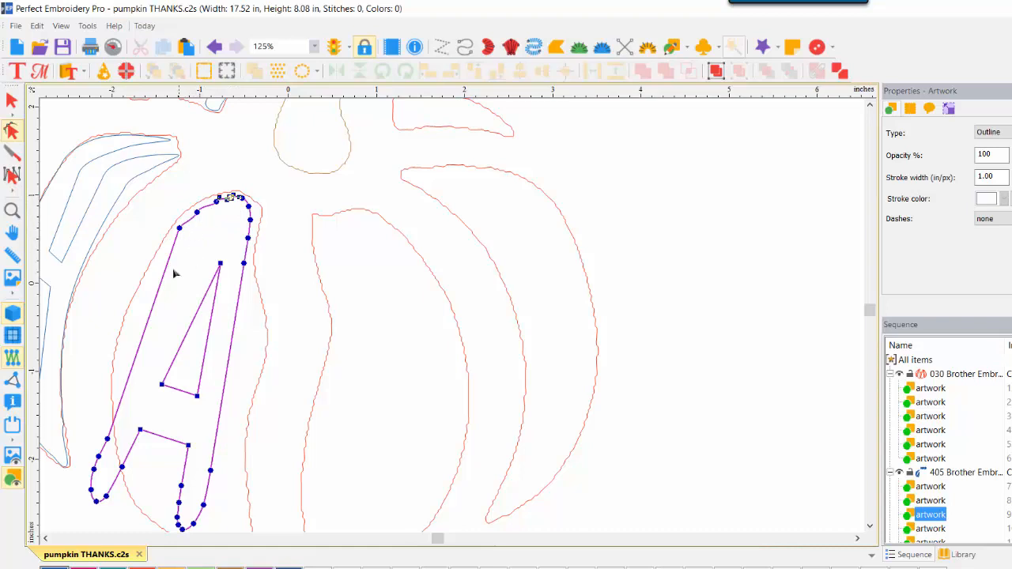
pyautogui.rightClick(145, 337)
pyautogui.click(178, 377)
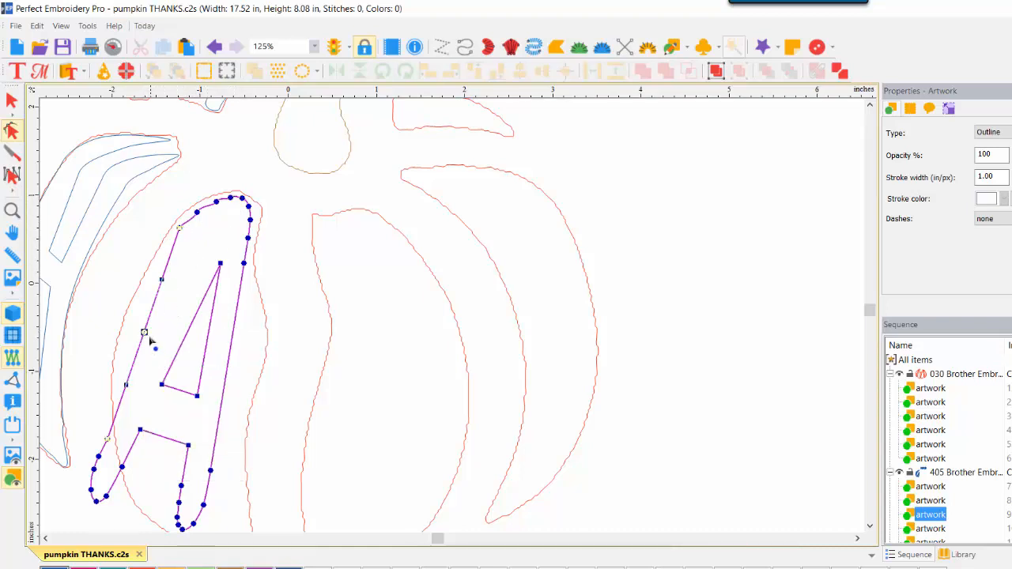
pyautogui.moveTo(145, 335); pyautogui.dragTo(127, 327)
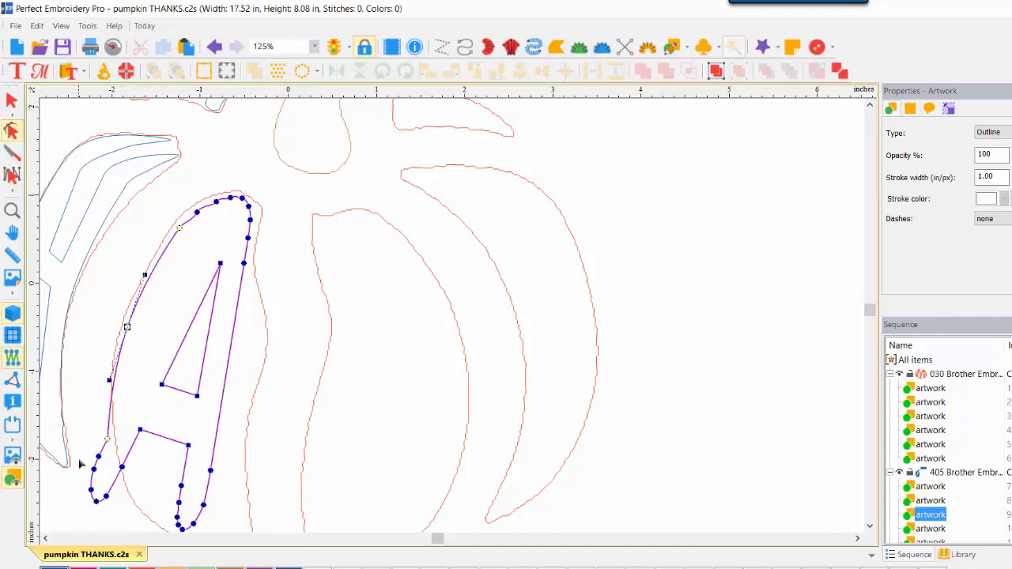
# Delete the surplus points on the A's left foot and move the remaining outer points to follow the inside of the segment edge
pyautogui.moveTo(78, 449); pyautogui.dragTo(116, 499)
pyautogui.rightClick(109, 290)
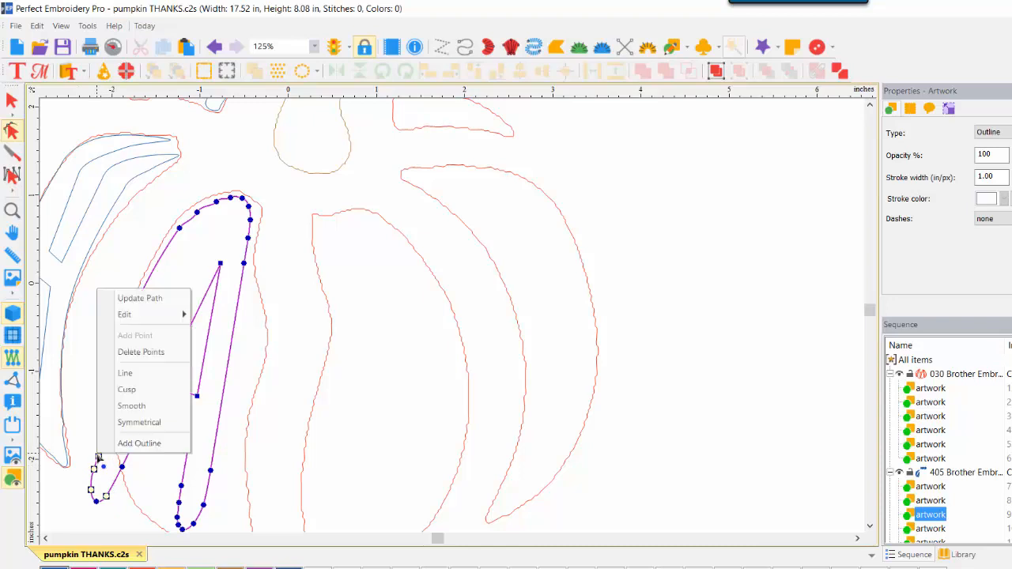
pyautogui.click(154, 349)
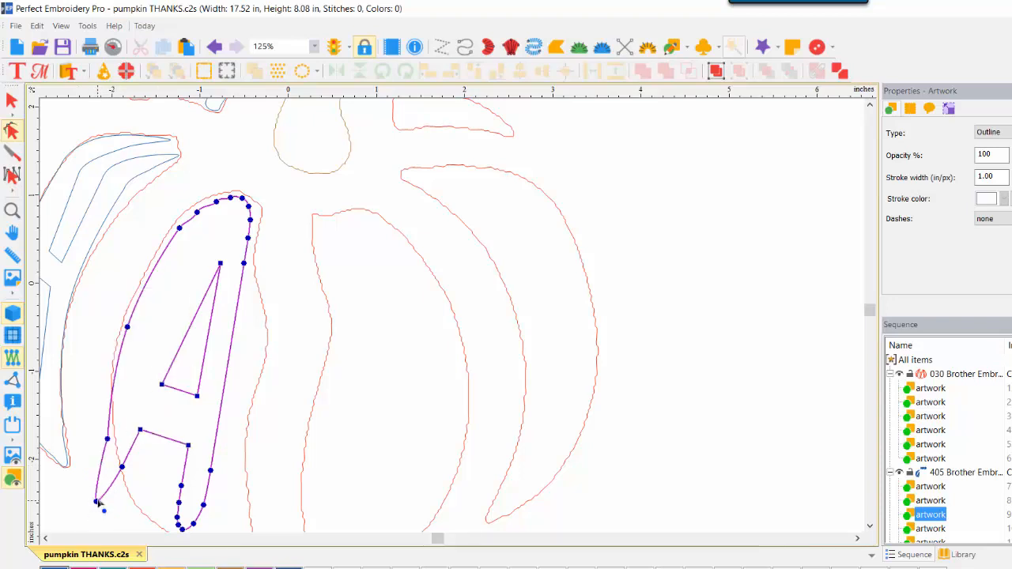
pyautogui.moveTo(121, 467); pyautogui.dragTo(147, 480)
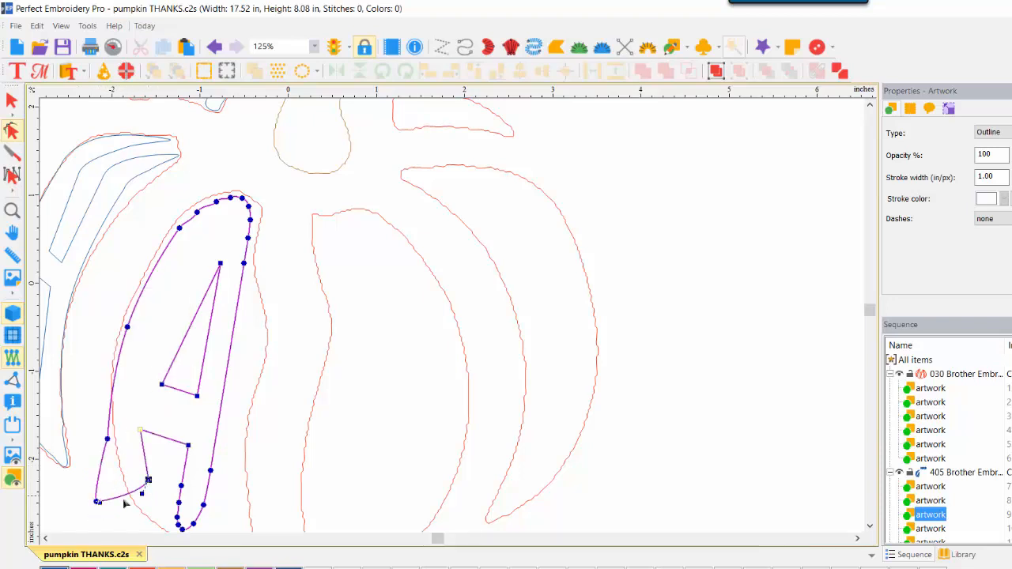
pyautogui.moveTo(95, 504); pyautogui.dragTo(131, 492)
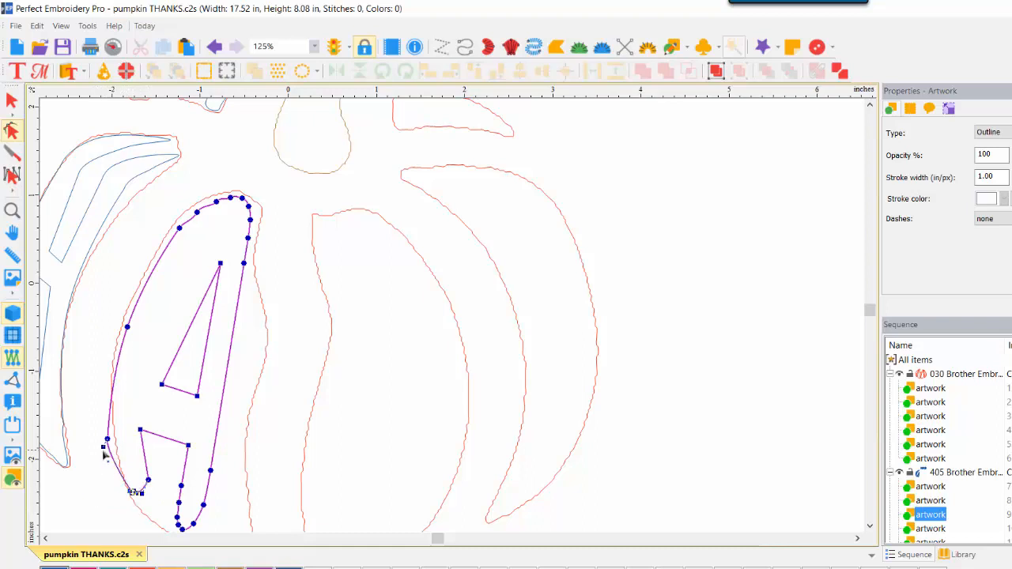
pyautogui.moveTo(108, 441); pyautogui.dragTo(118, 437)
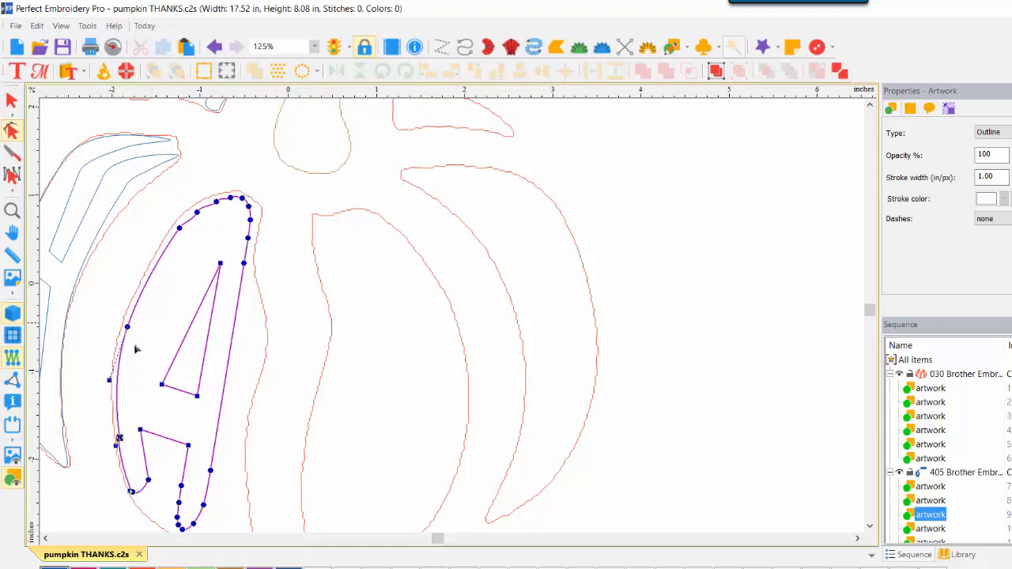
# Lower the left foot's inner corner toward the segment edge and shift the left leg's upper inner corner slightly to the right
pyautogui.moveTo(149, 484); pyautogui.dragTo(154, 512)
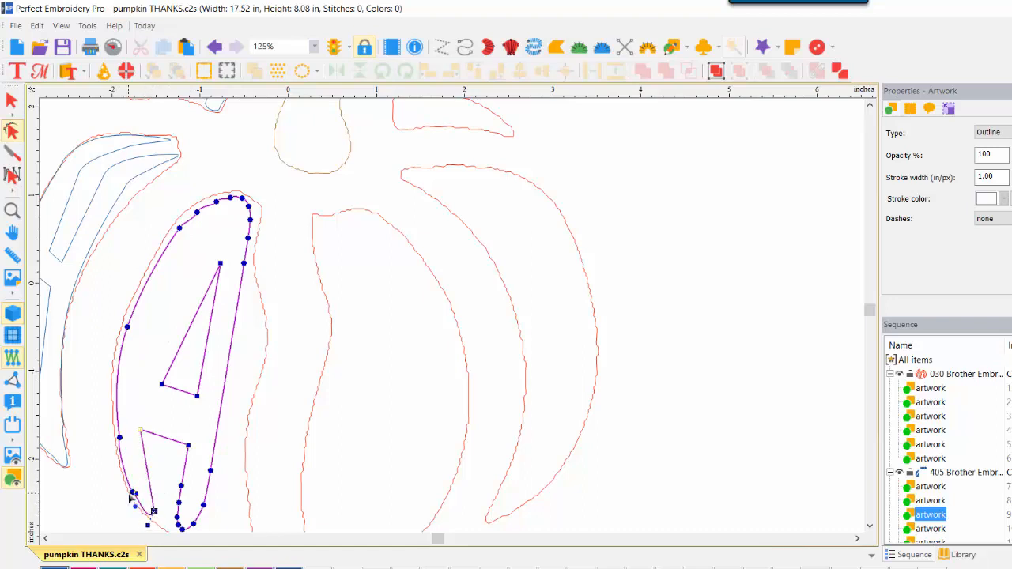
pyautogui.click(140, 431)
pyautogui.moveTo(140, 430); pyautogui.dragTo(150, 430)
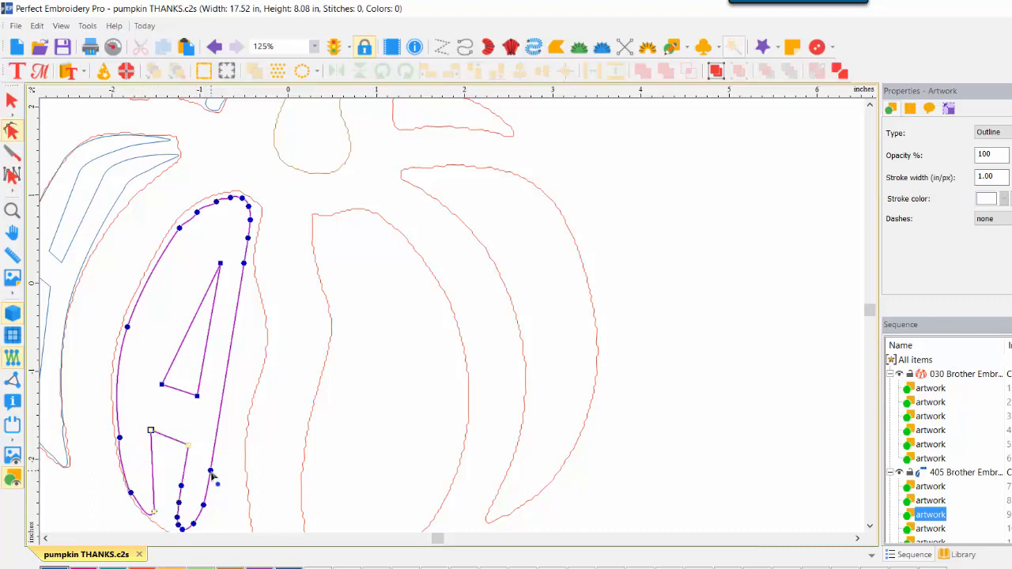
# Move the A's right foot points down and right toward the segment's edge, and nudge the right leg's upper inner corner
pyautogui.moveTo(216, 452); pyautogui.dragTo(197, 535)
pyautogui.moveTo(172, 467); pyautogui.dragTo(230, 520)
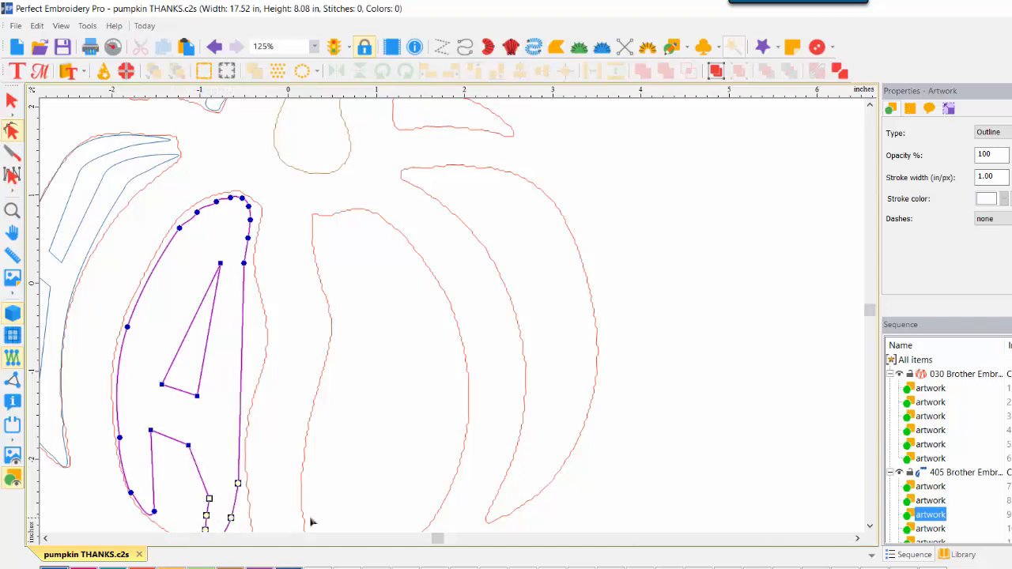
pyautogui.click(870, 528)
pyautogui.click(870, 527)
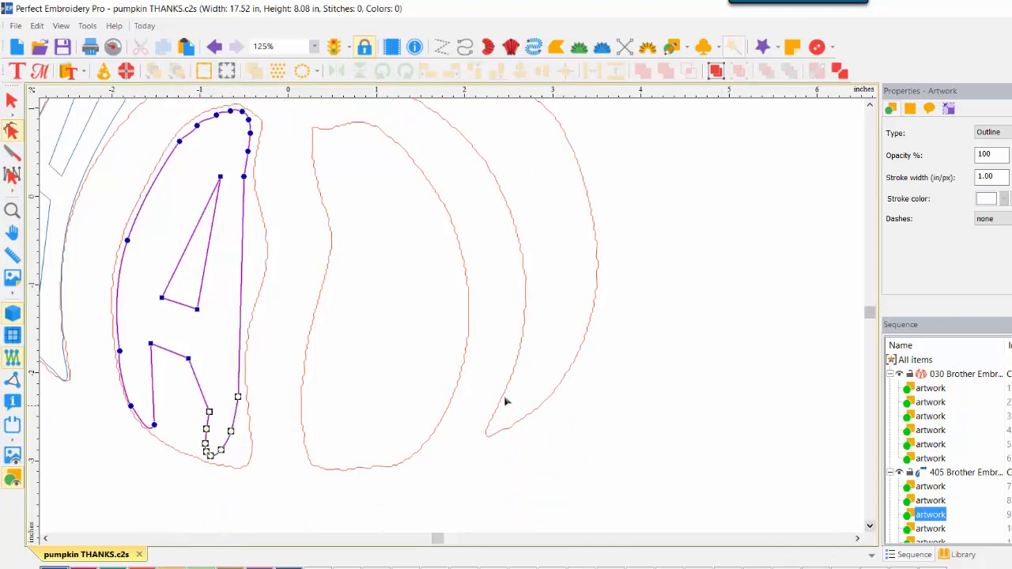
pyautogui.click(188, 361)
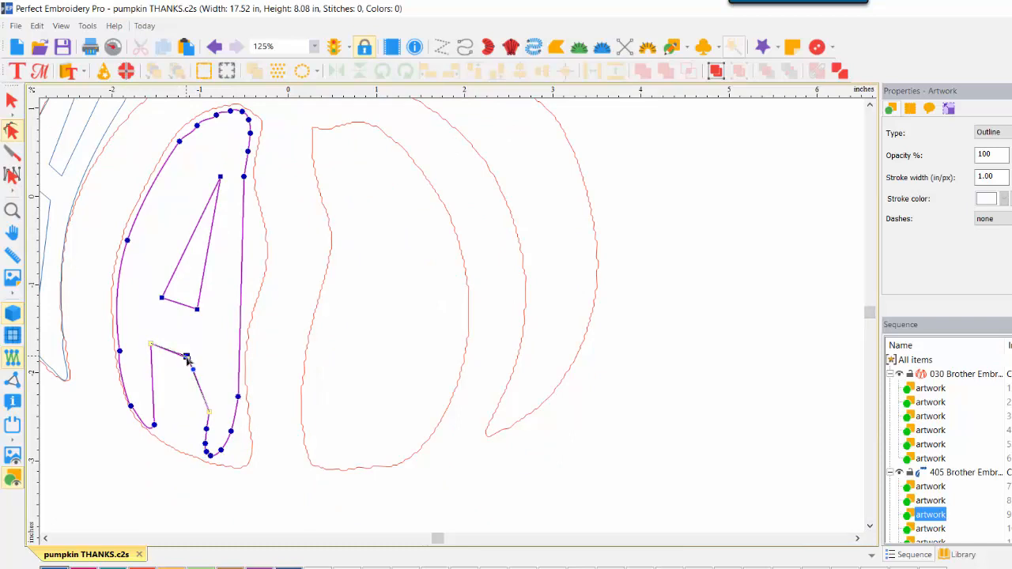
# Delete the surplus points on the right foot and reposition its remaining points for a straight inner edge and a base near the segment outline
pyautogui.moveTo(209, 413); pyautogui.dragTo(226, 473)
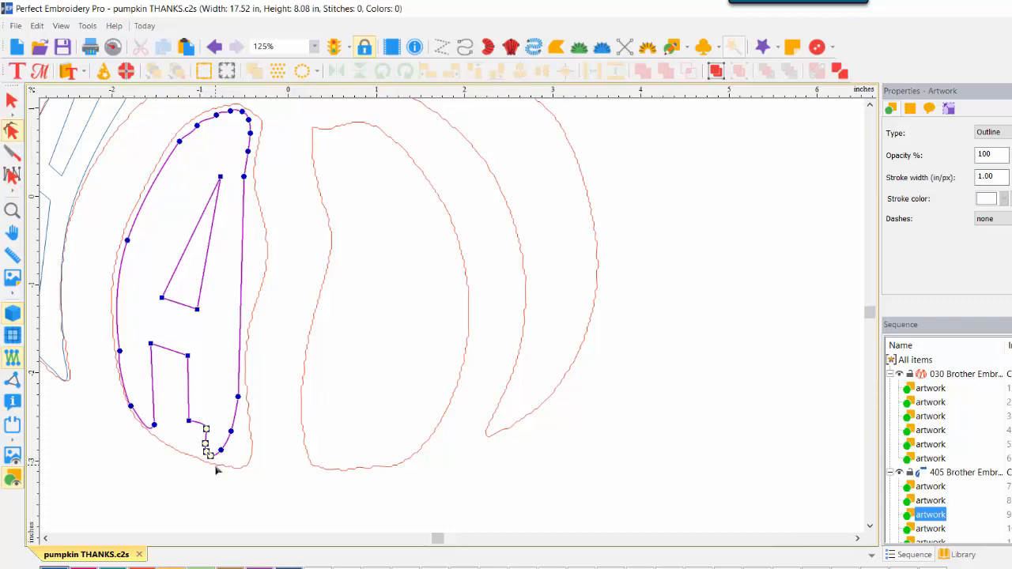
pyautogui.rightClick(205, 449)
pyautogui.click(264, 352)
pyautogui.moveTo(221, 450)
pyautogui.mouseDown()
pyautogui.moveTo(203, 460)
pyautogui.moveTo(230, 454)
pyautogui.moveTo(233, 464)
pyautogui.mouseUp()
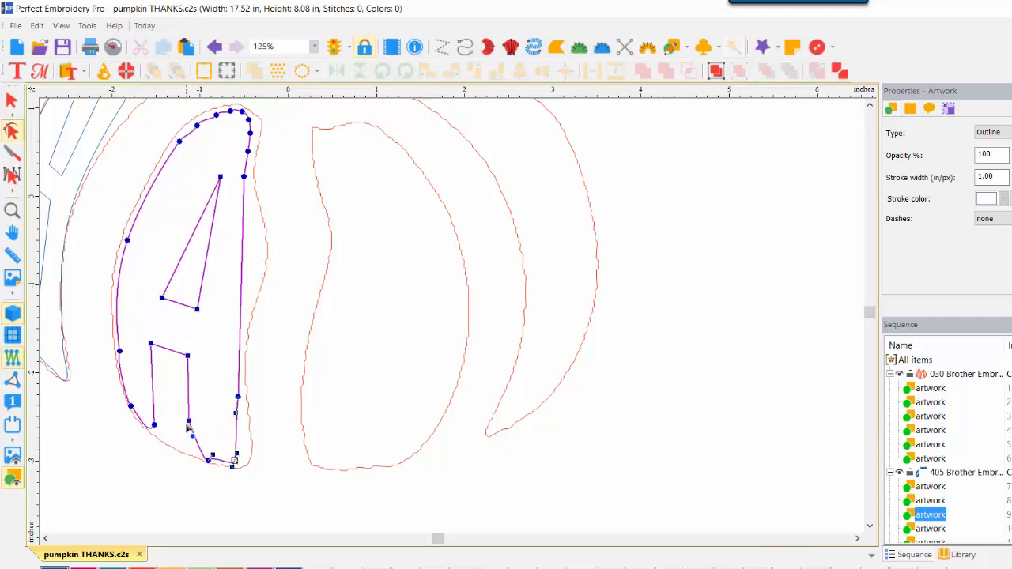
pyautogui.moveTo(188, 421); pyautogui.dragTo(187, 414)
pyautogui.moveTo(209, 464); pyautogui.dragTo(188, 452)
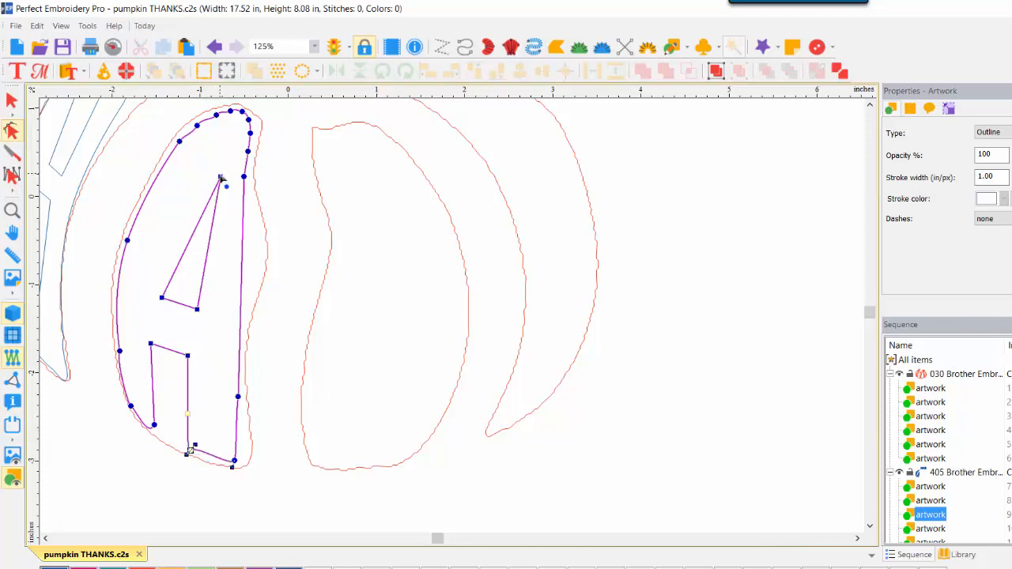
# Reposition the apex and lower left corner of the A's inner triangle, and smooth the points on the letter's upper right side
pyautogui.moveTo(221, 175); pyautogui.dragTo(210, 154)
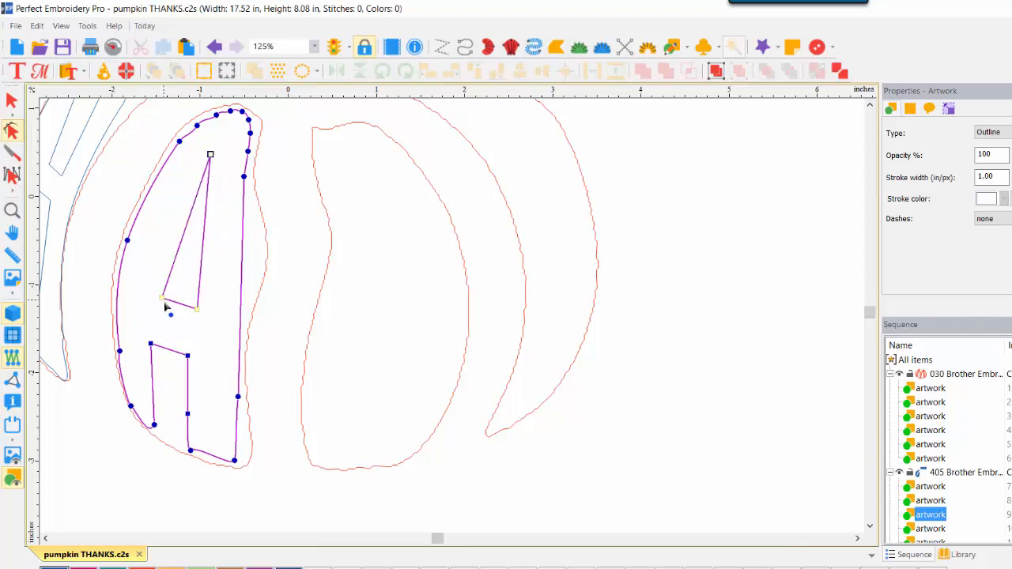
pyautogui.moveTo(162, 300); pyautogui.dragTo(157, 296)
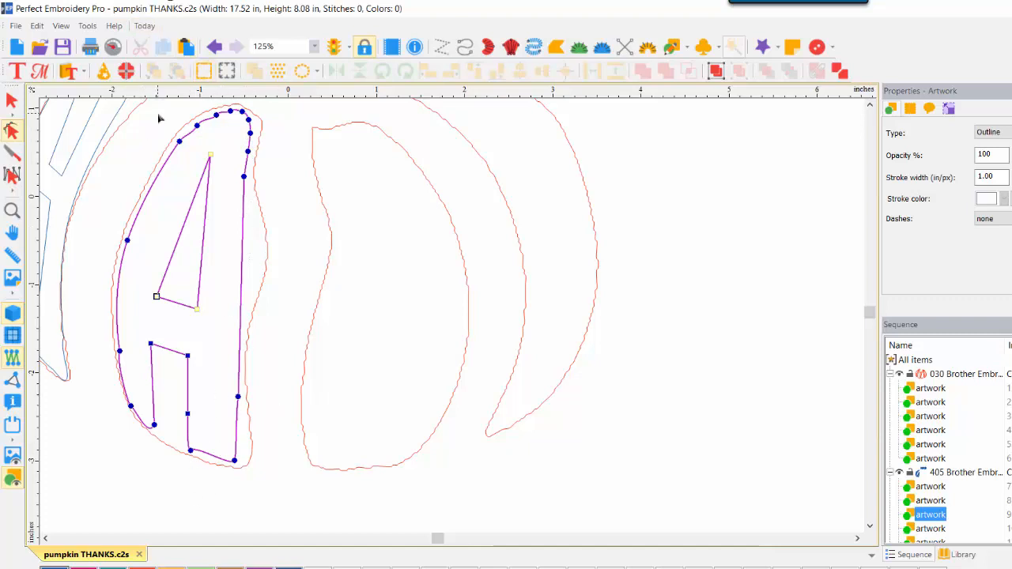
pyautogui.moveTo(159, 104); pyautogui.dragTo(274, 152)
pyautogui.rightClick(253, 111)
pyautogui.click(286, 229)
pyautogui.moveTo(235, 145); pyautogui.dragTo(263, 188)
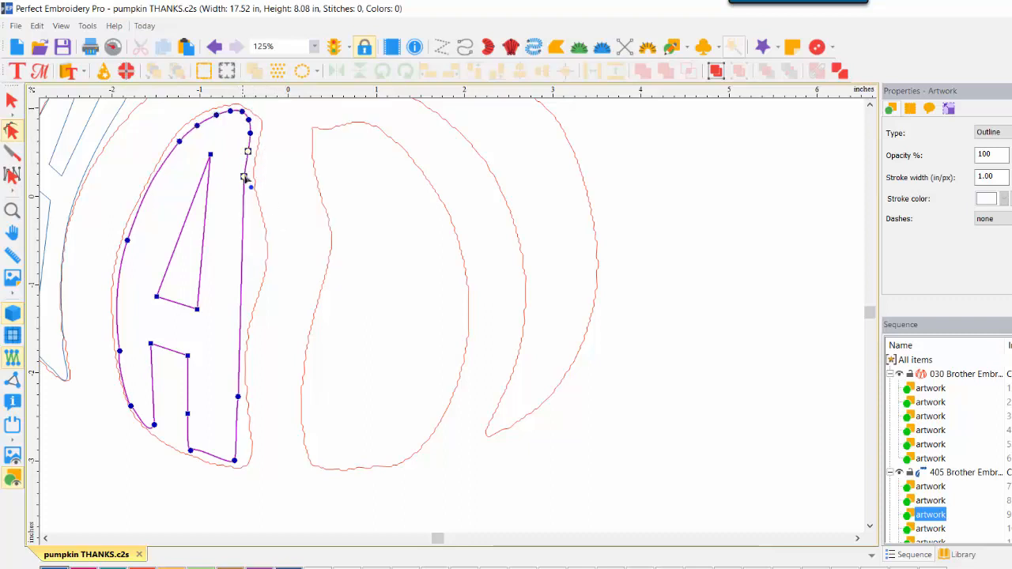
pyautogui.rightClick(250, 157)
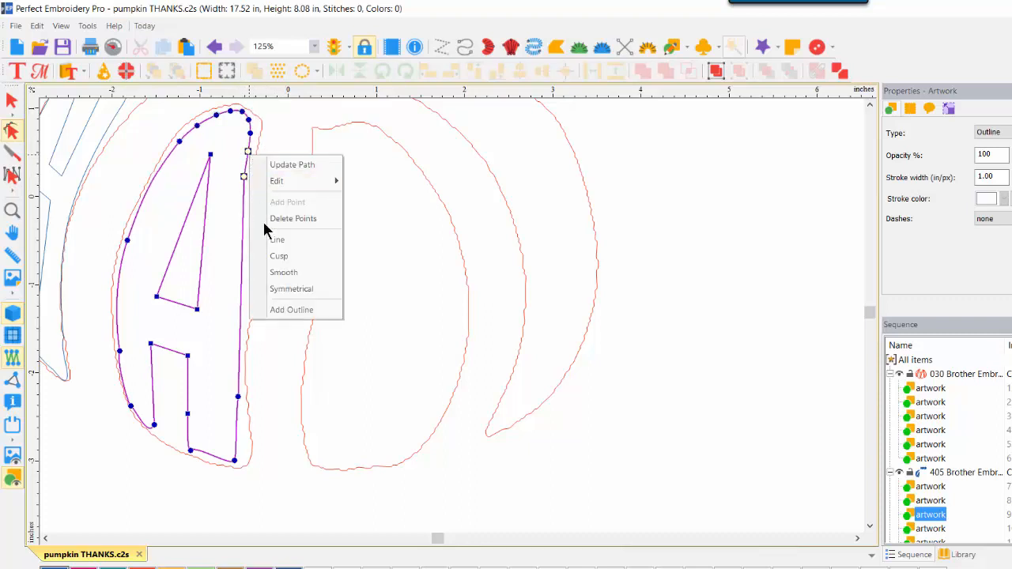
pyautogui.click(286, 272)
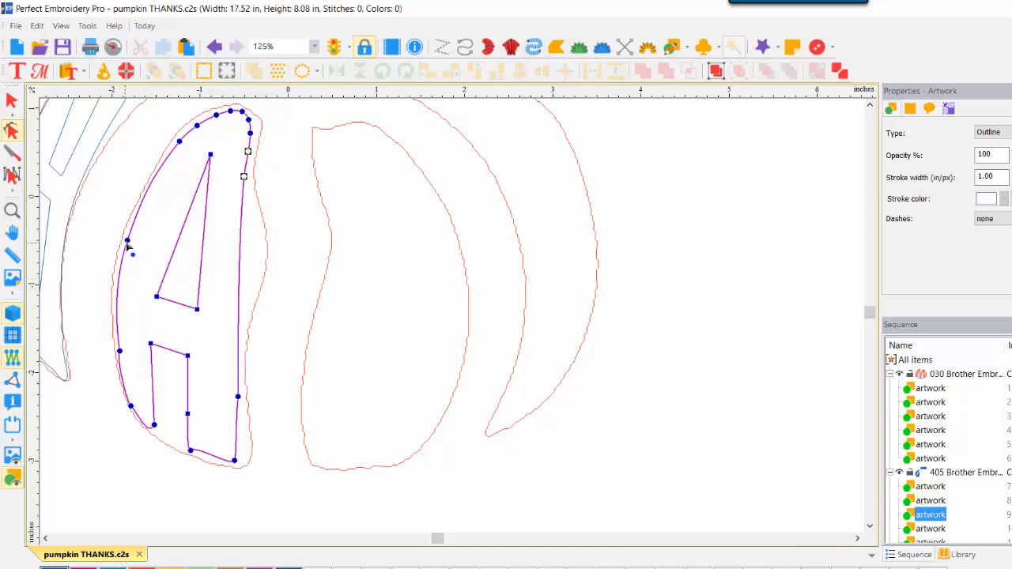
# Smooth the point midway along the A's left side and nudge it outward to follow the segment edge
pyautogui.click(127, 241)
pyautogui.rightClick(127, 241)
pyautogui.click(162, 358)
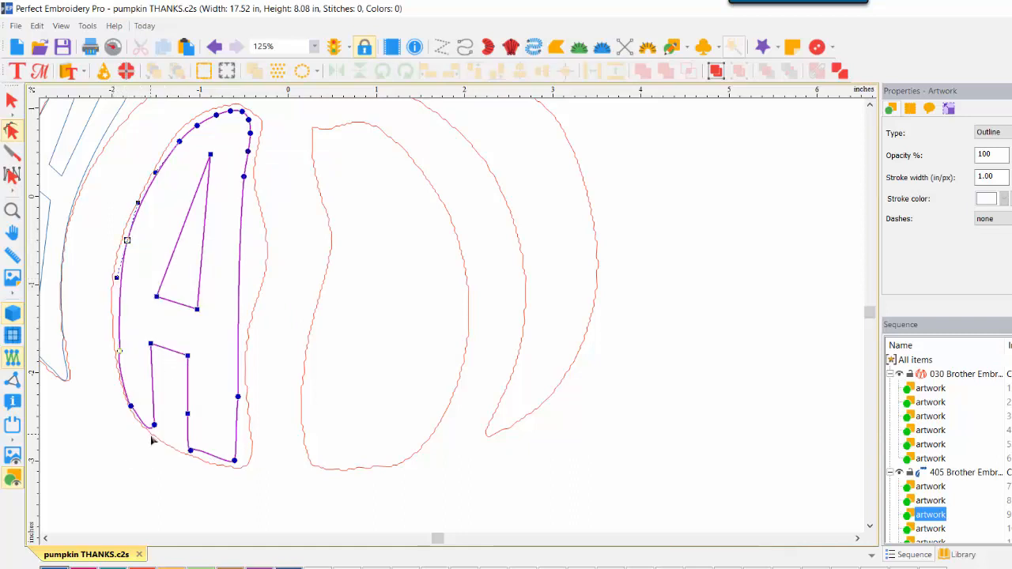
pyautogui.moveTo(128, 242); pyautogui.dragTo(123, 245)
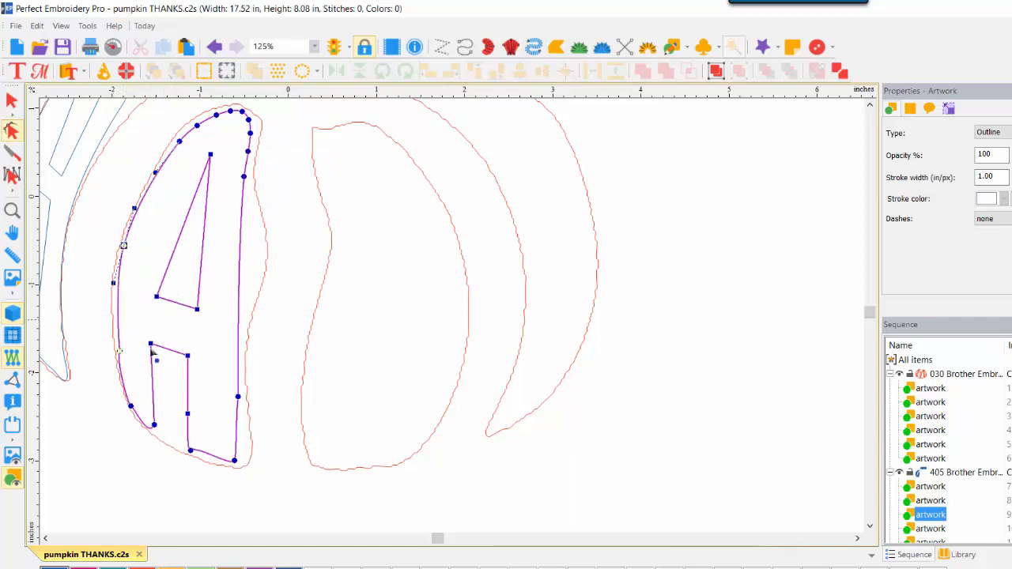
# Smooth the left foot's points, then convert its inner corner to a line point and move it down toward the segment edge
pyautogui.moveTo(126, 389); pyautogui.dragTo(169, 447)
pyautogui.rightClick(155, 427)
pyautogui.click(189, 526)
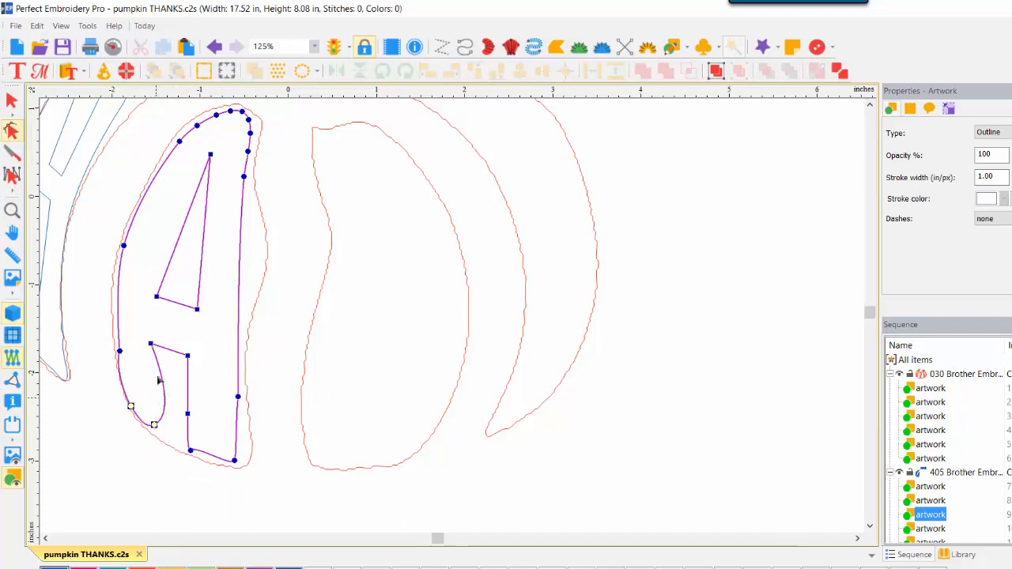
pyautogui.click(151, 345)
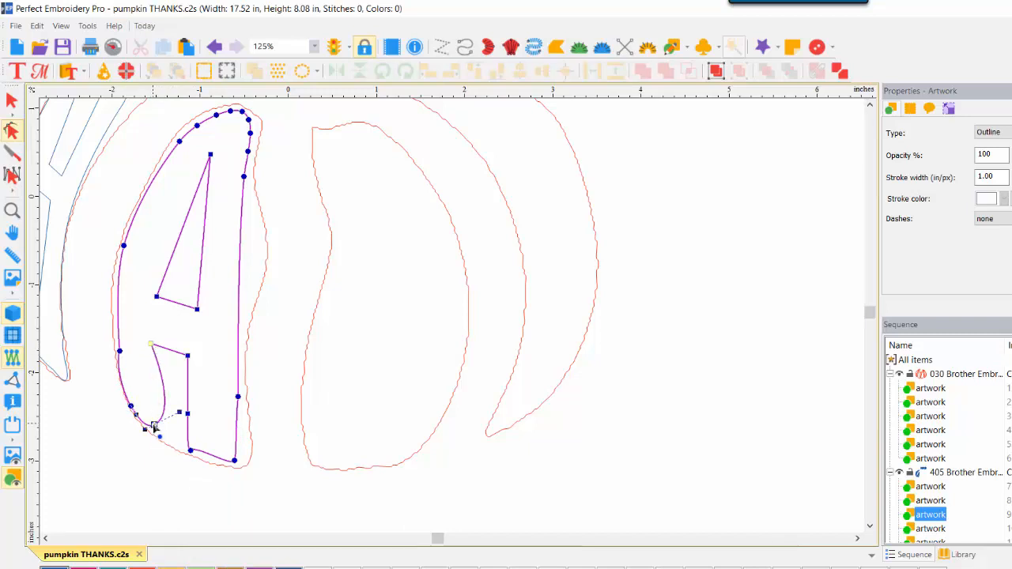
pyautogui.rightClick(154, 425)
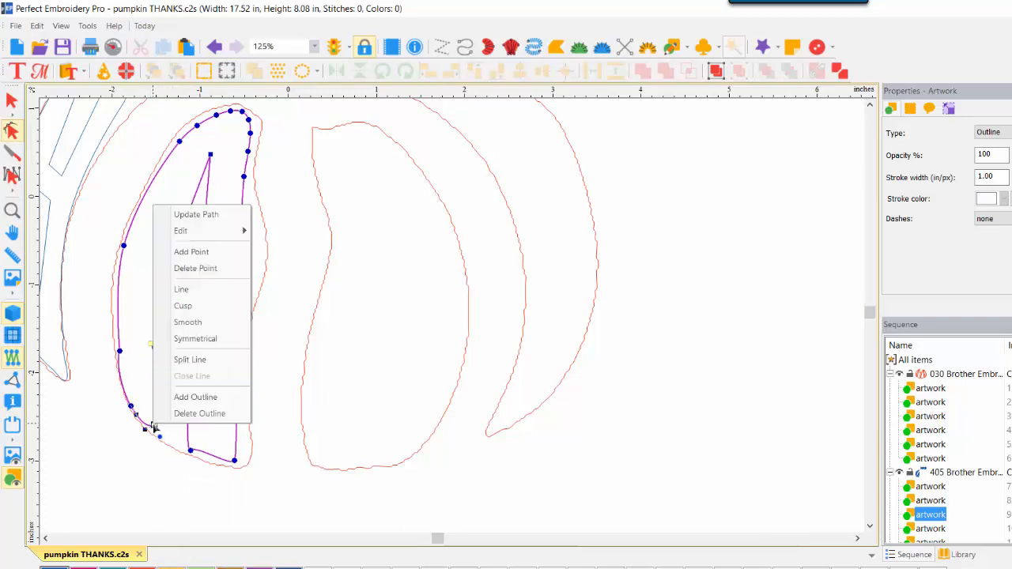
pyautogui.click(208, 292)
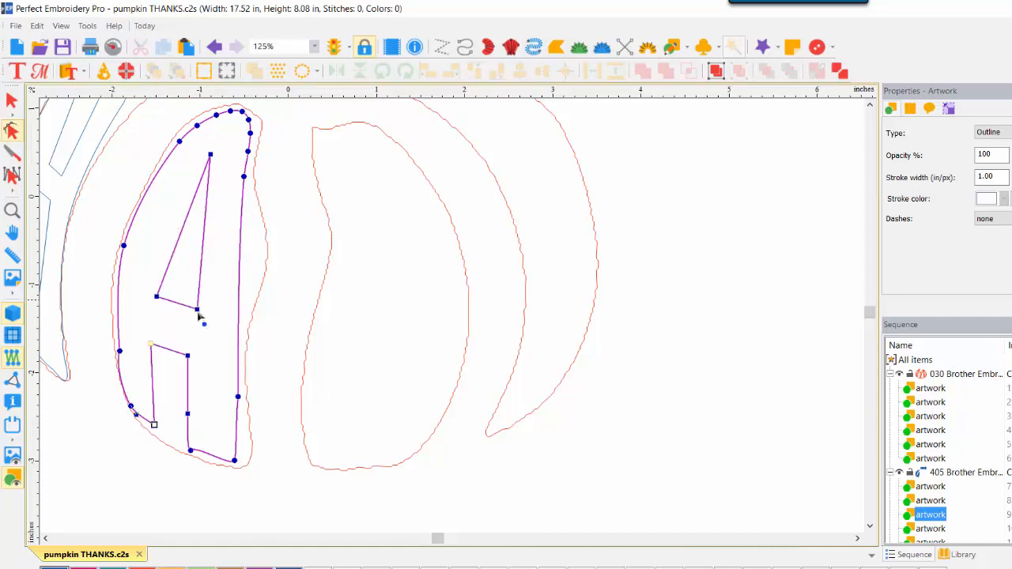
pyautogui.click(161, 435)
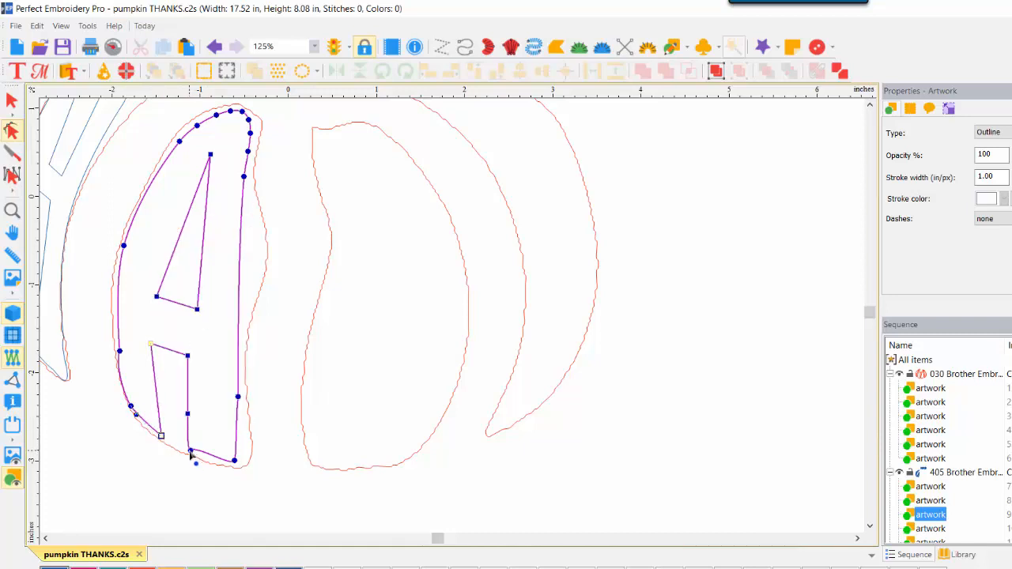
# Smooth the right foot's lower left corner into a curve and shift the points along that leg's inner edge upward
pyautogui.moveTo(178, 435); pyautogui.dragTo(220, 471)
pyautogui.rightClick(188, 452)
pyautogui.click(222, 349)
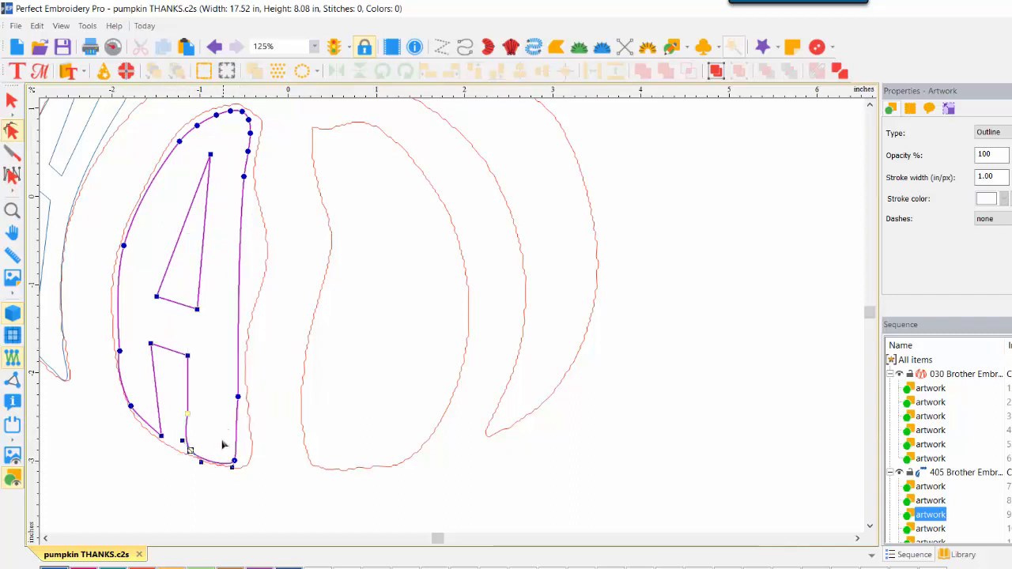
pyautogui.moveTo(191, 452); pyautogui.dragTo(190, 400)
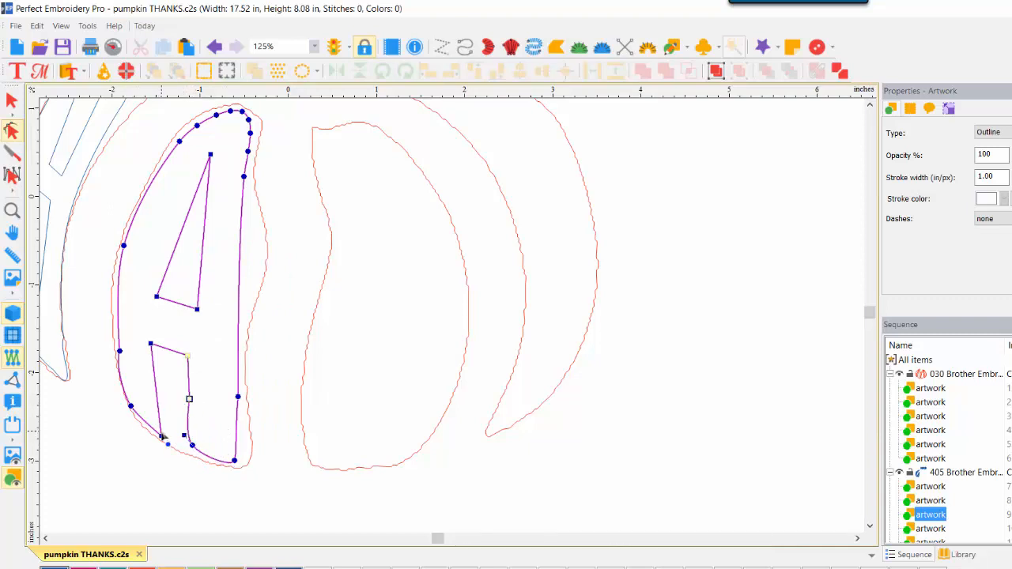
# Raise the left foot's inner corner slightly and delete the surplus point on the right leg's inner edge
pyautogui.moveTo(161, 437); pyautogui.dragTo(156, 429)
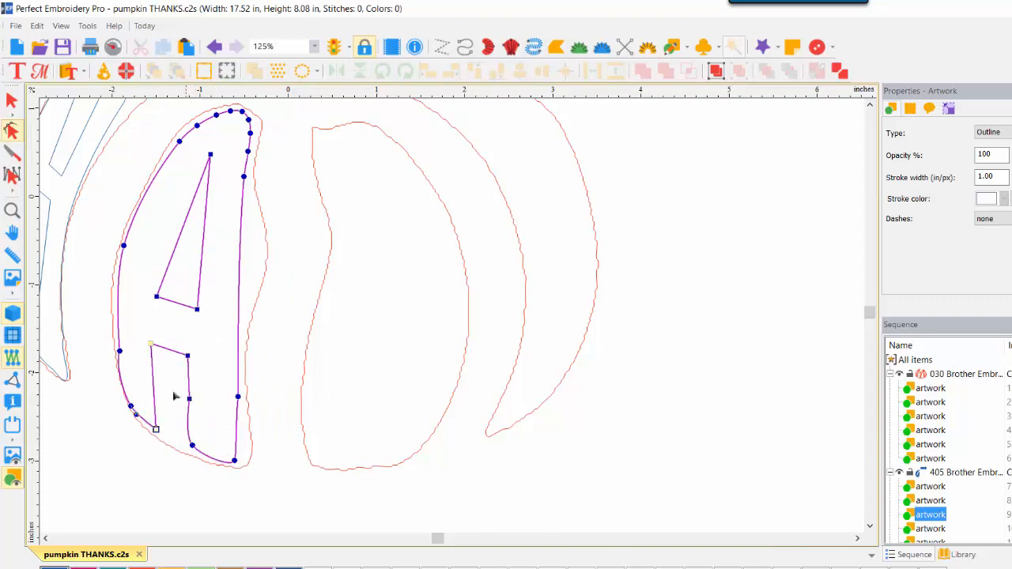
pyautogui.rightClick(190, 399)
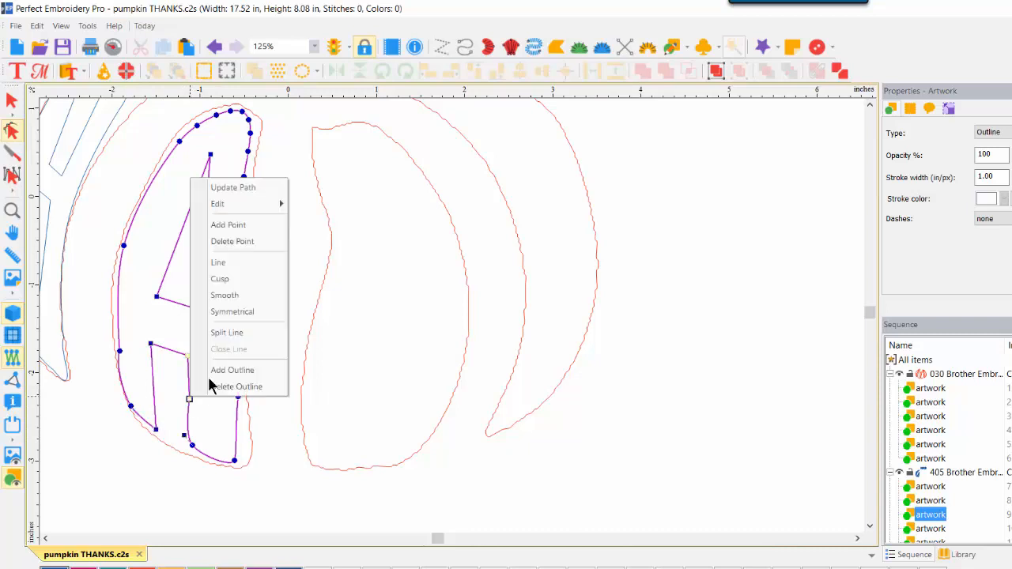
pyautogui.click(256, 239)
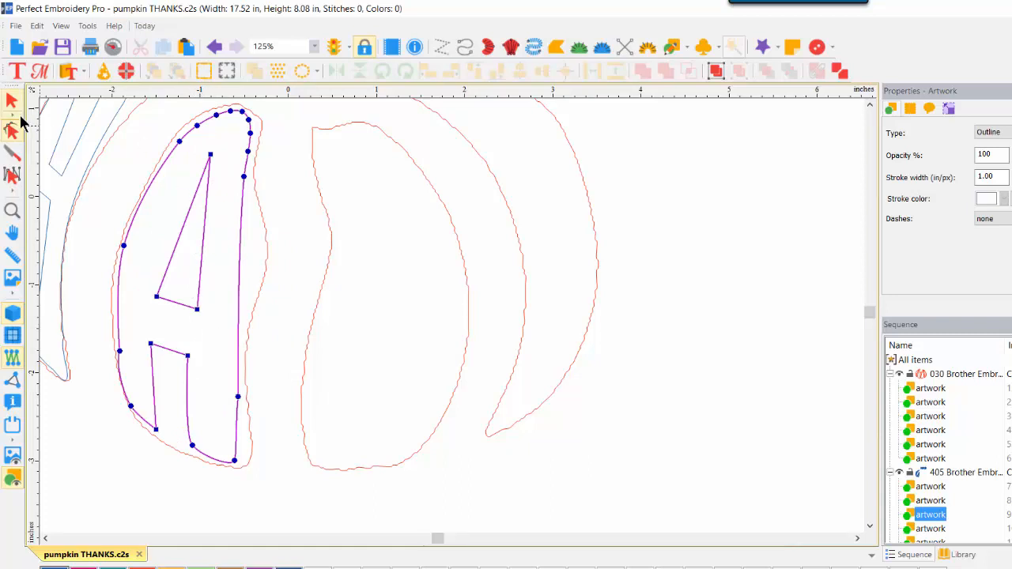
pyautogui.click(11, 209)
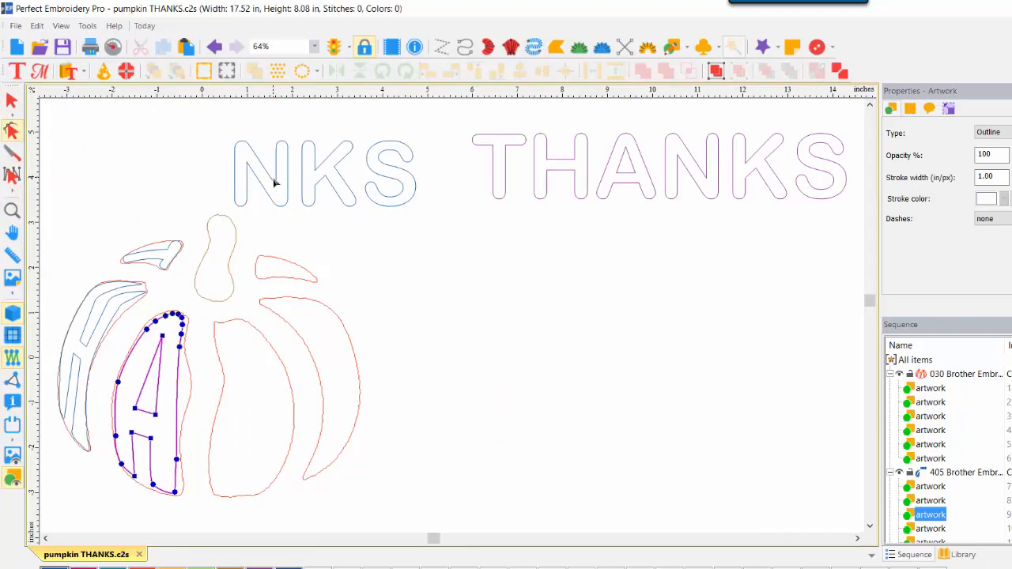
# Move the blue N into the segment beside the A, stretch it to the segment's height and tilt its stems
pyautogui.click(12, 100)
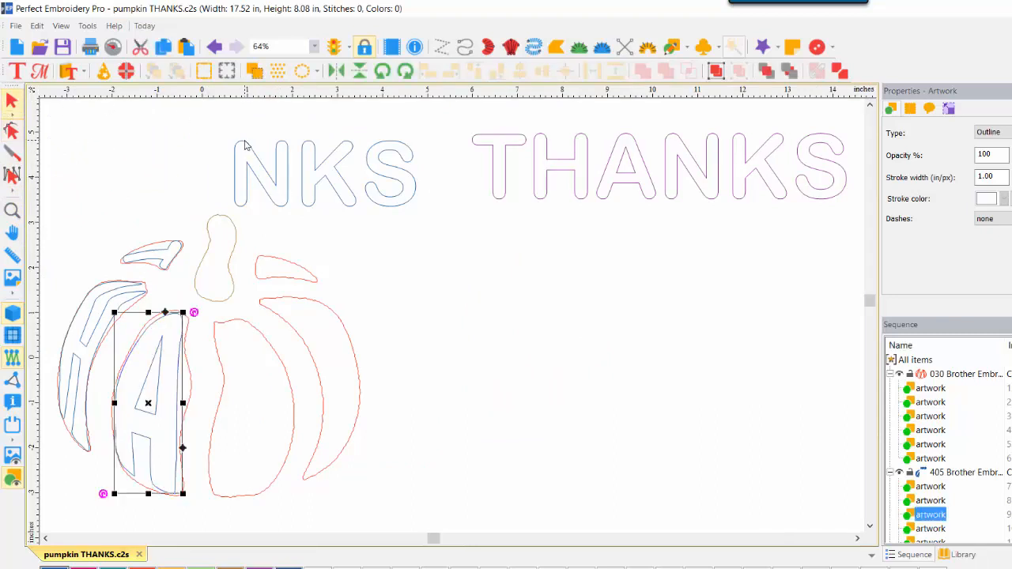
pyautogui.moveTo(245, 145); pyautogui.dragTo(253, 312)
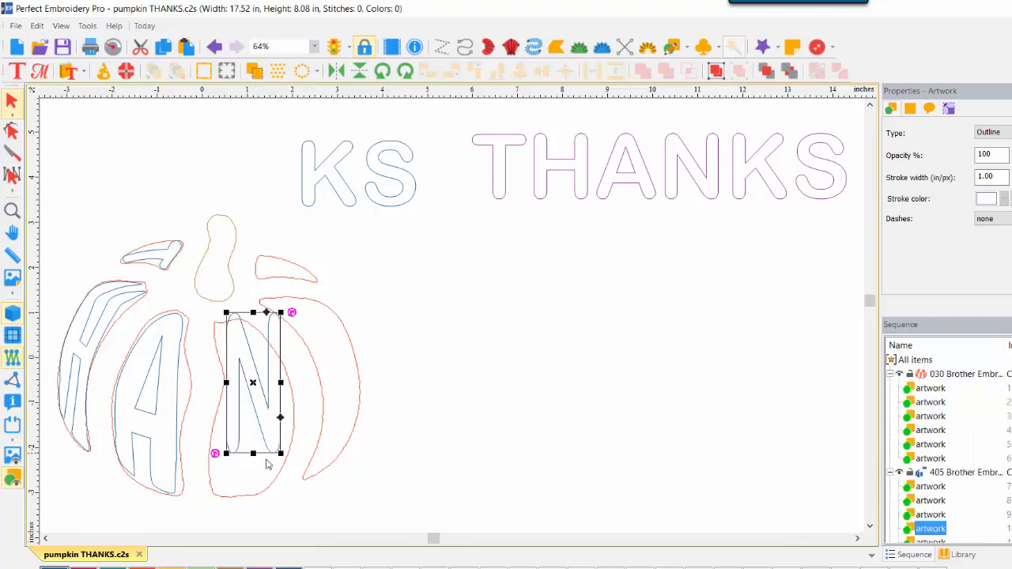
pyautogui.moveTo(252, 453); pyautogui.dragTo(251, 493)
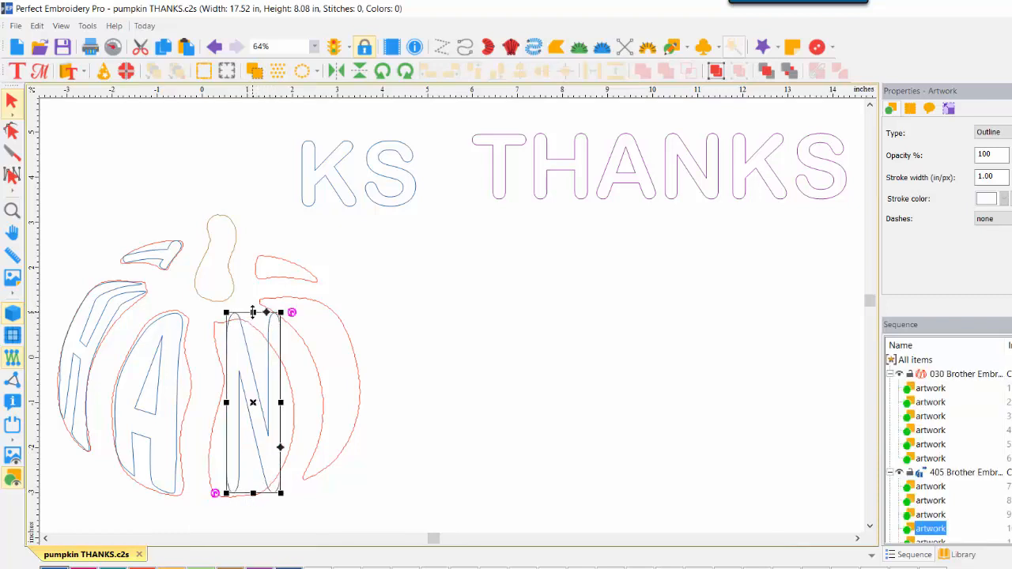
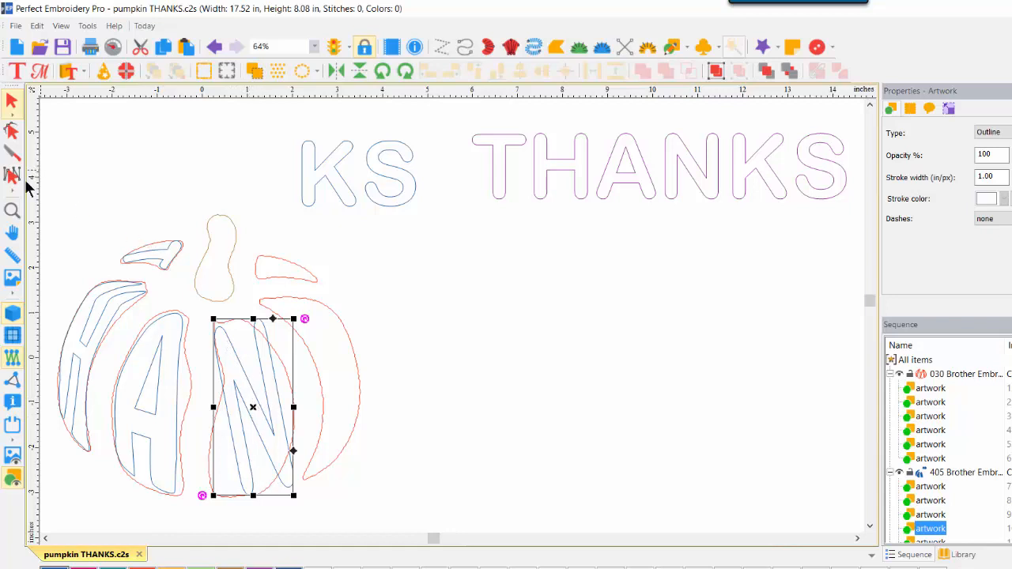
# Edit the N's points, shifting the left stem's top points slightly right and the right stem's top points left inside the segment
pyautogui.click(12, 210)
pyautogui.click(235, 412)
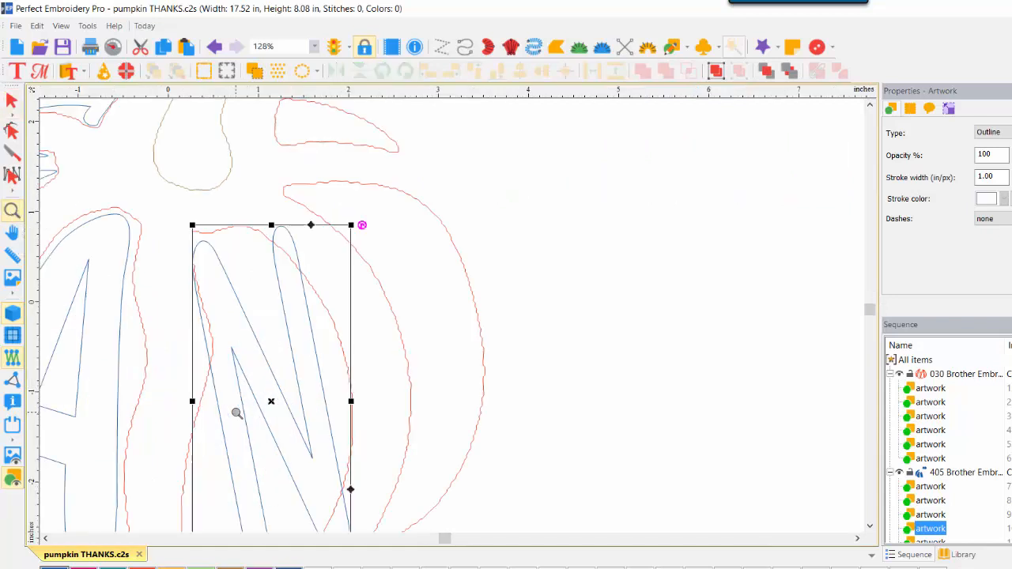
pyautogui.click(870, 527)
pyautogui.click(869, 527)
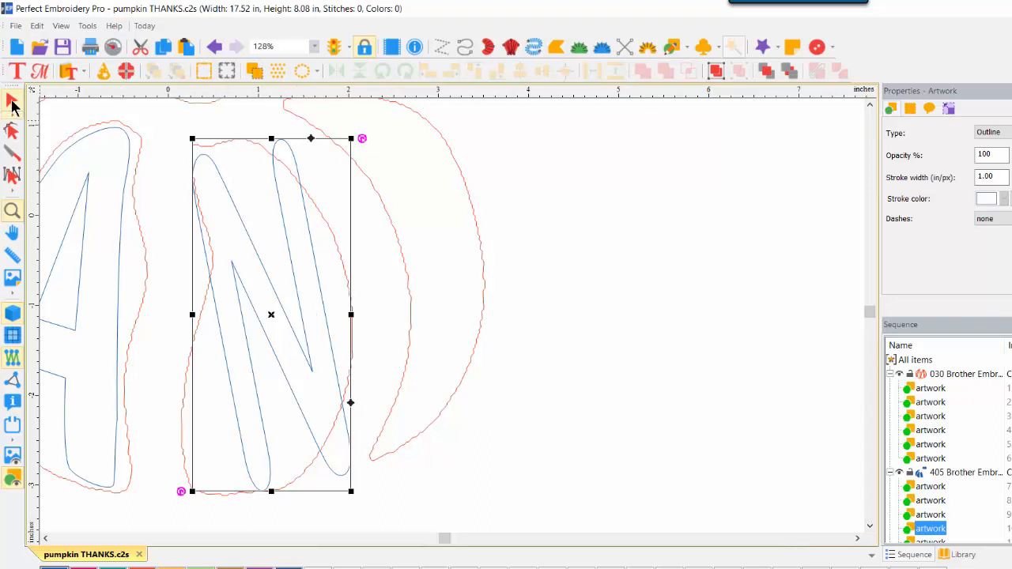
pyautogui.click(11, 132)
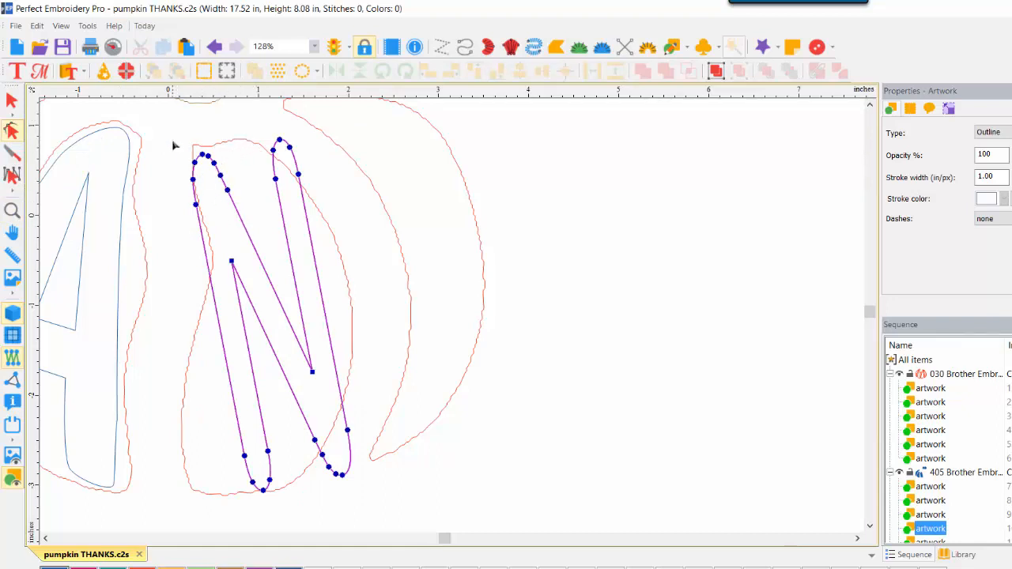
pyautogui.moveTo(174, 145); pyautogui.dragTo(234, 189)
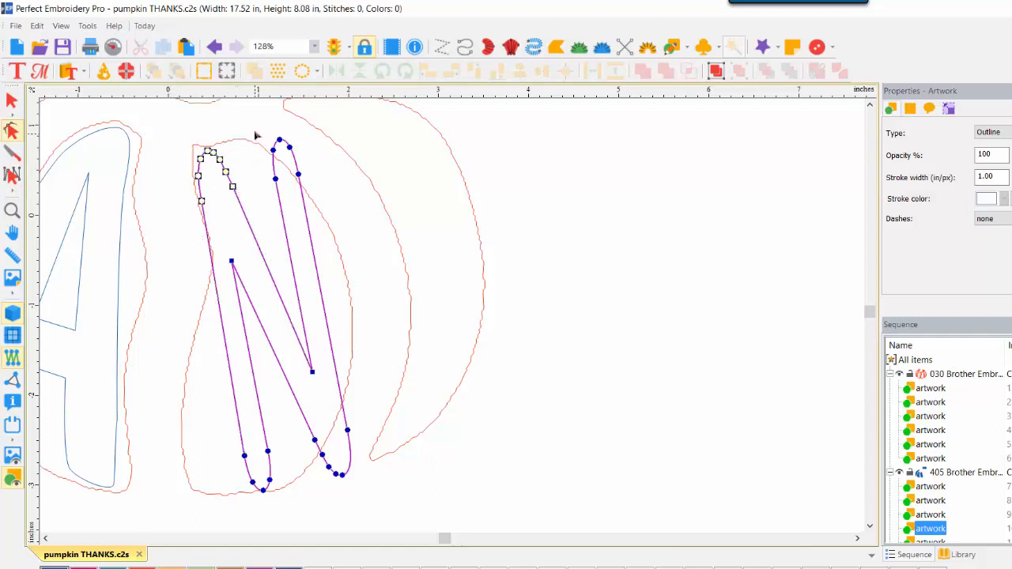
pyautogui.moveTo(255, 132)
pyautogui.mouseDown()
pyautogui.moveTo(266, 158)
pyautogui.moveTo(326, 207)
pyautogui.moveTo(291, 180)
pyautogui.moveTo(274, 183)
pyautogui.mouseUp()
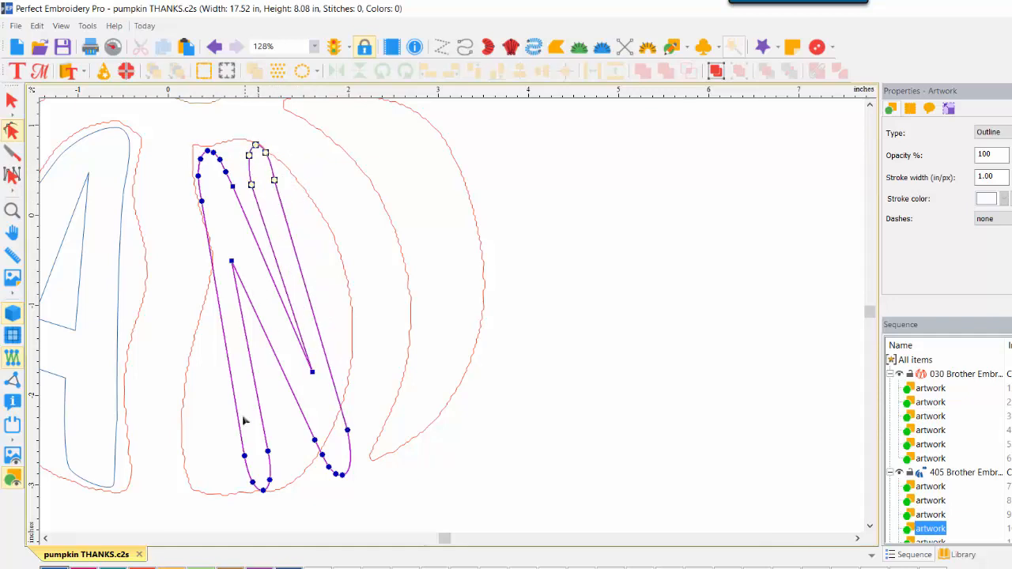
# Pull the N's left foot out to the segment edge and add a stem point bent inward to follow the segment's waist
pyautogui.moveTo(243, 456); pyautogui.dragTo(188, 449)
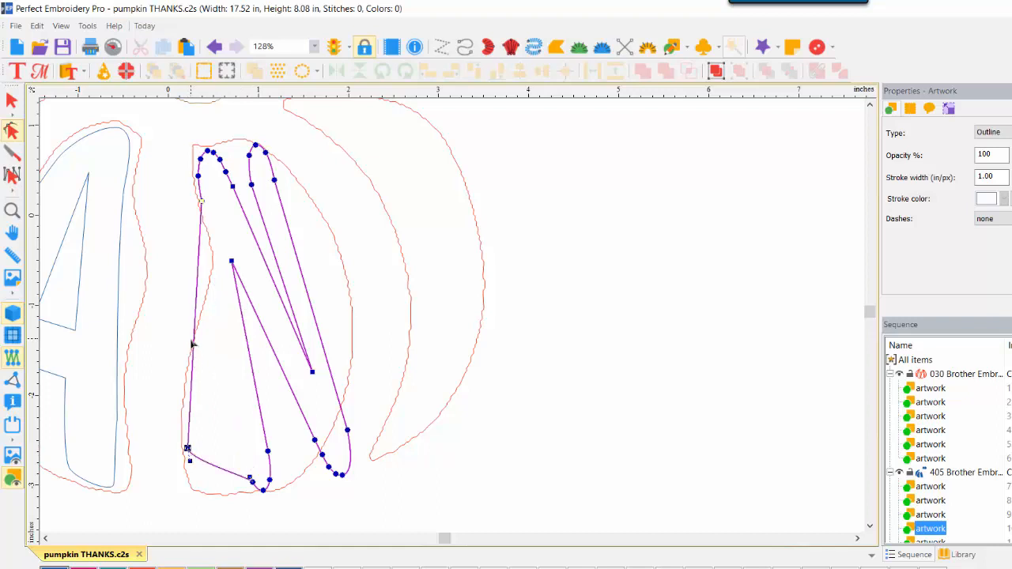
pyautogui.rightClick(197, 335)
pyautogui.click(213, 375)
pyautogui.moveTo(195, 329); pyautogui.dragTo(219, 294)
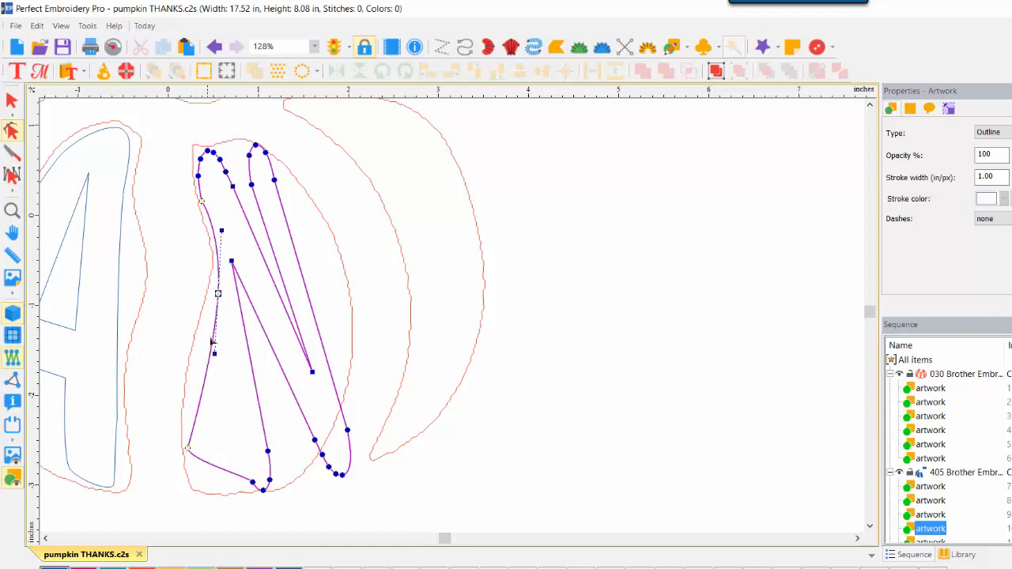
# Add a second point lower on the left stem, move it outward, and lower the foot's outer corner to the segment's base
pyautogui.rightClick(204, 388)
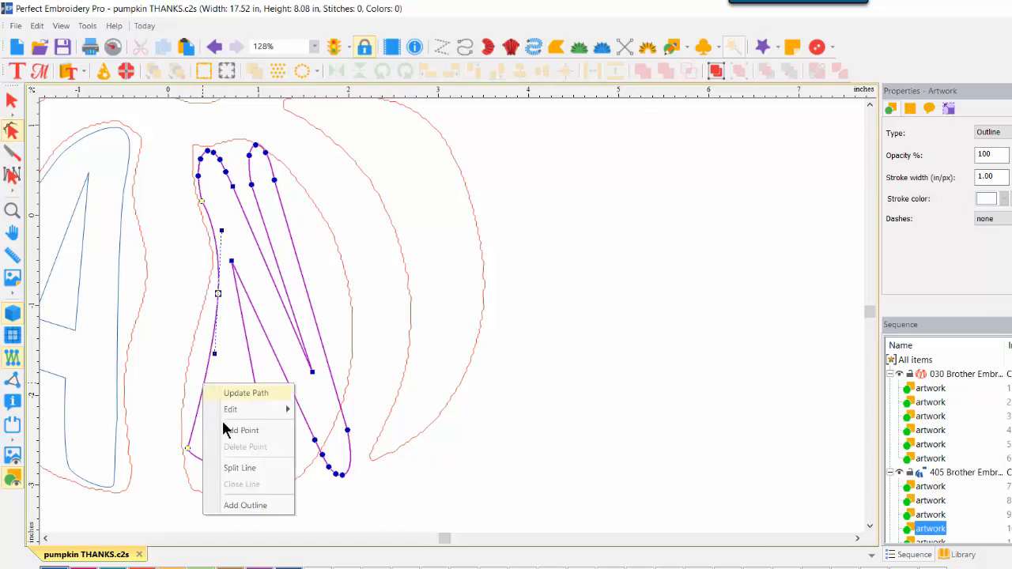
pyautogui.click(234, 429)
pyautogui.moveTo(205, 385); pyautogui.dragTo(193, 380)
pyautogui.moveTo(189, 449); pyautogui.dragTo(193, 481)
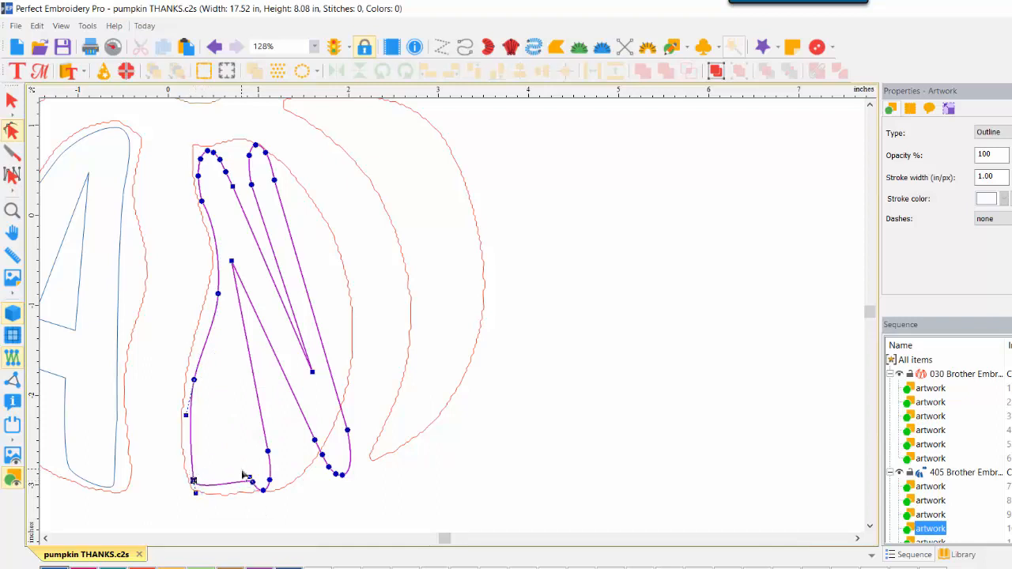
# Delete the surplus point under the left foot, level its base, nudge the waist point, and lower the N's lower inner corner
pyautogui.click(249, 477)
pyautogui.rightClick(251, 480)
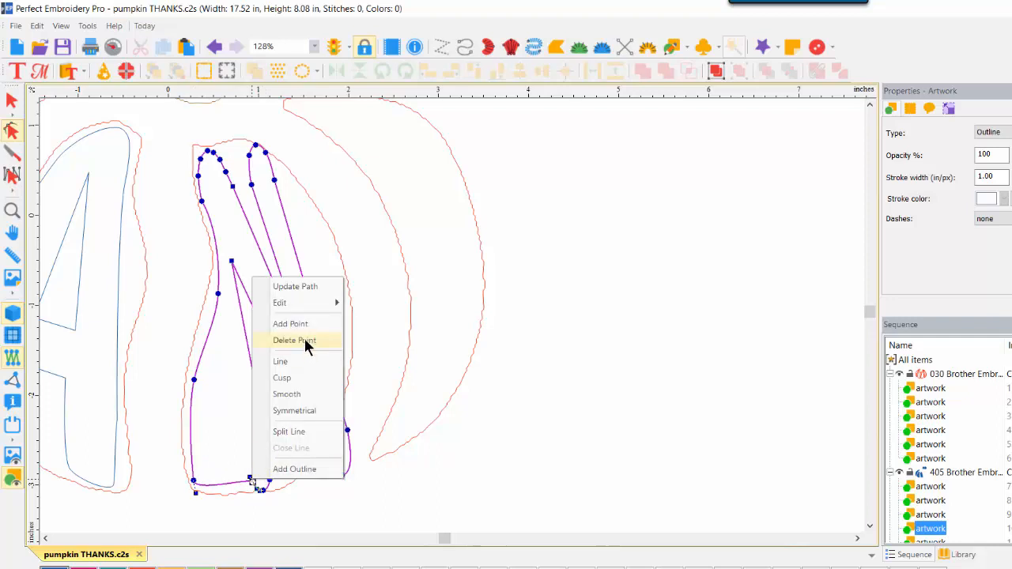
pyautogui.click(307, 341)
pyautogui.moveTo(263, 490); pyautogui.dragTo(258, 485)
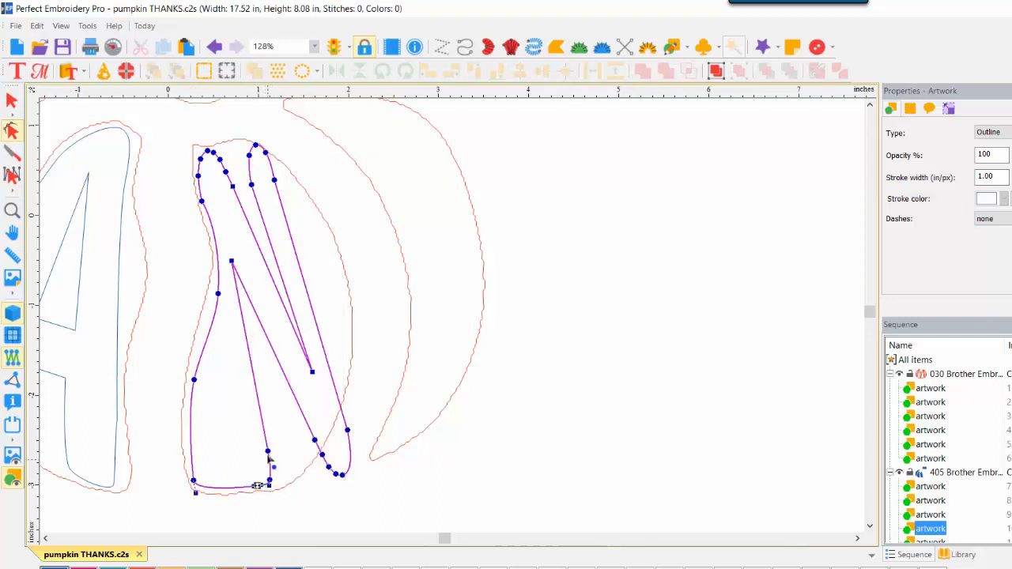
pyautogui.click(219, 294)
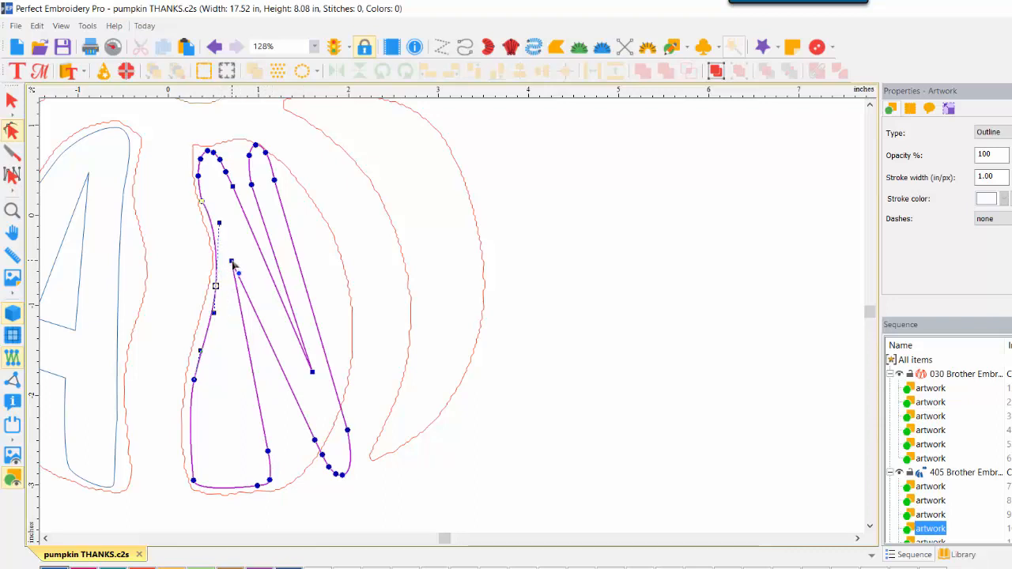
pyautogui.moveTo(233, 267); pyautogui.dragTo(252, 312)
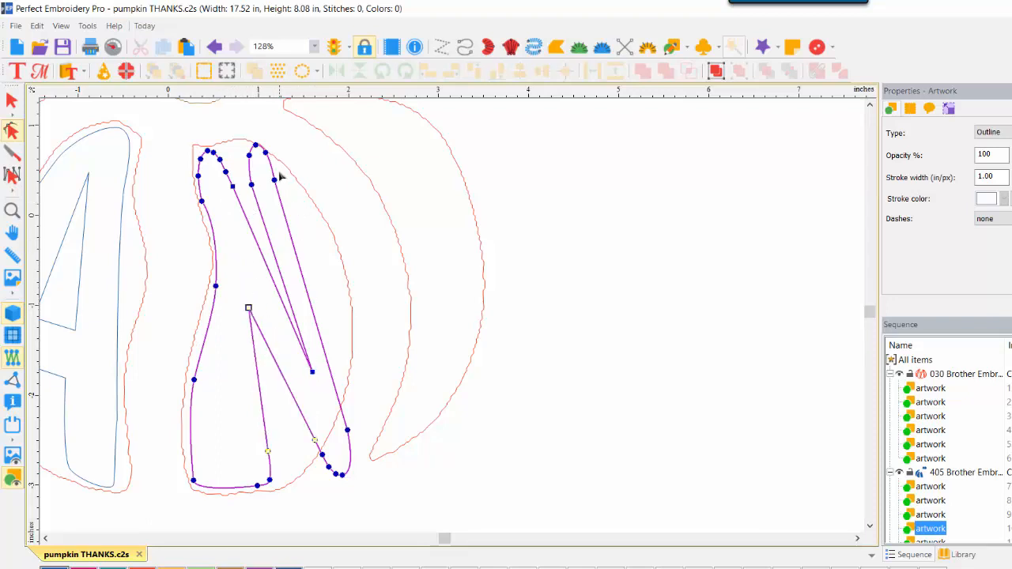
# Add a point on the right stem's outer edge, move it to the segment edge, then smooth the point above and move it outward
pyautogui.rightClick(296, 251)
pyautogui.click(349, 298)
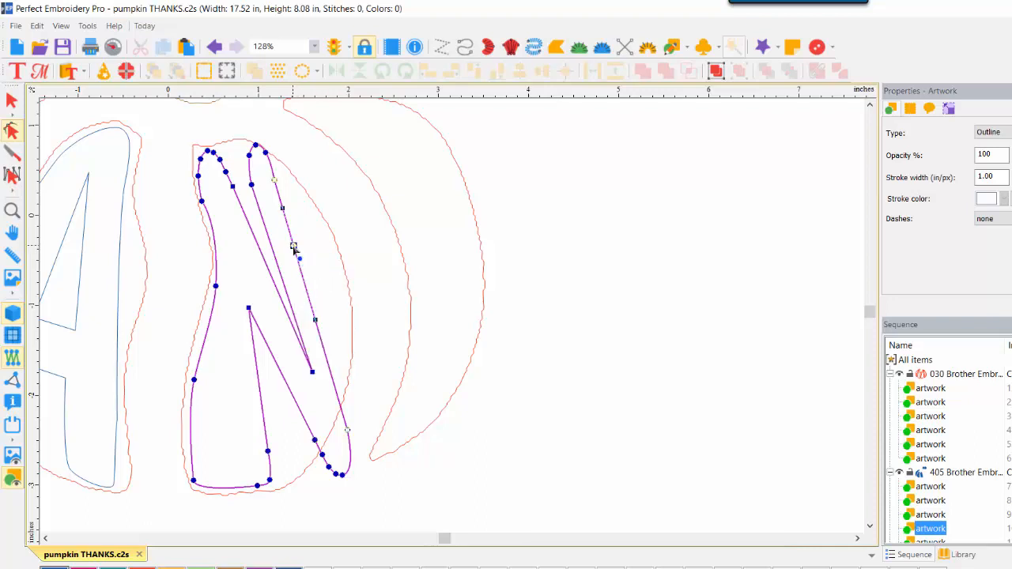
pyautogui.moveTo(293, 247); pyautogui.dragTo(325, 245)
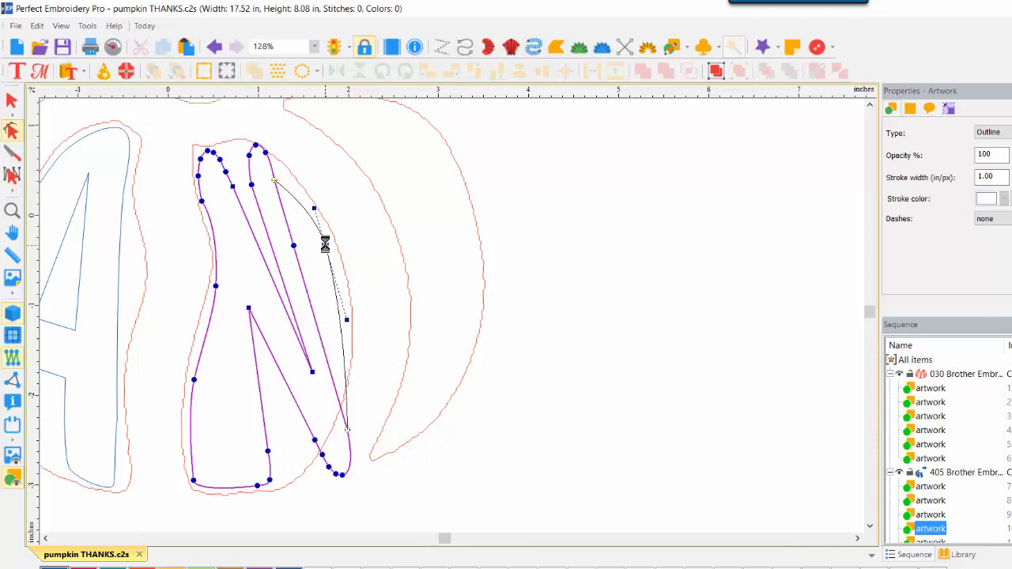
pyautogui.rightClick(275, 180)
pyautogui.click(309, 296)
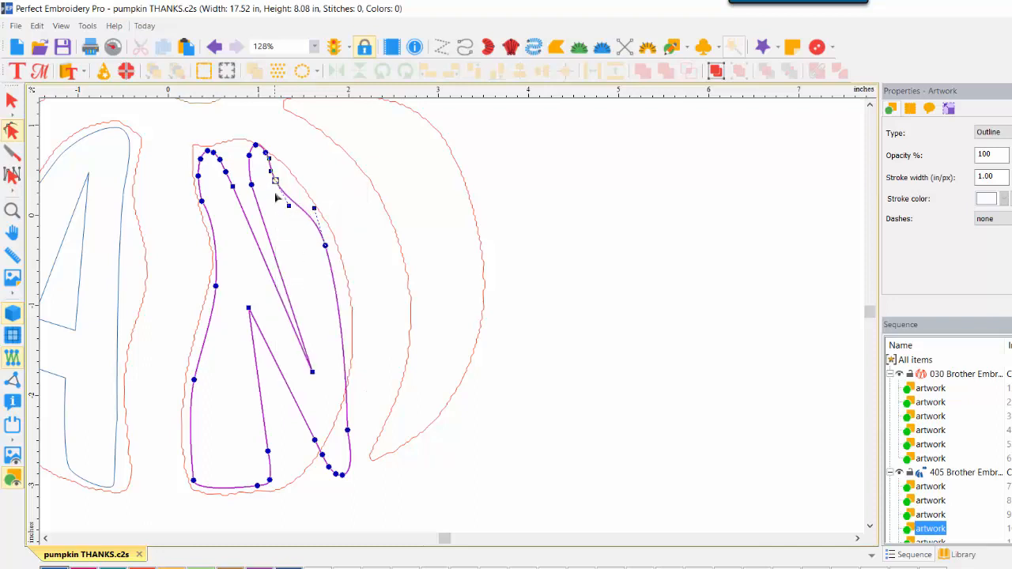
pyautogui.moveTo(275, 180); pyautogui.dragTo(294, 185)
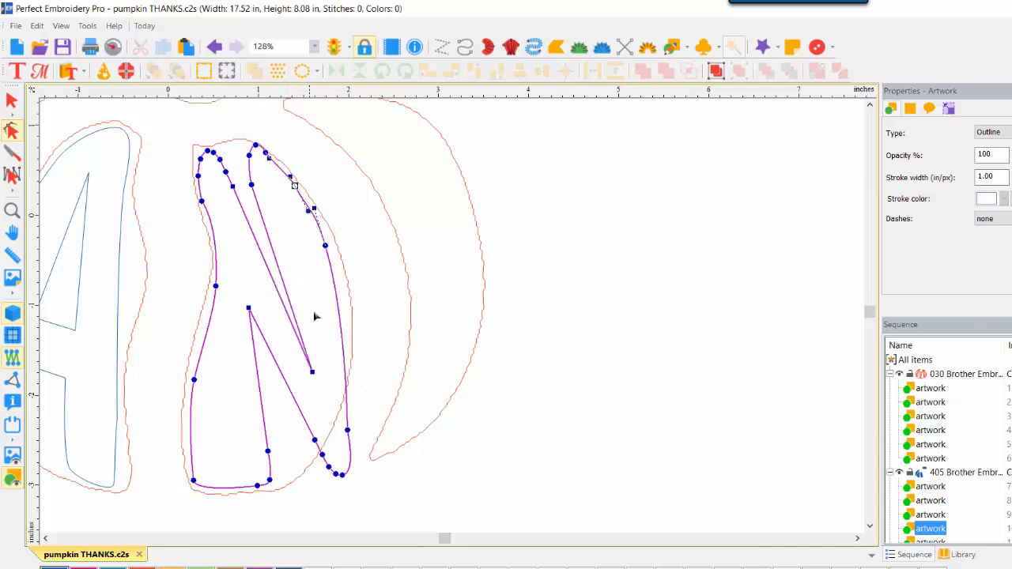
# Move the two points above the N's lower right tip upward and delete the surplus points around the tip
pyautogui.moveTo(315, 440); pyautogui.dragTo(291, 399)
pyautogui.moveTo(348, 432); pyautogui.dragTo(342, 349)
pyautogui.moveTo(307, 440); pyautogui.dragTo(355, 491)
pyautogui.rightClick(338, 477)
pyautogui.click(394, 378)
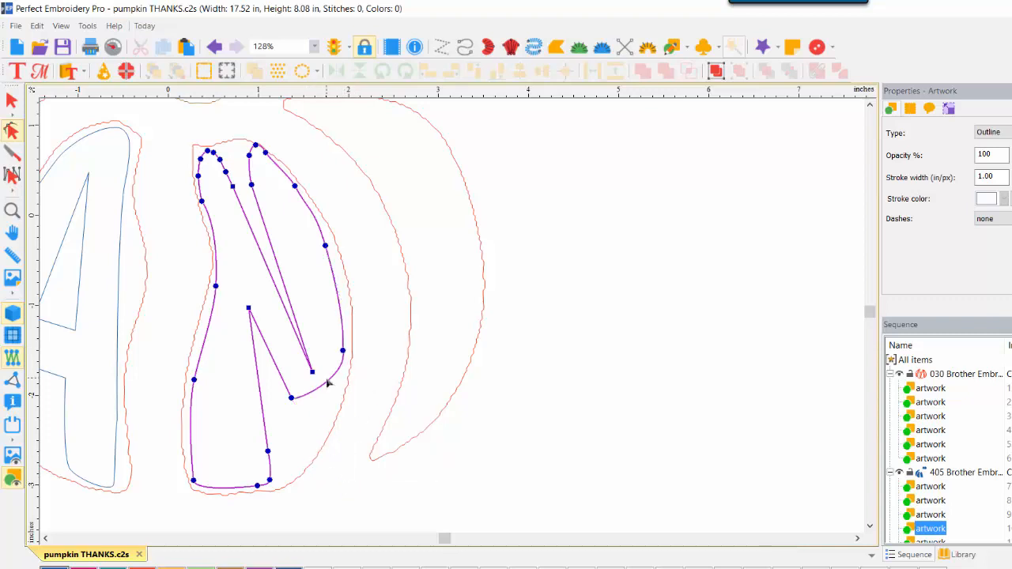
# Add a point on the shortened tip, pull it down to the segment's lower edge, and convert it to a line point
pyautogui.rightClick(319, 385)
pyautogui.click(344, 435)
pyautogui.moveTo(320, 386); pyautogui.dragTo(314, 455)
pyautogui.rightClick(313, 457)
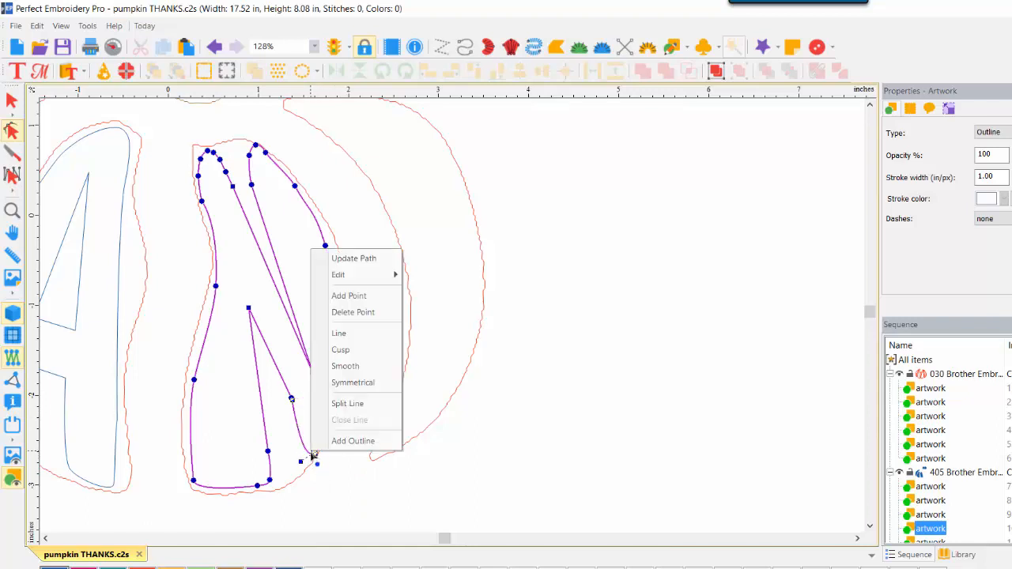
pyautogui.click(343, 334)
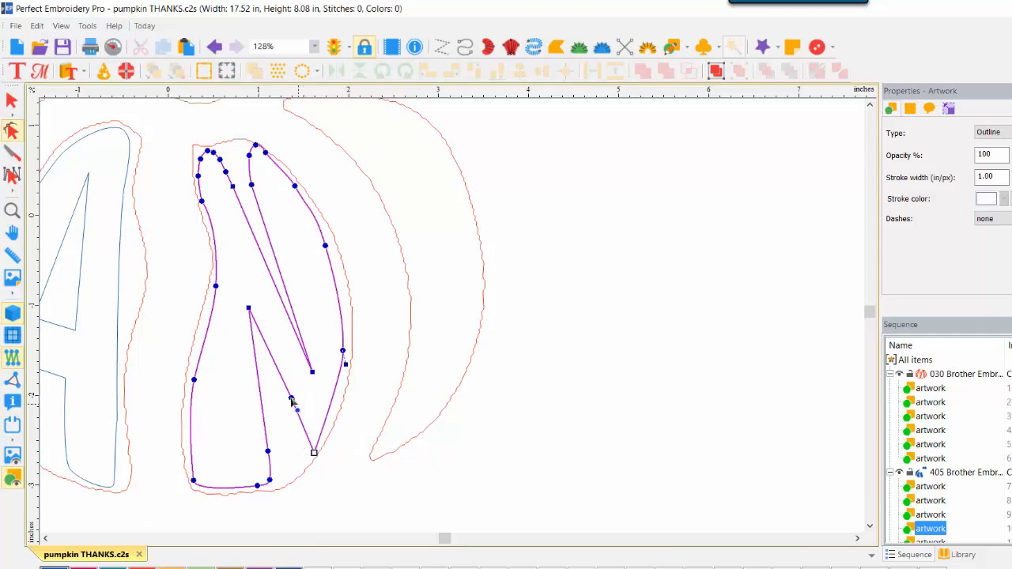
# Adjust the points beside the diagonal, nudge the right side's lower point outward, and add another below it along the segment edge
pyautogui.moveTo(312, 373); pyautogui.dragTo(284, 406)
pyautogui.moveTo(343, 350); pyautogui.dragTo(346, 348)
pyautogui.rightClick(331, 409)
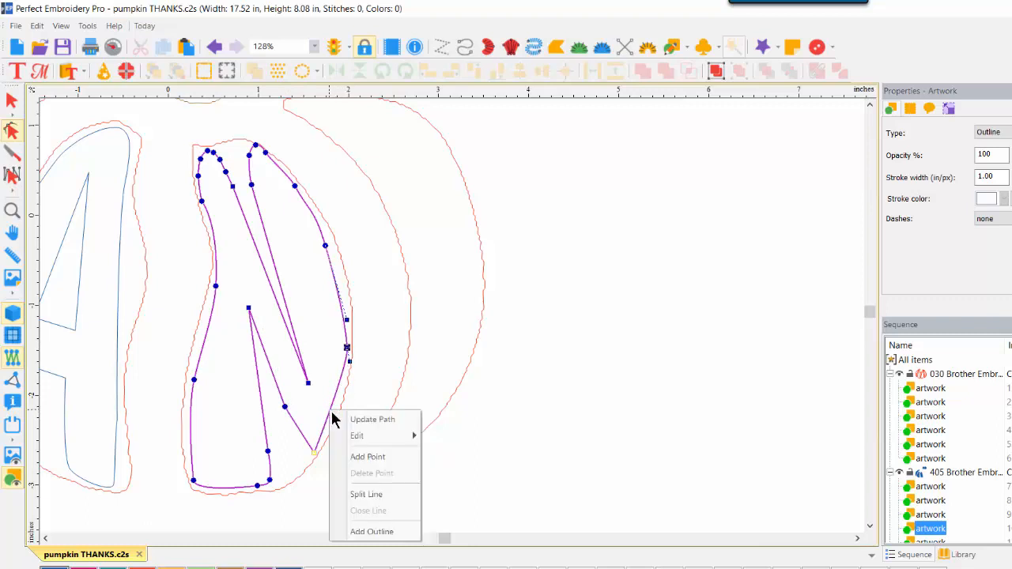
pyautogui.click(370, 458)
pyautogui.moveTo(331, 409); pyautogui.dragTo(333, 408)
# Smooth and slightly raise the lower right tip, then shift the left foot's inner points left to narrow the foot
pyautogui.rightClick(315, 456)
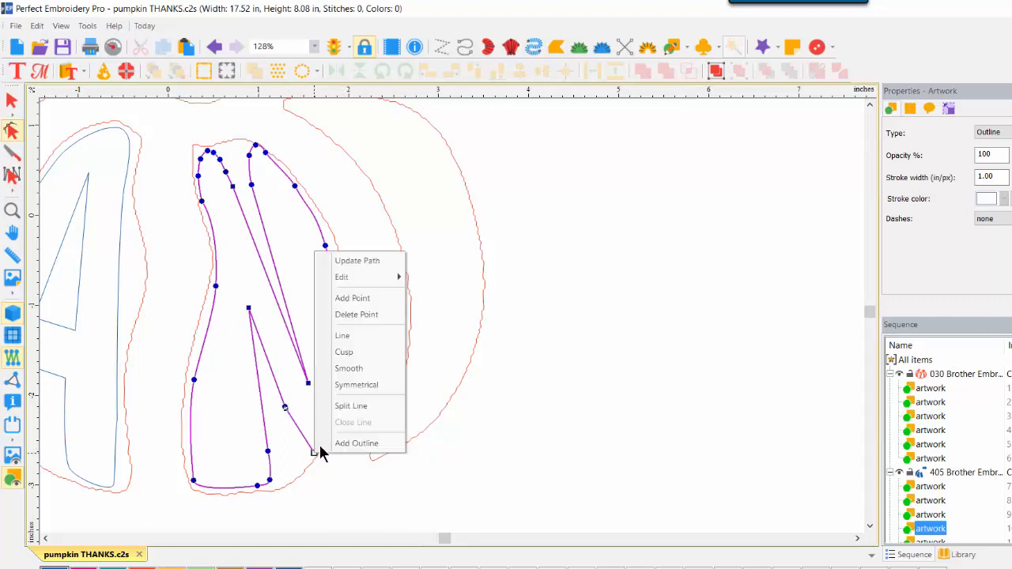
pyautogui.click(371, 367)
pyautogui.moveTo(314, 453); pyautogui.dragTo(312, 447)
pyautogui.moveTo(242, 417)
pyautogui.mouseDown()
pyautogui.moveTo(257, 465)
pyautogui.moveTo(293, 509)
pyautogui.moveTo(264, 482)
pyautogui.moveTo(247, 484)
pyautogui.mouseUp()
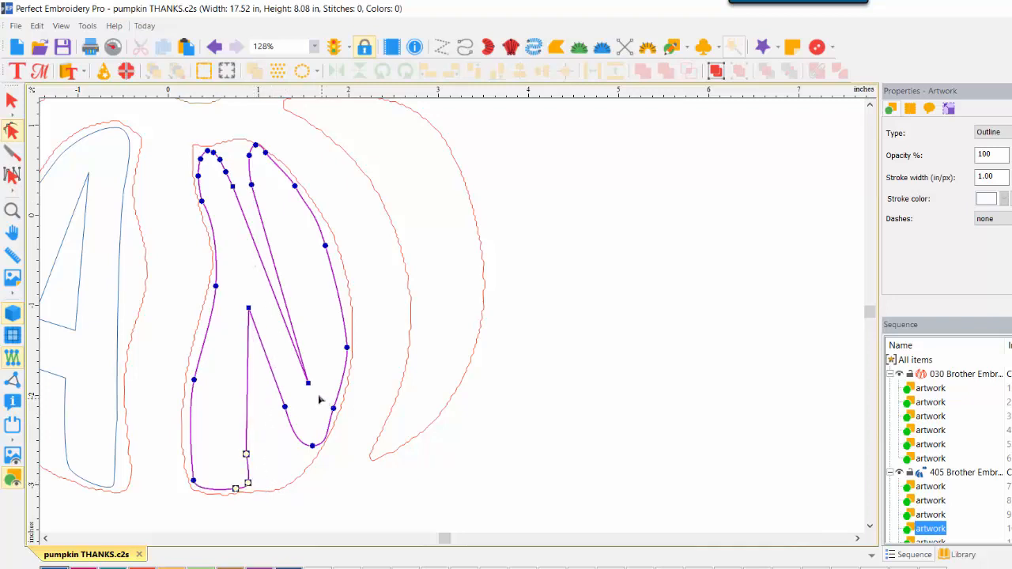
# Raise the N's upper inner corner, add a point on the right stem's inner edge, and bow that edge outward
pyautogui.moveTo(308, 383); pyautogui.dragTo(293, 319)
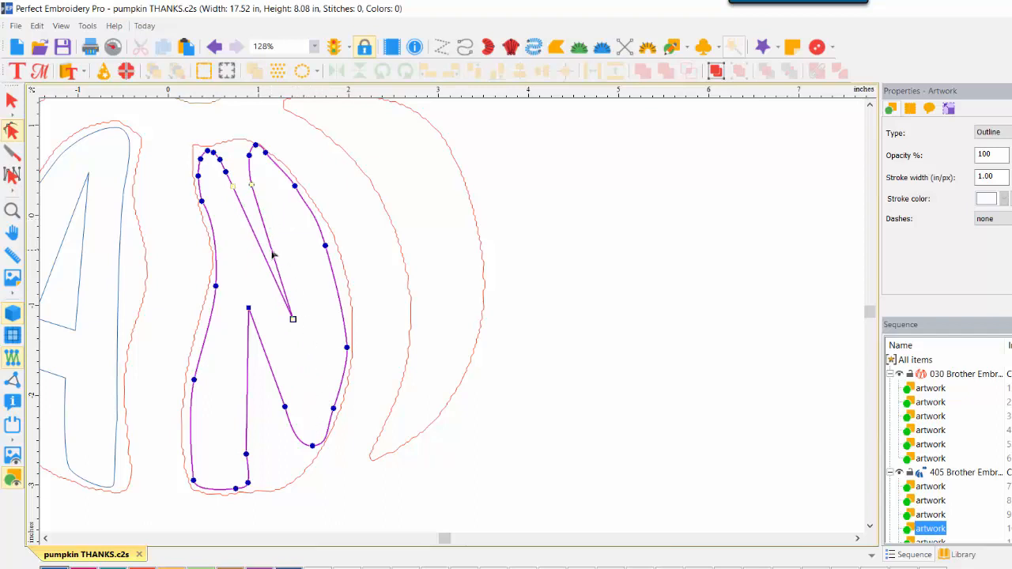
pyautogui.rightClick(272, 252)
pyautogui.click(313, 296)
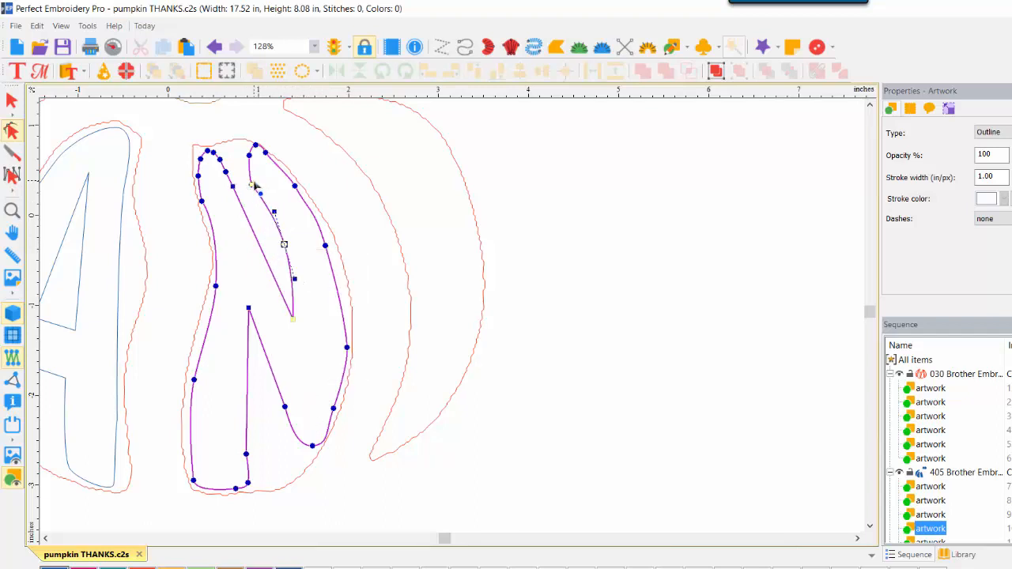
pyautogui.moveTo(251, 185); pyautogui.dragTo(258, 180)
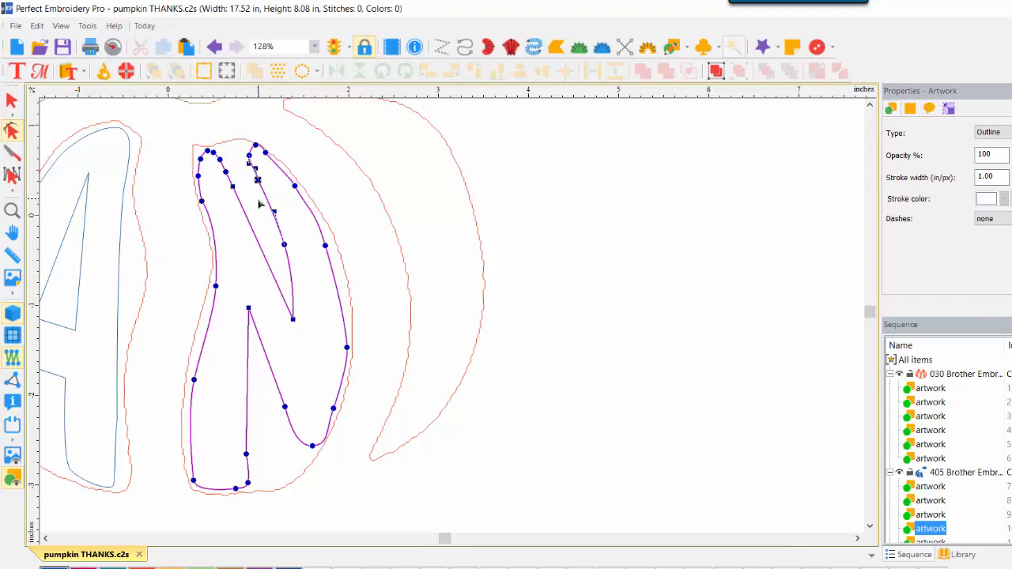
# Smooth the two opposite points midway down the N's right stem
pyautogui.moveTo(257, 198); pyautogui.dragTo(390, 296)
pyautogui.rightClick(326, 247)
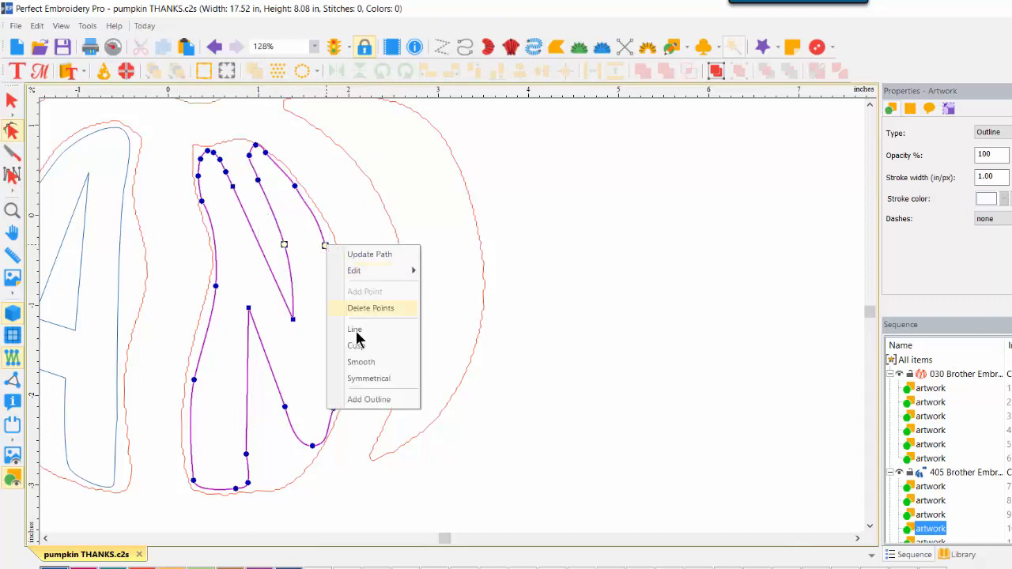
pyautogui.click(361, 361)
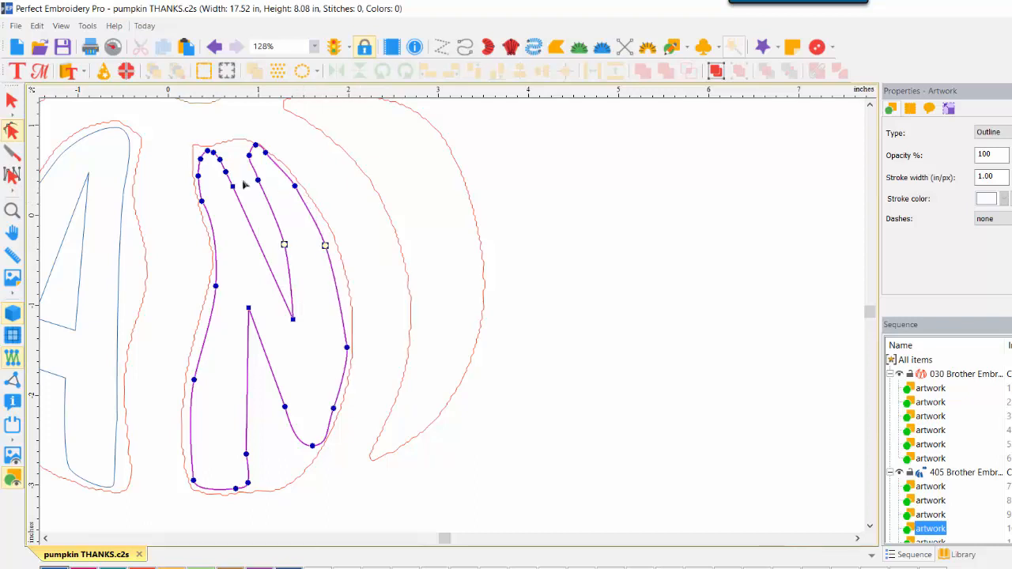
# Smooth all the points around the tops of both of the N's stems
pyautogui.moveTo(167, 127); pyautogui.dragTo(322, 207)
pyautogui.moveTo(154, 130); pyautogui.dragTo(298, 207)
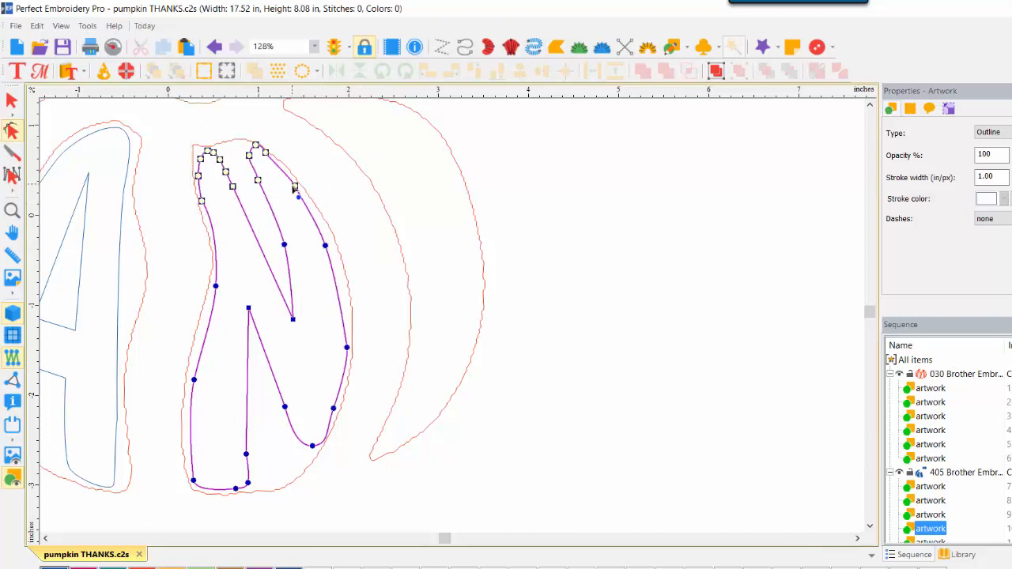
pyautogui.rightClick(294, 188)
pyautogui.click(324, 298)
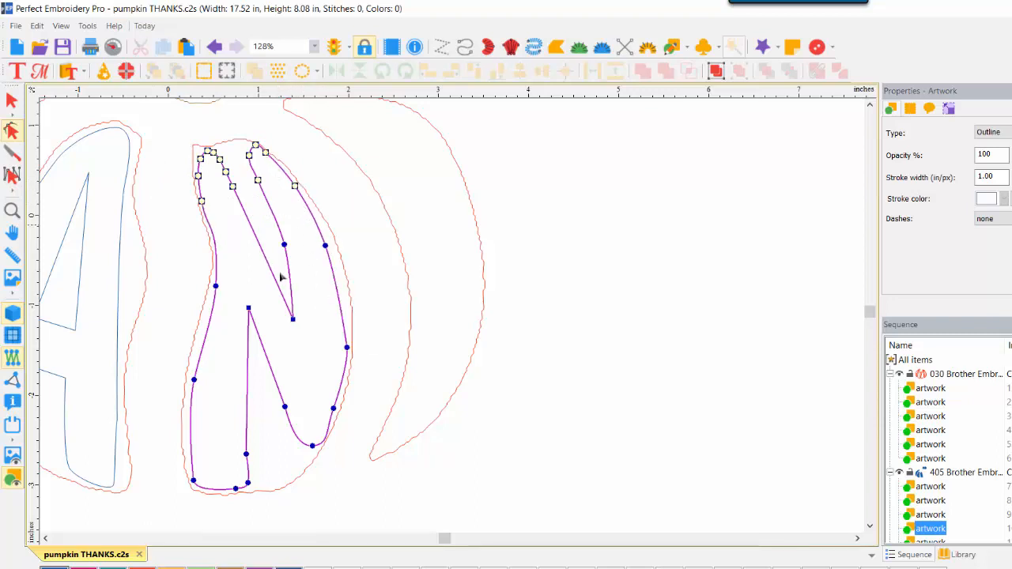
# Smooth the points along the lower half of the N's left edge and around its lower right tip
pyautogui.moveTo(163, 274); pyautogui.dragTo(230, 520)
pyautogui.rightClick(193, 483)
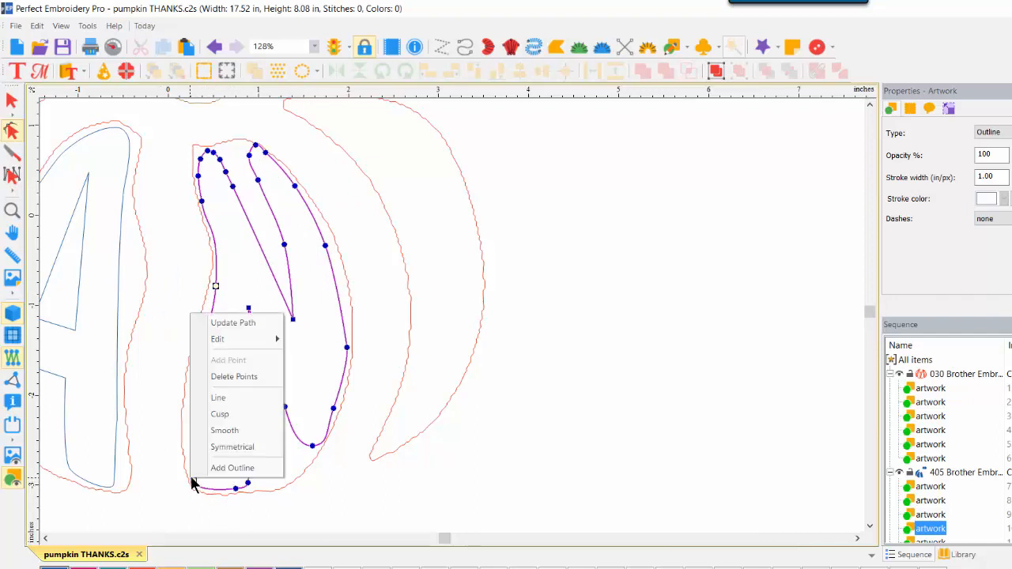
pyautogui.click(238, 439)
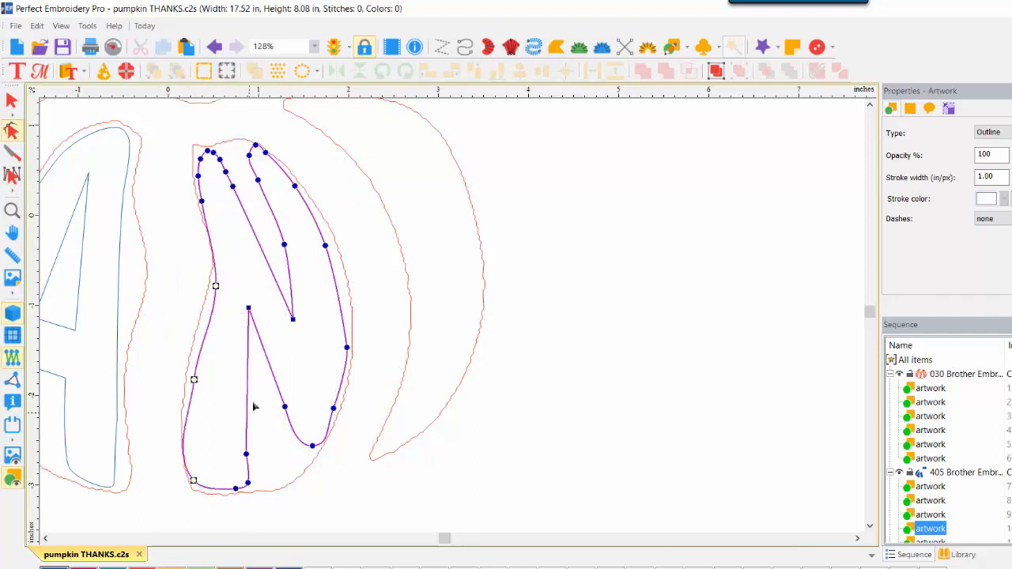
pyautogui.moveTo(267, 386); pyautogui.dragTo(360, 458)
pyautogui.rightClick(333, 409)
pyautogui.click(373, 535)
# Smooth the inner corner points of the N's left foot, then nudge its lower left and inner edge points slightly right and up
pyautogui.moveTo(208, 433); pyautogui.dragTo(274, 500)
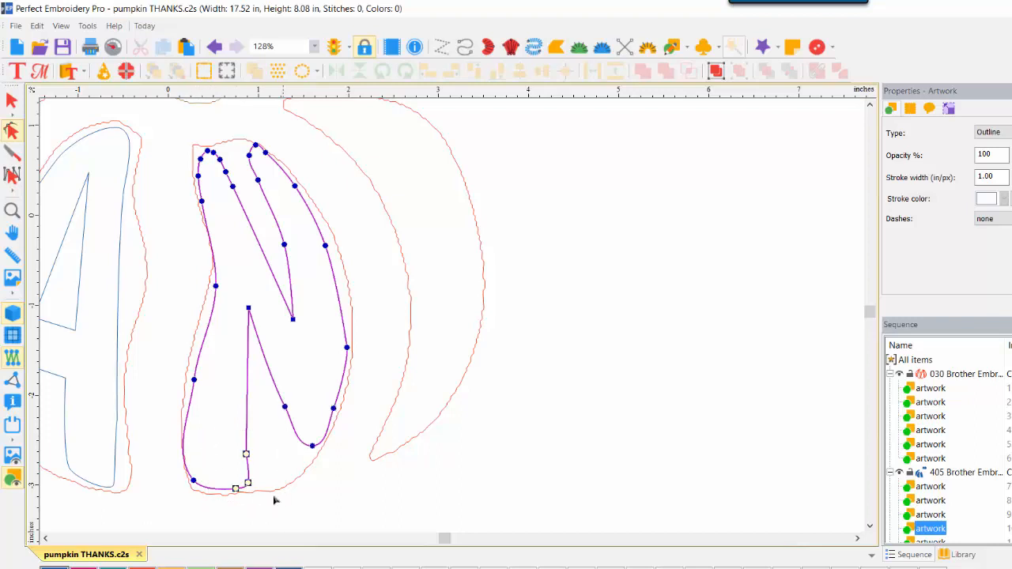
pyautogui.rightClick(246, 455)
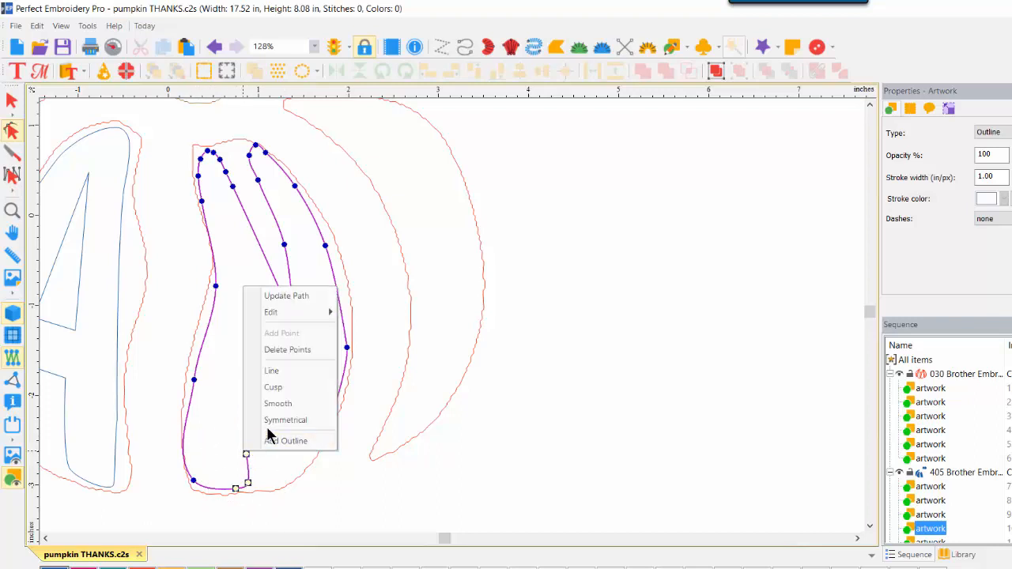
pyautogui.click(272, 411)
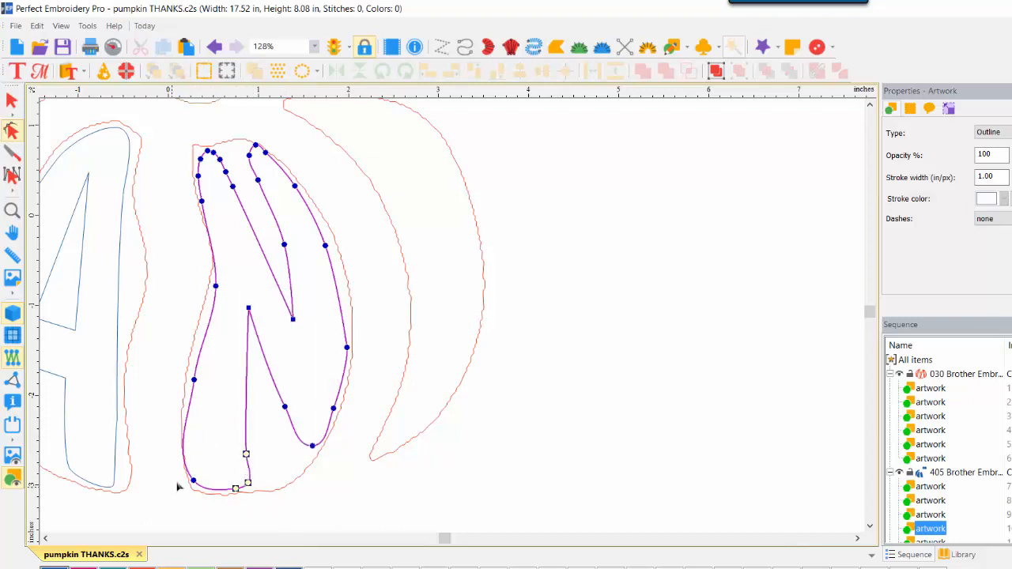
pyautogui.moveTo(194, 481); pyautogui.dragTo(197, 479)
pyautogui.moveTo(246, 453); pyautogui.dragTo(252, 450)
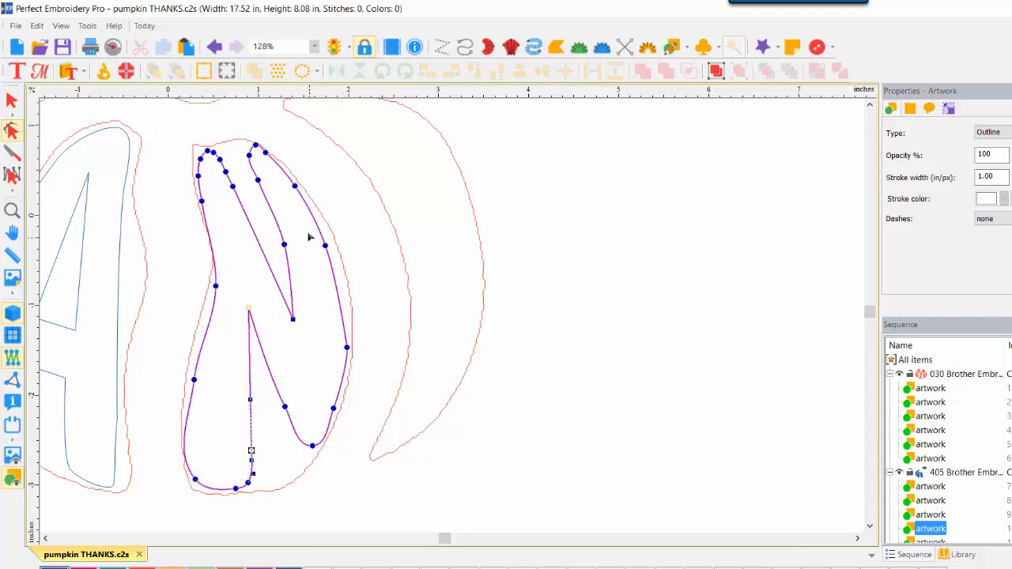
# Shift the top of the N's right stem left, lower its inner V point, and add a point on the stem's outer edge
pyautogui.click(246, 143)
pyautogui.moveTo(248, 154); pyautogui.dragTo(241, 155)
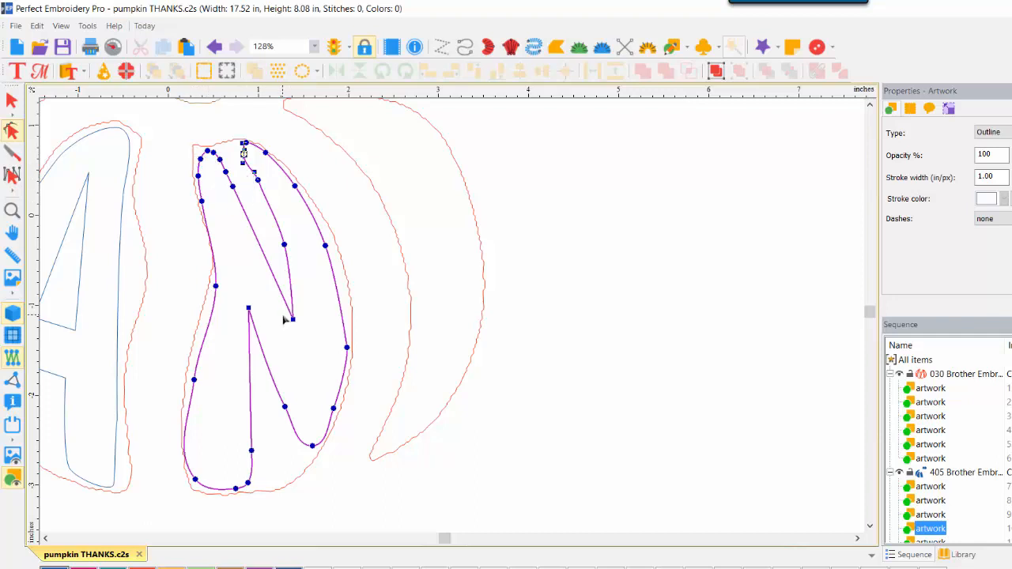
pyautogui.moveTo(292, 320); pyautogui.dragTo(298, 329)
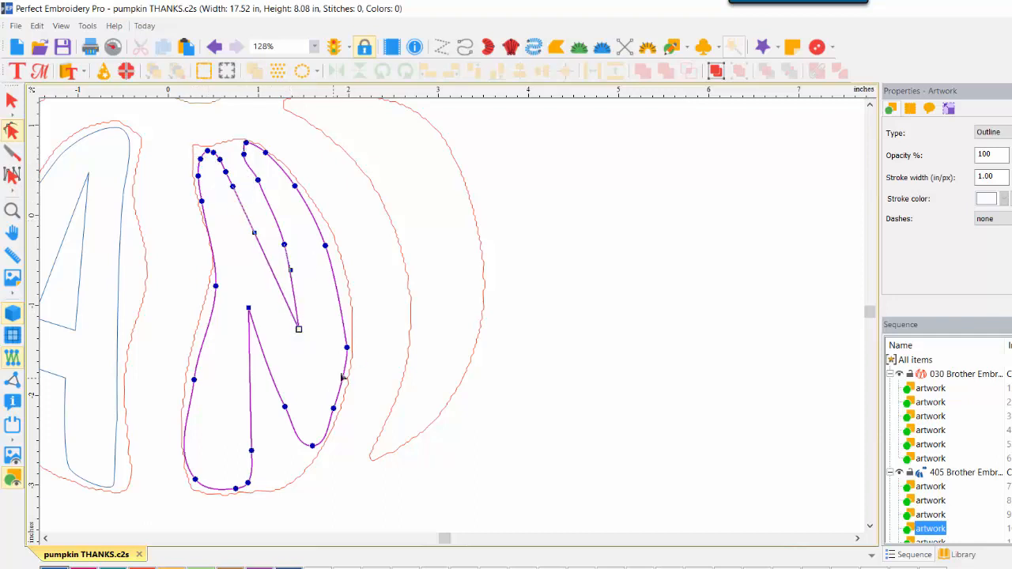
pyautogui.rightClick(338, 297)
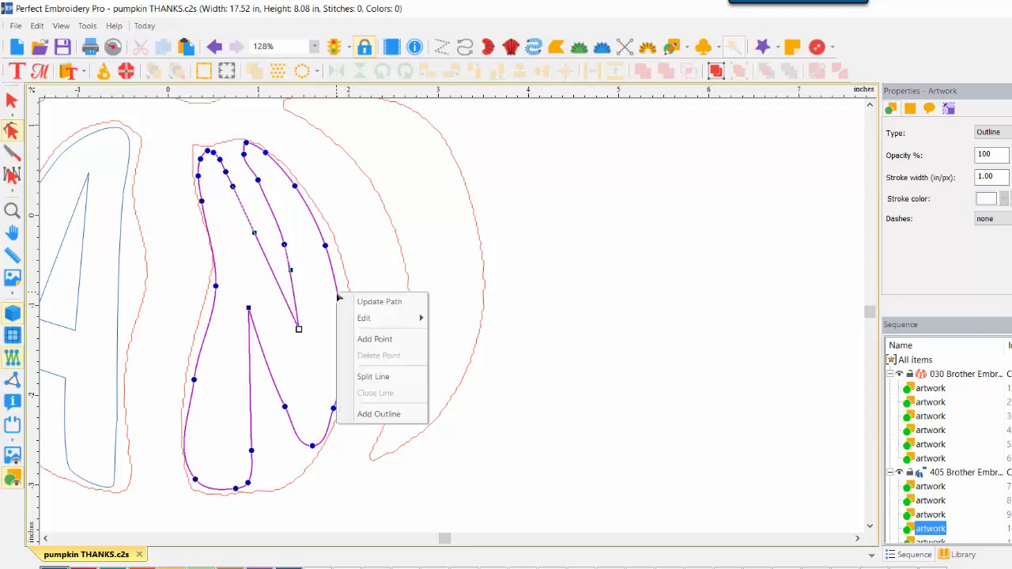
pyautogui.click(364, 339)
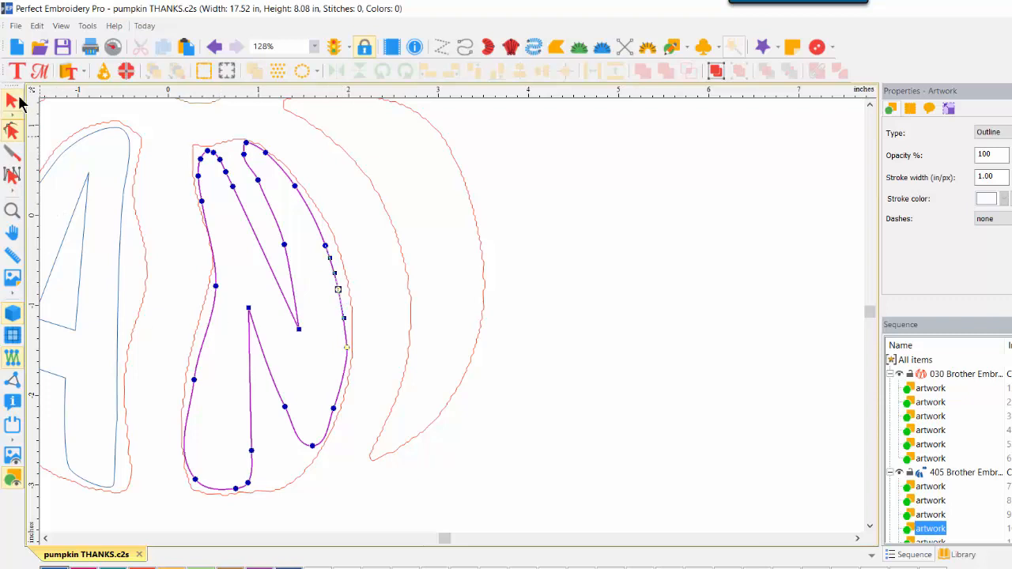
# Move the letter K onto the rightmost large pumpkin segment and stretch it to the segment's height
pyautogui.doubleClick(12, 213)
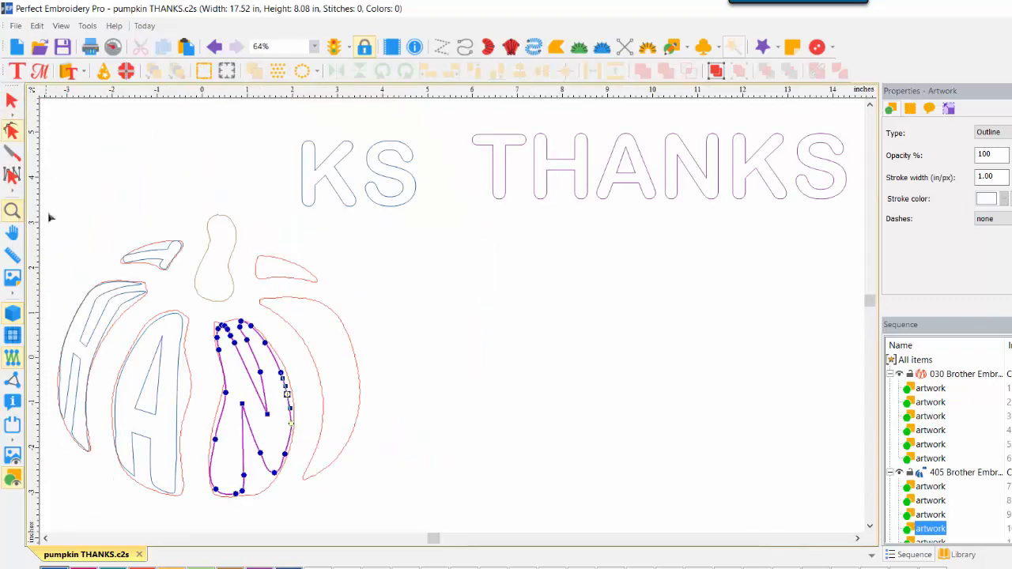
pyautogui.click(12, 102)
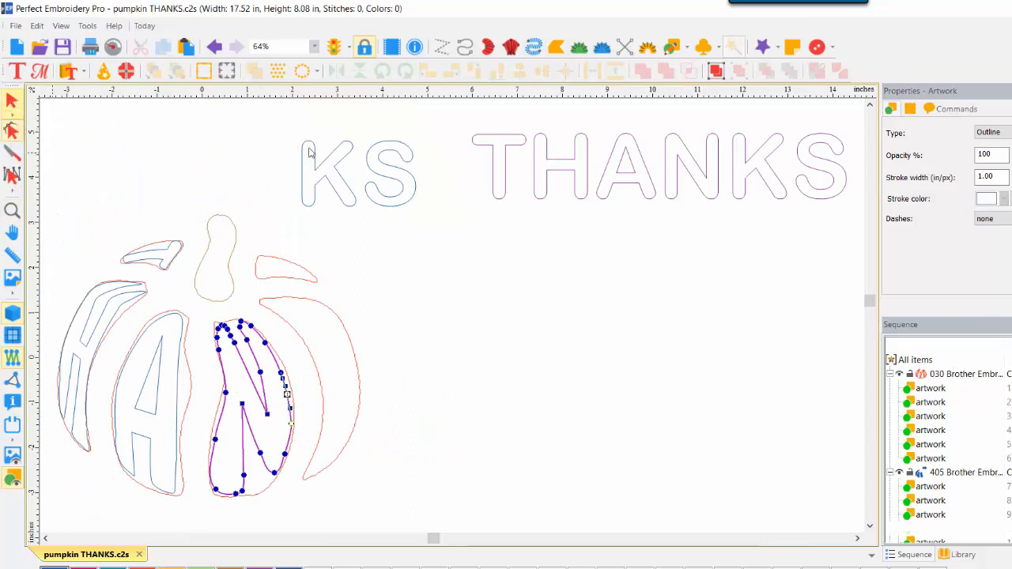
pyautogui.moveTo(318, 164); pyautogui.dragTo(362, 309)
pyautogui.moveTo(352, 385); pyautogui.dragTo(335, 296)
pyautogui.moveTo(338, 406); pyautogui.dragTo(342, 478)
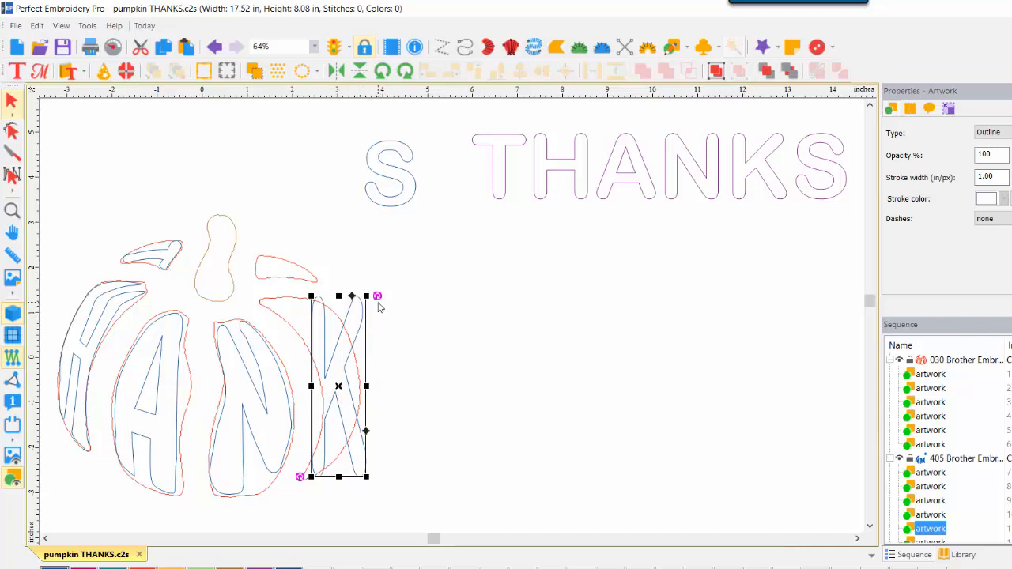
# Rotate the K counterclockwise to follow the segment's lean and shift it slightly up and left
pyautogui.moveTo(377, 297); pyautogui.dragTo(352, 282)
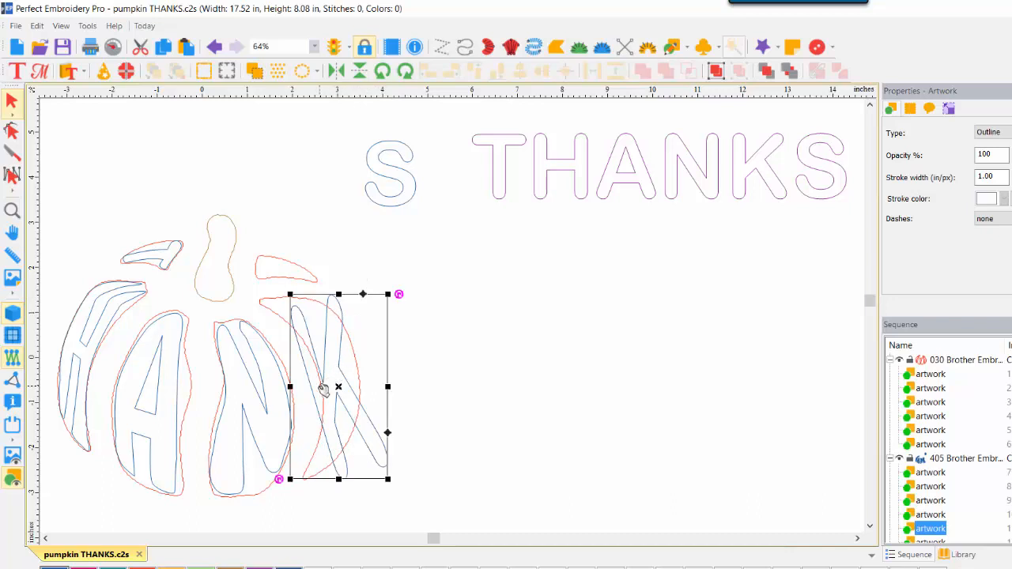
pyautogui.click(334, 376)
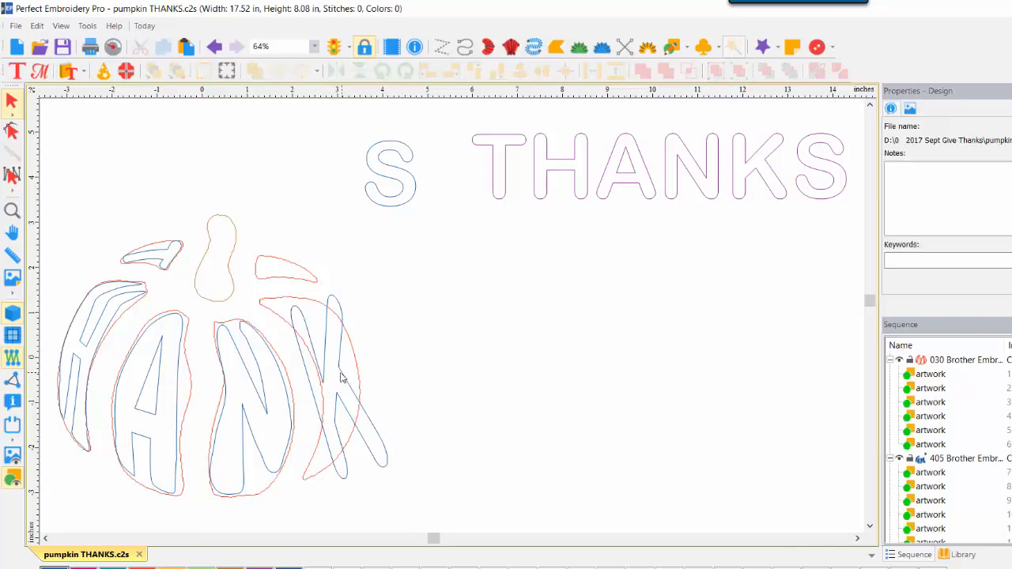
pyautogui.moveTo(342, 378)
pyautogui.mouseDown()
pyautogui.moveTo(328, 358)
pyautogui.moveTo(328, 372)
pyautogui.mouseUp()
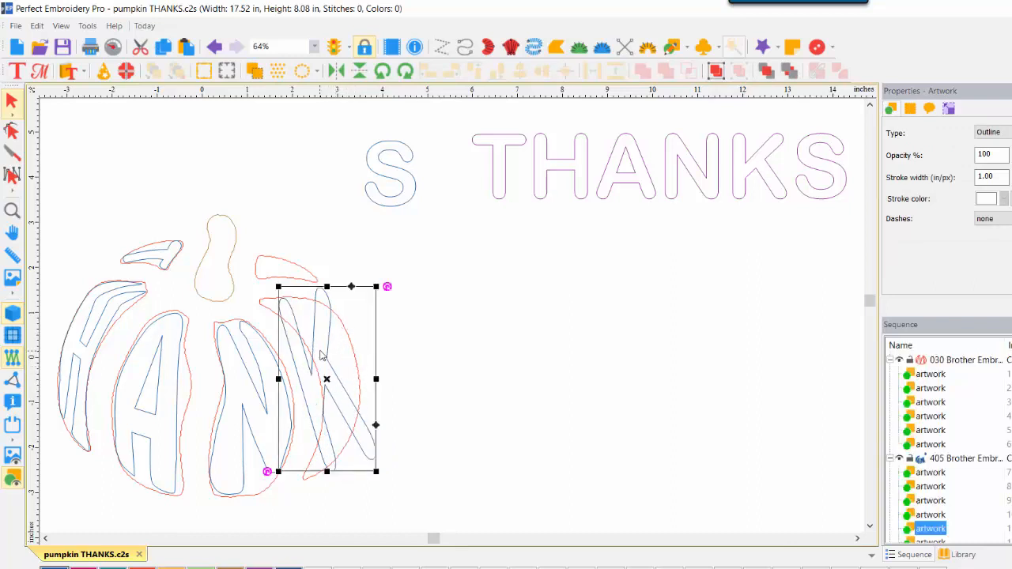
# Narrow the K by moving its left side inward toward the segment's inner edge
pyautogui.click(12, 210)
pyautogui.click(312, 357)
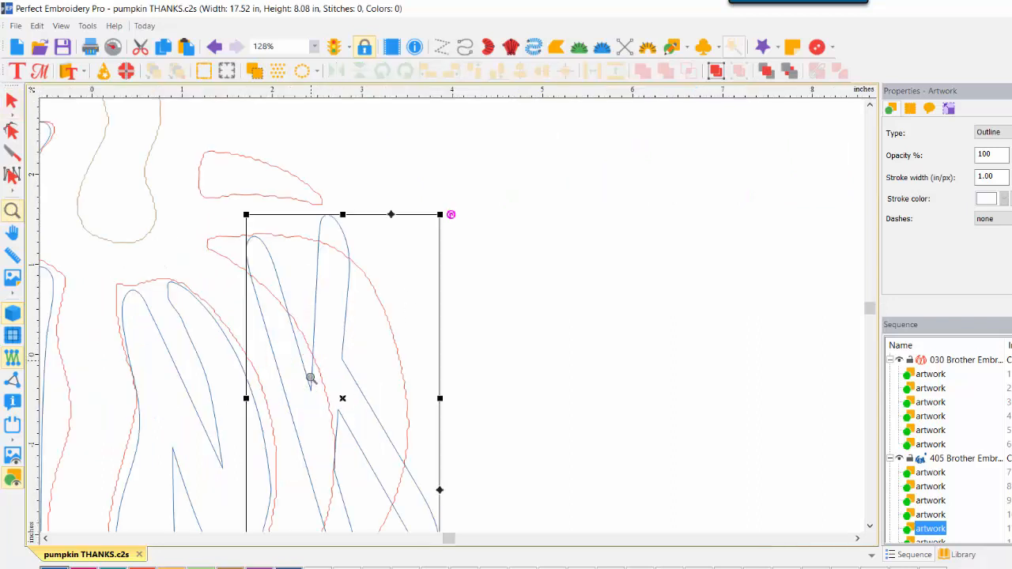
pyautogui.click(870, 527)
pyautogui.click(870, 526)
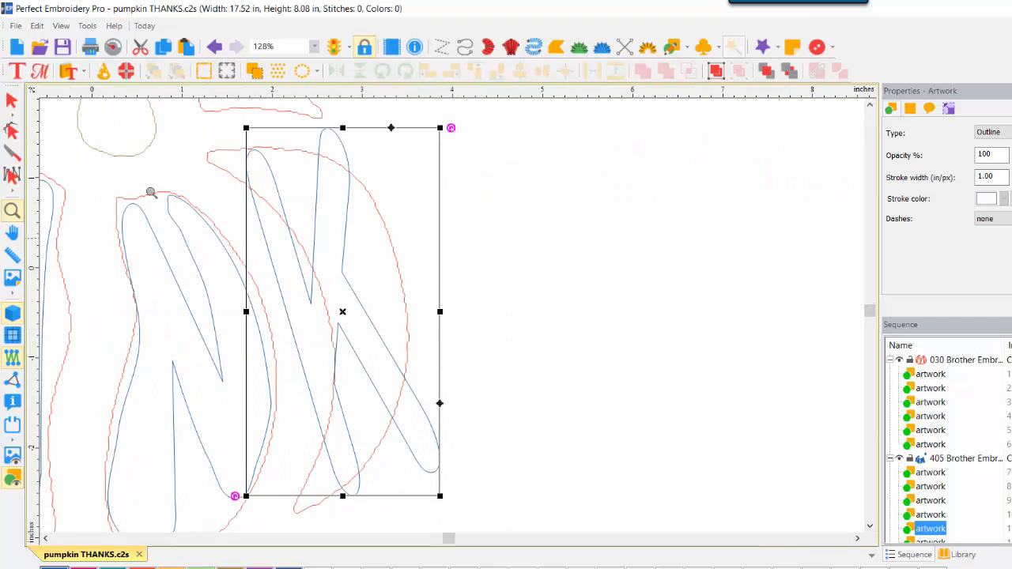
pyautogui.click(12, 102)
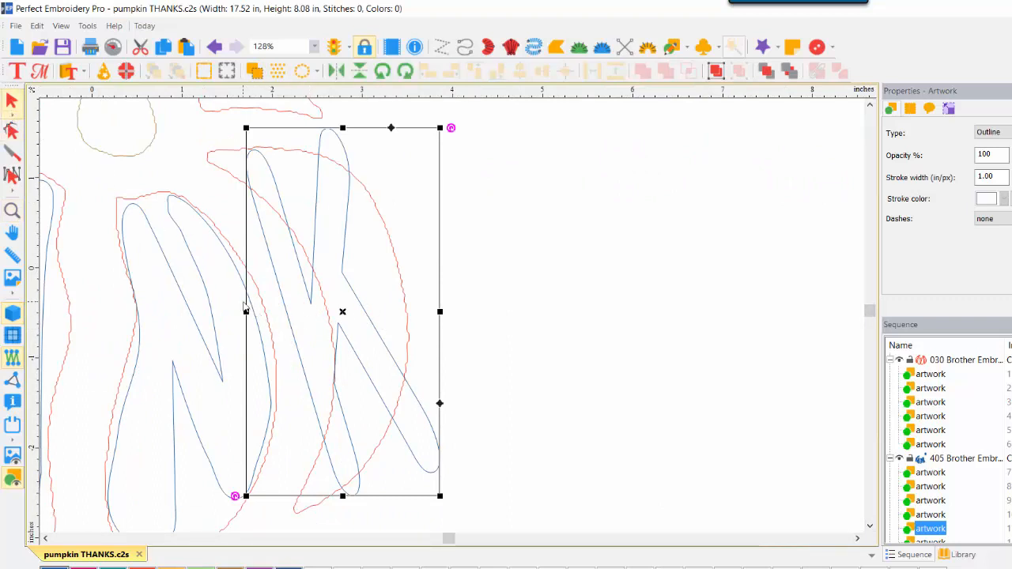
pyautogui.moveTo(245, 311); pyautogui.dragTo(296, 312)
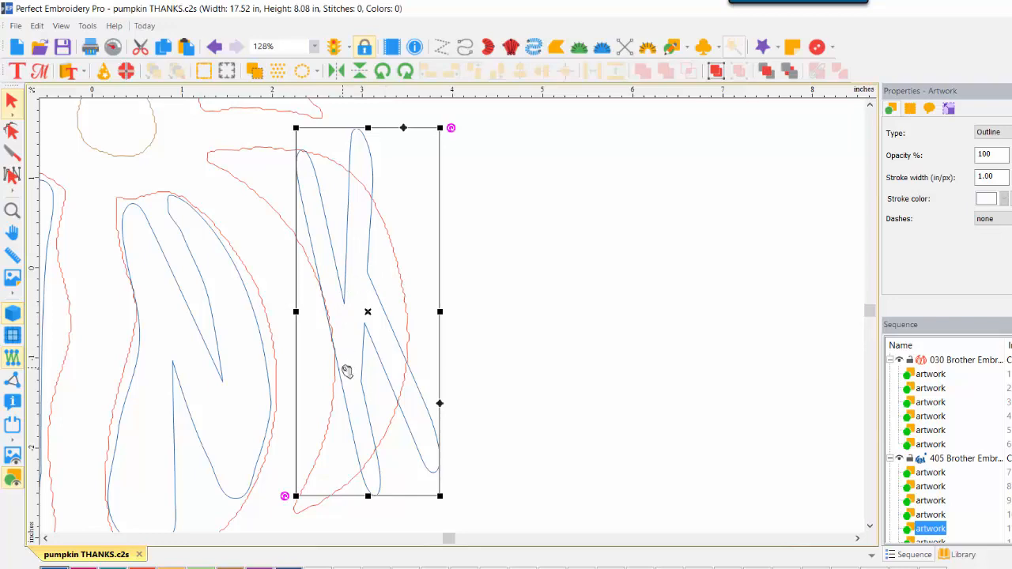
# Edit the K's points and move the three at the top of its stem to the segment's upper left tip
pyautogui.click(10, 131)
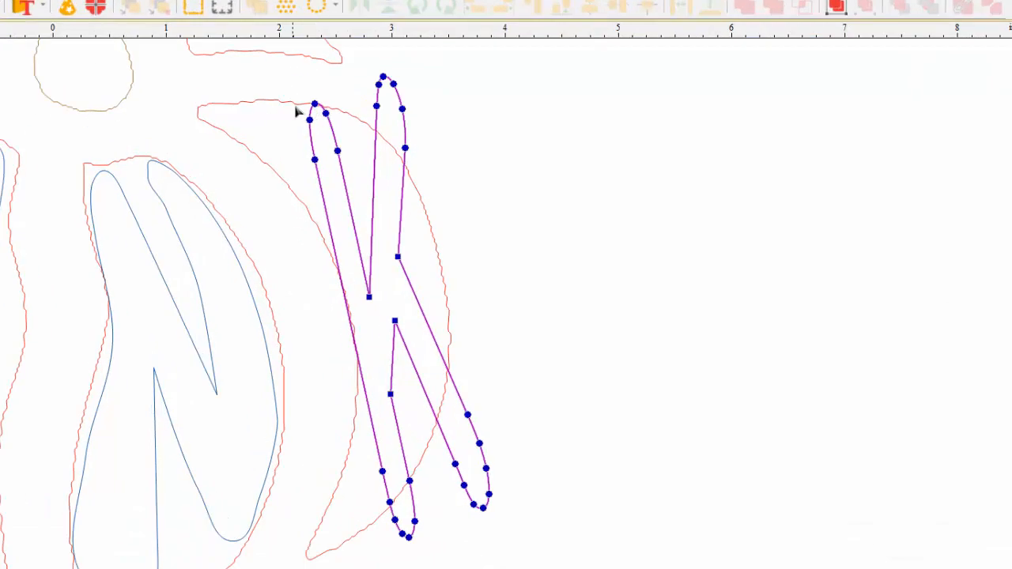
pyautogui.moveTo(275, 135); pyautogui.dragTo(332, 199)
pyautogui.moveTo(354, 166); pyautogui.dragTo(355, 176)
pyautogui.moveTo(314, 104); pyautogui.dragTo(347, 144)
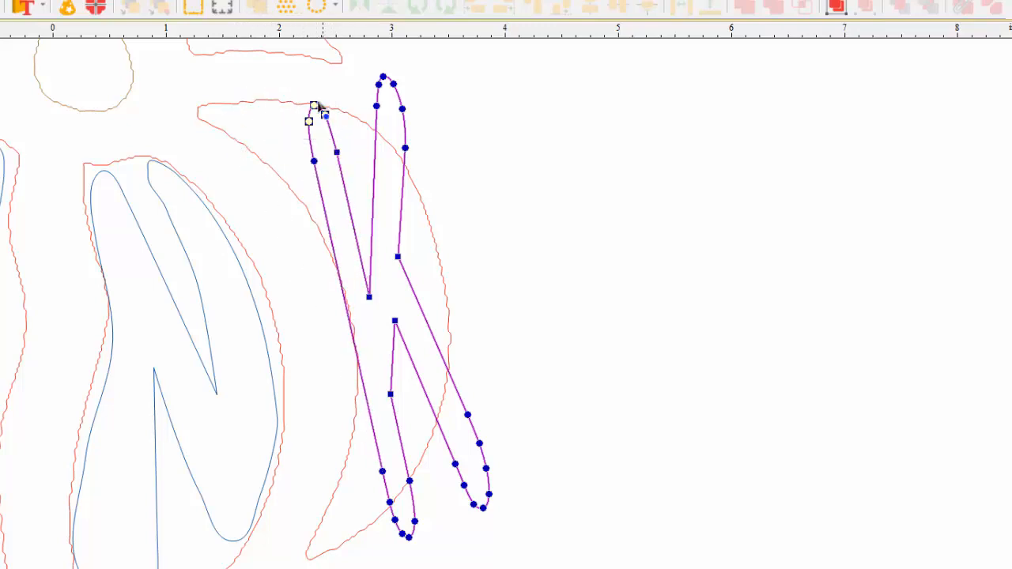
pyautogui.moveTo(316, 106); pyautogui.dragTo(227, 103)
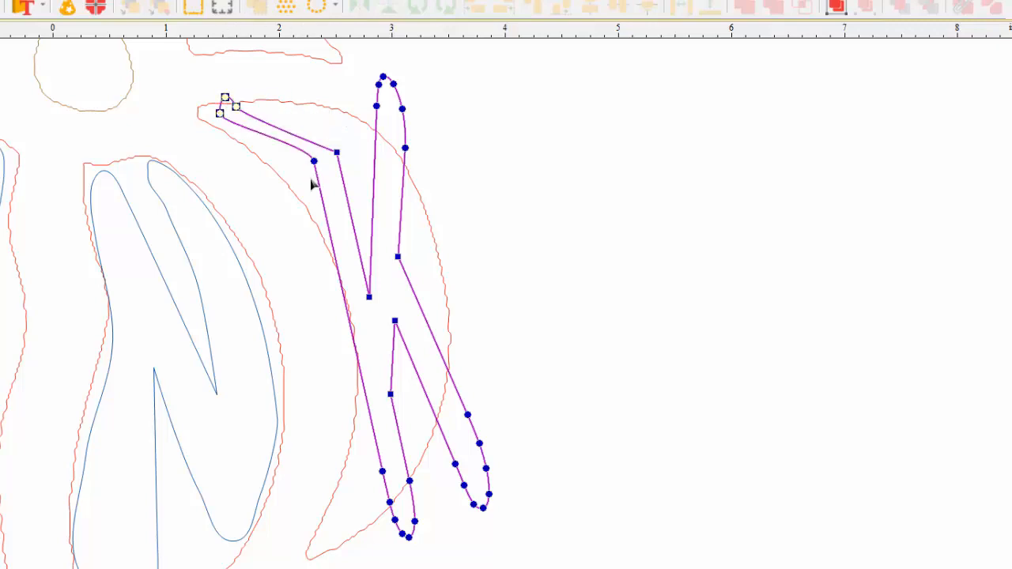
# Curve the K's left edge along the segment with an added midpoint, then adjust the stem's upper inner corner and the notch beside the arm
pyautogui.moveTo(313, 162); pyautogui.dragTo(286, 175)
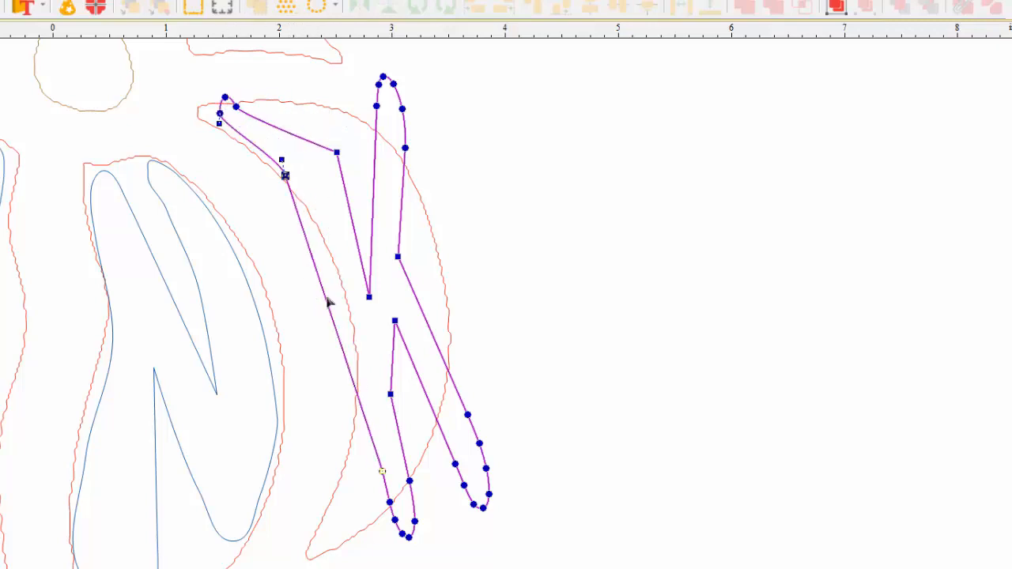
pyautogui.rightClick(324, 302)
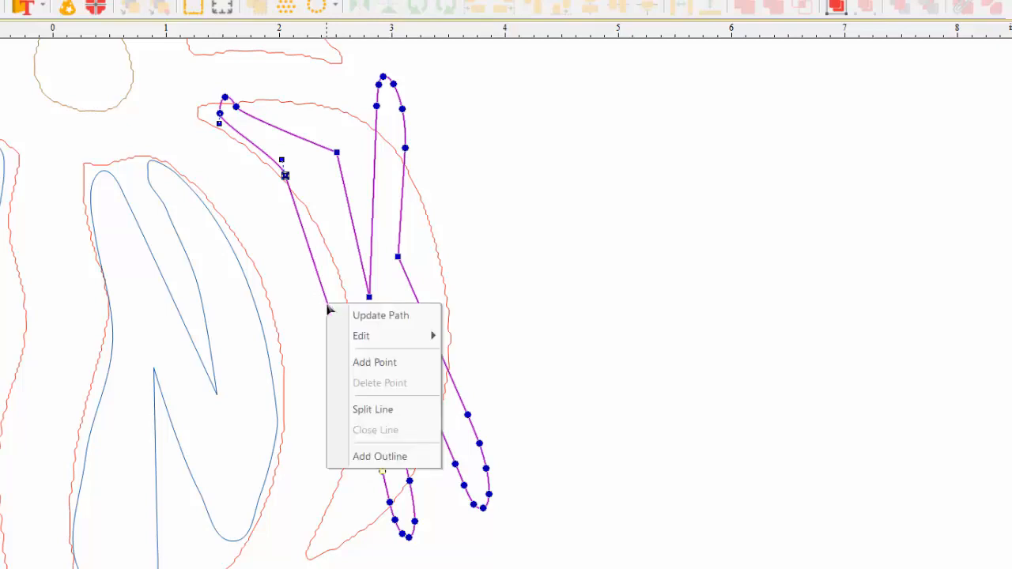
pyautogui.click(367, 359)
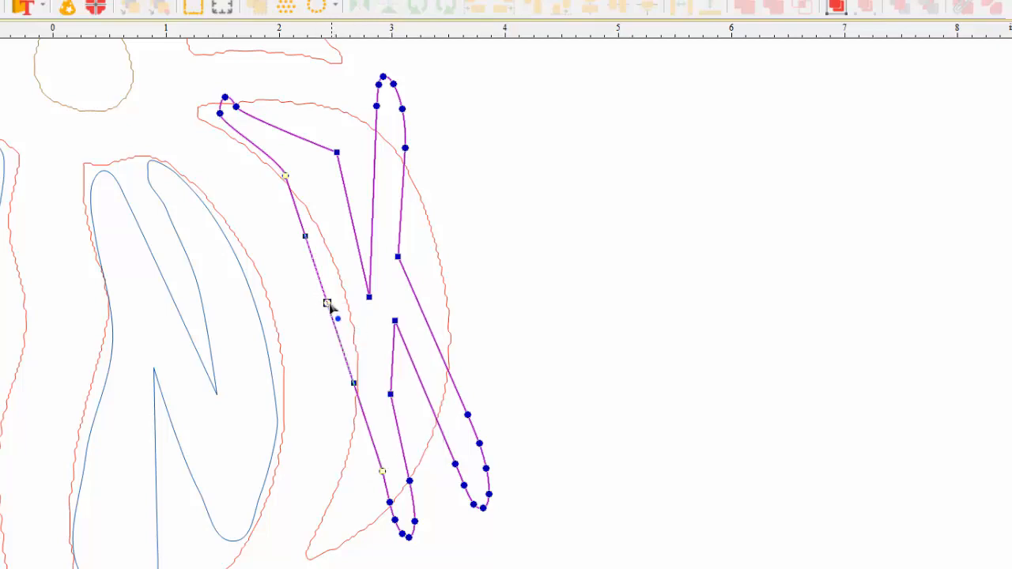
pyautogui.moveTo(326, 303); pyautogui.dragTo(350, 282)
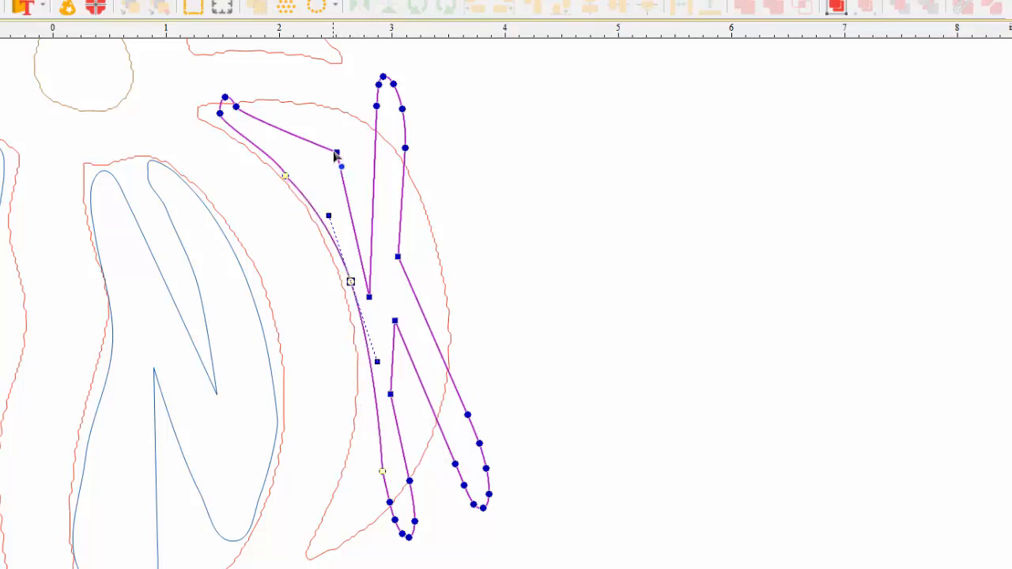
pyautogui.moveTo(336, 152); pyautogui.dragTo(311, 139)
pyautogui.moveTo(370, 297); pyautogui.dragTo(373, 261)
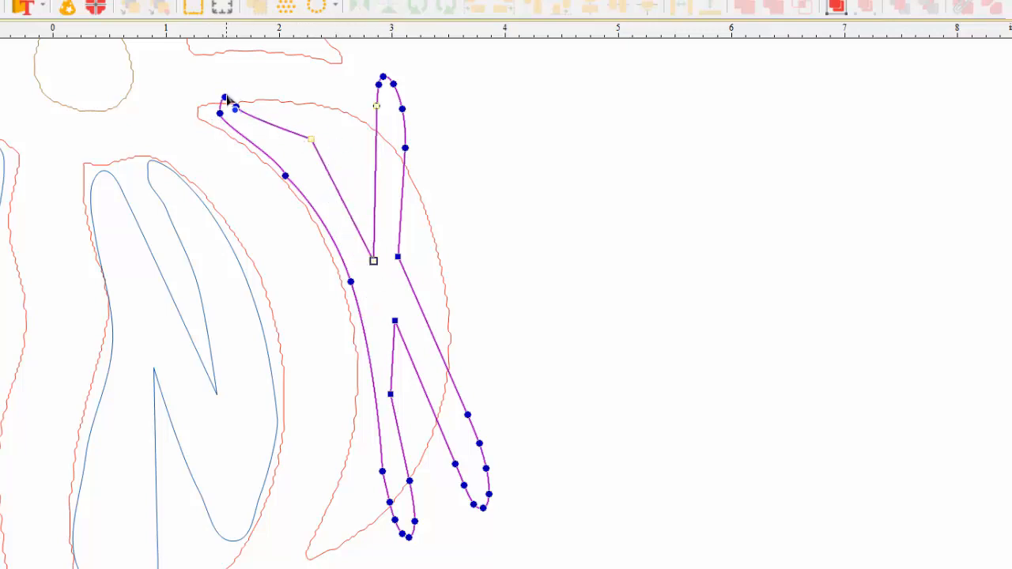
# Pull the end of the K's stem further into the segment's upper left tip and smooth its three points
pyautogui.moveTo(225, 98); pyautogui.dragTo(269, 138)
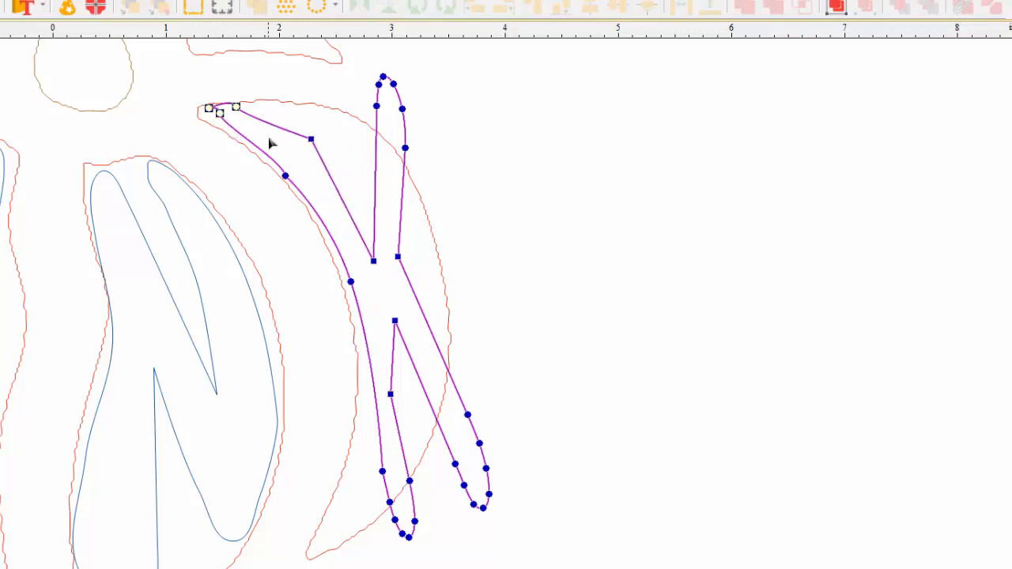
pyautogui.rightClick(222, 116)
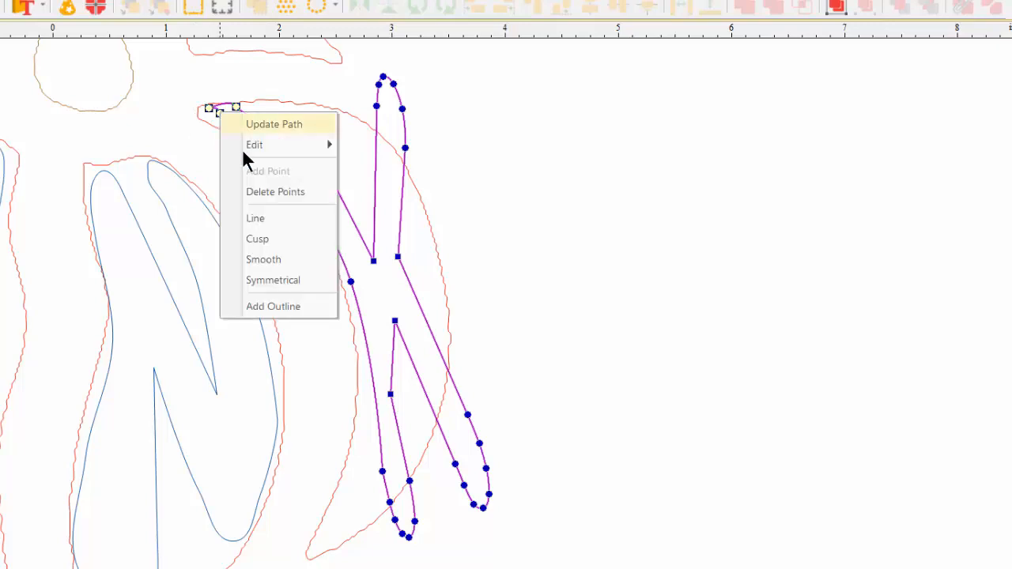
pyautogui.click(302, 262)
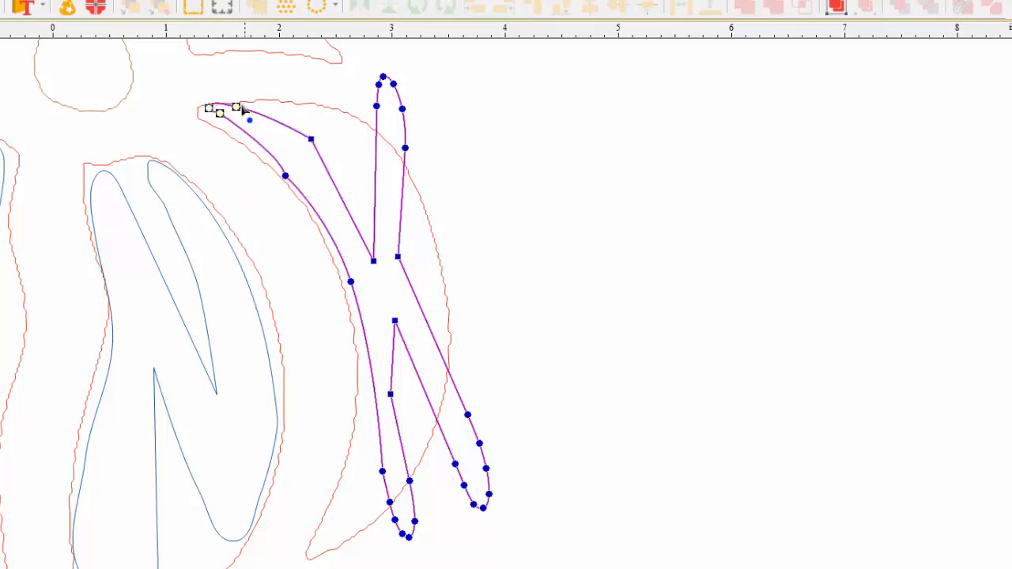
# Lower the point beneath the stem's tip, and move the next left edge point up and left and smooth it
pyautogui.click(311, 140)
pyautogui.click(220, 117)
pyautogui.moveTo(219, 120); pyautogui.dragTo(222, 126)
pyautogui.moveTo(285, 175); pyautogui.dragTo(271, 156)
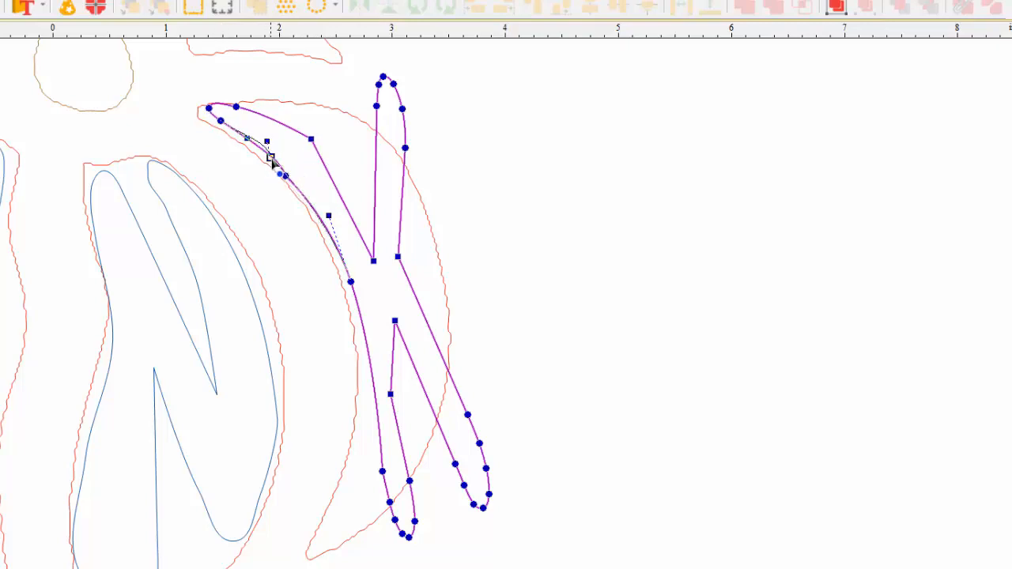
pyautogui.rightClick(272, 156)
pyautogui.click(343, 260)
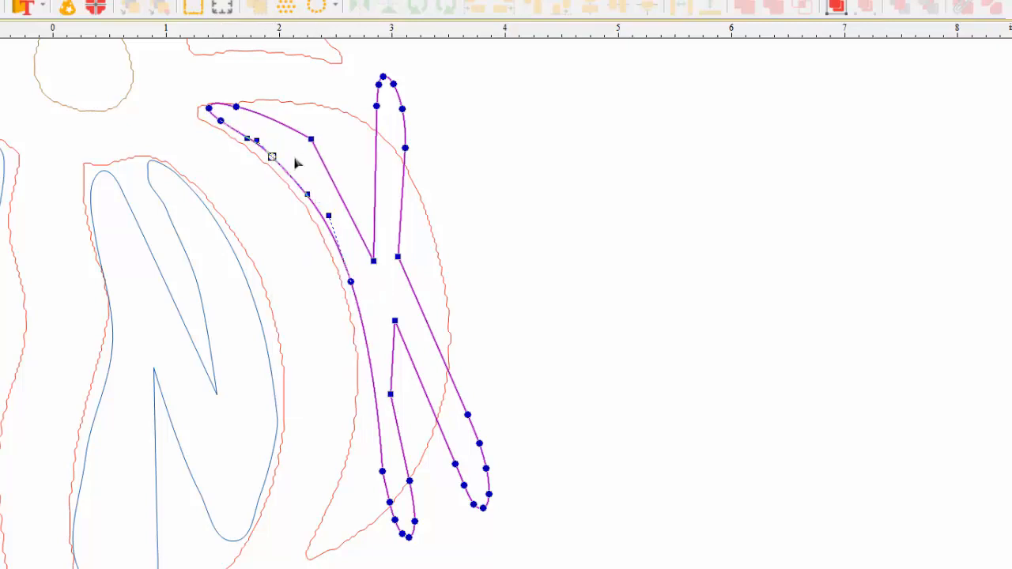
# Move the upper inner corner of the K's stem slightly up and left and smooth it into a curve
pyautogui.moveTo(313, 141); pyautogui.dragTo(304, 133)
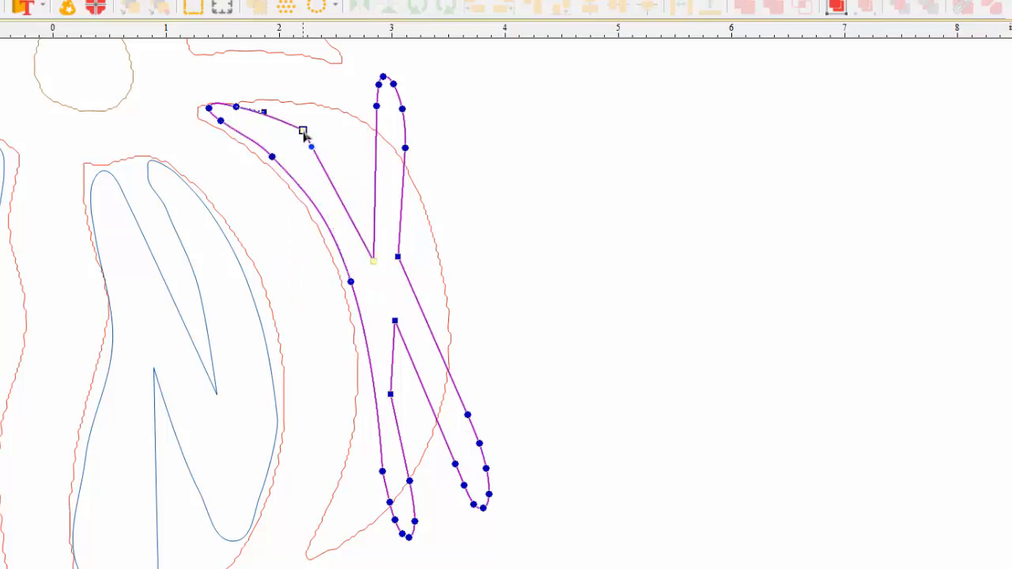
pyautogui.rightClick(303, 132)
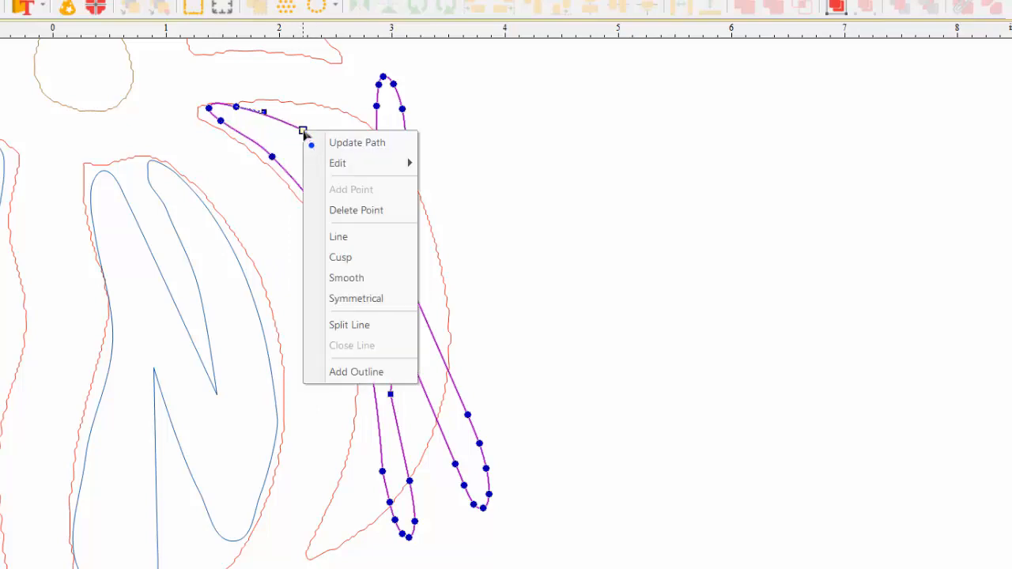
pyautogui.click(348, 279)
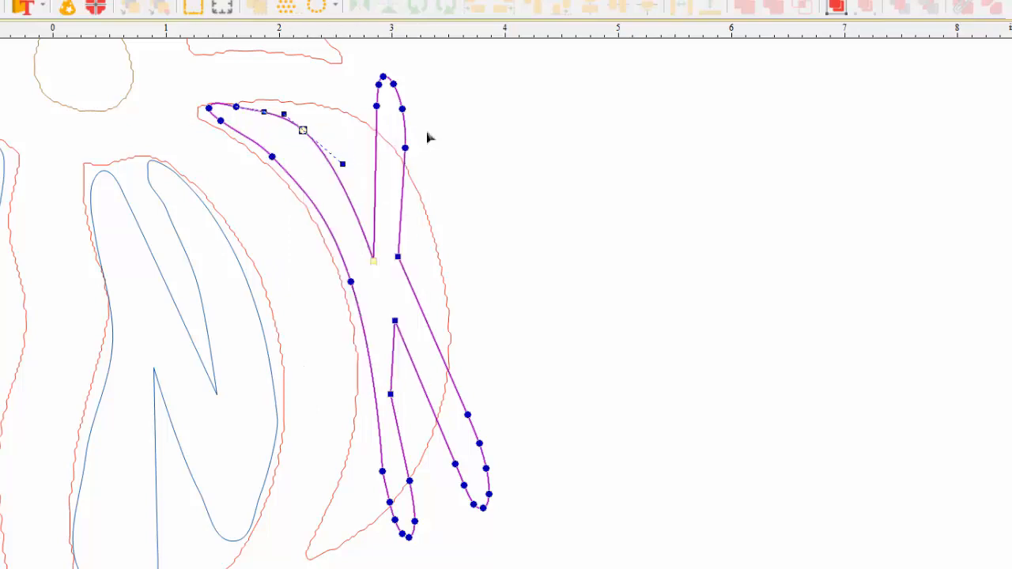
# Delete the three points at the tip of the K's upper arm and move its remaining three end points inside the segment's upper edge
pyautogui.moveTo(357, 63); pyautogui.dragTo(329, 114)
pyautogui.rightClick(387, 81)
pyautogui.click(469, 158)
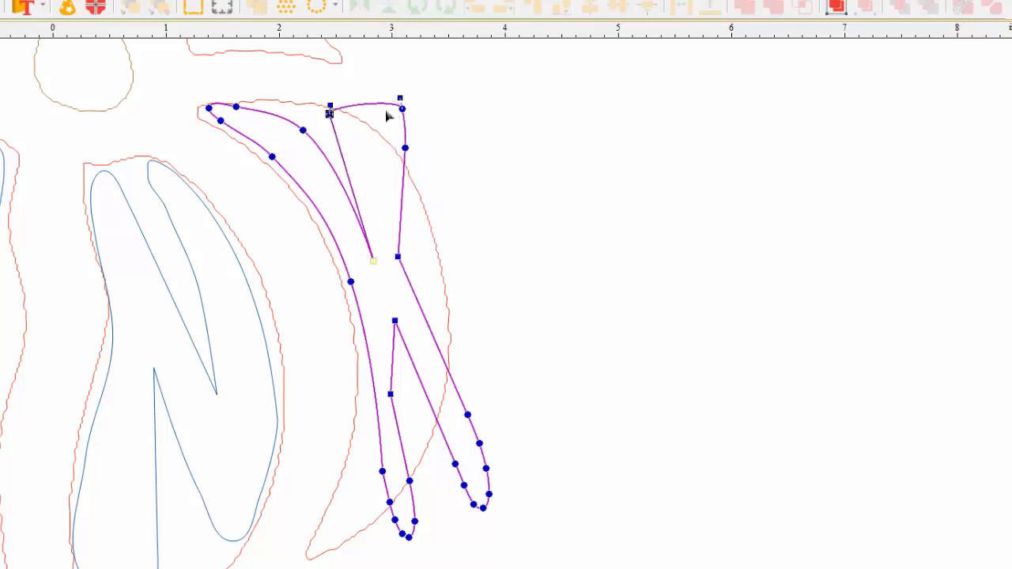
pyautogui.moveTo(401, 109); pyautogui.dragTo(363, 121)
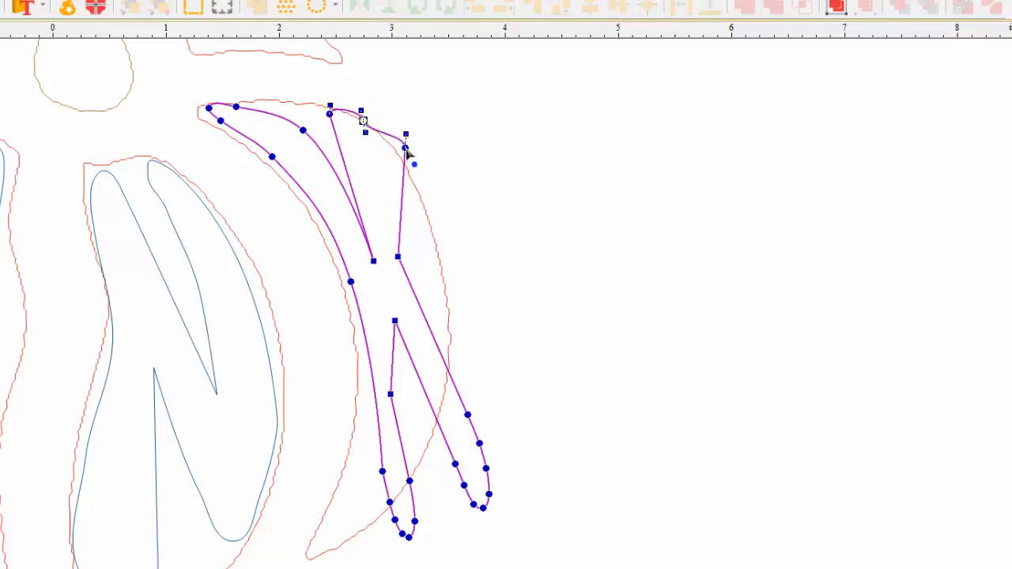
pyautogui.moveTo(405, 147); pyautogui.dragTo(392, 183)
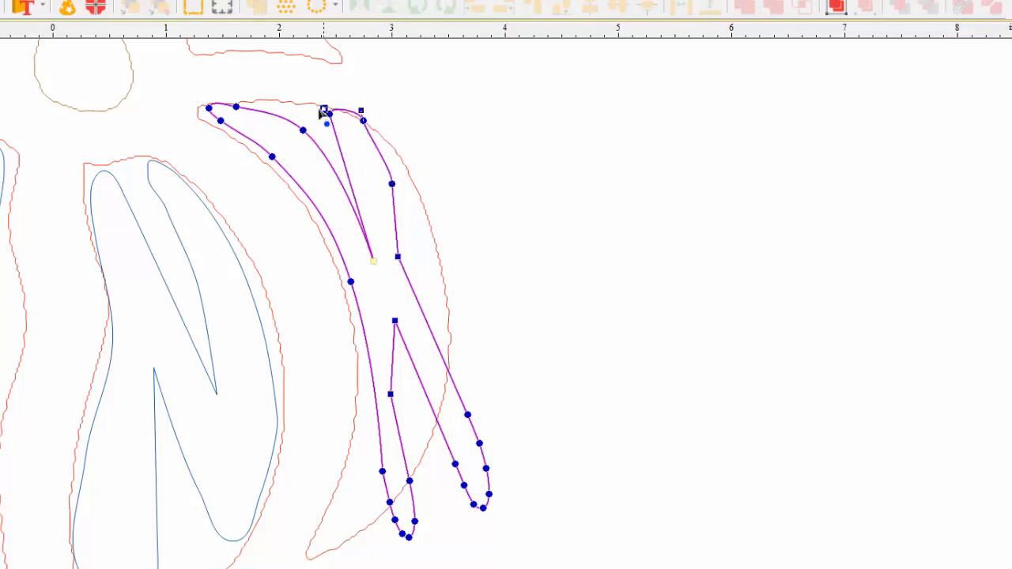
# Try shifting the upper arm's three end points further left, with the stem's inner curve point pulled down and left to make room
pyautogui.moveTo(329, 114); pyautogui.dragTo(289, 142)
pyautogui.moveTo(362, 123); pyautogui.dragTo(348, 120)
pyautogui.moveTo(392, 184); pyautogui.dragTo(376, 182)
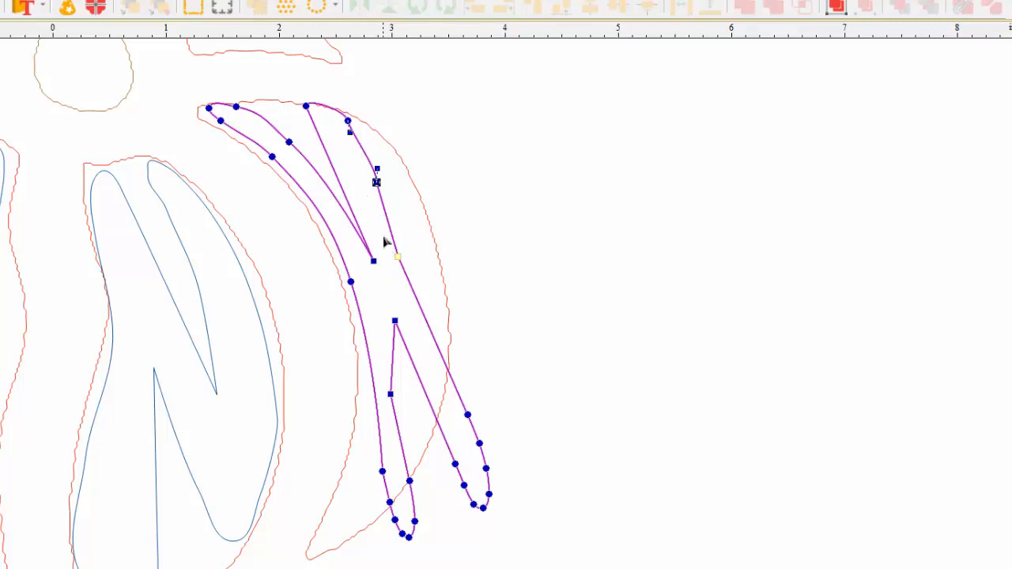
# Widen the upper arm by moving its end points right along the segment's upper edge, and lower the notch between the arm and leg
pyautogui.moveTo(348, 121); pyautogui.dragTo(391, 146)
pyautogui.moveTo(306, 102); pyautogui.dragTo(345, 117)
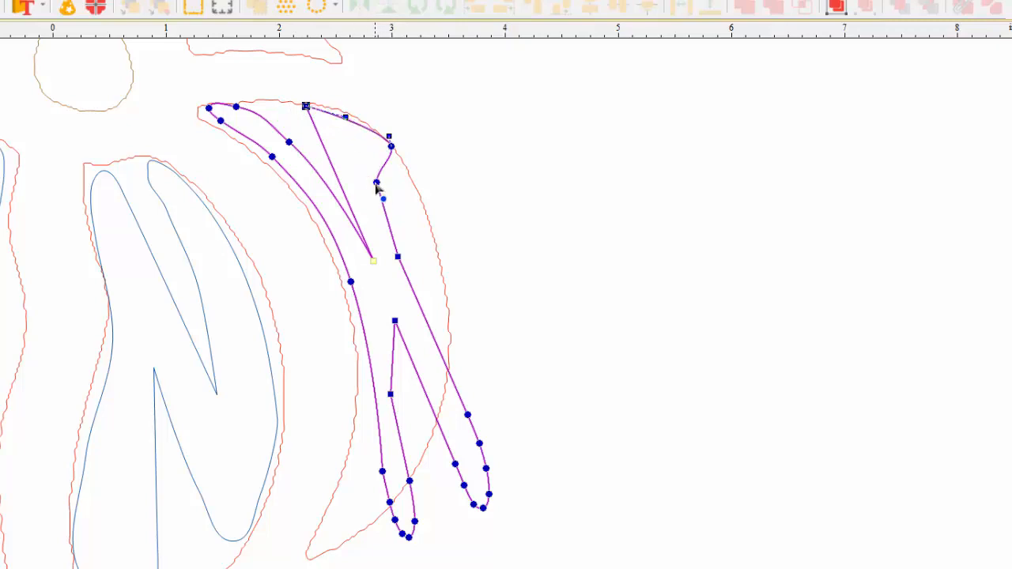
pyautogui.moveTo(376, 183); pyautogui.dragTo(396, 197)
pyautogui.moveTo(306, 106); pyautogui.dragTo(332, 117)
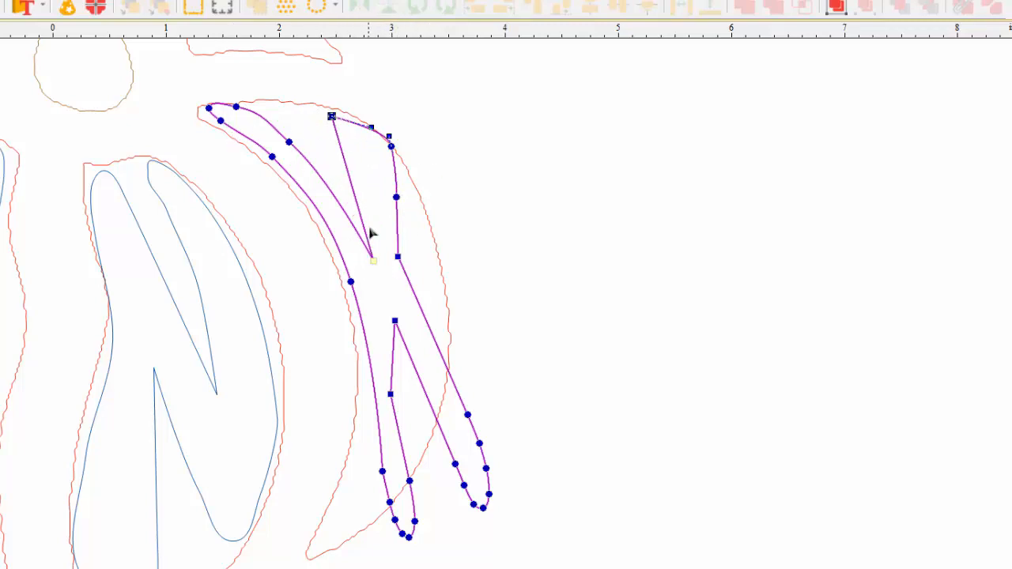
pyautogui.moveTo(399, 258); pyautogui.dragTo(397, 271)
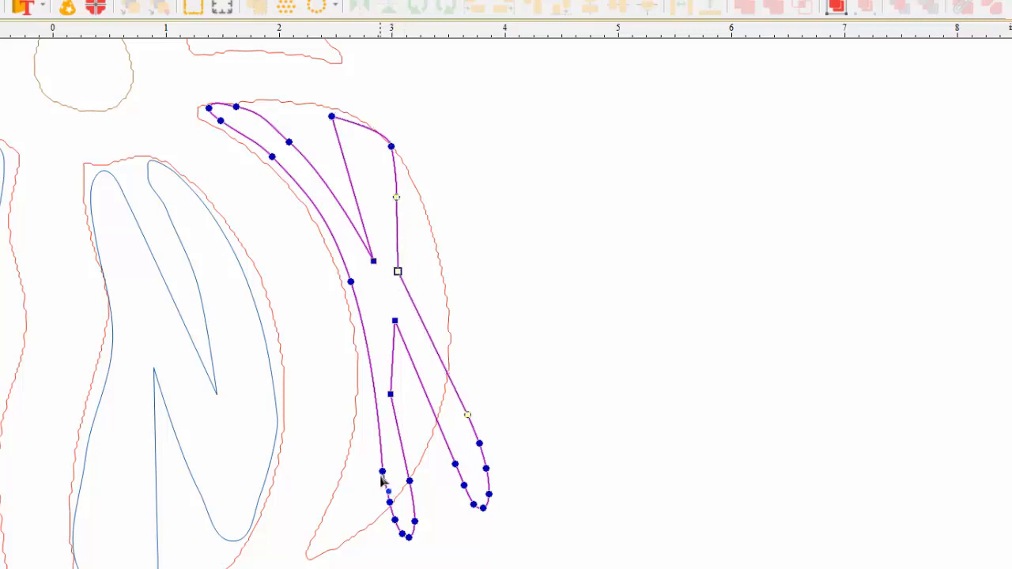
# Delete three points at the foot of the K's stem and move the remaining ones to fill the segment's lower left tip
pyautogui.moveTo(382, 473); pyautogui.dragTo(405, 553)
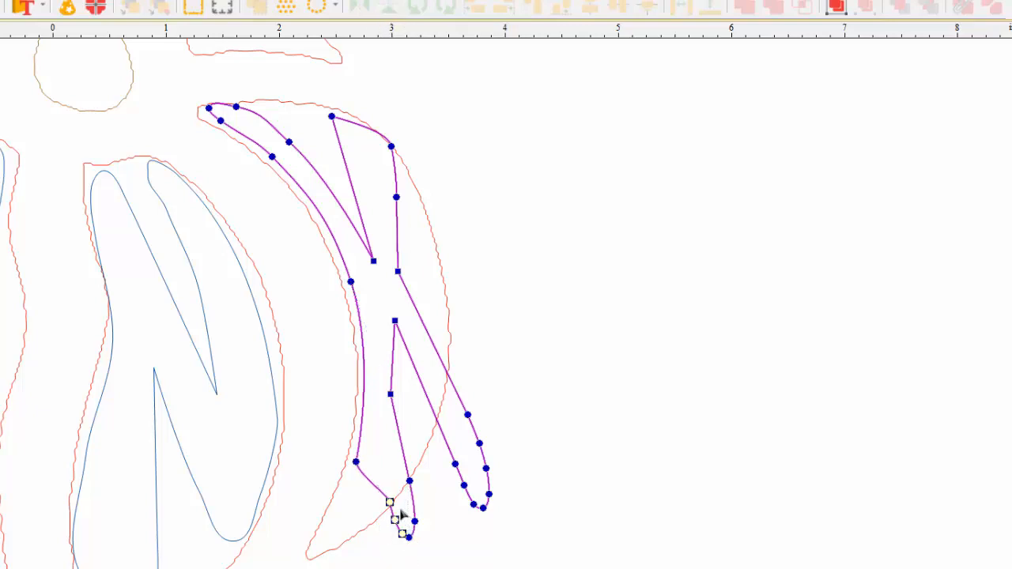
pyautogui.rightClick(390, 503)
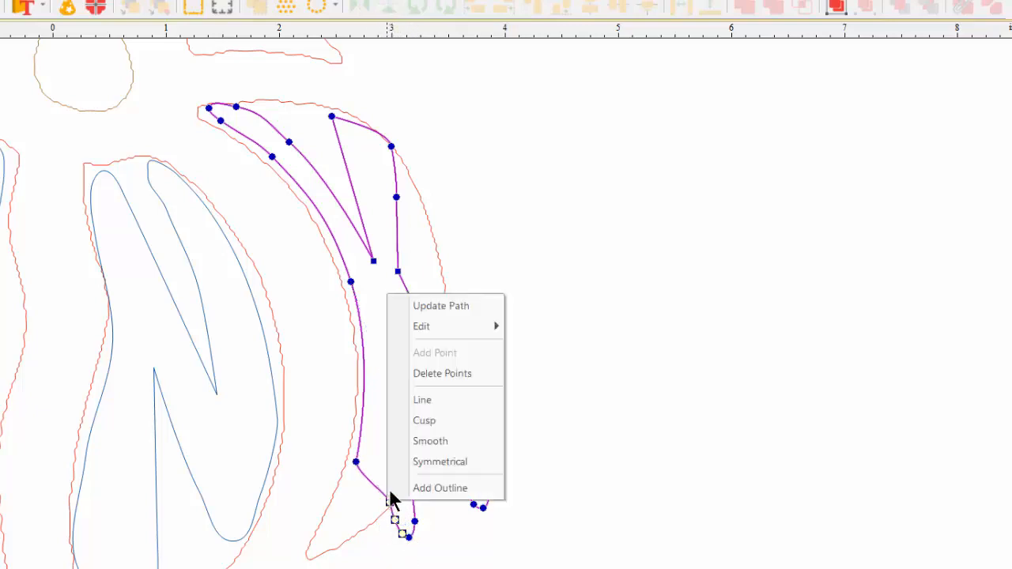
pyautogui.click(468, 374)
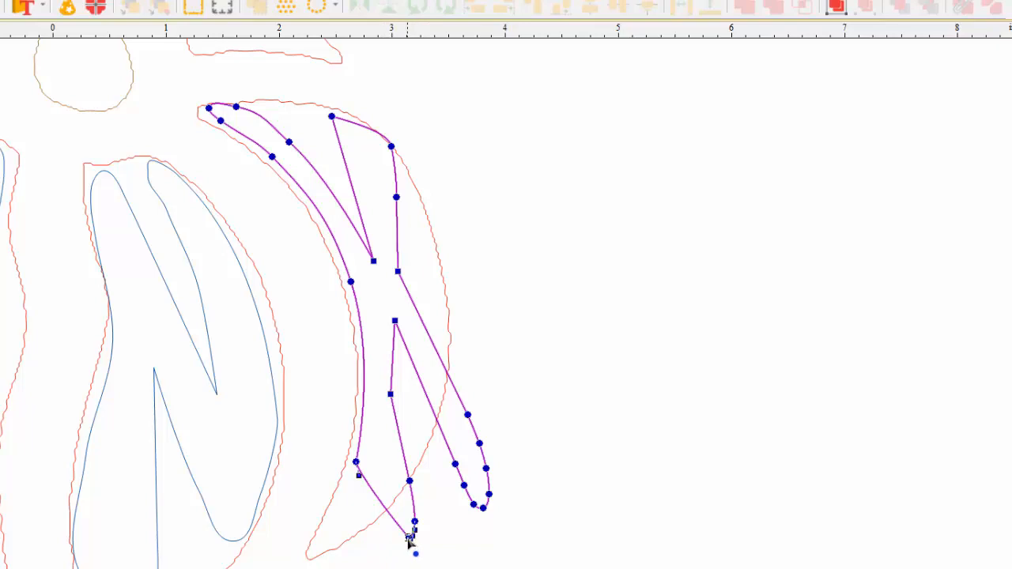
pyautogui.moveTo(410, 537); pyautogui.dragTo(314, 546)
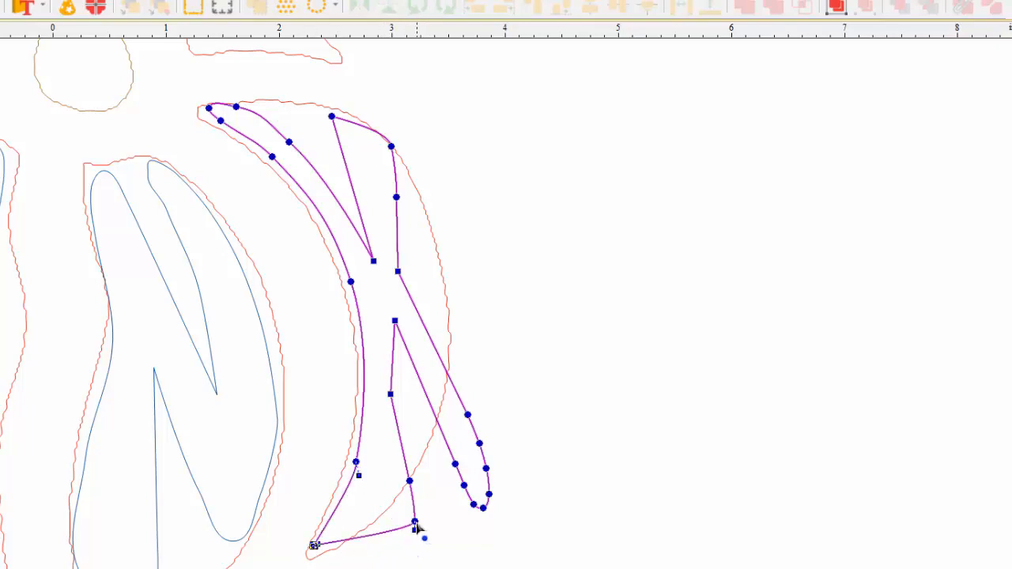
pyautogui.moveTo(415, 528); pyautogui.dragTo(370, 520)
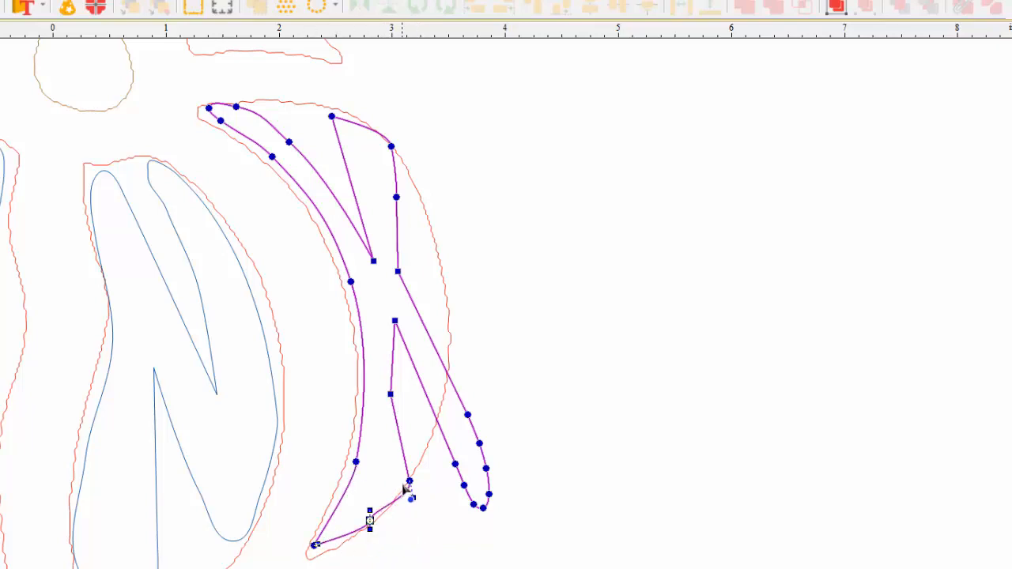
pyautogui.moveTo(409, 482); pyautogui.dragTo(351, 461)
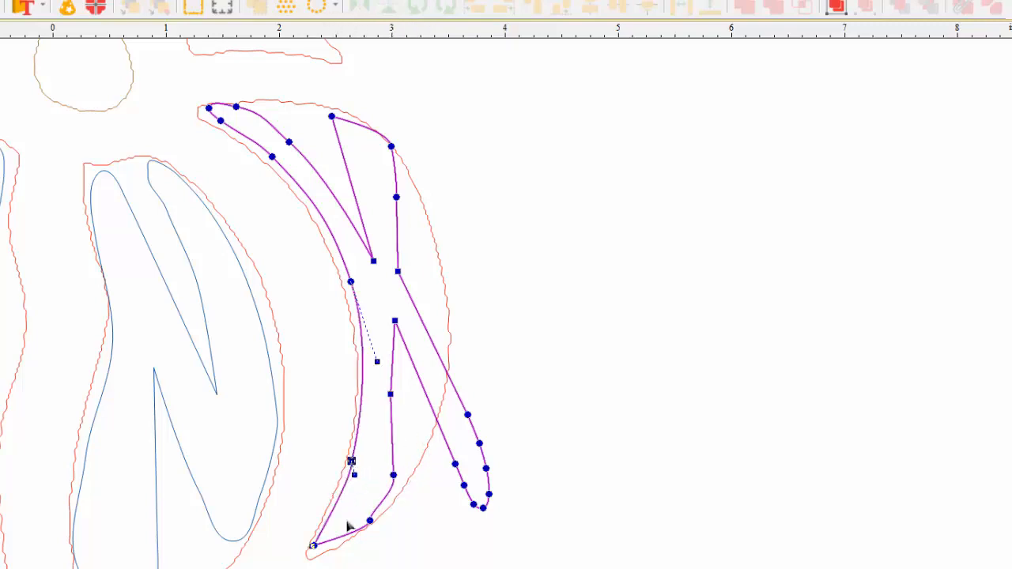
pyautogui.moveTo(314, 547); pyautogui.dragTo(314, 551)
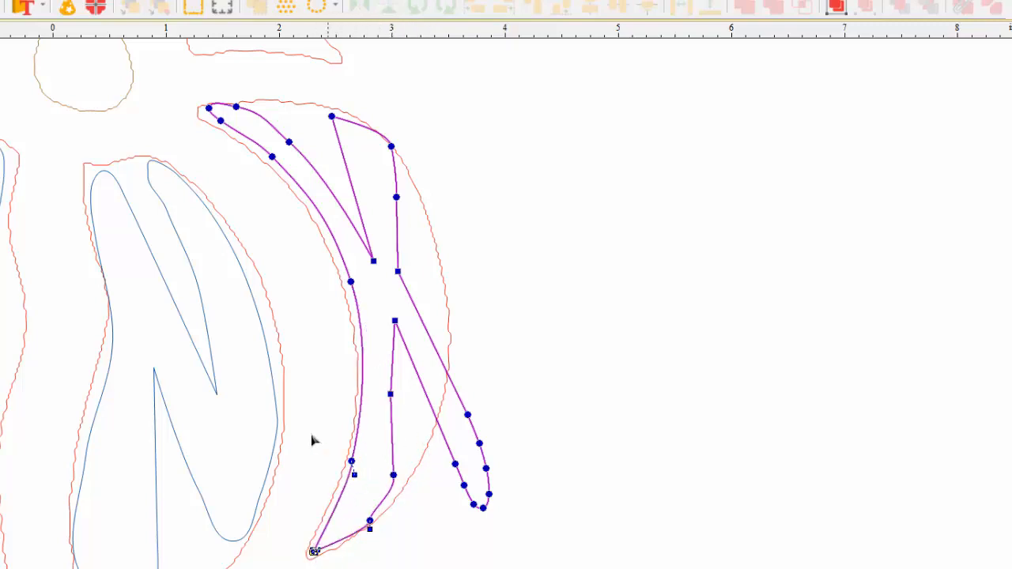
# Smooth the three points above the stem's foot, then nudge the stem's inner edge point and the notch between arm and leg right
pyautogui.moveTo(316, 418); pyautogui.dragTo(429, 530)
pyautogui.rightClick(404, 479)
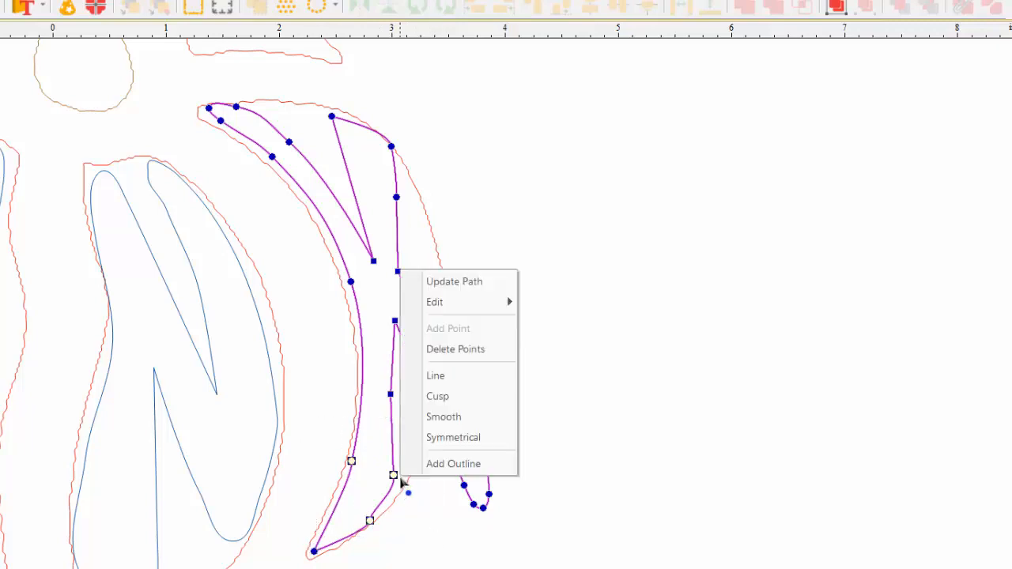
pyautogui.click(470, 419)
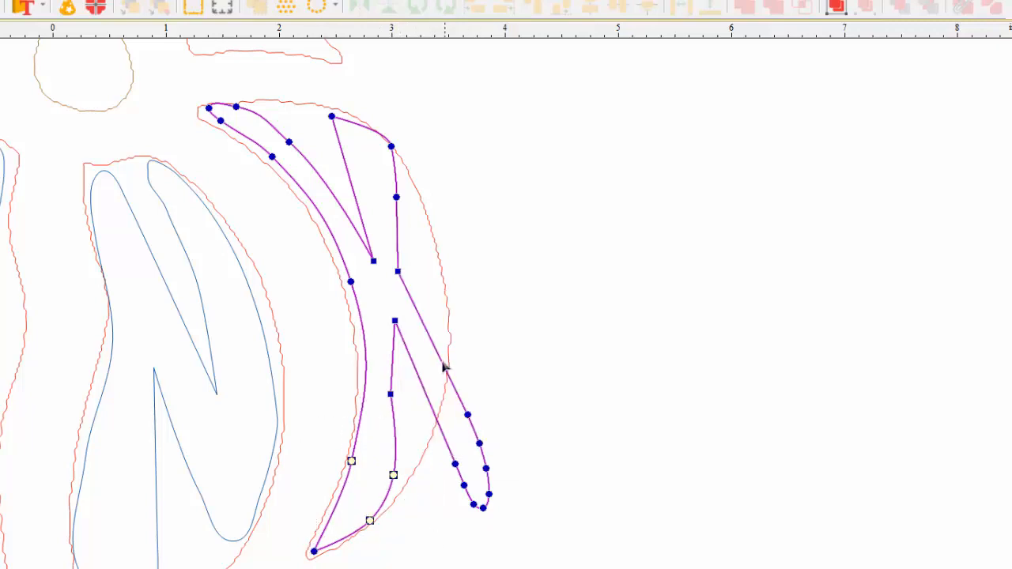
pyautogui.moveTo(392, 397); pyautogui.dragTo(400, 394)
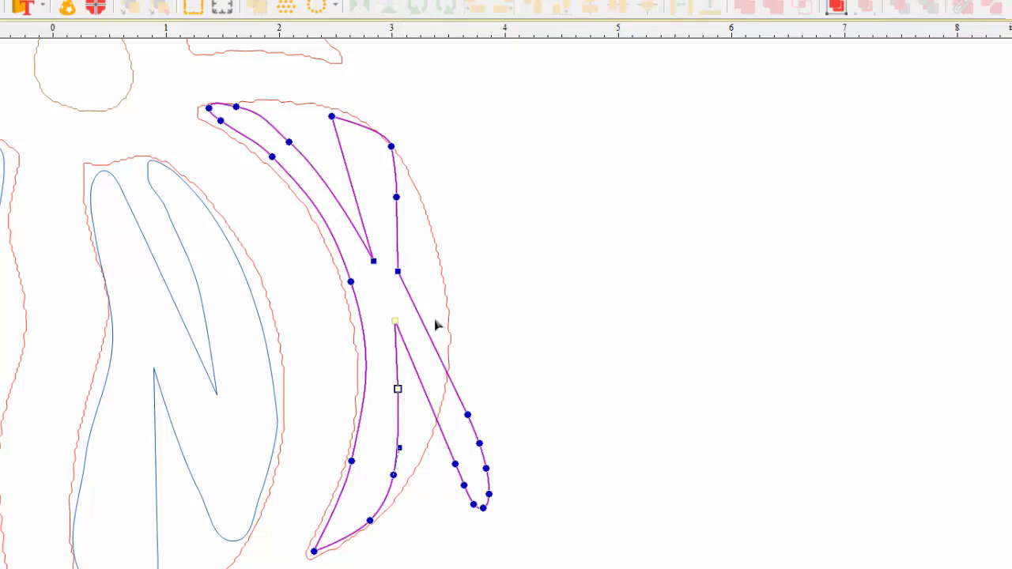
pyautogui.moveTo(401, 274); pyautogui.dragTo(400, 275)
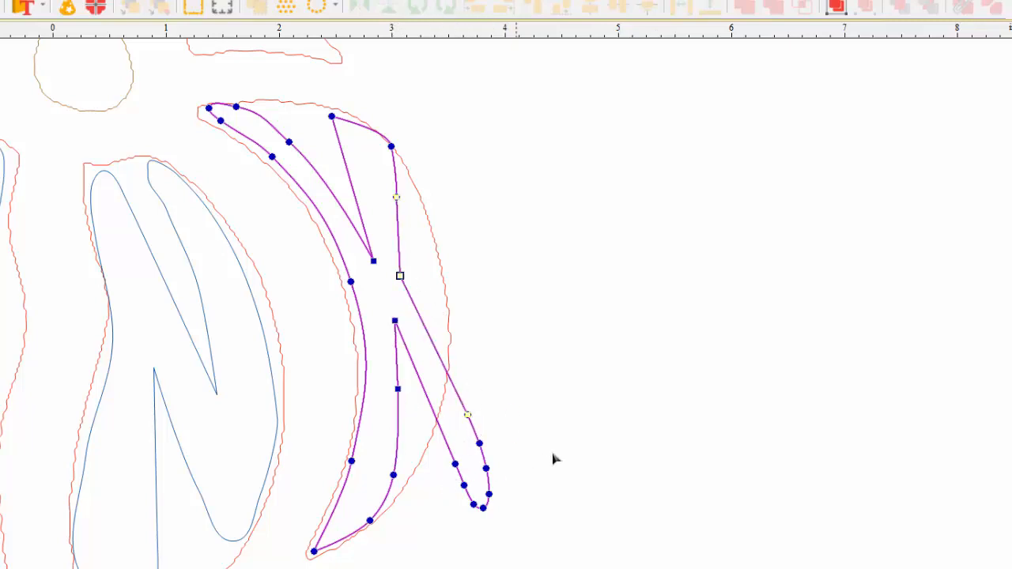
# Delete the five points at the end of the K's leg and move its remaining three points inside the segment's right edge
pyautogui.moveTo(549, 445); pyautogui.dragTo(464, 550)
pyautogui.rightClick(496, 483)
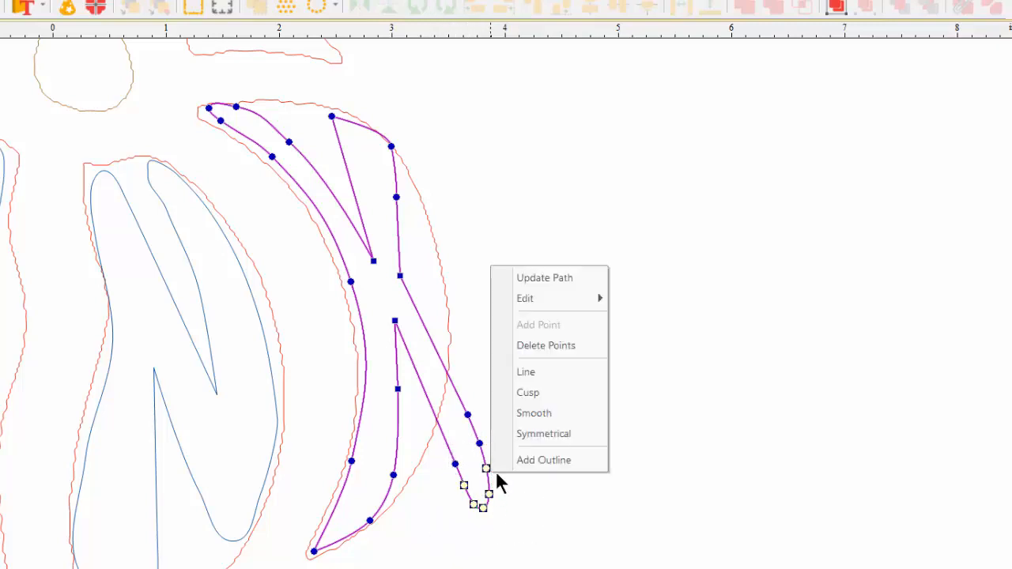
pyautogui.click(560, 345)
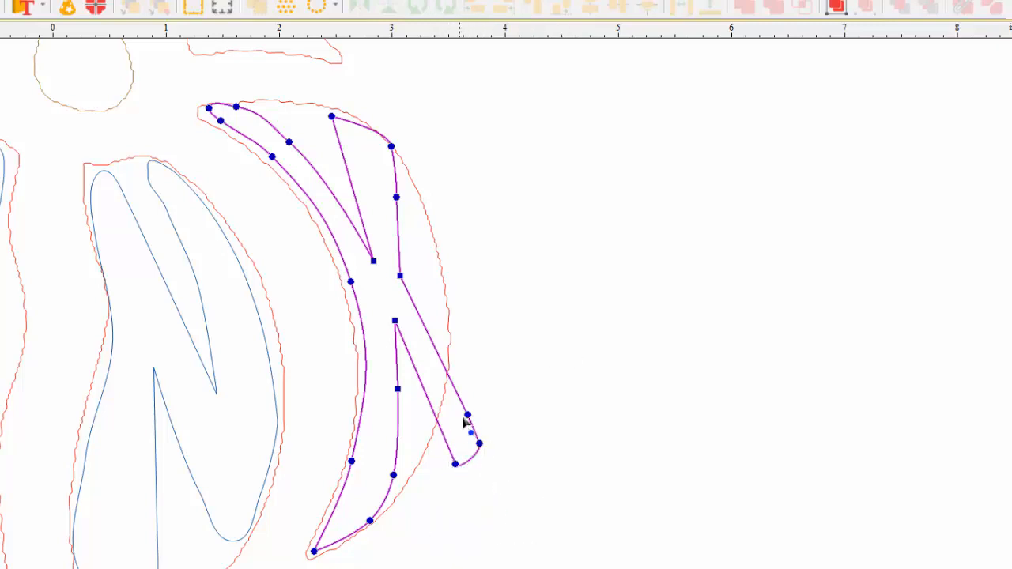
pyautogui.moveTo(468, 415); pyautogui.dragTo(428, 333)
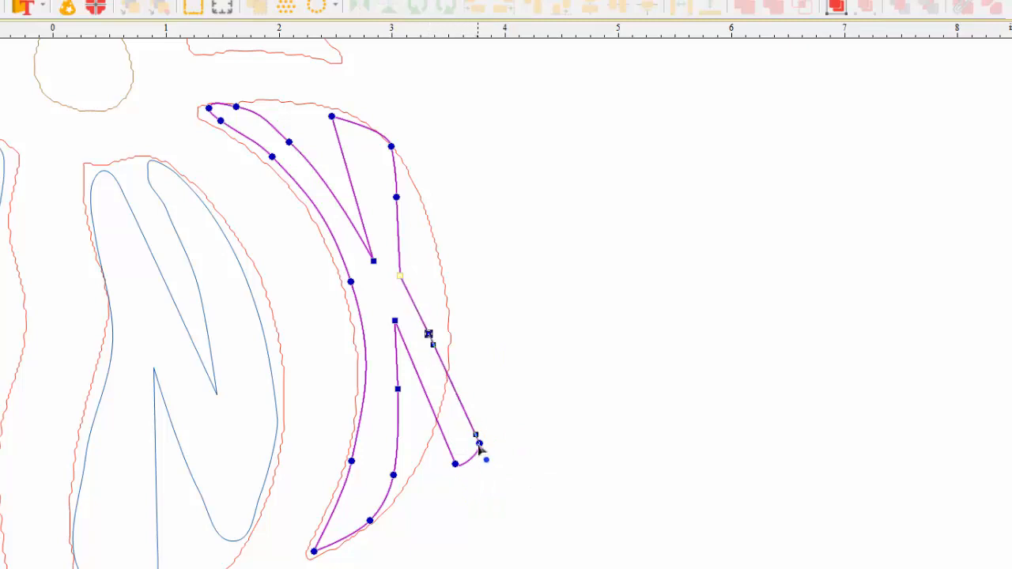
pyautogui.moveTo(478, 443); pyautogui.dragTo(446, 384)
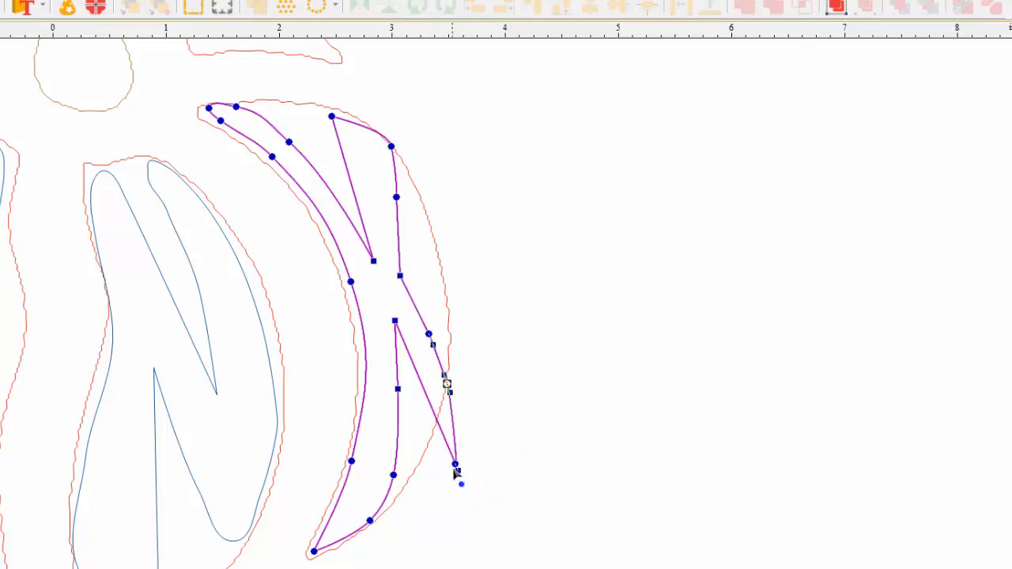
pyautogui.moveTo(456, 464); pyautogui.dragTo(420, 456)
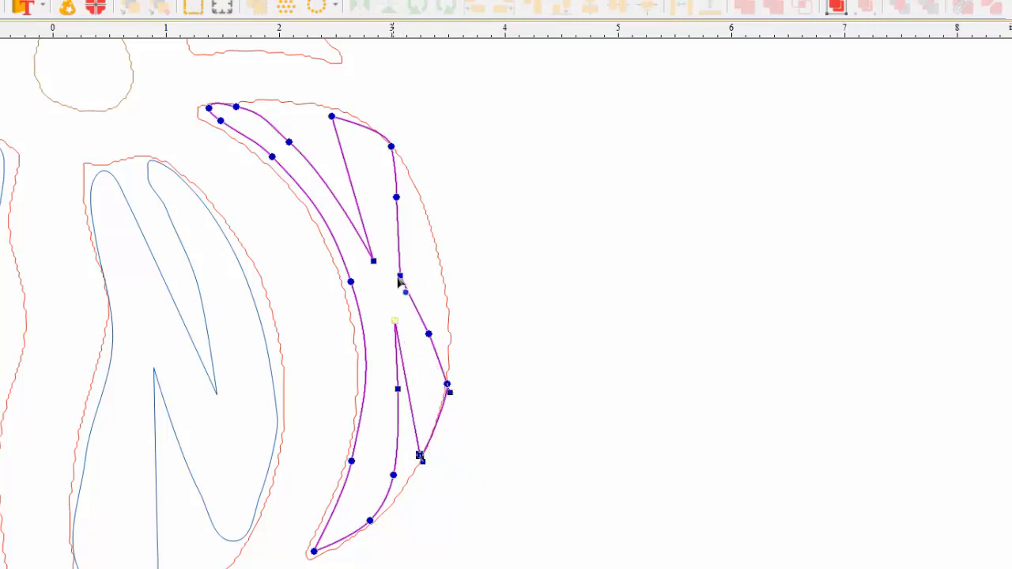
# Shift the notches around the K's center and the stem's lower inner edge point to the left
pyautogui.moveTo(399, 277); pyautogui.dragTo(368, 265)
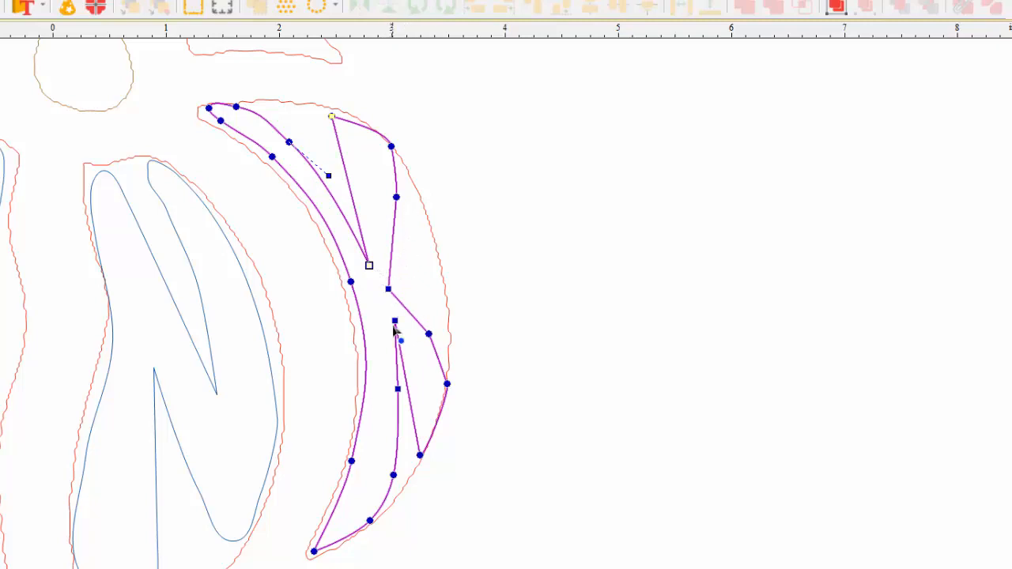
pyautogui.moveTo(395, 320); pyautogui.dragTo(381, 319)
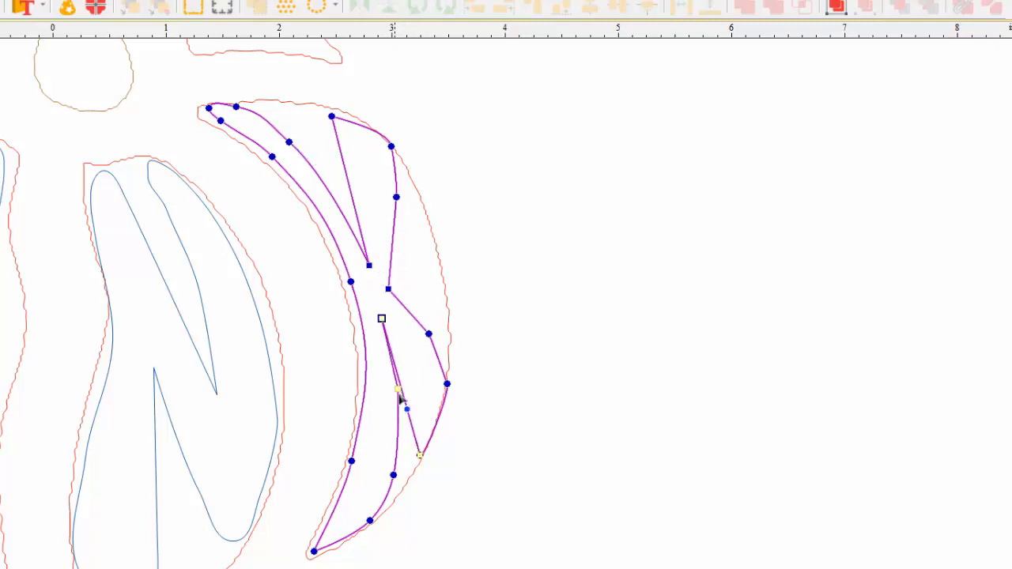
pyautogui.moveTo(398, 390); pyautogui.dragTo(388, 394)
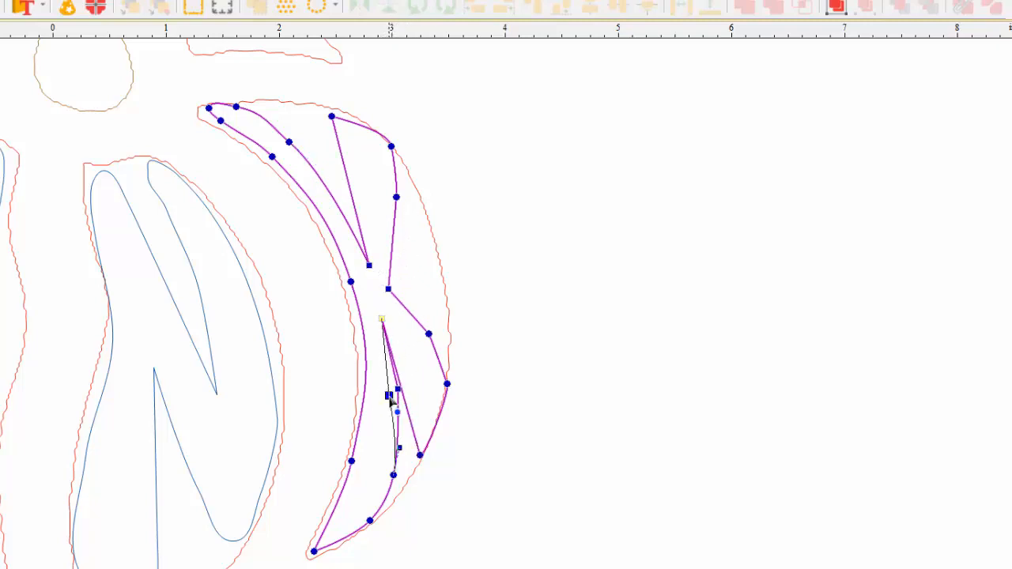
# Add a point midway along the leg's inner edge and pull it up and right to curve the edge
pyautogui.rightClick(403, 400)
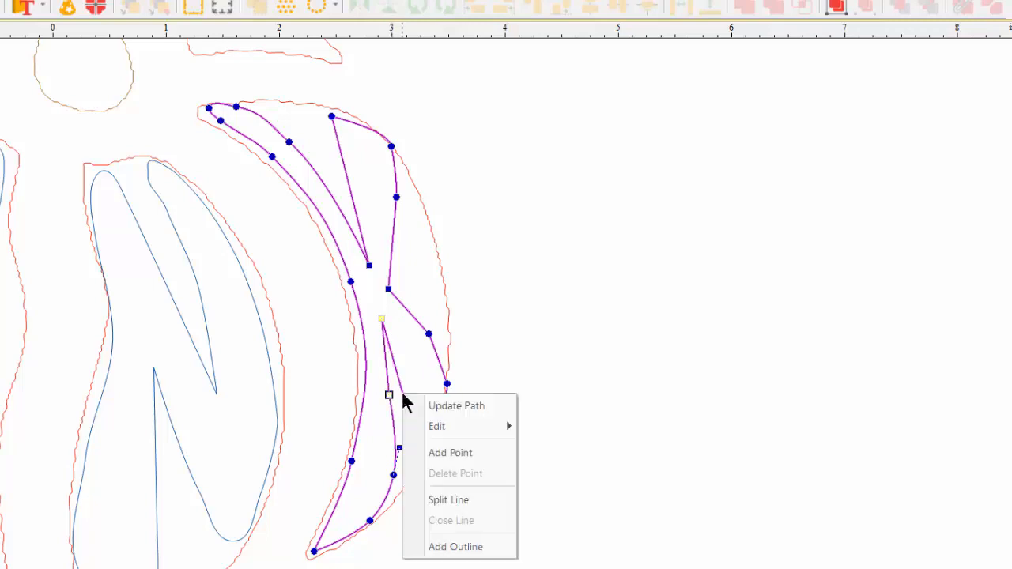
pyautogui.click(443, 454)
pyautogui.moveTo(402, 394); pyautogui.dragTo(410, 383)
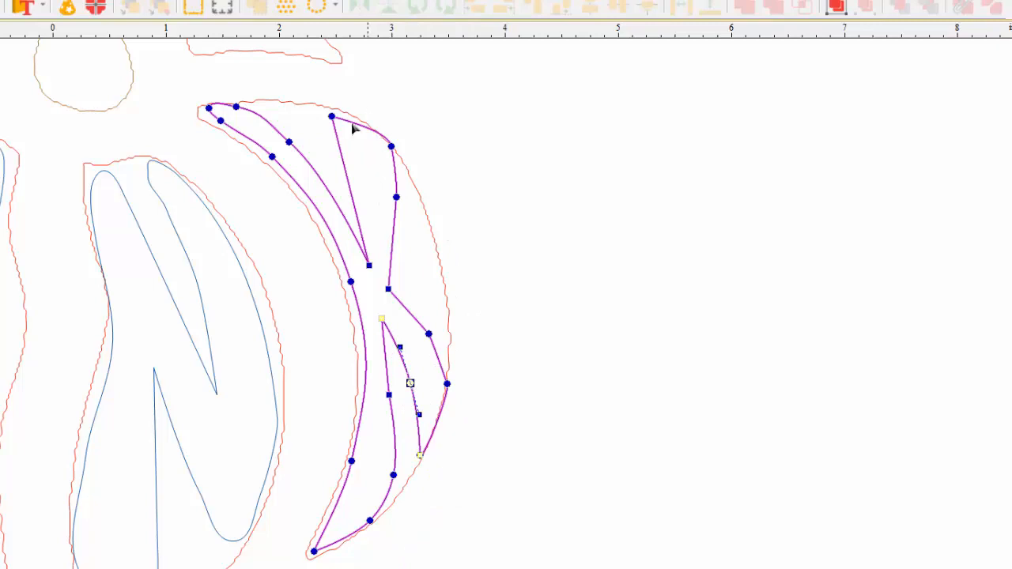
# Shift the K's arm tip and the stem's upper inner edge point slightly right, and smooth the stem's upper outer and arm's right edge points
pyautogui.moveTo(333, 117); pyautogui.dragTo(337, 116)
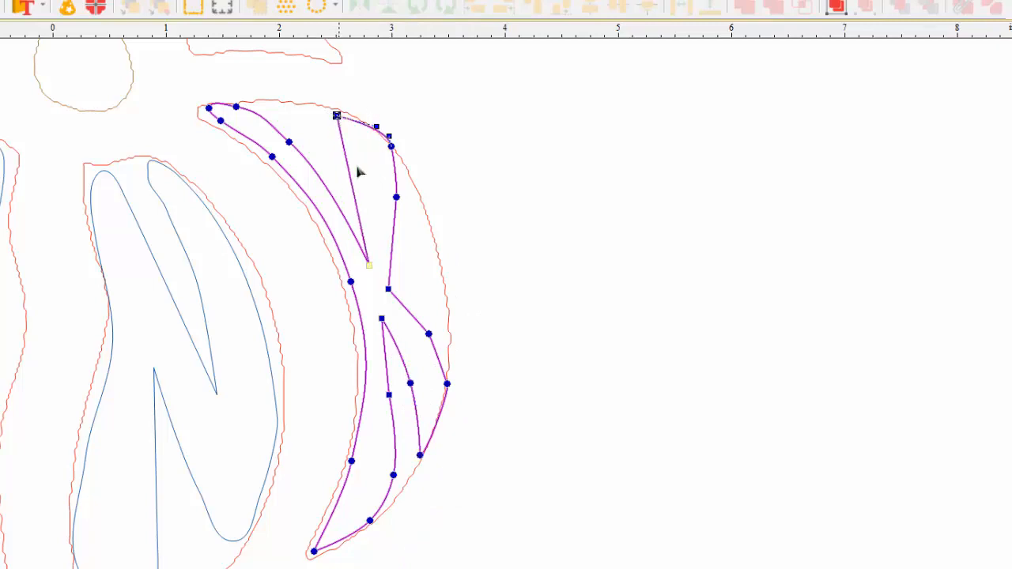
pyautogui.moveTo(289, 142); pyautogui.dragTo(298, 133)
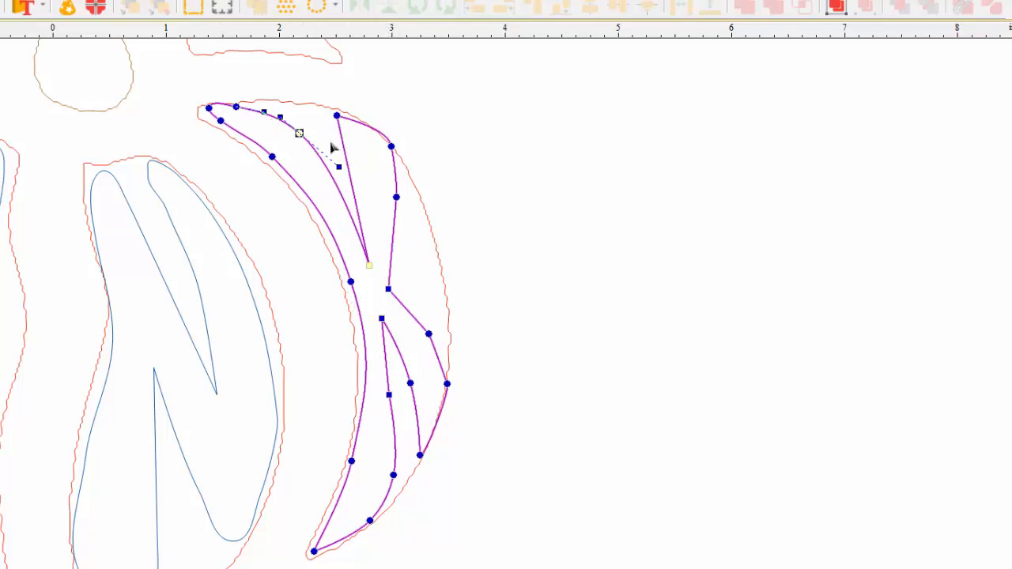
pyautogui.moveTo(235, 151); pyautogui.dragTo(427, 228)
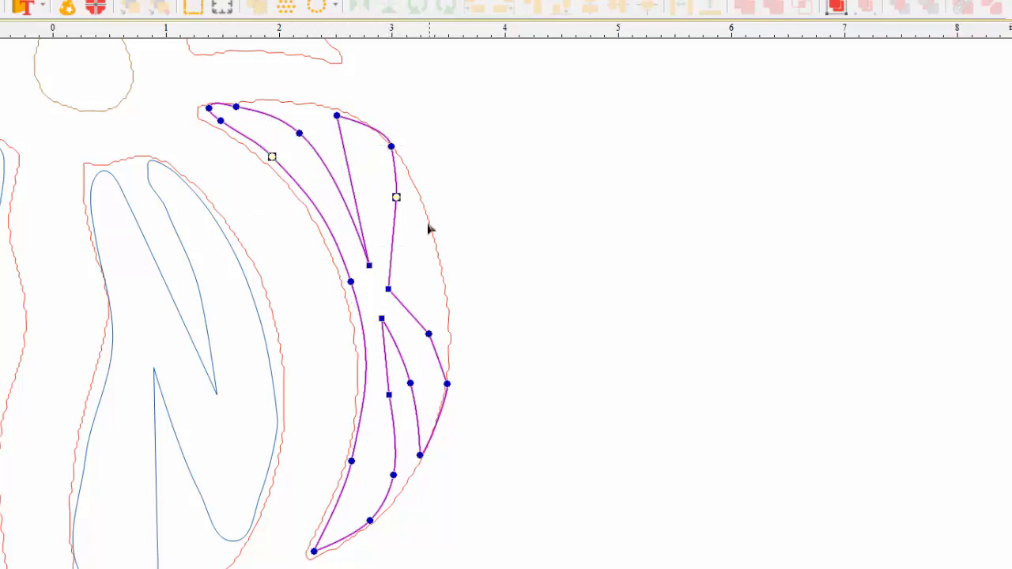
pyautogui.rightClick(396, 198)
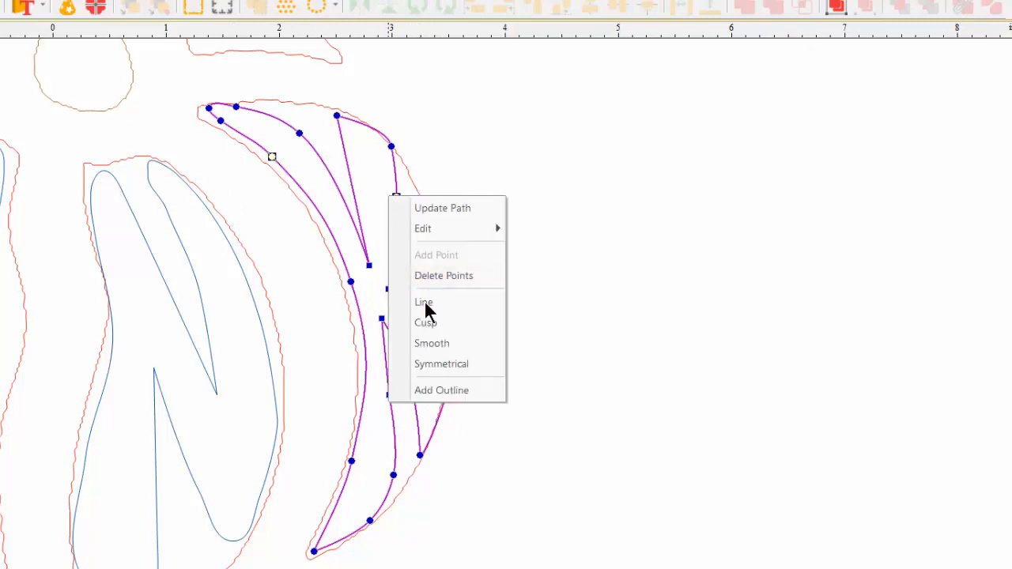
pyautogui.click(431, 348)
# Smooth the points across the top of the K, and set the arm's upper left corner point to Line
pyautogui.moveTo(190, 79); pyautogui.dragTo(412, 161)
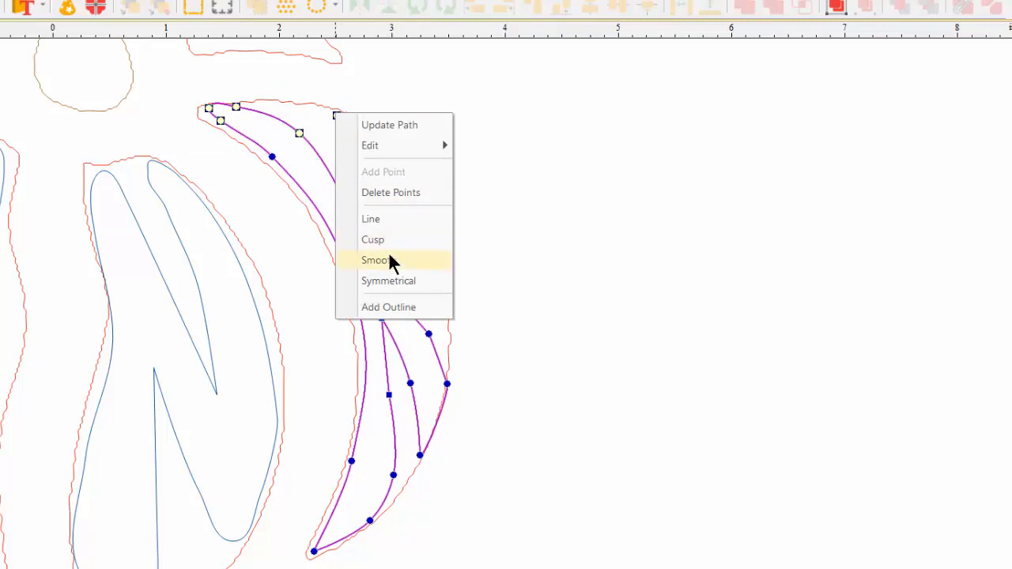
pyautogui.click(388, 259)
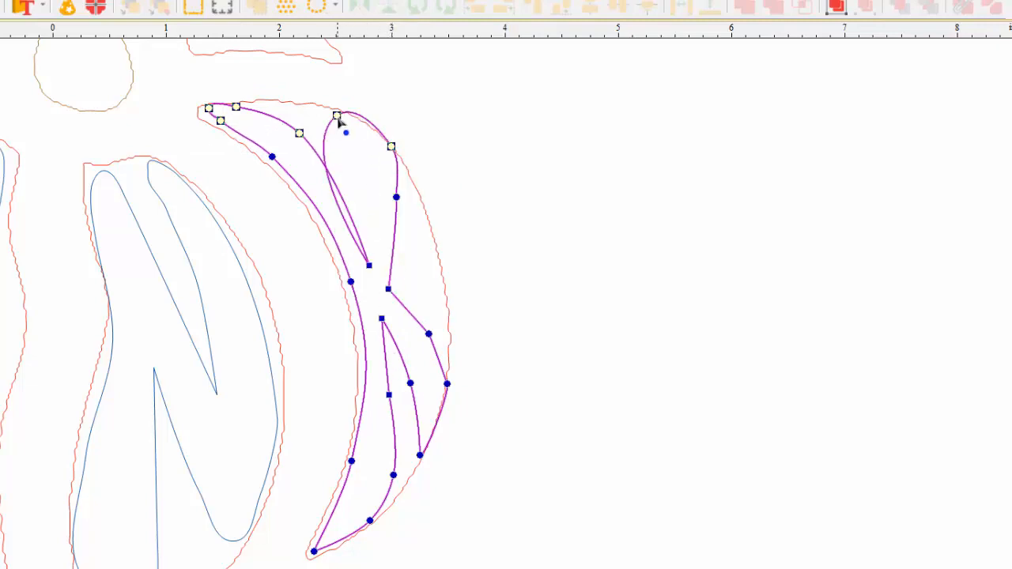
pyautogui.click(397, 198)
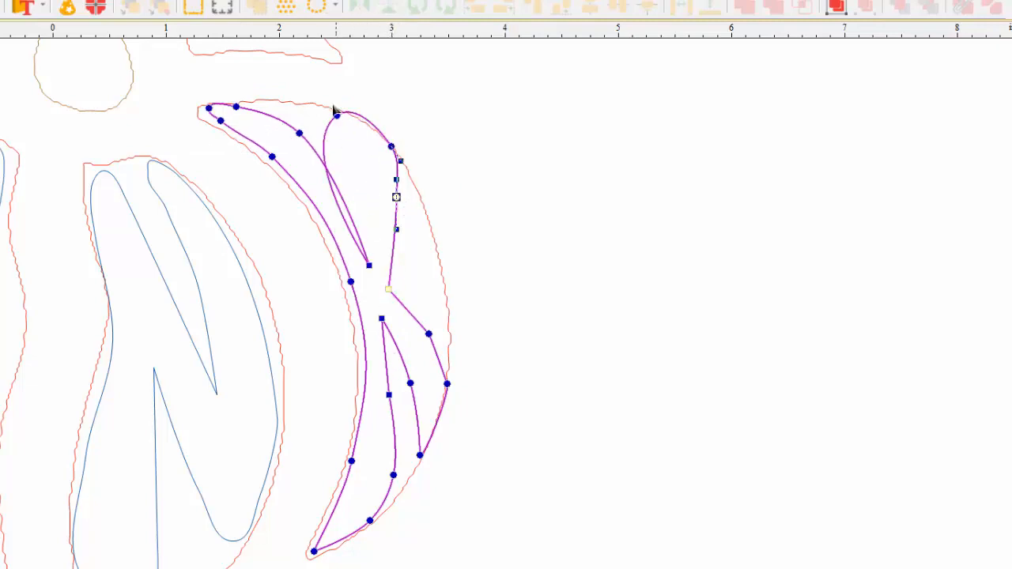
pyautogui.rightClick(337, 116)
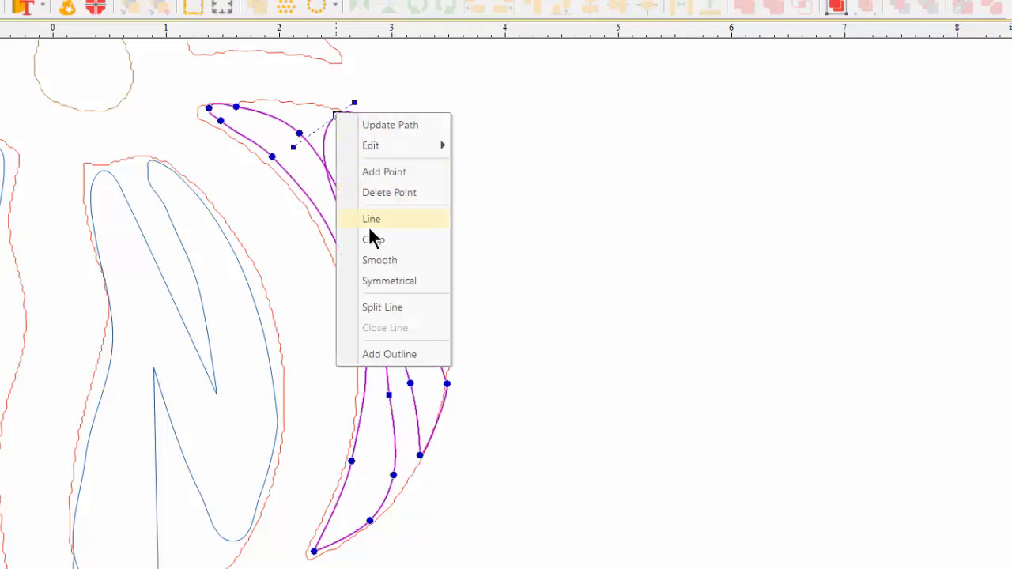
pyautogui.click(372, 219)
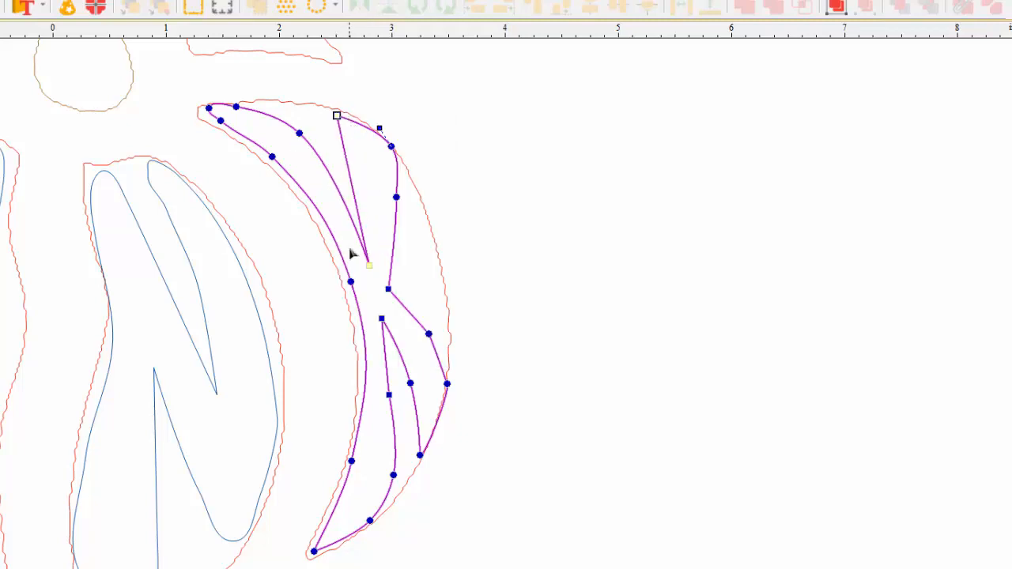
# Smooth the two points midway along the inner and outer edges of the K's leg
pyautogui.moveTo(408, 317); pyautogui.dragTo(430, 398)
pyautogui.rightClick(425, 332)
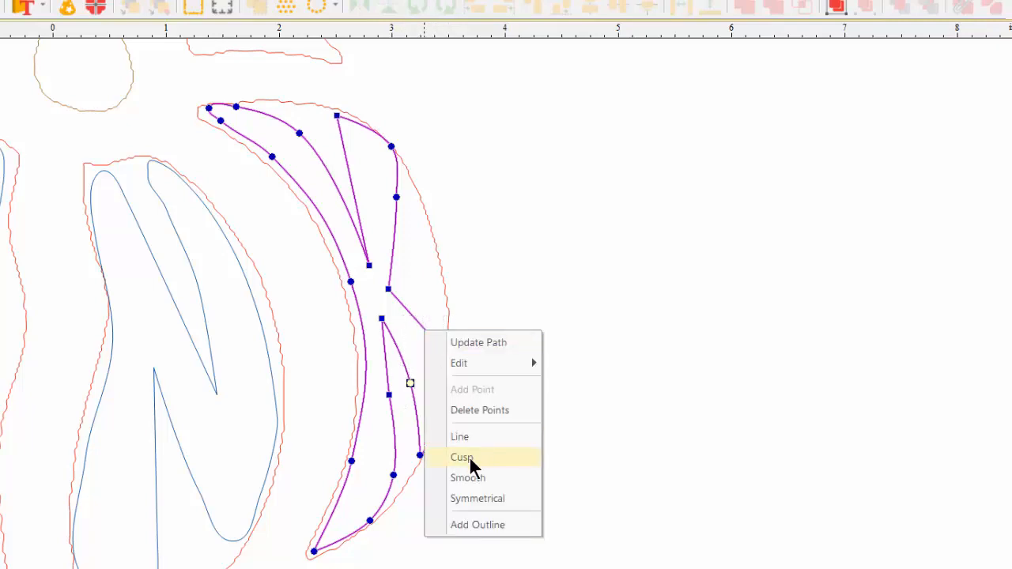
pyautogui.click(463, 478)
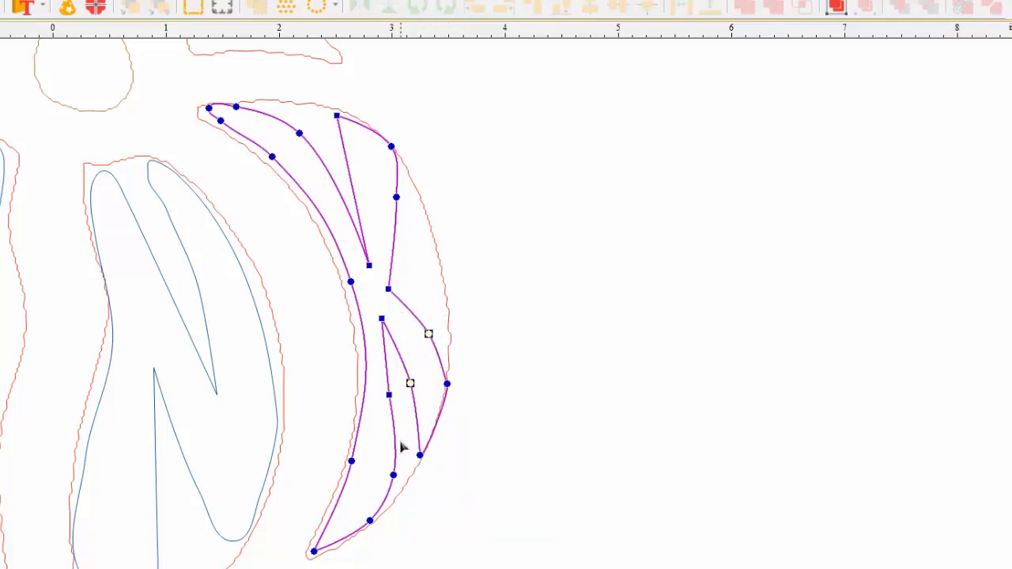
# Shift the stem's two lower inner edge points into a gentler curve and smooth them along with the stem's lower outer edge point
pyautogui.click(389, 396)
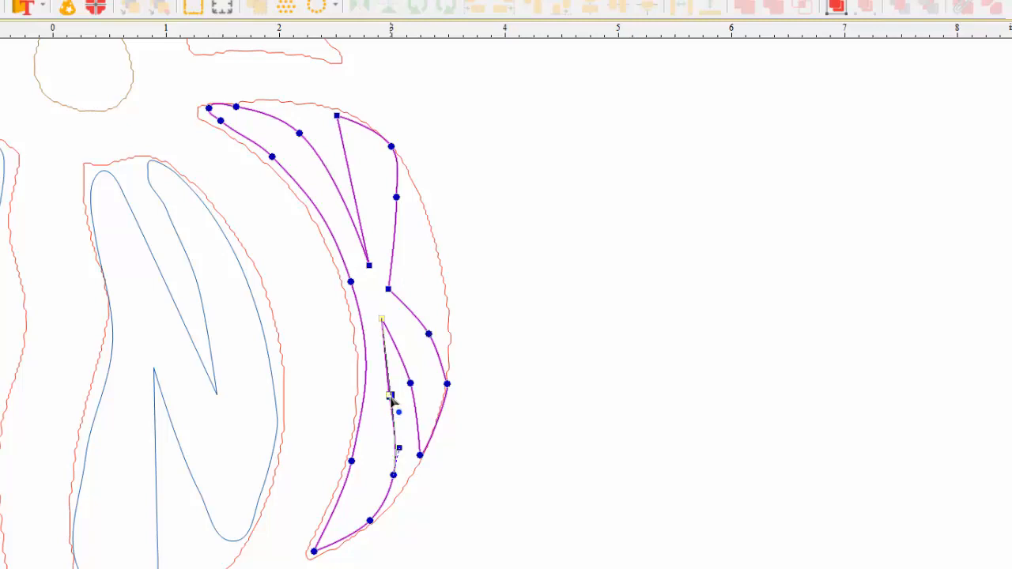
pyautogui.click(392, 476)
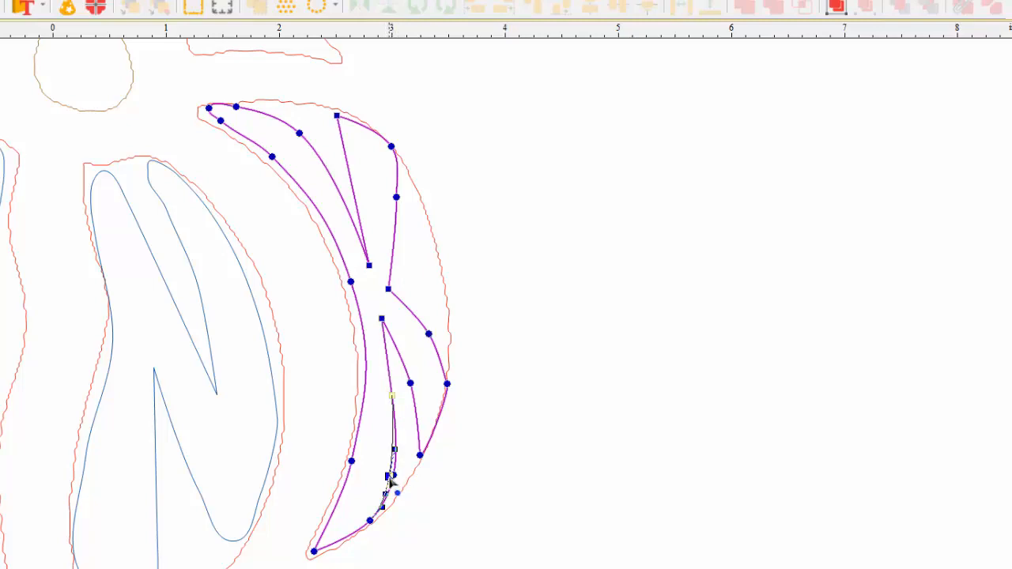
pyautogui.rightClick(392, 396)
pyautogui.click(439, 545)
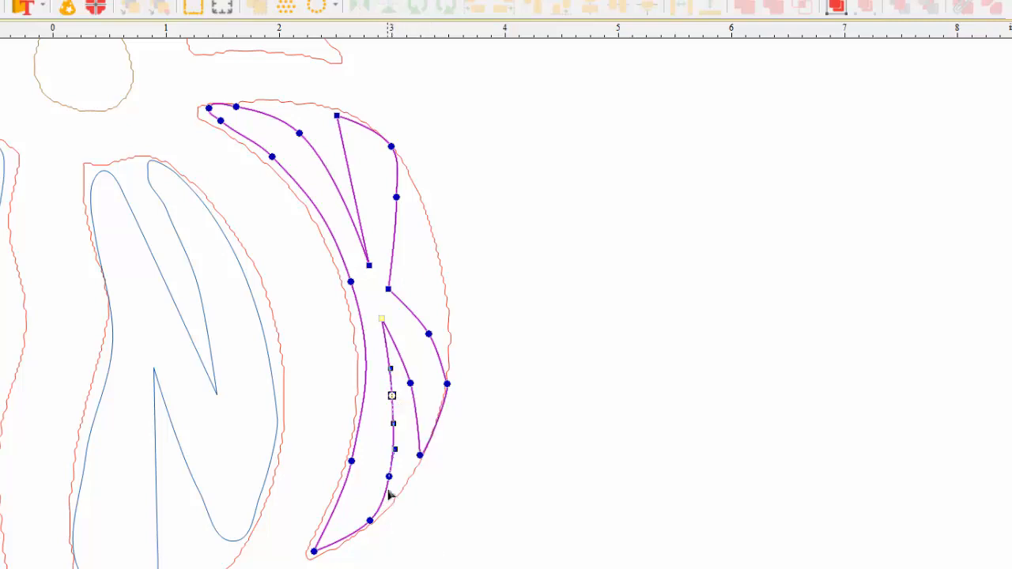
pyautogui.click(388, 477)
pyautogui.rightClick(388, 478)
pyautogui.click(442, 370)
pyautogui.click(351, 461)
pyautogui.rightClick(351, 461)
pyautogui.click(411, 354)
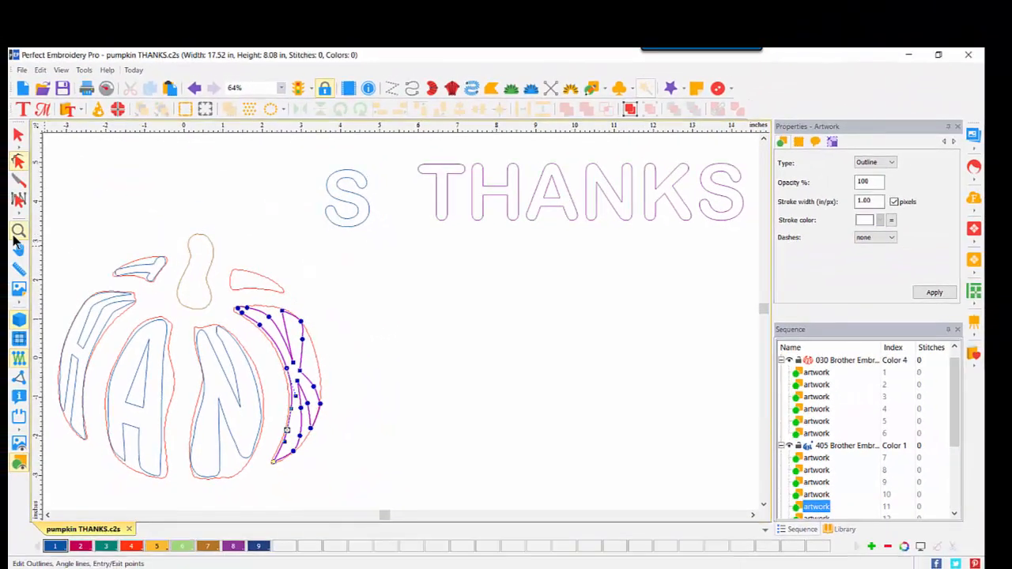
# Move the separate blue S onto the small pumpkin segment to the right of the stem
pyautogui.click(19, 136)
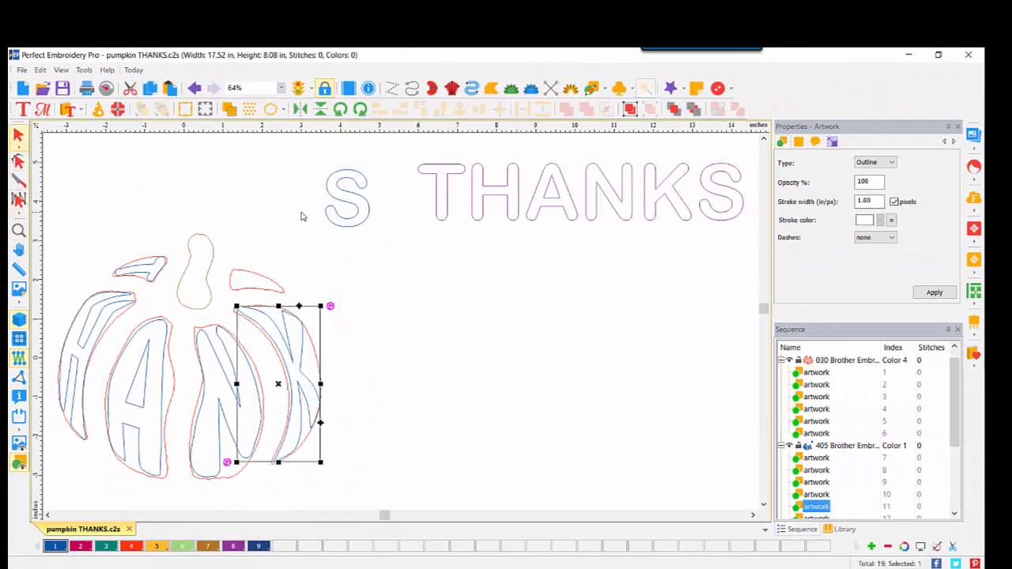
pyautogui.moveTo(354, 202); pyautogui.dragTo(257, 279)
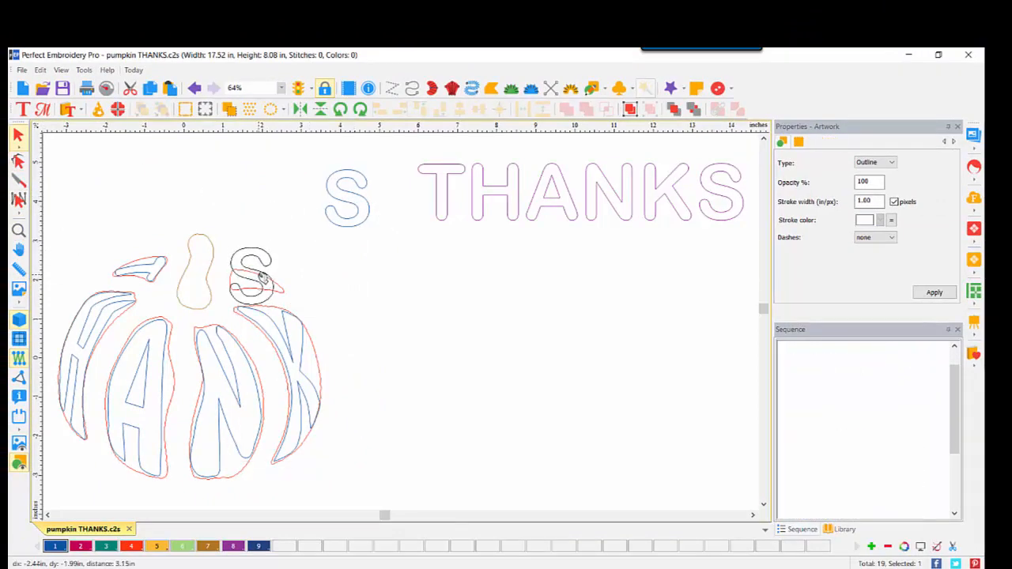
# Narrow the S to about a third of its width and shorten it from below to suit the small segment
pyautogui.click(19, 230)
pyautogui.click(248, 277)
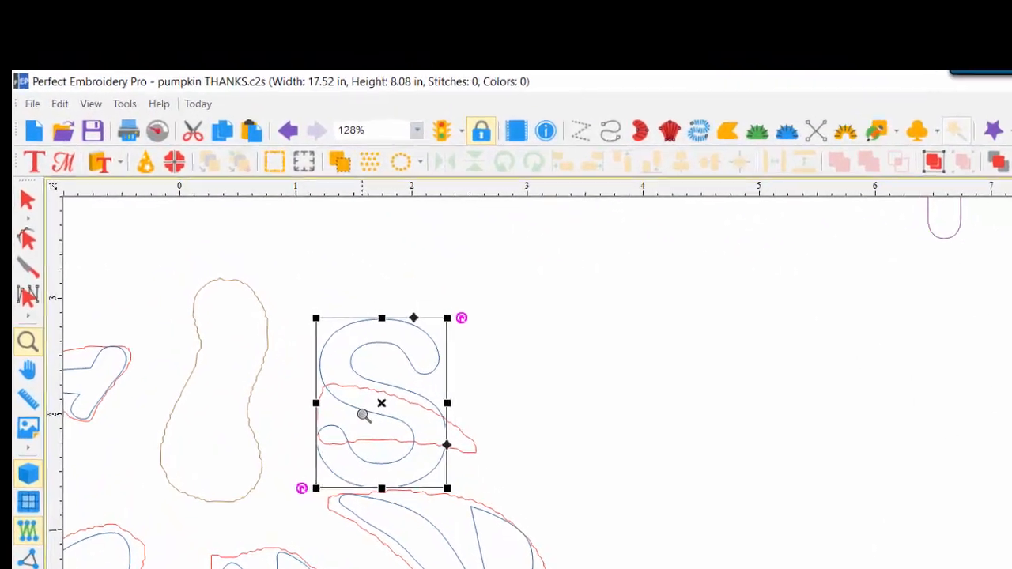
pyautogui.click(250, 279)
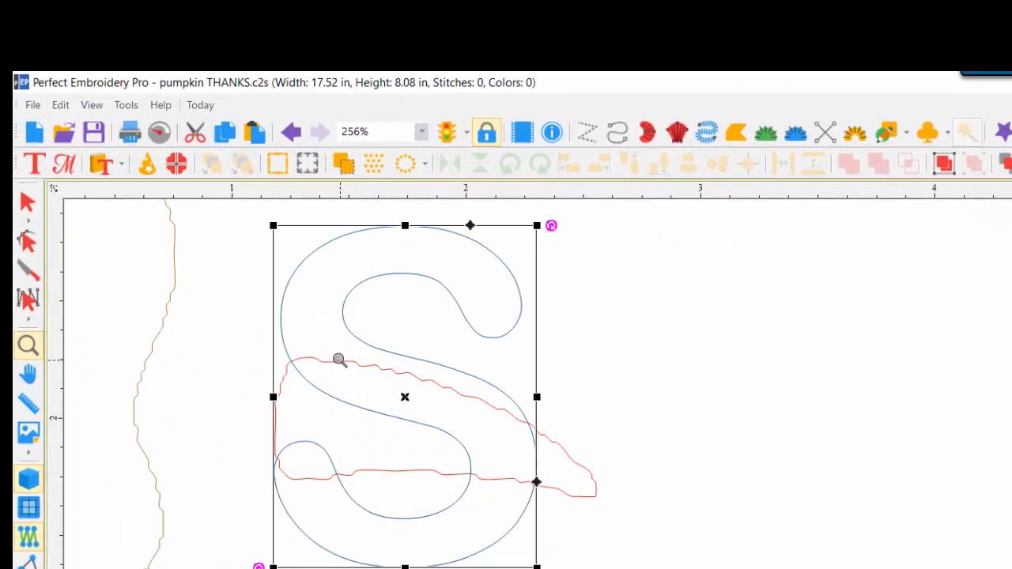
pyautogui.click(28, 204)
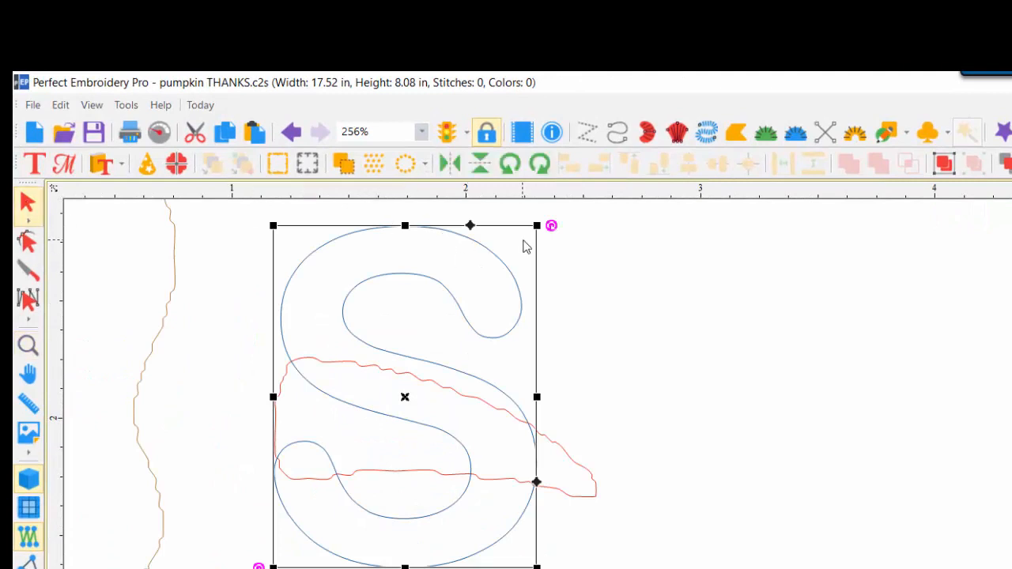
pyautogui.moveTo(535, 398); pyautogui.dragTo(378, 405)
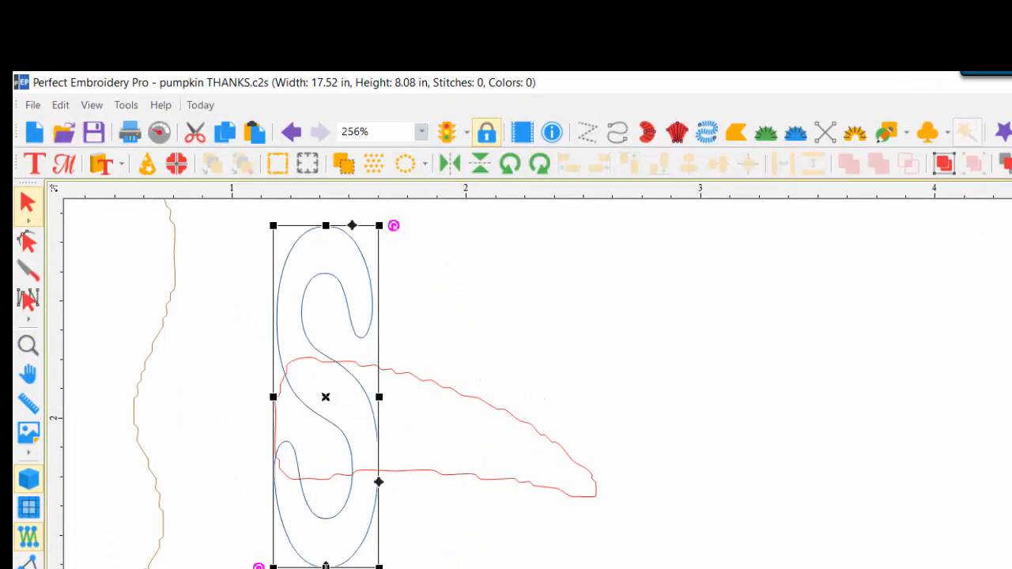
pyautogui.moveTo(322, 562); pyautogui.dragTo(319, 506)
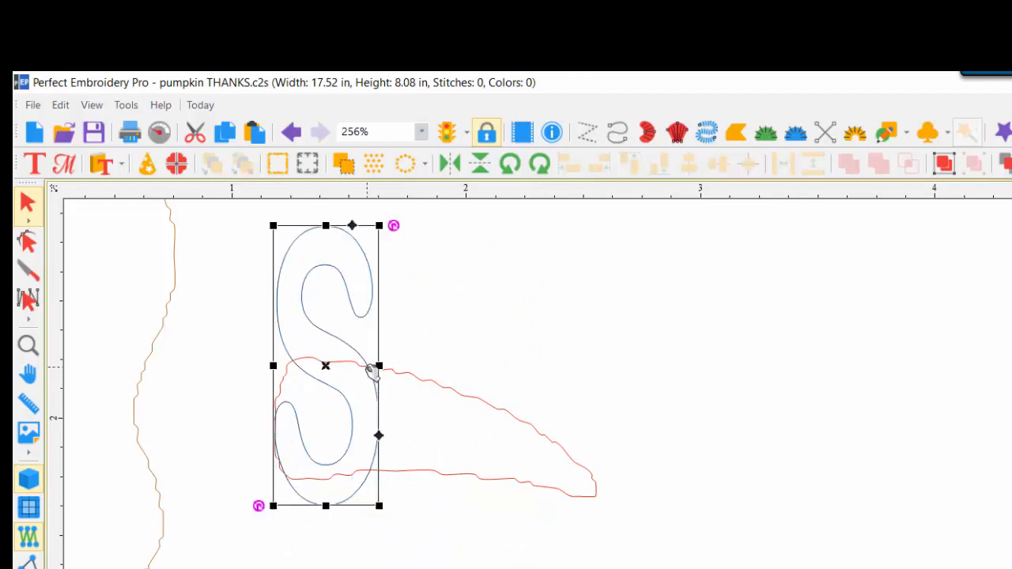
pyautogui.moveTo(379, 366); pyautogui.dragTo(350, 365)
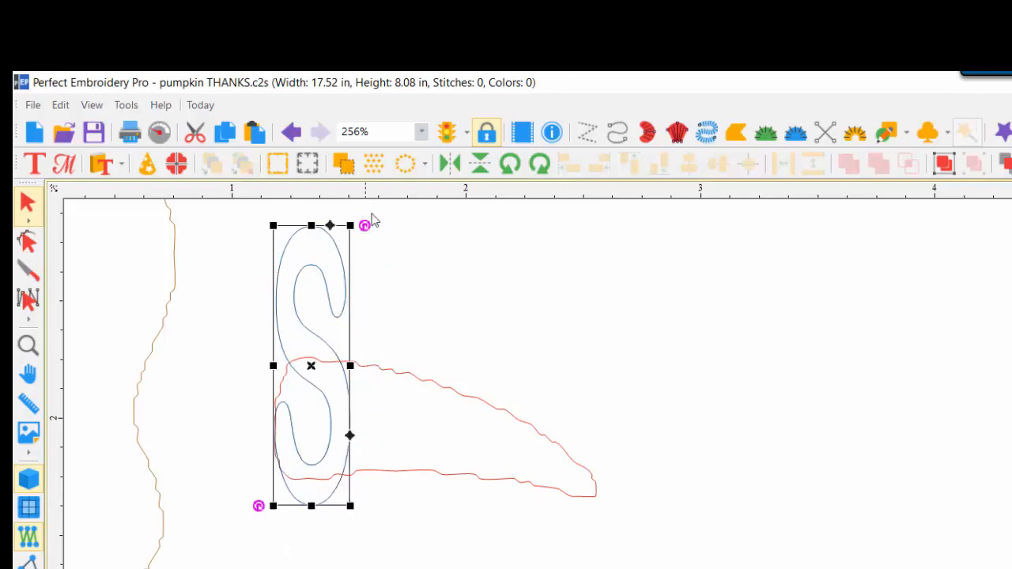
# Rotate the S counterclockwise onto its side with a slight downward slope, and position it over the small segment
pyautogui.moveTo(364, 226); pyautogui.dragTo(267, 341)
pyautogui.moveTo(346, 337); pyautogui.dragTo(457, 412)
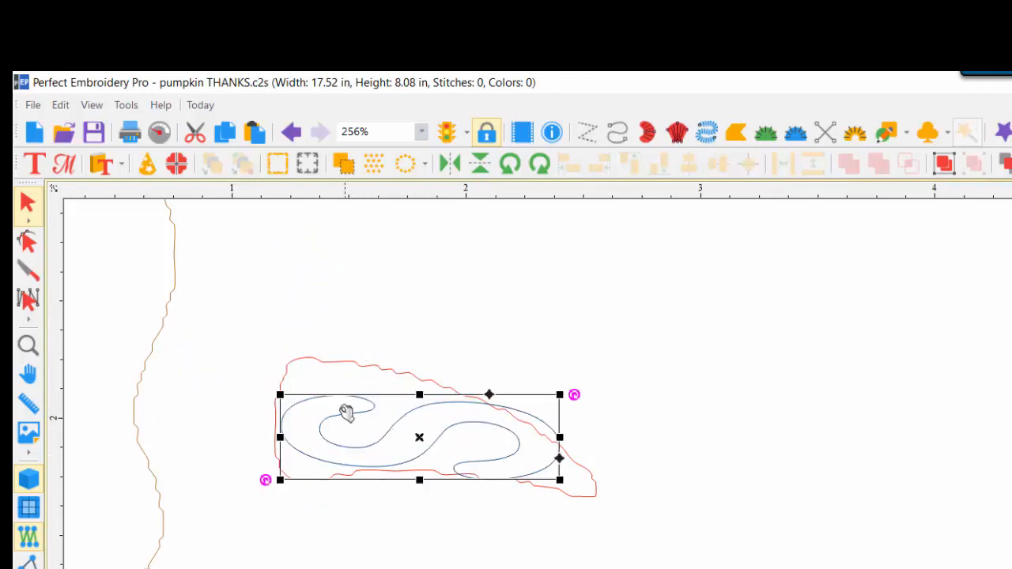
pyautogui.moveTo(574, 393); pyautogui.dragTo(580, 409)
pyautogui.click(390, 415)
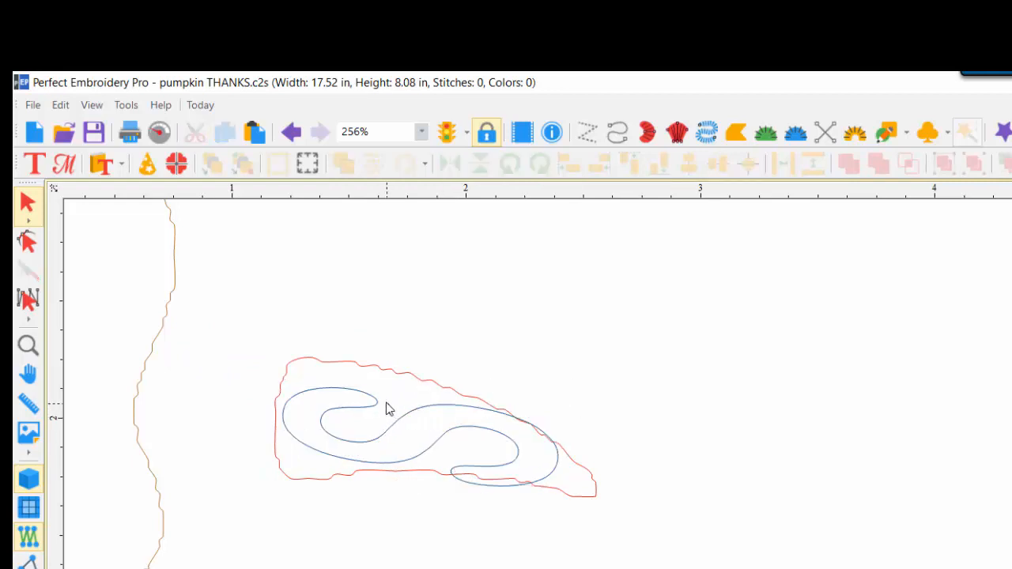
pyautogui.click(379, 438)
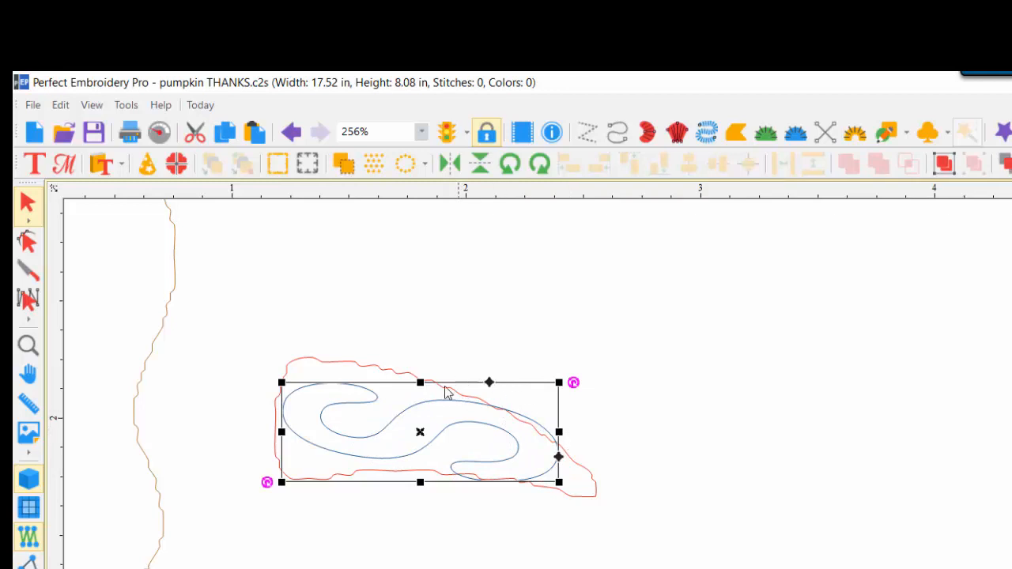
# Resize the letter S outline and rotate it slightly clockwise to fit inside the small pumpkin section beside the stem
pyautogui.moveTo(418, 382); pyautogui.dragTo(410, 402)
pyautogui.moveTo(420, 482); pyautogui.dragTo(420, 475)
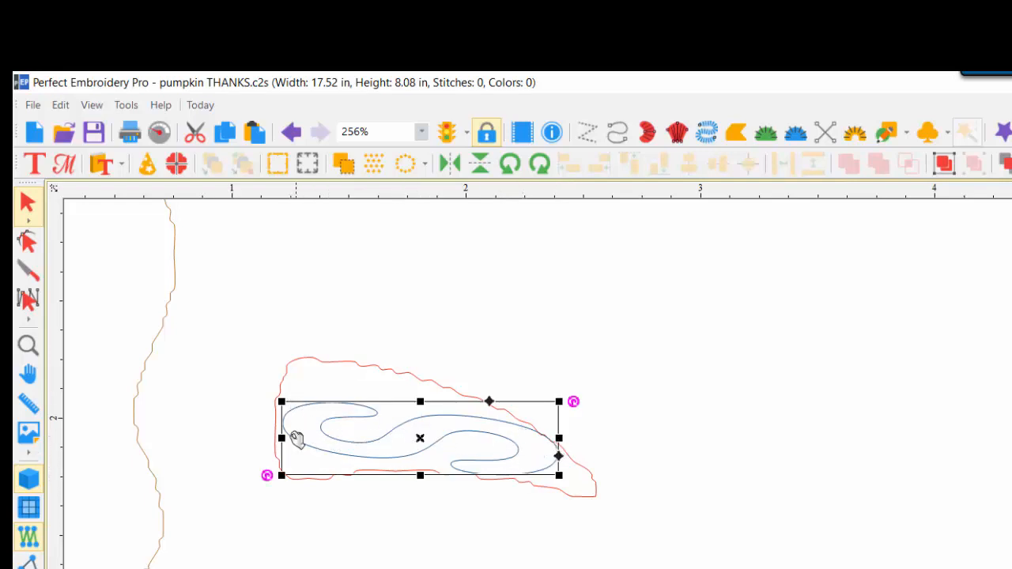
pyautogui.moveTo(278, 439); pyautogui.dragTo(273, 438)
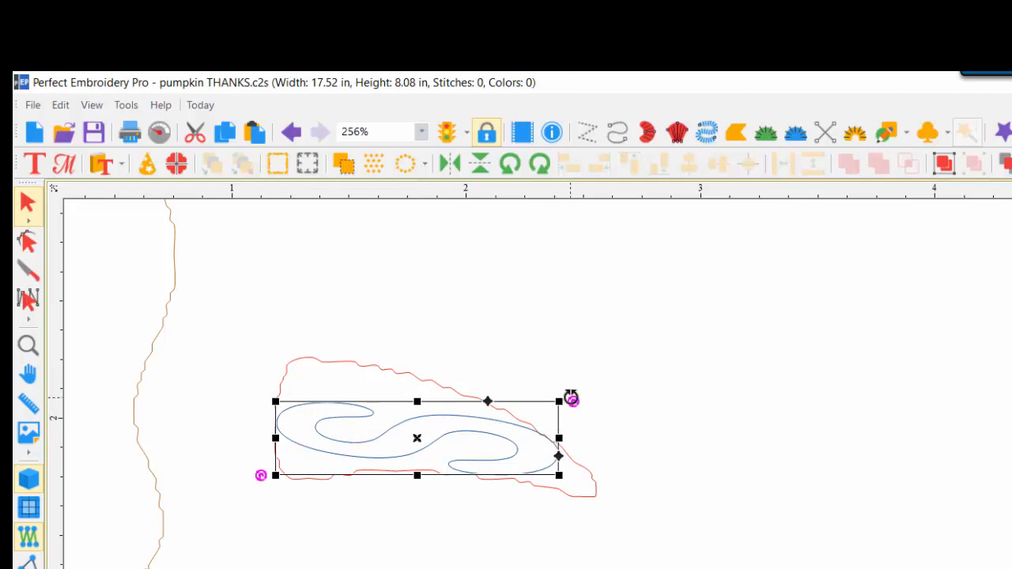
pyautogui.moveTo(573, 403); pyautogui.dragTo(424, 418)
pyautogui.click(610, 393)
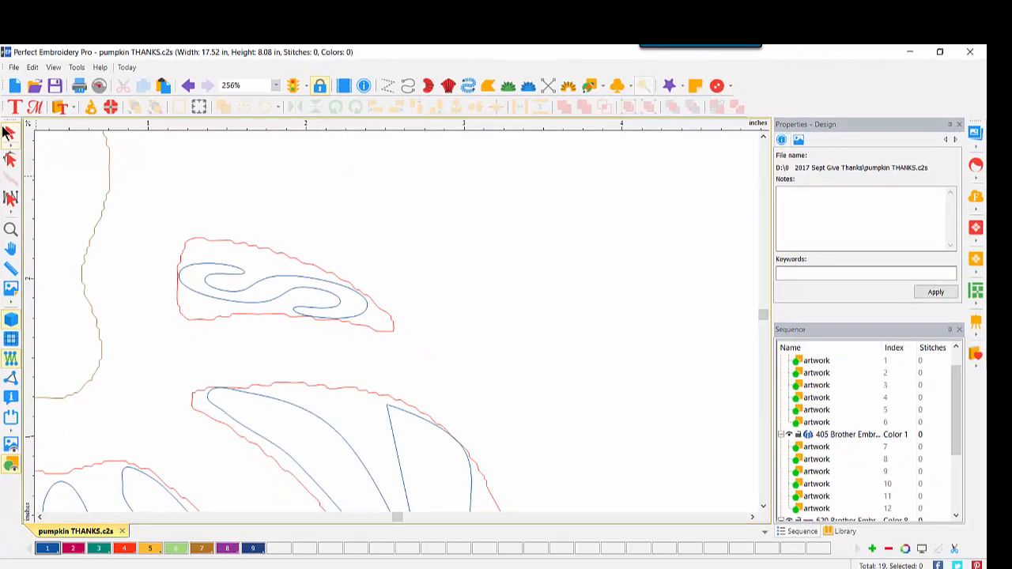
# Delete the six original THANKS letter outlines beside the pumpkin
pyautogui.click(11, 230)
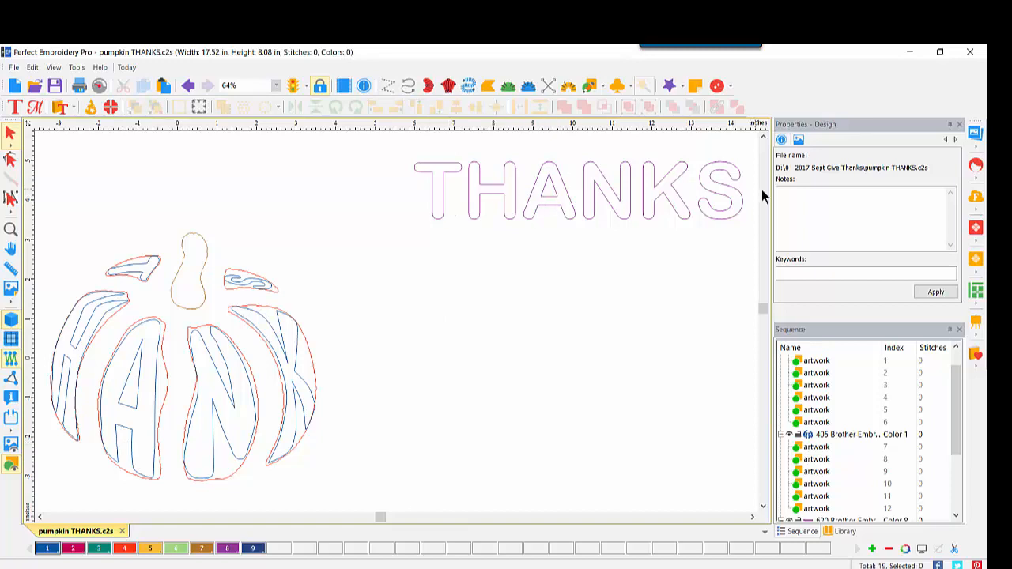
pyautogui.moveTo(373, 146); pyautogui.dragTo(751, 244)
pyautogui.press('Delete')
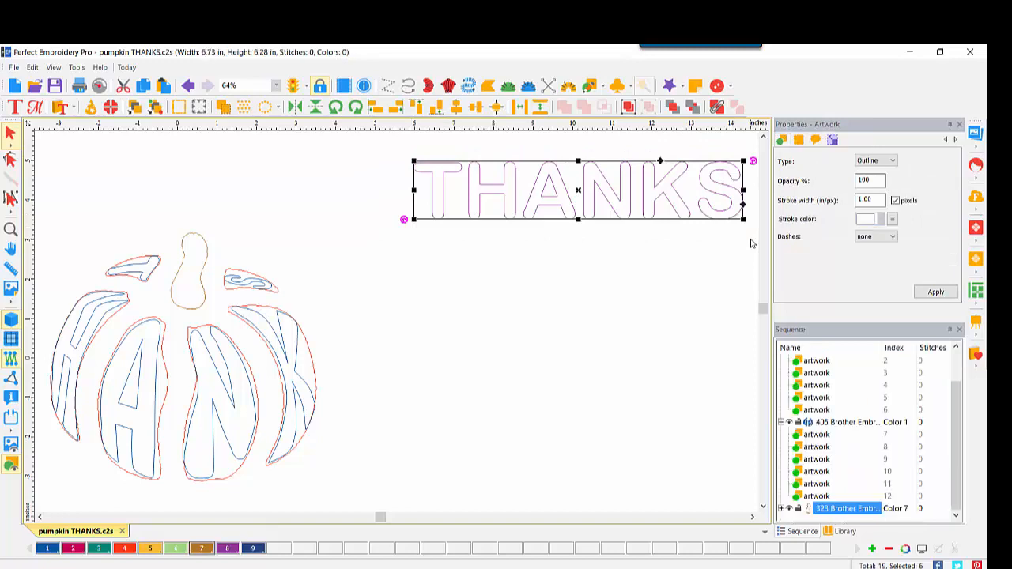
# Convert all the remaining pumpkin and letter artwork to Run stitches
pyautogui.click(11, 228)
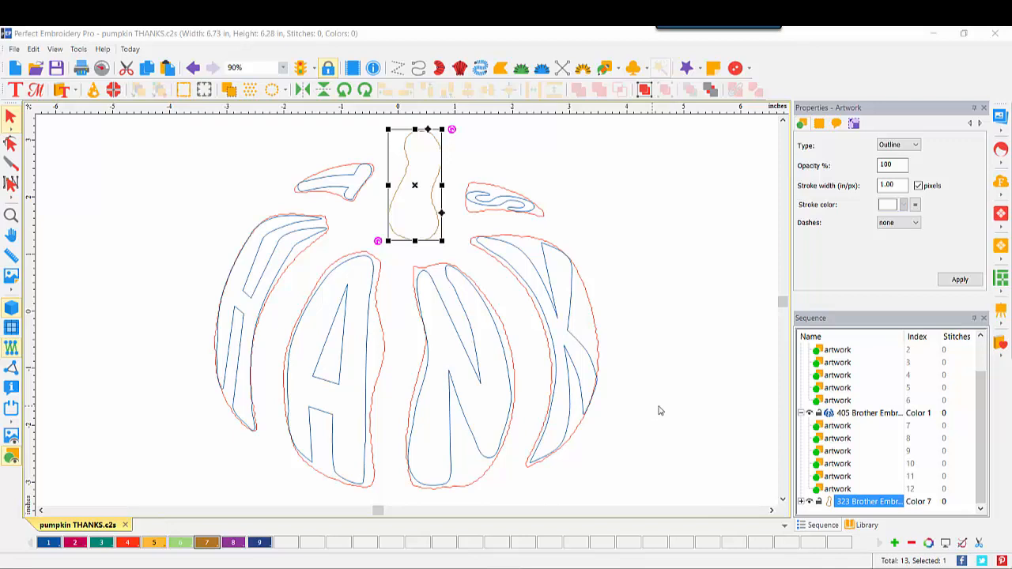
pyautogui.moveTo(985, 407); pyautogui.dragTo(985, 356)
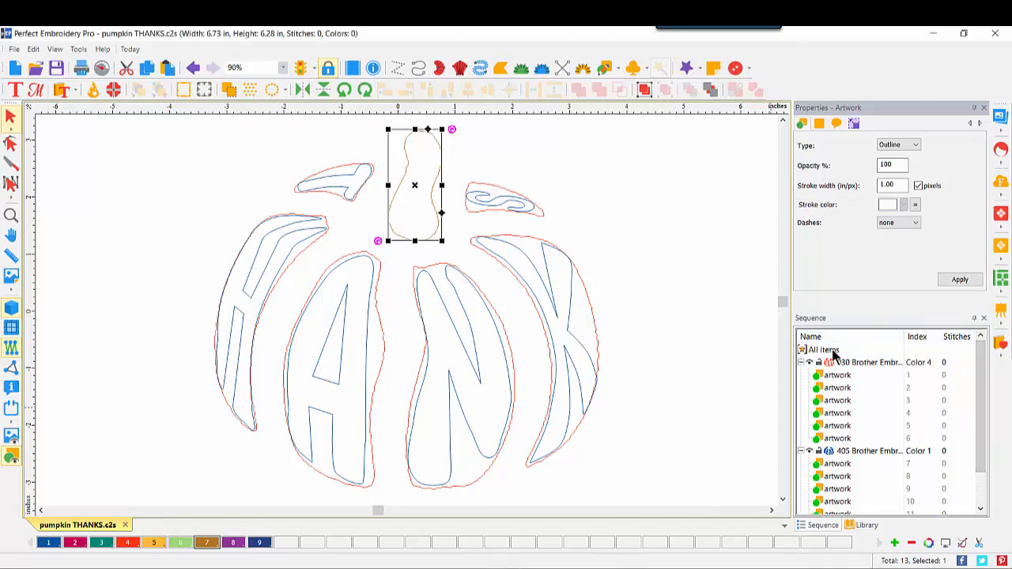
pyautogui.click(826, 350)
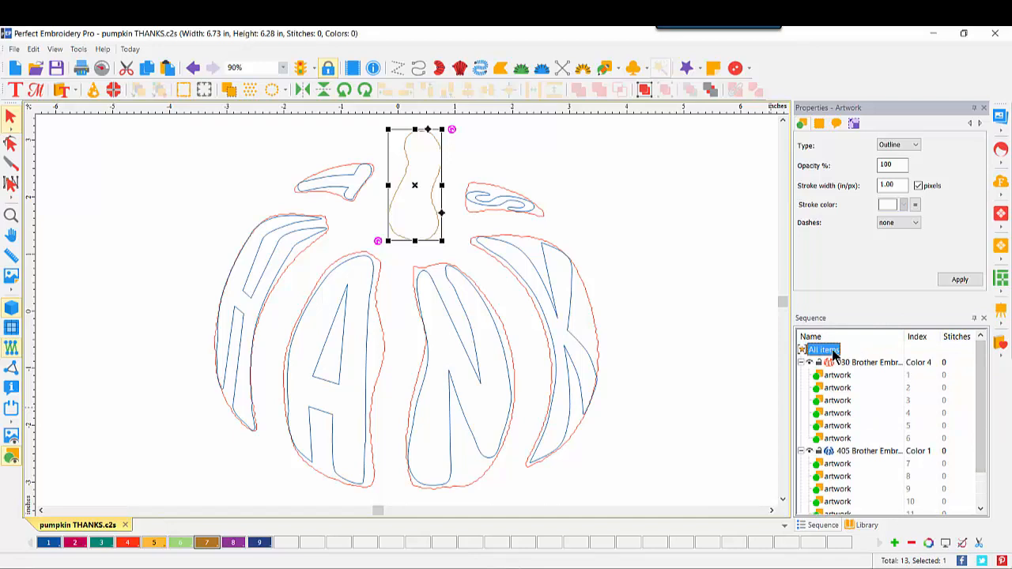
pyautogui.rightClick(536, 263)
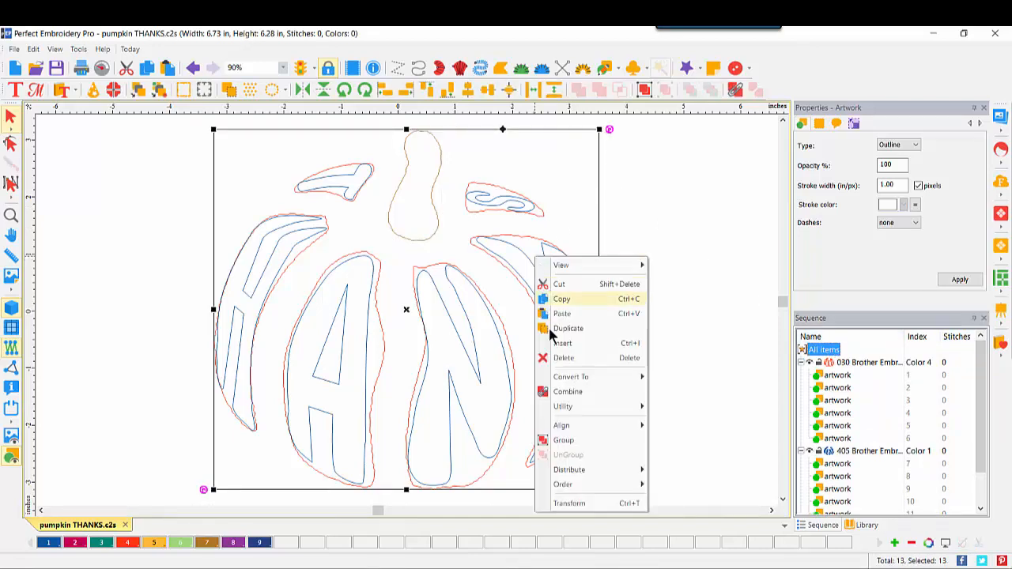
pyautogui.moveTo(572, 378)
pyautogui.click(673, 377)
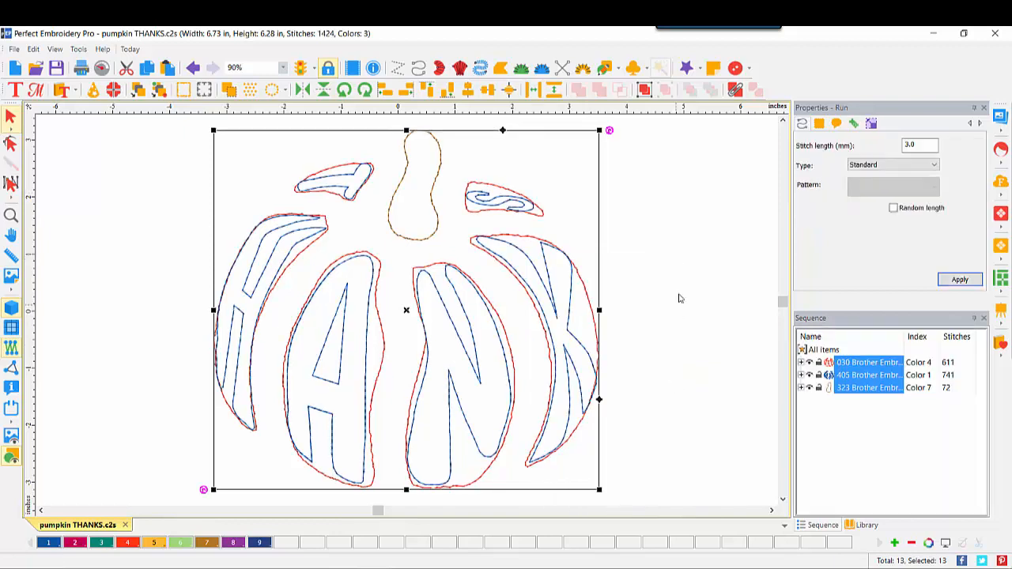
# Change the run type of all the pumpkin and letter outlines to Bean
pyautogui.click(893, 165)
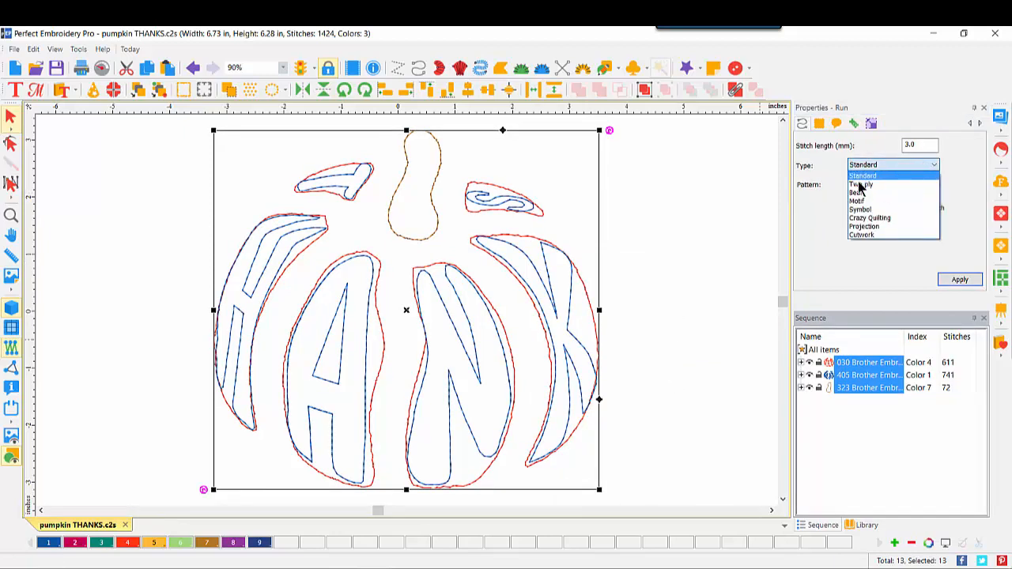
pyautogui.click(857, 193)
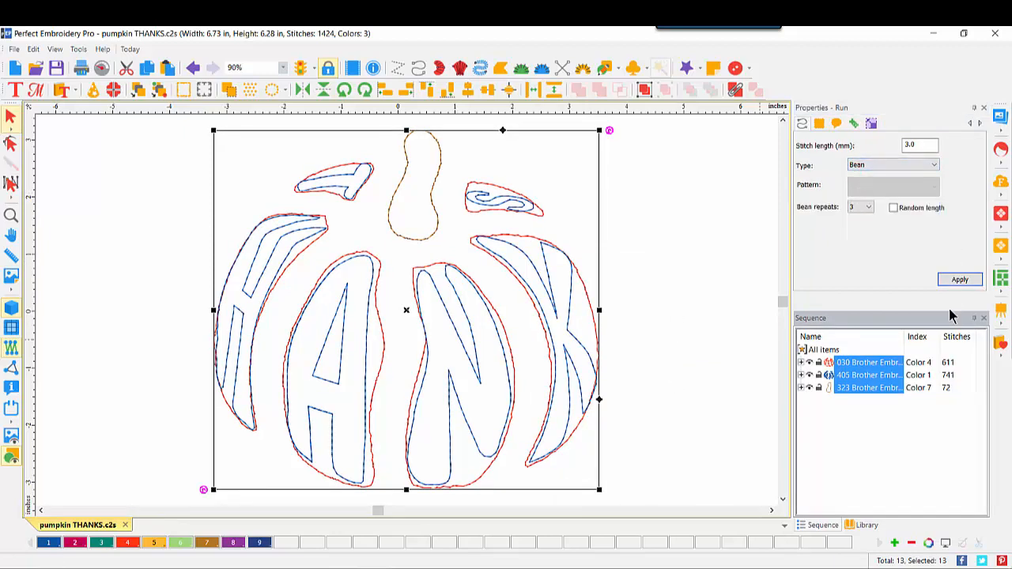
pyautogui.click(958, 279)
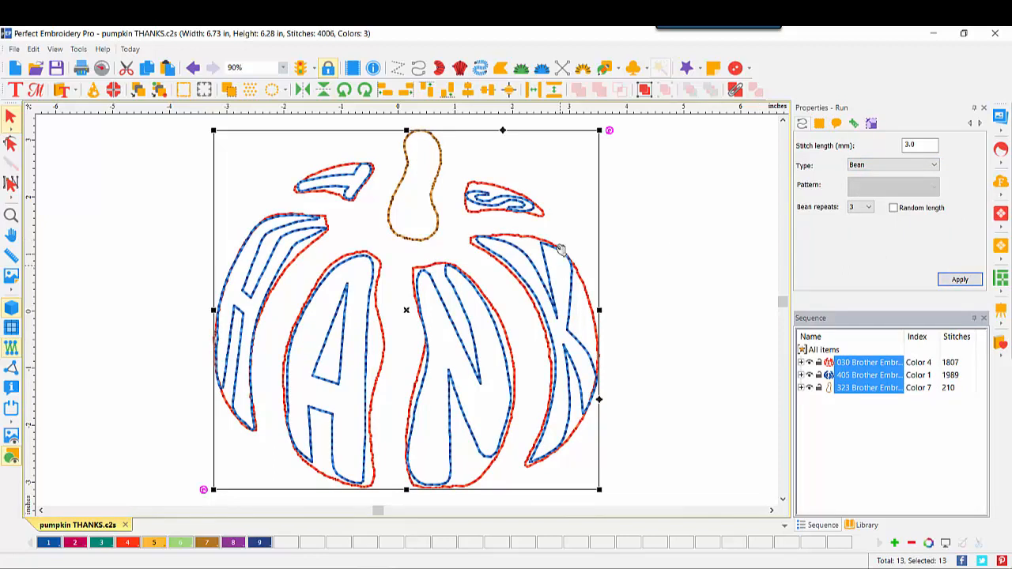
# Add a text object reading GIVE in the empty area beside the pumpkin
pyautogui.click(14, 90)
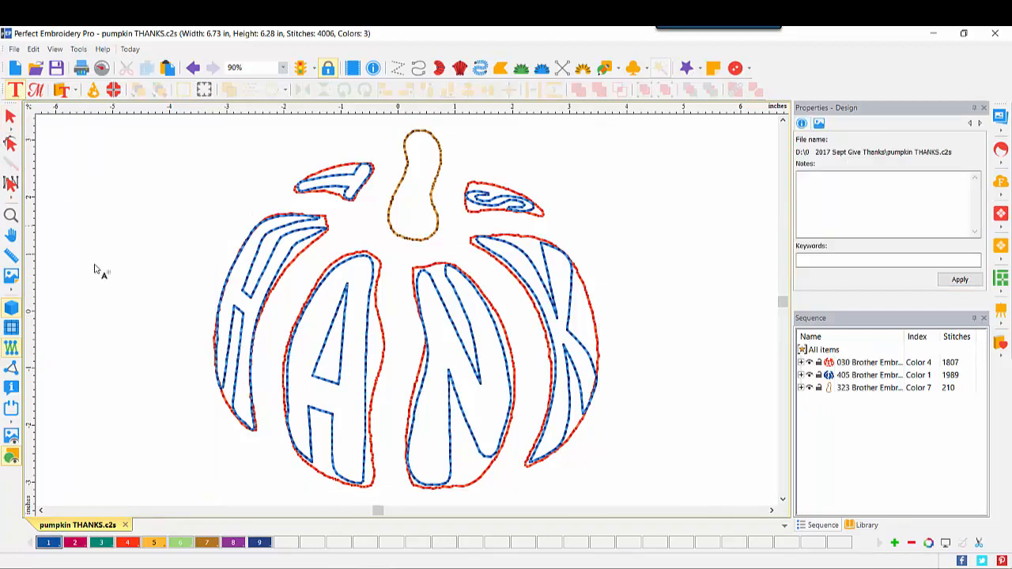
pyautogui.click(135, 244)
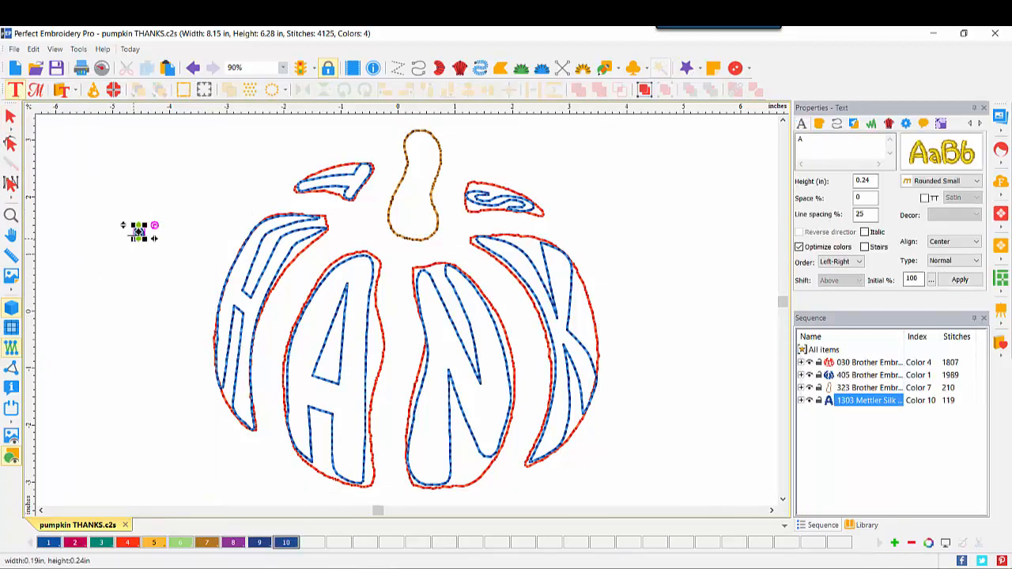
pyautogui.click(820, 143)
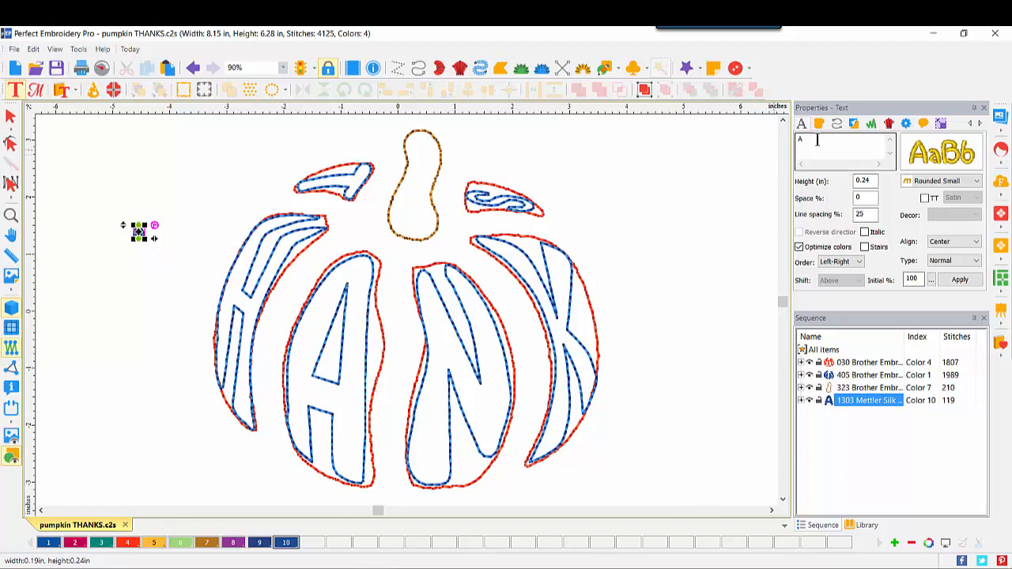
pyautogui.moveTo(816, 140); pyautogui.dragTo(766, 139)
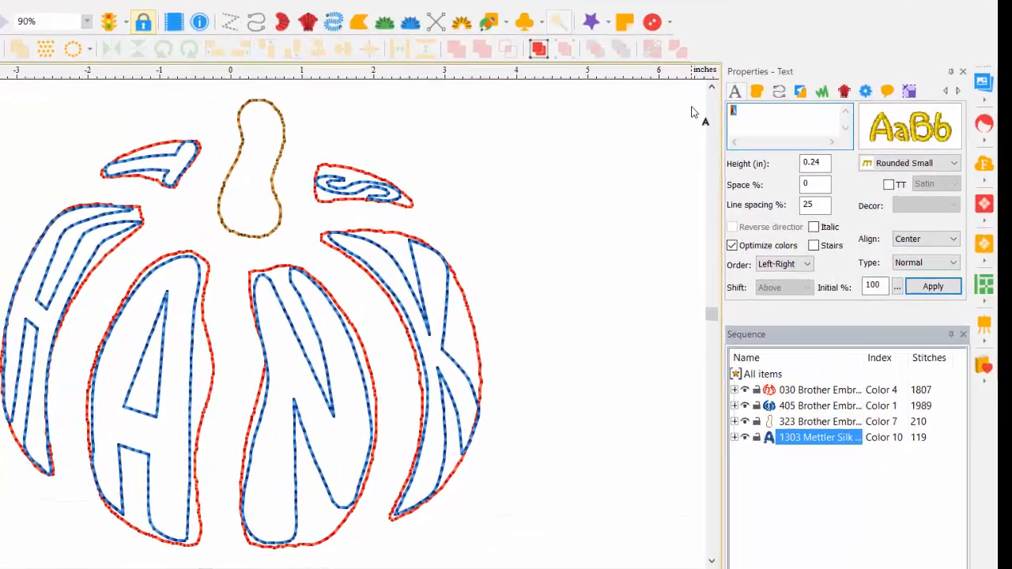
pyautogui.write('GIVE')
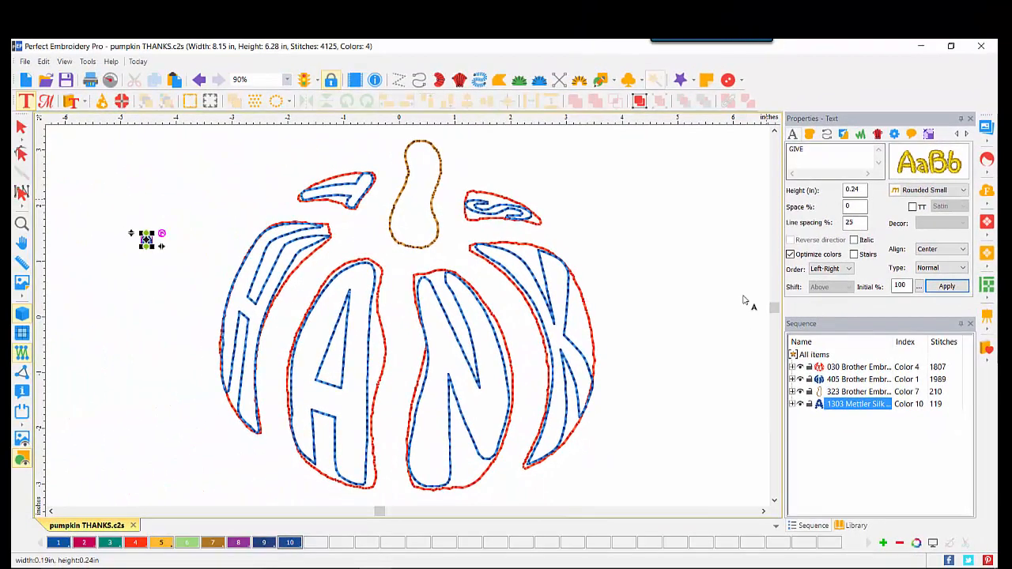
pyautogui.click(946, 287)
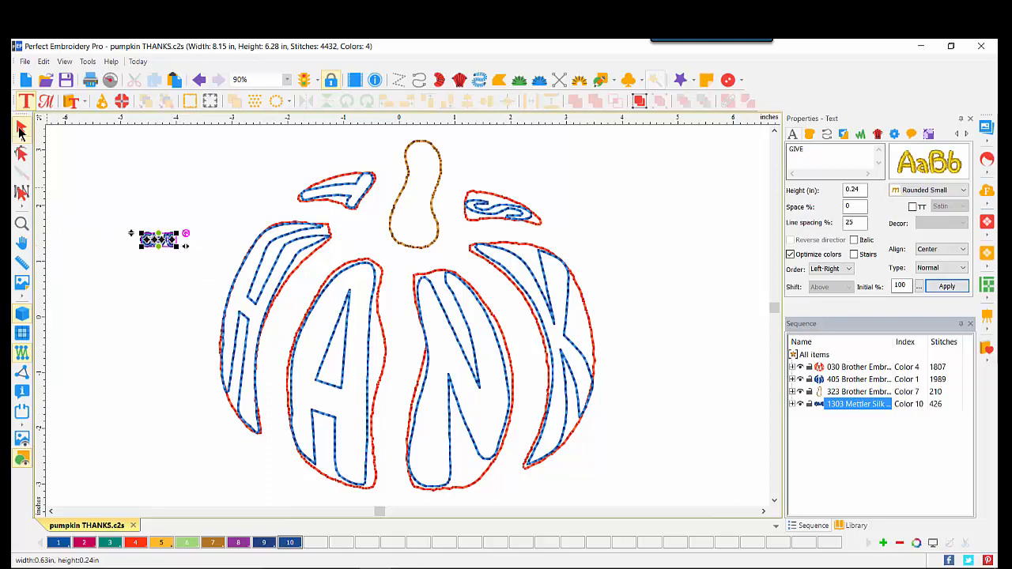
# Recolour the GIVE text with green thread color 3 and set its text type to Vertical
pyautogui.click(20, 128)
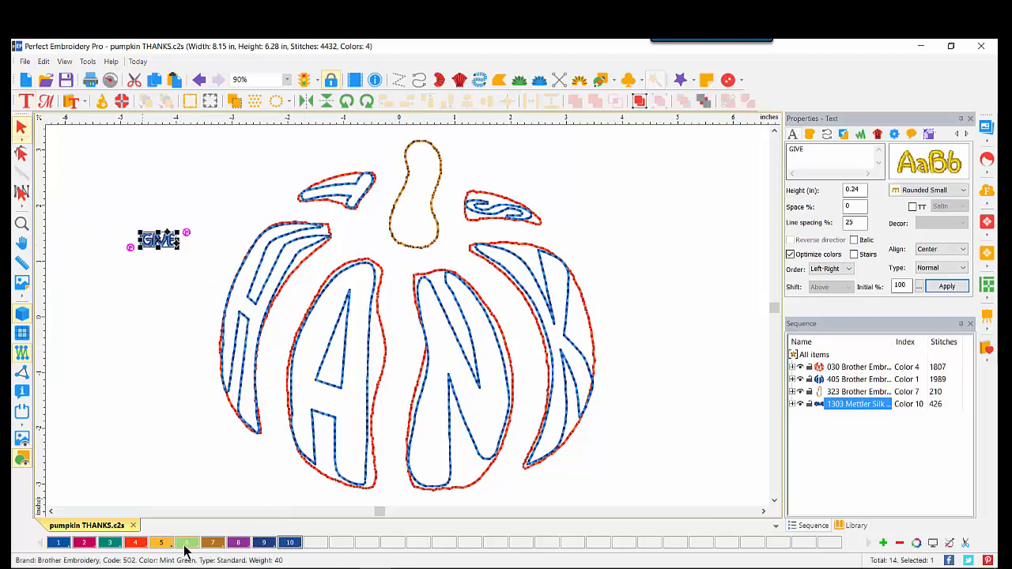
pyautogui.click(110, 542)
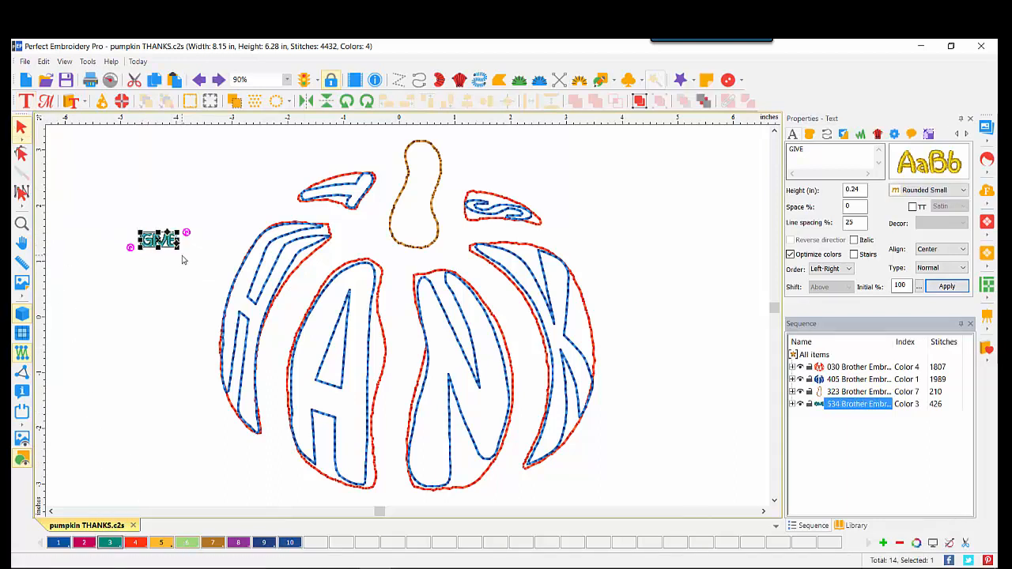
pyautogui.click(962, 268)
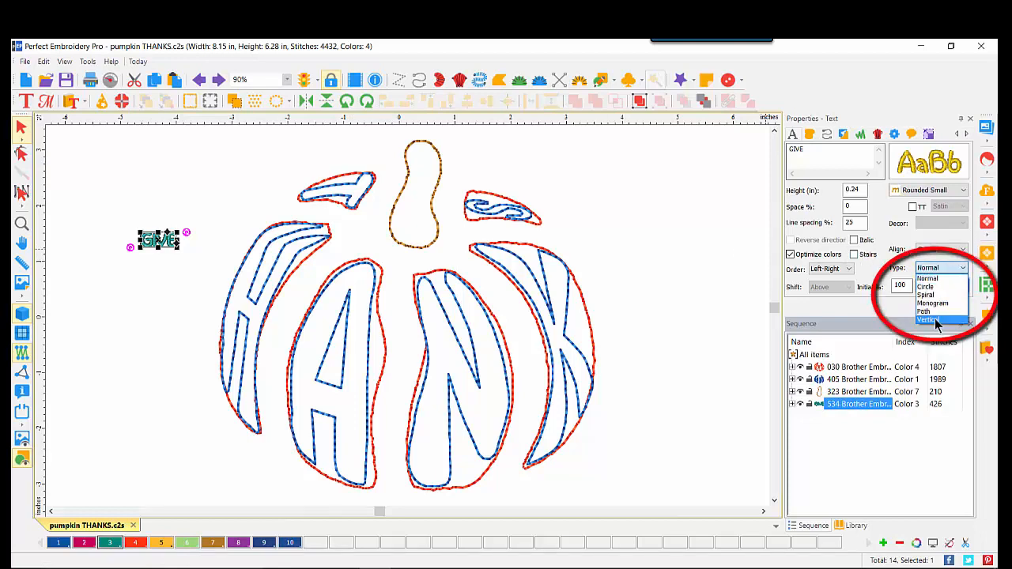
pyautogui.click(936, 321)
pyautogui.click(952, 291)
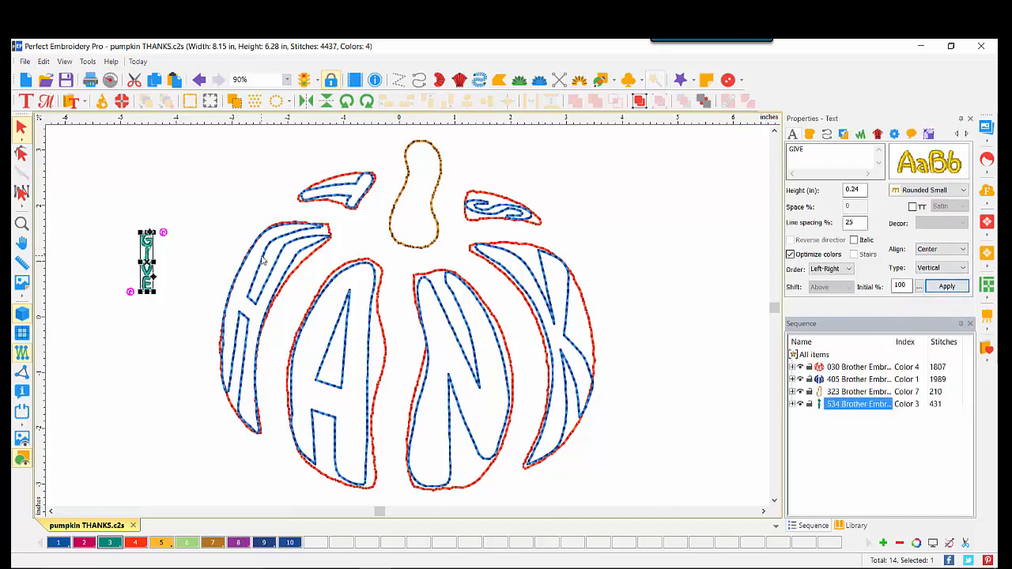
# Scale the GIVE text proportionally to a height of 1.5 in and fit it lengthwise inside the pumpkin stem
pyautogui.click(928, 134)
pyautogui.moveTo(880, 168); pyautogui.dragTo(805, 159)
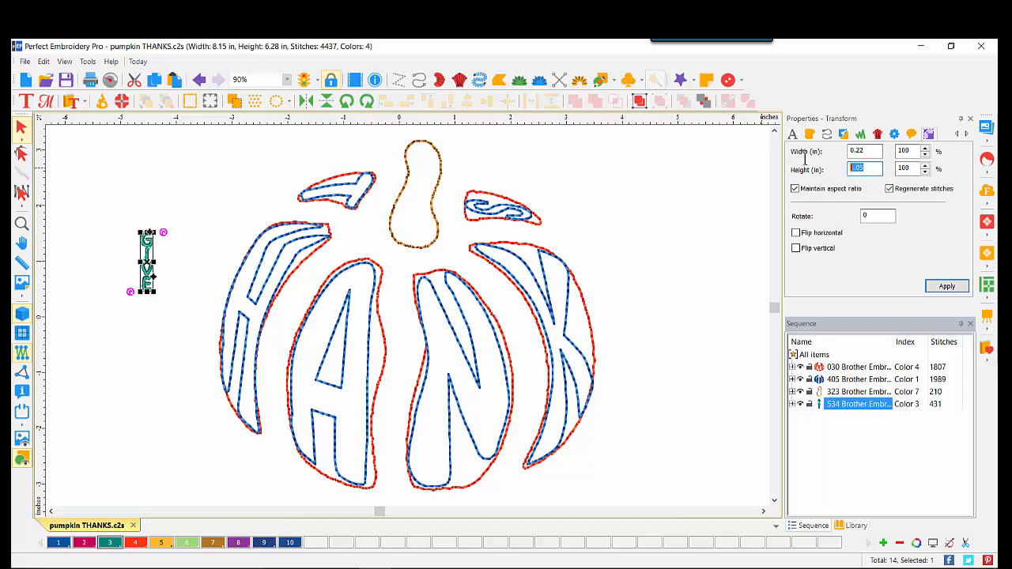
pyautogui.write('1.5')
pyautogui.click(942, 284)
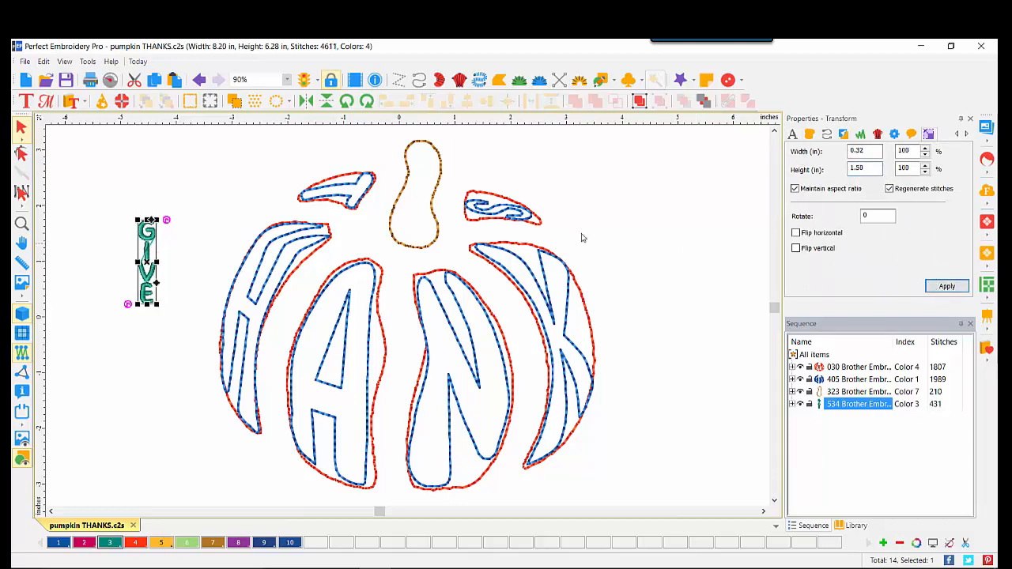
pyautogui.moveTo(162, 274); pyautogui.dragTo(424, 204)
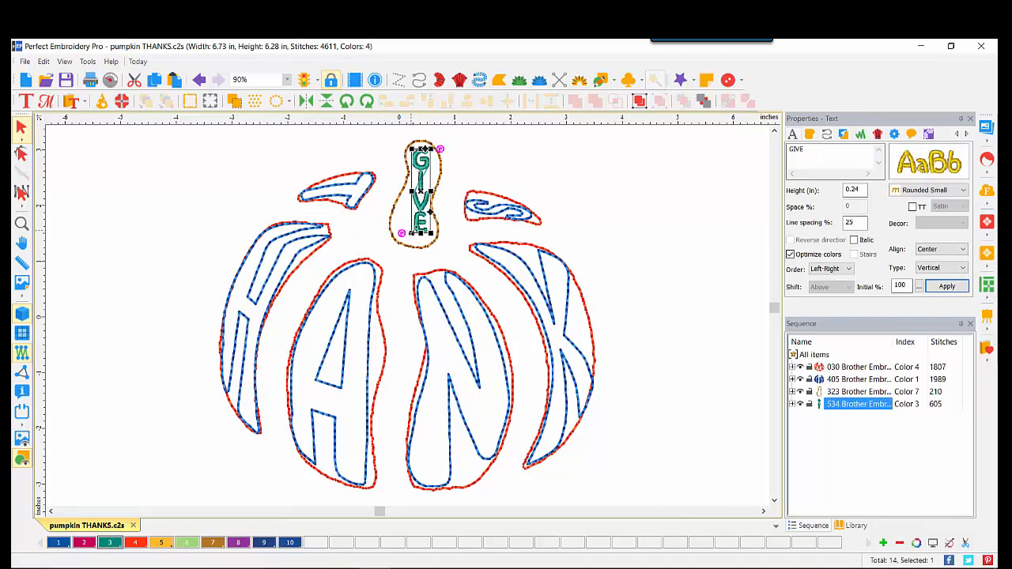
pyautogui.moveTo(420, 235); pyautogui.dragTo(421, 239)
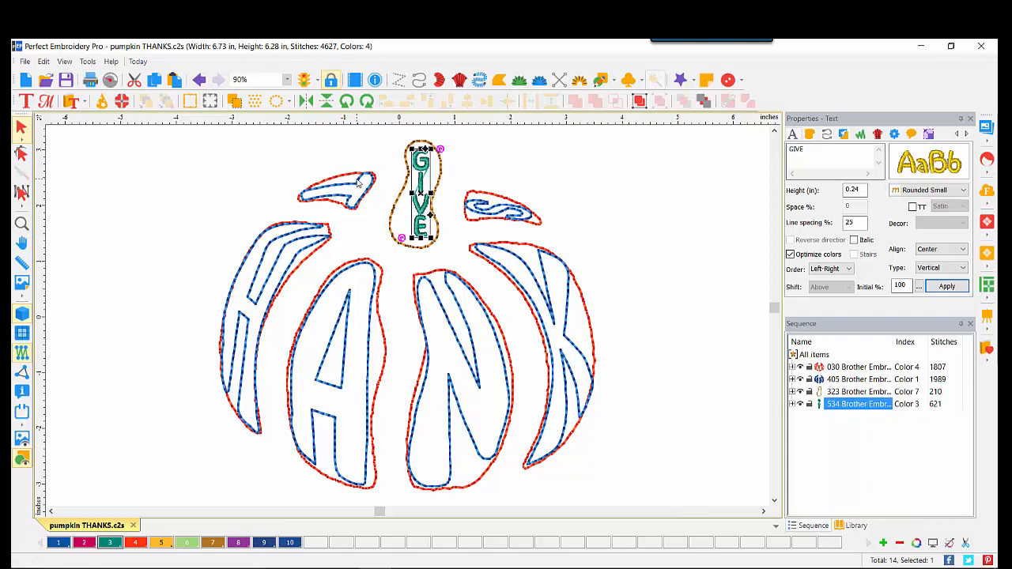
# Reposition the letters E, V, I and G individually so the GIVE text follows the curve of the stem
pyautogui.click(22, 223)
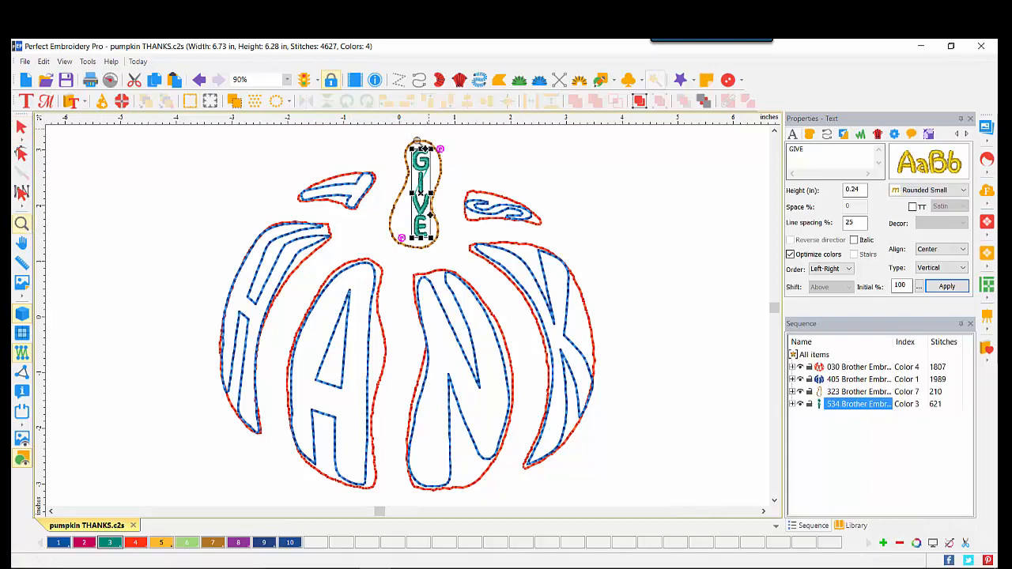
pyautogui.click(414, 149)
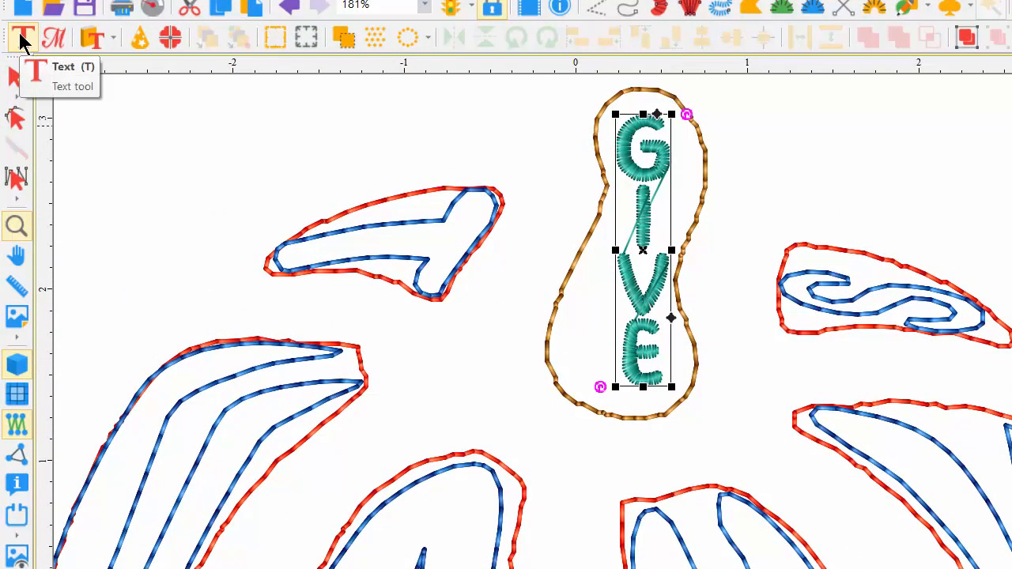
pyautogui.click(22, 41)
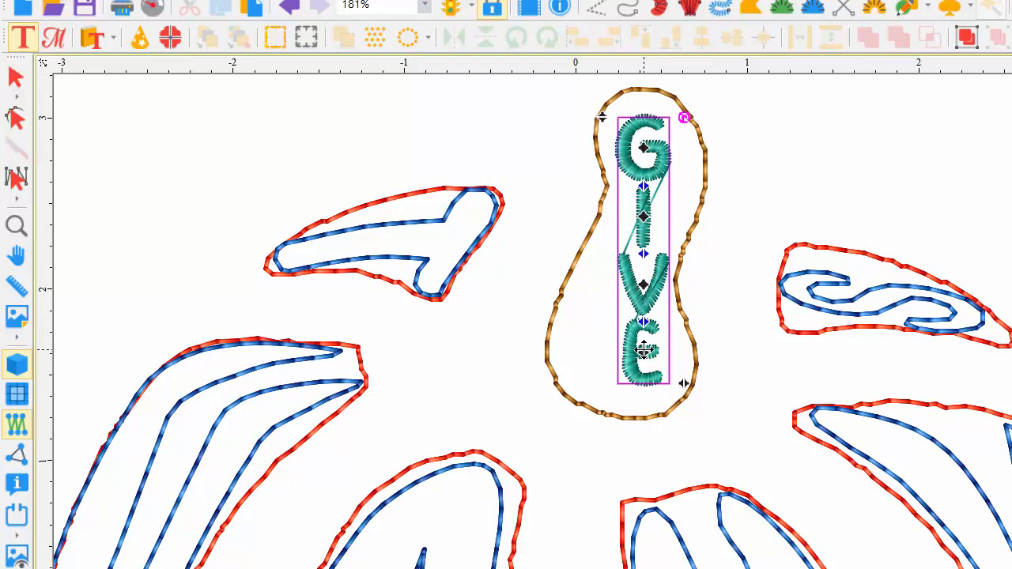
pyautogui.moveTo(644, 350); pyautogui.dragTo(610, 365)
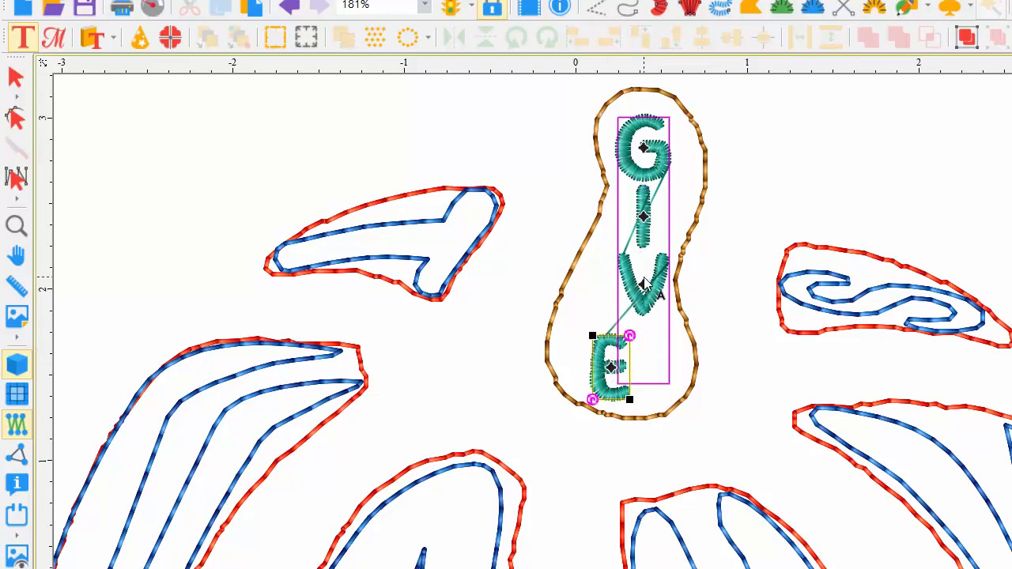
pyautogui.moveTo(644, 287); pyautogui.dragTo(627, 292)
pyautogui.click(643, 223)
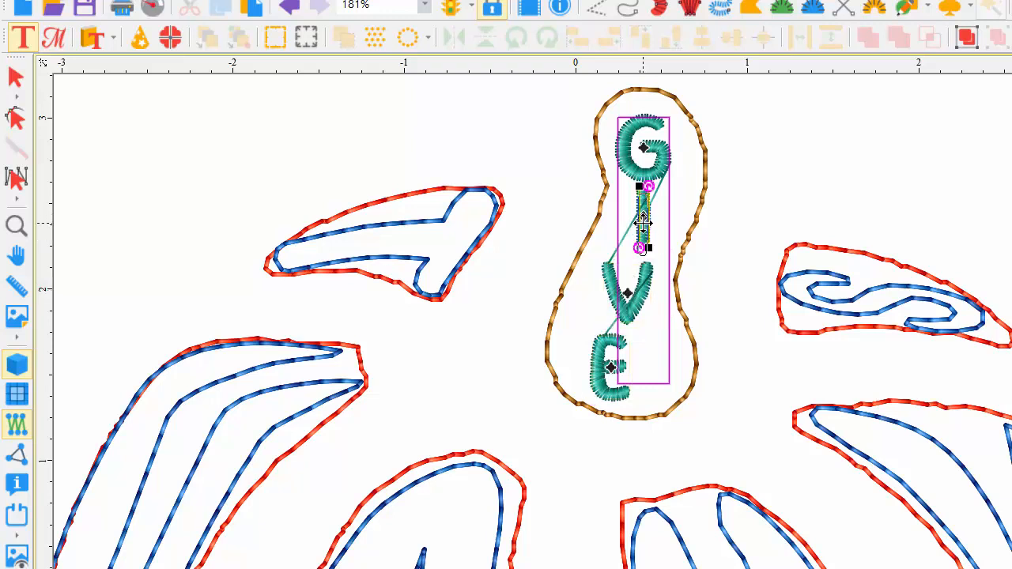
pyautogui.moveTo(642, 223); pyautogui.dragTo(647, 231)
pyautogui.click(645, 147)
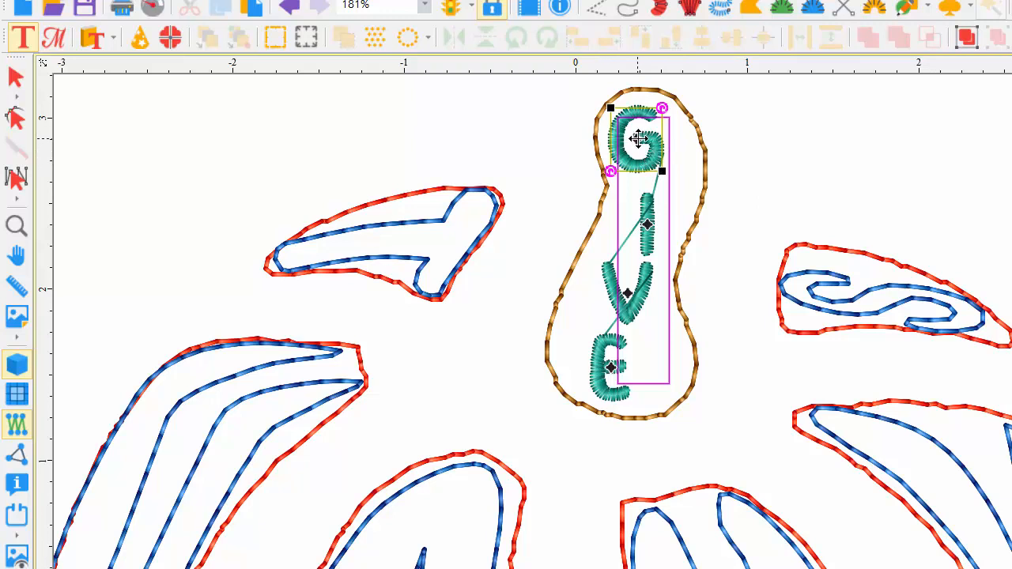
pyautogui.moveTo(638, 138); pyautogui.dragTo(641, 139)
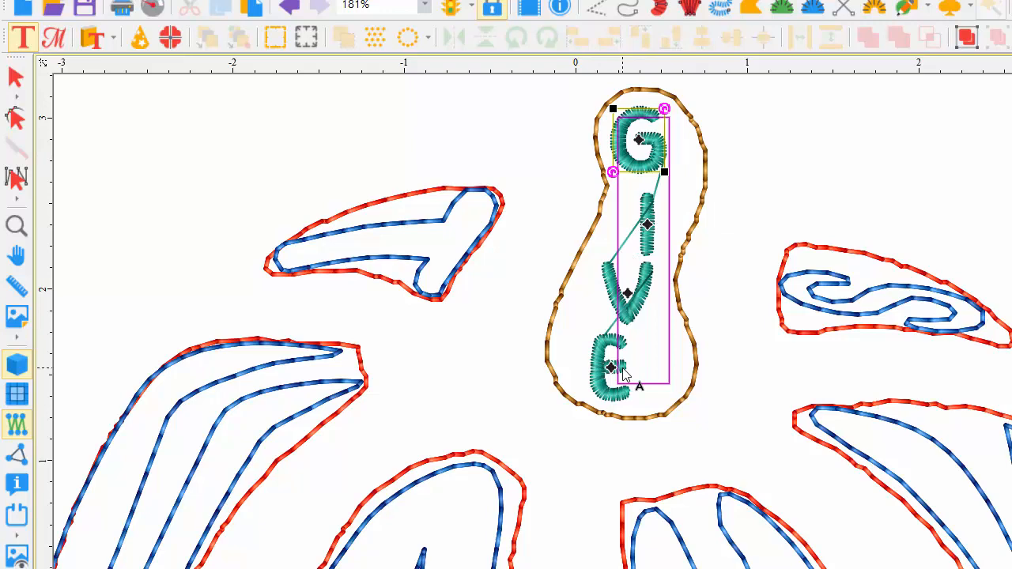
pyautogui.click(17, 76)
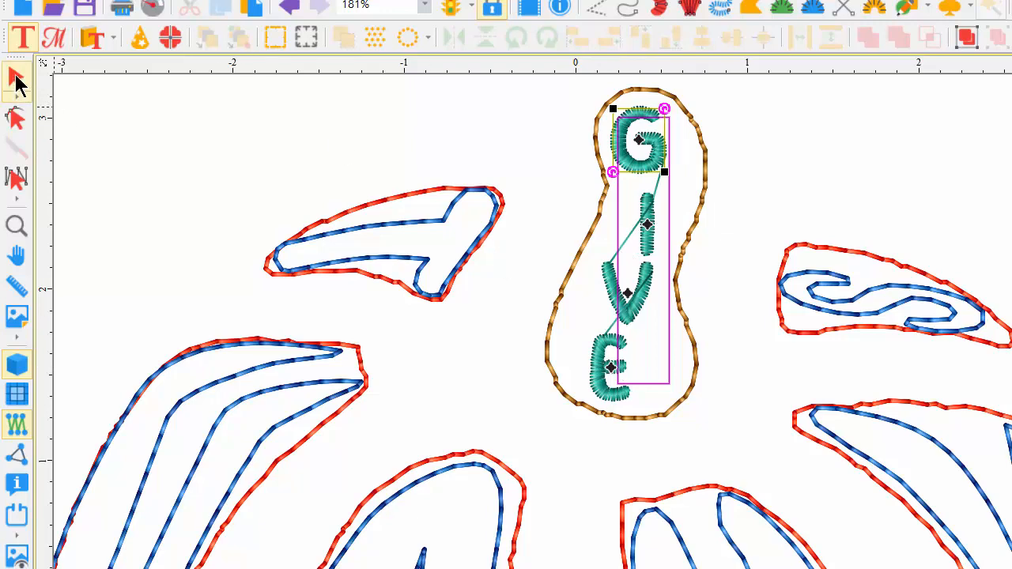
# Set the satin fill density of the GIVE text in the stem to 0.30 mm
pyautogui.click(655, 150)
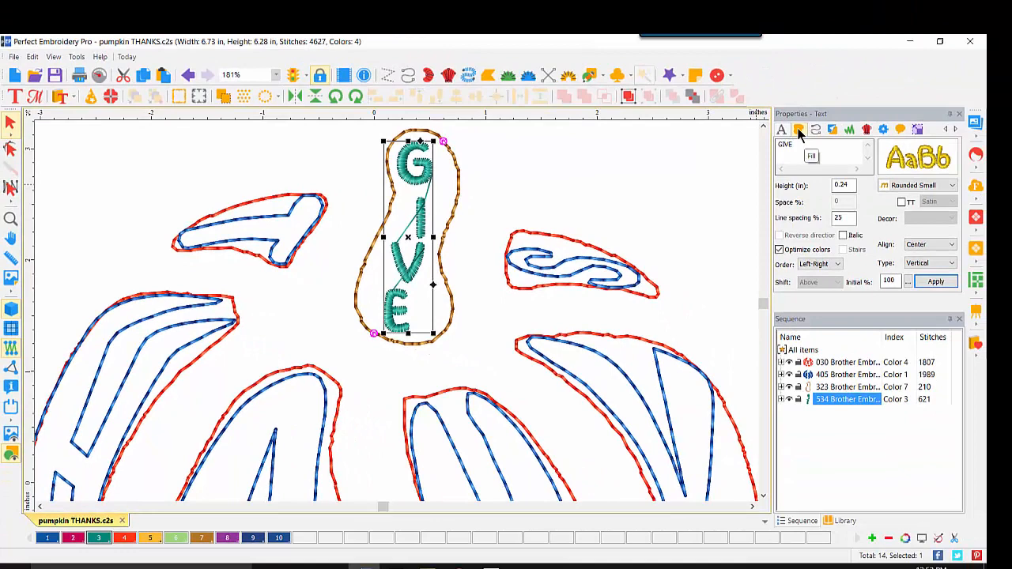
pyautogui.click(798, 130)
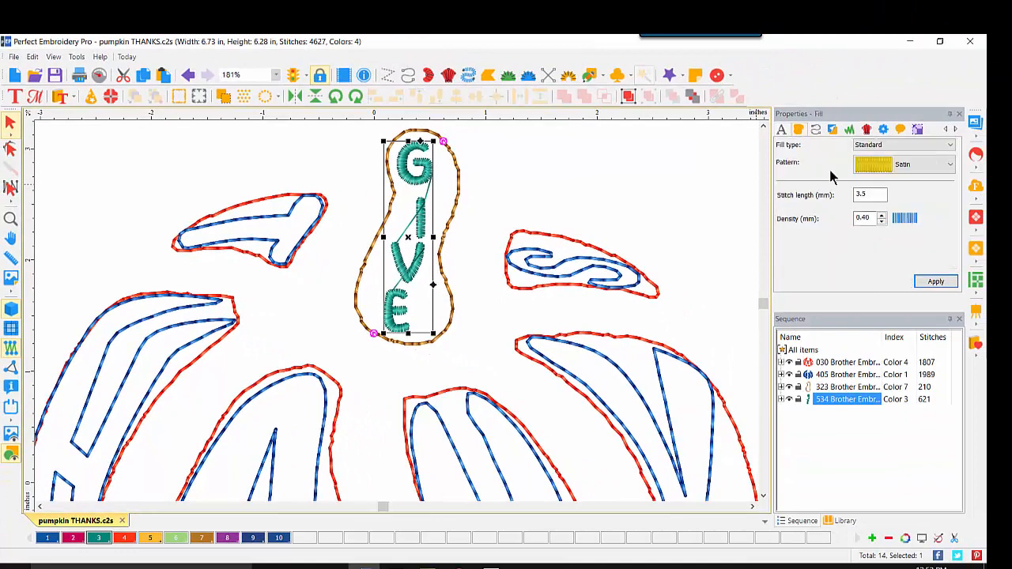
pyautogui.click(883, 225)
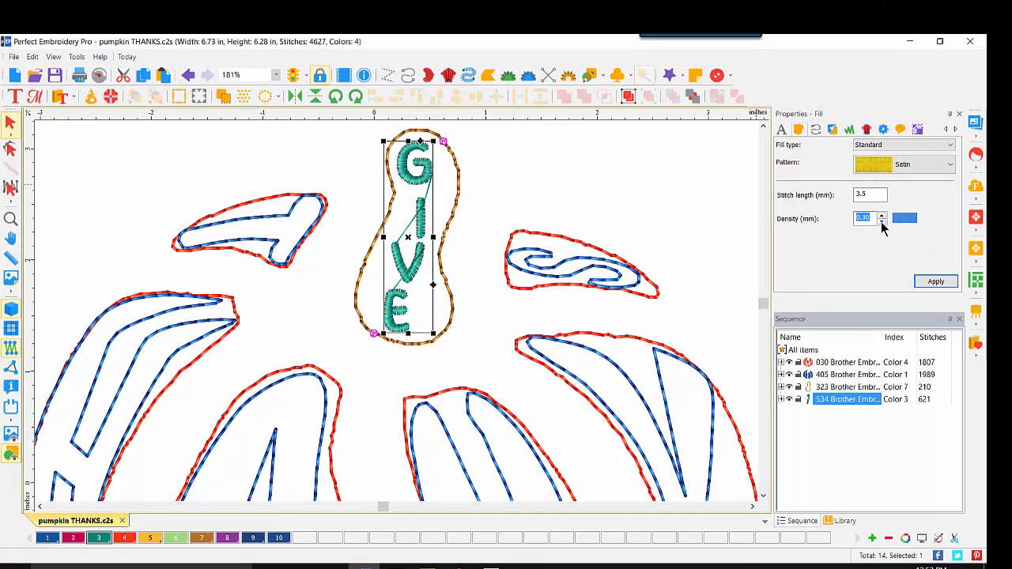
pyautogui.click(936, 282)
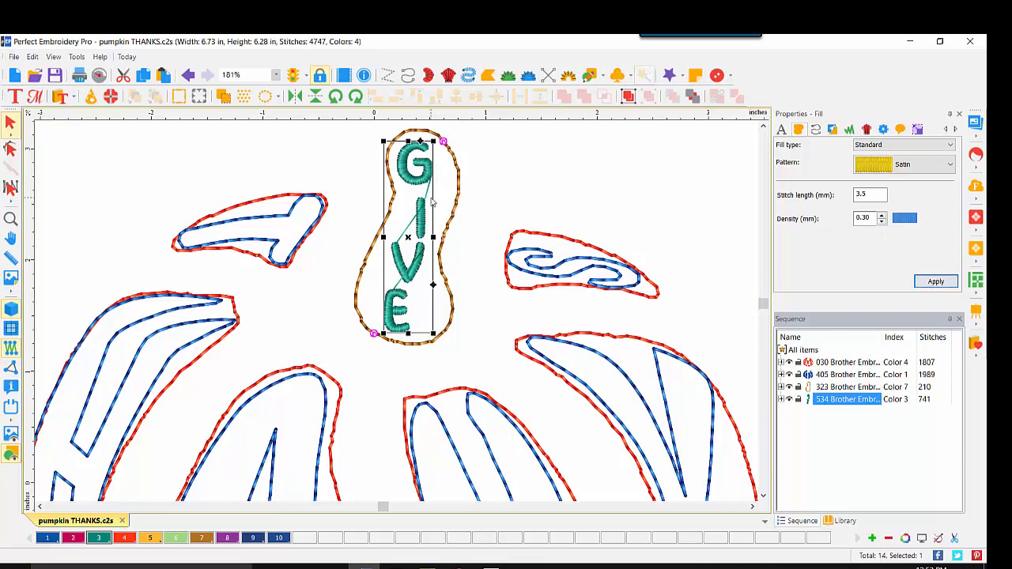
# Apply the orange fabric 08 to all the red pumpkin section outlines as their appliqué fill
pyautogui.click(11, 219)
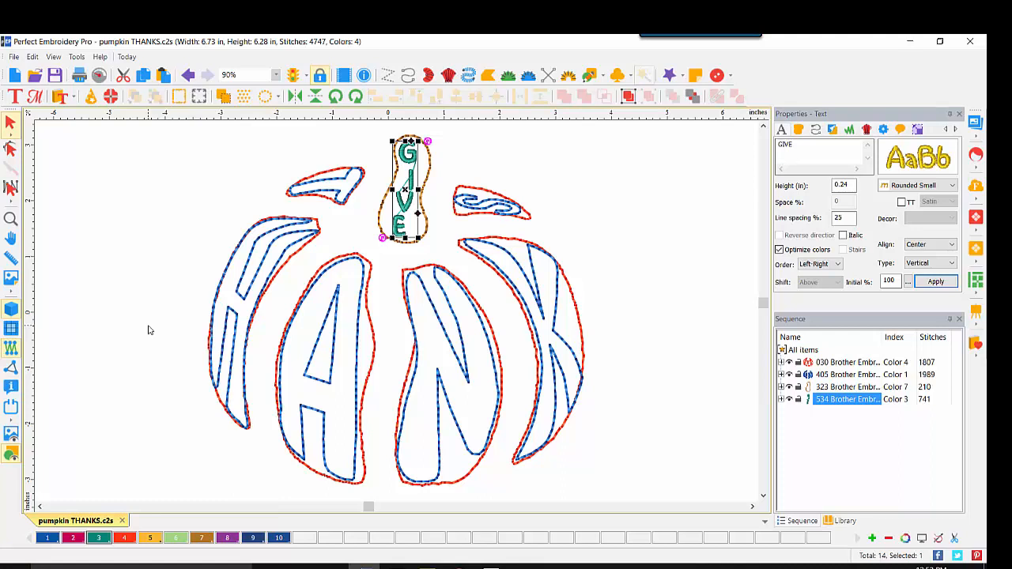
pyautogui.click(843, 362)
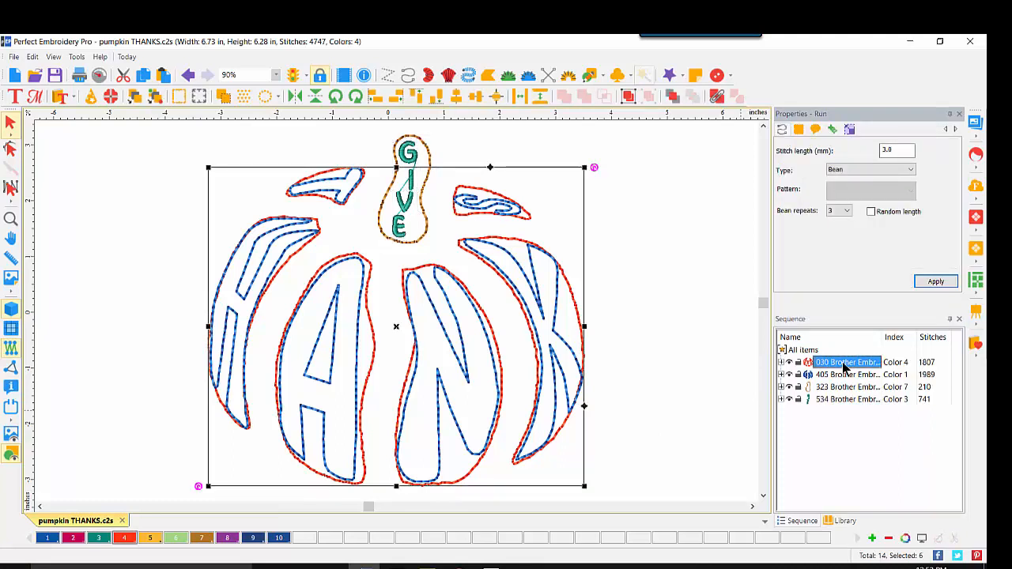
pyautogui.click(798, 130)
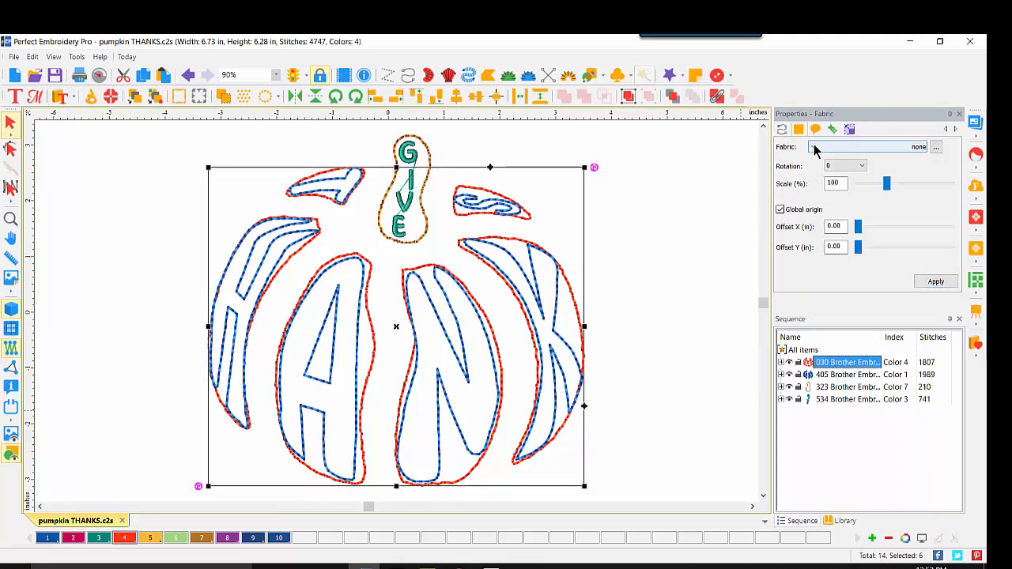
pyautogui.click(936, 148)
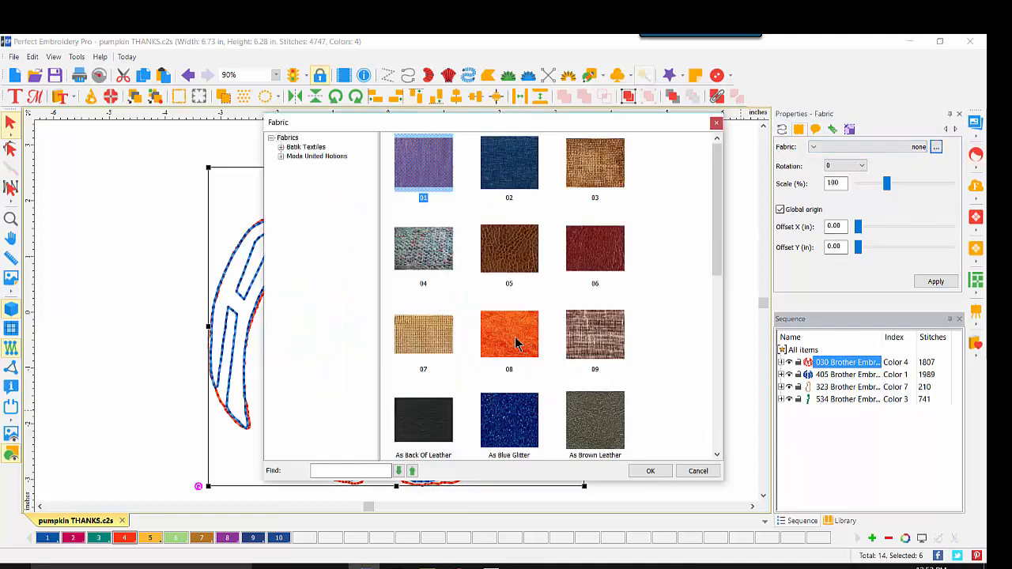
pyautogui.click(516, 342)
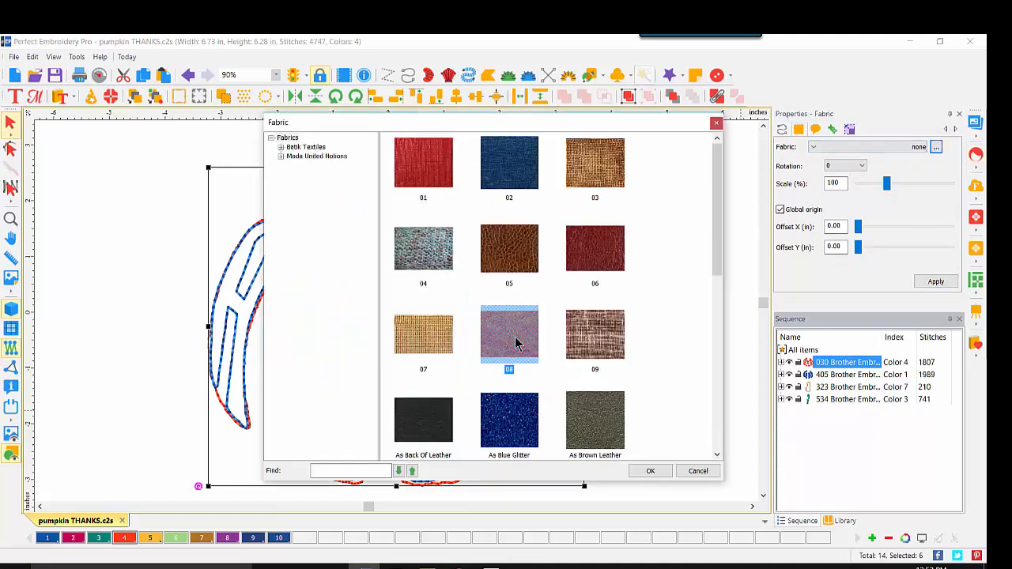
pyautogui.click(651, 471)
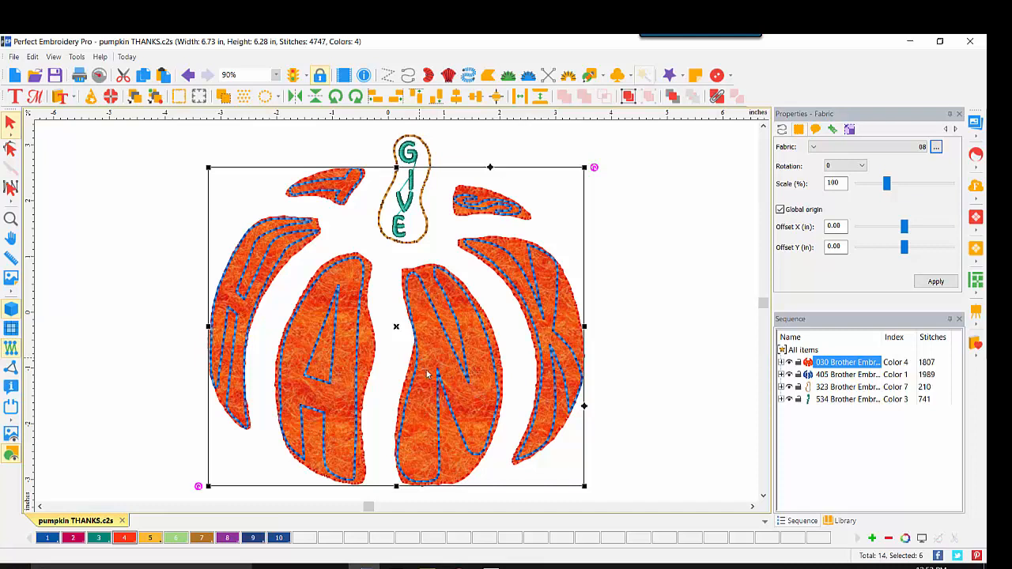
# Apply the As Gold Glitter fabric to all the blue THANKS letter outlines
pyautogui.click(839, 375)
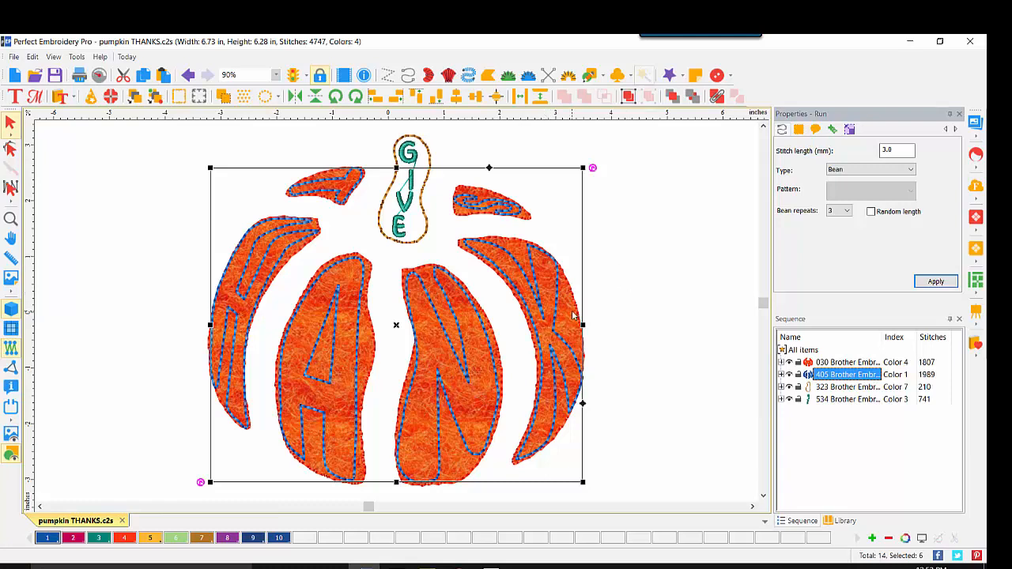
pyautogui.click(798, 130)
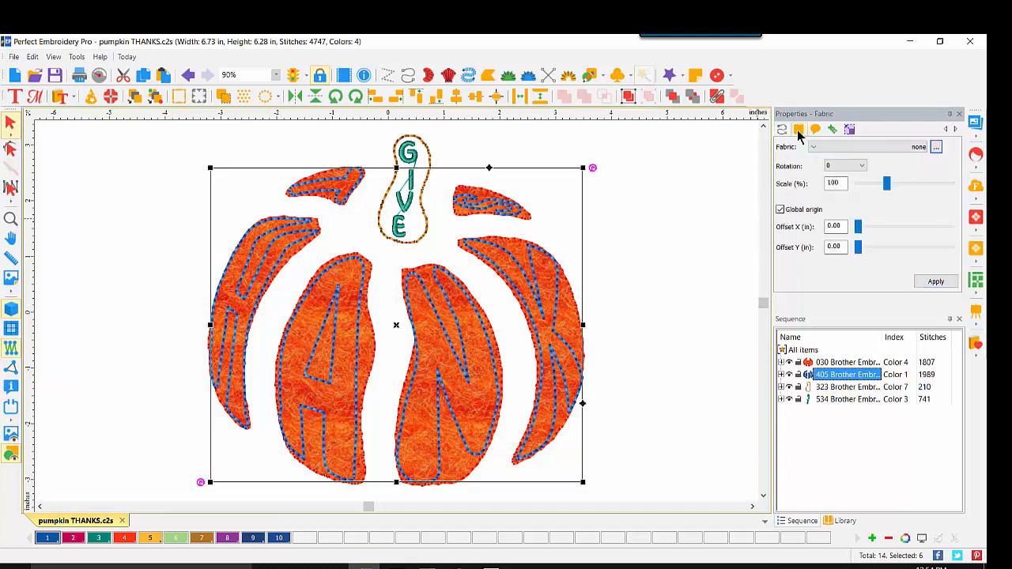
pyautogui.click(935, 148)
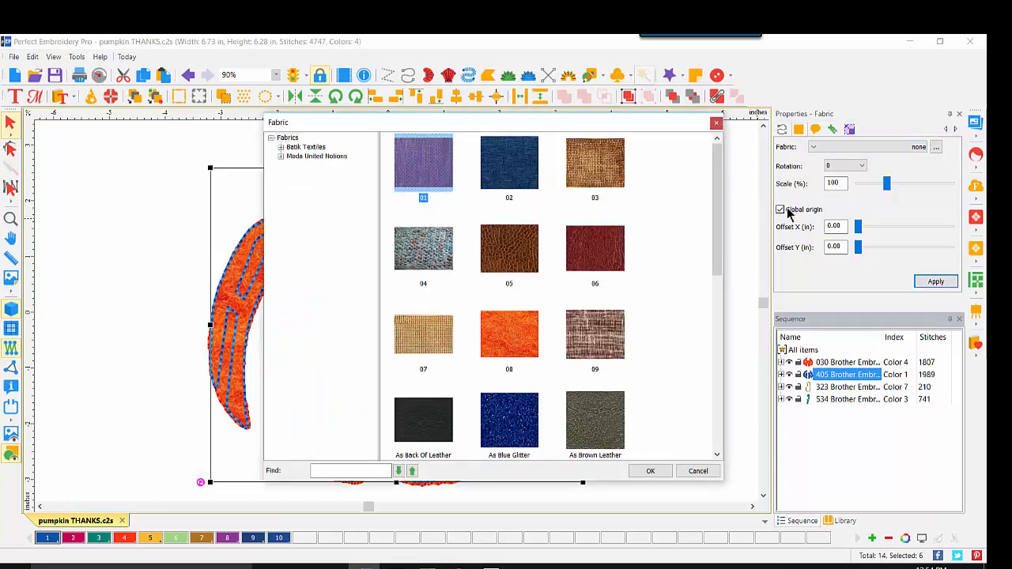
pyautogui.moveTo(713, 206); pyautogui.dragTo(718, 292)
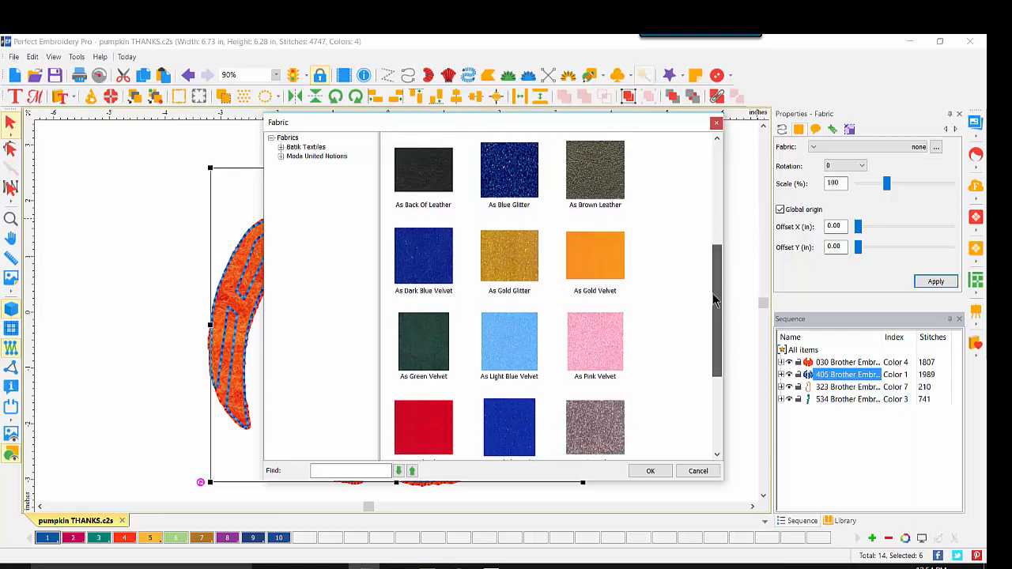
pyautogui.click(512, 259)
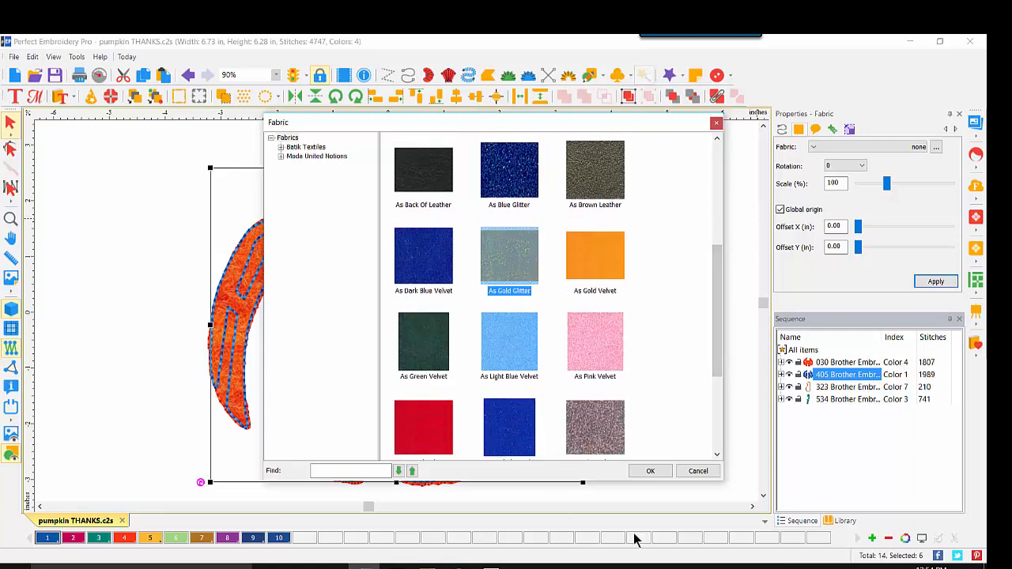
pyautogui.click(647, 472)
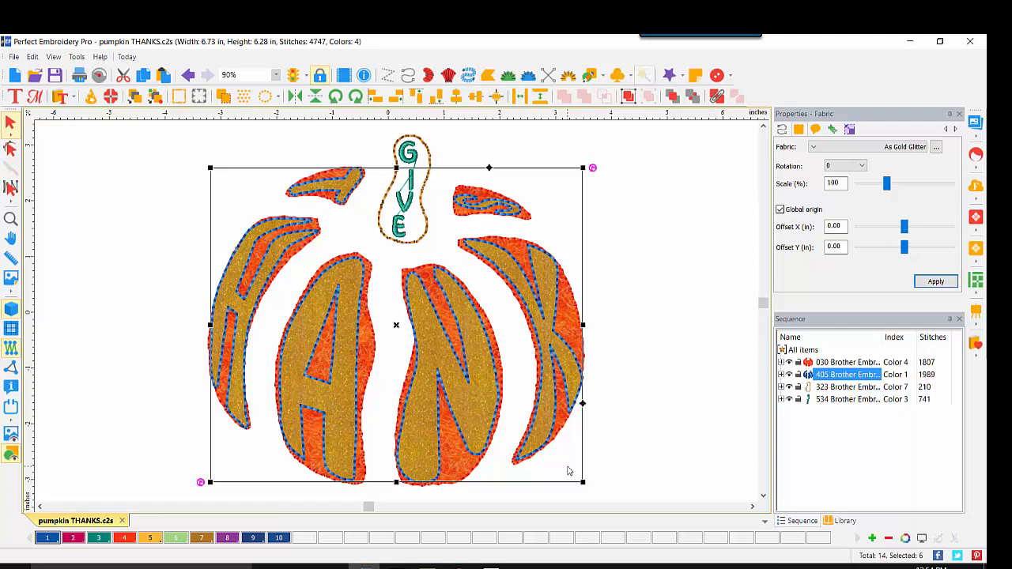
# Apply the dark red fabric 06 to the brown stem outline behind the GIVE text
pyautogui.click(839, 388)
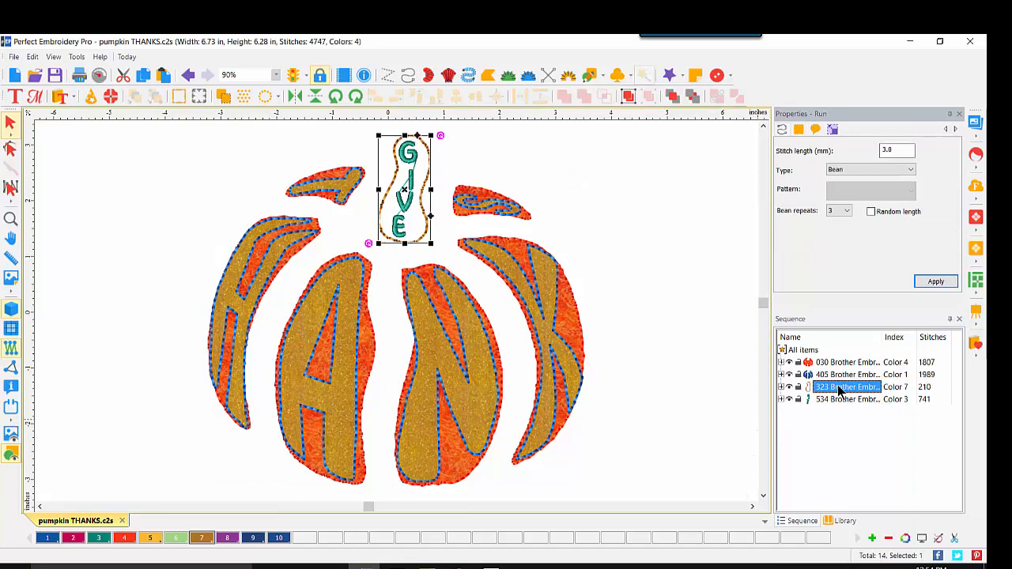
pyautogui.click(799, 131)
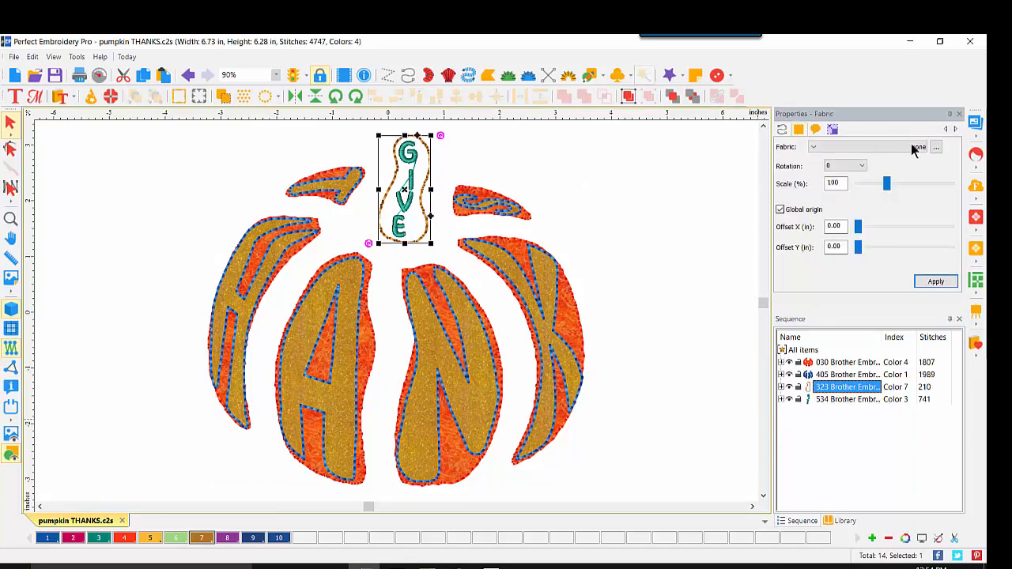
pyautogui.click(936, 148)
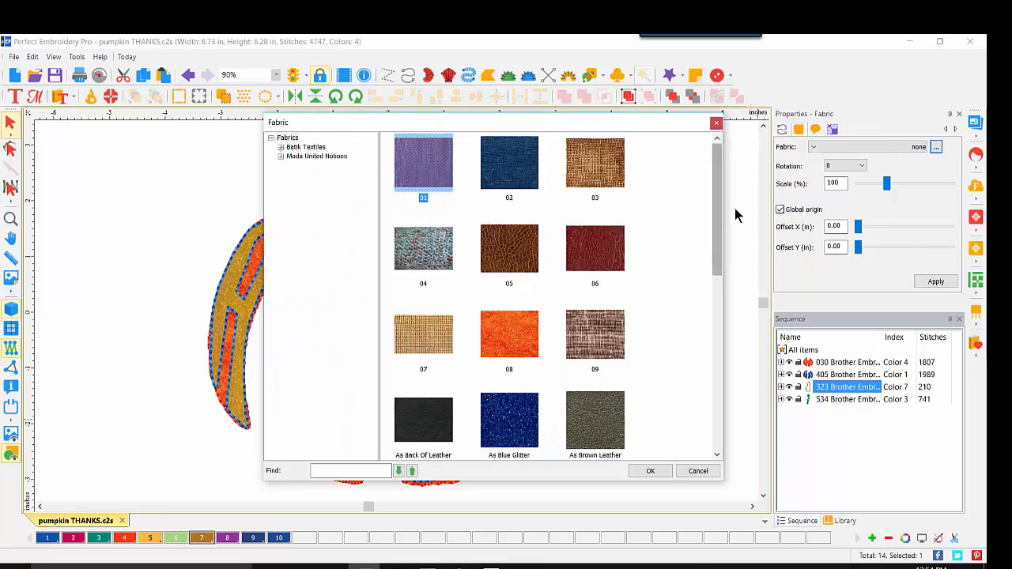
pyautogui.click(614, 257)
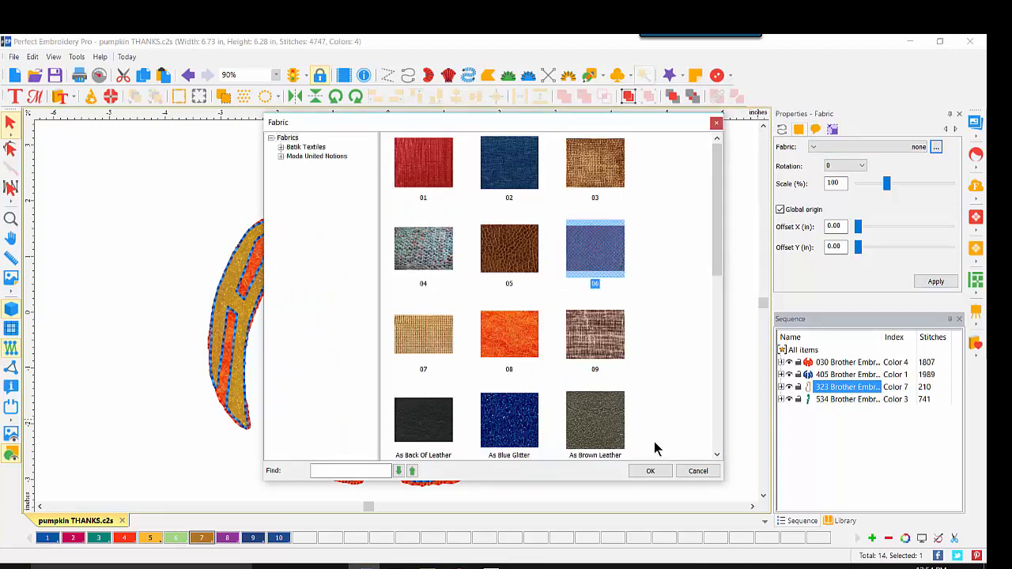
pyautogui.click(647, 471)
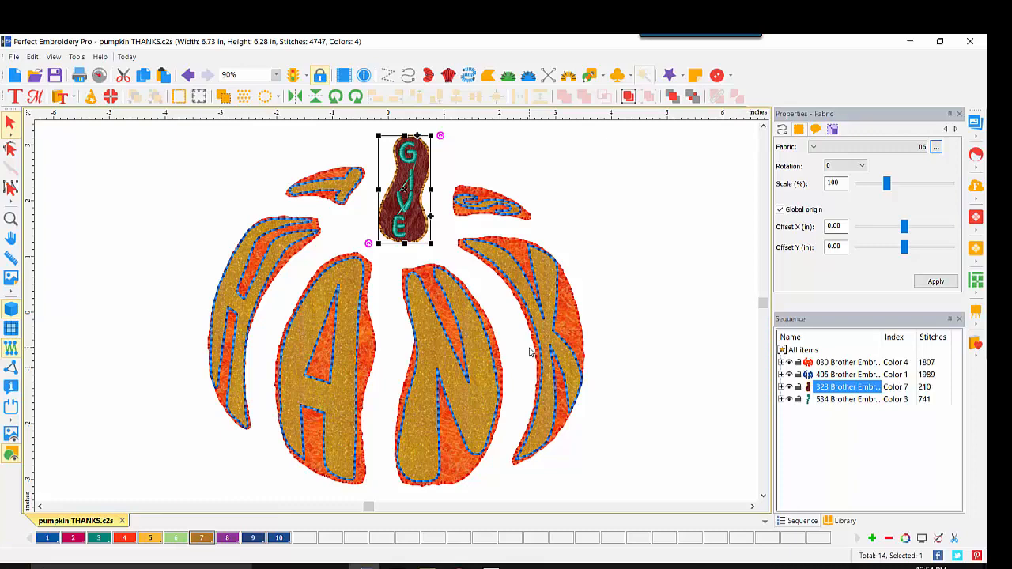
# Change the workspace background color to pale yellow and deselect the stem
pyautogui.click(922, 537)
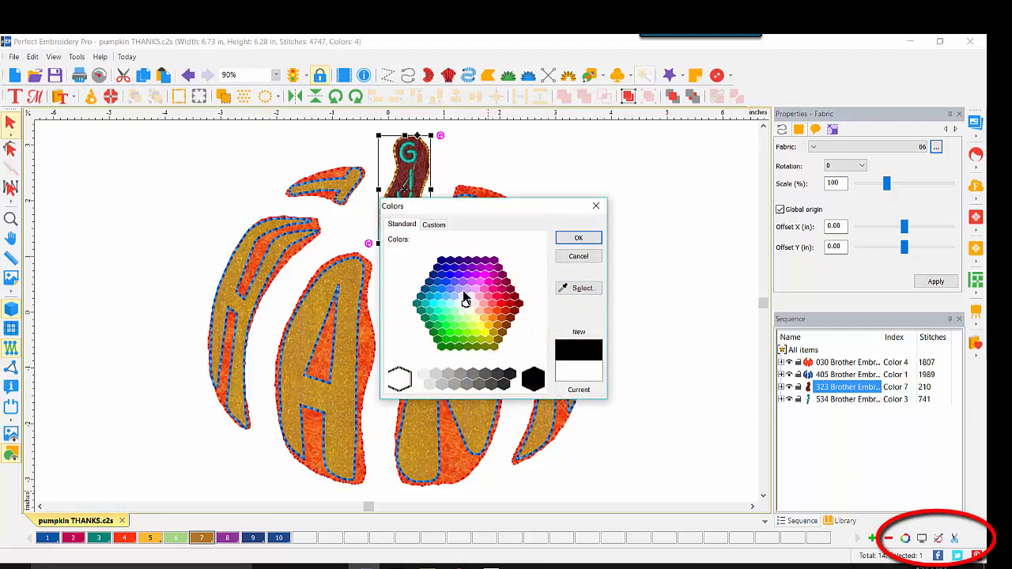
pyautogui.click(466, 302)
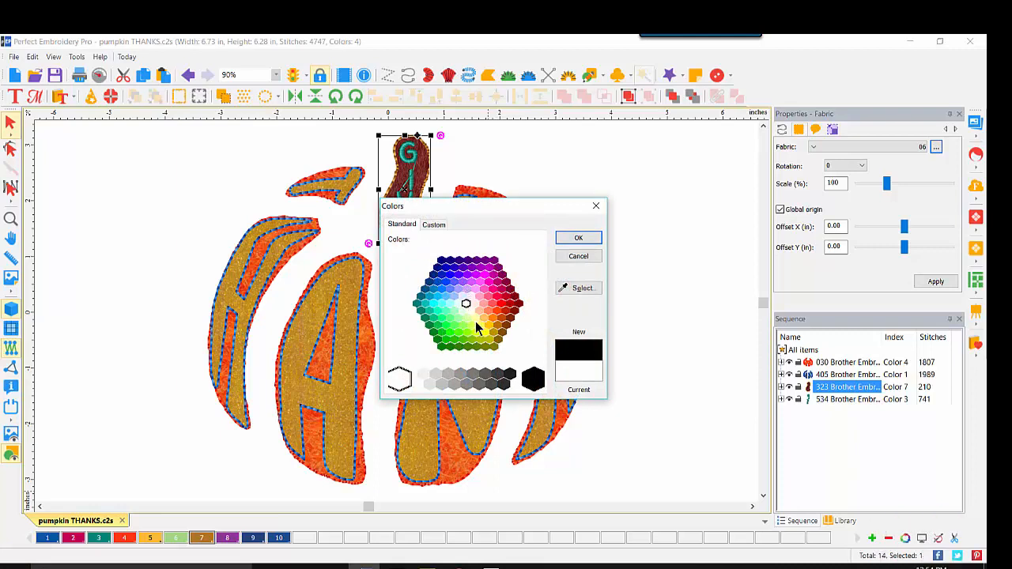
pyautogui.click(475, 317)
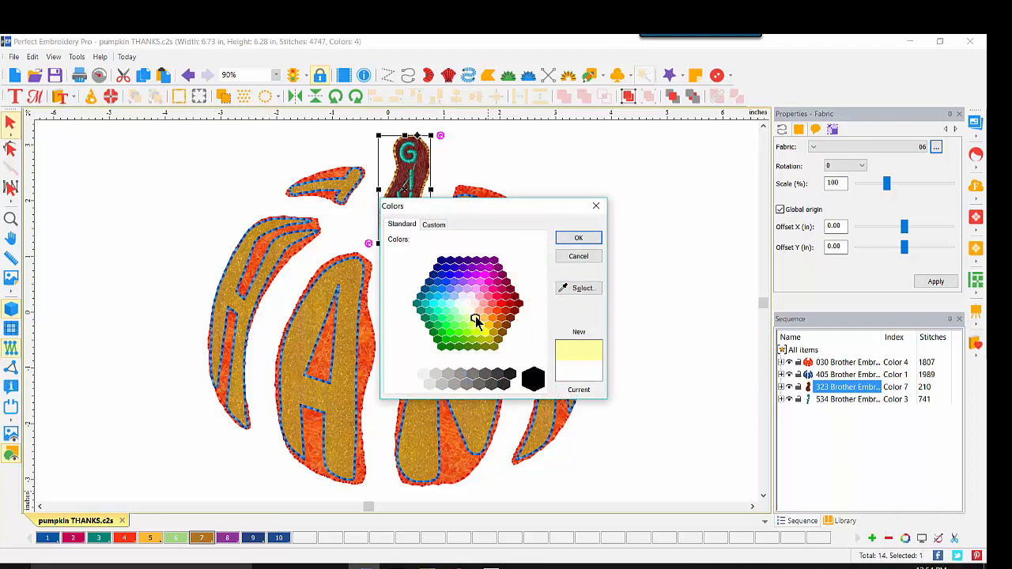
pyautogui.click(591, 239)
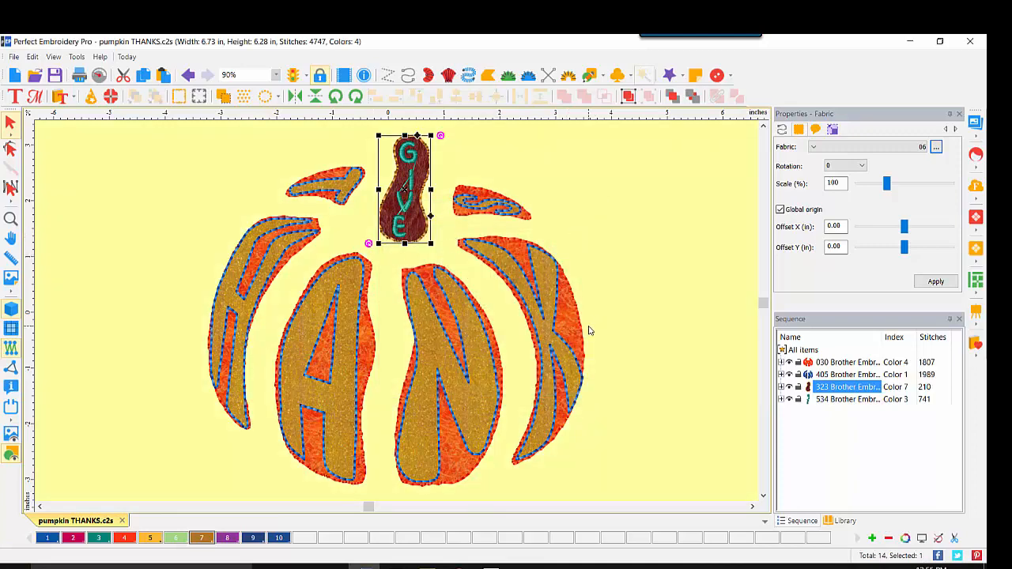
pyautogui.click(677, 303)
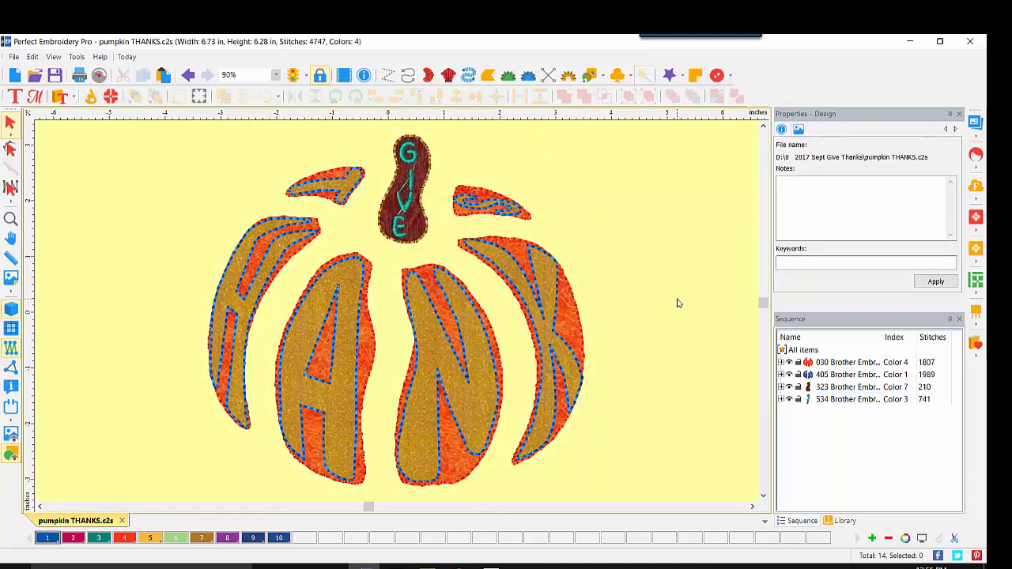
# Change the workspace background color to light peach
pyautogui.click(922, 538)
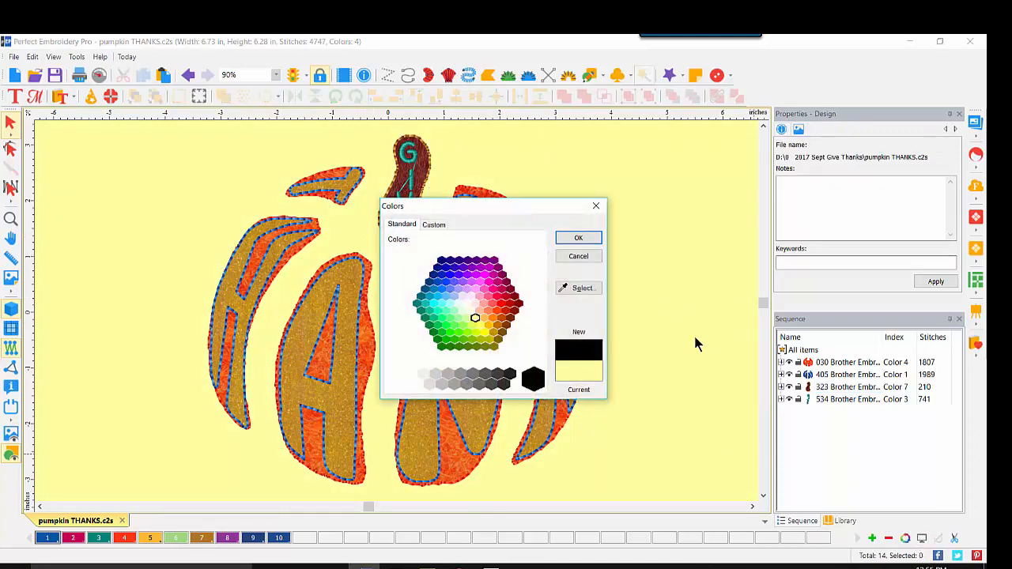
pyautogui.click(479, 309)
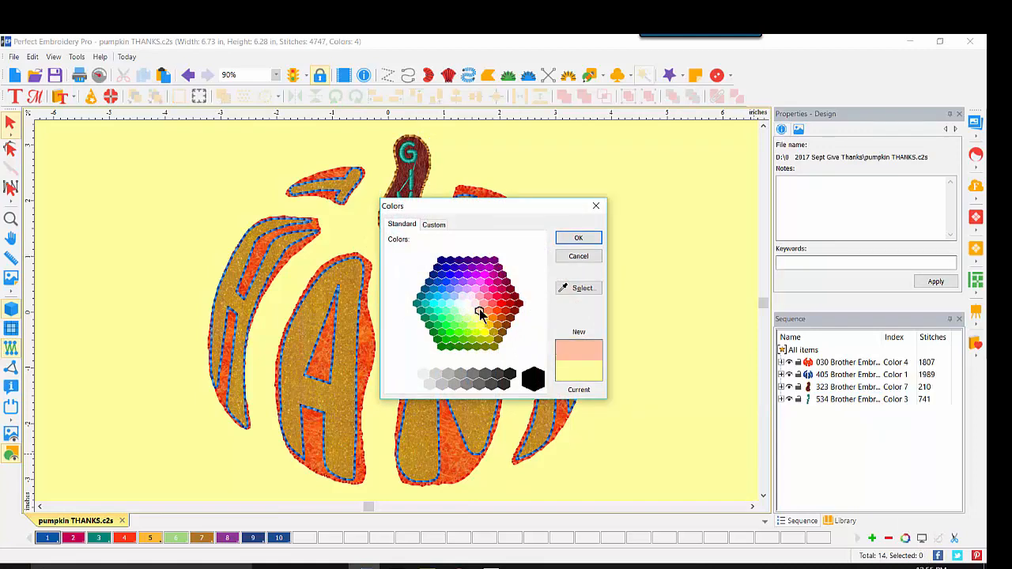
pyautogui.click(579, 239)
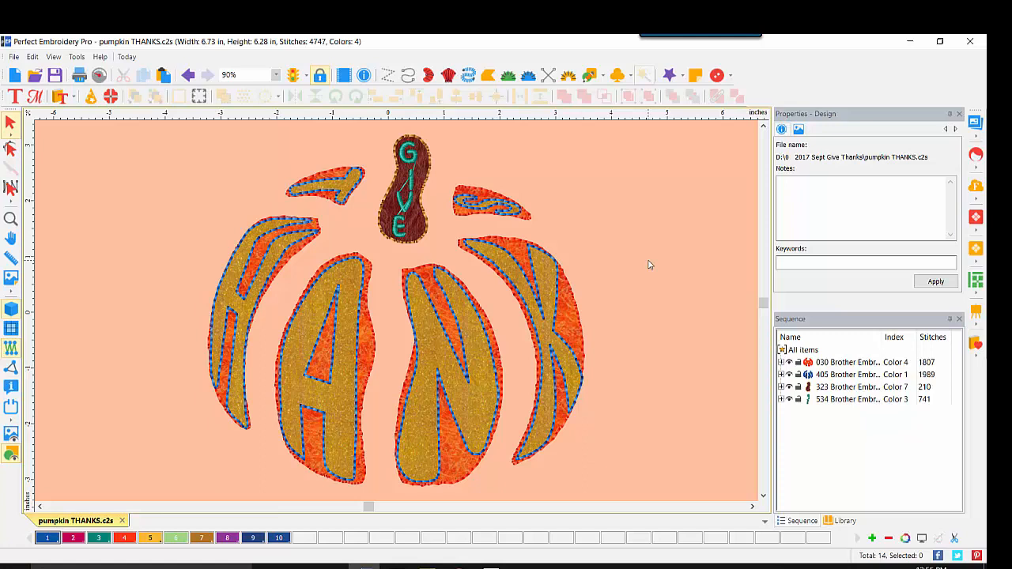
# Set the workspace background color back to white
pyautogui.click(905, 537)
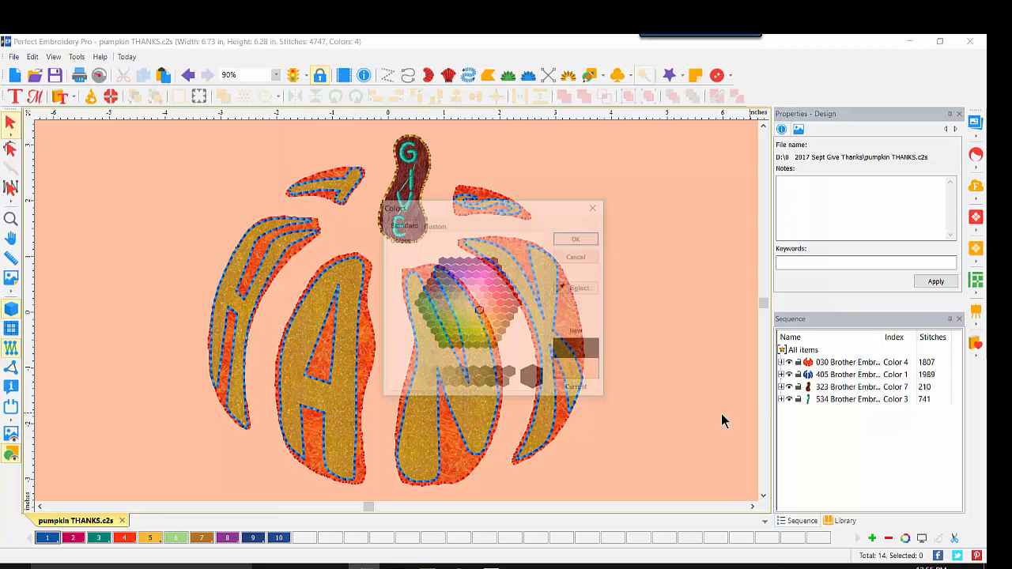
pyautogui.click(467, 305)
pyautogui.click(578, 238)
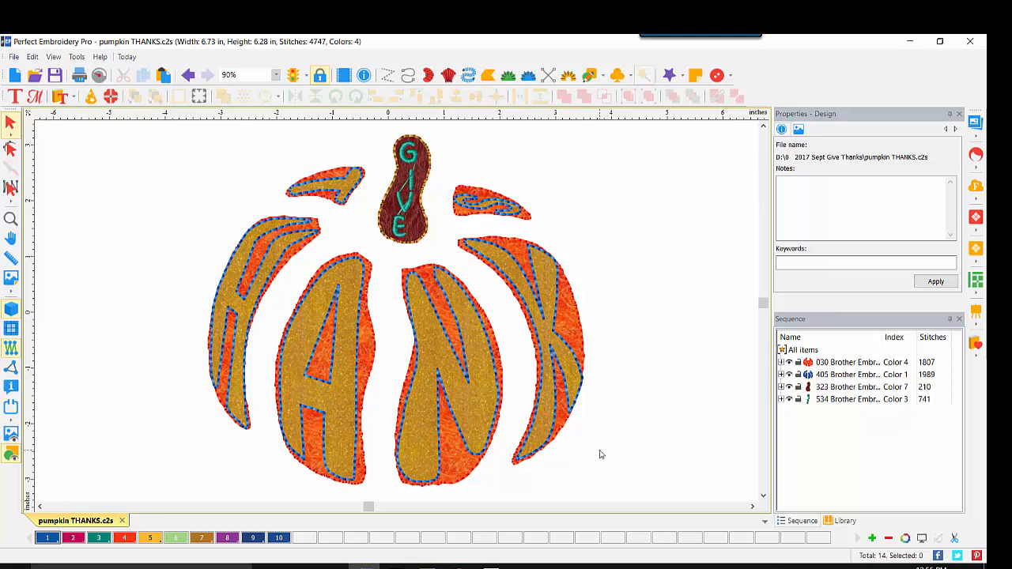
# Remove the gold glitter fabric from the blue THANKS letter outlines by setting their fabric to none
pyautogui.click(830, 377)
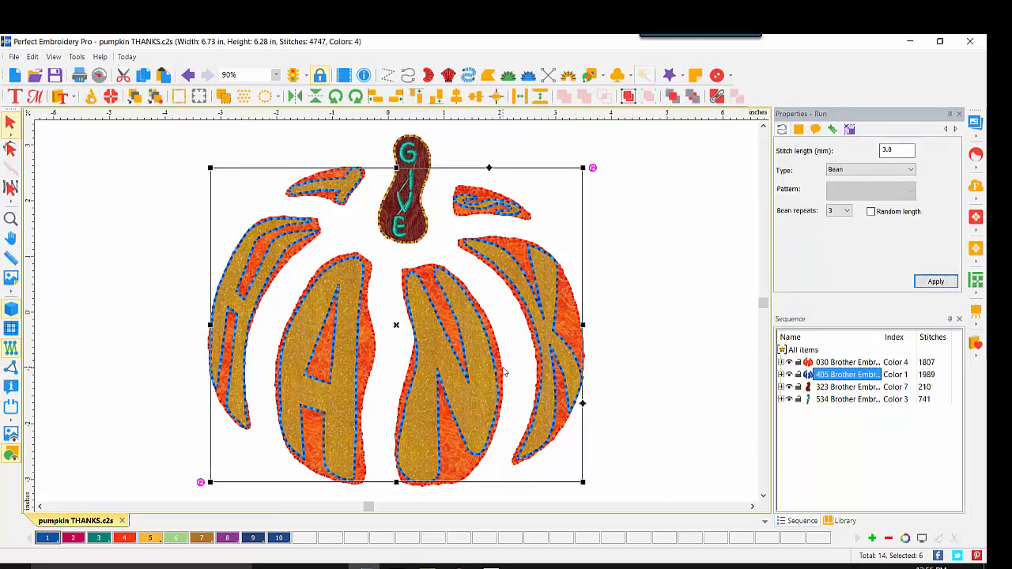
pyautogui.click(797, 130)
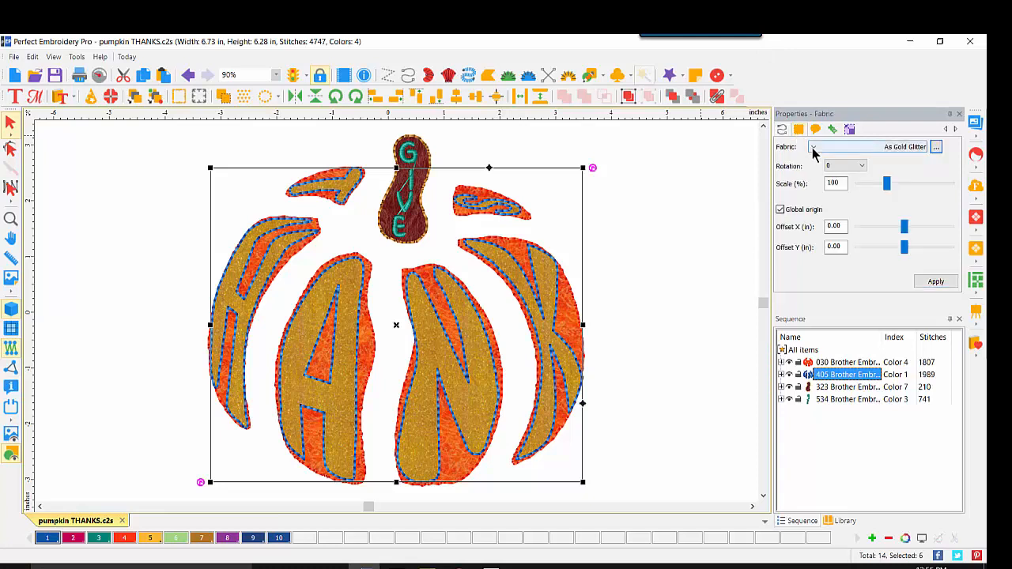
pyautogui.click(813, 150)
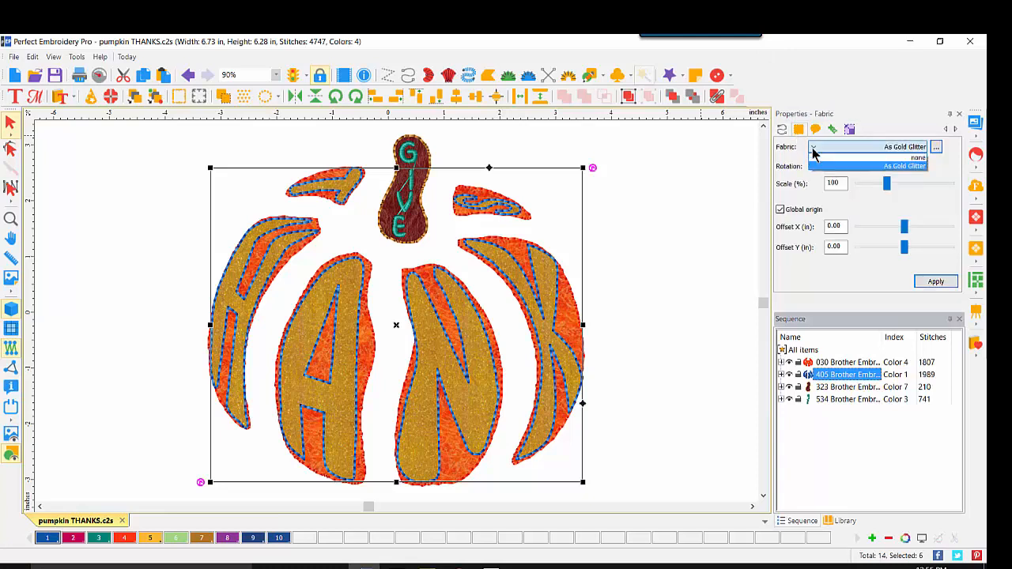
pyautogui.click(921, 162)
pyautogui.click(935, 281)
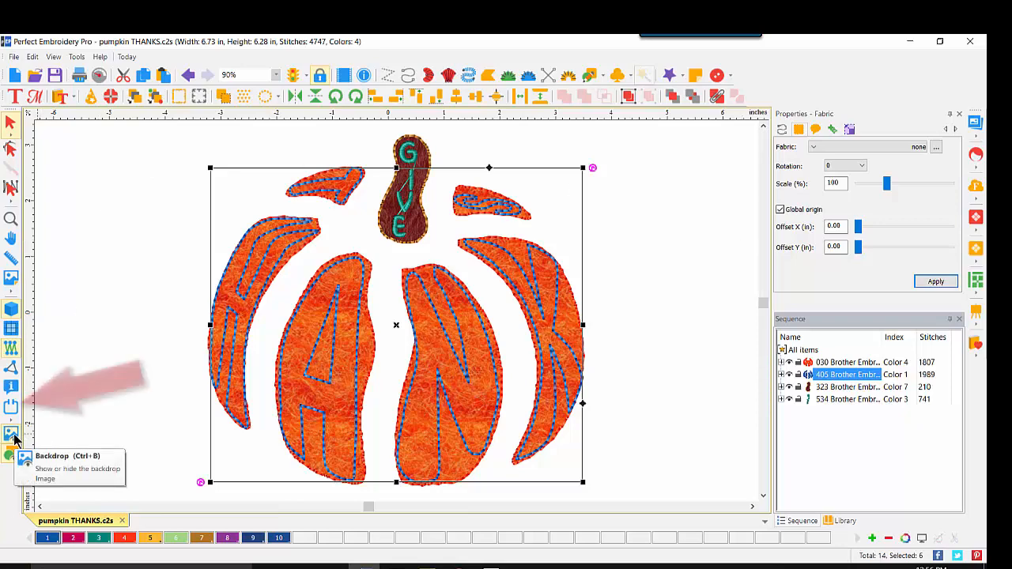
# Show the BabyLock-Brother 200x200 hoop around the design
pyautogui.click(10, 408)
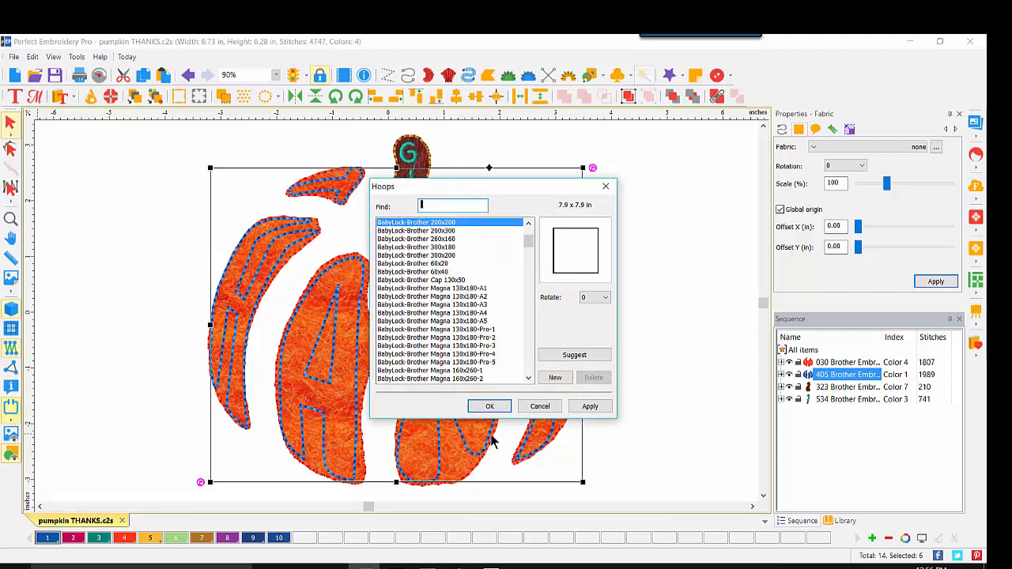
pyautogui.click(489, 406)
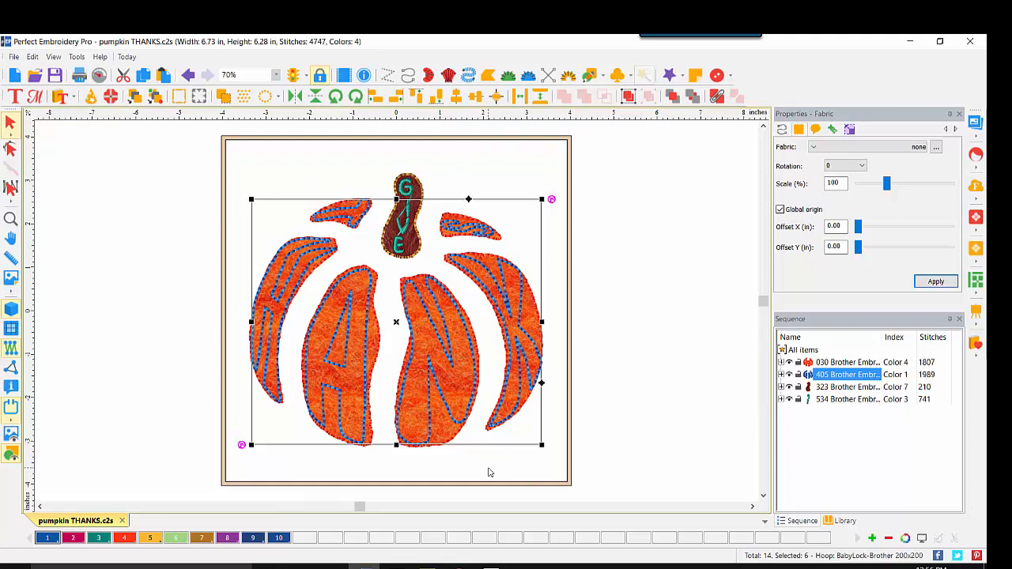
# Scale the whole pumpkin design down proportionally to about 6.28 x 5.86 in and deselect it
pyautogui.click(807, 351)
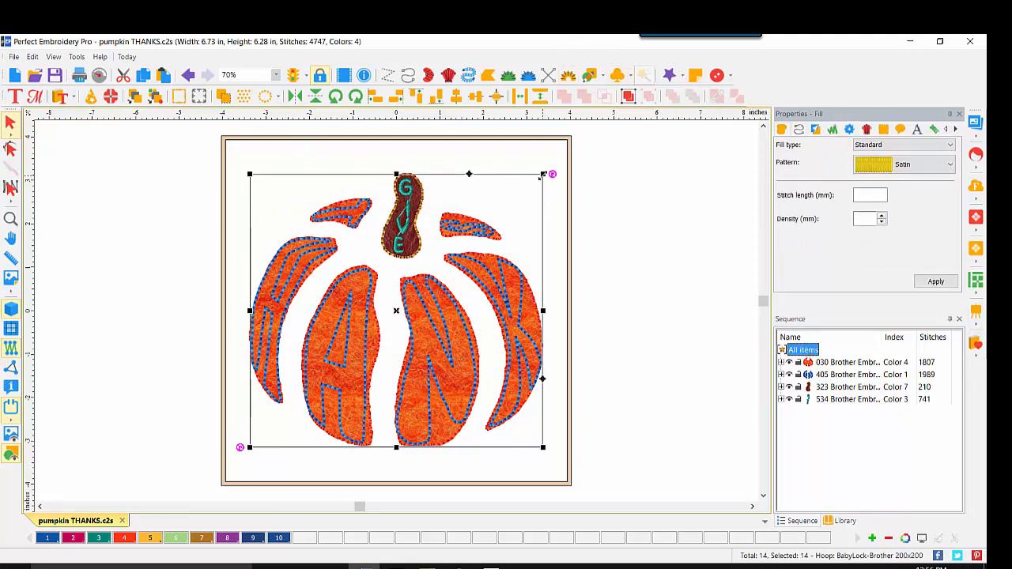
pyautogui.moveTo(542, 174); pyautogui.dragTo(542, 176)
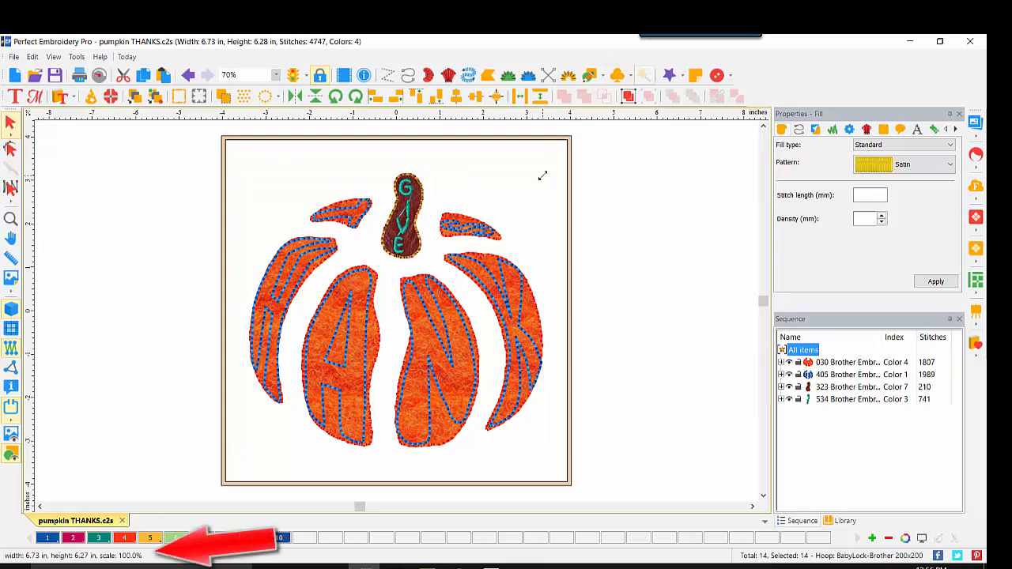
pyautogui.moveTo(542, 176); pyautogui.dragTo(526, 198)
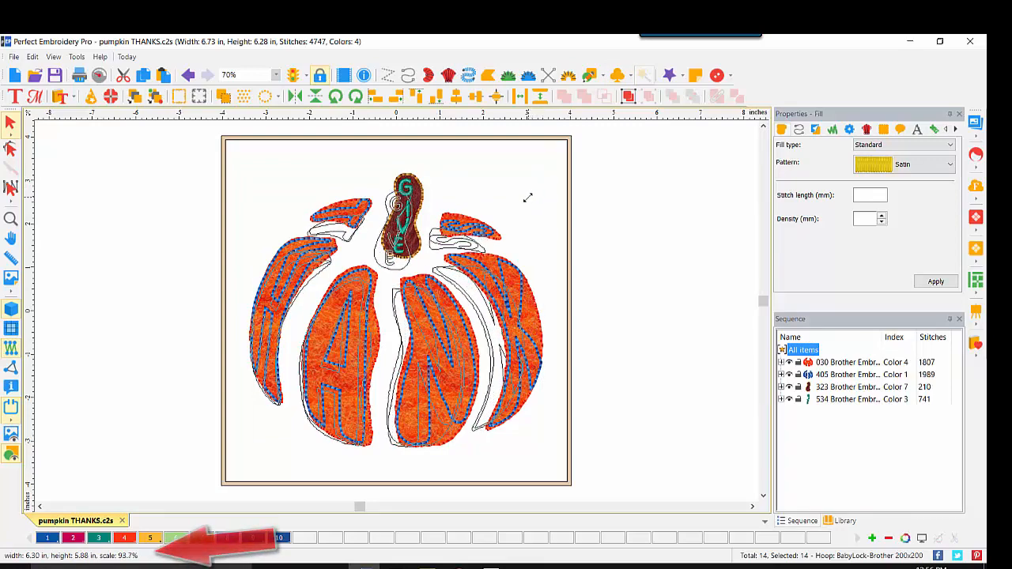
pyautogui.rightClick(504, 116)
pyautogui.click(553, 240)
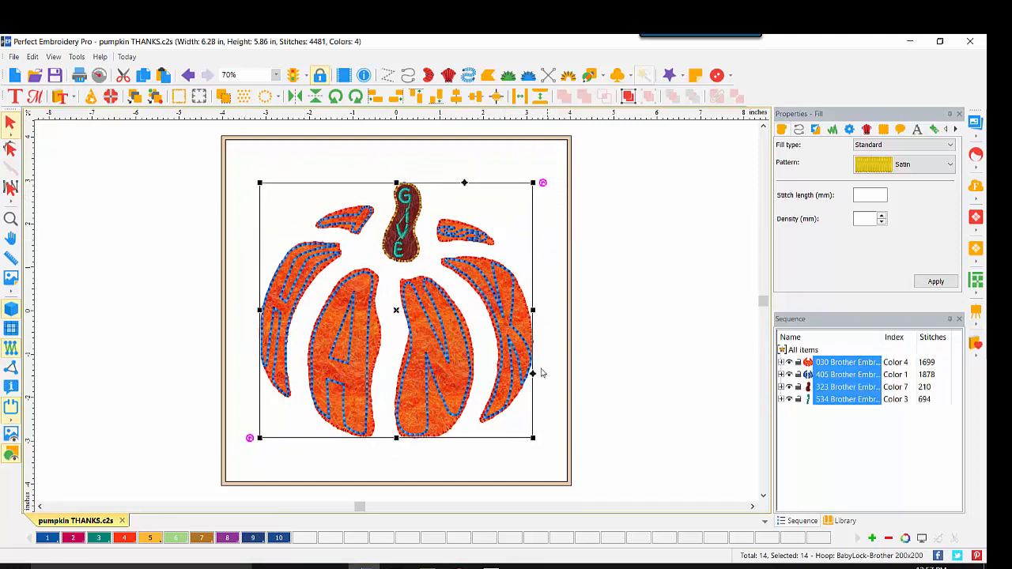
pyautogui.click(650, 199)
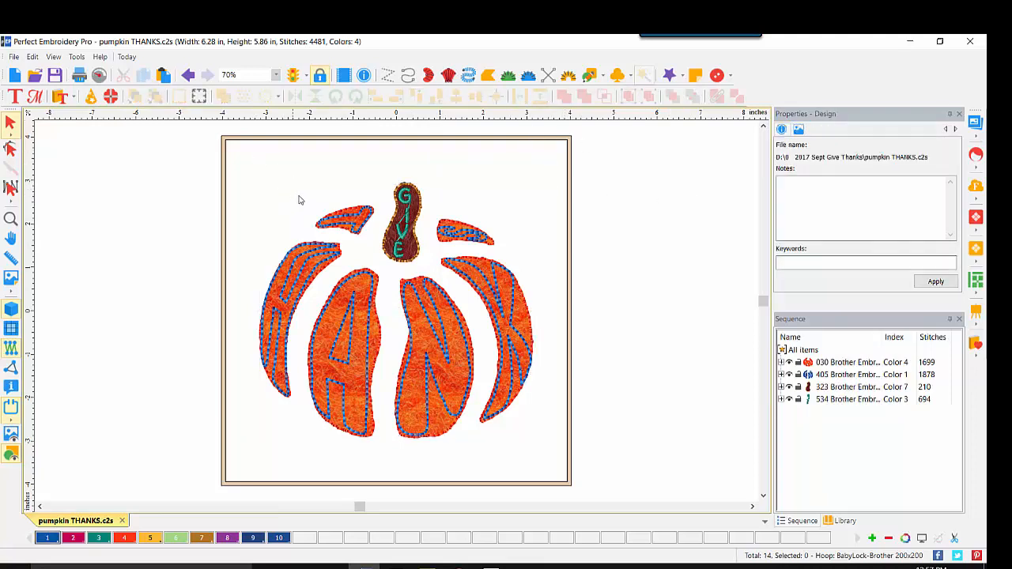
# Draw an artwork rectangle of about 7.64 x 7.69 in just inside the hoop and color it light green, color 6
pyautogui.click(603, 75)
pyautogui.click(610, 108)
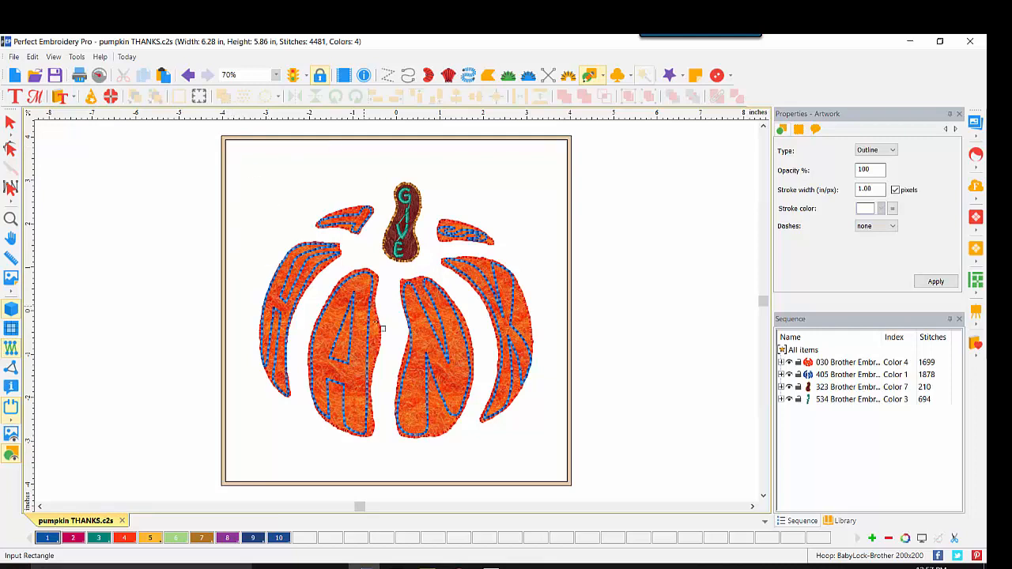
pyautogui.moveTo(231, 144); pyautogui.dragTo(559, 469)
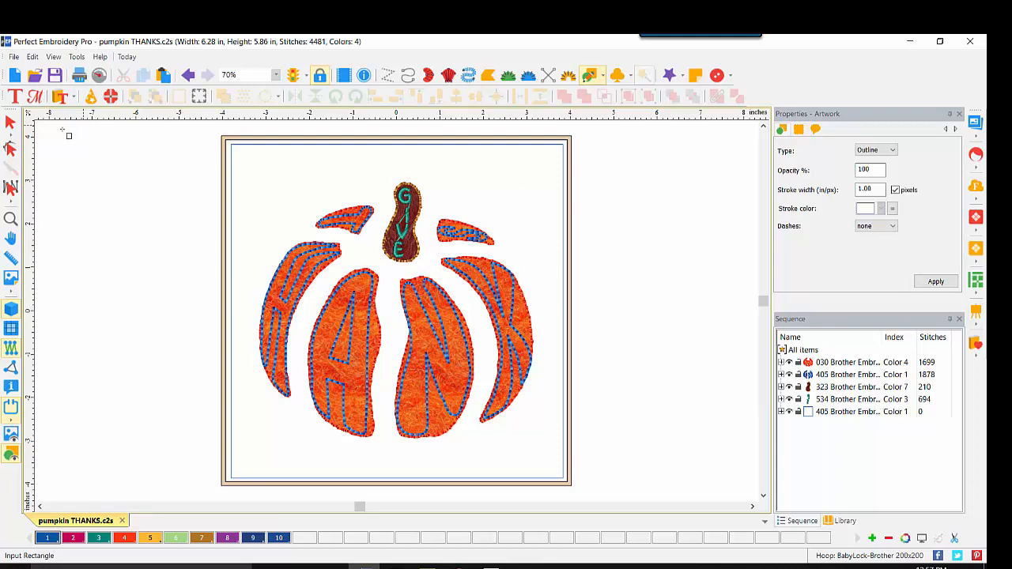
pyautogui.click(10, 123)
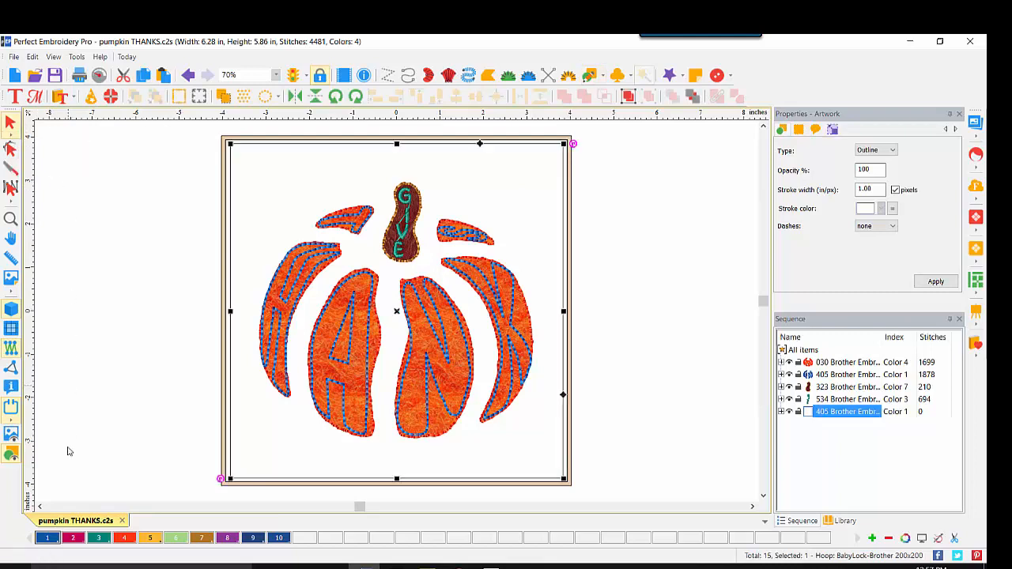
pyautogui.click(175, 537)
# Convert the green rectangle to a Complex Fill, apply the Stippling fill type with the Maze pattern, and place it first in the sequence
pyautogui.rightClick(427, 145)
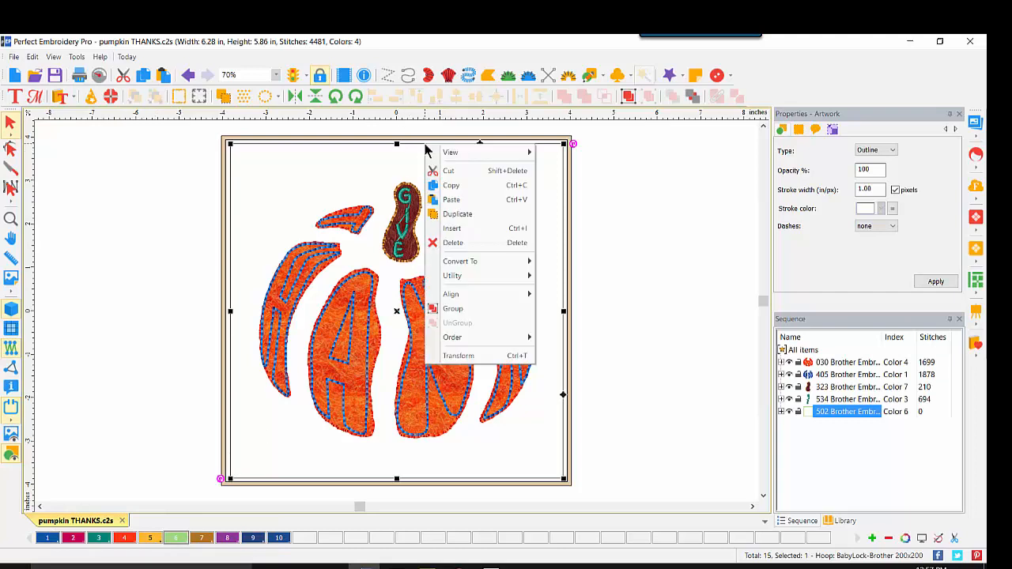
pyautogui.moveTo(484, 264)
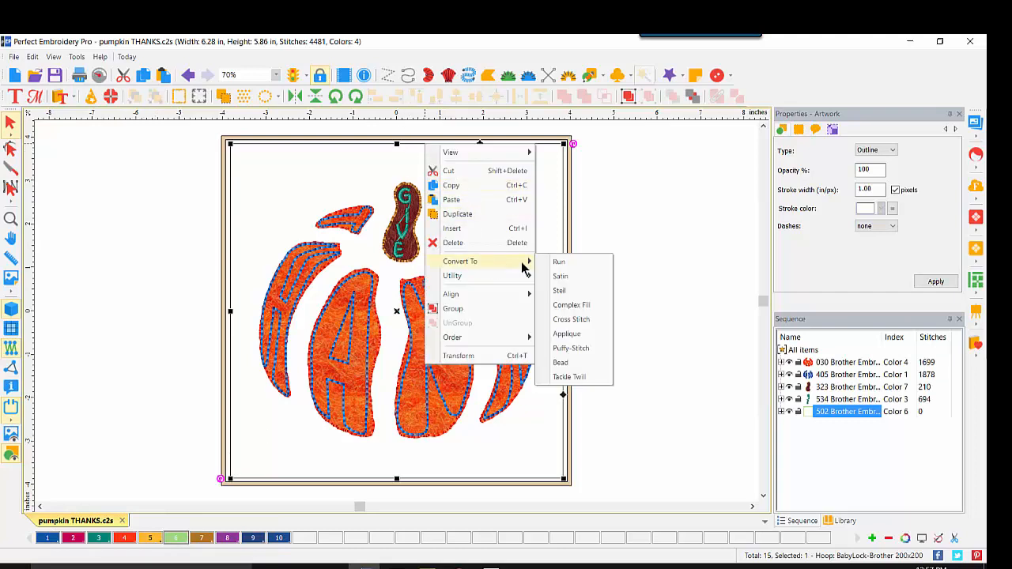
pyautogui.click(567, 306)
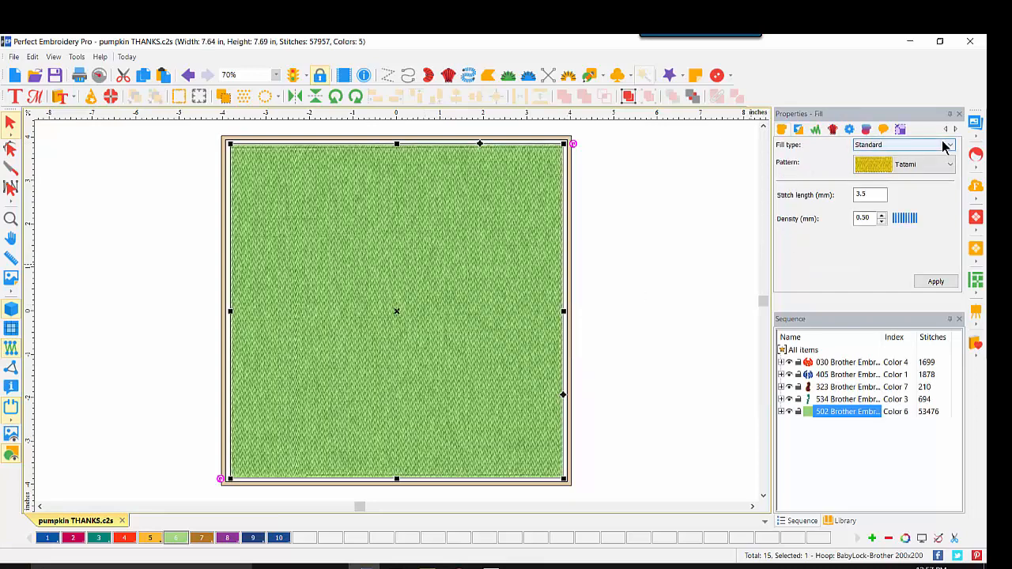
pyautogui.click(944, 146)
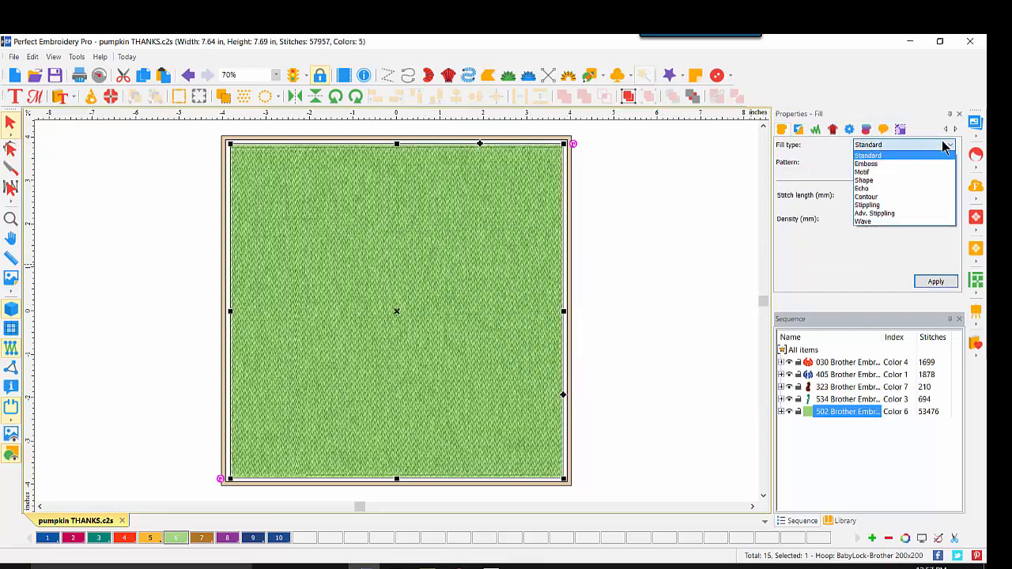
pyautogui.click(880, 206)
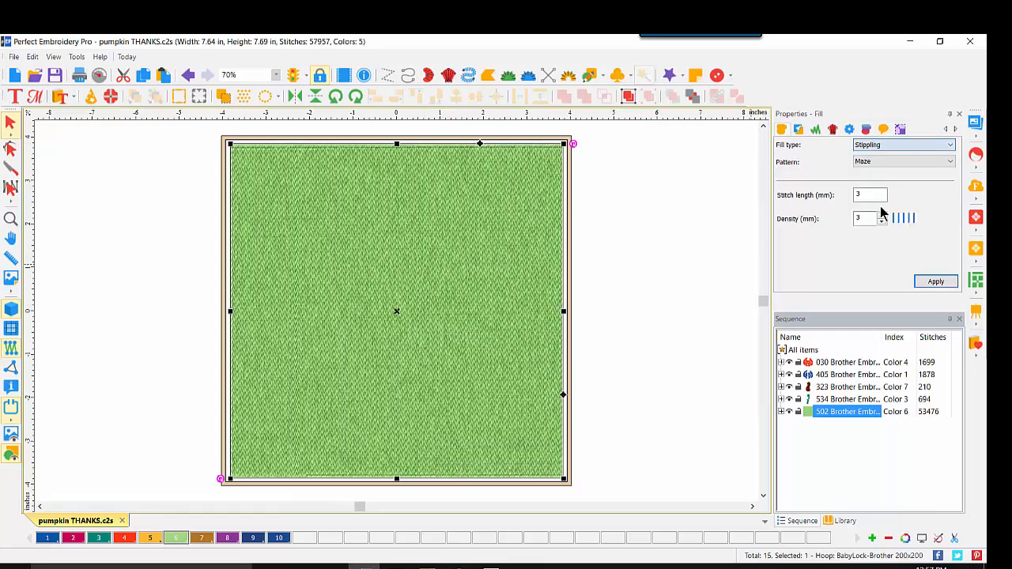
pyautogui.click(933, 282)
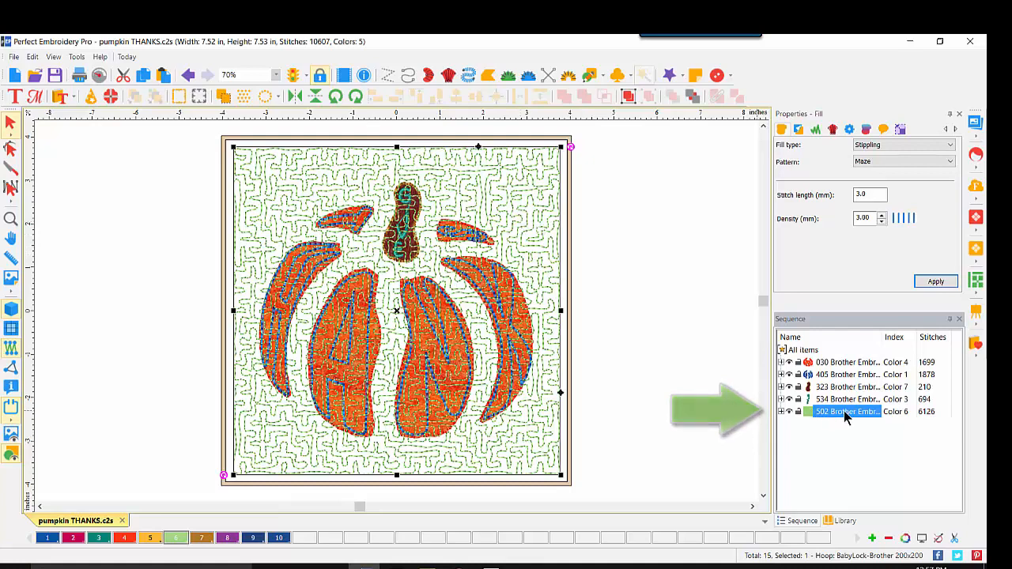
pyautogui.click(690, 98)
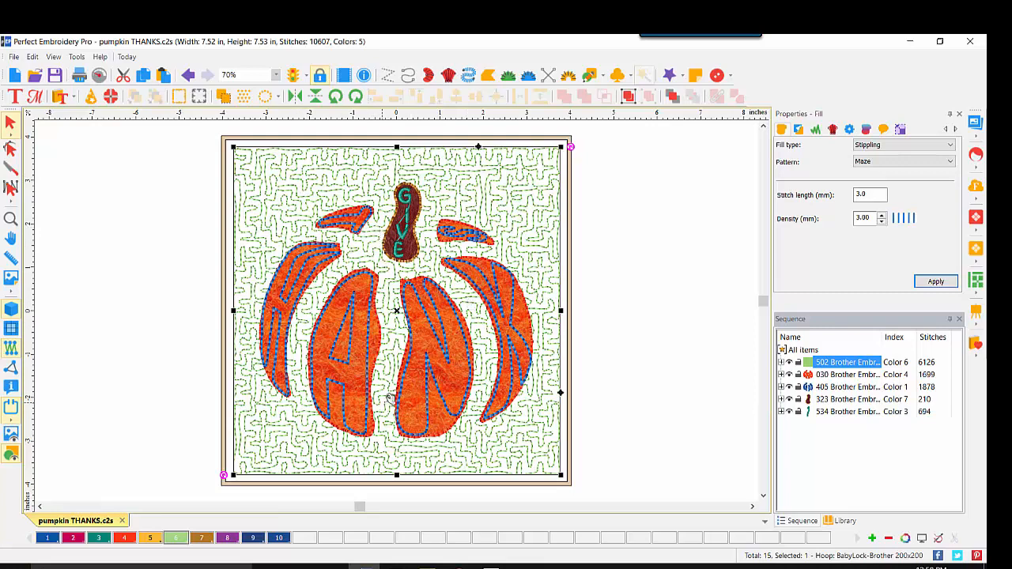
# Undo the rectangle's reordering, stippling and fill conversion, and expand its color 6 entry in the sequence
pyautogui.click(188, 74)
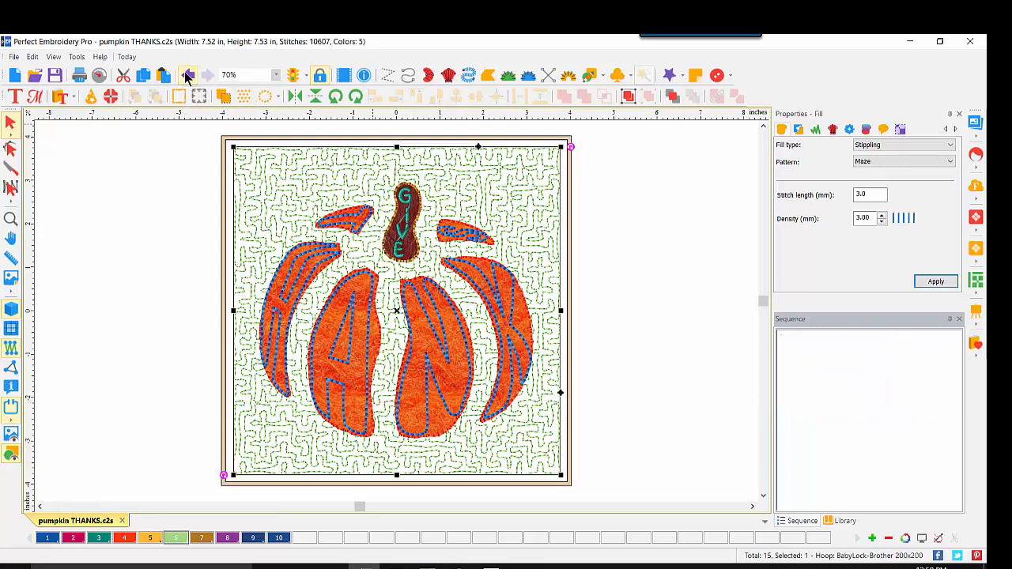
pyautogui.click(188, 74)
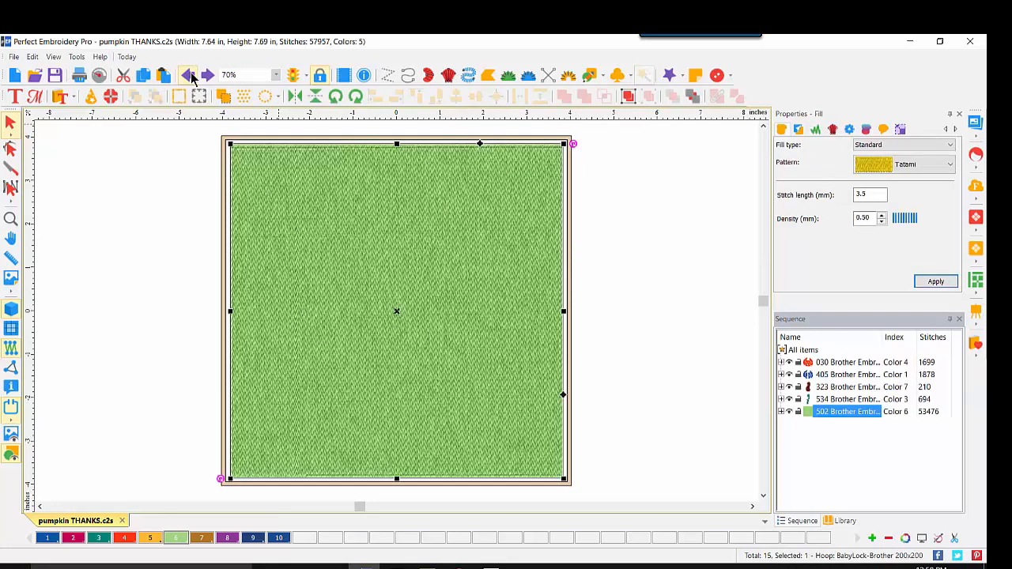
pyautogui.click(187, 74)
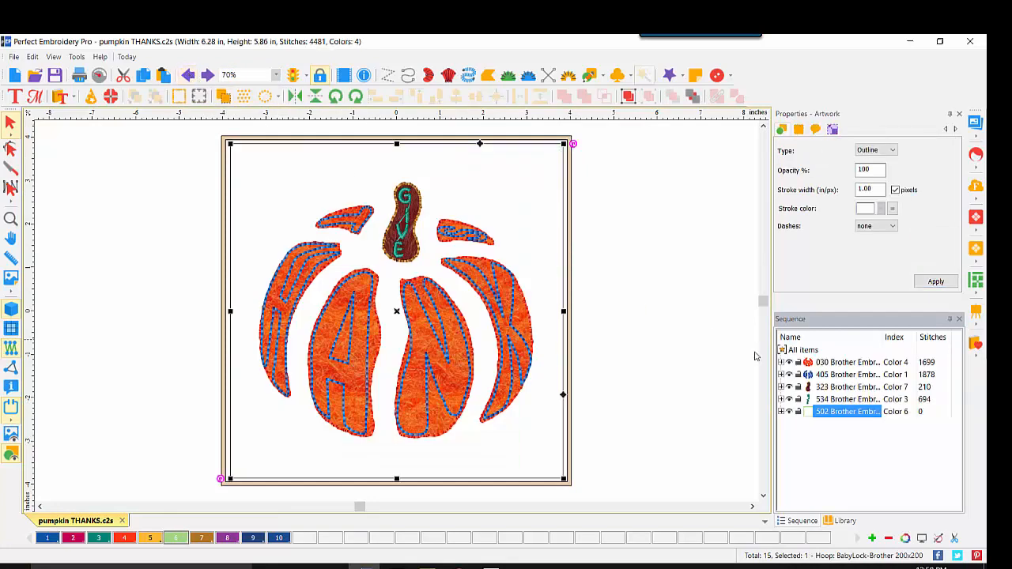
pyautogui.click(781, 412)
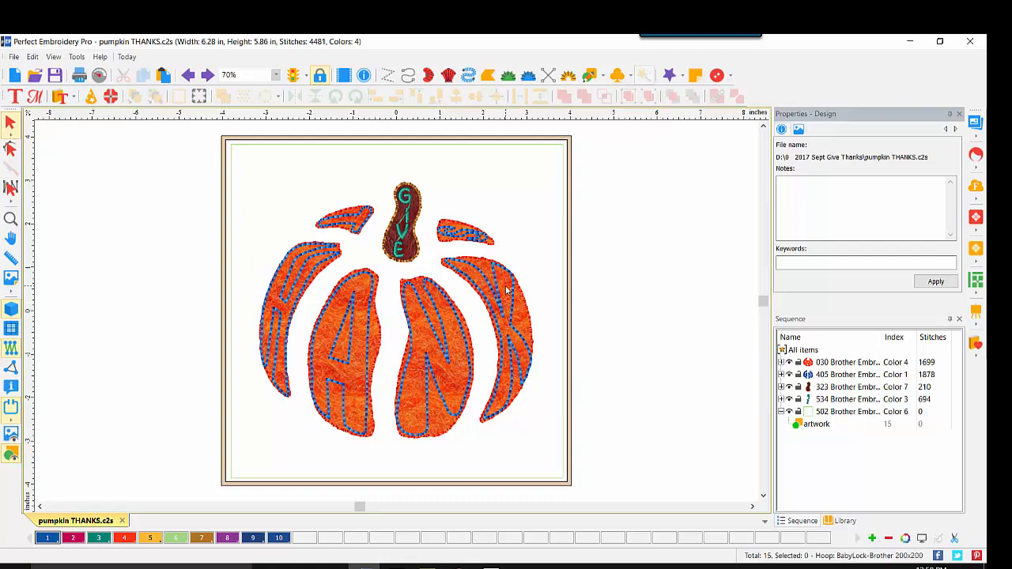
# Draw a closed artwork outline point by point just outside the whole pumpkin and its stem, and color it light green, color 6
pyautogui.click(591, 75)
pyautogui.click(605, 102)
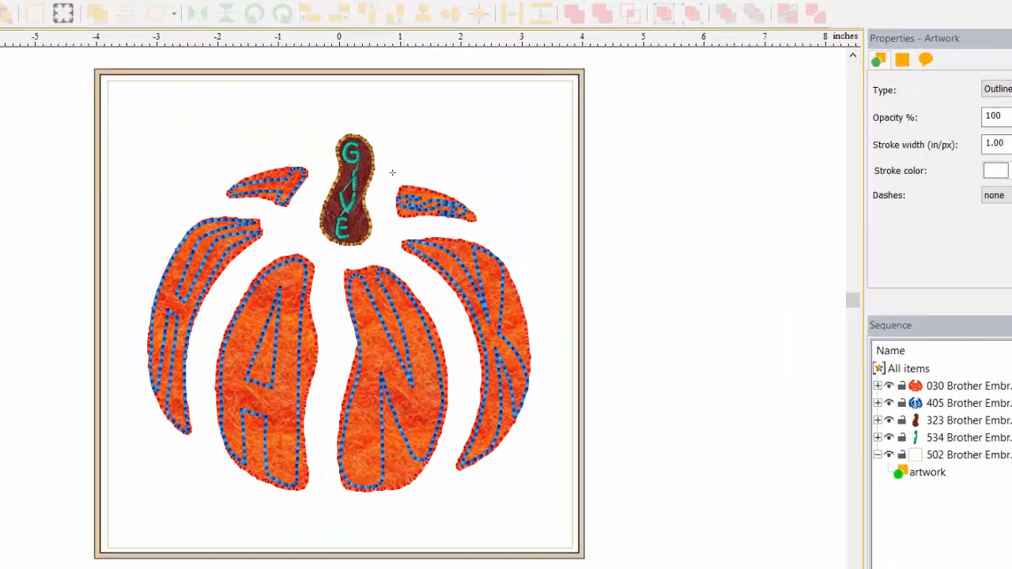
pyautogui.click(371, 170)
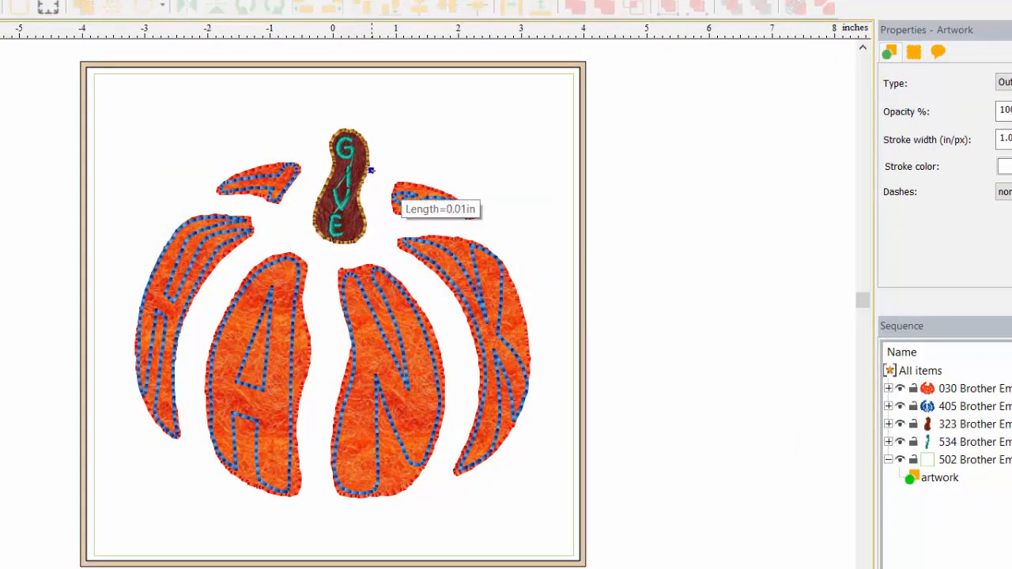
pyautogui.click(391, 178)
pyautogui.click(429, 182)
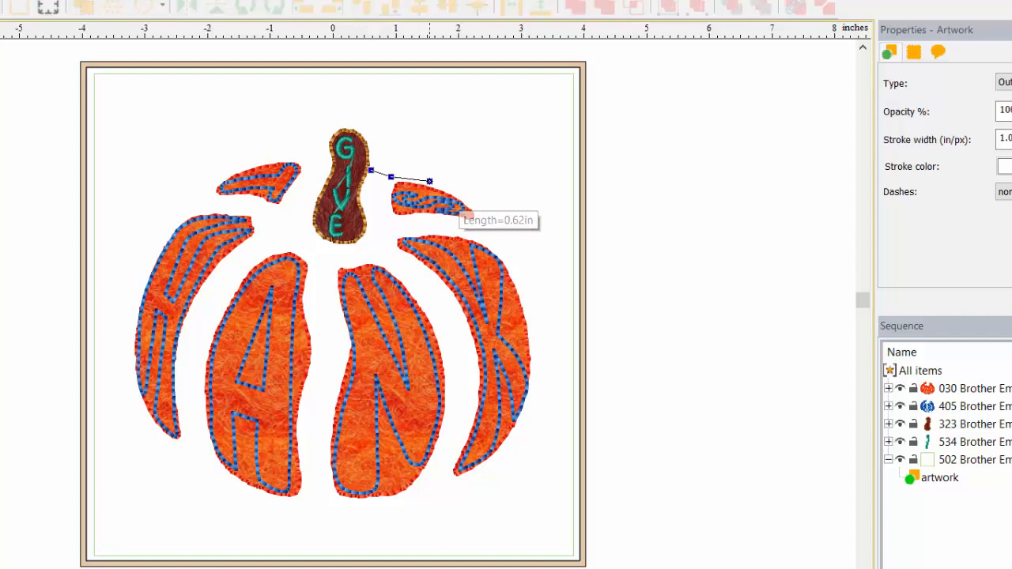
pyautogui.click(465, 199)
pyautogui.click(488, 230)
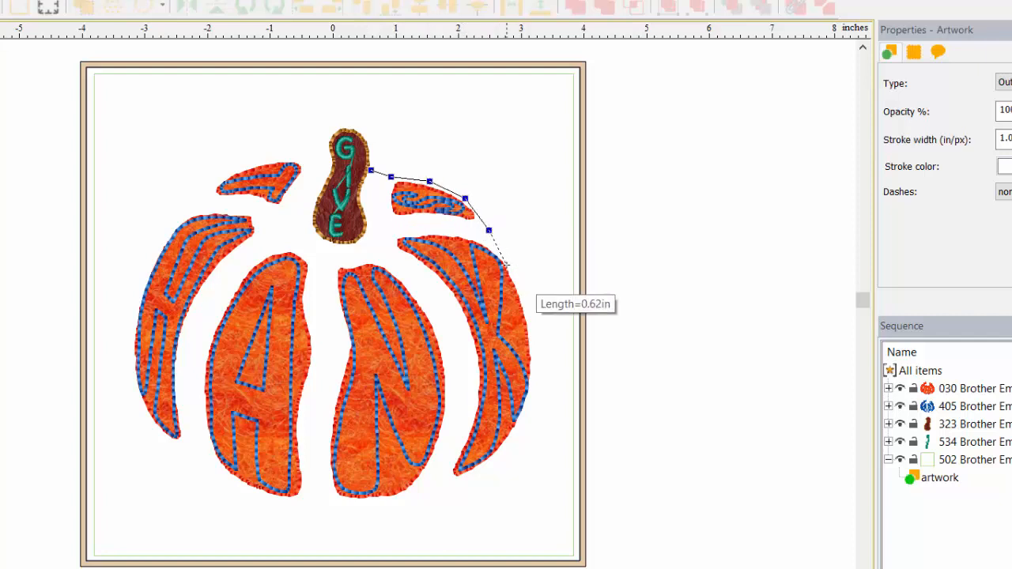
pyautogui.click(511, 268)
pyautogui.click(529, 318)
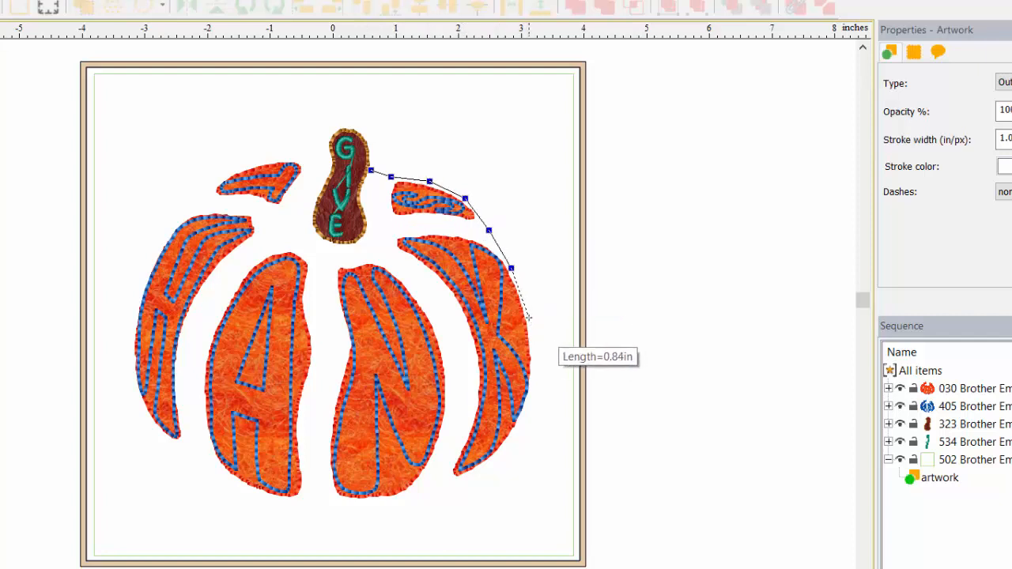
pyautogui.click(537, 377)
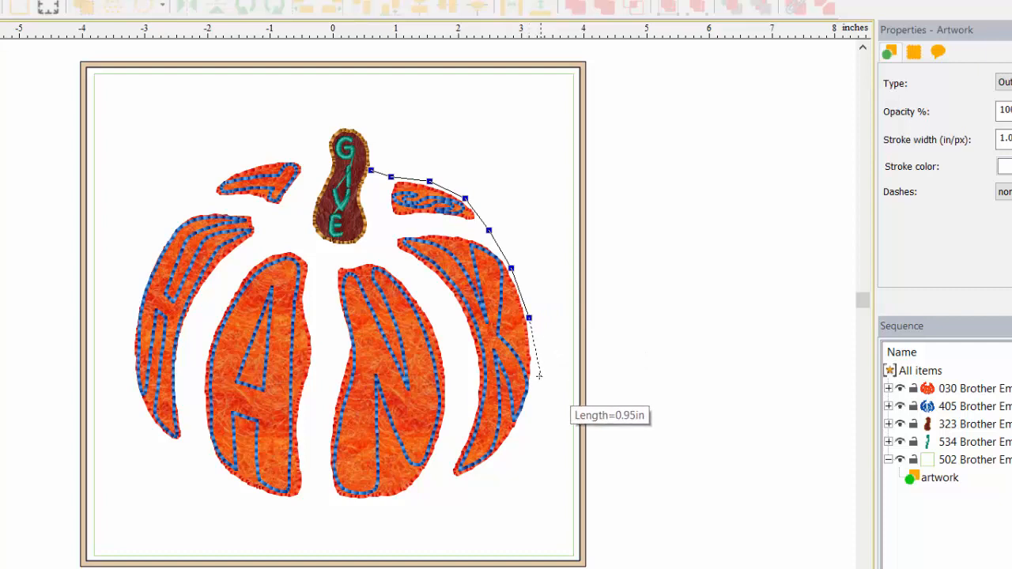
pyautogui.click(515, 447)
pyautogui.click(467, 480)
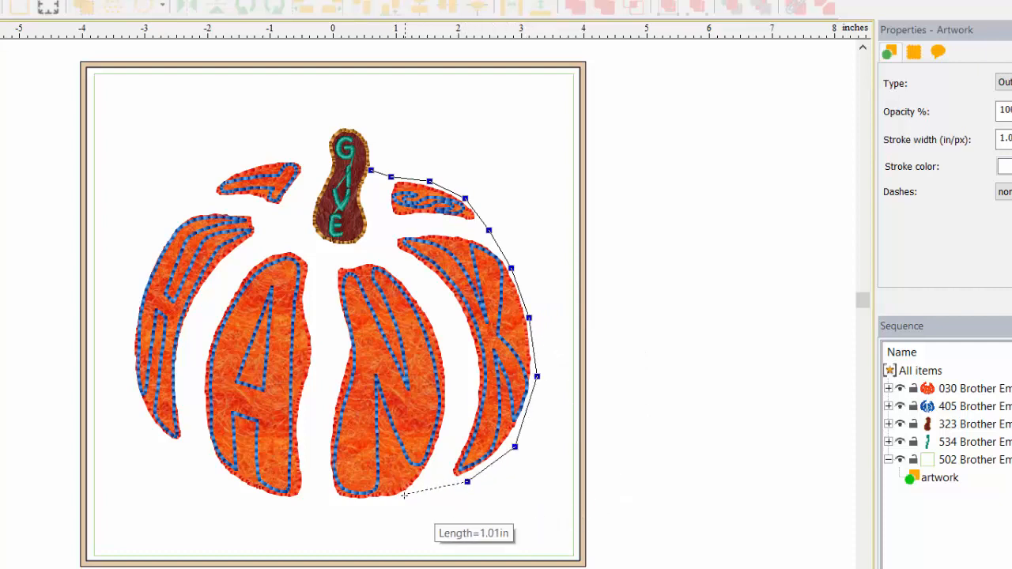
pyautogui.click(404, 500)
pyautogui.click(368, 504)
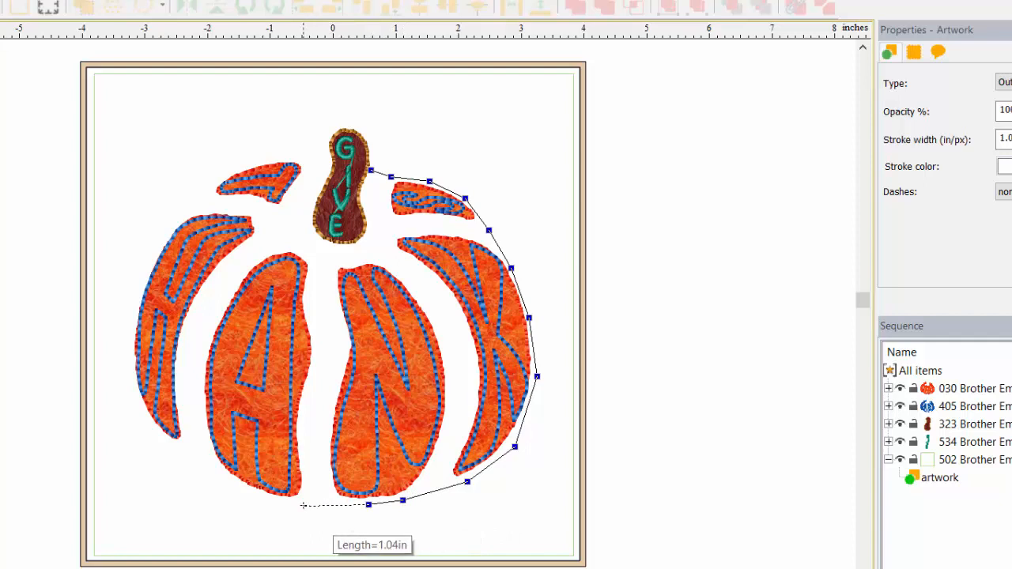
pyautogui.click(303, 504)
pyautogui.click(252, 497)
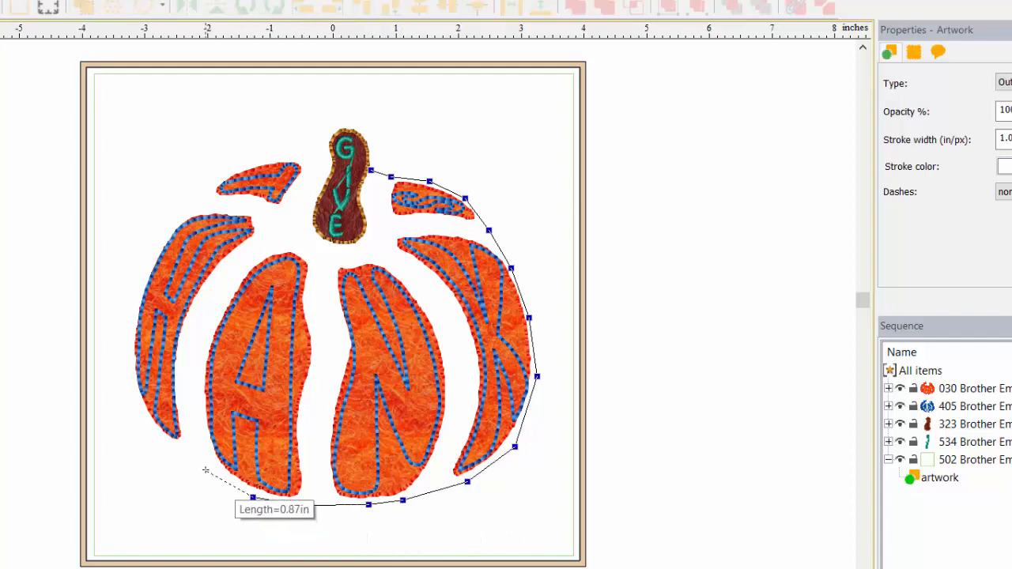
pyautogui.click(161, 441)
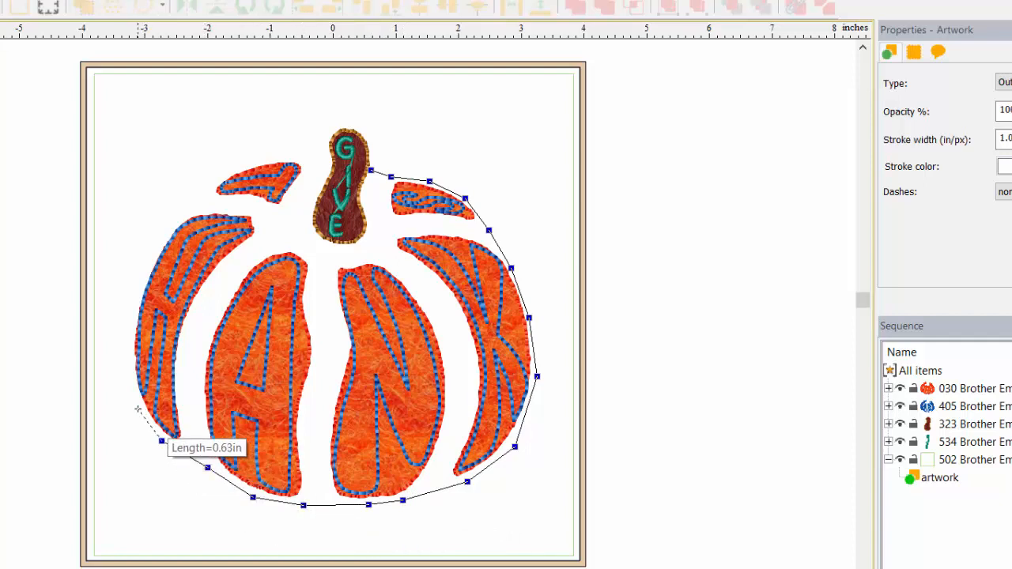
pyautogui.click(137, 409)
pyautogui.click(125, 361)
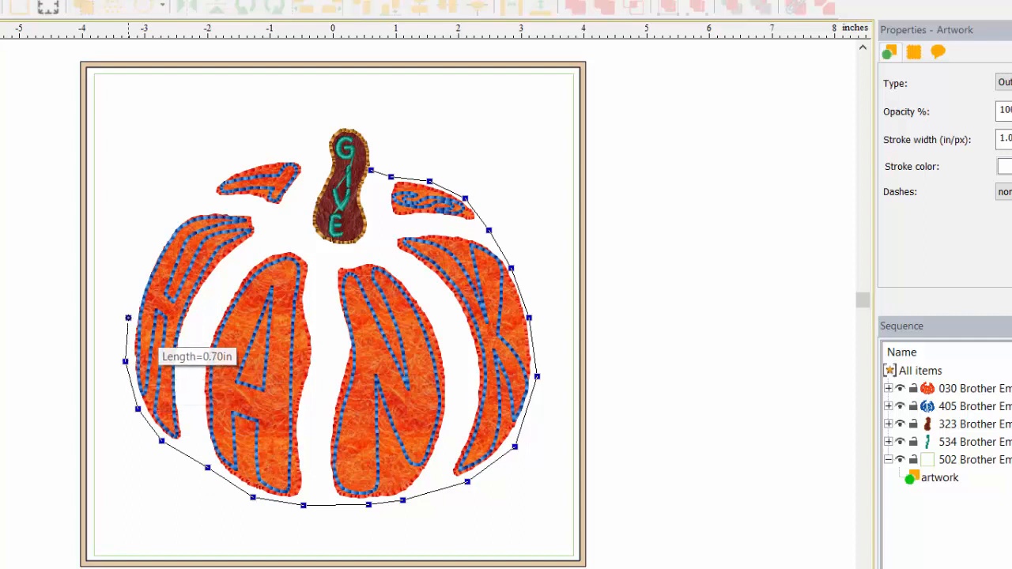
pyautogui.click(128, 317)
pyautogui.click(165, 219)
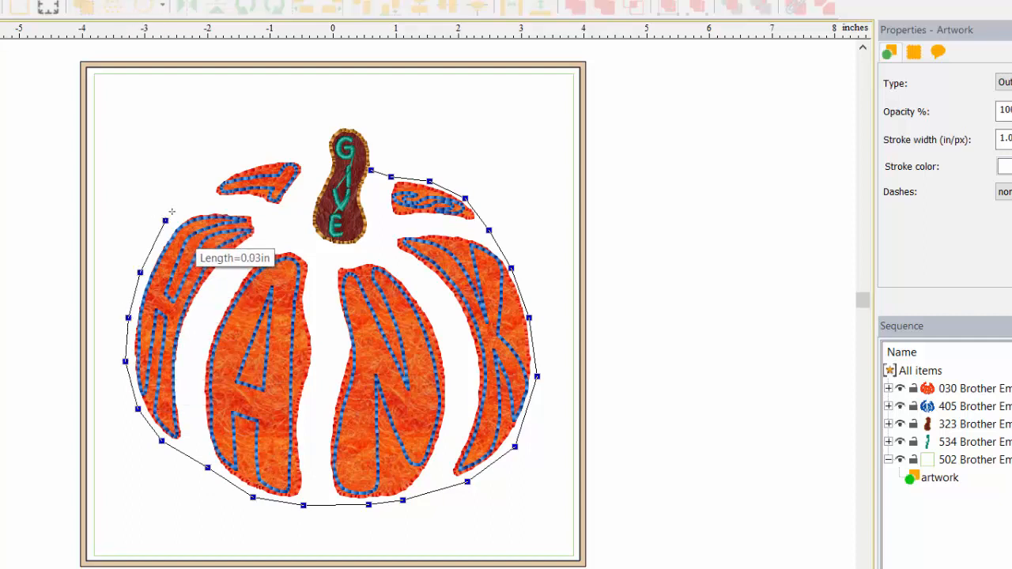
pyautogui.click(186, 203)
pyautogui.click(207, 180)
pyautogui.click(237, 166)
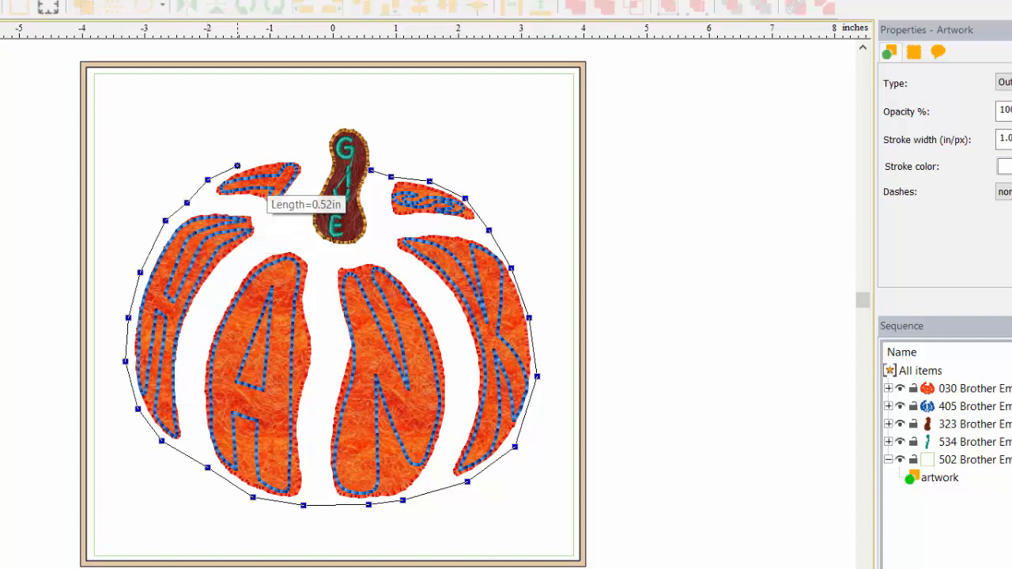
pyautogui.click(281, 151)
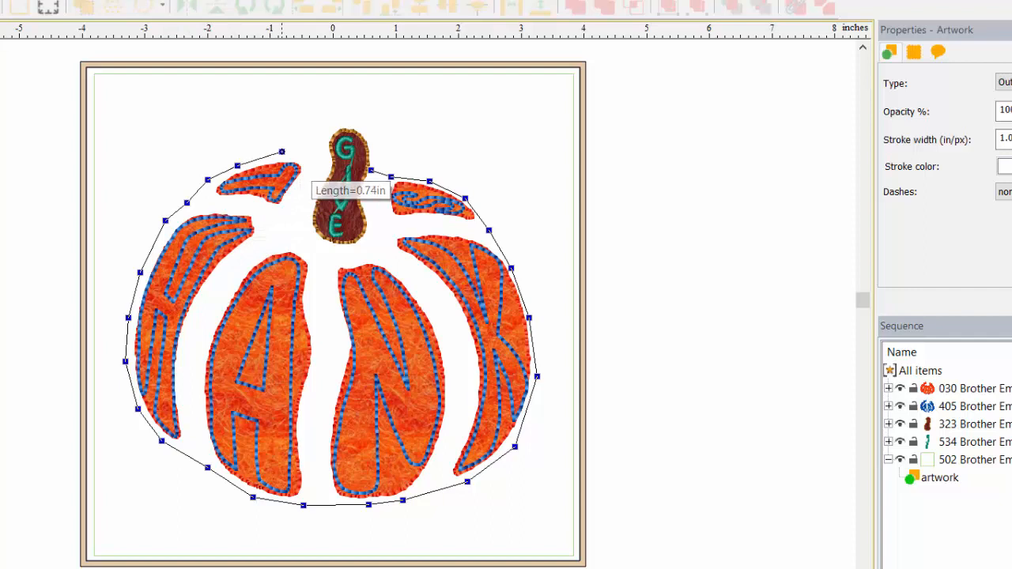
pyautogui.click(320, 155)
pyautogui.click(321, 145)
pyautogui.click(336, 121)
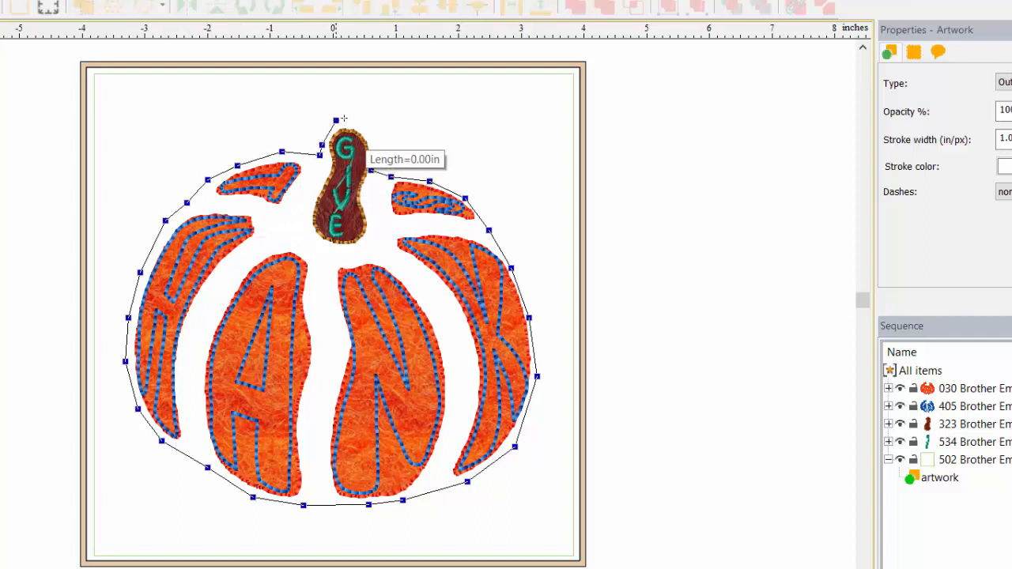
pyautogui.click(359, 122)
pyautogui.click(381, 146)
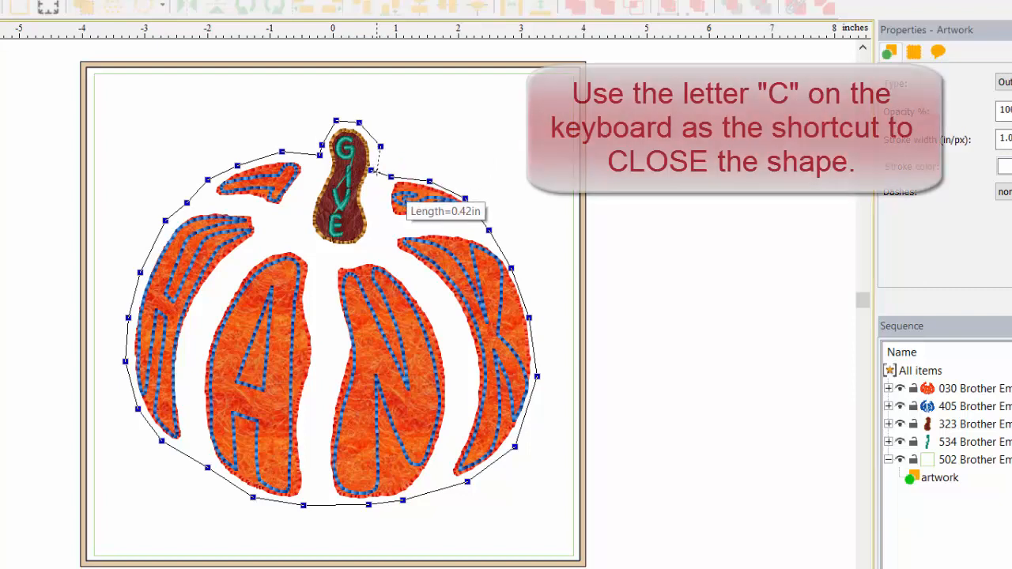
pyautogui.press('c')
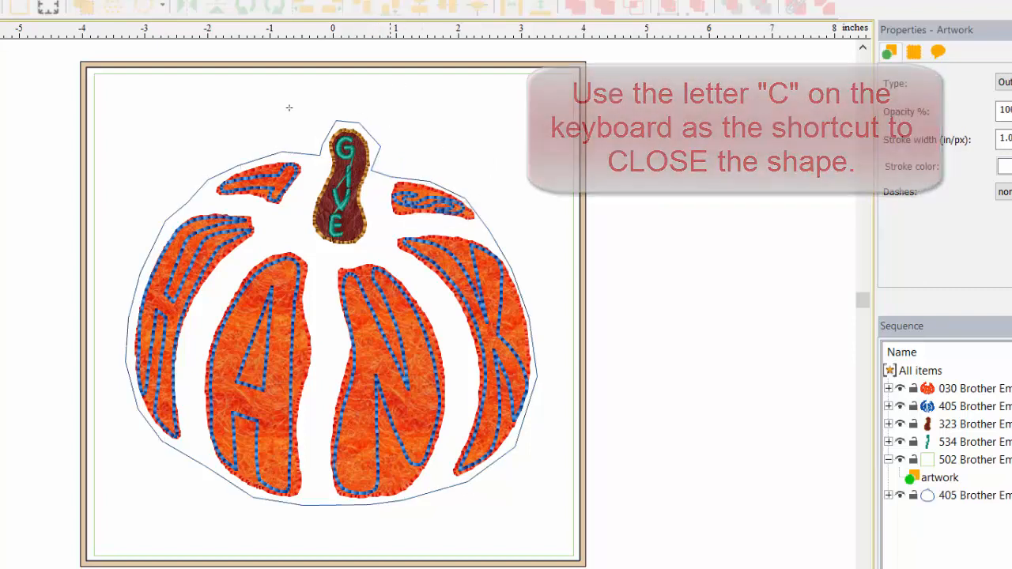
pyautogui.click(201, 193)
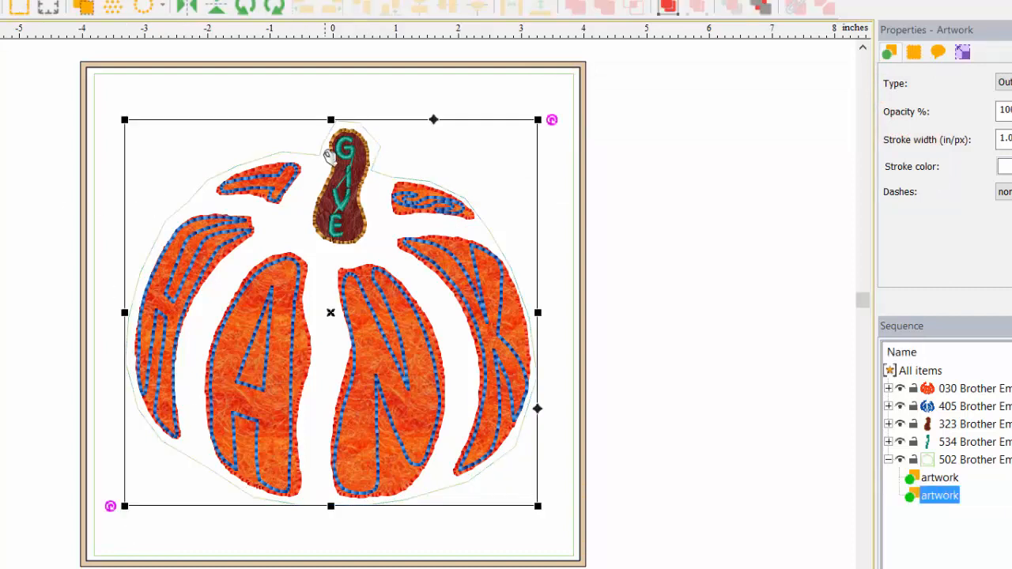
# Convert the outline points along the pumpkin's left side and around the top of the stem to Smooth
pyautogui.click(2, 87)
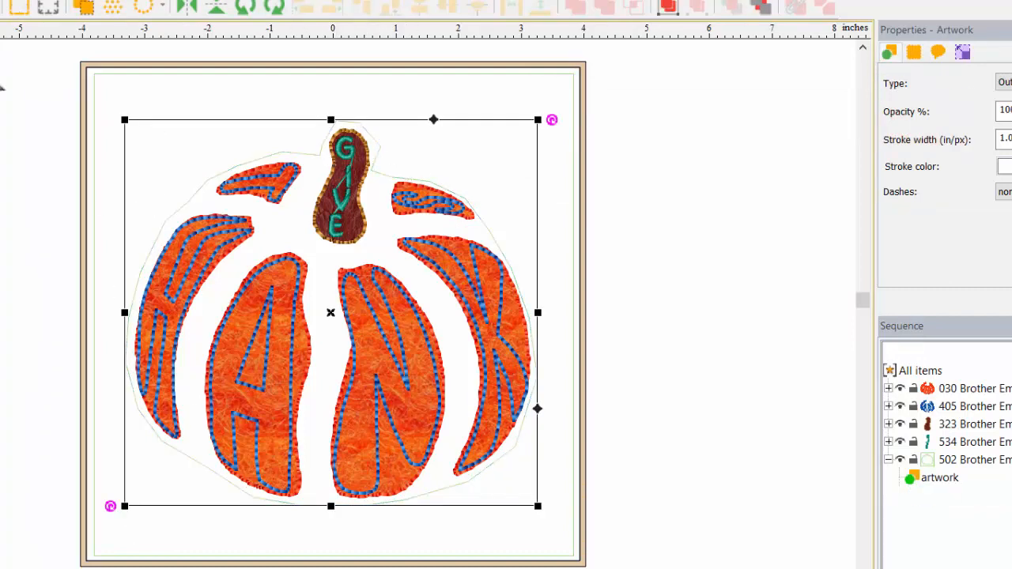
pyautogui.moveTo(32, 91); pyautogui.dragTo(307, 523)
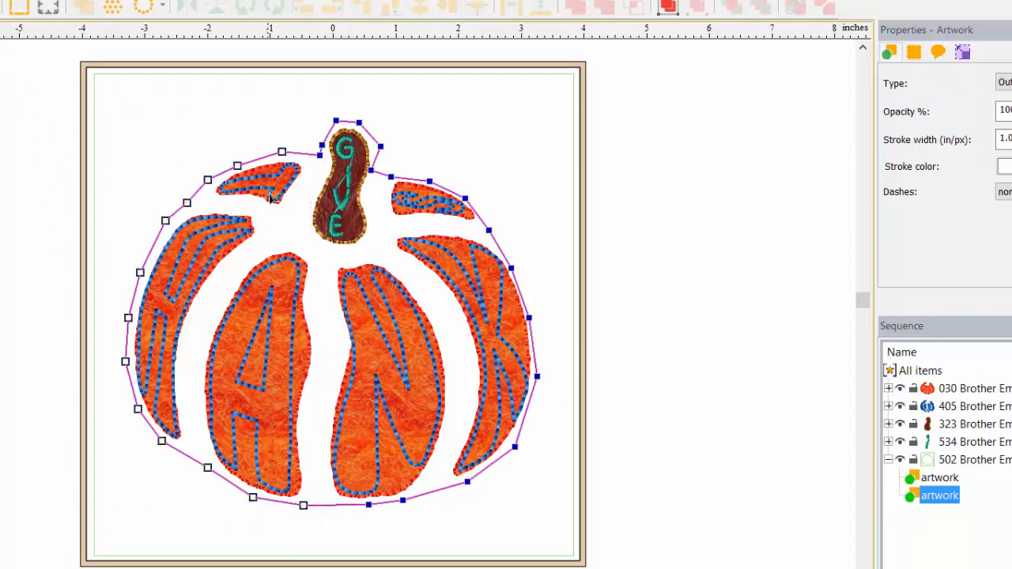
pyautogui.rightClick(282, 151)
pyautogui.click(343, 301)
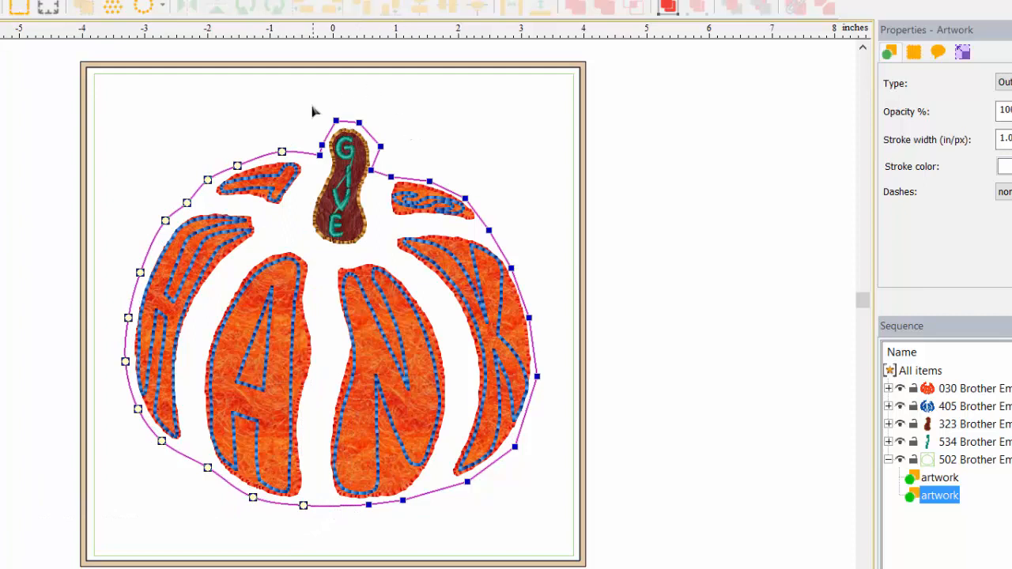
pyautogui.moveTo(312, 94); pyautogui.dragTo(399, 147)
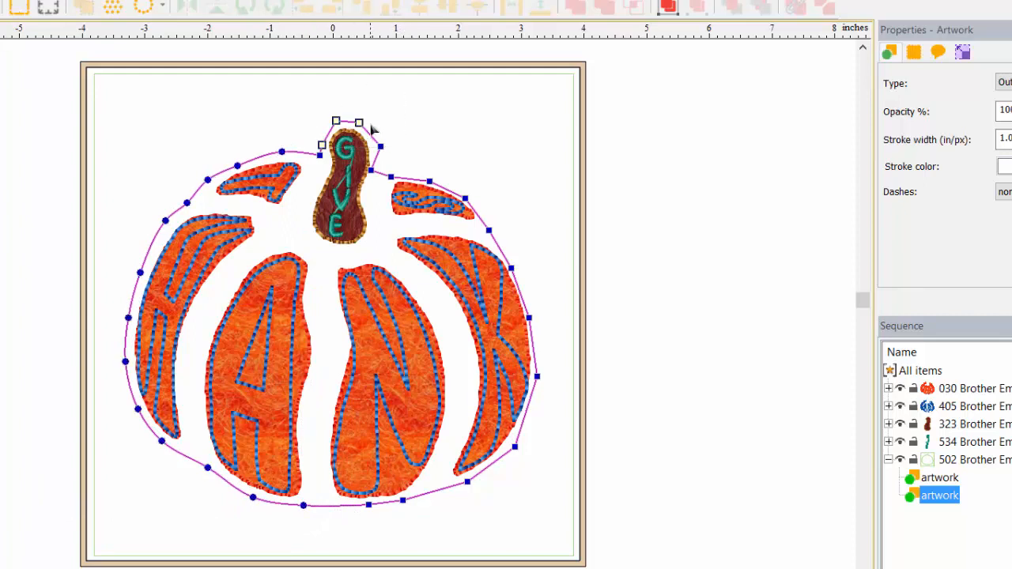
pyautogui.rightClick(362, 123)
pyautogui.click(404, 271)
# Convert the outline points along the pumpkin's right side and the point at the stem's right edge to Smooth
pyautogui.moveTo(407, 132); pyautogui.dragTo(556, 529)
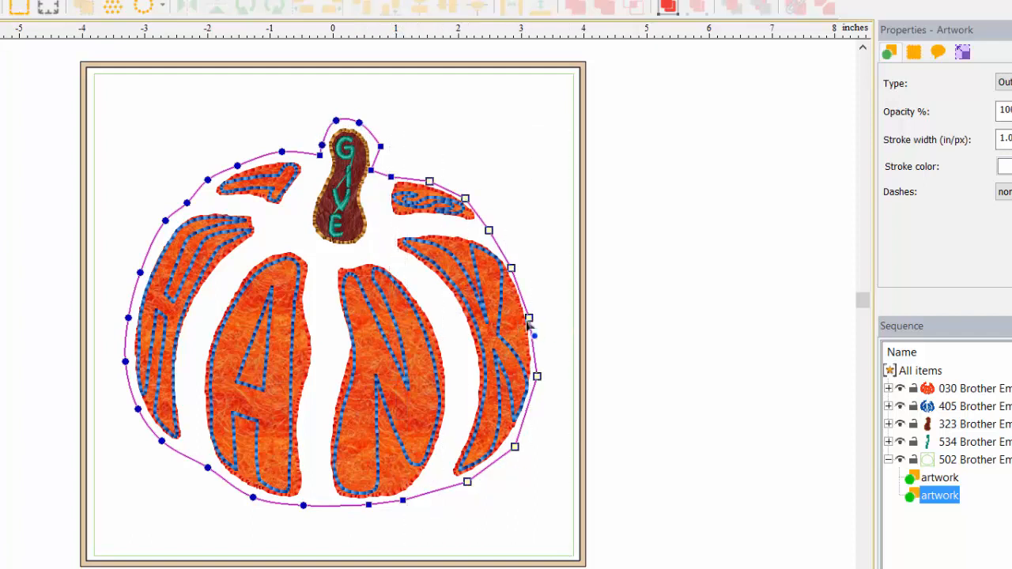
pyautogui.rightClick(529, 319)
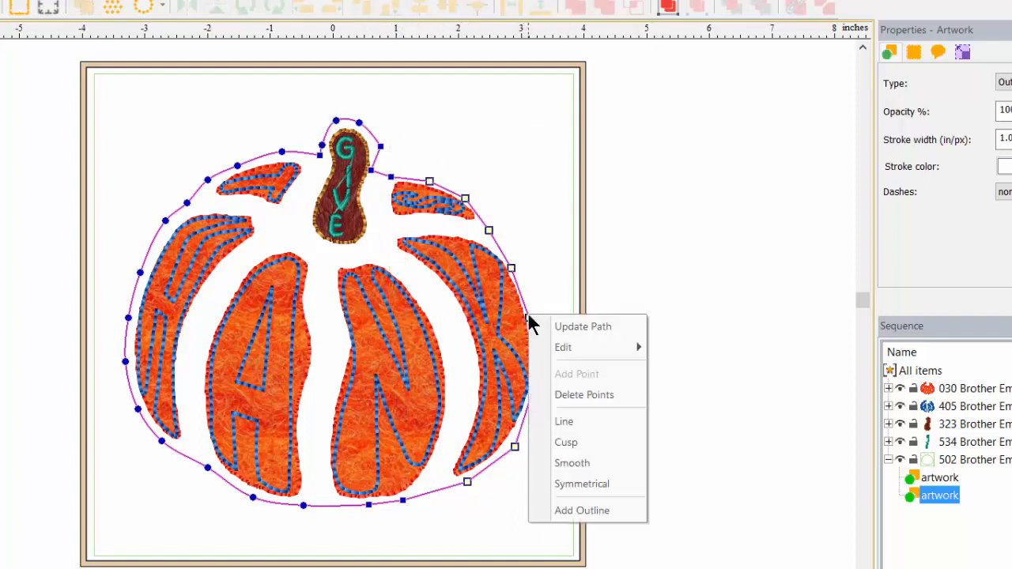
pyautogui.click(569, 464)
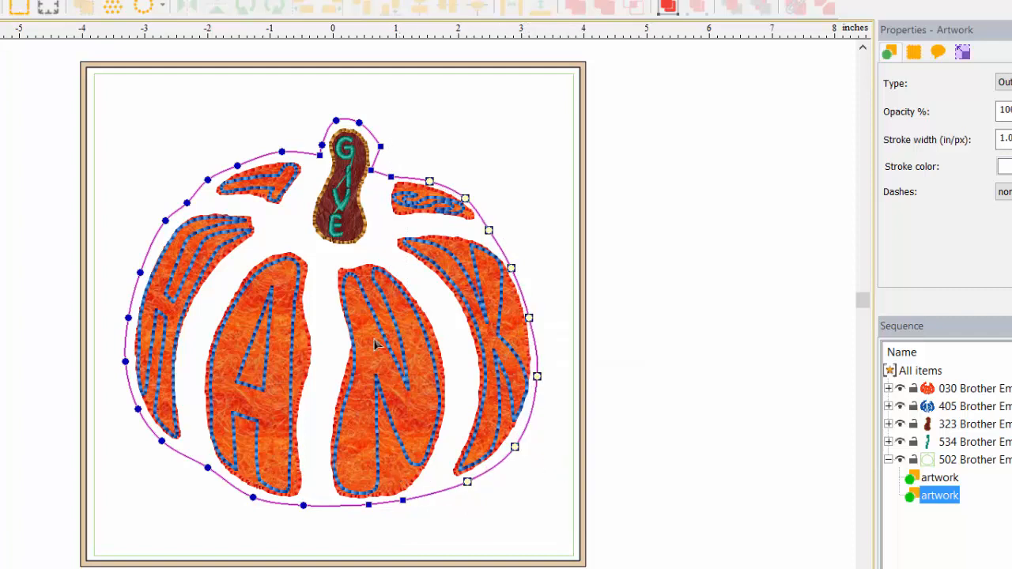
pyautogui.rightClick(380, 149)
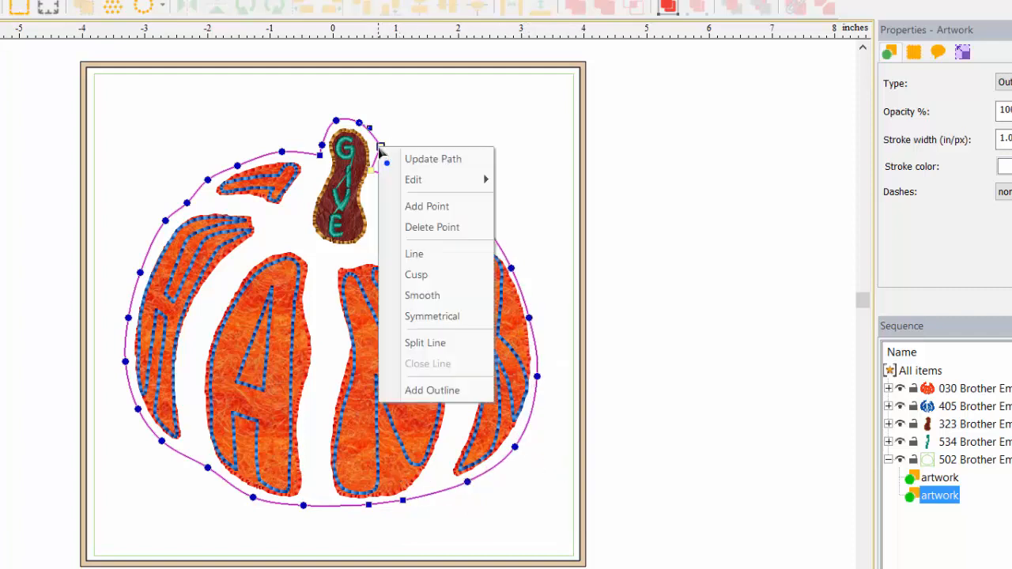
pyautogui.click(423, 295)
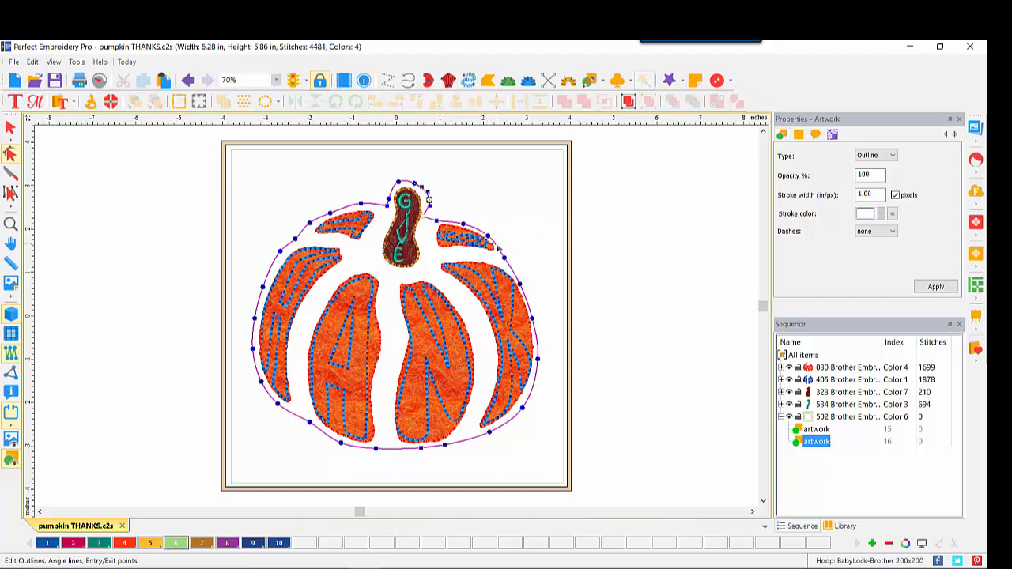
# Select the pumpkin outline together with the surrounding green rectangle and combine them into one artwork object
pyautogui.click(11, 128)
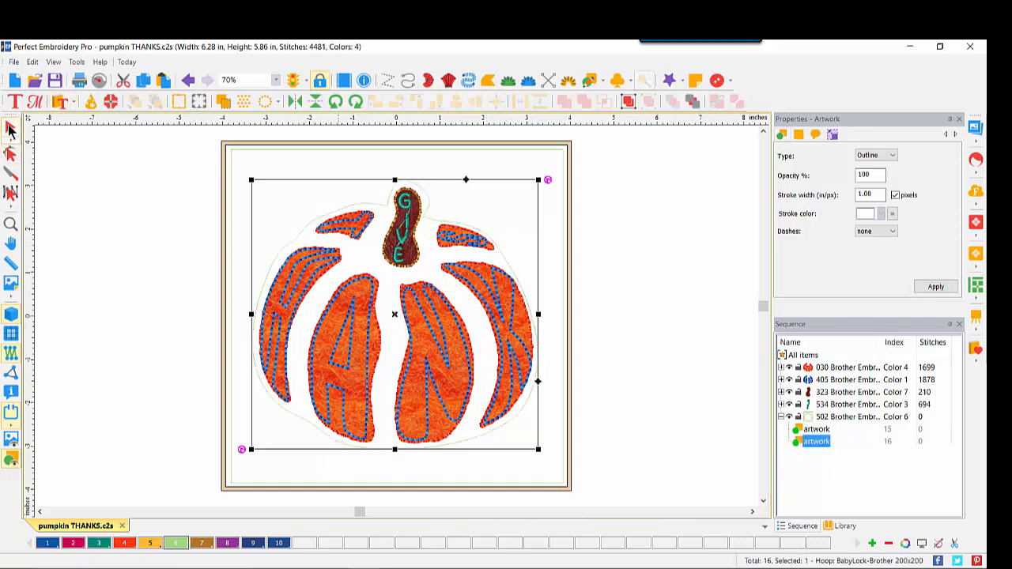
pyautogui.keyDown('shift'); pyautogui.click(504, 153); pyautogui.keyUp('shift')
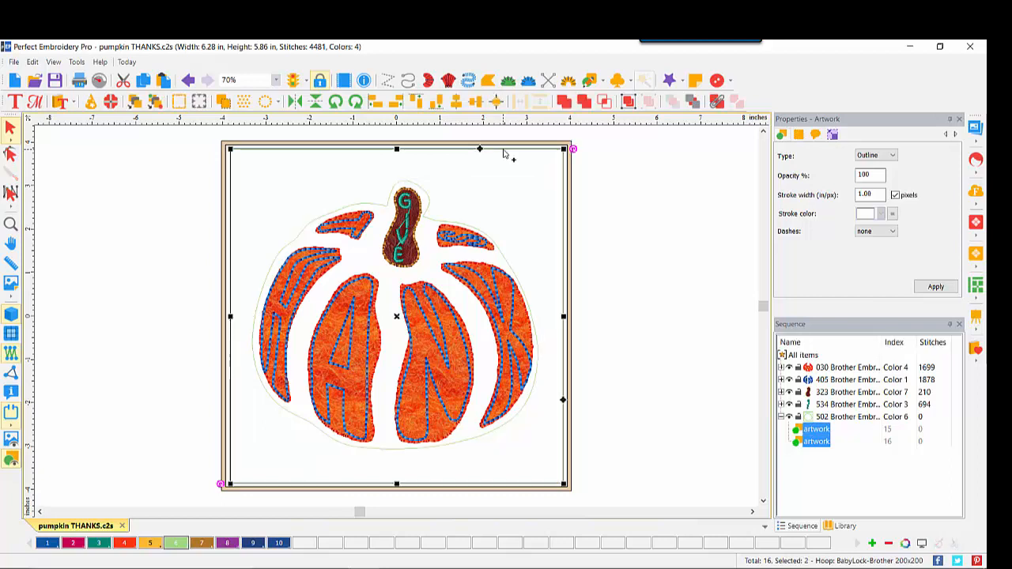
pyautogui.click(716, 102)
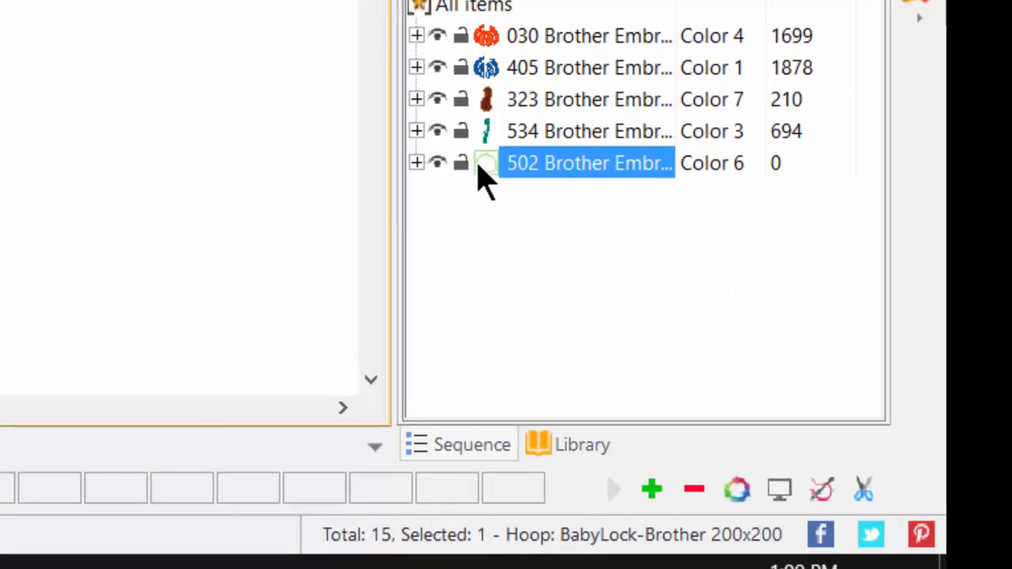
pyautogui.moveTo(485, 166)
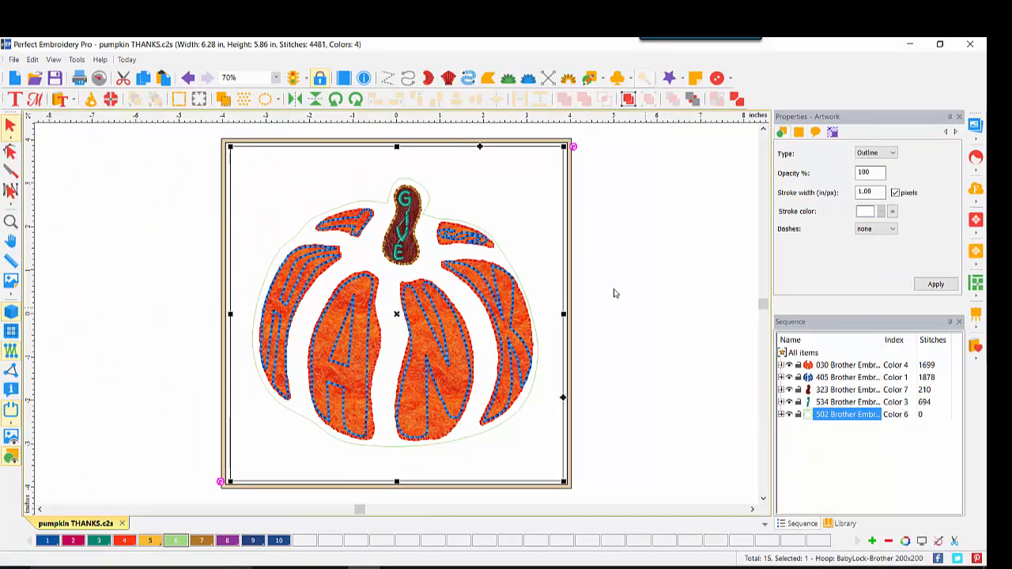
# Convert the combined background artwork to a Complex Fill and apply the Stippling fill type with the Maze pattern
pyautogui.rightClick(503, 210)
pyautogui.moveTo(549, 330)
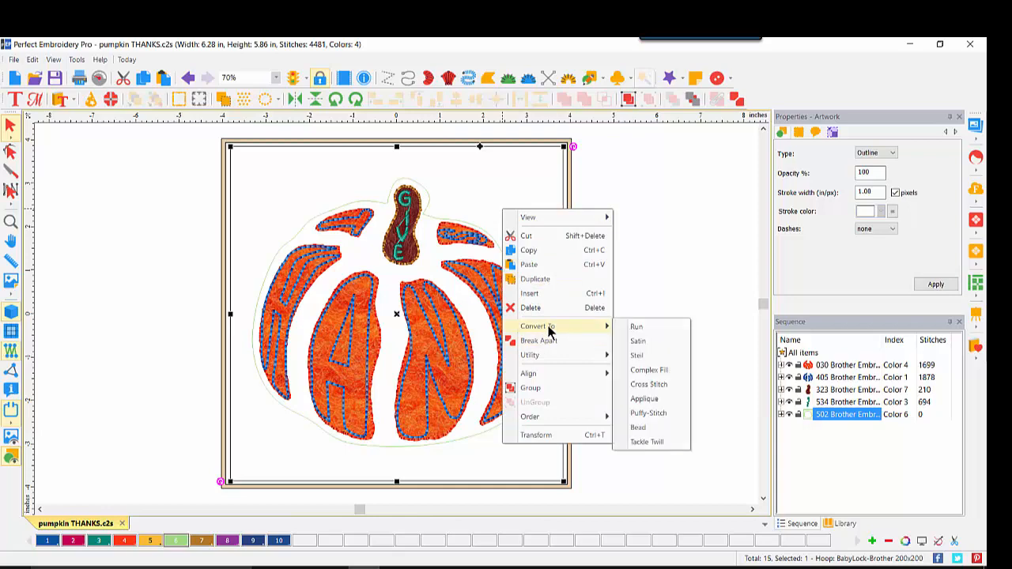
pyautogui.click(649, 372)
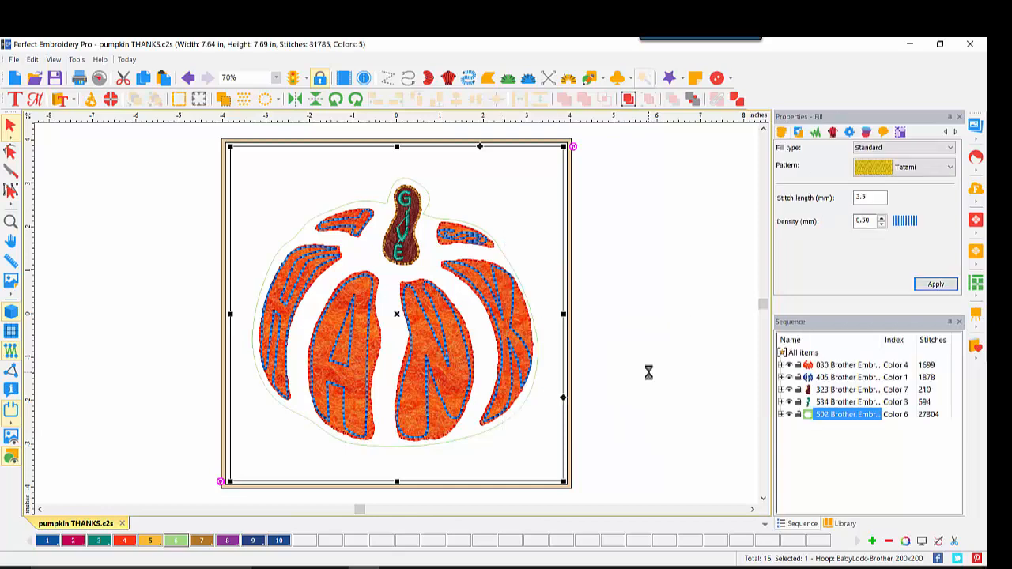
pyautogui.click(945, 147)
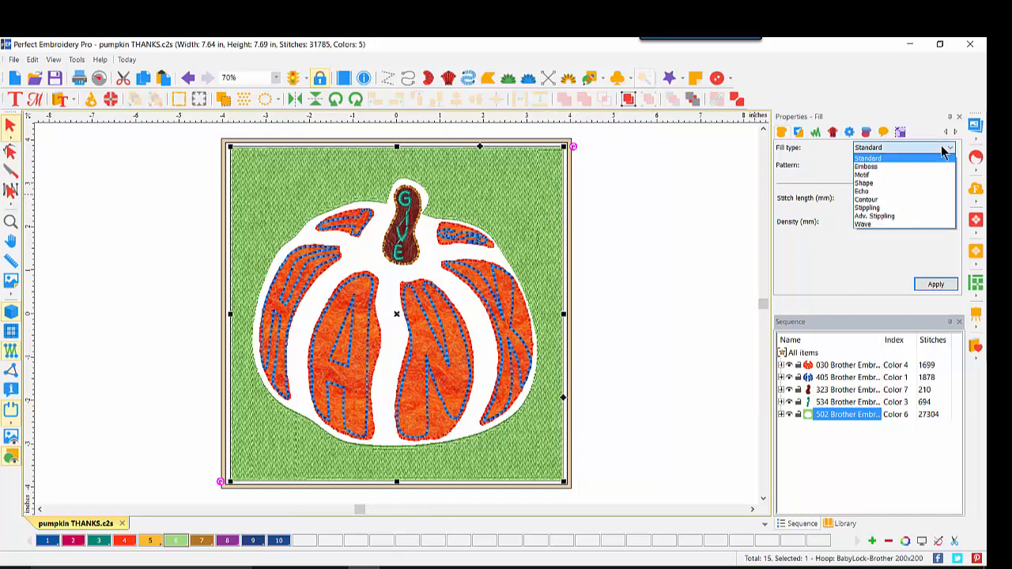
pyautogui.click(886, 208)
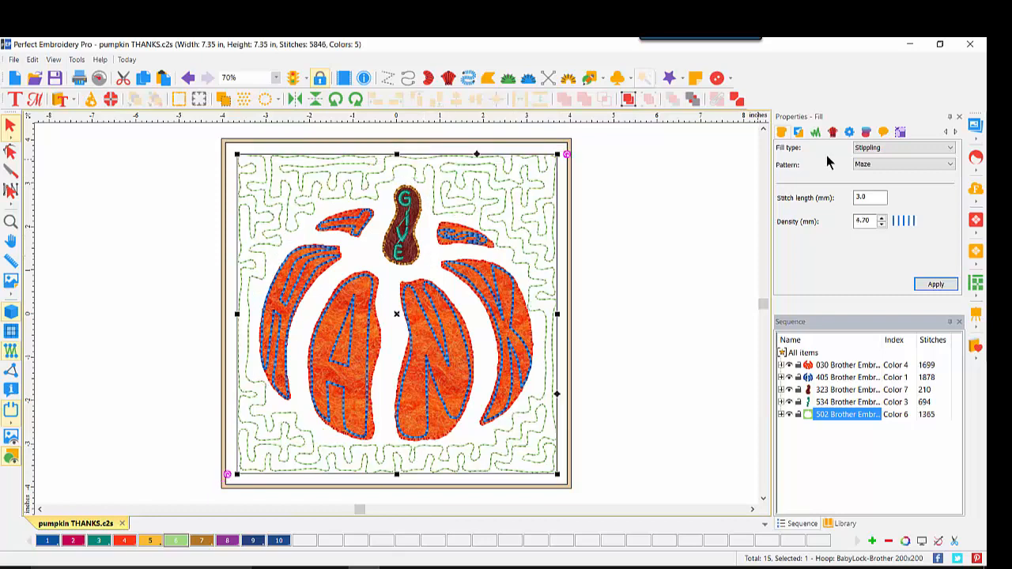
# Change the background's Stippling pattern to Piano and apply it
pyautogui.click(948, 165)
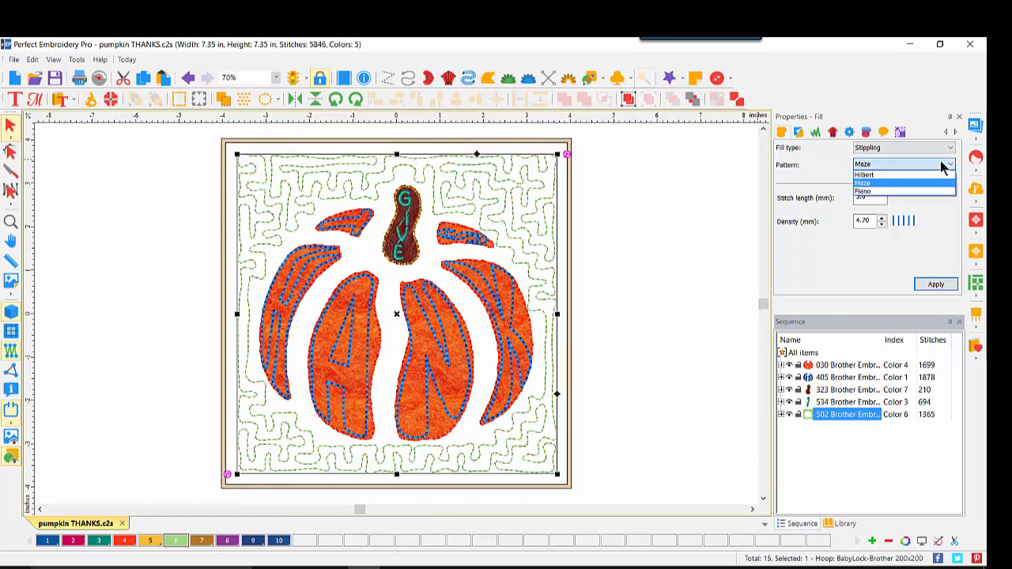
pyautogui.click(882, 191)
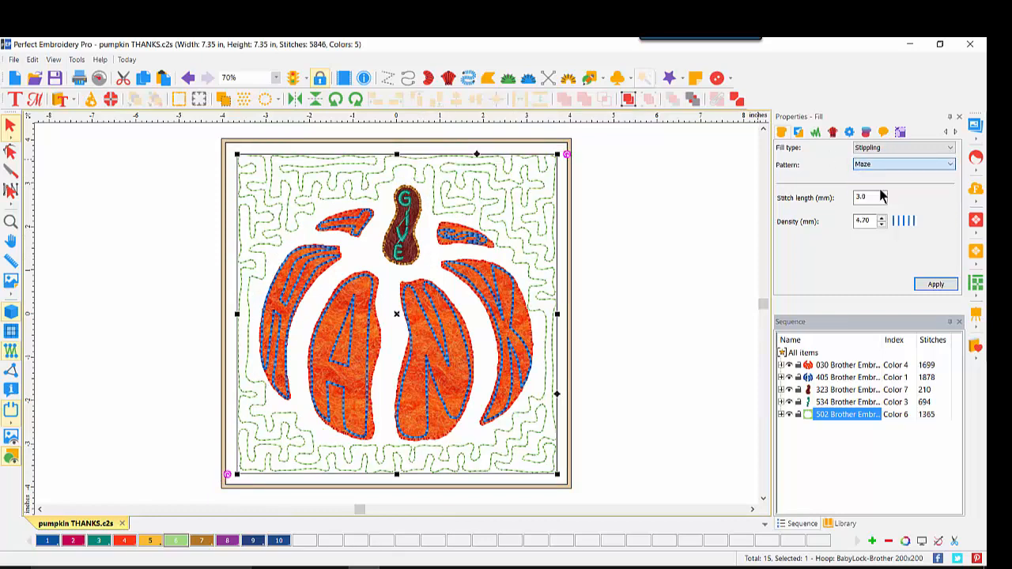
pyautogui.click(932, 287)
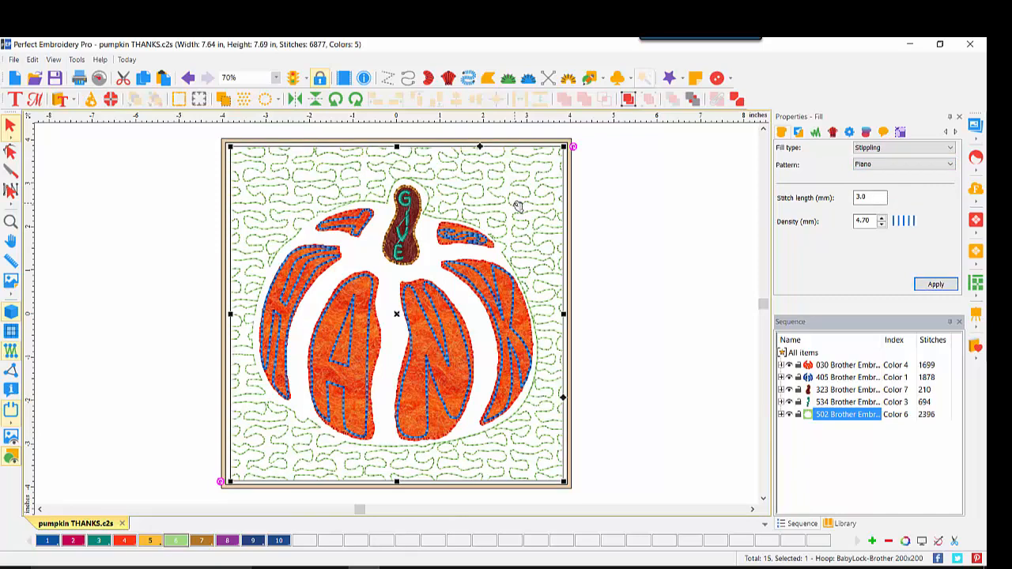
# Change the background to a Motif fill with pattern 123 and set the pattern length to 15 mm
pyautogui.click(953, 149)
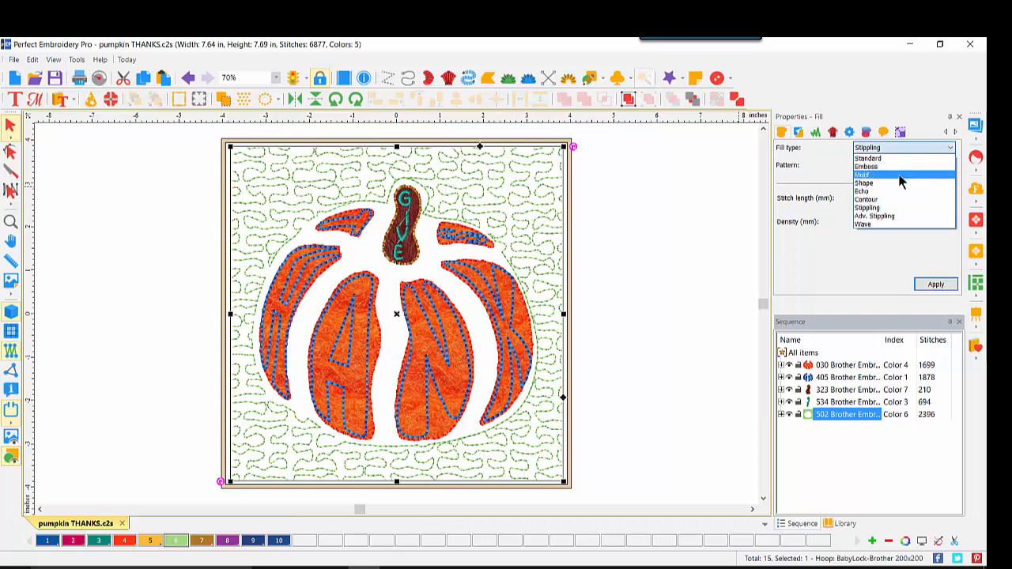
pyautogui.click(900, 180)
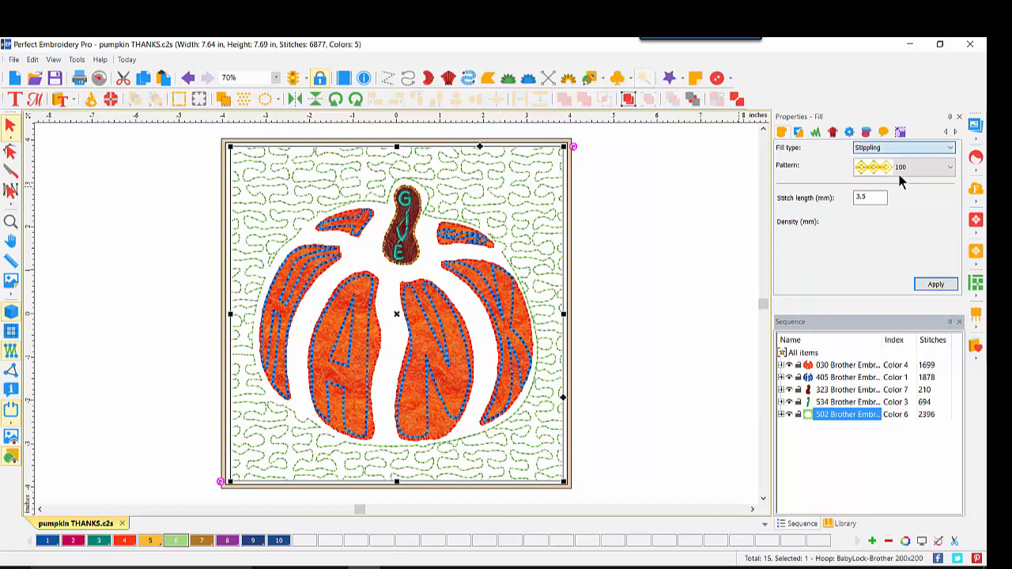
pyautogui.click(952, 168)
pyautogui.moveTo(952, 207); pyautogui.dragTo(953, 248)
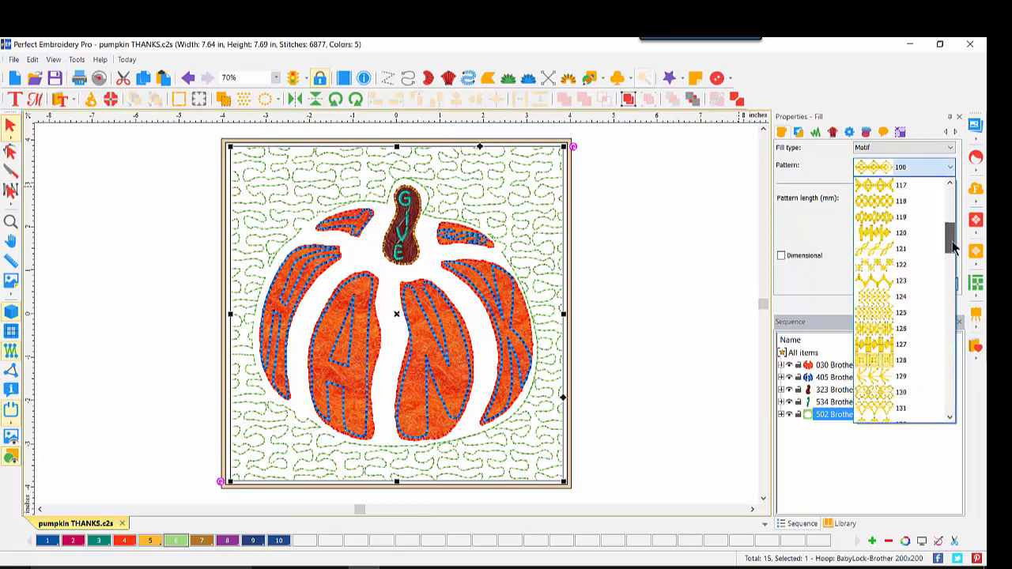
pyautogui.click(878, 283)
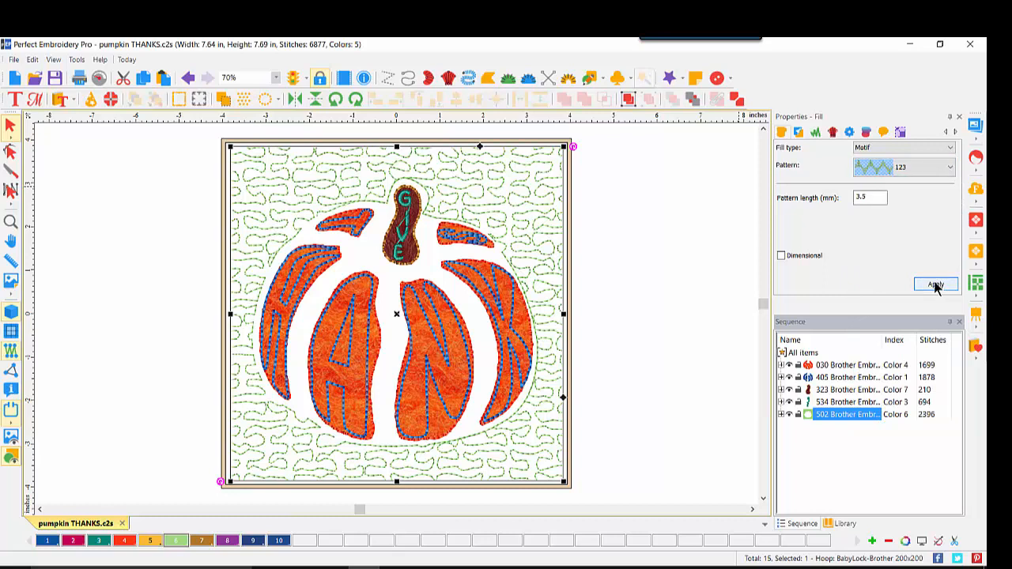
pyautogui.click(935, 284)
pyautogui.doubleClick(874, 198)
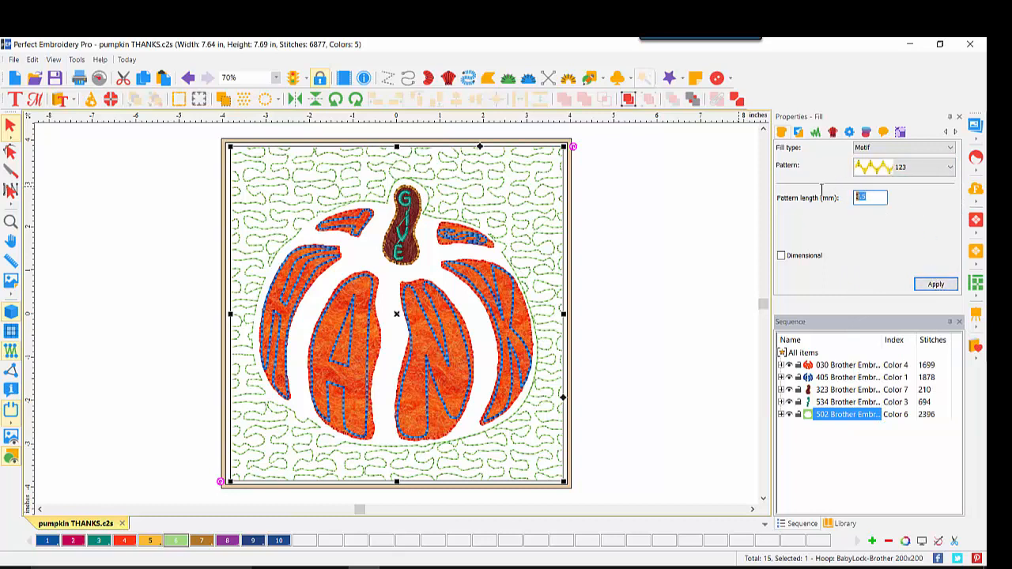
pyautogui.write('15')
pyautogui.click(936, 283)
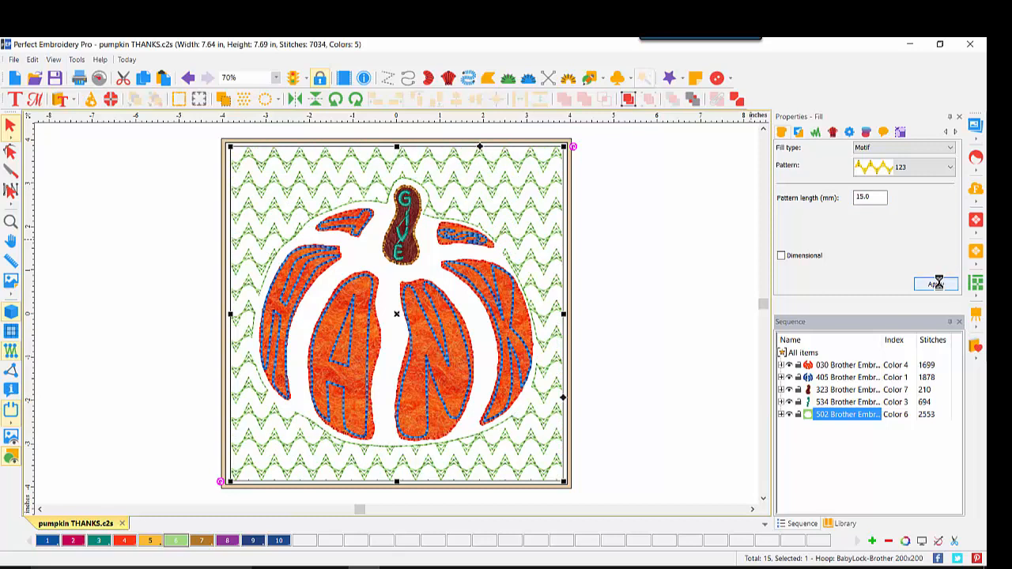
# Convert the green background to Cross Stitch and set the stitch size to 10 mm
pyautogui.rightClick(480, 192)
pyautogui.moveTo(527, 310)
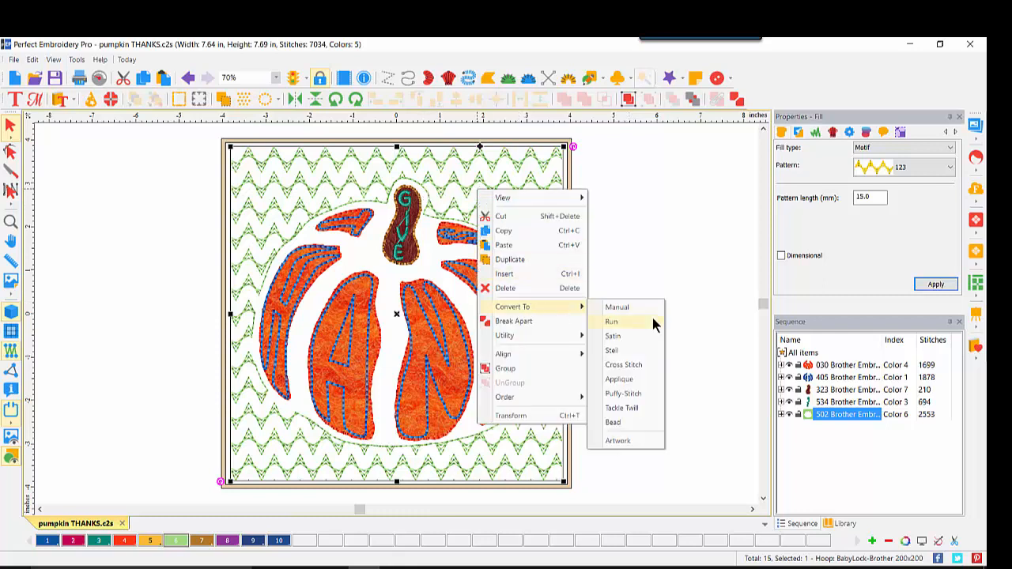
pyautogui.click(633, 366)
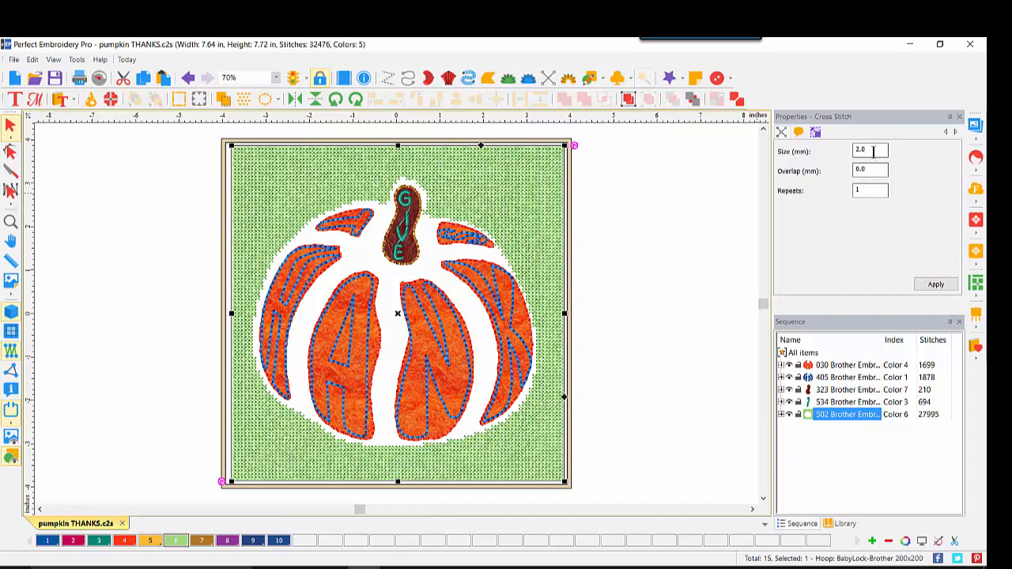
pyautogui.moveTo(875, 151); pyautogui.dragTo(806, 151)
pyautogui.write('10')
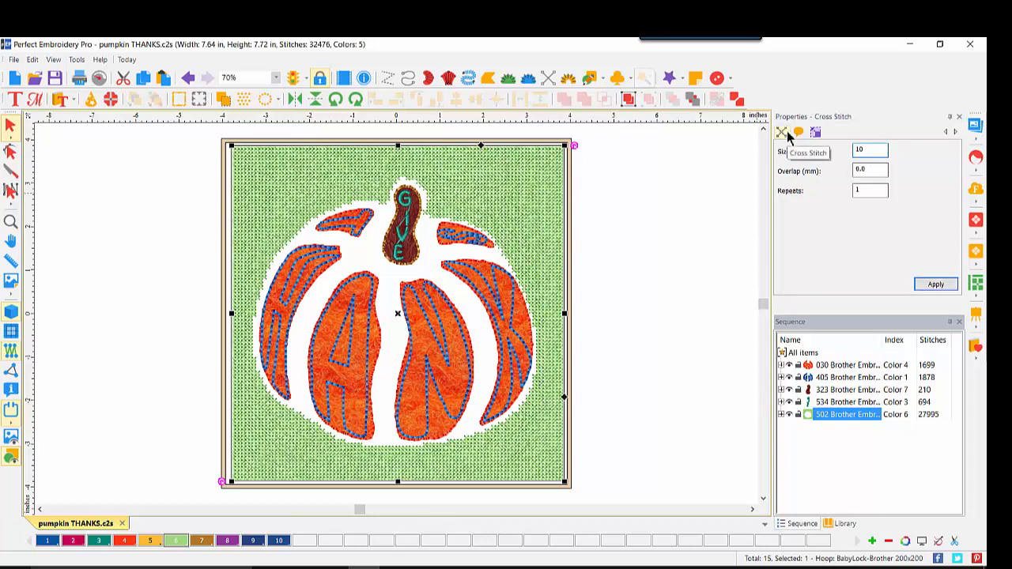
pyautogui.click(931, 284)
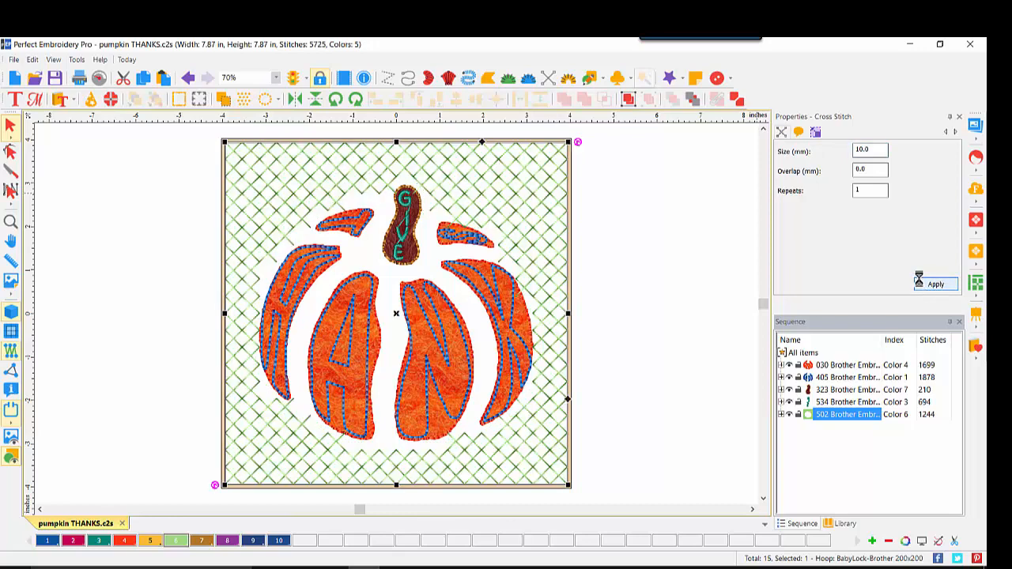
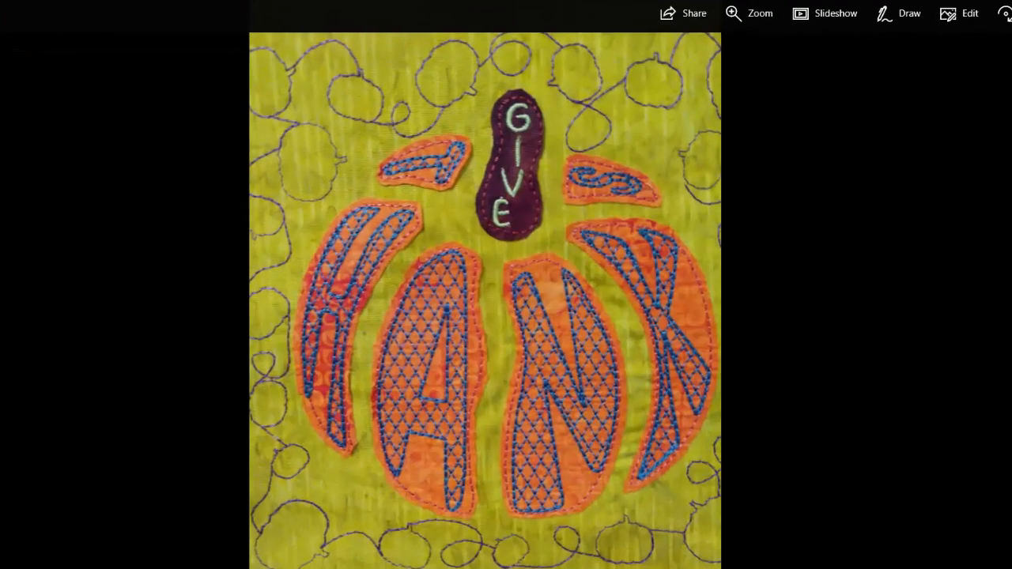
# Look through the reference photos of pumpkin, butterfly and heart background quilting in the photo viewer
pyautogui.press('Right')
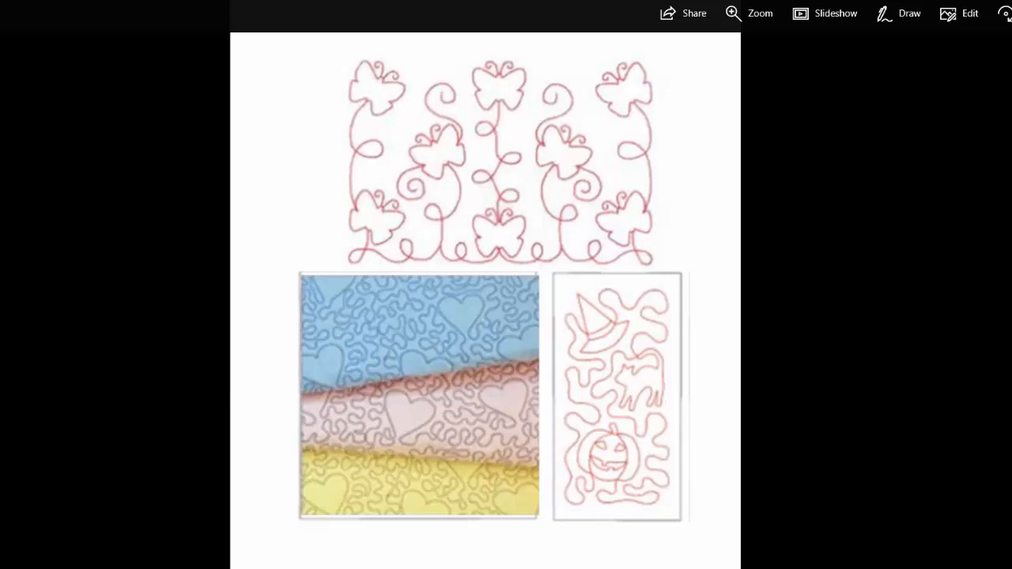
pyautogui.press('Right')
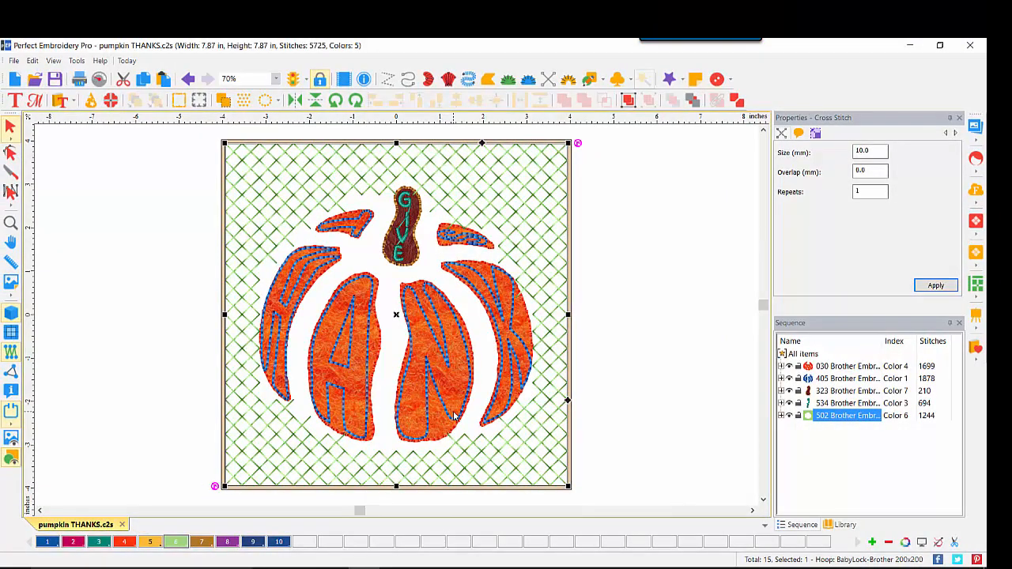
# Hide the light green cross-stitch background and insert the Halloween03 pumpkin from the applique shapes catalog
pyautogui.click(789, 415)
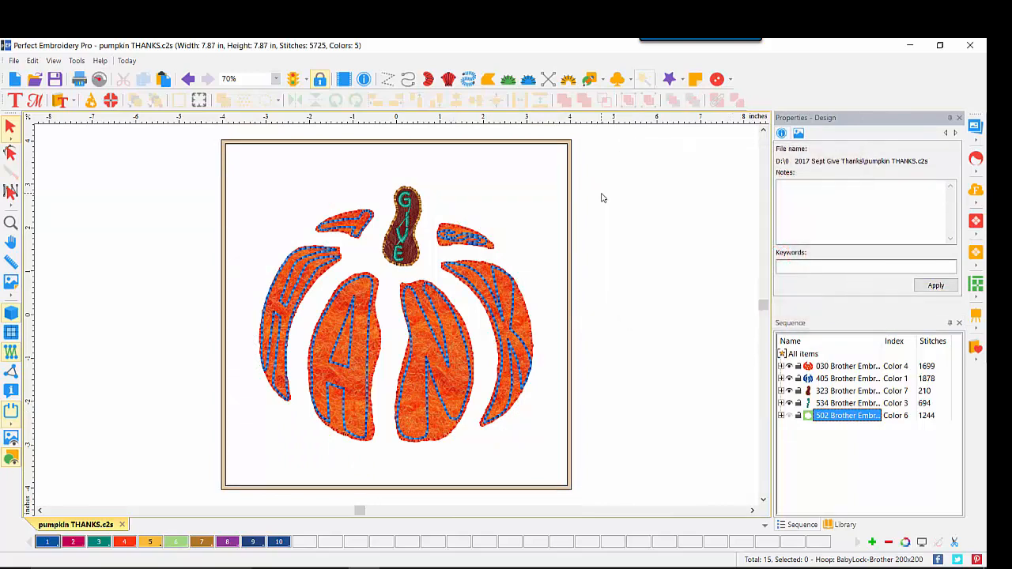
pyautogui.click(73, 101)
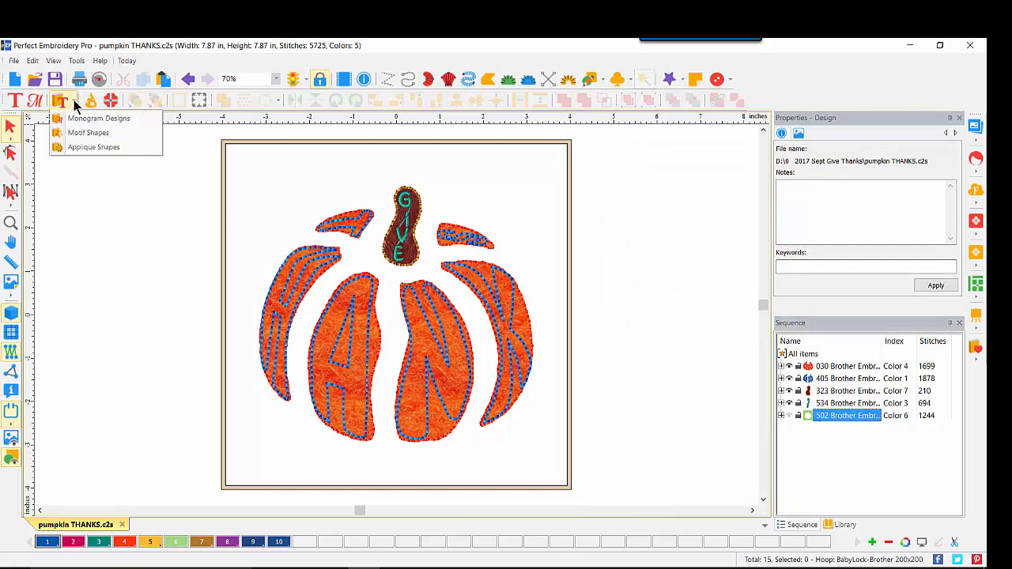
pyautogui.click(87, 148)
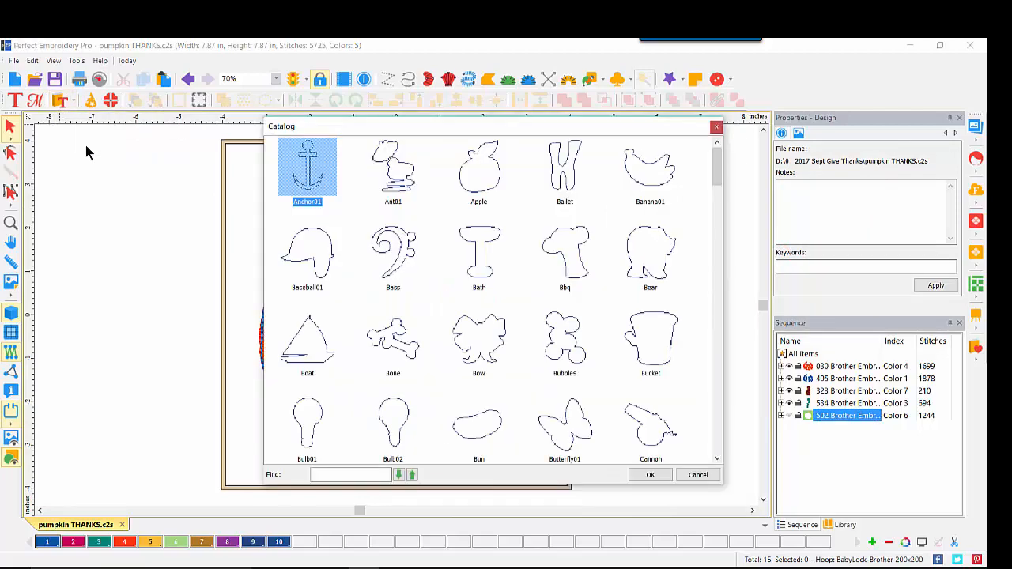
pyautogui.moveTo(719, 175); pyautogui.dragTo(710, 253)
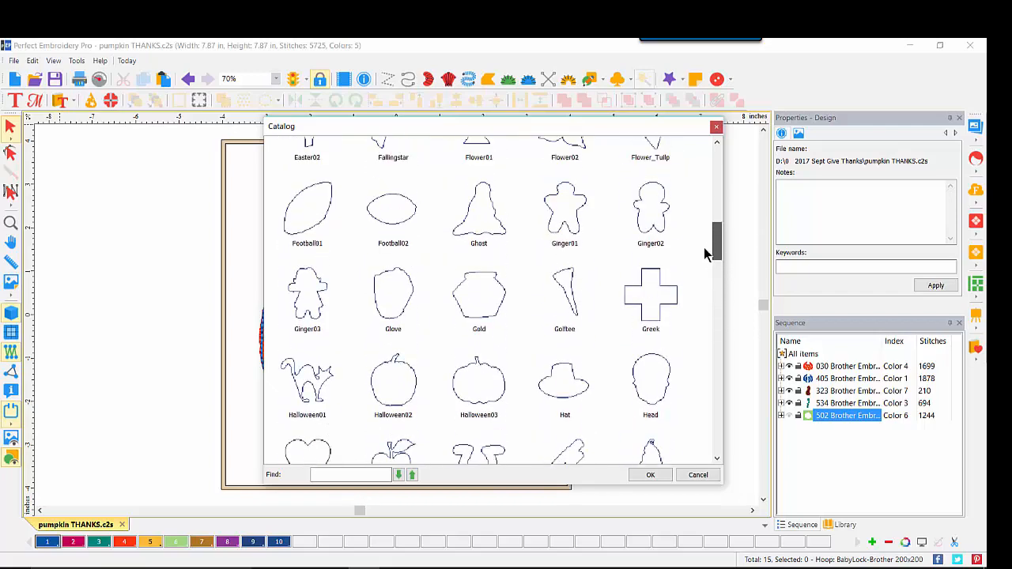
pyautogui.click(495, 370)
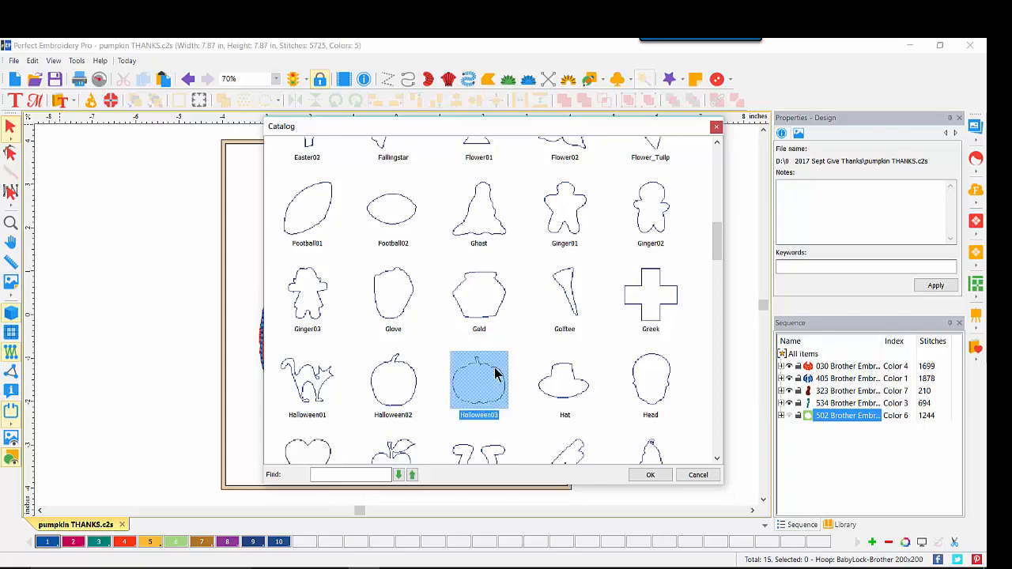
pyautogui.click(649, 475)
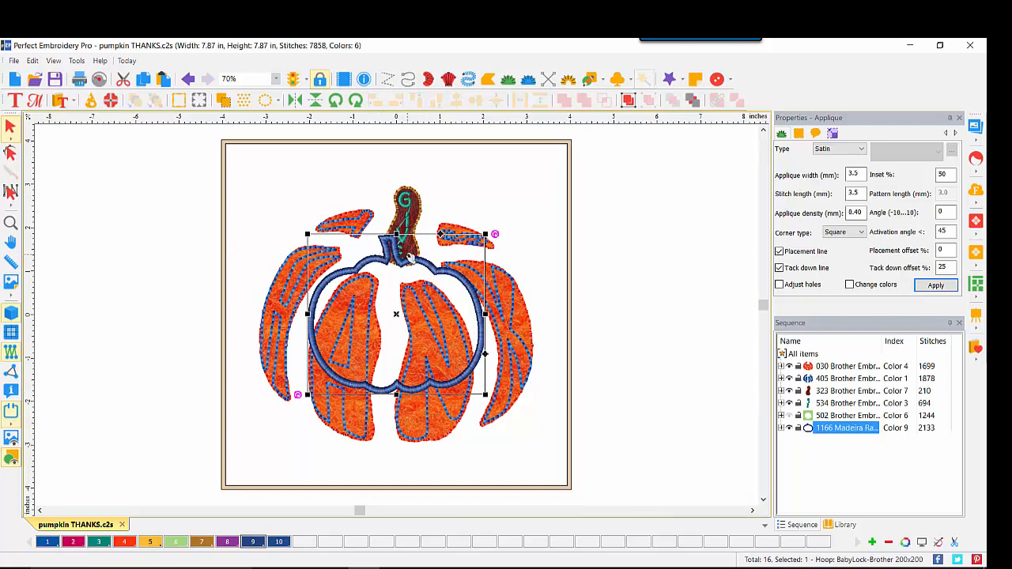
# Move the inserted pumpkin shape outside the hoop's left edge and convert it to Artwork
pyautogui.moveTo(409, 261); pyautogui.dragTo(158, 219)
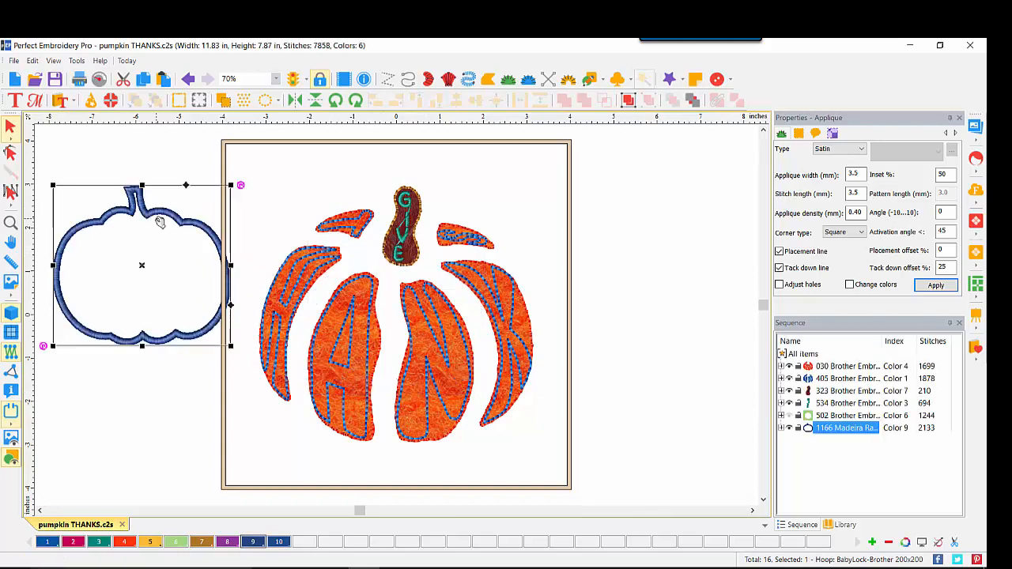
pyautogui.rightClick(197, 331)
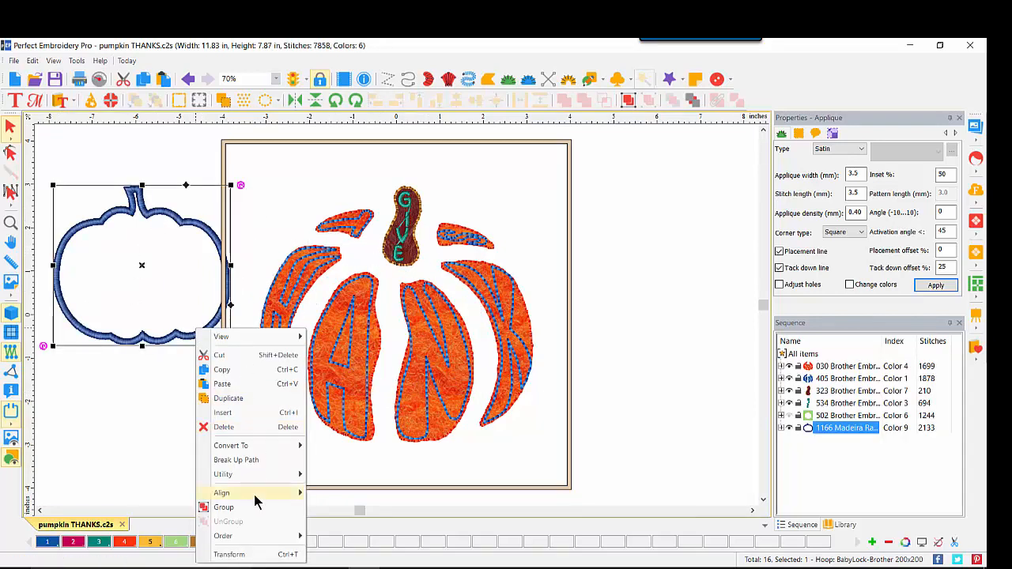
pyautogui.moveTo(249, 452)
pyautogui.click(349, 445)
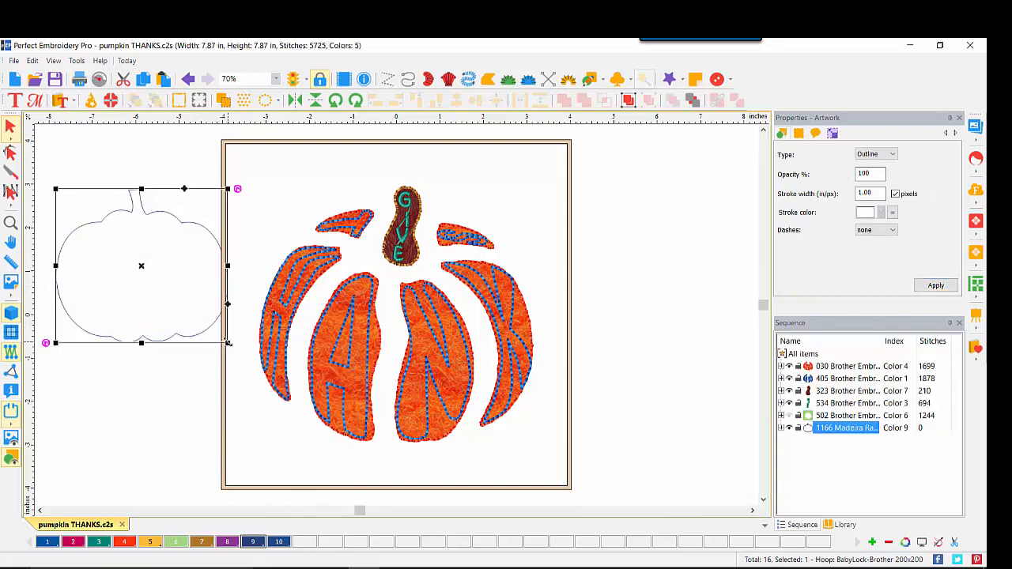
# Shrink the pumpkin artwork to a height of 0.7 in, keeping its proportions, and place it in the hoop's upper-left corner
pyautogui.moveTo(227, 343); pyautogui.dragTo(95, 219)
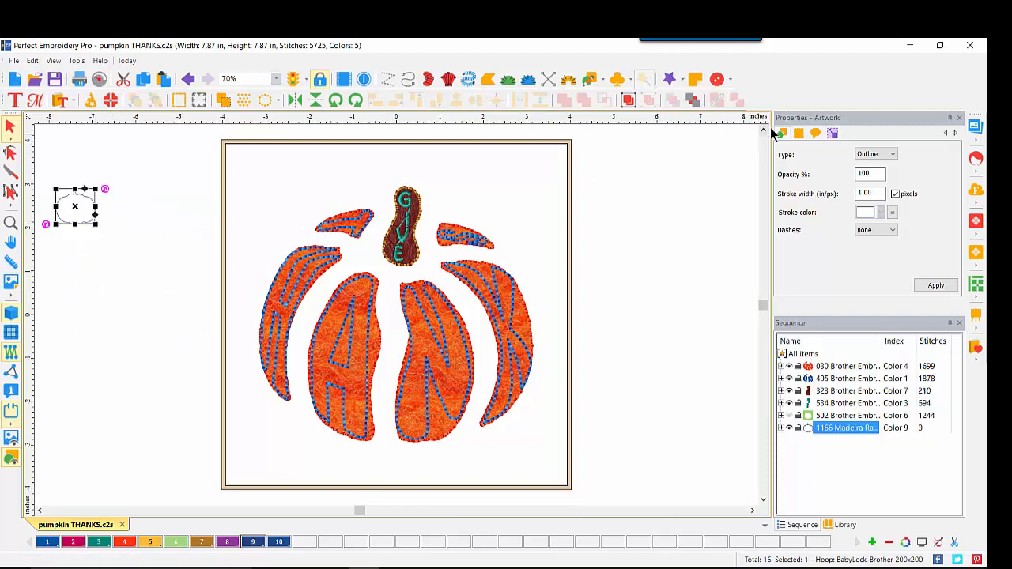
pyautogui.click(832, 132)
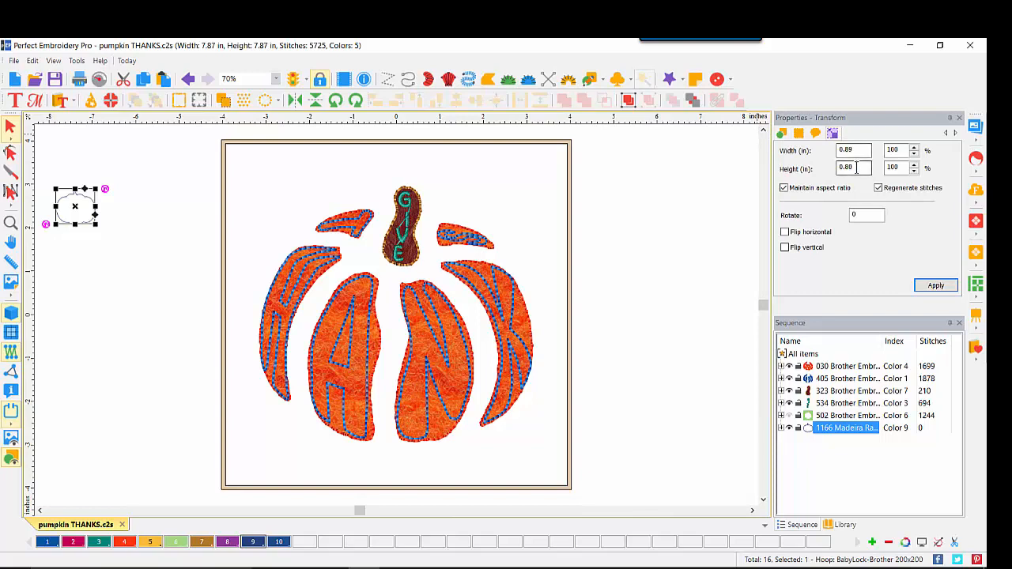
pyautogui.moveTo(852, 167); pyautogui.dragTo(808, 167)
pyautogui.write('.7')
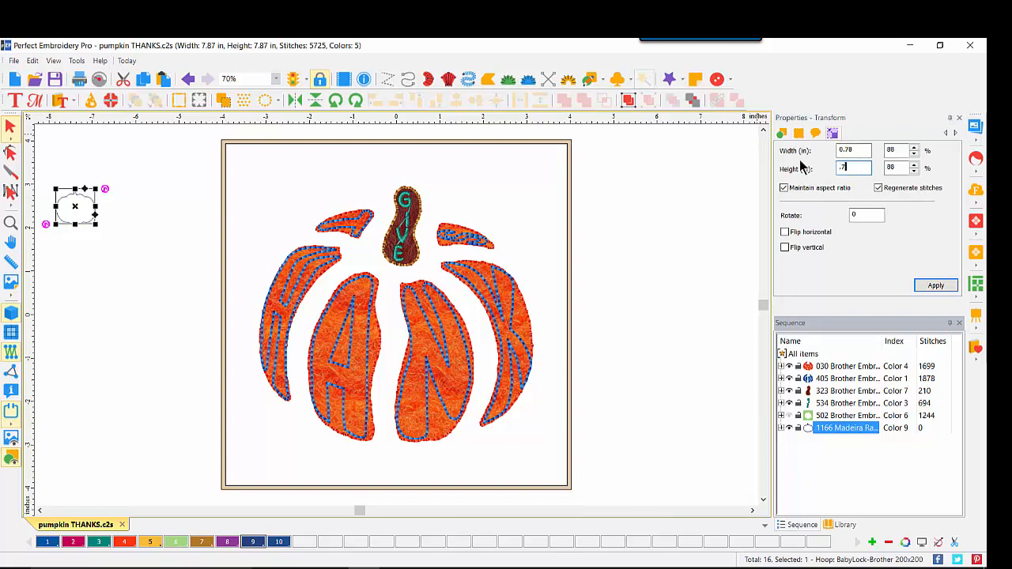
pyautogui.click(934, 285)
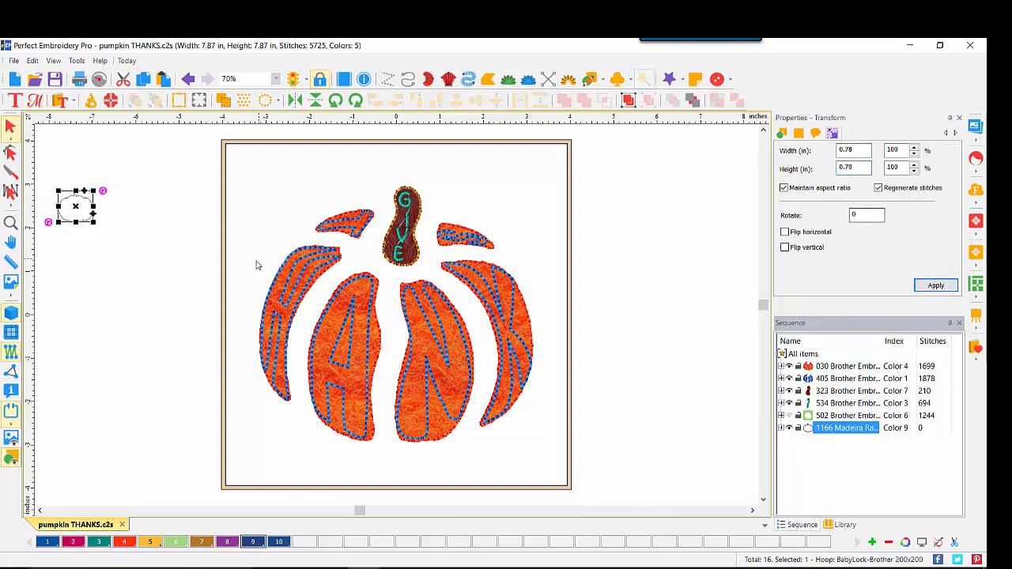
pyautogui.moveTo(86, 205); pyautogui.dragTo(267, 171)
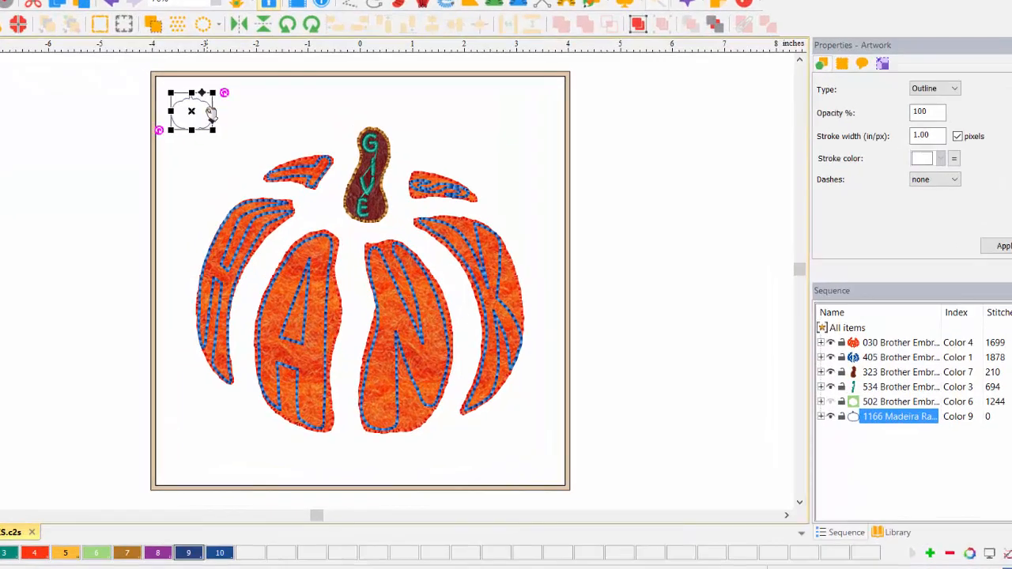
# Start a Scatter of the small pumpkin artwork, with minimum size 100% and minimum distance 0.6 in, and preview the layout
pyautogui.click(219, 26)
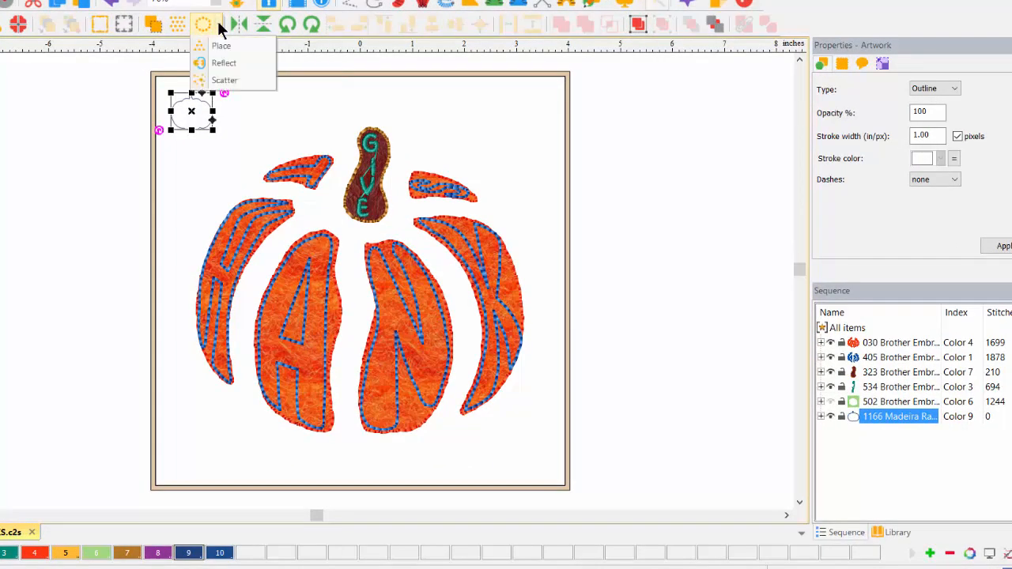
pyautogui.click(223, 81)
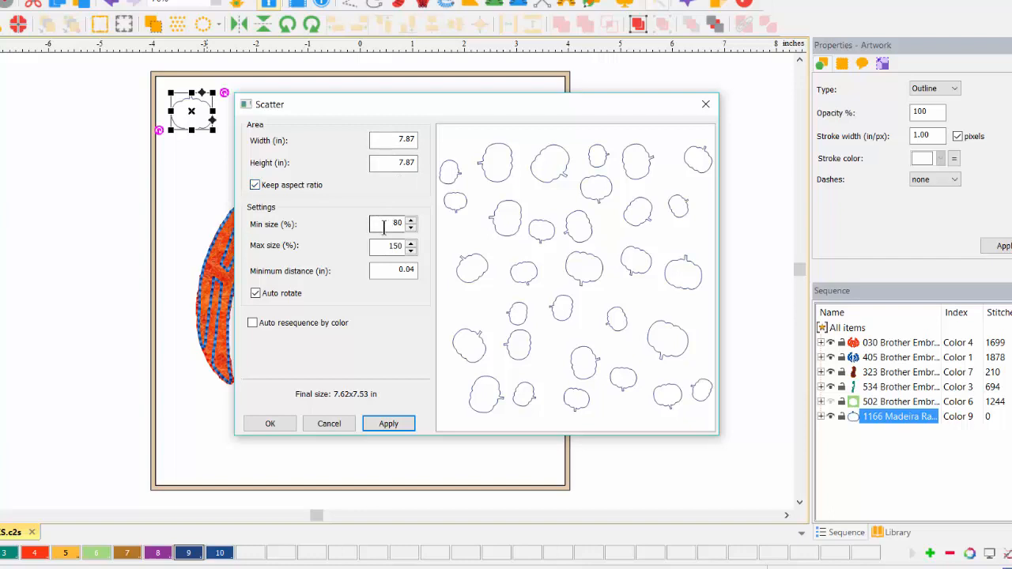
pyautogui.moveTo(383, 224); pyautogui.dragTo(398, 223)
pyautogui.moveTo(392, 269); pyautogui.dragTo(432, 272)
pyautogui.write('.6')
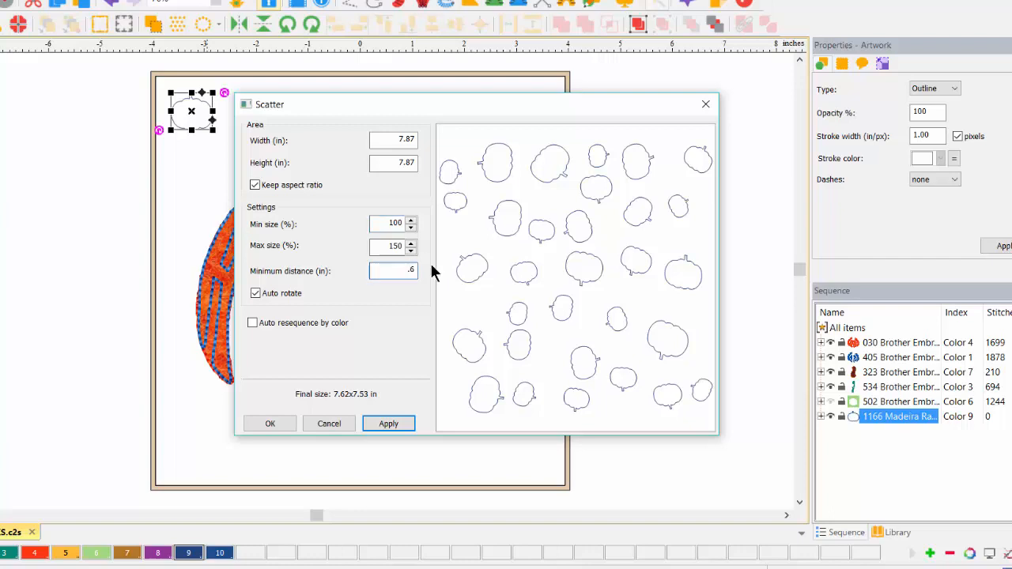
pyautogui.click(382, 422)
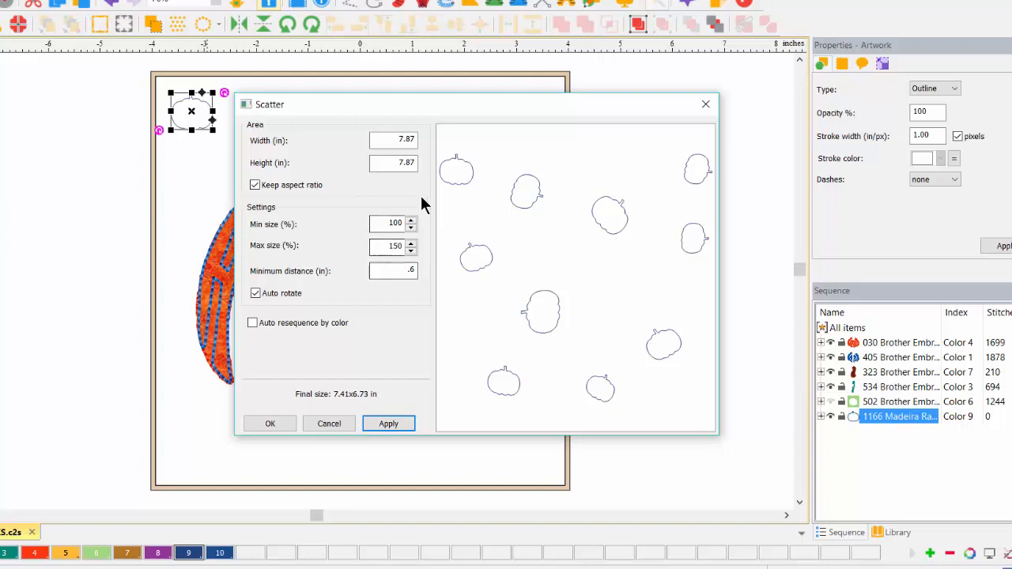
# Regenerate the random scatter layout until the pumpkins are spread well, and accept it
pyautogui.click(382, 424)
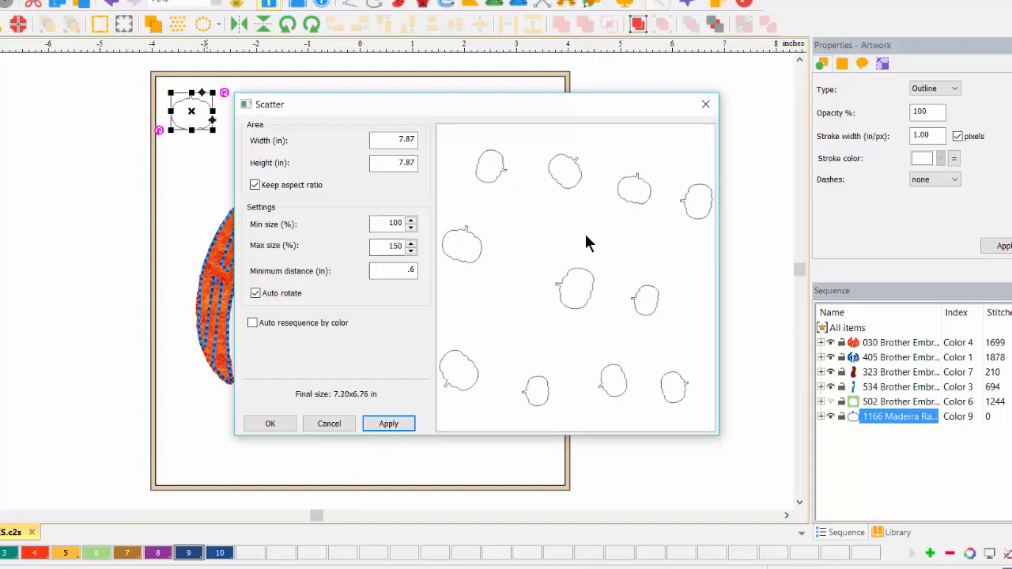
pyautogui.click(407, 428)
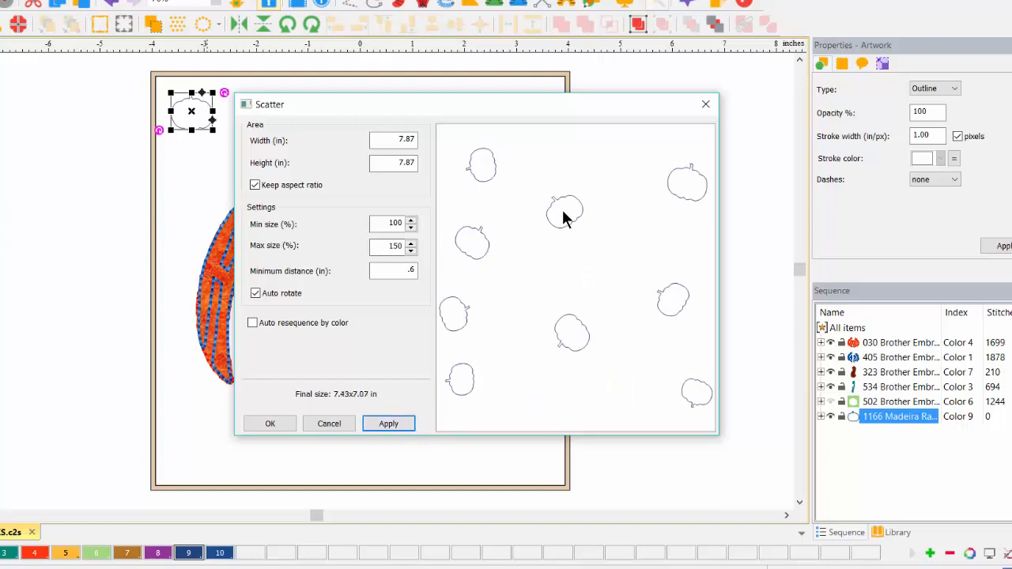
pyautogui.click(385, 424)
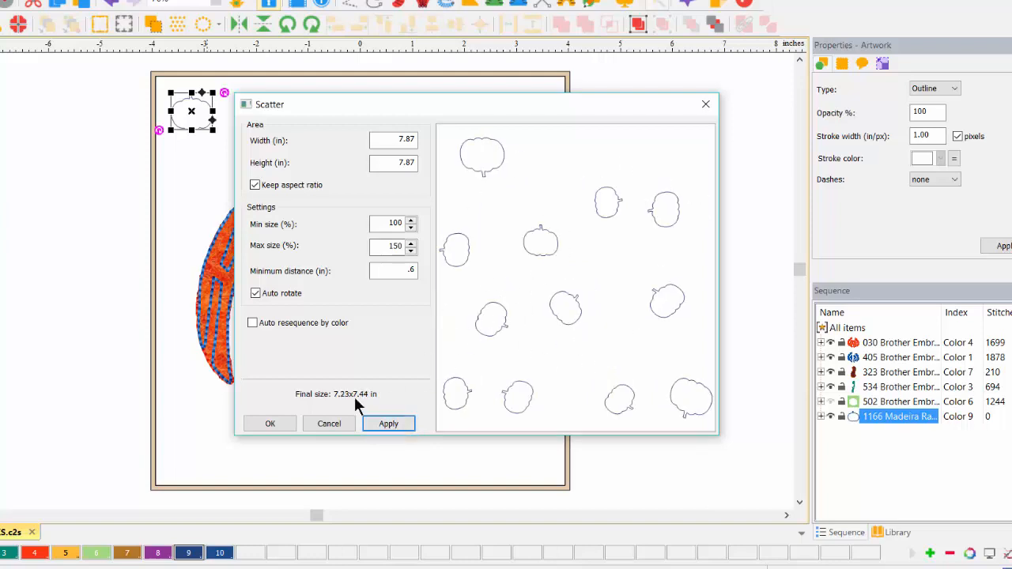
pyautogui.click(270, 425)
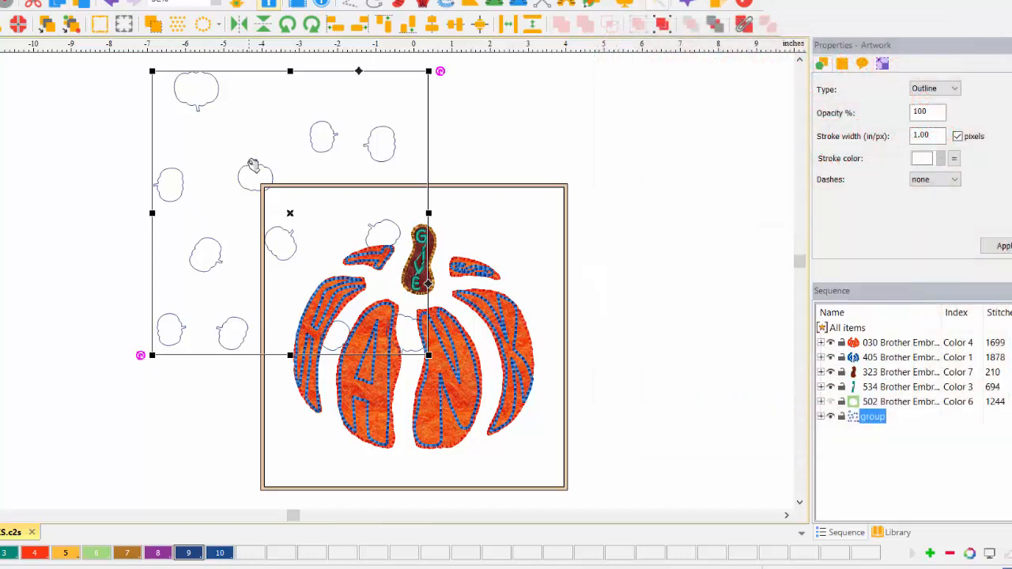
# Move the scattered pumpkin group inside the hoop and ungroup it into separate outlines
pyautogui.moveTo(252, 165); pyautogui.dragTo(378, 281)
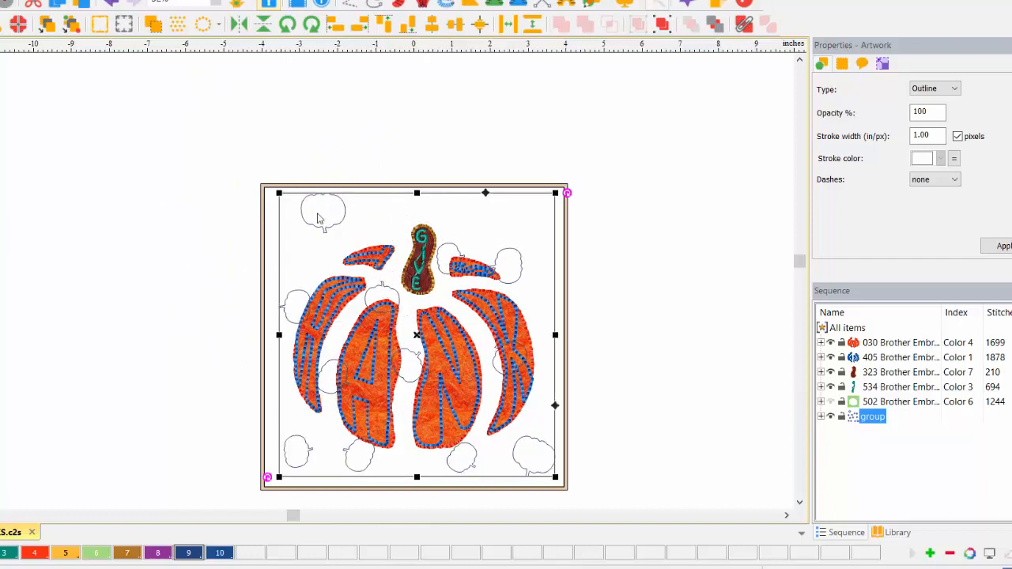
pyautogui.moveTo(518, 446); pyautogui.dragTo(511, 446)
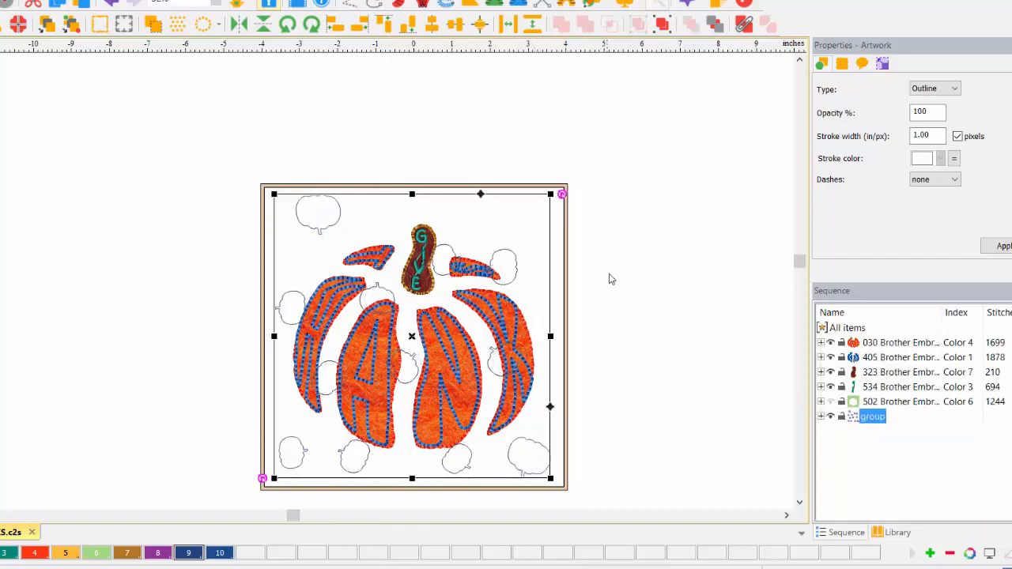
pyautogui.click(661, 28)
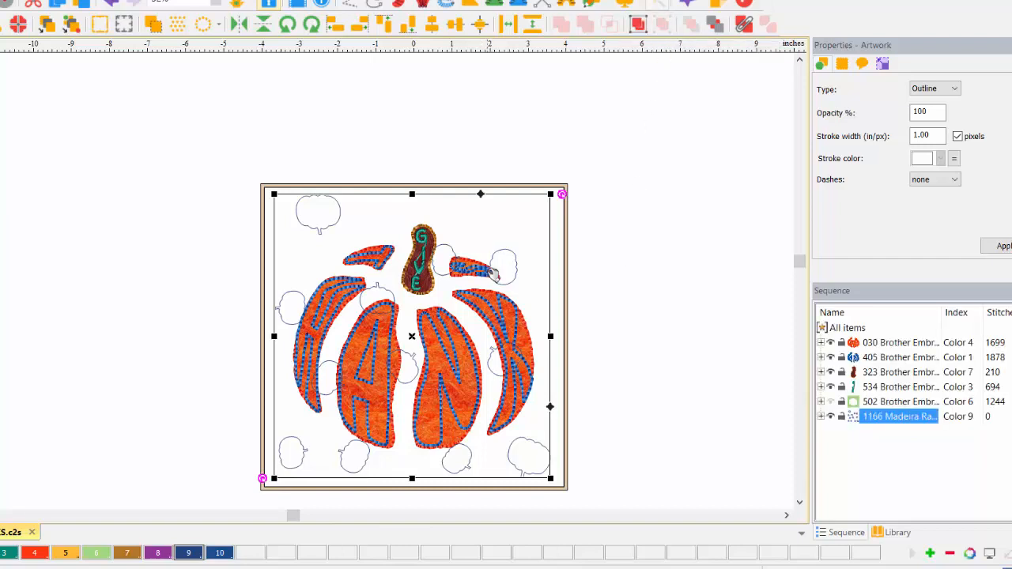
pyautogui.click(630, 130)
# Move the overlapping outlines off the large pumpkin into the empty background above it and along its left side
pyautogui.moveTo(500, 261); pyautogui.dragTo(533, 209)
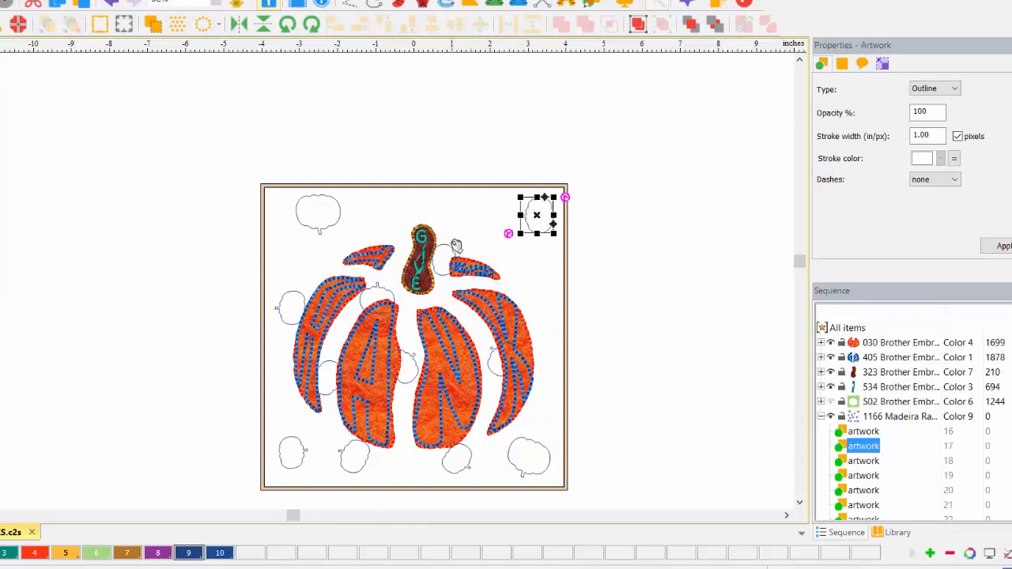
pyautogui.moveTo(452, 251); pyautogui.dragTo(484, 222)
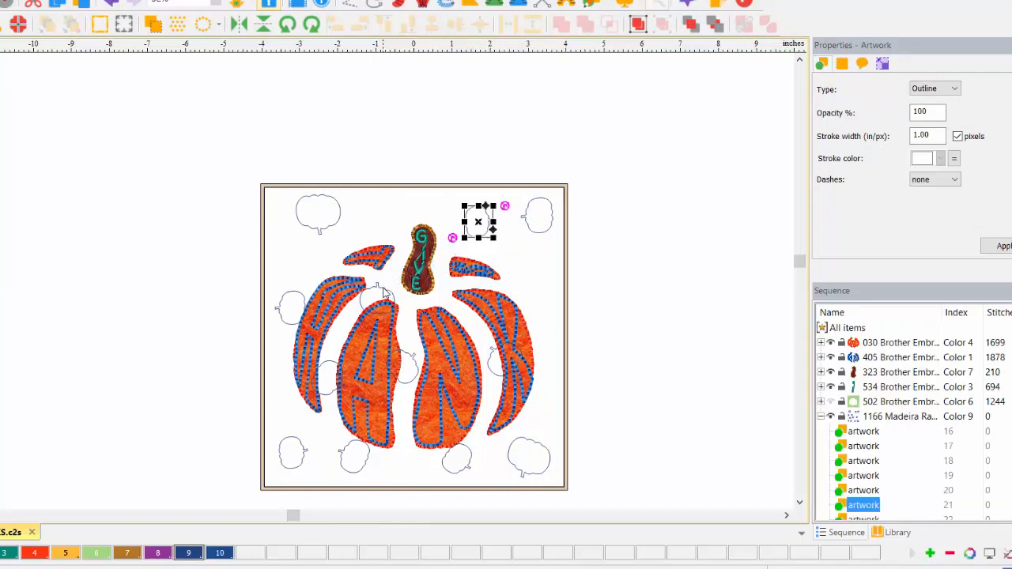
pyautogui.moveTo(385, 292); pyautogui.dragTo(391, 219)
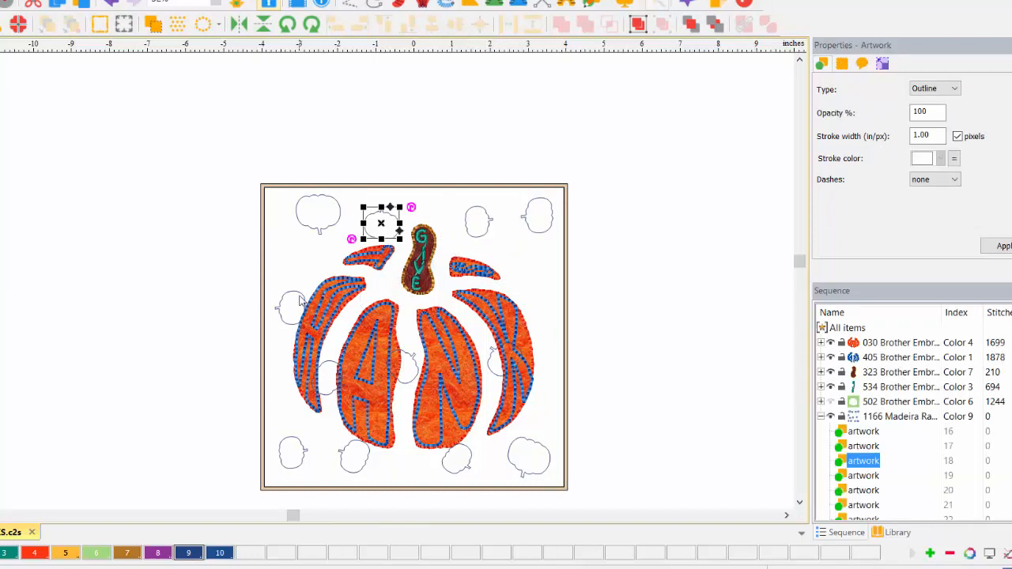
pyautogui.moveTo(300, 297); pyautogui.dragTo(297, 263)
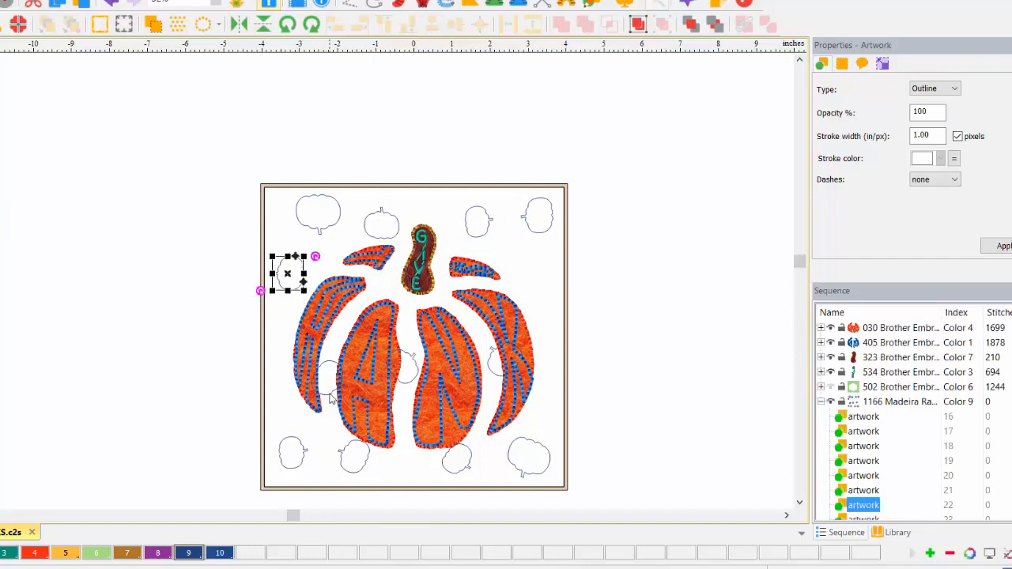
pyautogui.moveTo(330, 397); pyautogui.dragTo(297, 310)
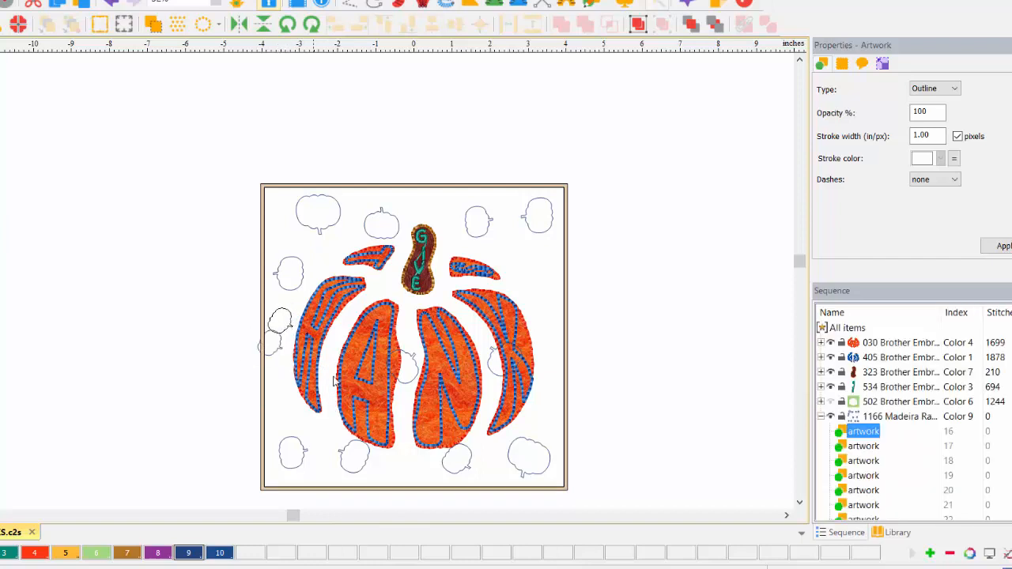
# Hide the orange pumpkin applique and move the two outlines beneath it to the background along the hoop's right side
pyautogui.click(835, 346)
pyautogui.click(829, 341)
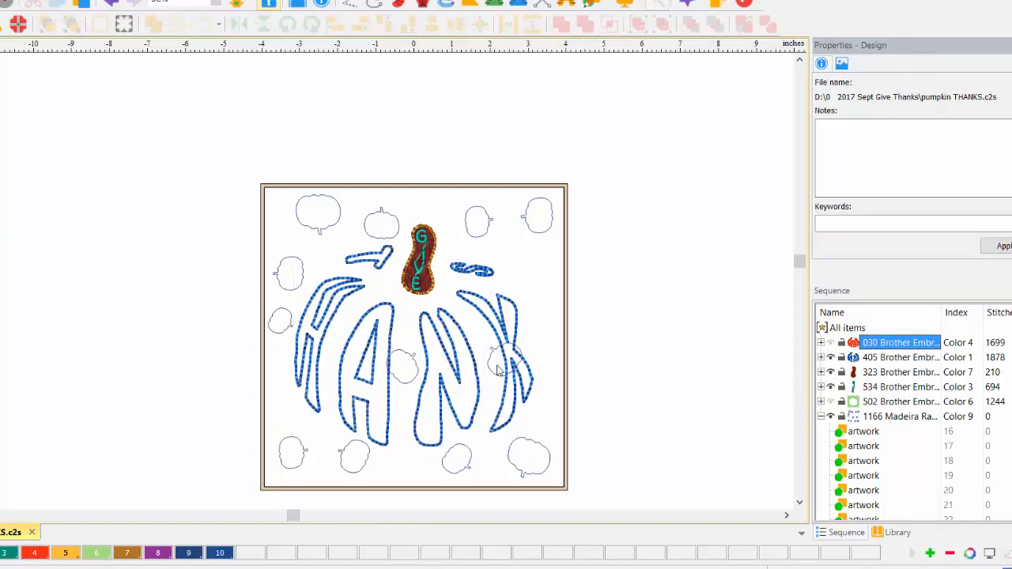
pyautogui.moveTo(411, 387); pyautogui.dragTo(499, 293)
pyautogui.moveTo(493, 361); pyautogui.dragTo(574, 346)
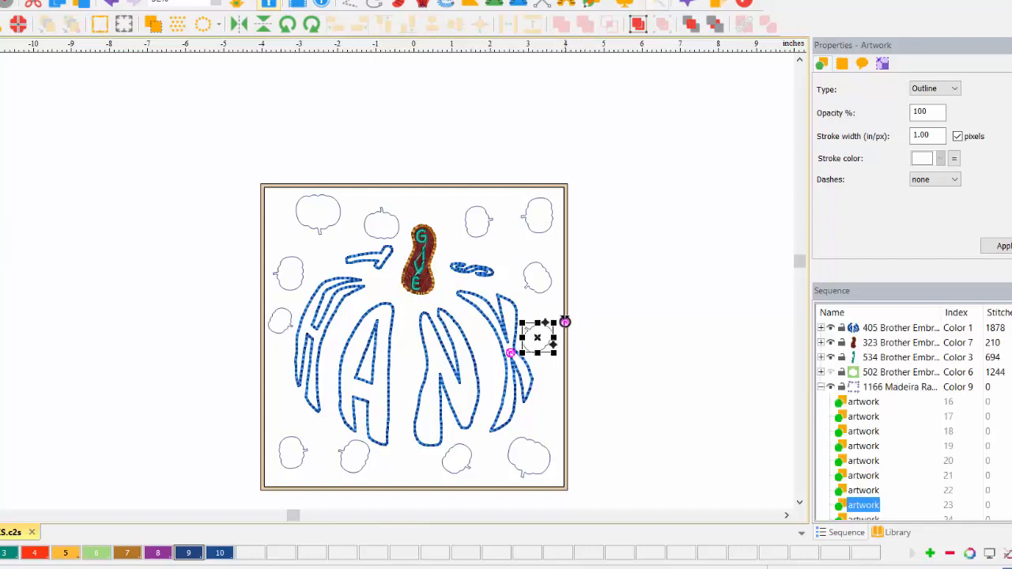
pyautogui.moveTo(552, 337); pyautogui.dragTo(555, 333)
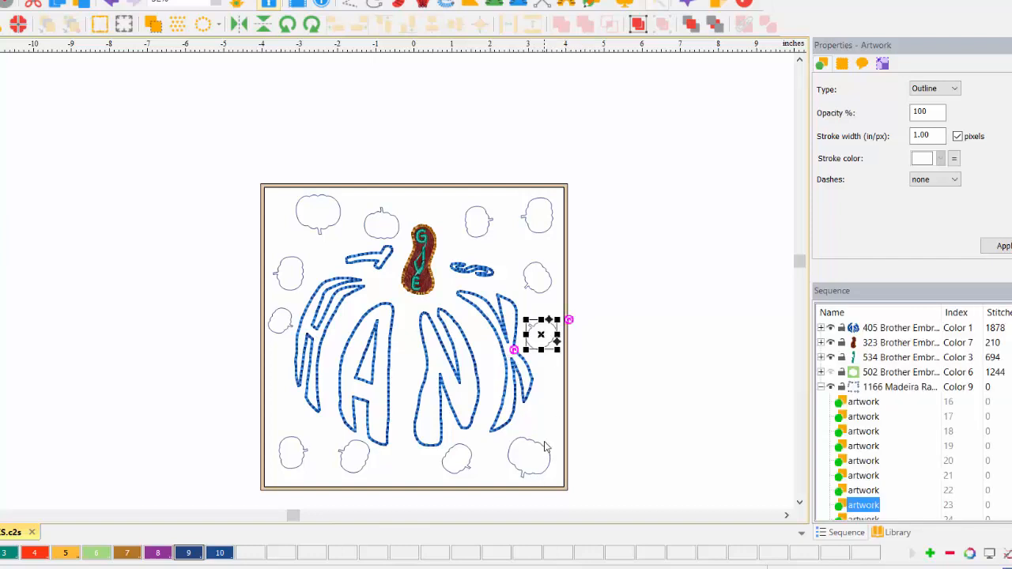
# Adjust the outlines around the hoop's border for more even spacing, lowering the small left one toward the lower-left corner
pyautogui.moveTo(543, 449); pyautogui.dragTo(545, 439)
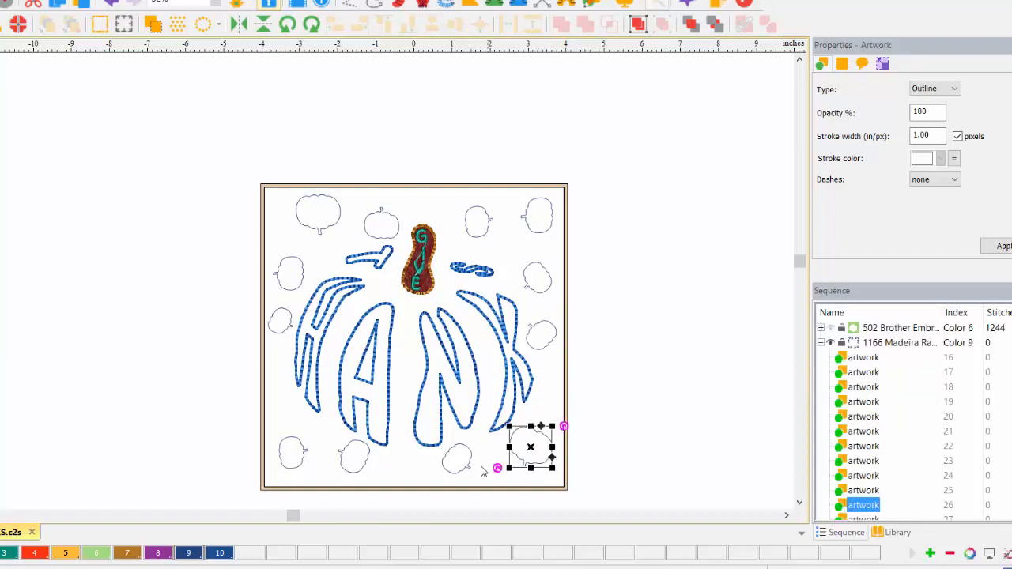
pyautogui.moveTo(457, 474); pyautogui.dragTo(476, 478)
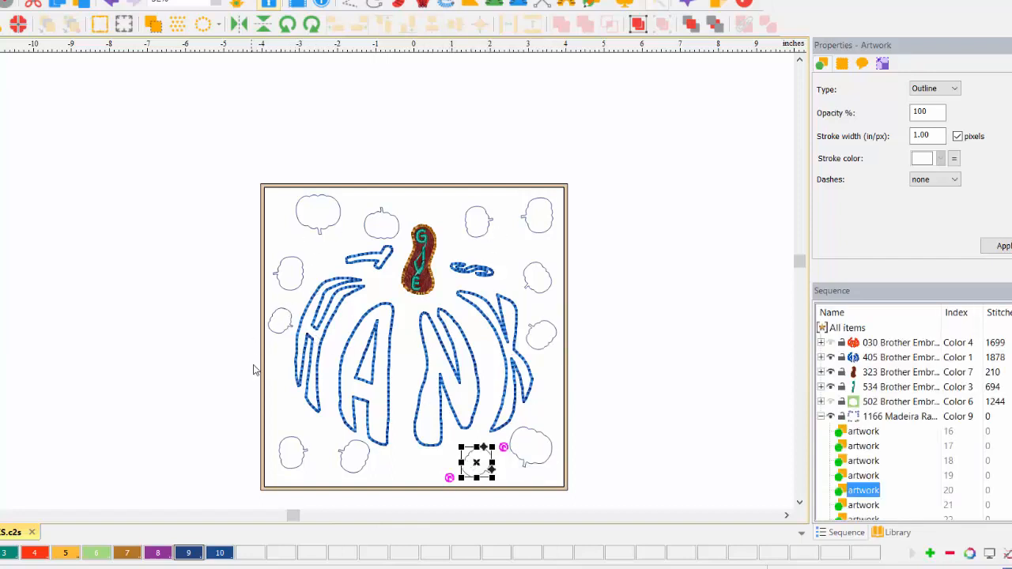
pyautogui.moveTo(278, 334); pyautogui.dragTo(282, 400)
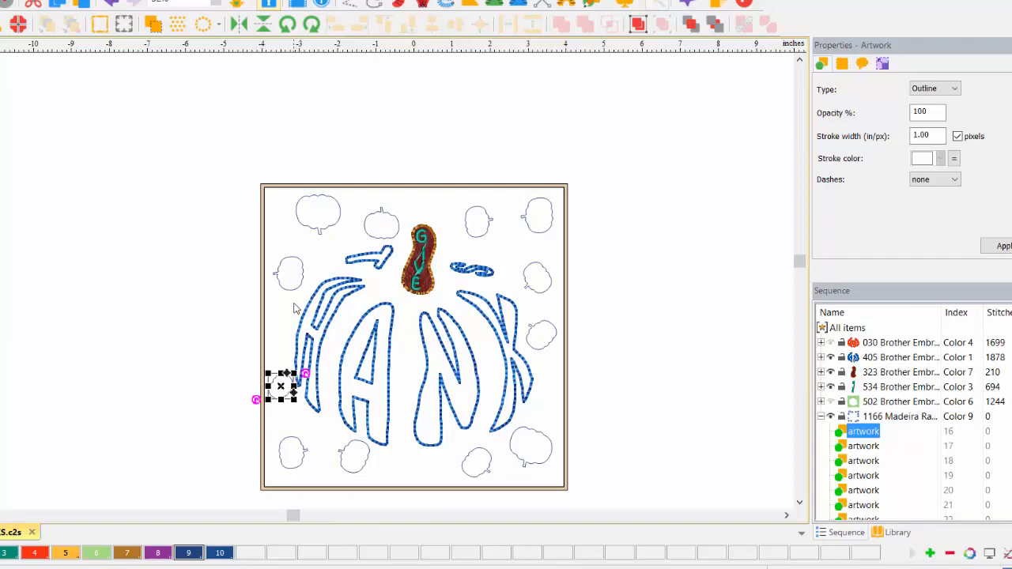
pyautogui.moveTo(292, 290); pyautogui.dragTo(289, 299)
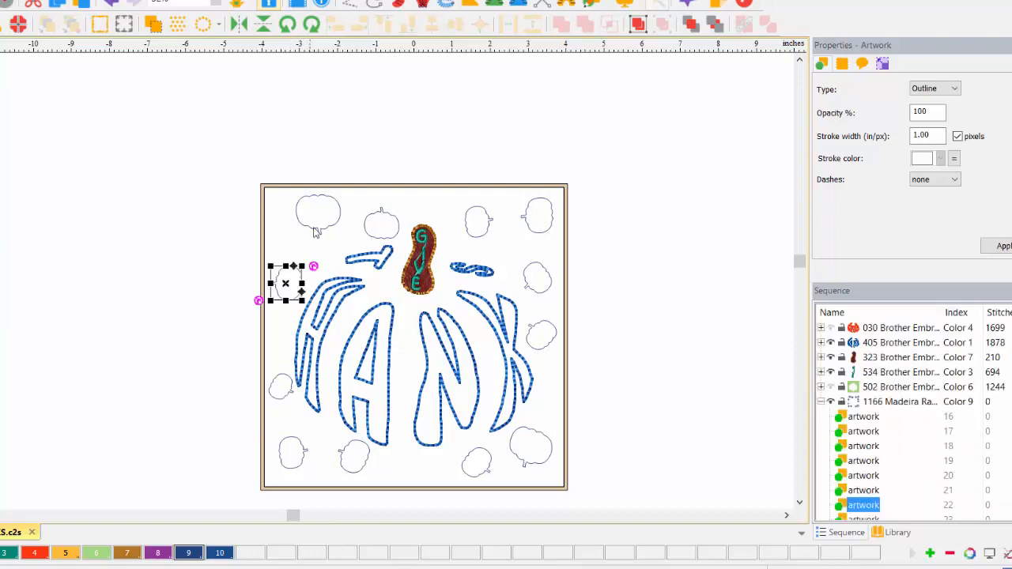
pyautogui.moveTo(315, 227)
pyautogui.mouseDown()
pyautogui.moveTo(298, 236)
pyautogui.moveTo(305, 229)
pyautogui.mouseUp()
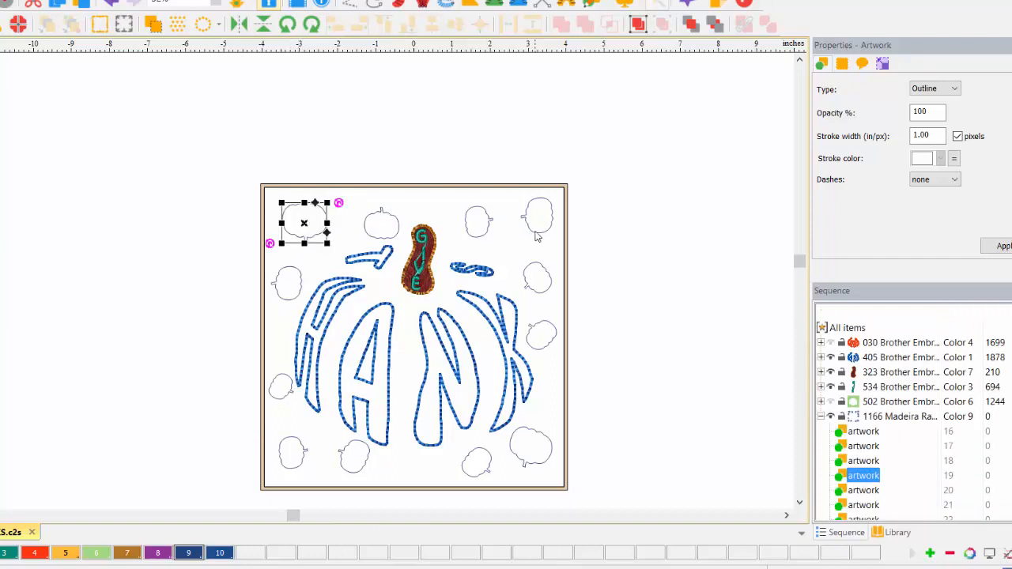
pyautogui.moveTo(534, 237); pyautogui.dragTo(529, 238)
pyautogui.click(543, 339)
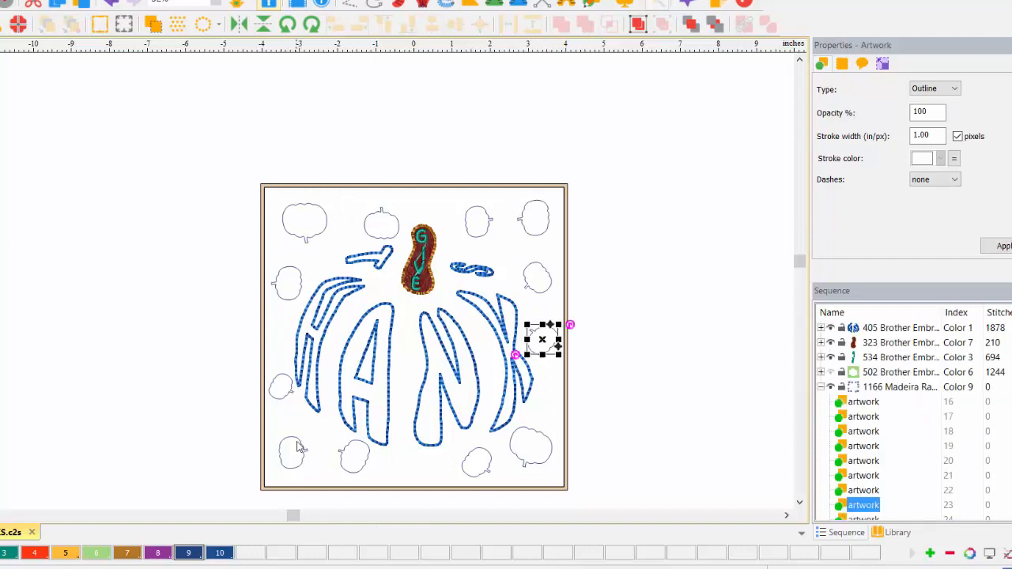
pyautogui.moveTo(299, 442); pyautogui.dragTo(301, 449)
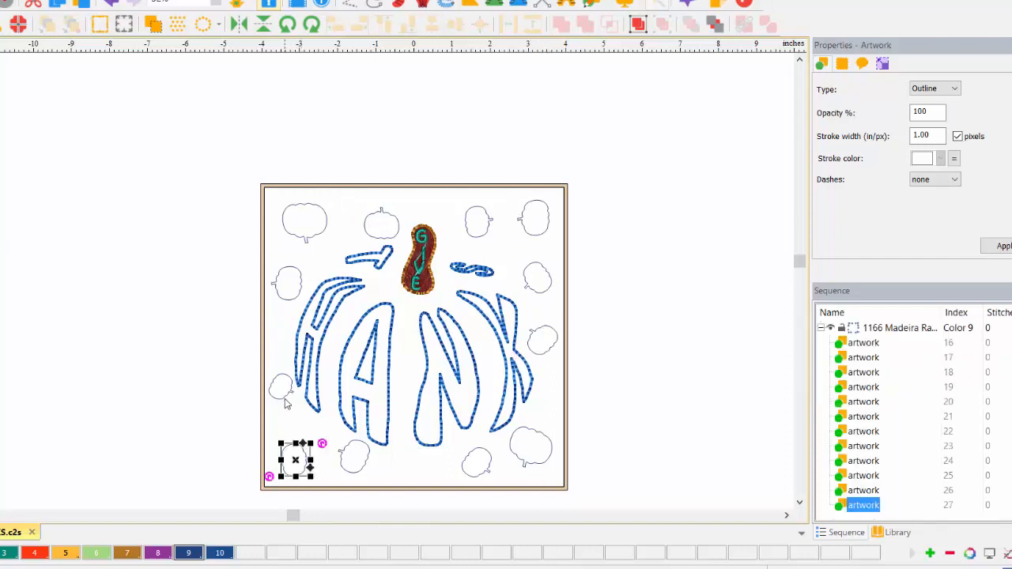
pyautogui.click(285, 399)
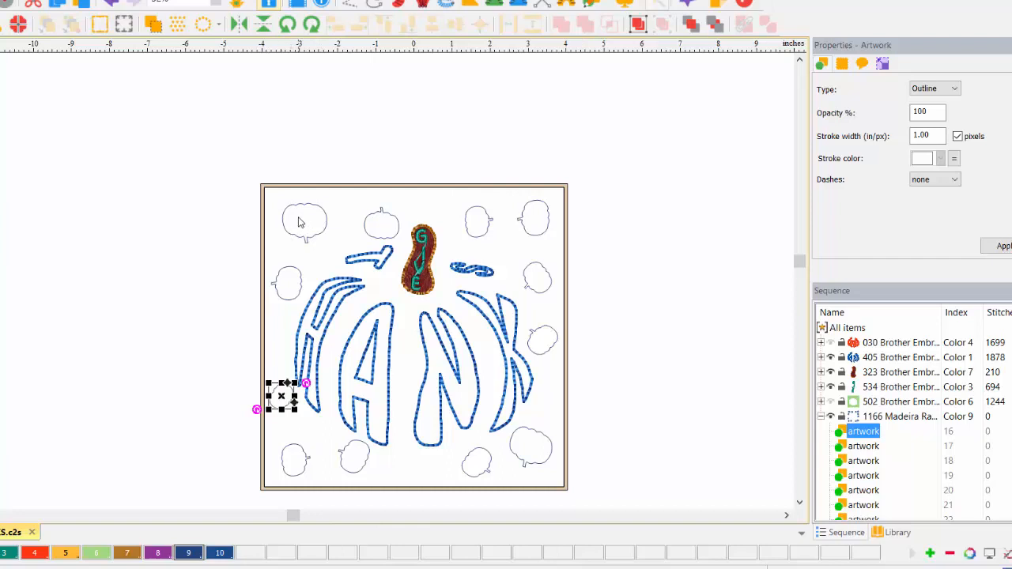
# Select the small pumpkin outlines one after another in the sequence to examine their stitching order around the hoop
pyautogui.click(865, 446)
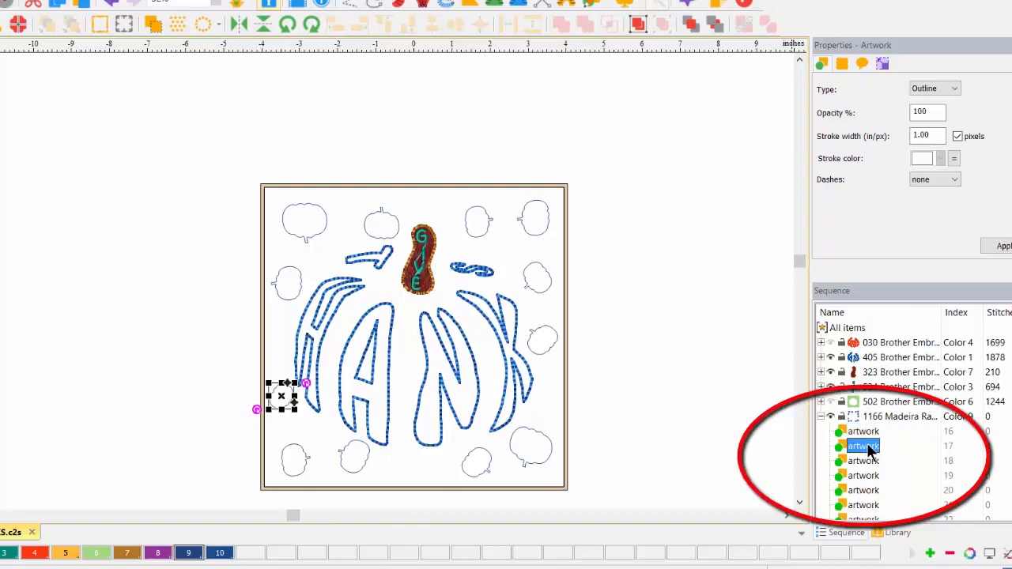
pyautogui.click(867, 462)
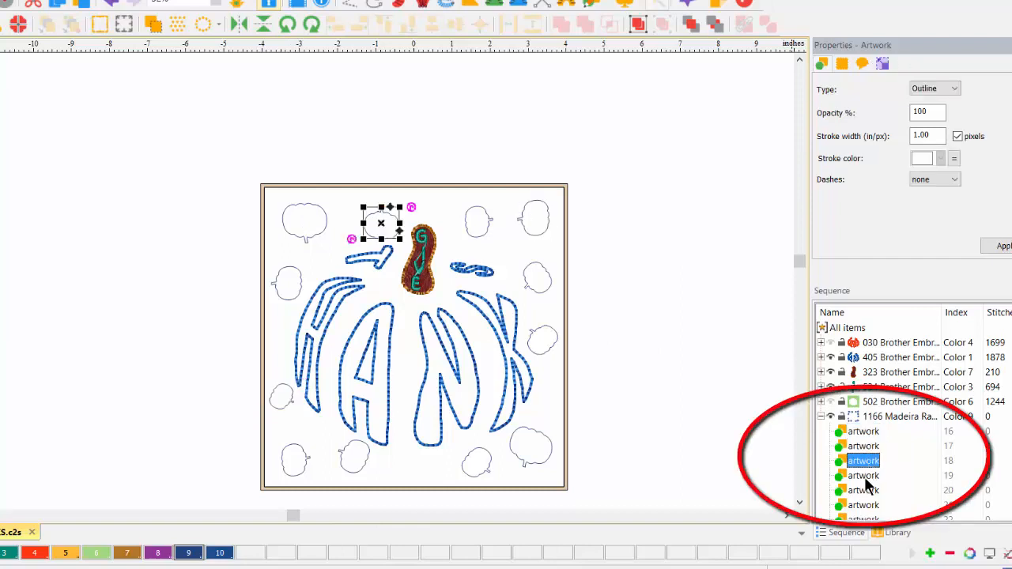
pyautogui.click(867, 477)
pyautogui.click(867, 491)
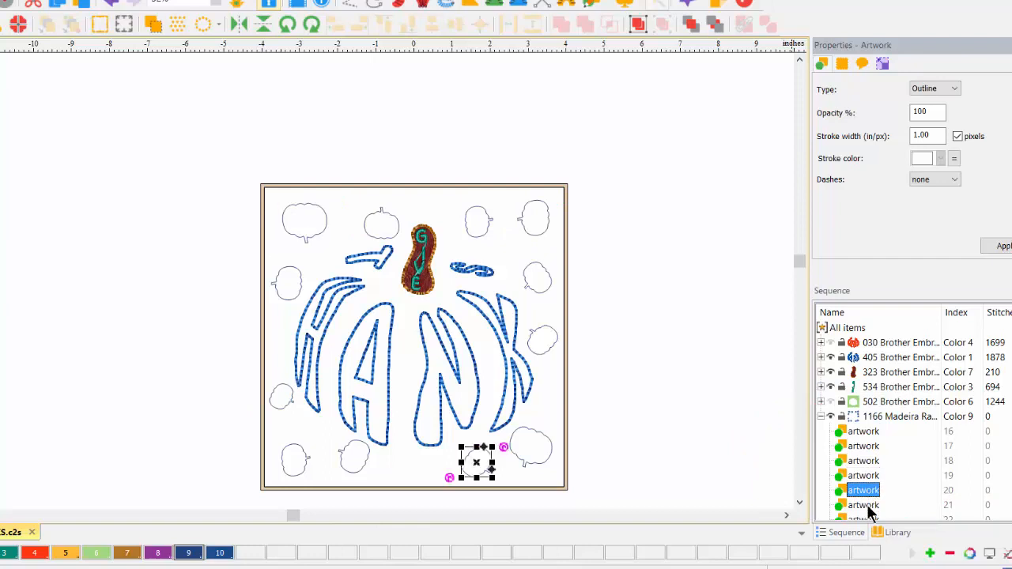
pyautogui.click(868, 505)
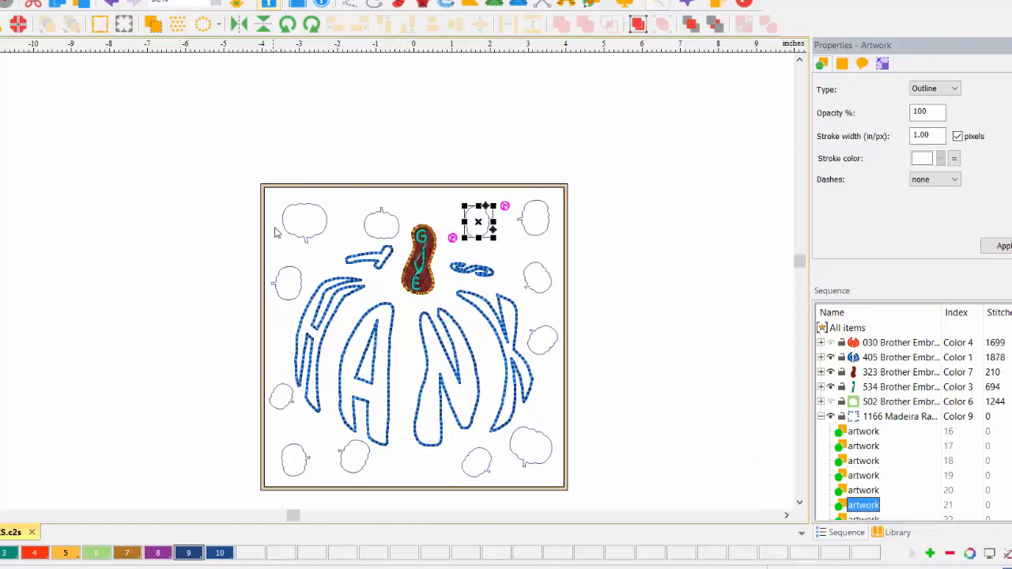
# Move the four outlines along the hoop's upper edge to the end of the sequence, one at a time from left to right
pyautogui.click(315, 207)
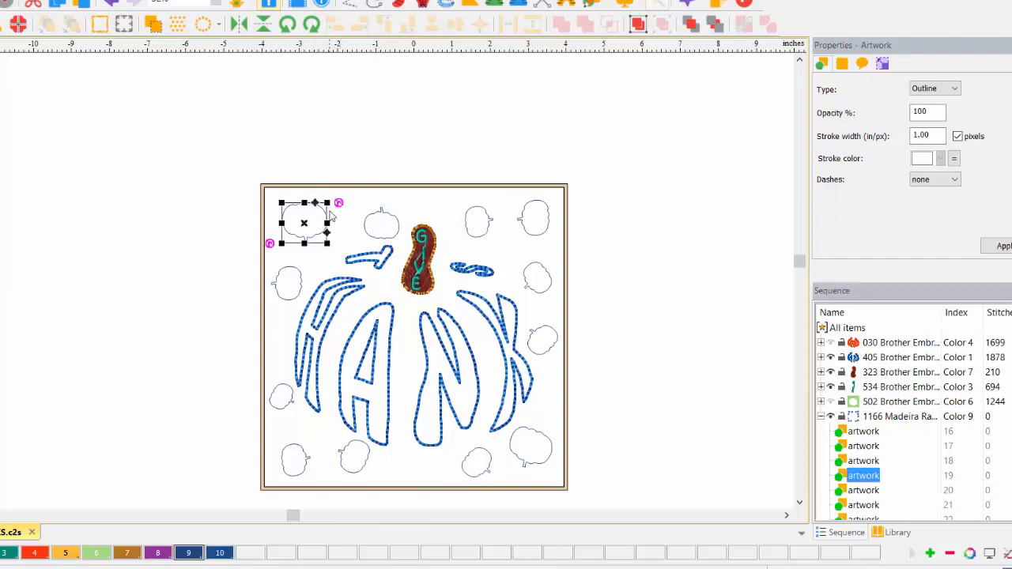
pyautogui.click(693, 28)
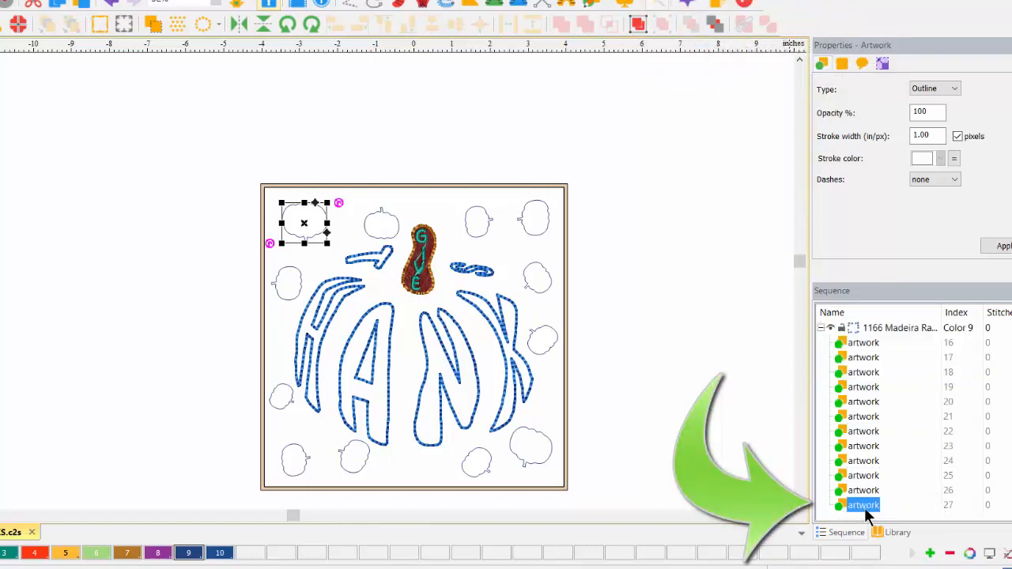
pyautogui.click(379, 217)
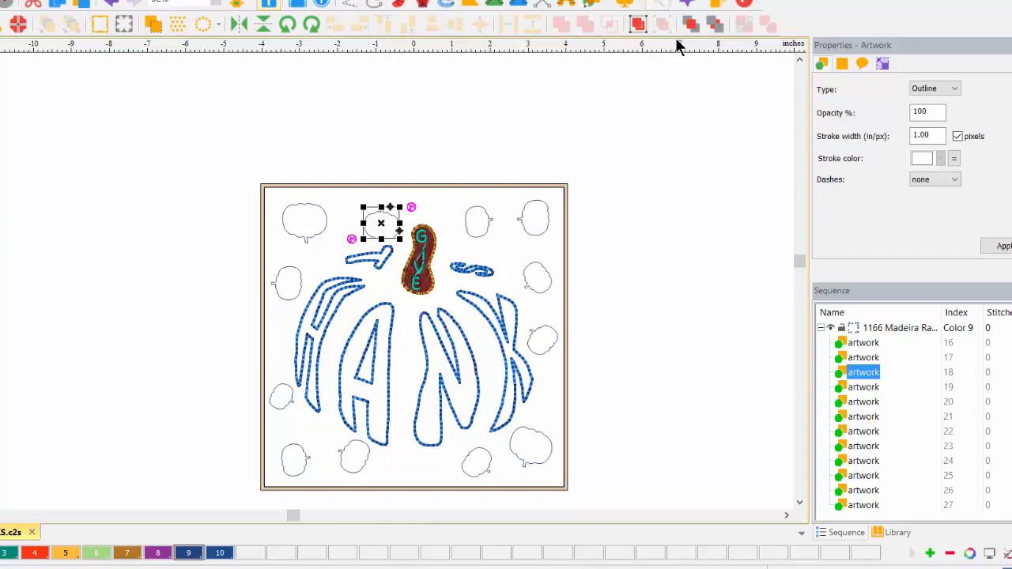
pyautogui.click(700, 25)
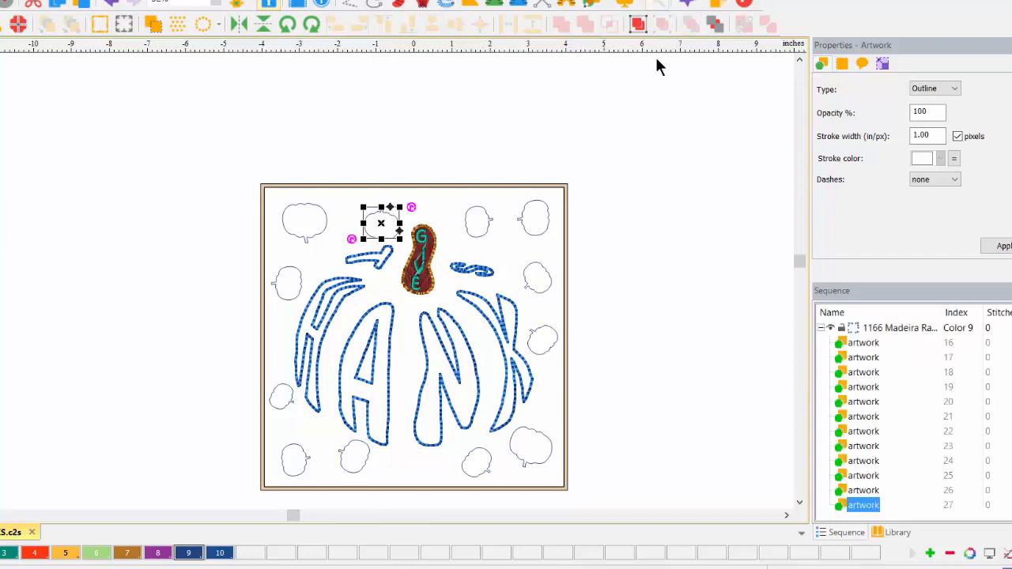
pyautogui.click(475, 213)
pyautogui.click(691, 24)
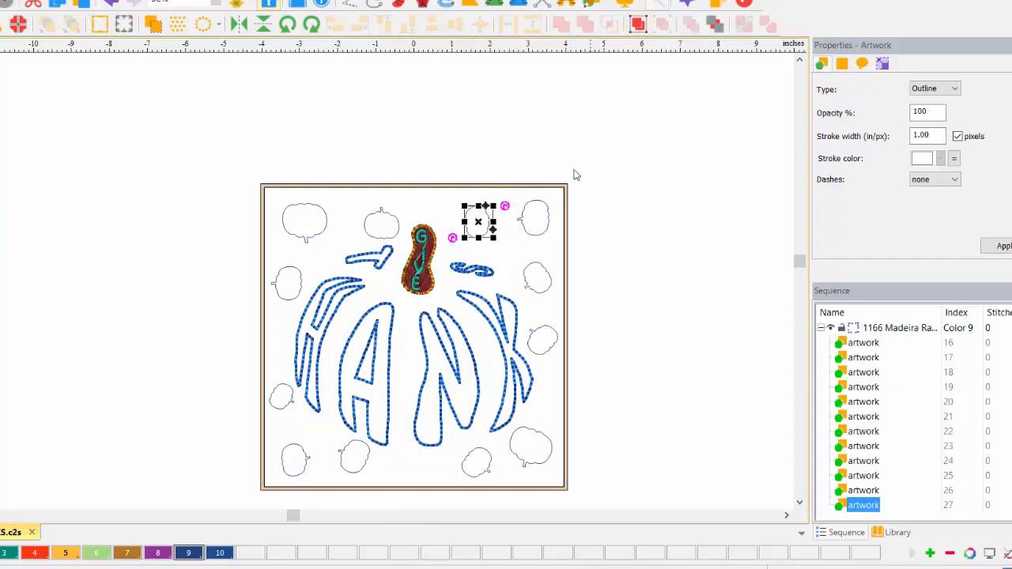
pyautogui.click(546, 215)
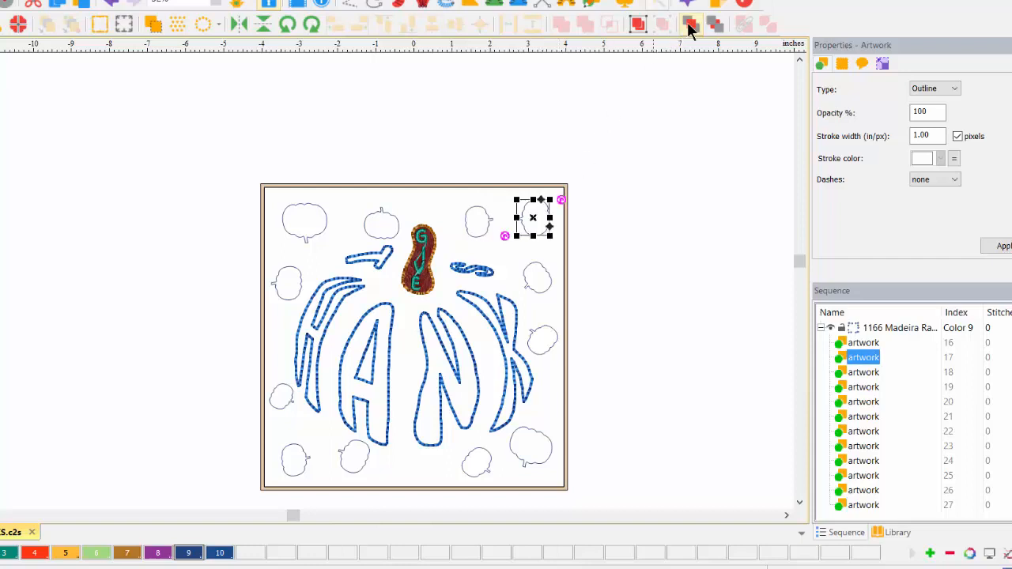
pyautogui.click(691, 28)
# Move the two right-side outlines and the lower-right corner outline to the end of the sequence, working downward
pyautogui.click(541, 274)
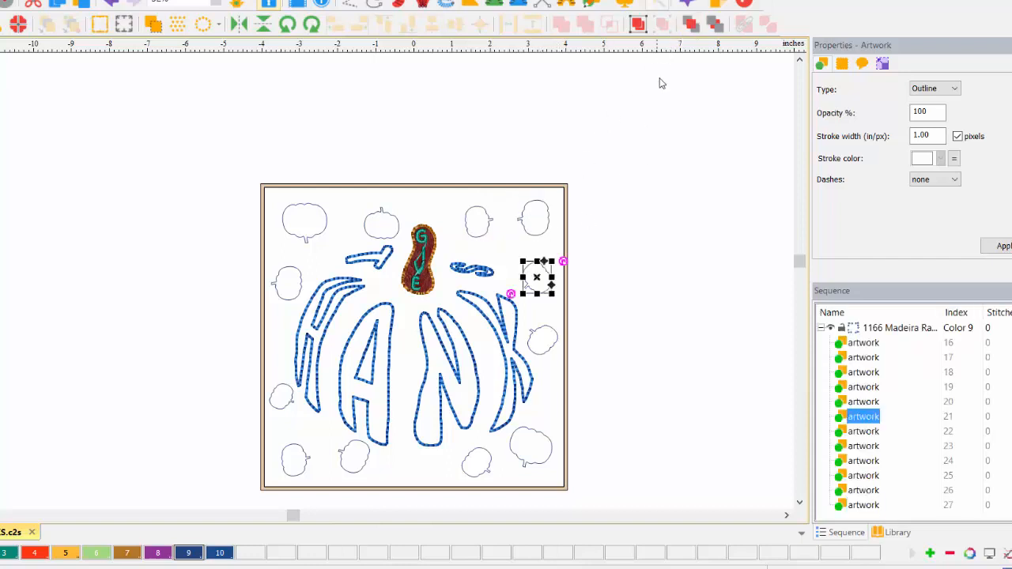
pyautogui.click(693, 28)
pyautogui.click(542, 340)
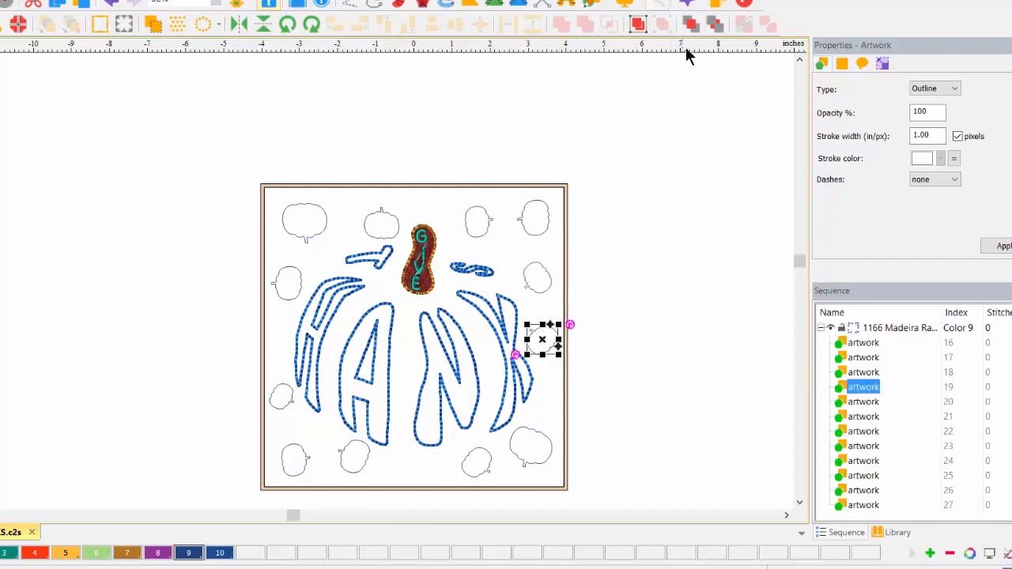
pyautogui.click(693, 29)
pyautogui.click(529, 441)
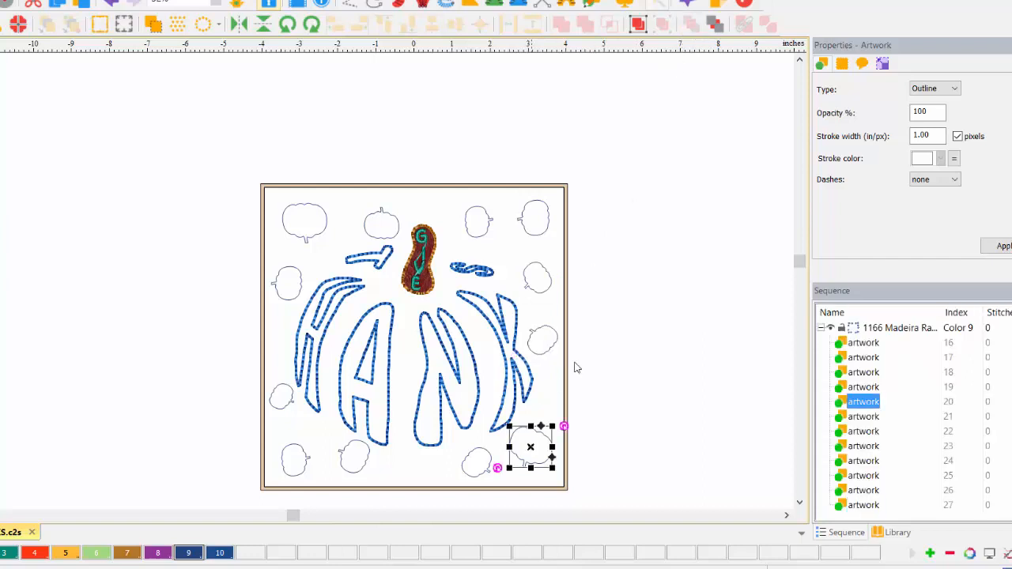
pyautogui.click(694, 26)
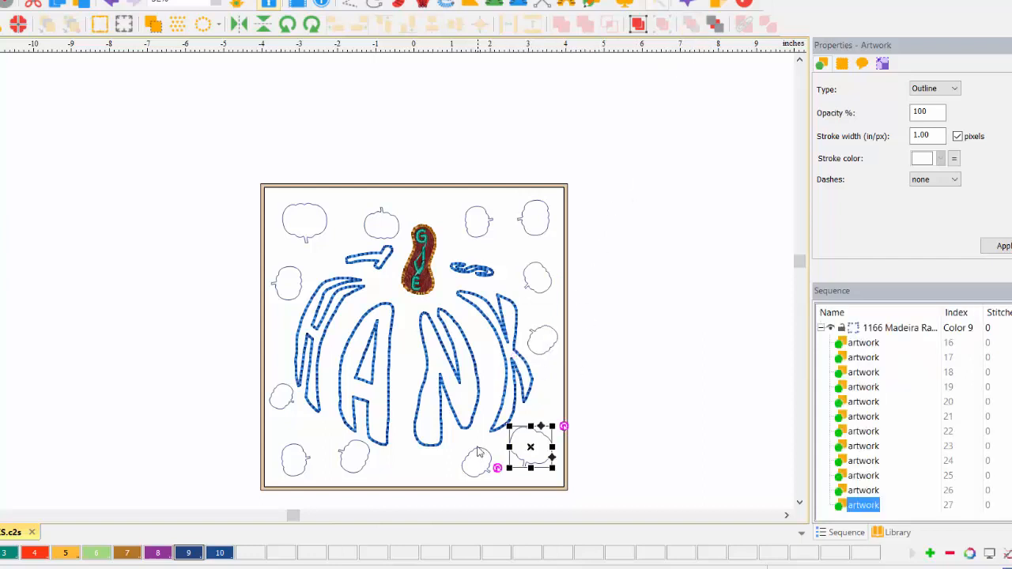
# Move the remaining outlines along the hoop's lower edge to the end of the sequence, working from right to left
pyautogui.click(477, 462)
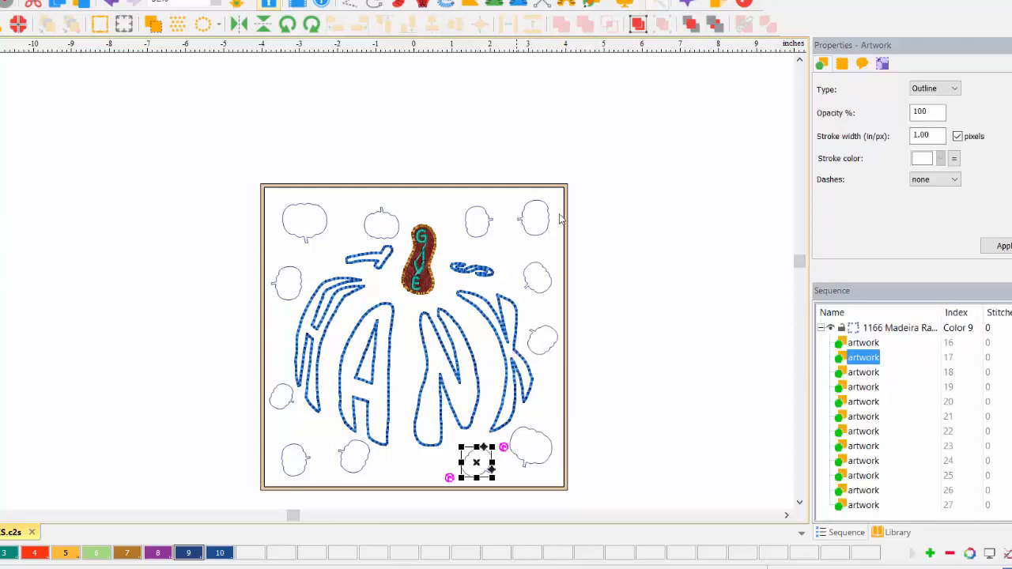
pyautogui.click(693, 28)
pyautogui.click(341, 455)
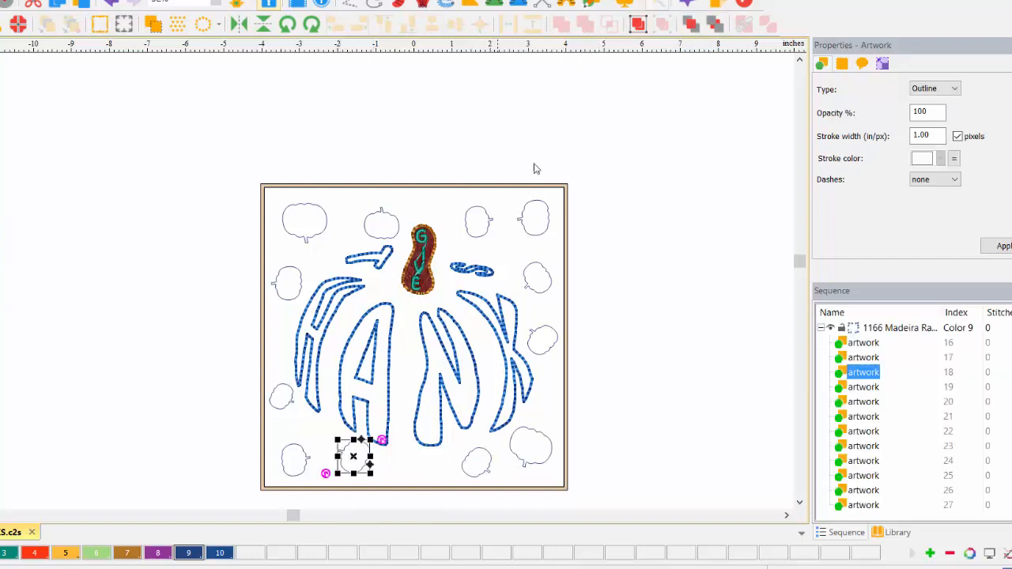
pyautogui.click(294, 451)
pyautogui.click(690, 24)
# Move the two left-side outlines to the end of the sequence, the lower one first and the upper one last
pyautogui.click(282, 393)
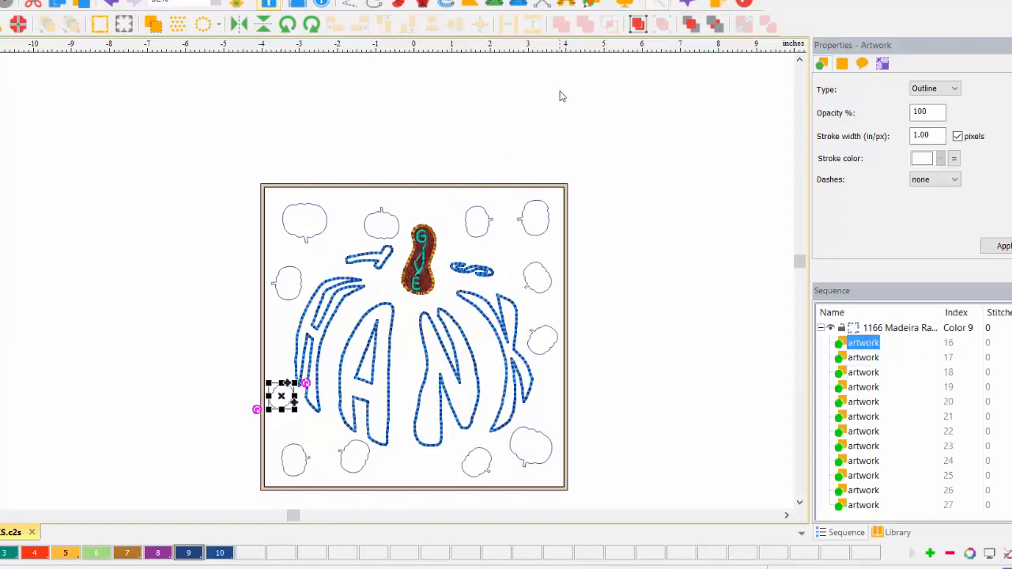
pyautogui.click(689, 24)
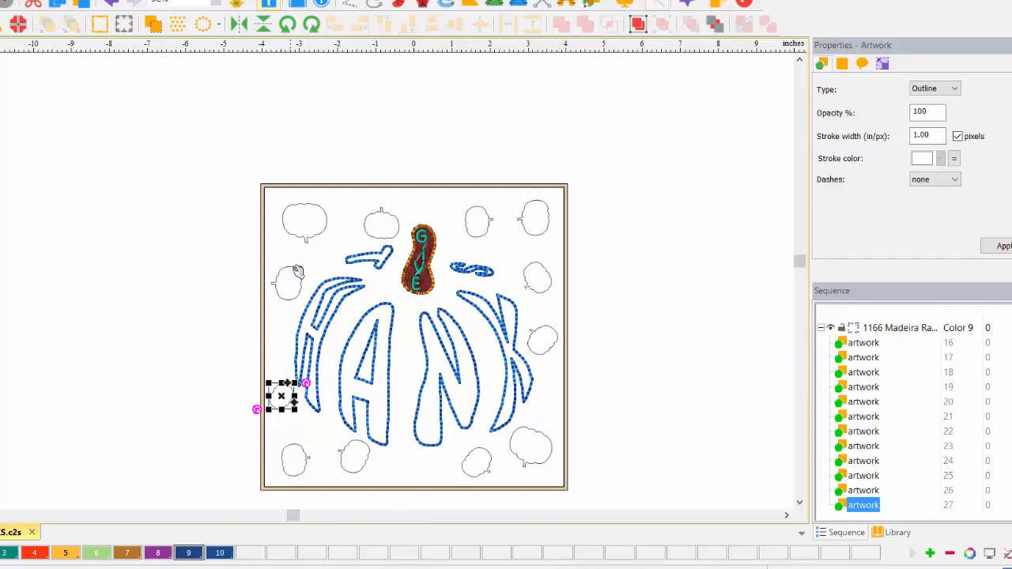
pyautogui.click(292, 277)
pyautogui.click(691, 29)
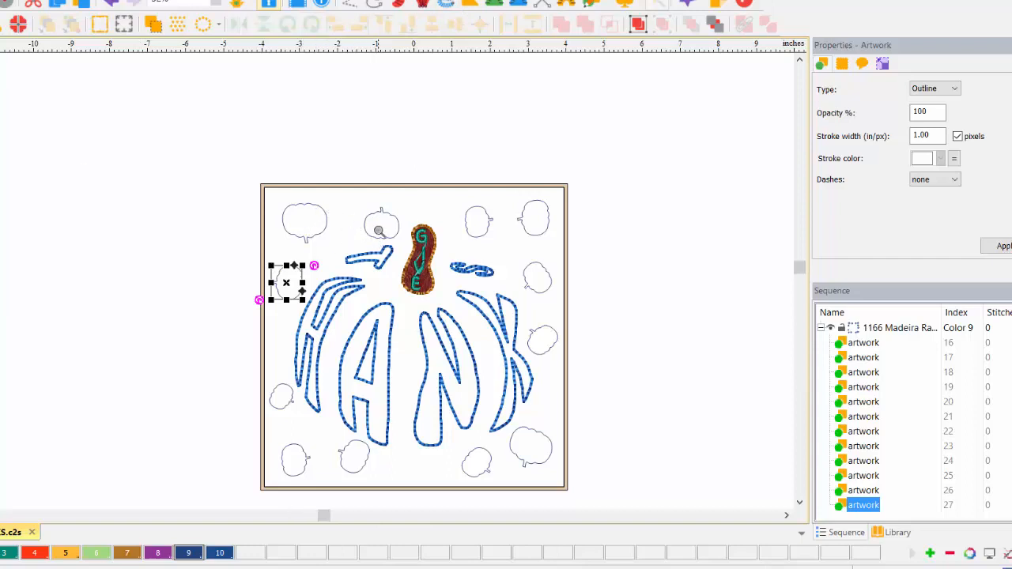
# Draw an angular artwork line that crosses itself once, connecting the upper-left corner pumpkin outline to the second one along the upper edge
pyautogui.scroll(2, 383, 233)
pyautogui.scroll(2, 387, 254)
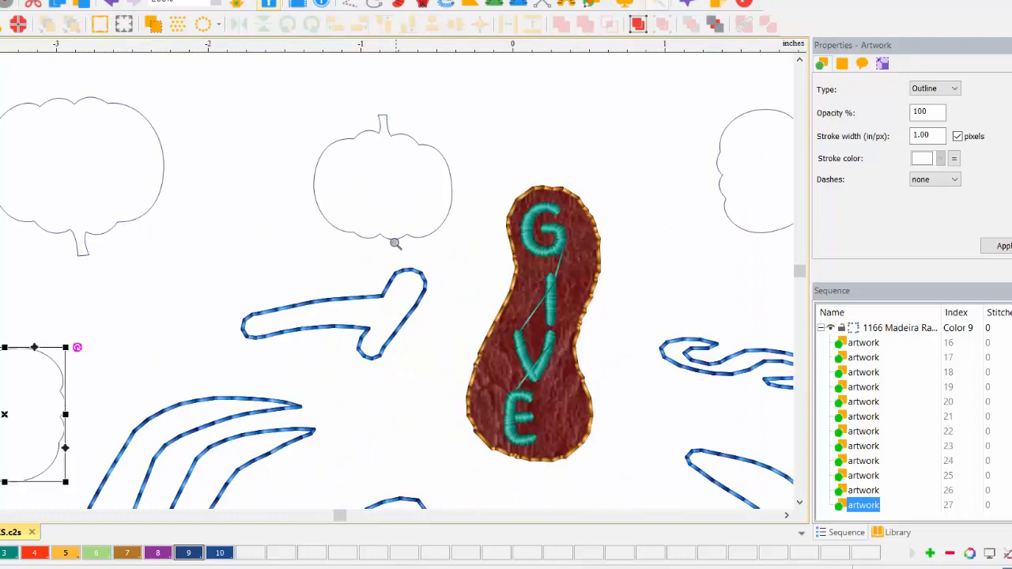
pyautogui.scroll(-2, 386, 253)
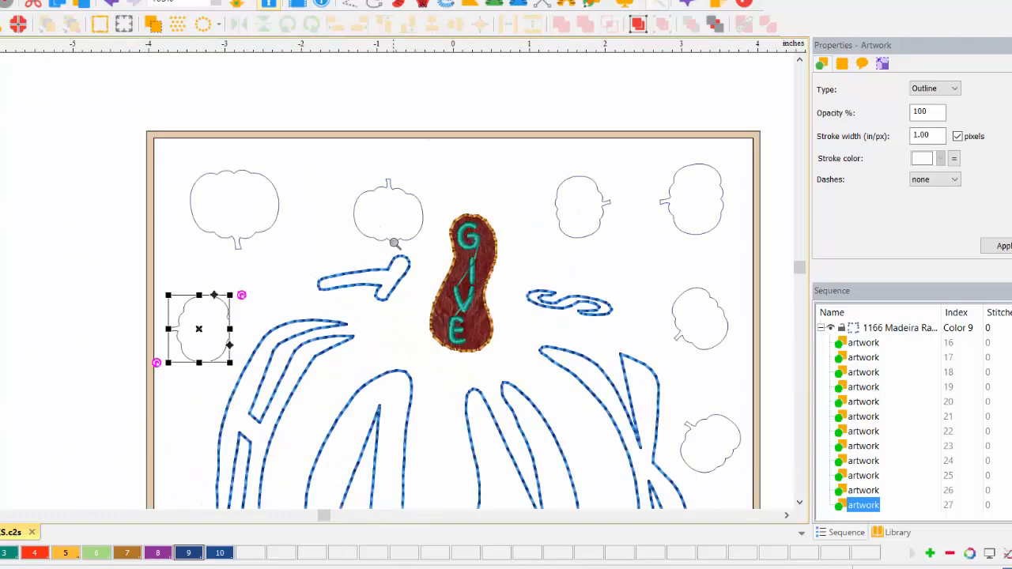
pyautogui.click(605, 7)
pyautogui.click(607, 23)
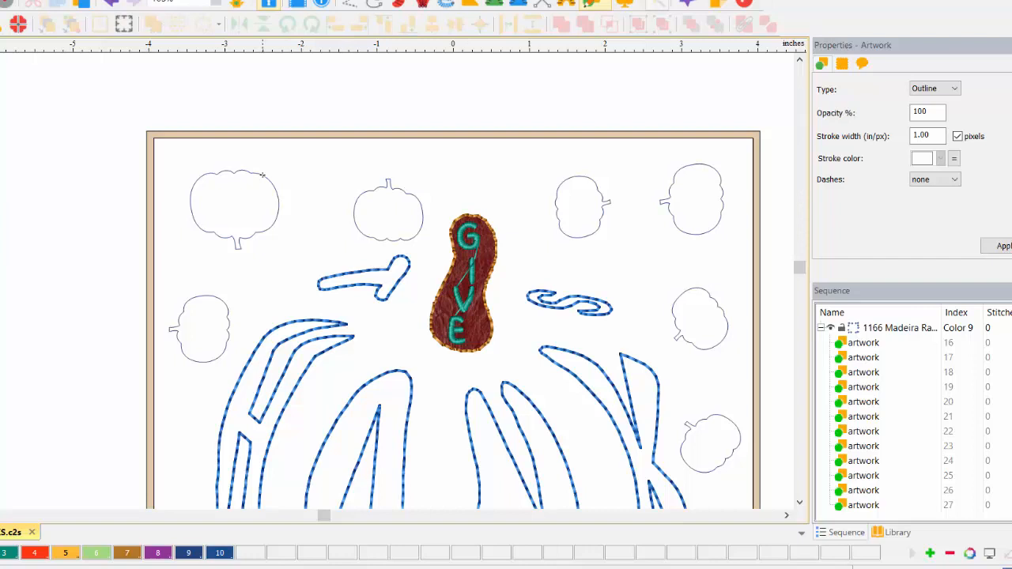
pyautogui.click(262, 174)
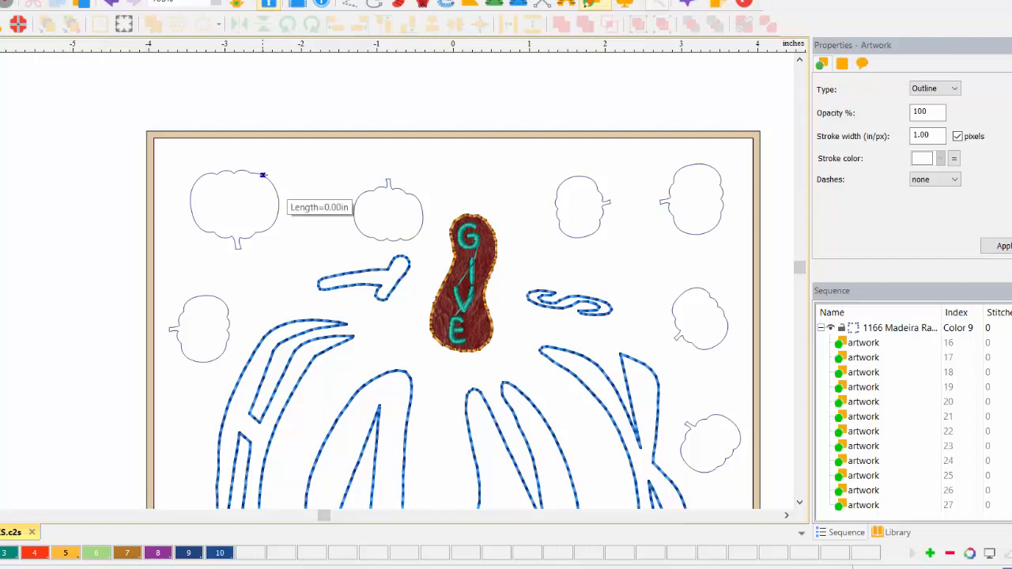
pyautogui.click(327, 190)
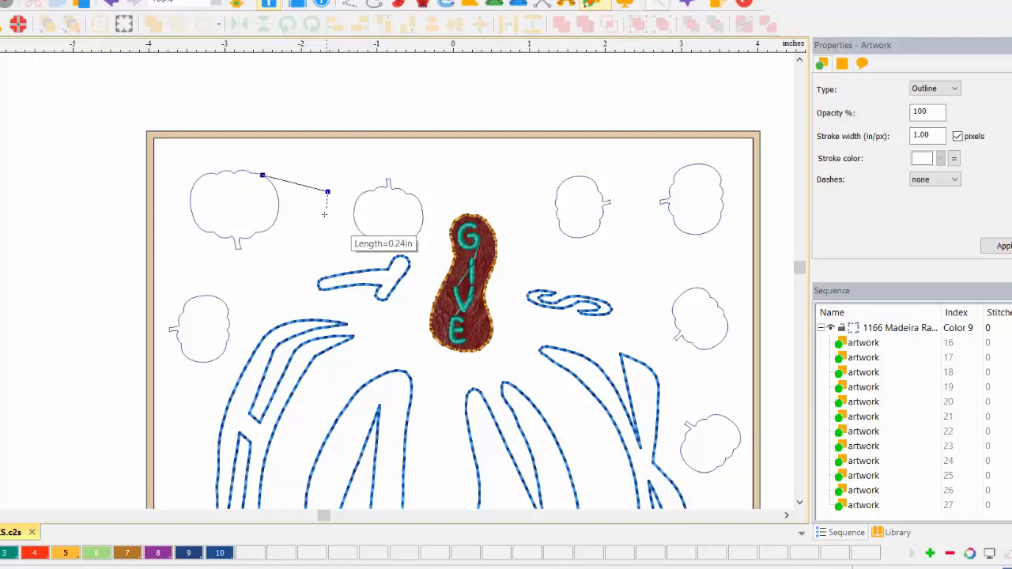
pyautogui.click(319, 226)
pyautogui.click(299, 195)
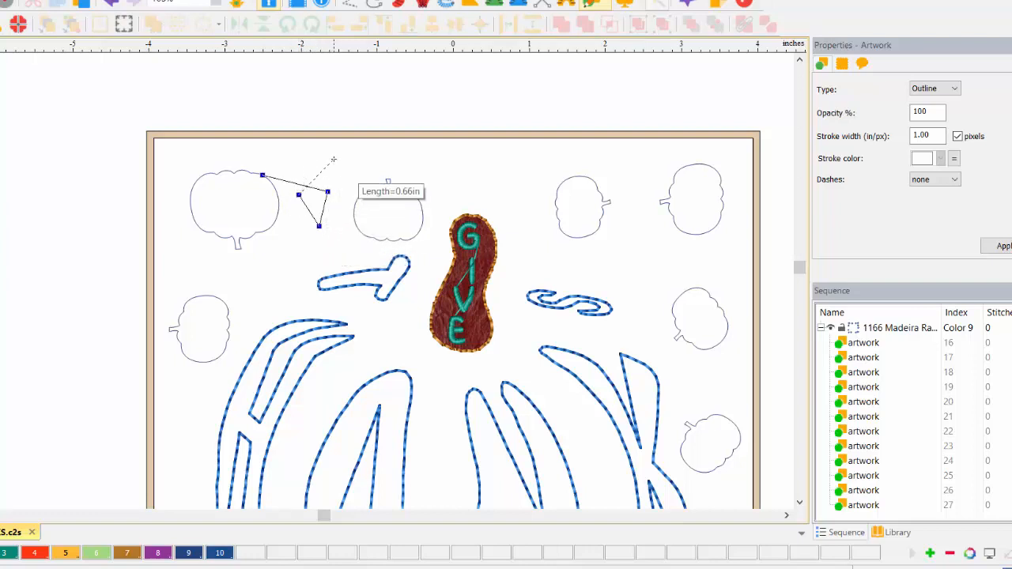
pyautogui.click(334, 159)
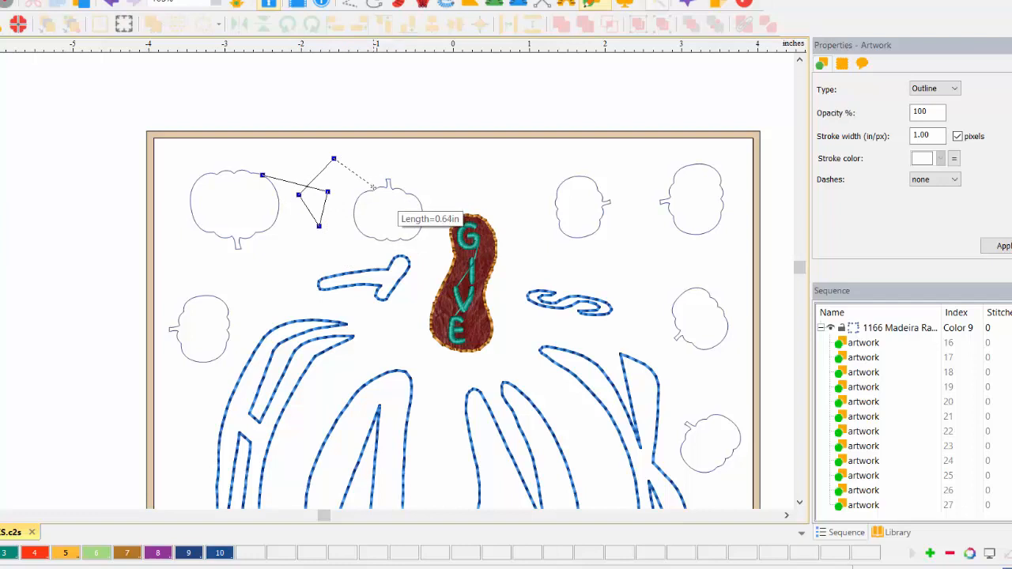
pyautogui.click(374, 191)
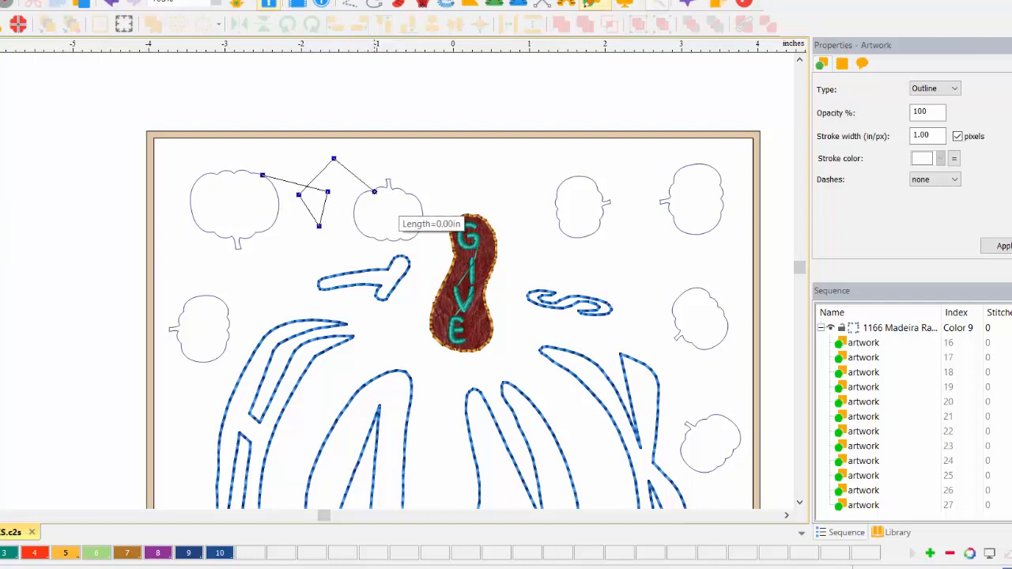
pyautogui.rightClick(374, 191)
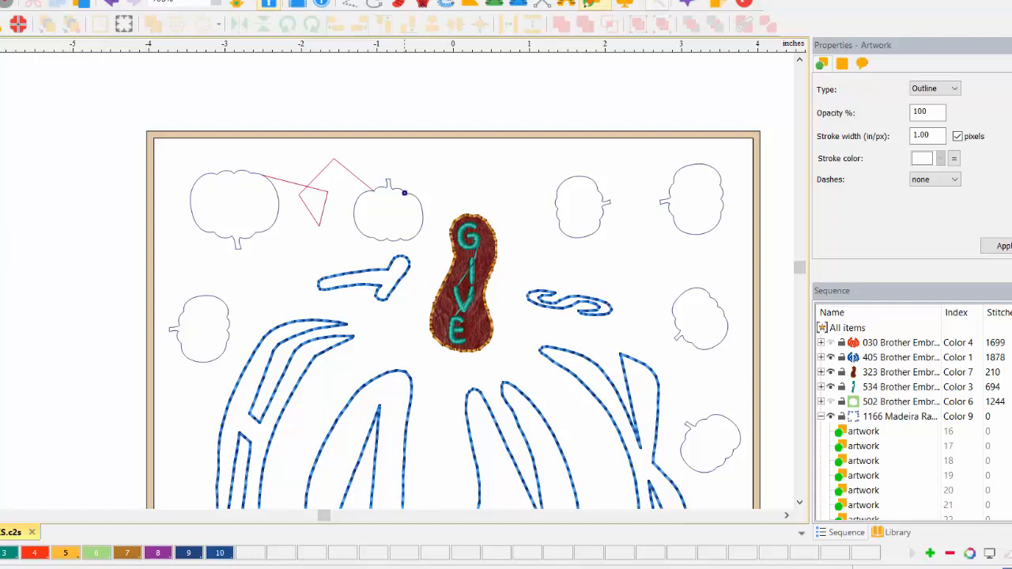
# Draw a zigzag artwork line above the GIVE stem, connecting the second pumpkin outline to the third along the upper edge
pyautogui.click(443, 176)
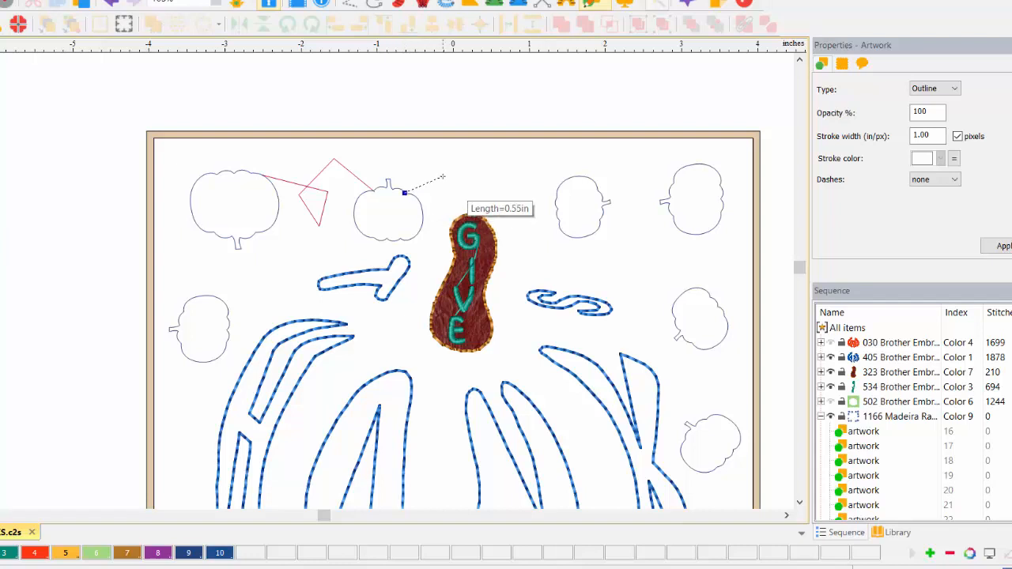
pyautogui.click(493, 183)
pyautogui.click(469, 198)
pyautogui.click(490, 159)
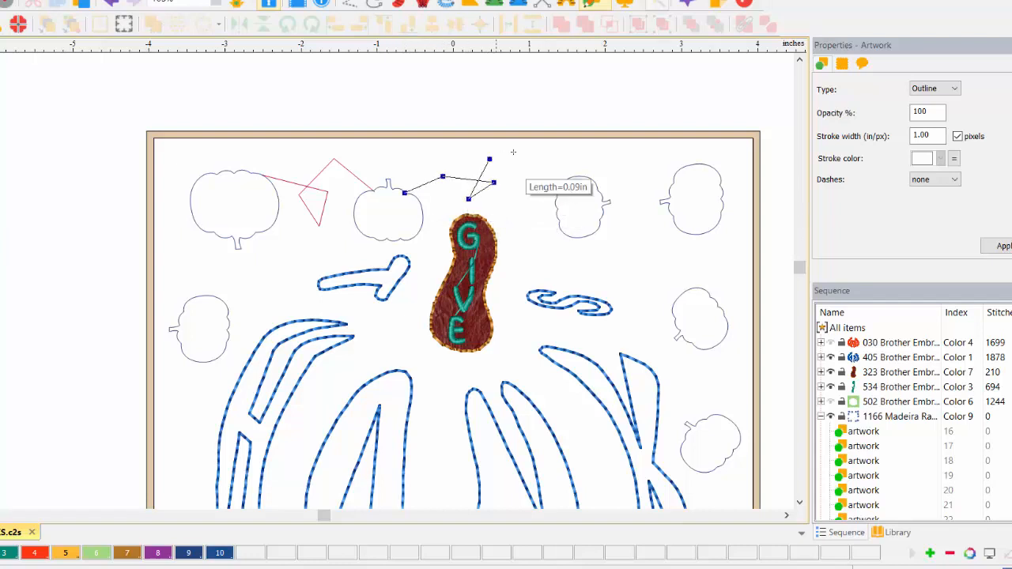
pyautogui.click(528, 160)
pyautogui.click(537, 197)
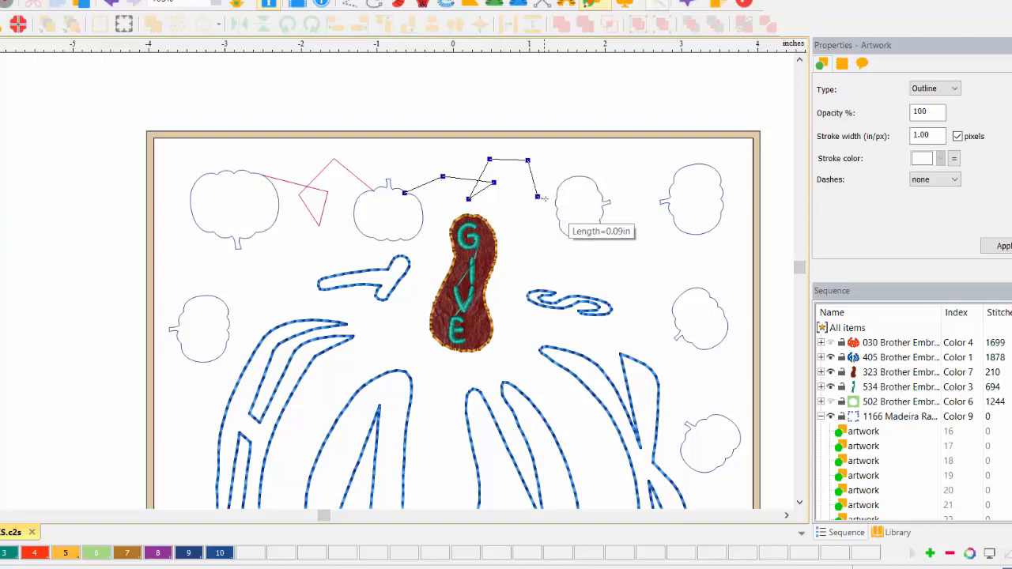
pyautogui.doubleClick(557, 207)
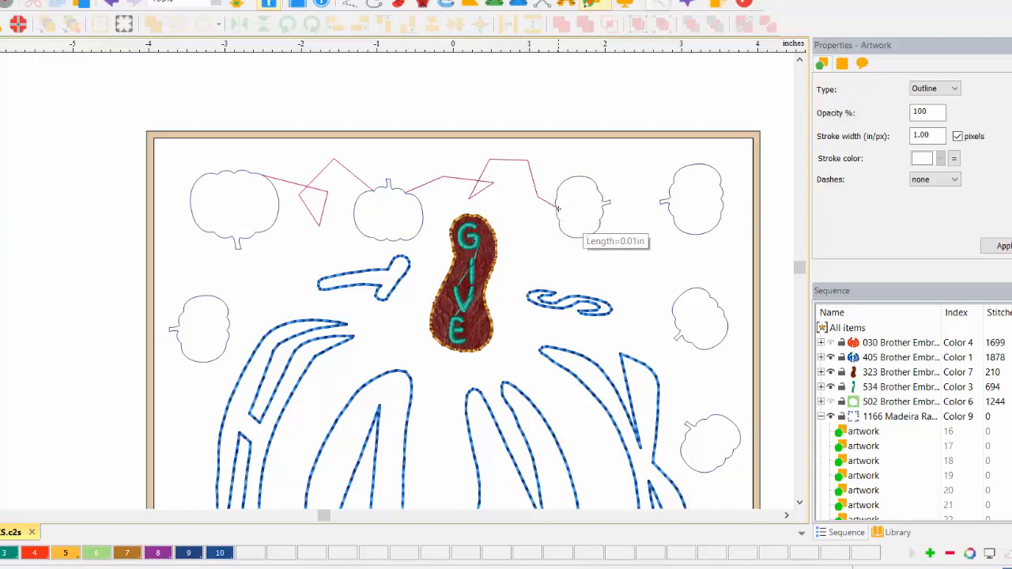
# Draw a zigzag artwork line connecting the third pumpkin outline along the upper edge to the upper-right corner outline
pyautogui.click(589, 177)
pyautogui.click(628, 154)
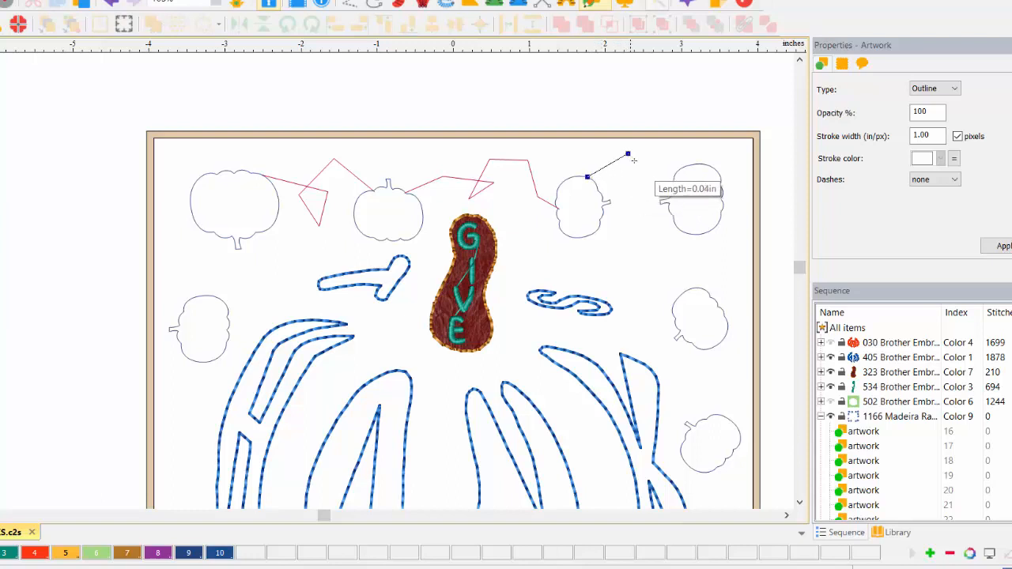
pyautogui.click(640, 181)
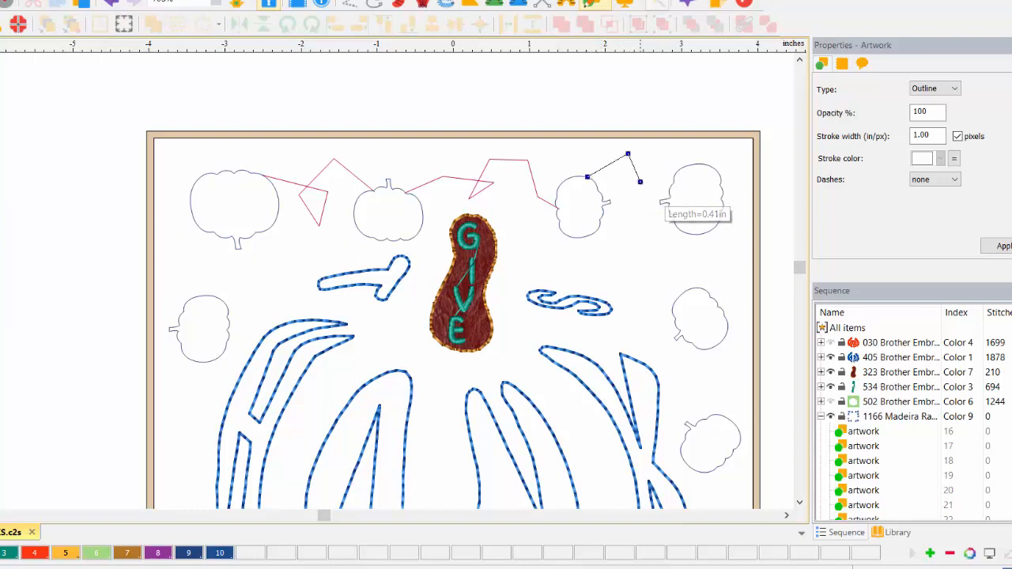
pyautogui.click(685, 167)
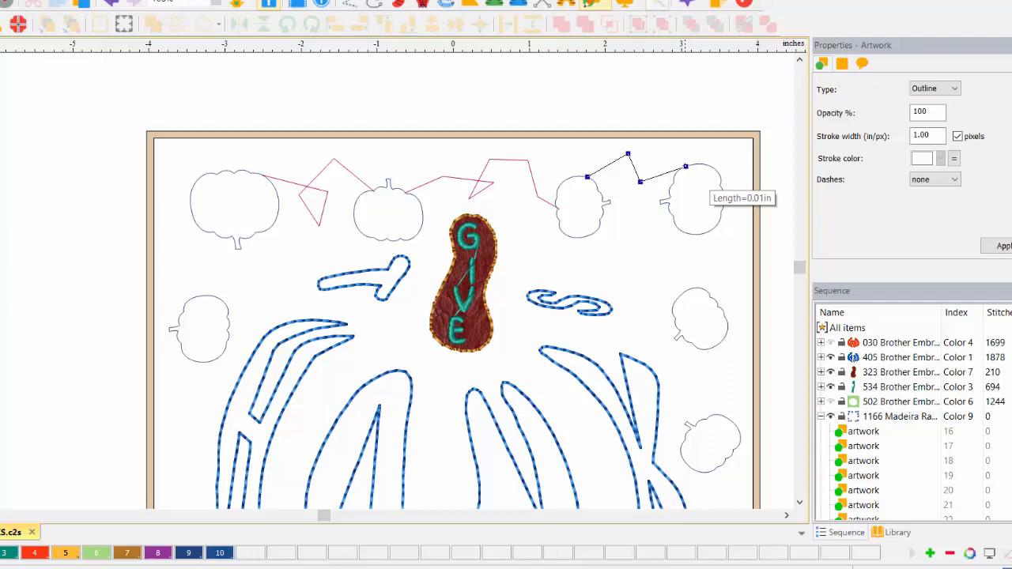
pyautogui.rightClick(685, 166)
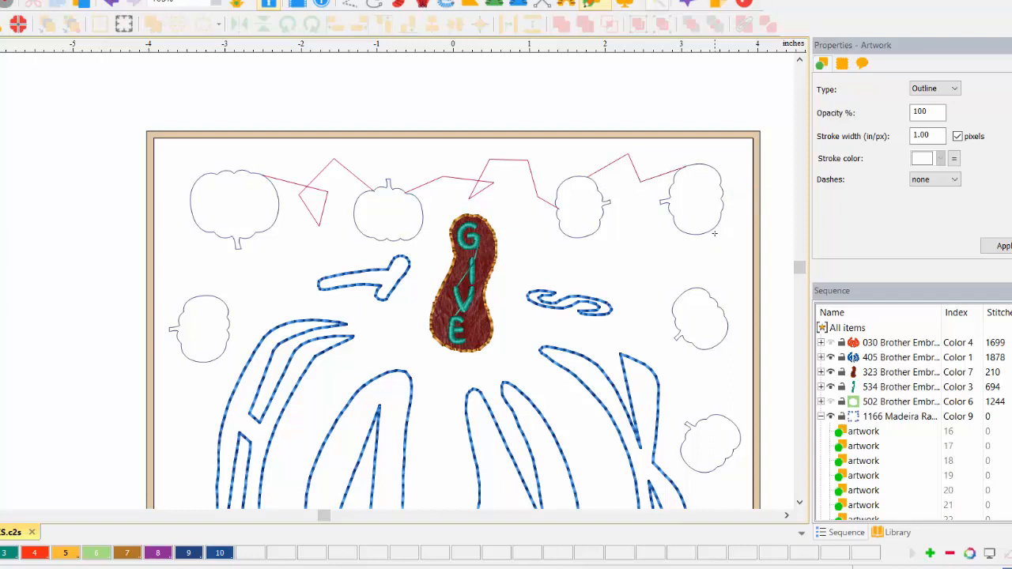
# Draw an angular artwork line bending inward from the base of the upper-right corner pumpkin to the outline directly below it
pyautogui.click(709, 231)
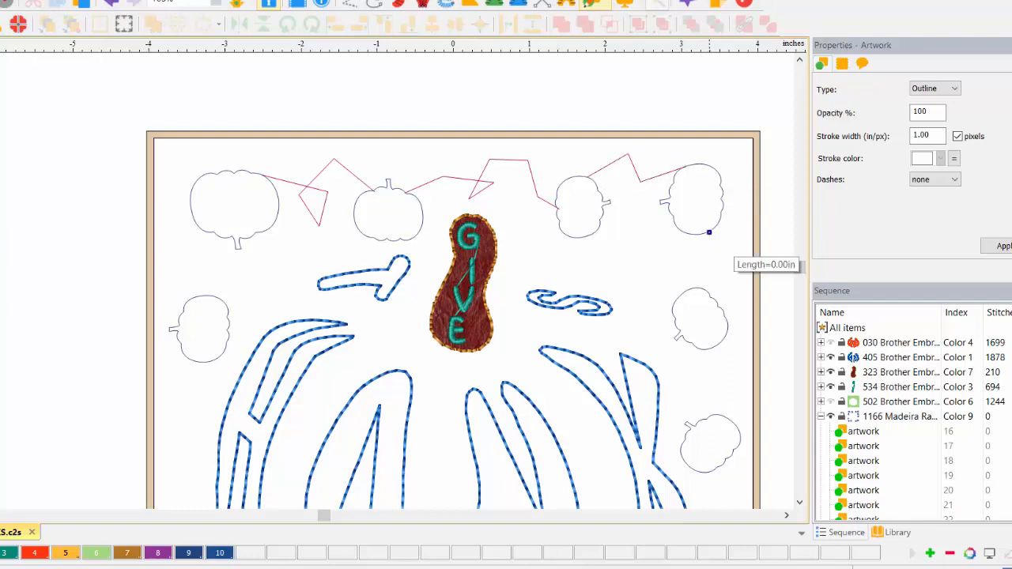
pyautogui.click(664, 259)
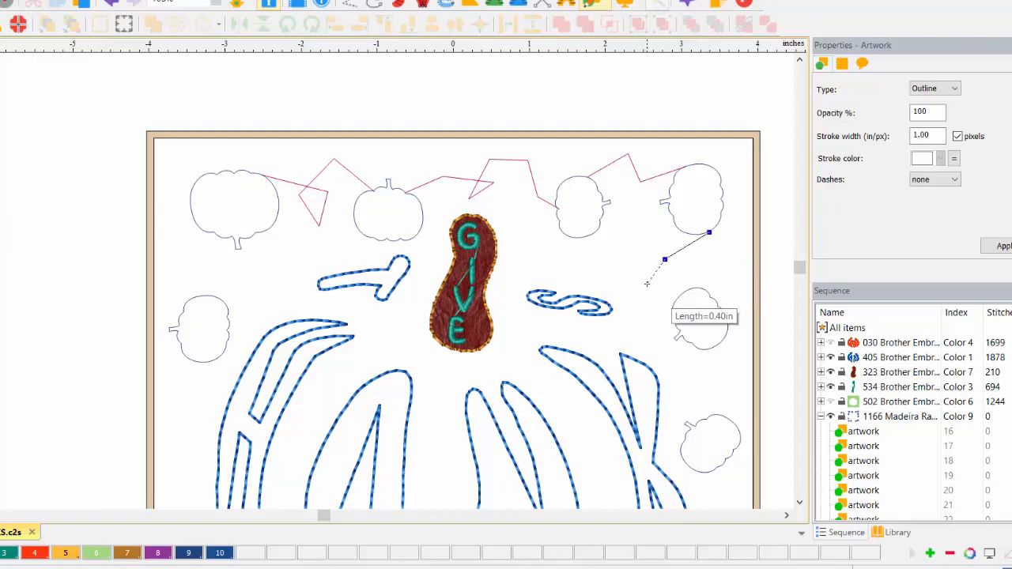
pyautogui.click(647, 283)
pyautogui.click(667, 289)
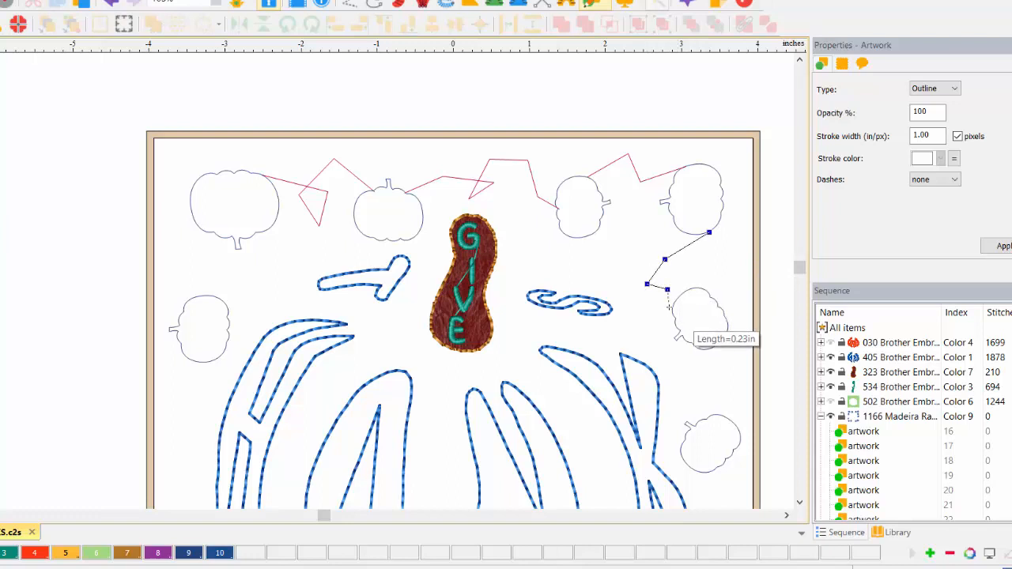
pyautogui.click(672, 315)
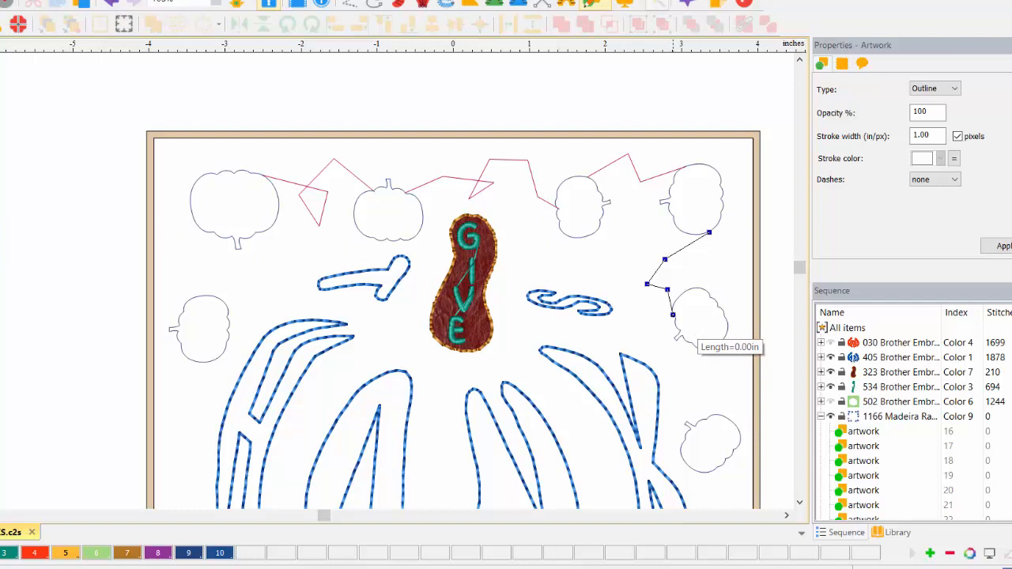
pyautogui.rightClick(672, 315)
# Draw a zigzag artwork line connecting the two pumpkin outlines along the hoop's right side
pyautogui.click(720, 343)
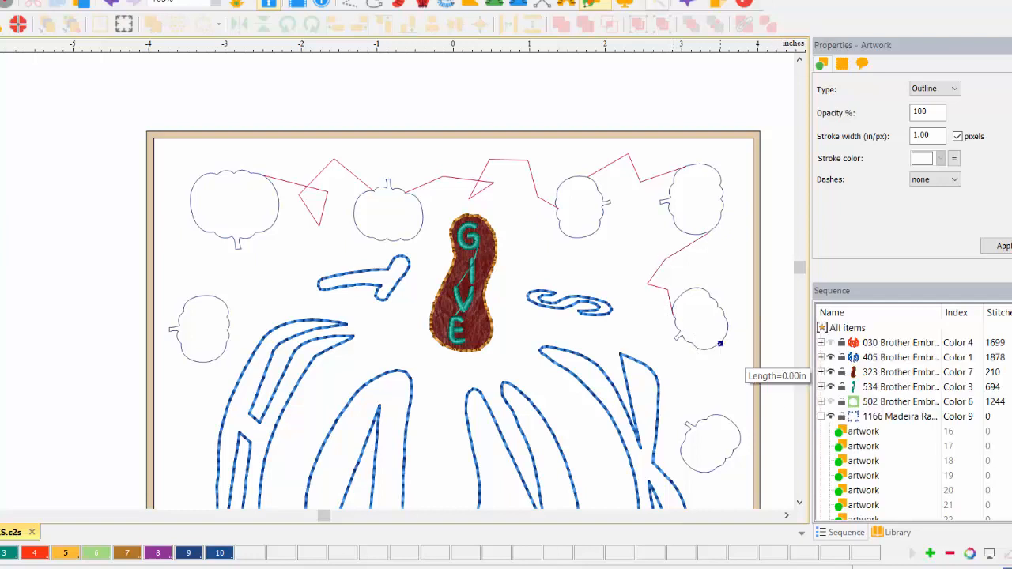
pyautogui.click(683, 375)
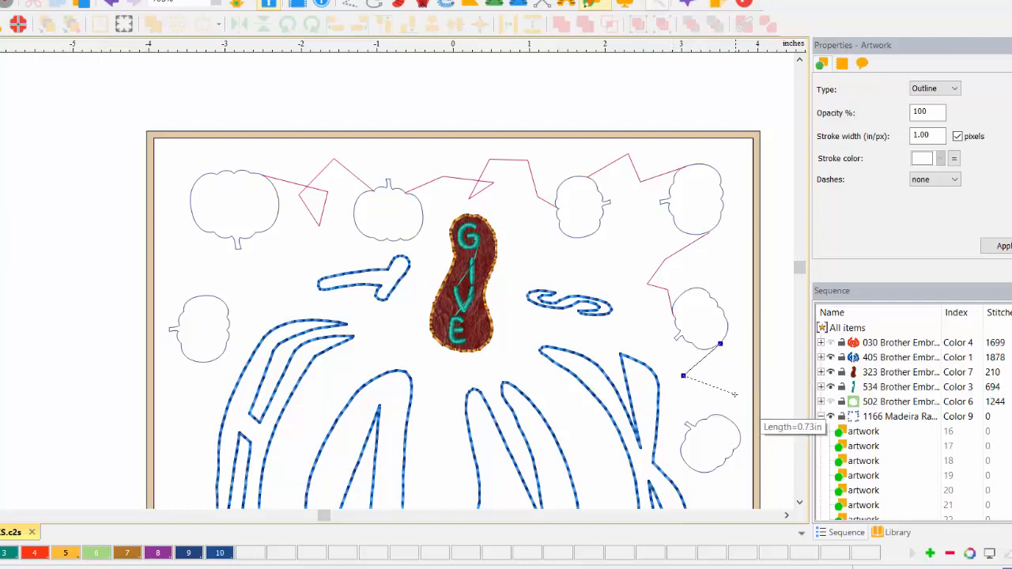
pyautogui.click(725, 397)
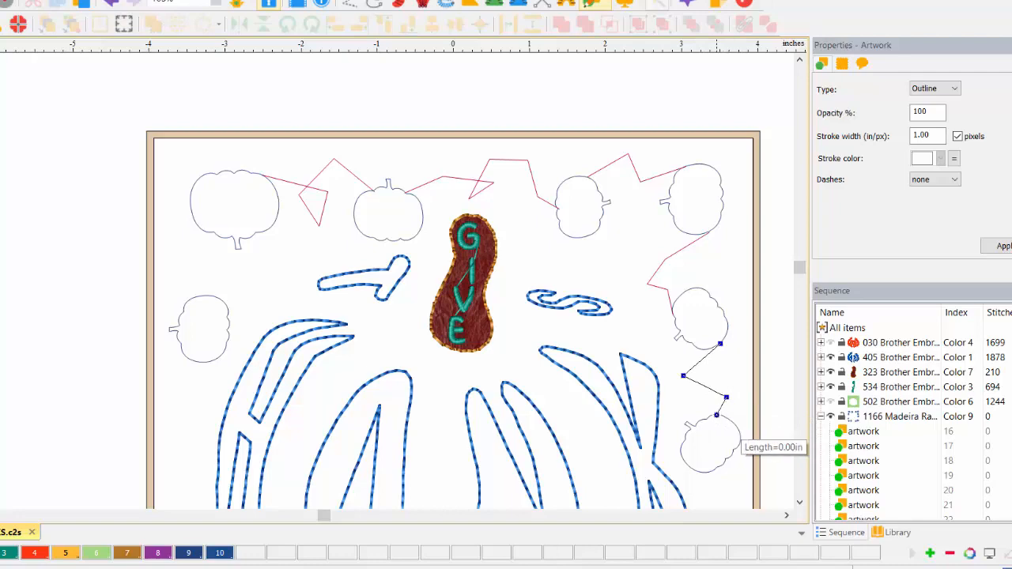
pyautogui.rightClick(717, 414)
# Draw an angular artwork line that crosses itself twice, connecting the lower right-side pumpkin outline to the large lower-right corner outline
pyautogui.click(800, 503)
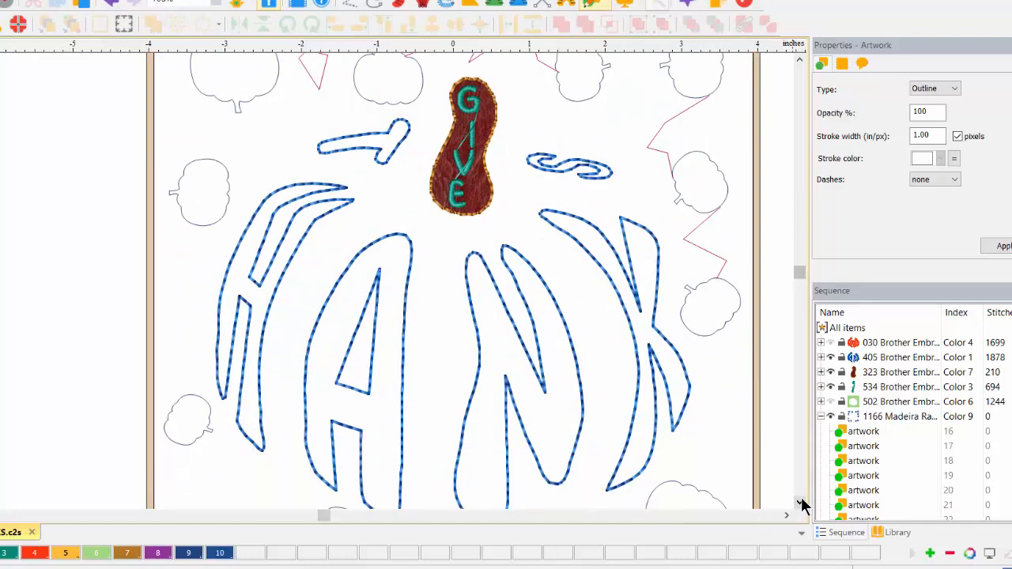
pyautogui.click(800, 503)
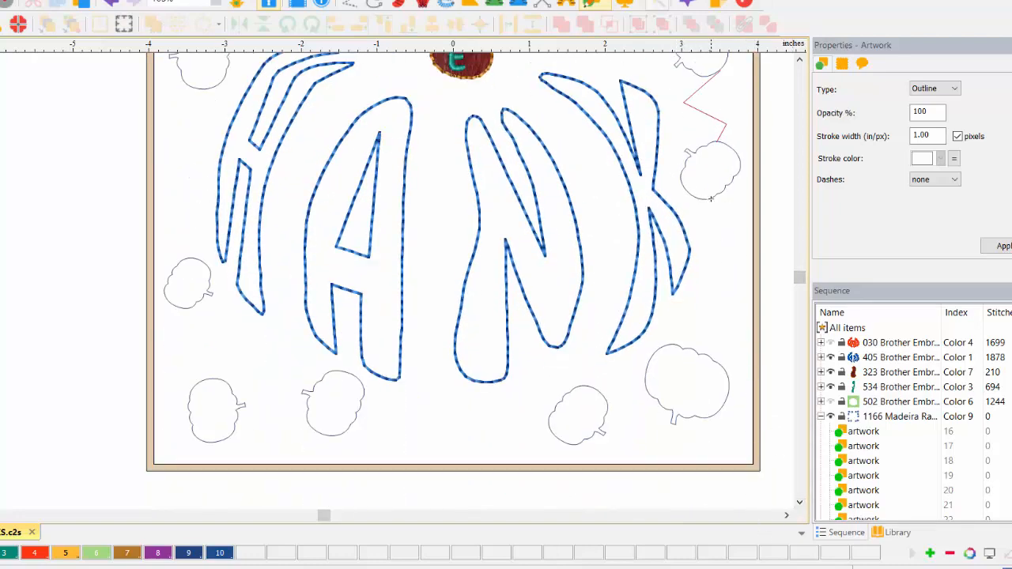
pyautogui.click(710, 199)
pyautogui.click(710, 253)
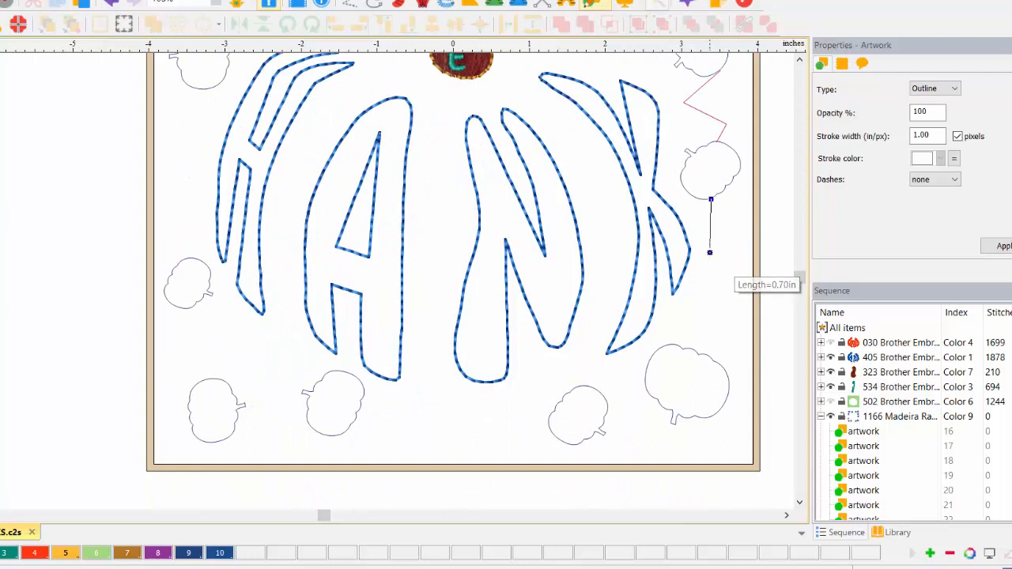
pyautogui.click(732, 259)
pyautogui.click(729, 235)
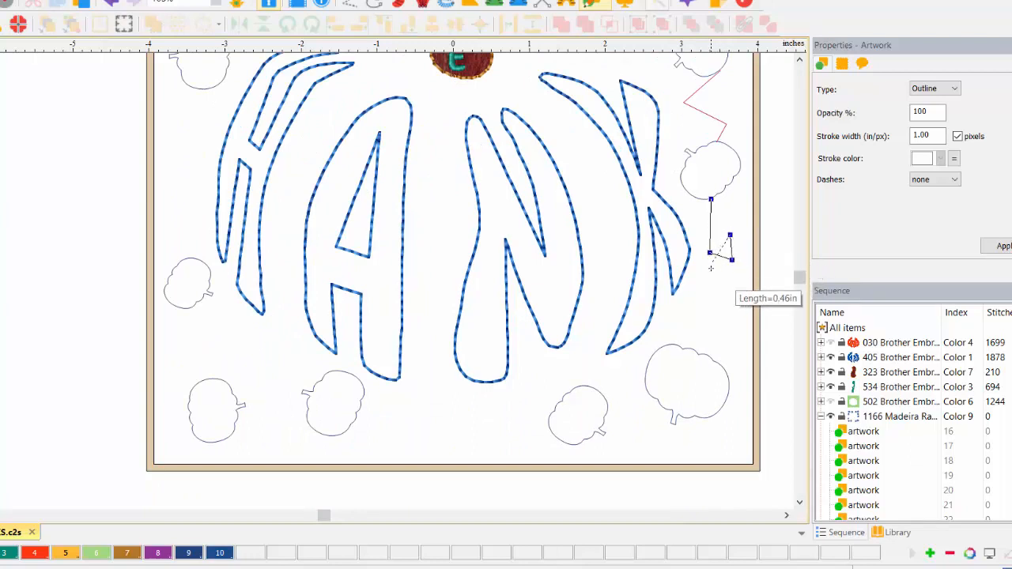
pyautogui.click(706, 280)
pyautogui.click(714, 317)
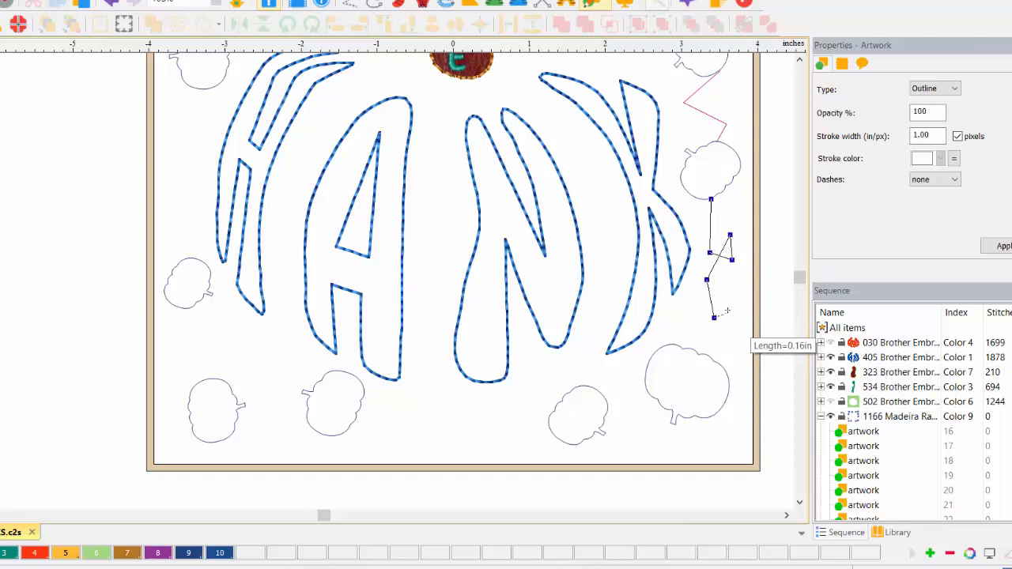
pyautogui.click(728, 304)
pyautogui.click(699, 306)
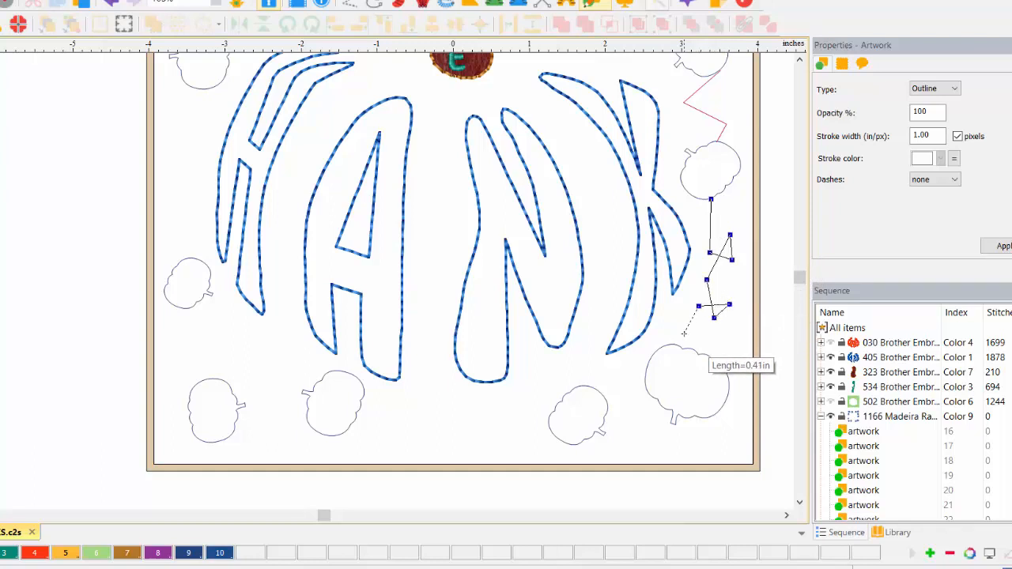
pyautogui.click(683, 334)
pyautogui.click(664, 346)
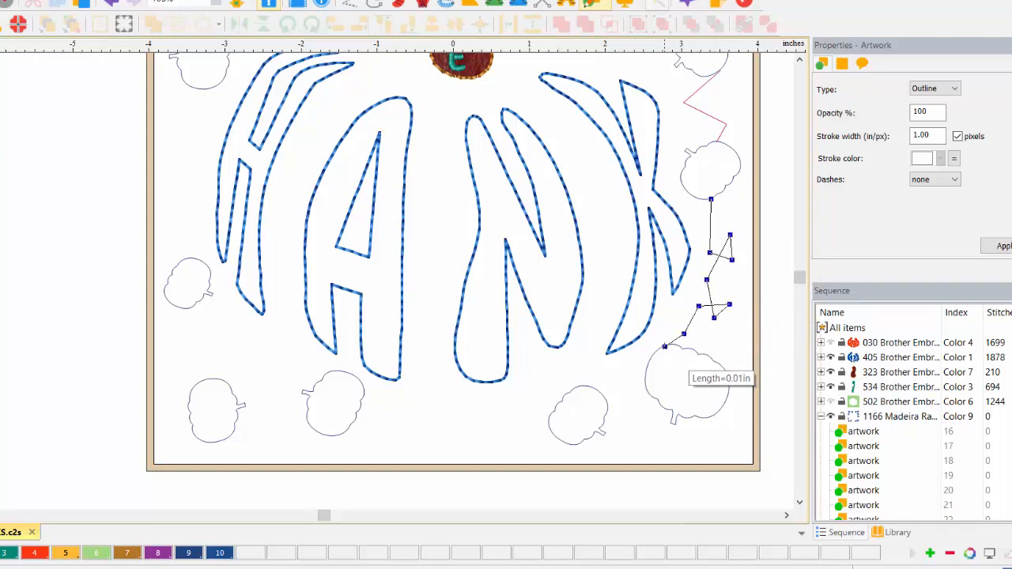
pyautogui.press('Return')
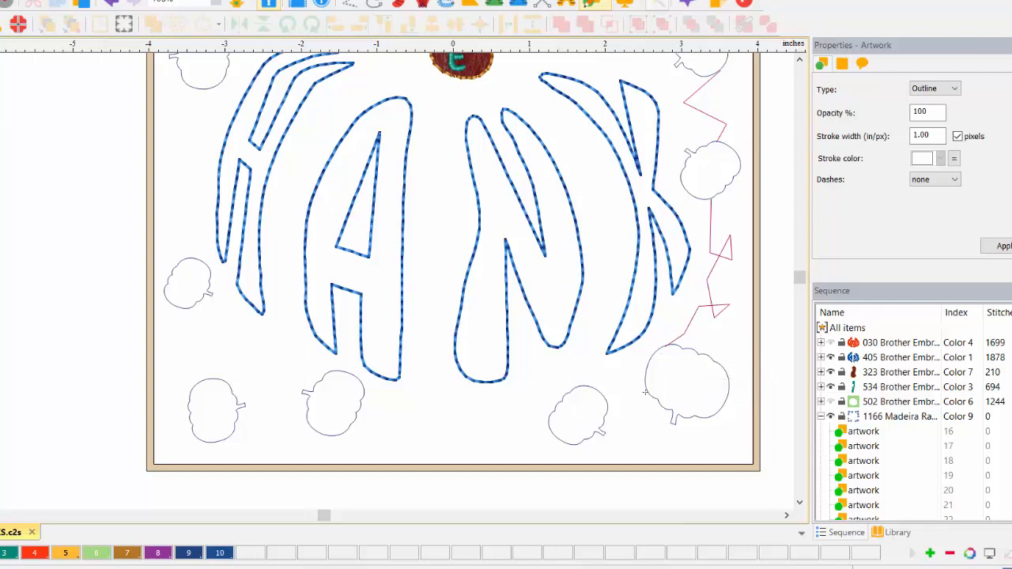
# Draw a V-shaped artwork line connecting the large lower-right corner pumpkin to the neighbouring outline along the lower edge
pyautogui.click(645, 388)
pyautogui.click(645, 430)
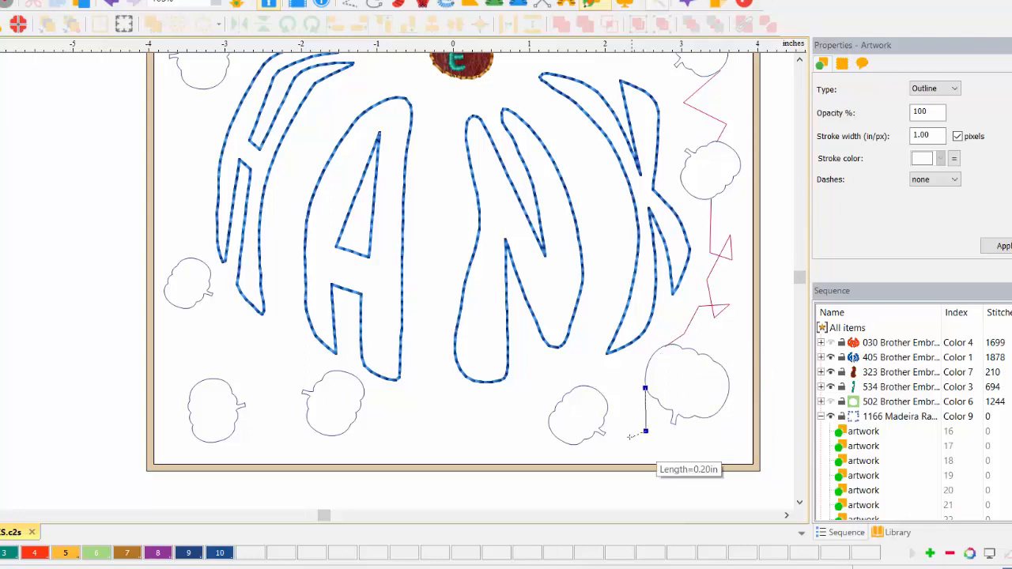
pyautogui.click(607, 402)
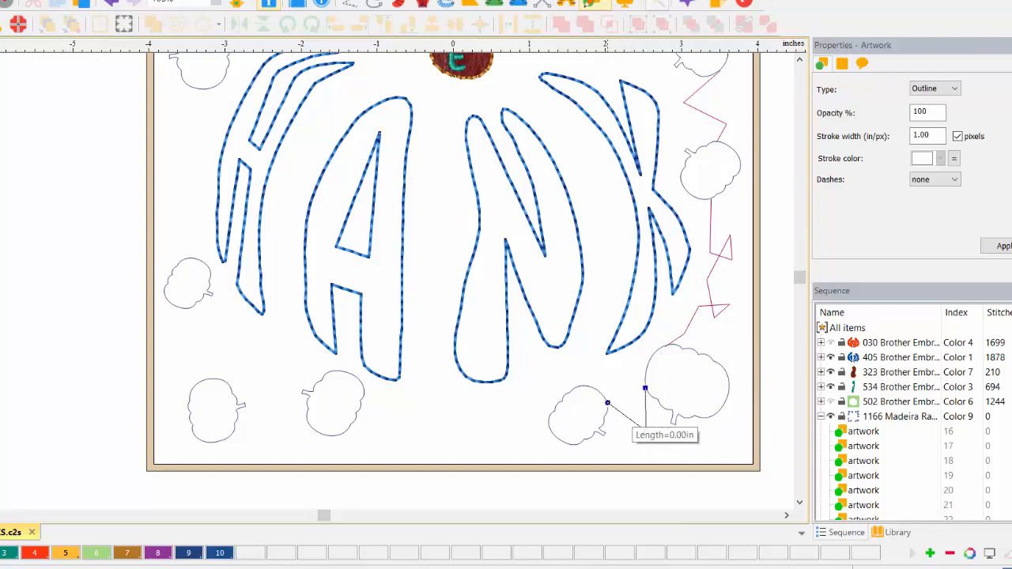
pyautogui.press('Return')
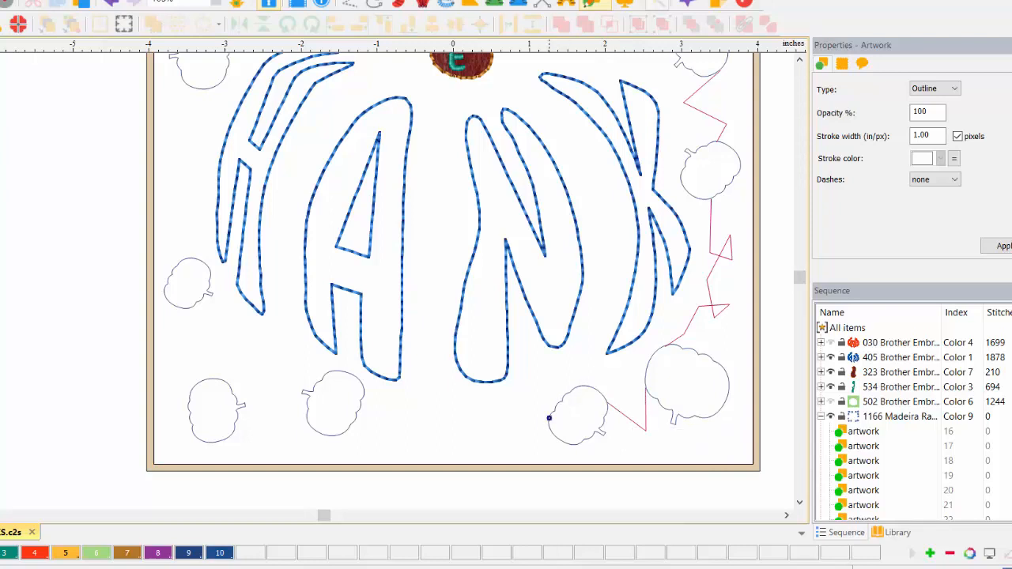
# Draw a looping angular artwork line beneath the letters A and N, connecting the two middle pumpkin outlines along the lower edge
pyautogui.click(483, 442)
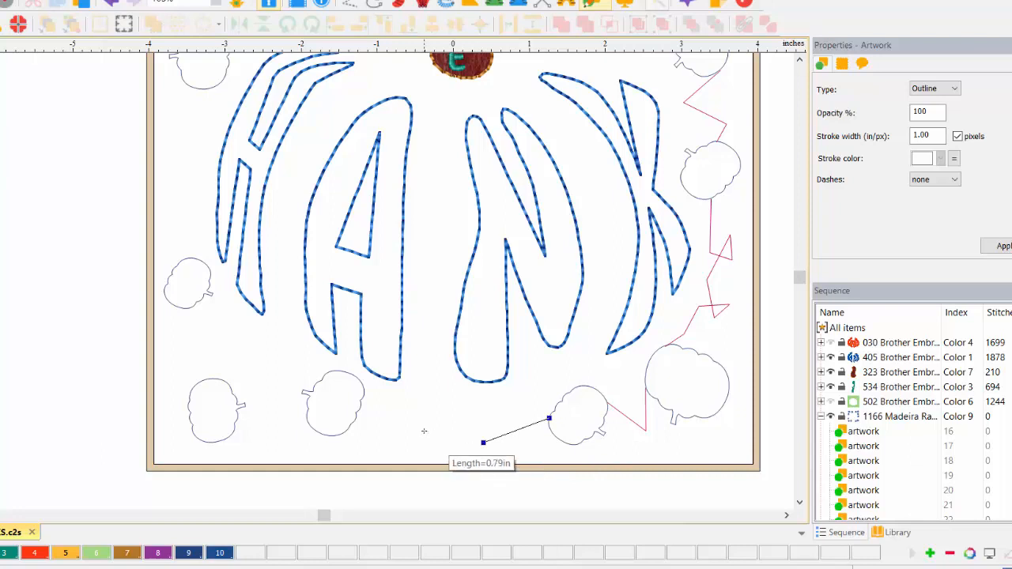
pyautogui.click(425, 431)
pyautogui.click(463, 403)
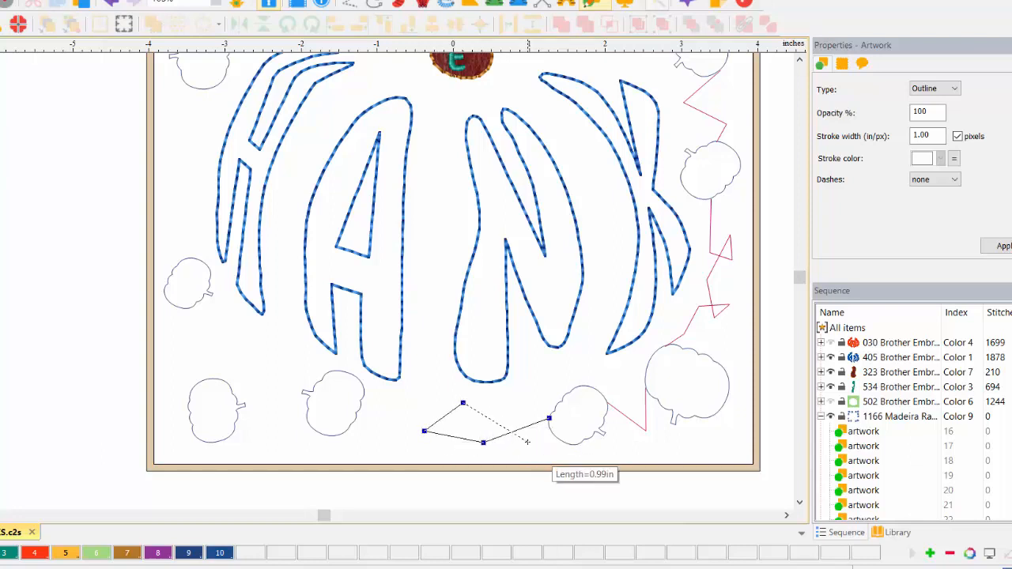
pyautogui.click(527, 442)
pyautogui.click(462, 453)
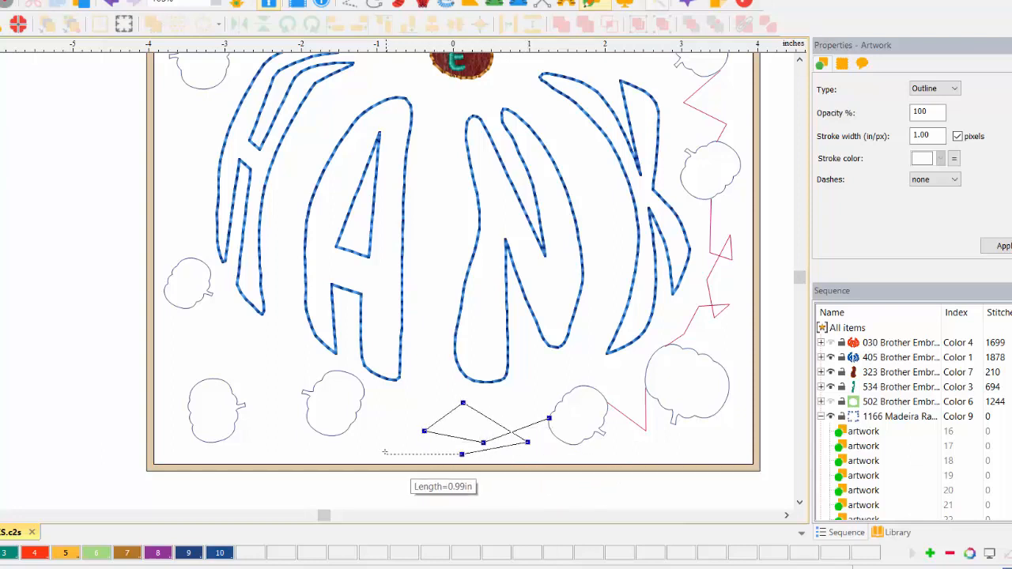
pyautogui.click(381, 445)
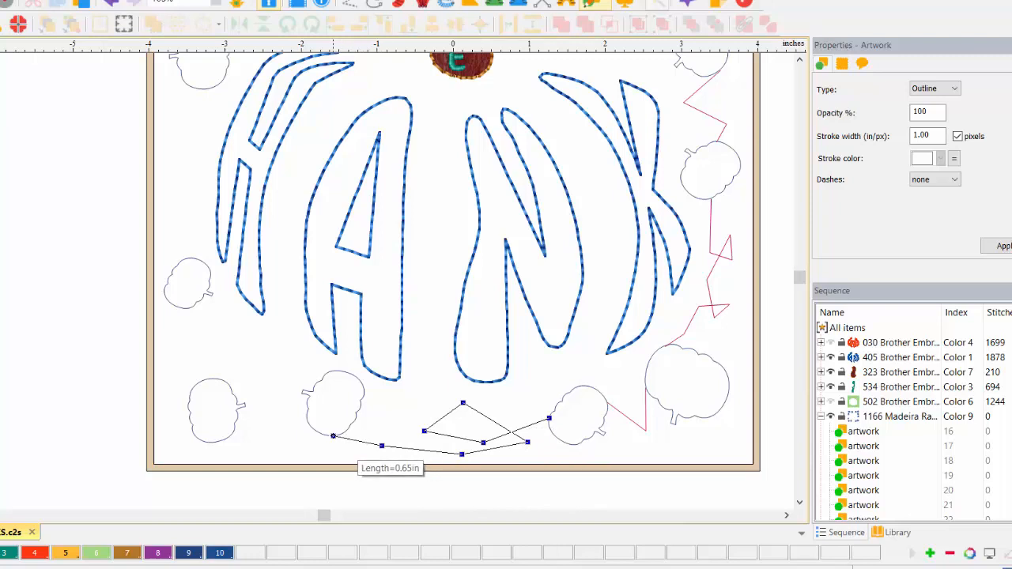
pyautogui.rightClick(333, 435)
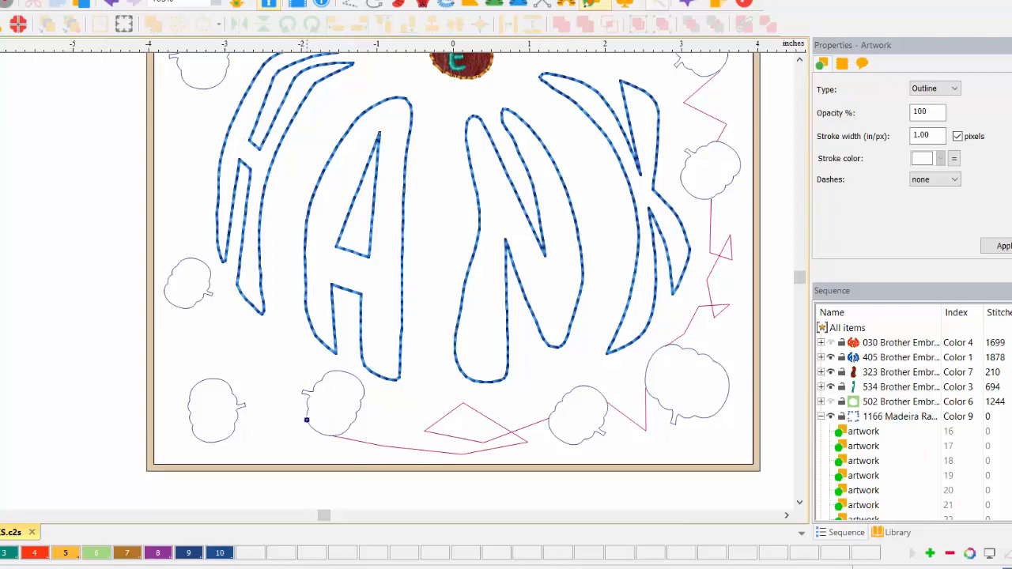
# Draw a peaked artwork line connecting the outline below the letter A to the stem of the lower-left corner pumpkin
pyautogui.click(285, 382)
pyautogui.click(269, 346)
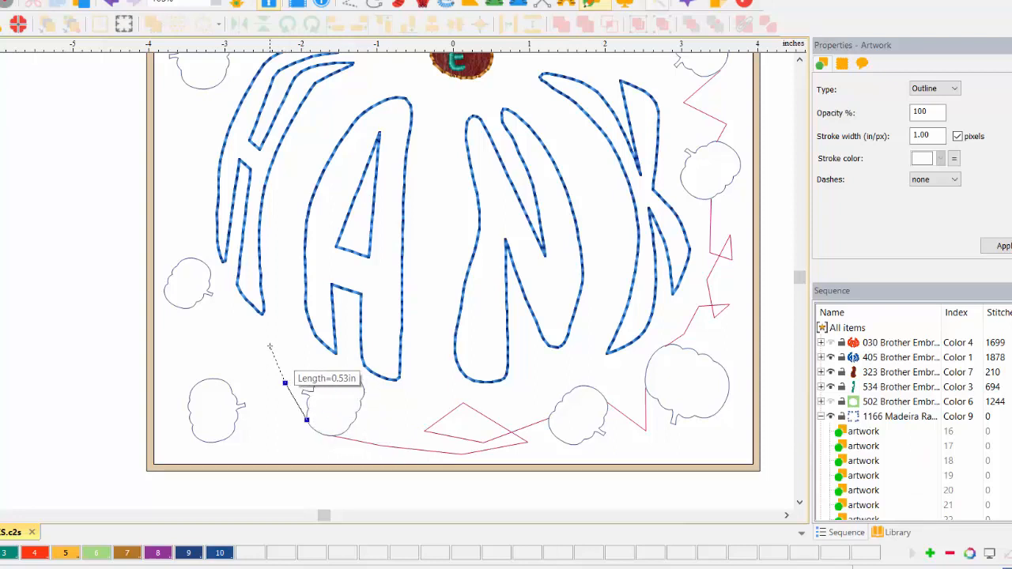
pyautogui.click(243, 357)
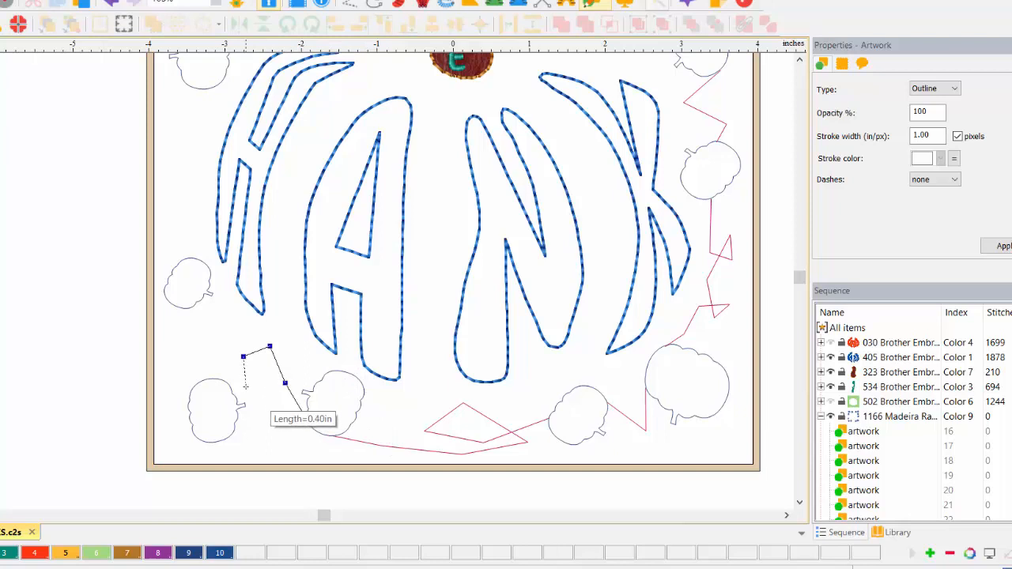
pyautogui.click(246, 386)
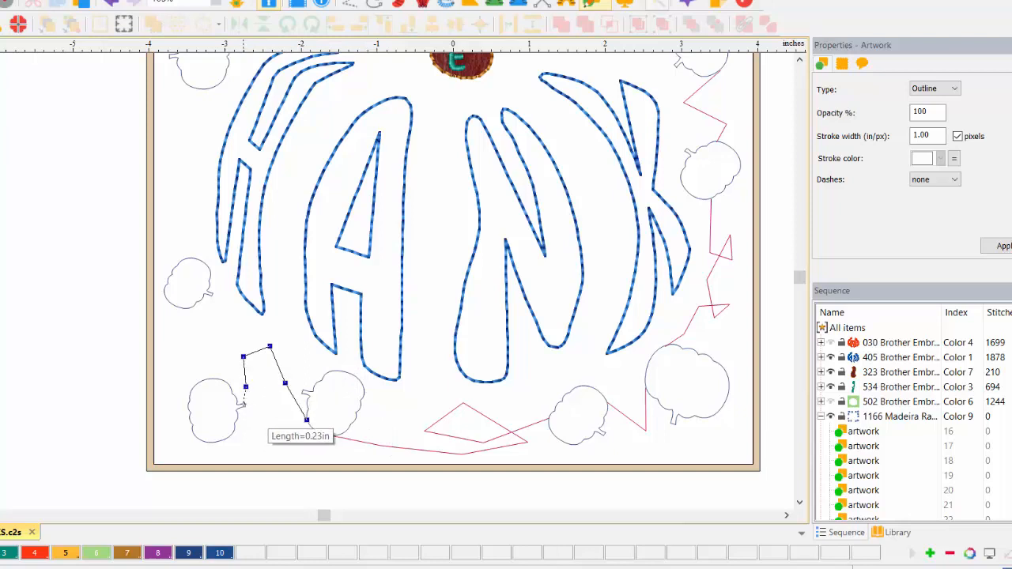
pyautogui.doubleClick(307, 420)
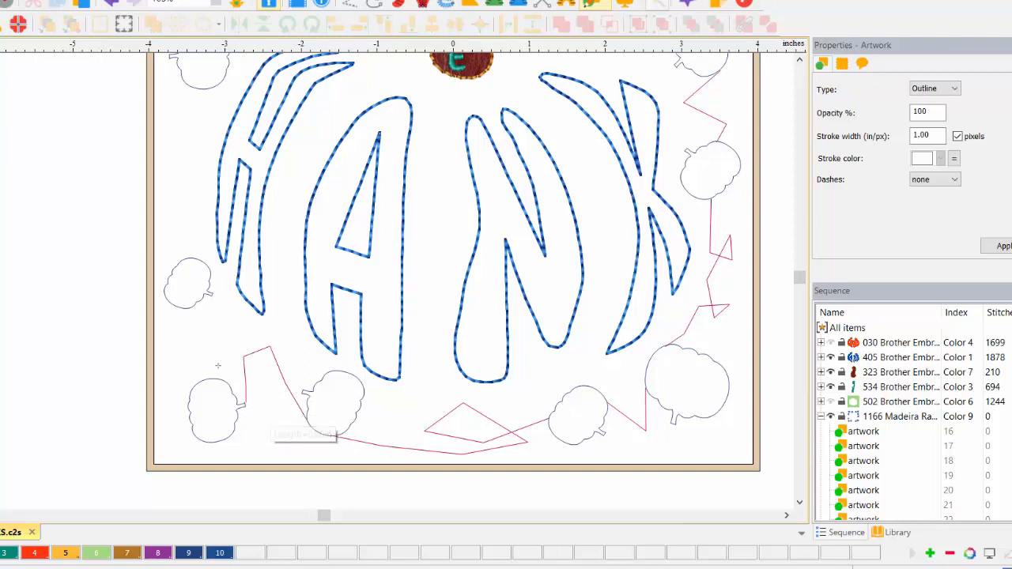
# Draw an angular artwork line that crosses itself once, connecting the lower-left corner pumpkin to the outline above it
pyautogui.click(186, 395)
pyautogui.click(199, 362)
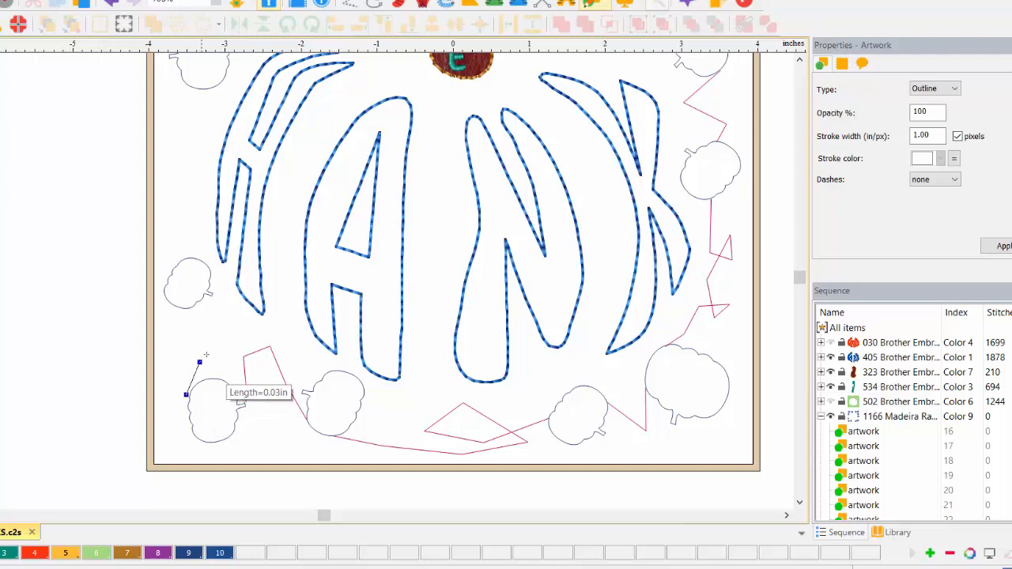
pyautogui.click(214, 339)
pyautogui.click(188, 332)
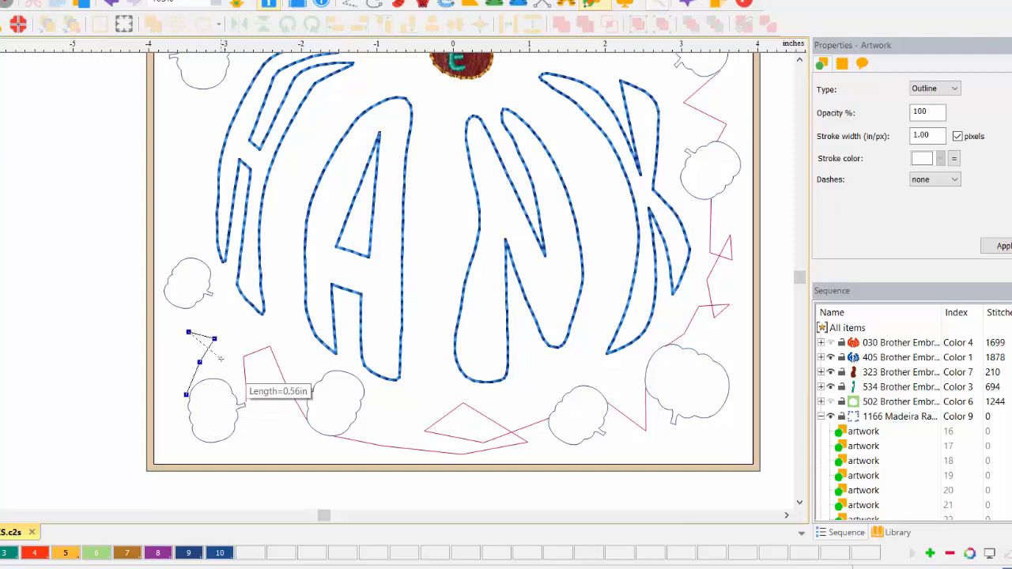
pyautogui.click(234, 323)
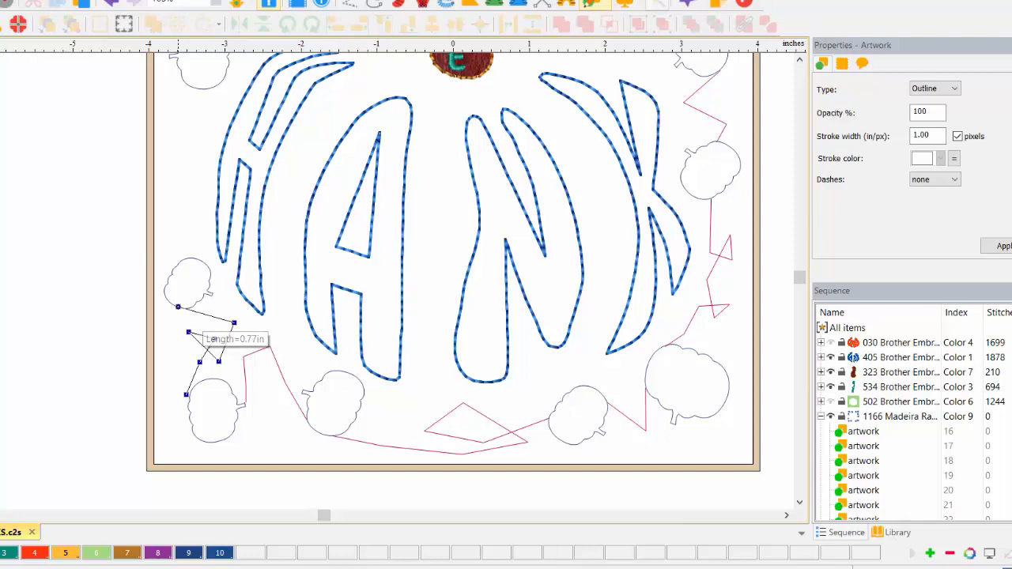
pyautogui.rightClick(184, 309)
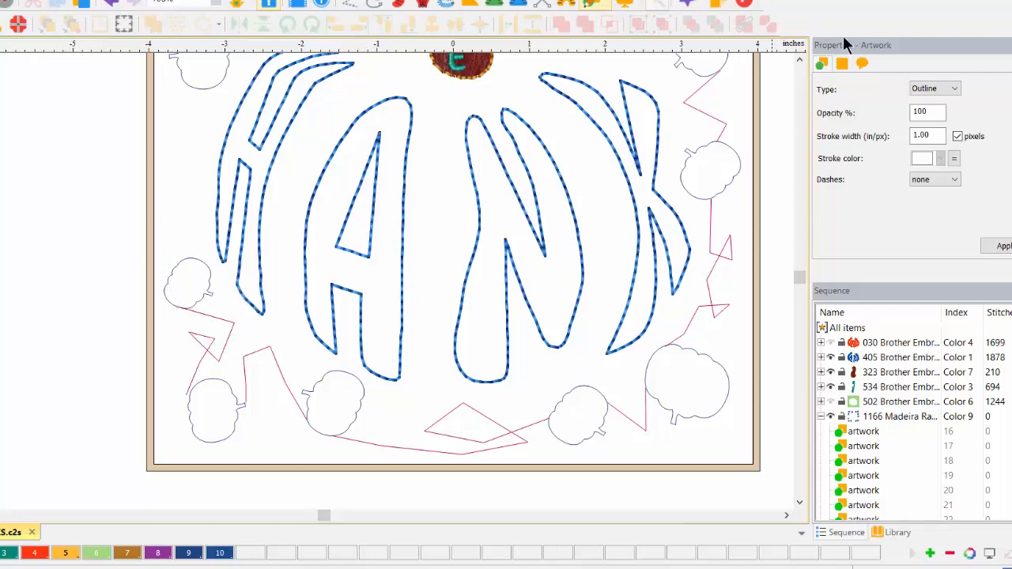
# Draw a zigzag artwork line connecting the lower pumpkin outline beside the letter H to the outline above it along the design's left edge
pyautogui.click(800, 56)
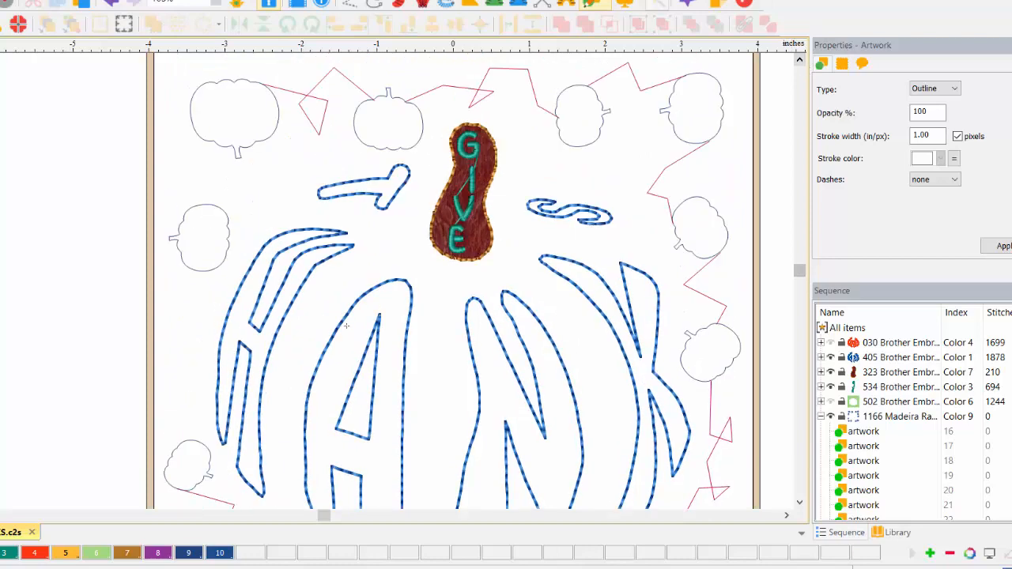
pyautogui.click(176, 445)
pyautogui.click(163, 404)
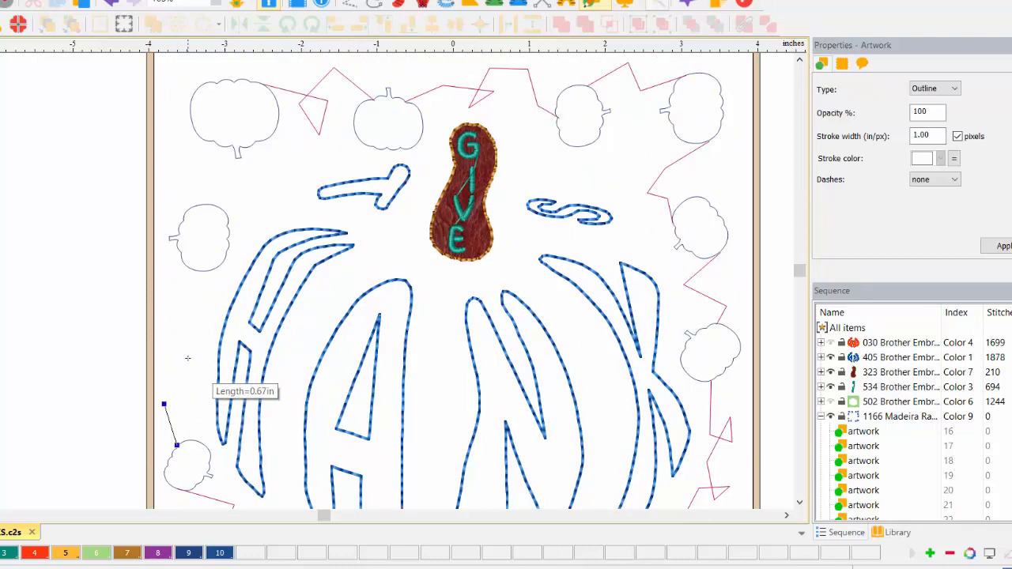
pyautogui.click(187, 359)
pyautogui.click(188, 325)
pyautogui.click(167, 294)
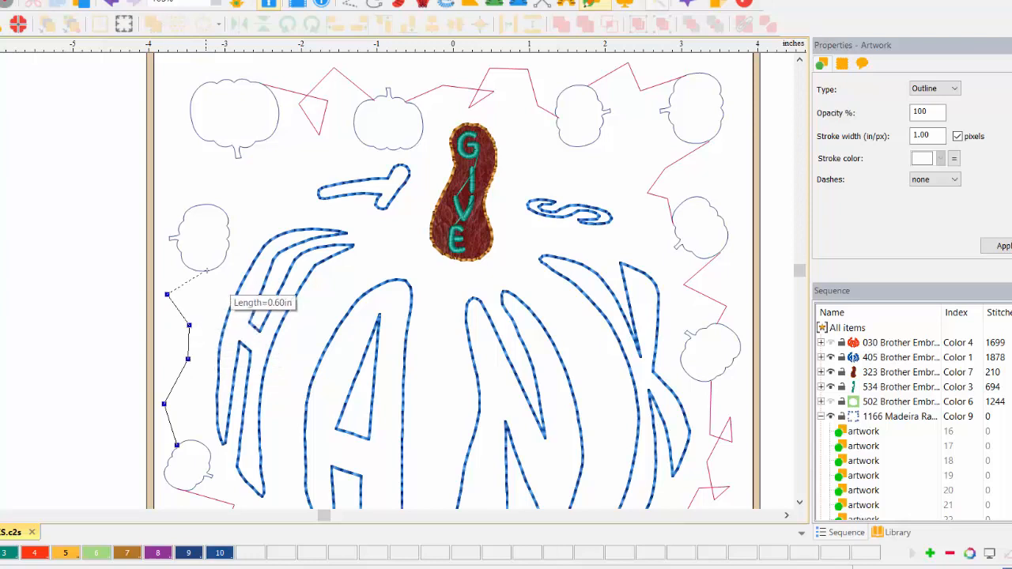
pyautogui.doubleClick(213, 270)
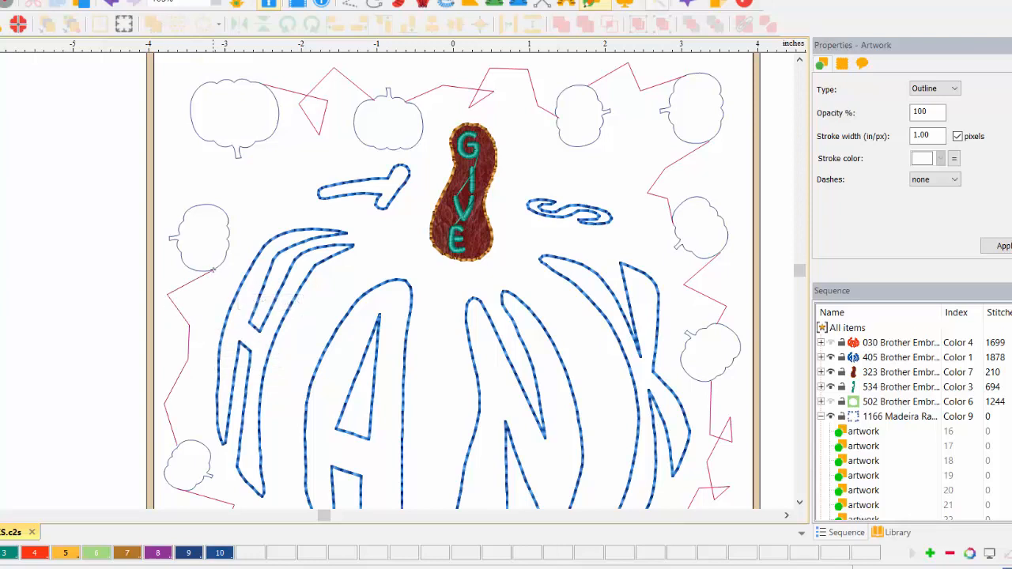
# Draw an angular artwork line connecting the upper pumpkin outline on the left edge to the large upper-left corner pumpkin
pyautogui.click(184, 212)
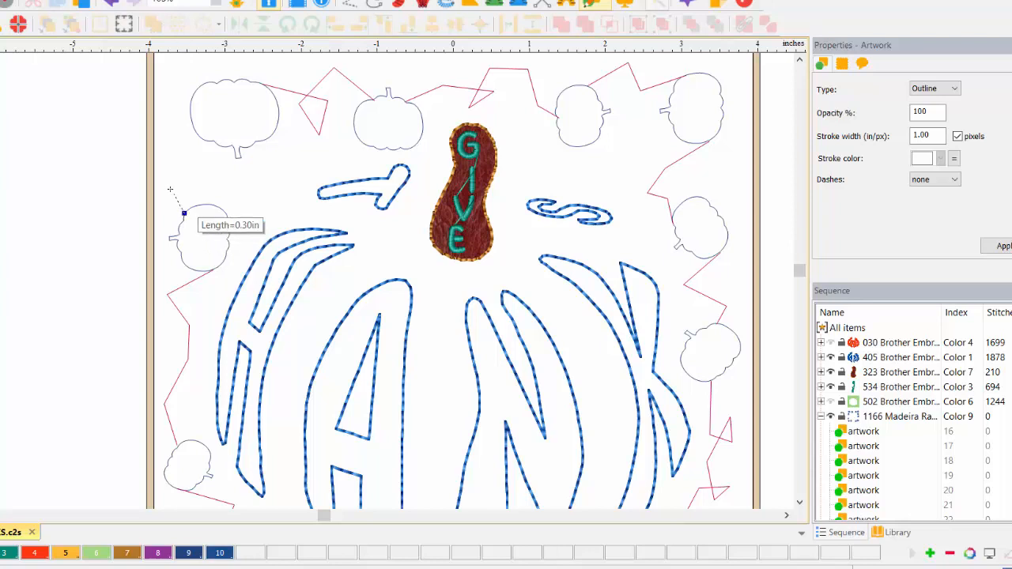
pyautogui.click(169, 185)
pyautogui.click(199, 171)
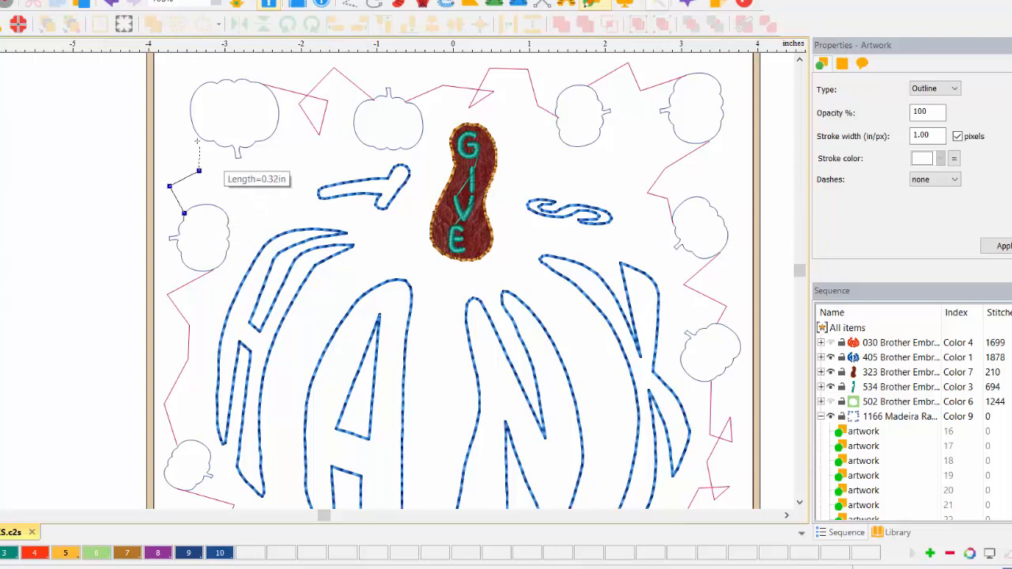
pyautogui.click(190, 122)
pyautogui.doubleClick(191, 123)
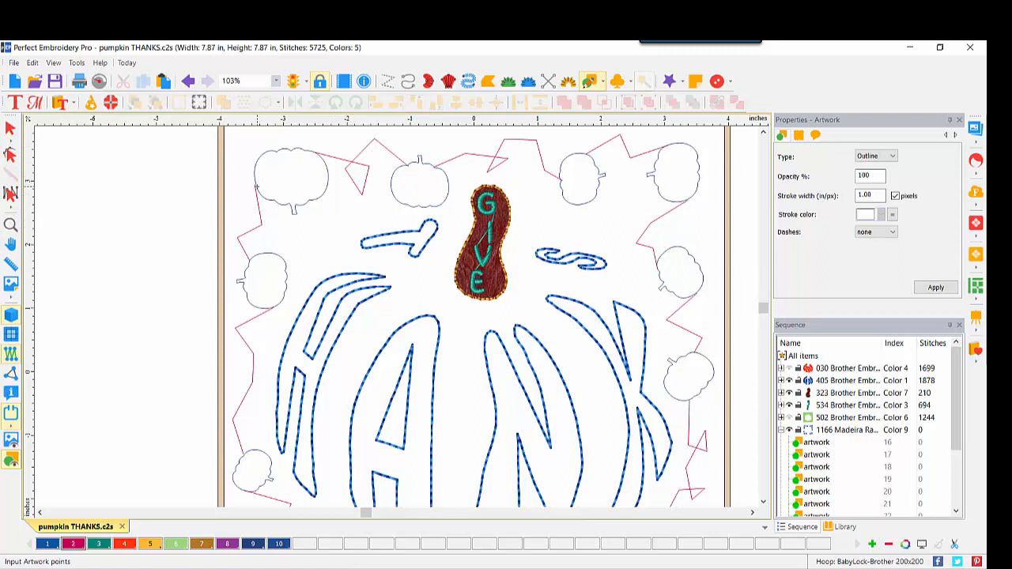
# Zoom in on the upper-left corner pumpkin and move the end point of the line below it onto the pumpkin's outline
pyautogui.click(11, 225)
pyautogui.click(301, 149)
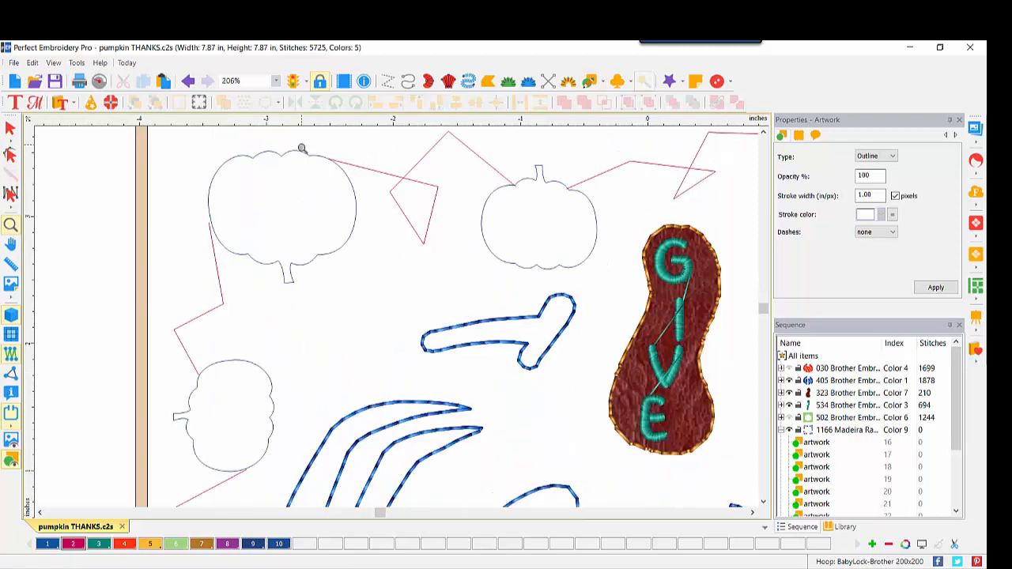
pyautogui.click(302, 149)
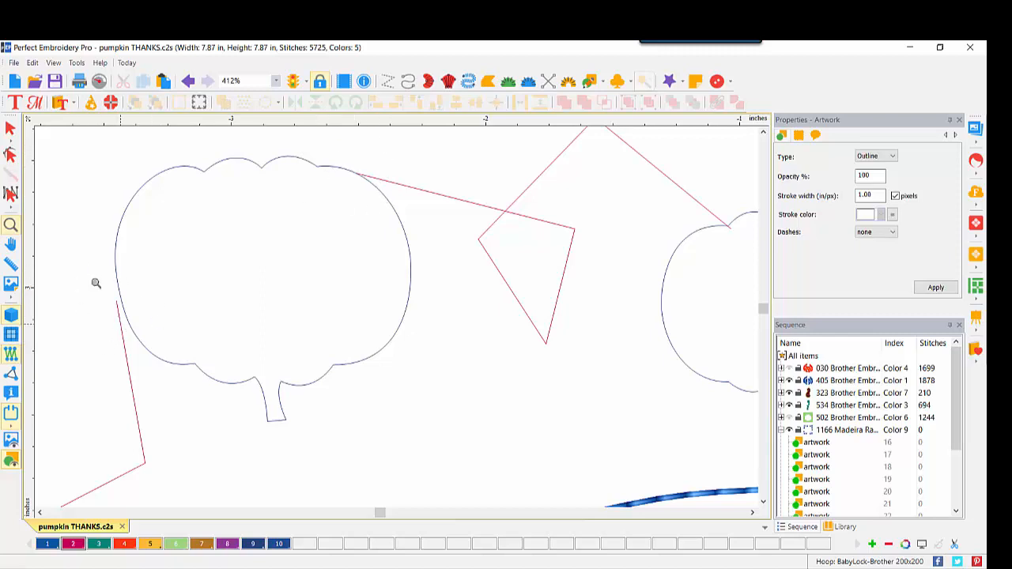
pyautogui.click(10, 156)
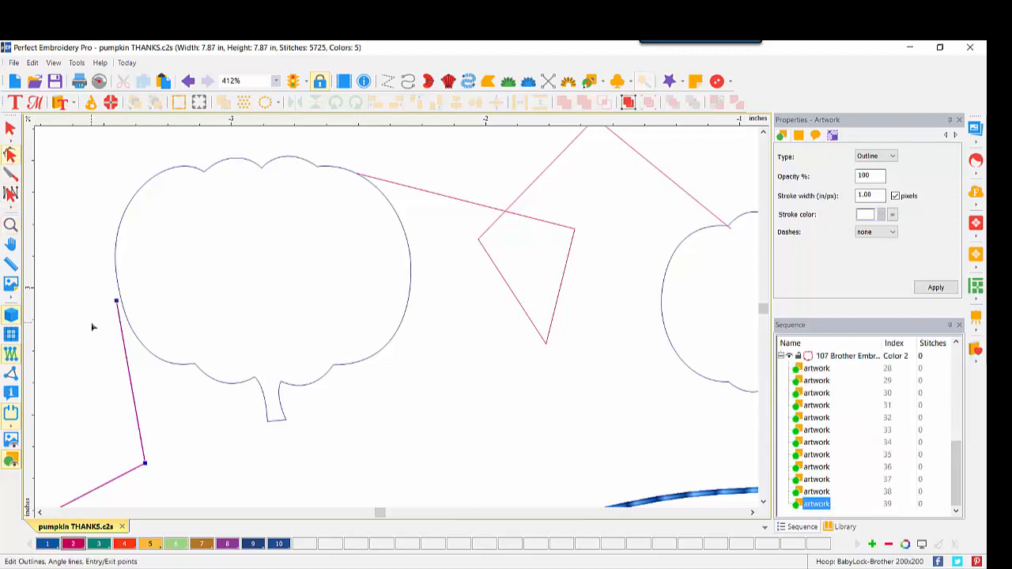
pyautogui.moveTo(116, 303); pyautogui.dragTo(116, 281)
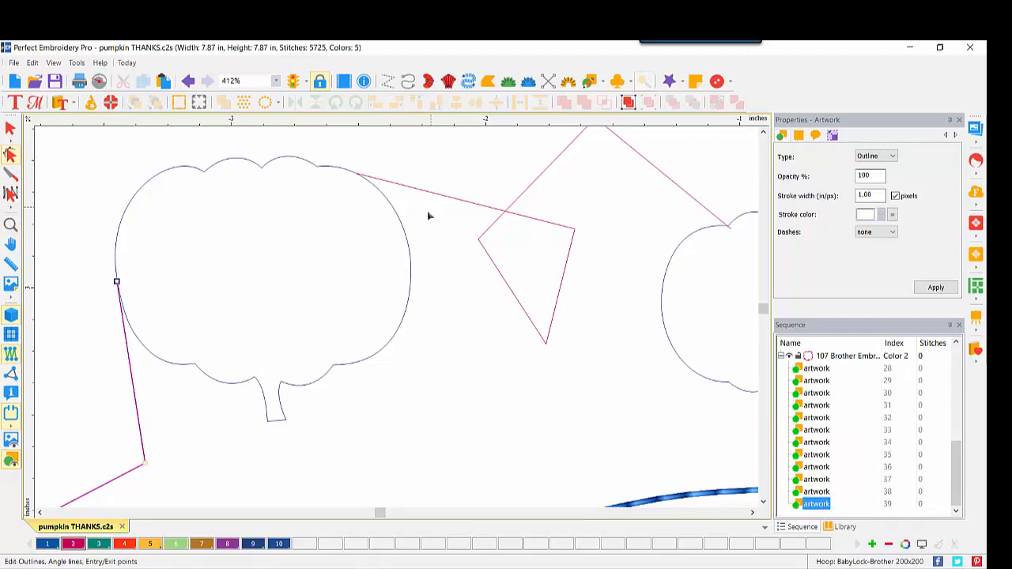
# Align the end points of both connecting lines with the outline of the upright pumpkin left of the GIVE stem
pyautogui.click(687, 198)
pyautogui.click(727, 228)
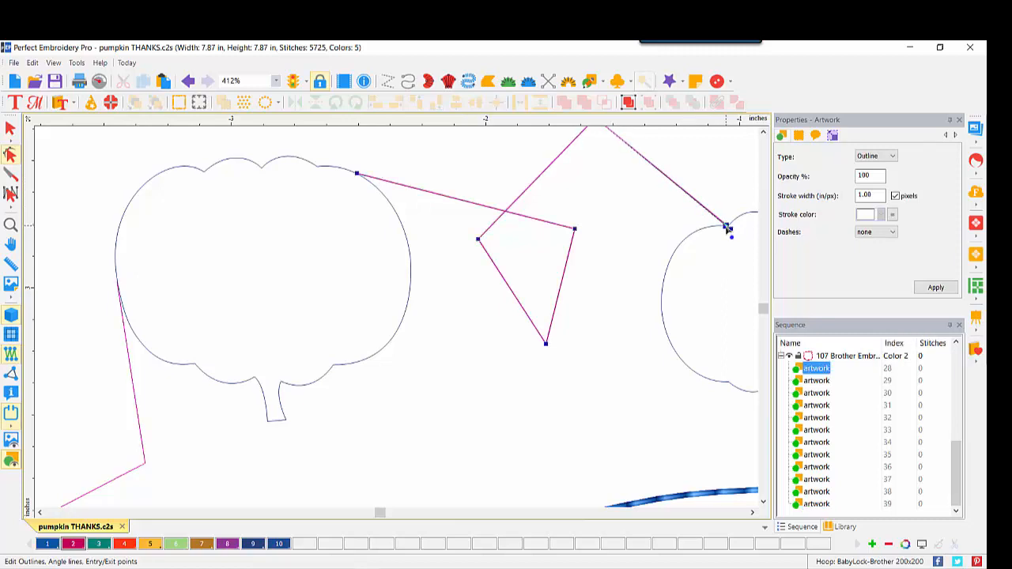
pyautogui.click(752, 512)
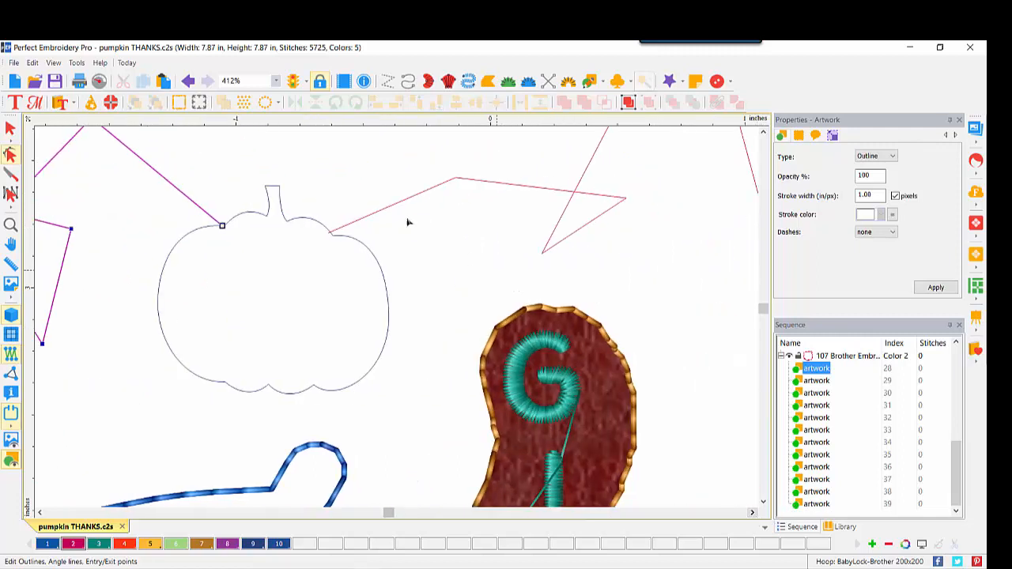
pyautogui.click(332, 237)
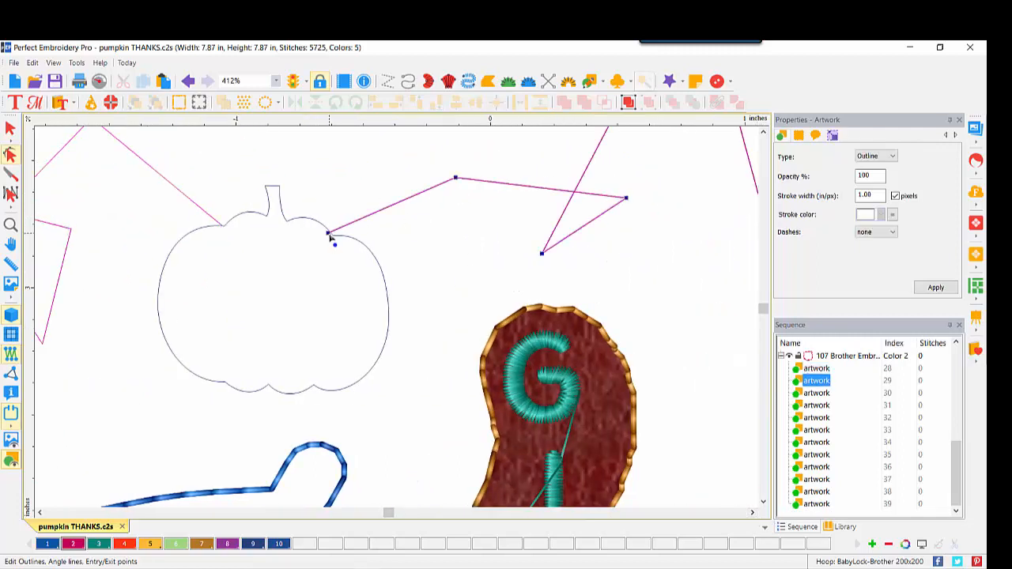
pyautogui.click(330, 235)
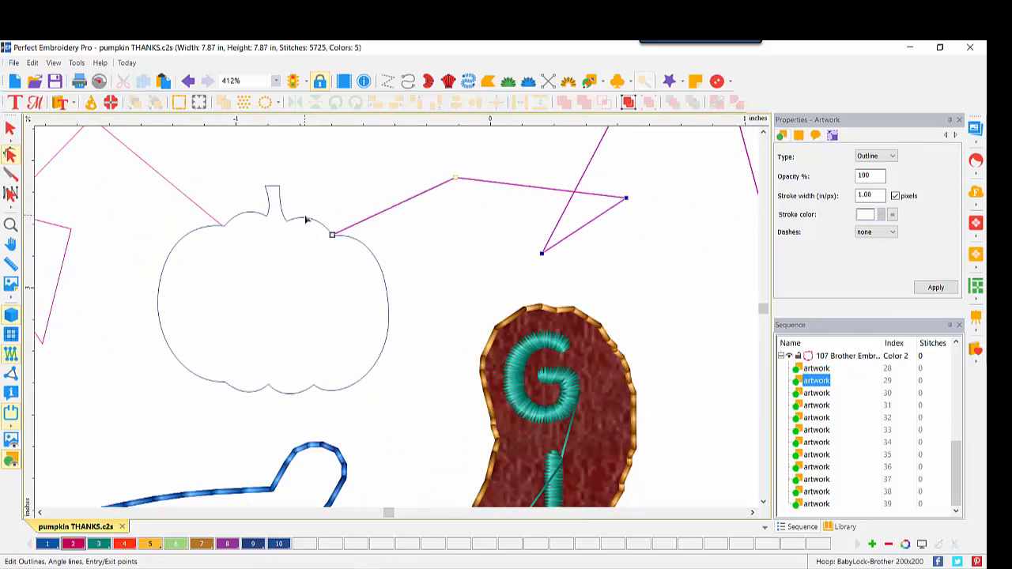
# Move the far end of the looping line above GIVE onto the left side of the pumpkin outline right of the stem
pyautogui.click(752, 512)
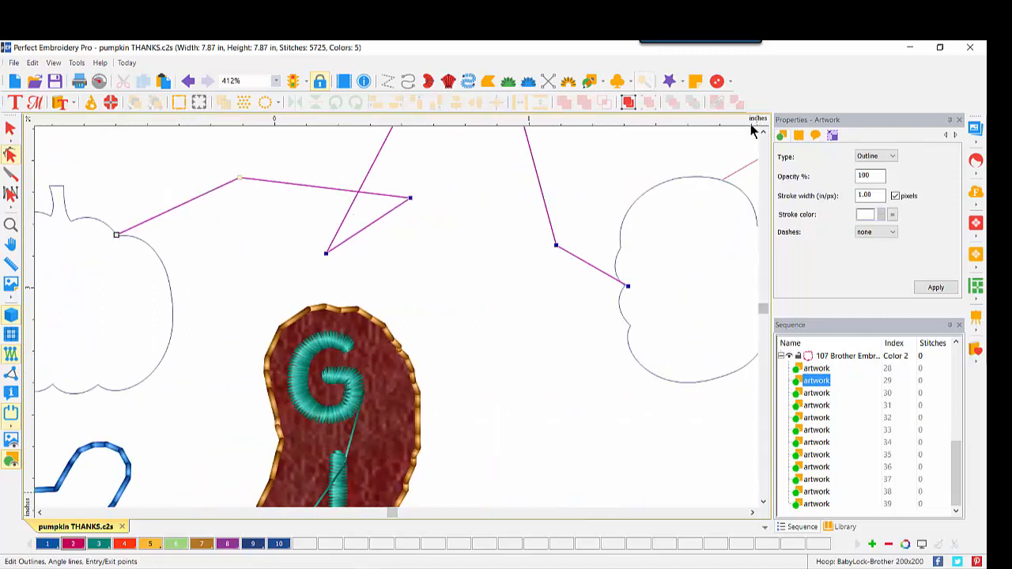
pyautogui.click(762, 132)
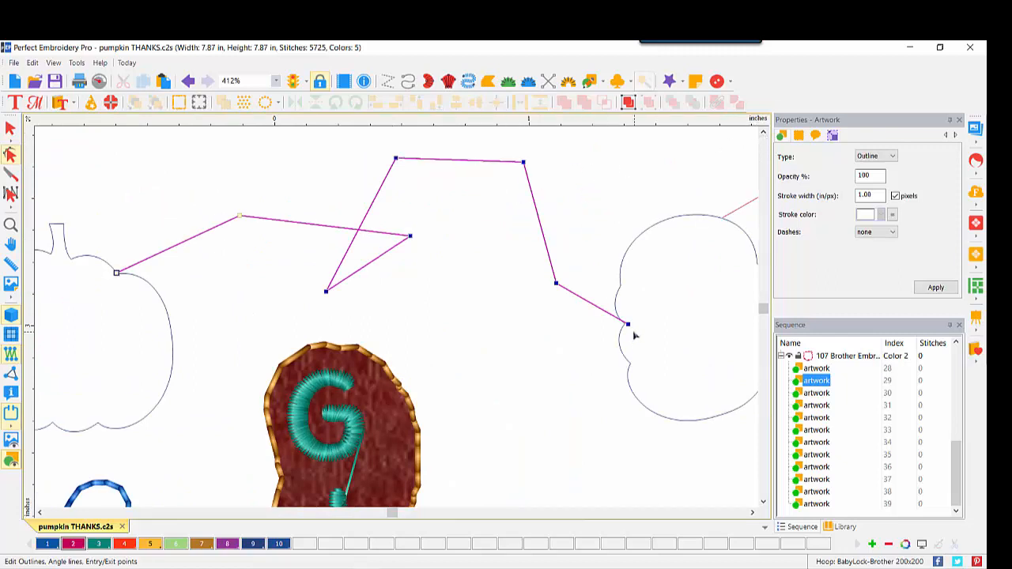
pyautogui.moveTo(626, 324); pyautogui.dragTo(619, 346)
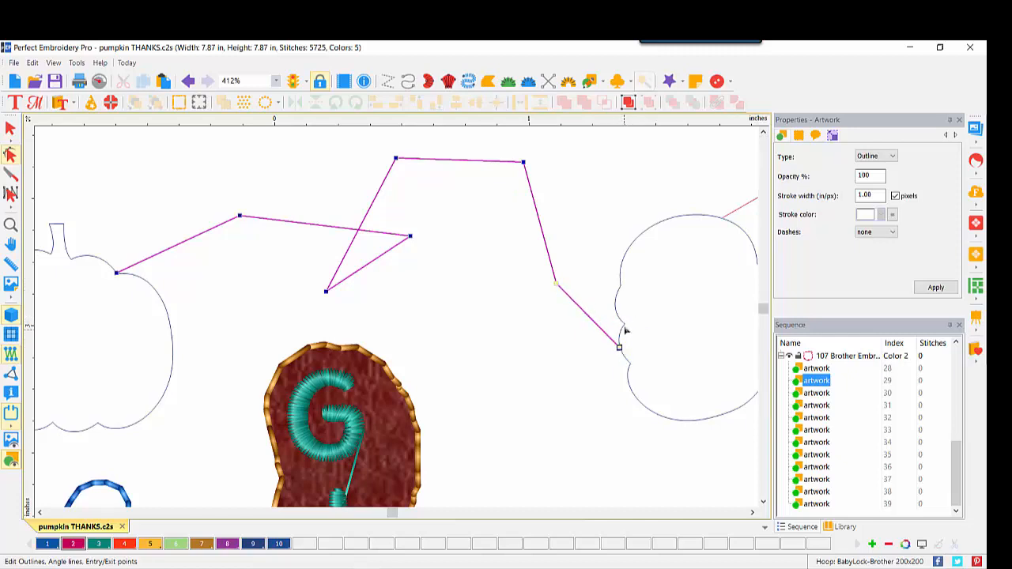
# Move both end points of the peaked line between the two upper-right pumpkins onto their outlines
pyautogui.click(751, 513)
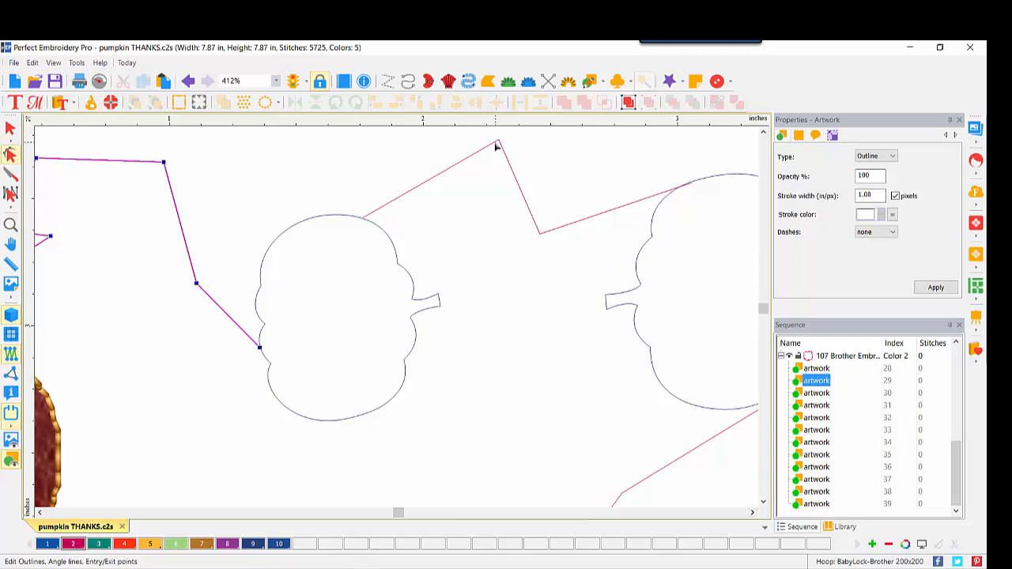
pyautogui.click(496, 146)
pyautogui.moveTo(361, 220); pyautogui.dragTo(354, 221)
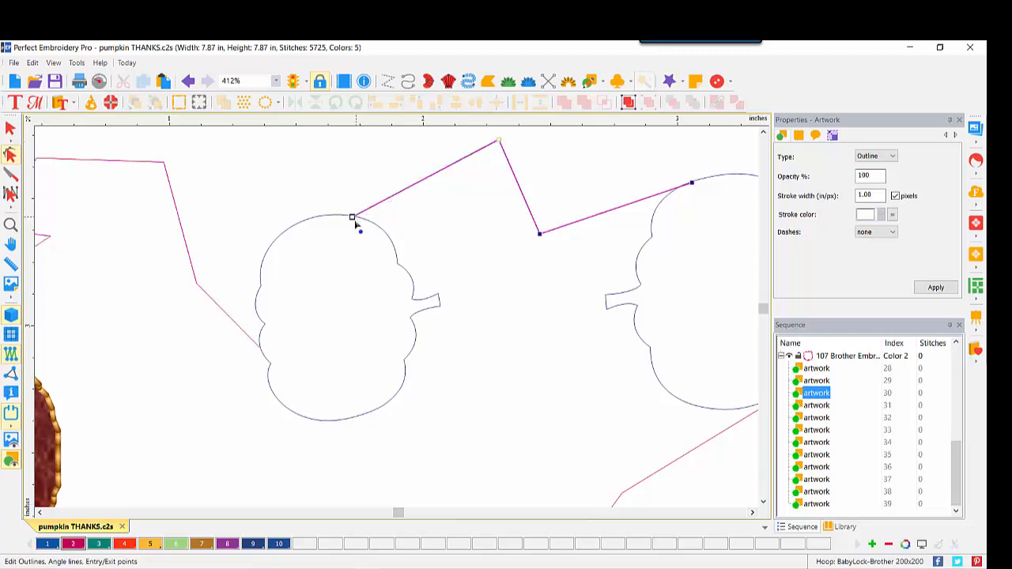
pyautogui.moveTo(692, 183); pyautogui.dragTo(698, 182)
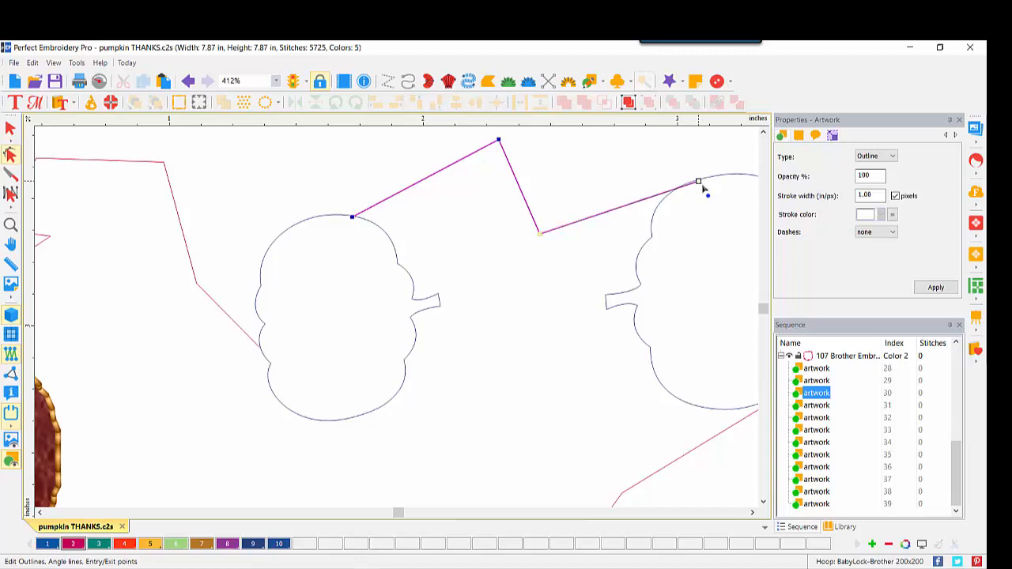
# Move the upper end point of the line leaving the upper-right corner pumpkin onto that pumpkin's lower outline
pyautogui.click(752, 512)
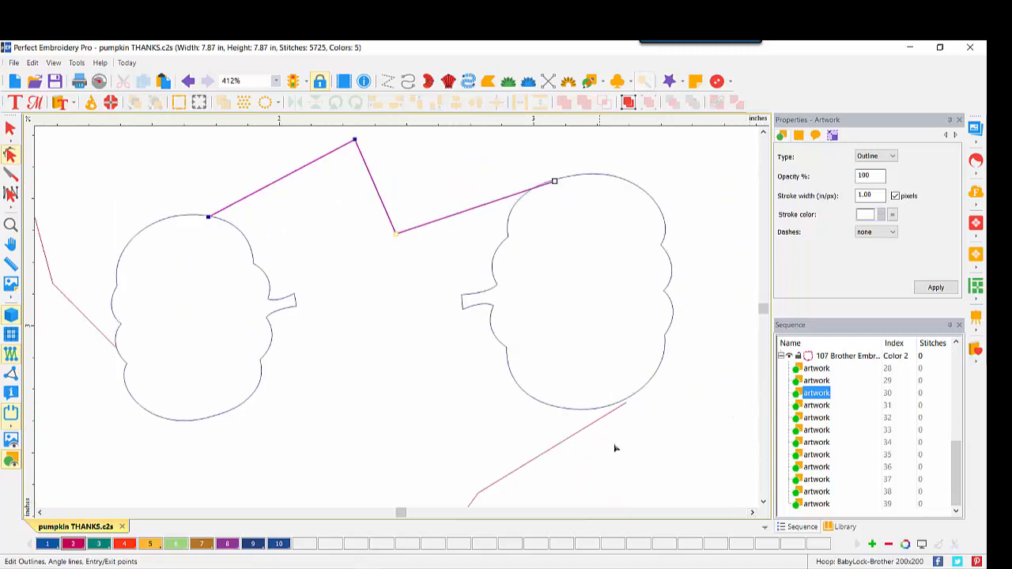
pyautogui.click(630, 404)
pyautogui.moveTo(630, 403); pyautogui.dragTo(635, 393)
# Move both end points of the zigzag line joining the two middle pumpkins on the right edge onto their outlines
pyautogui.click(762, 502)
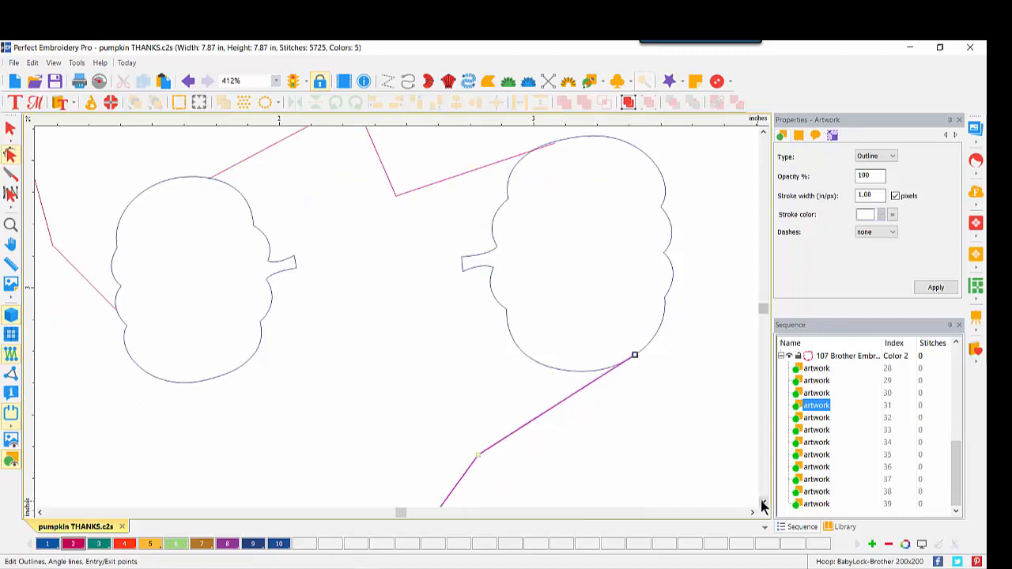
pyautogui.click(763, 504)
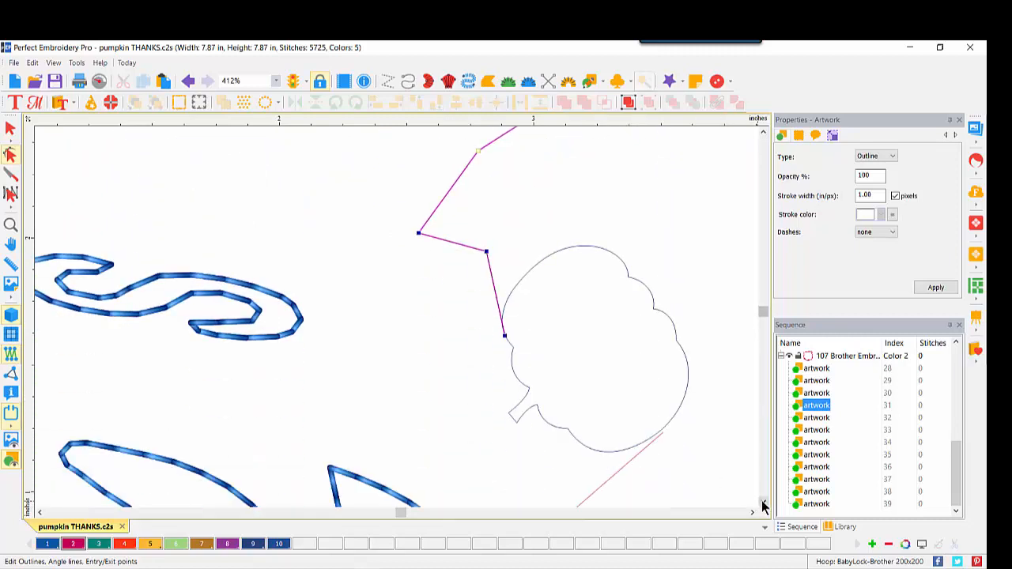
pyautogui.click(610, 441)
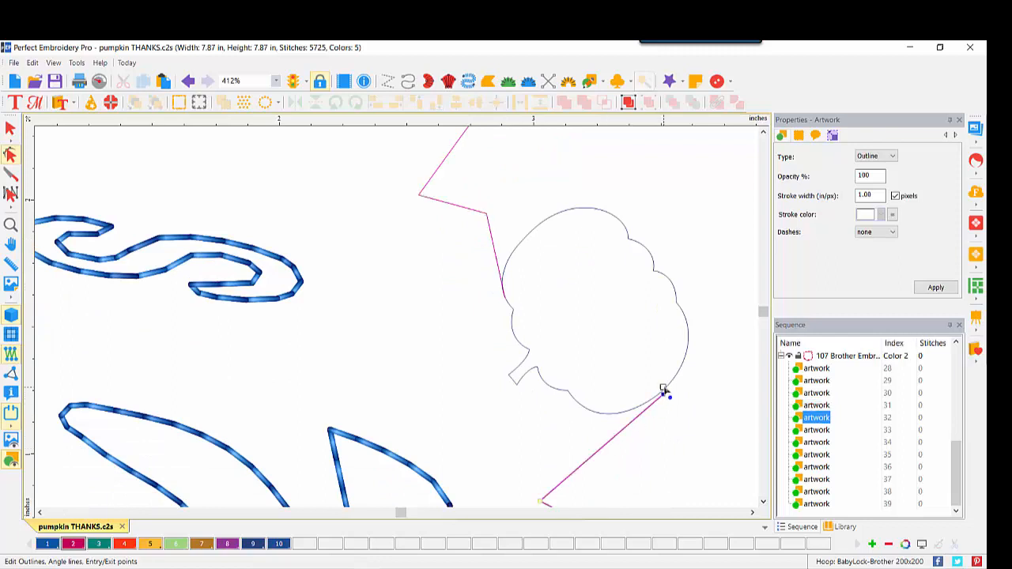
pyautogui.moveTo(663, 391); pyautogui.dragTo(671, 382)
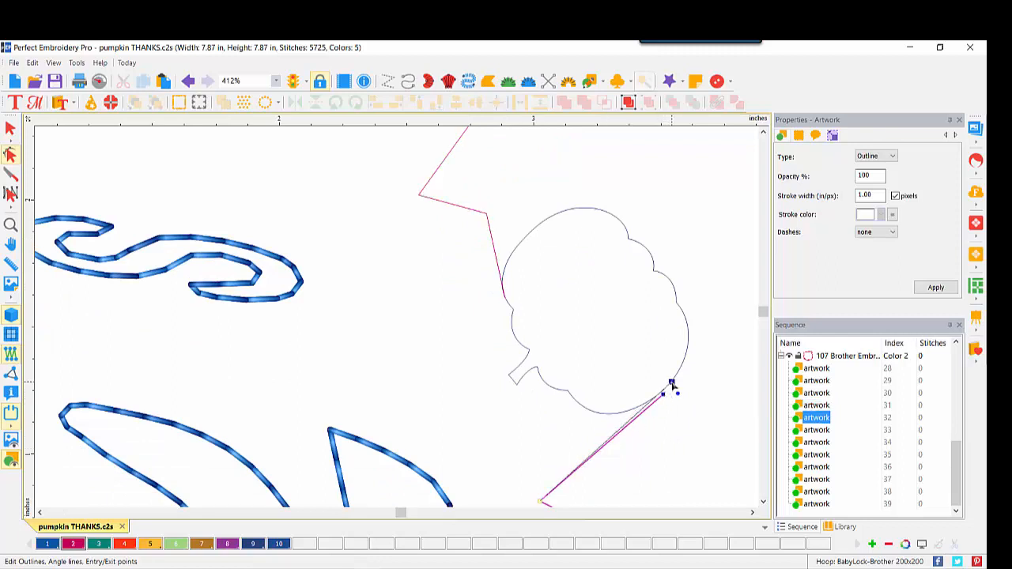
pyautogui.click(763, 505)
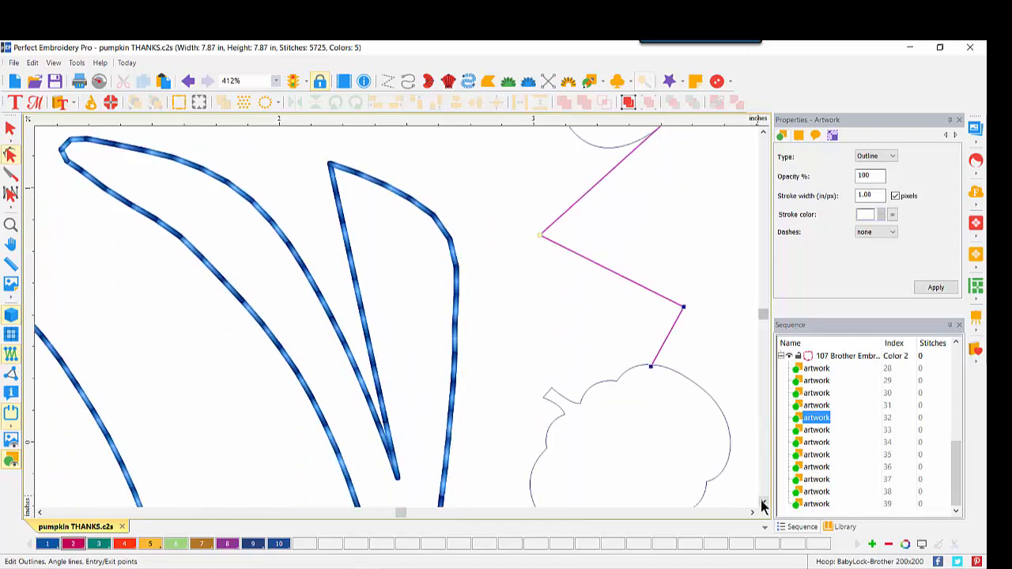
pyautogui.click(762, 505)
pyautogui.click(763, 505)
pyautogui.click(763, 505)
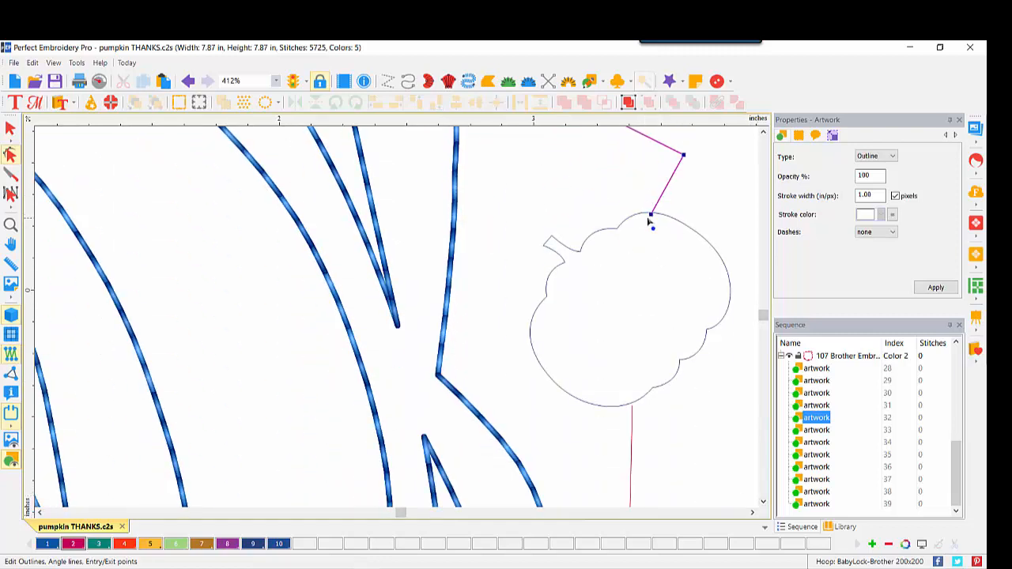
pyautogui.moveTo(649, 218); pyautogui.dragTo(632, 215)
# Move both ends of the looping line between the lower right-edge pumpkin and the lower-right corner pumpkin onto their outlines
pyautogui.click(763, 504)
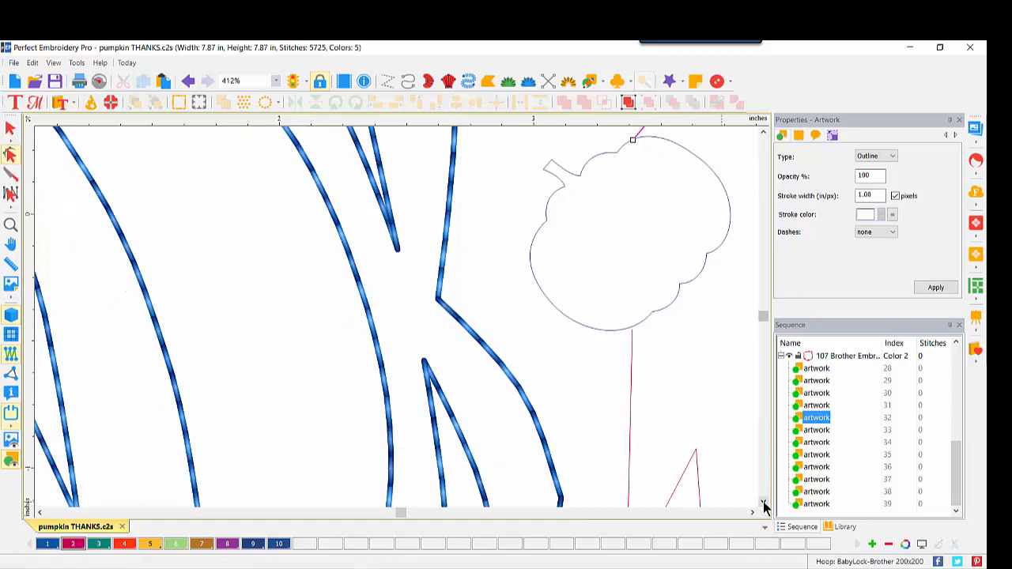
pyautogui.click(632, 353)
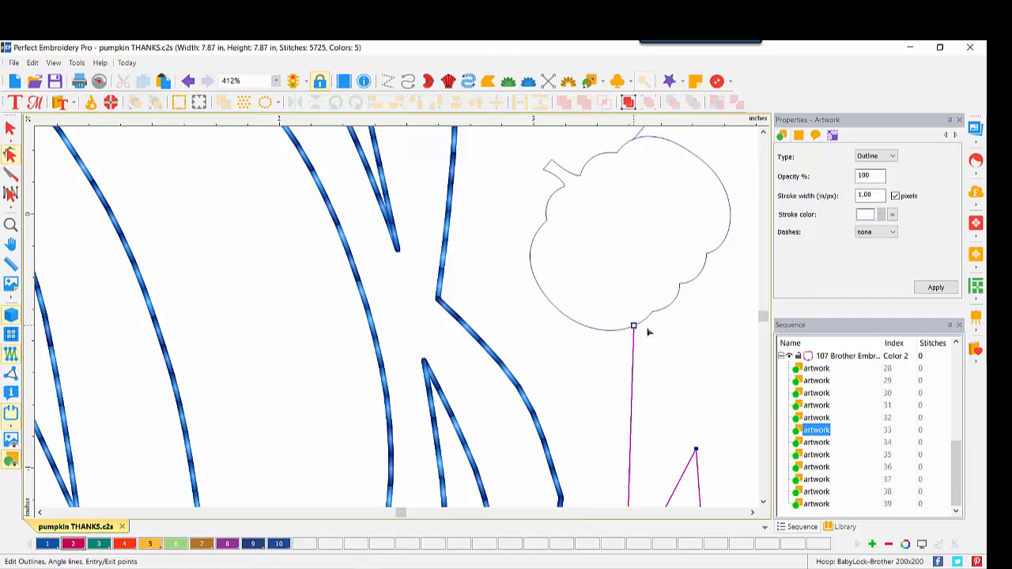
pyautogui.click(764, 501)
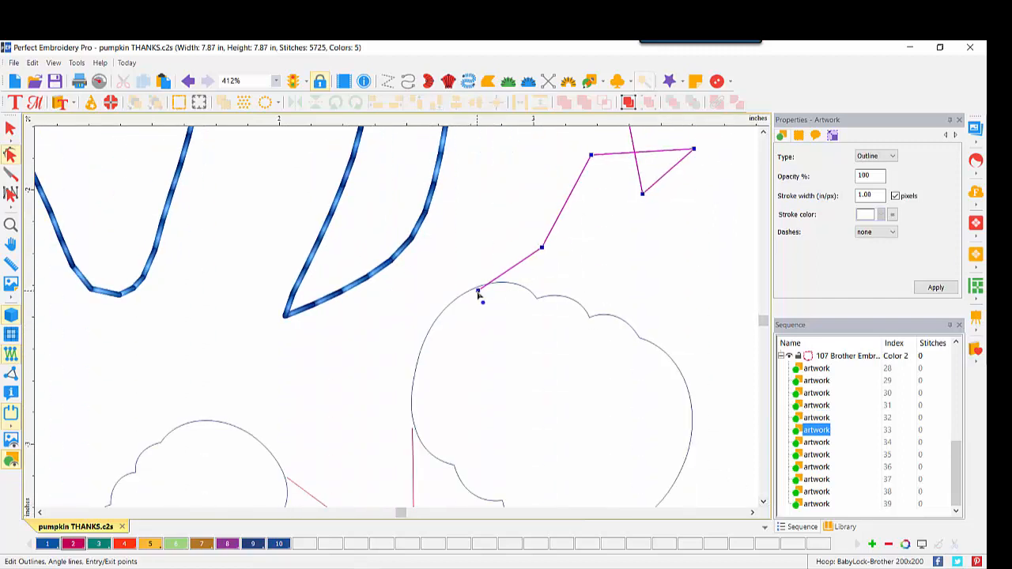
pyautogui.moveTo(478, 291); pyautogui.dragTo(464, 294)
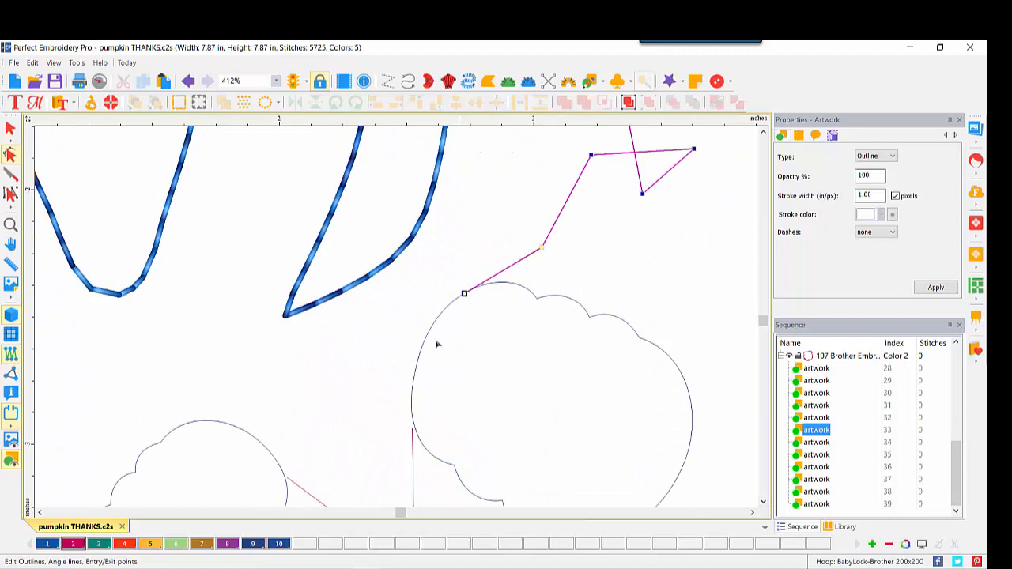
# Move both end points of the V-shaped line between the lower-right corner pumpkin and its neighbour onto their outlines
pyautogui.click(411, 441)
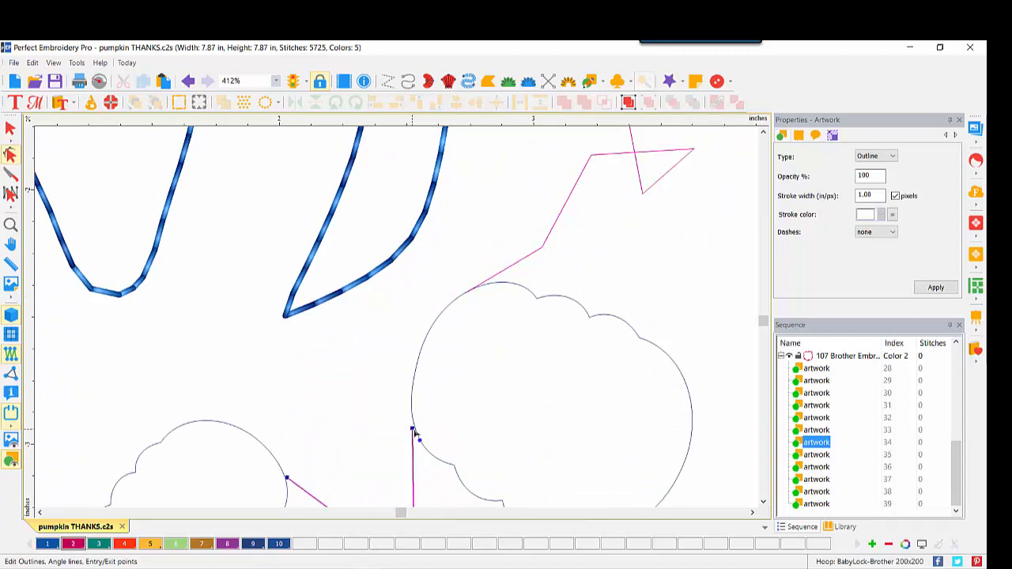
pyautogui.moveTo(412, 428); pyautogui.dragTo(411, 407)
pyautogui.moveTo(287, 480); pyautogui.dragTo(283, 477)
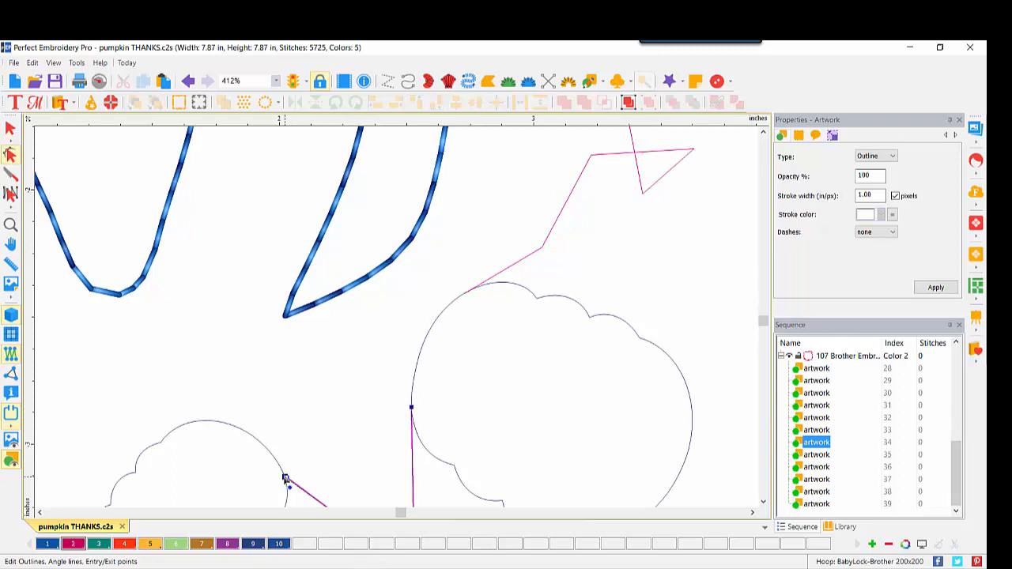
pyautogui.click(763, 501)
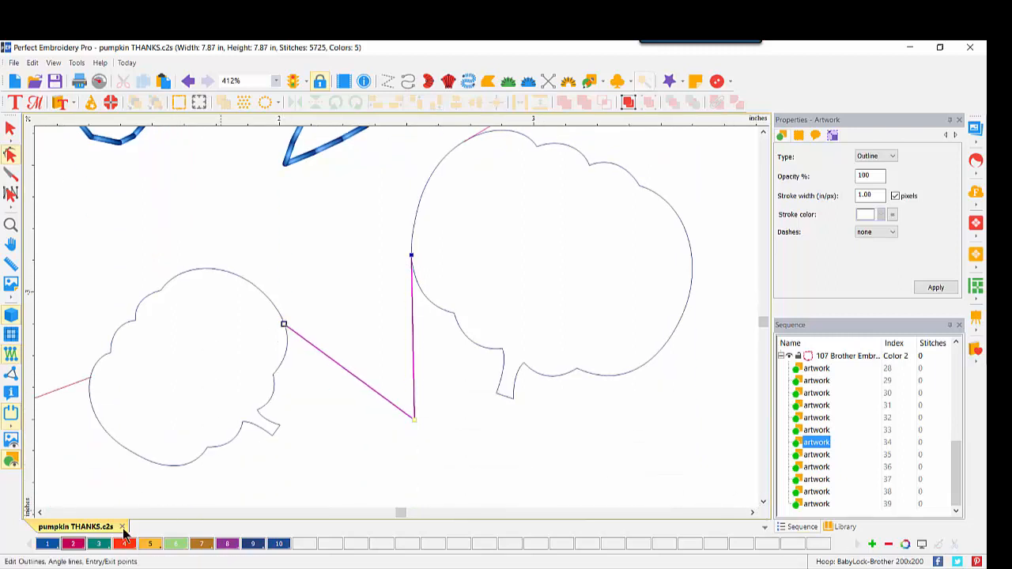
# Move the right end point of the looping line along the bottom edge onto the adjoining pumpkin's outline
pyautogui.click(38, 511)
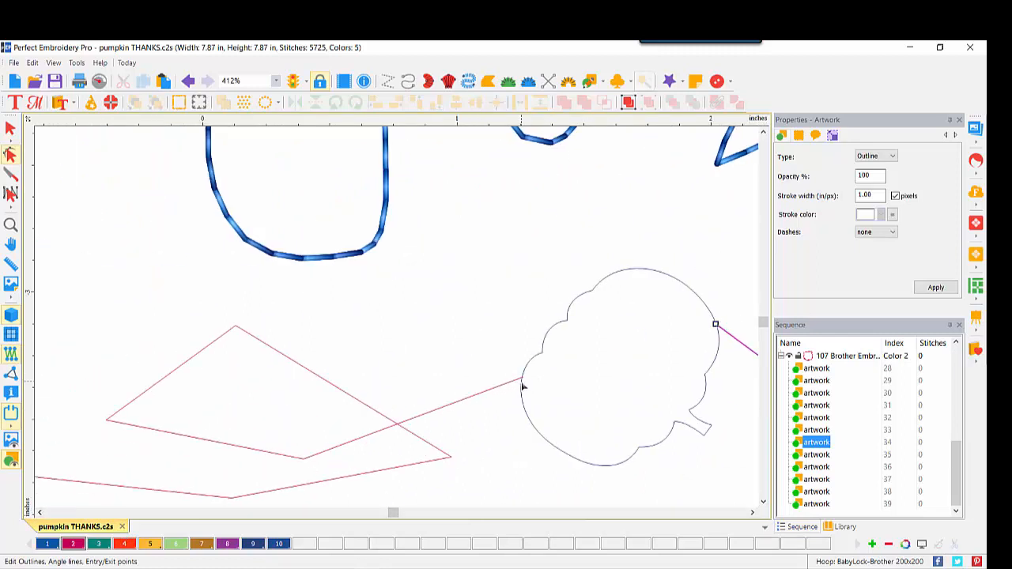
pyautogui.click(521, 381)
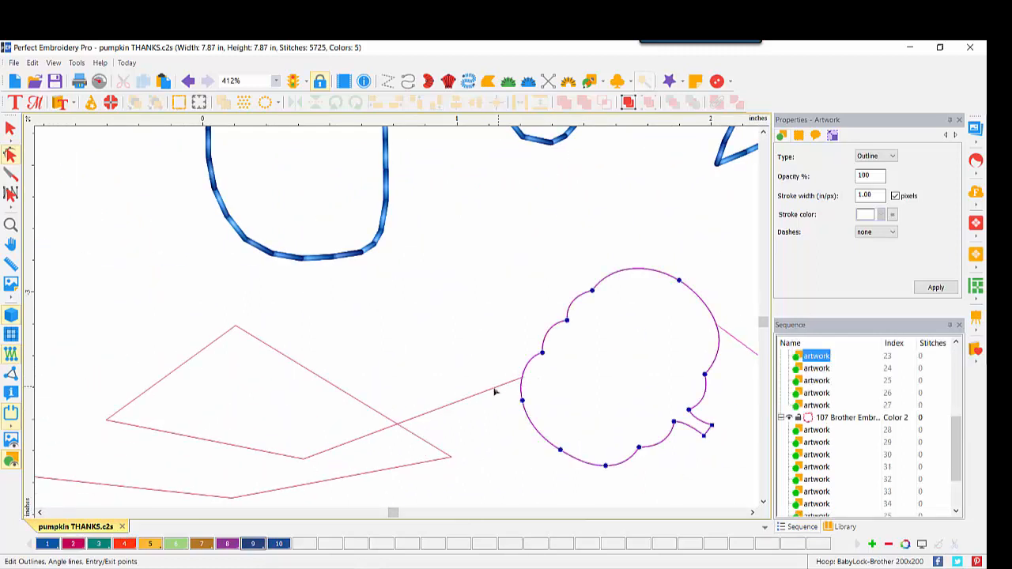
pyautogui.click(522, 380)
pyautogui.moveTo(523, 379); pyautogui.dragTo(541, 353)
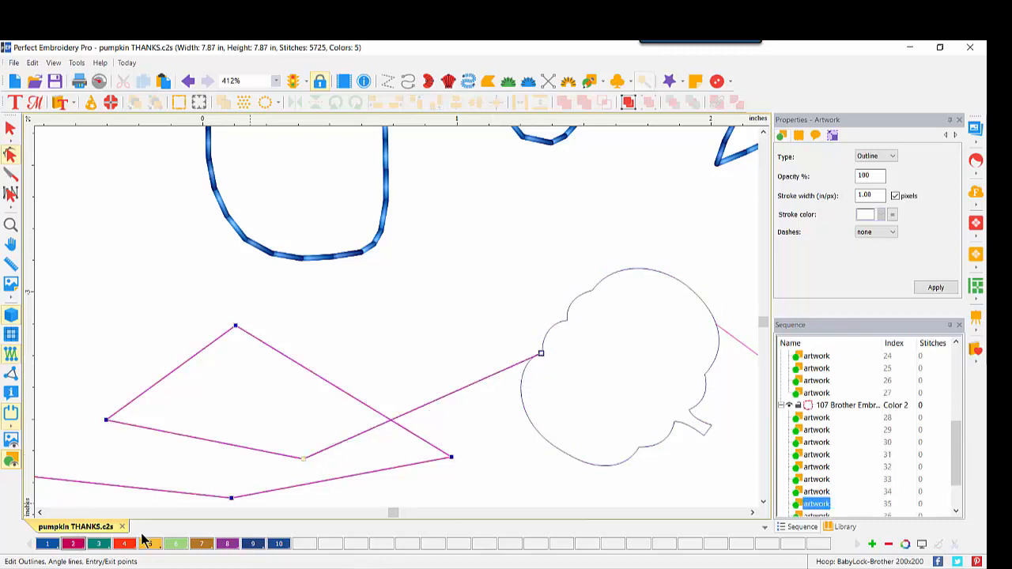
# Move both end points of the angular line joining the two lower-left pumpkins onto the right pumpkin's outline and the corner pumpkin's stem
pyautogui.click(38, 513)
pyautogui.click(40, 512)
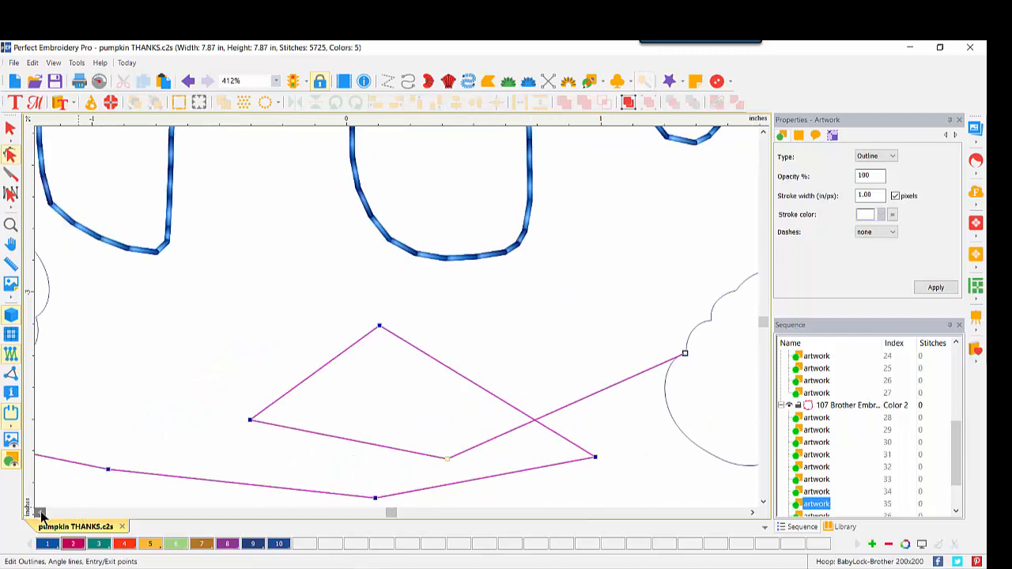
pyautogui.click(40, 512)
pyautogui.click(40, 511)
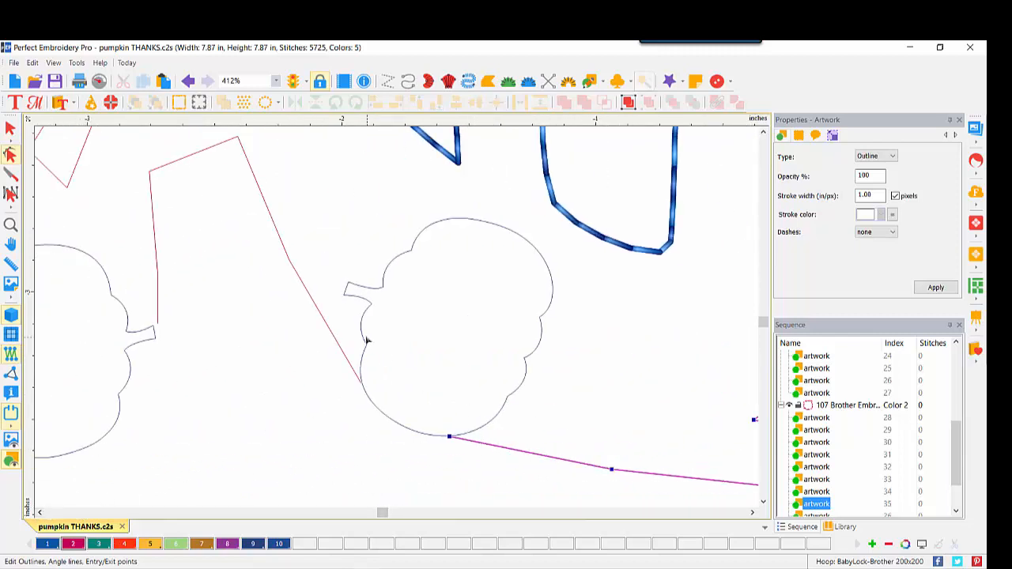
pyautogui.click(360, 381)
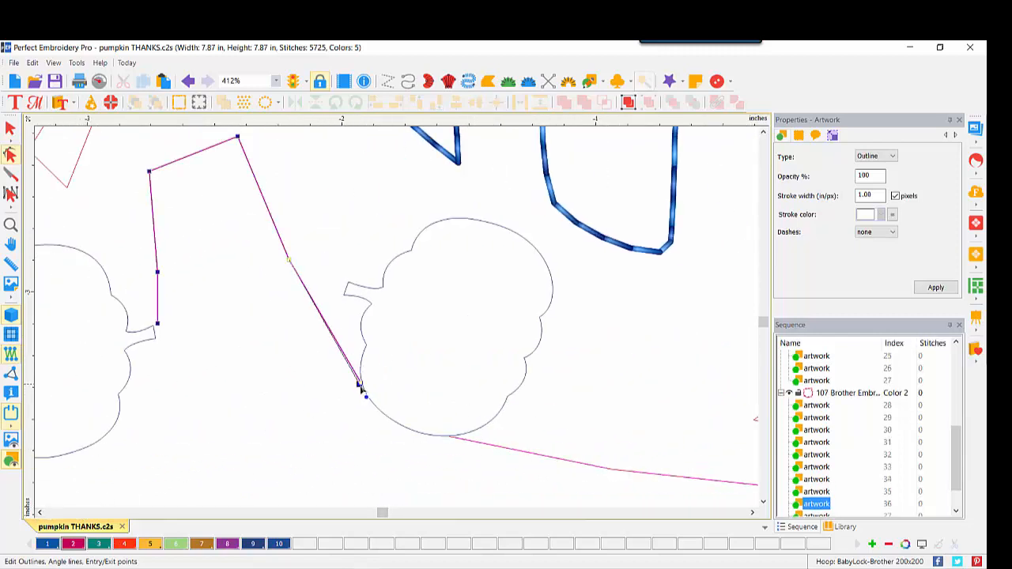
pyautogui.moveTo(366, 395); pyautogui.dragTo(371, 399)
pyautogui.moveTo(157, 324); pyautogui.dragTo(151, 328)
# Move the lower end point of the crossing line above the lower-left corner pumpkin onto that pumpkin's outline
pyautogui.click(40, 512)
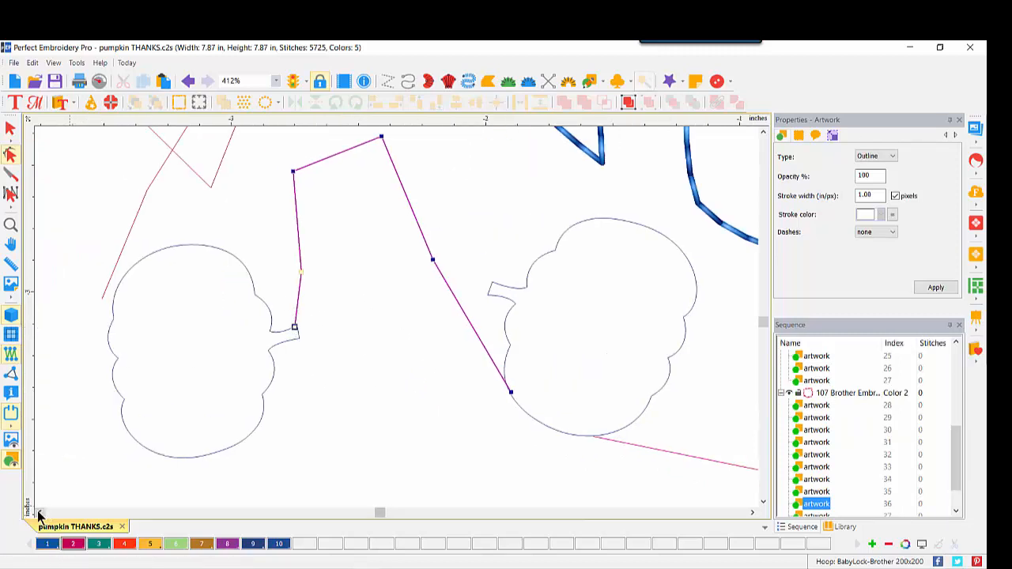
pyautogui.click(171, 307)
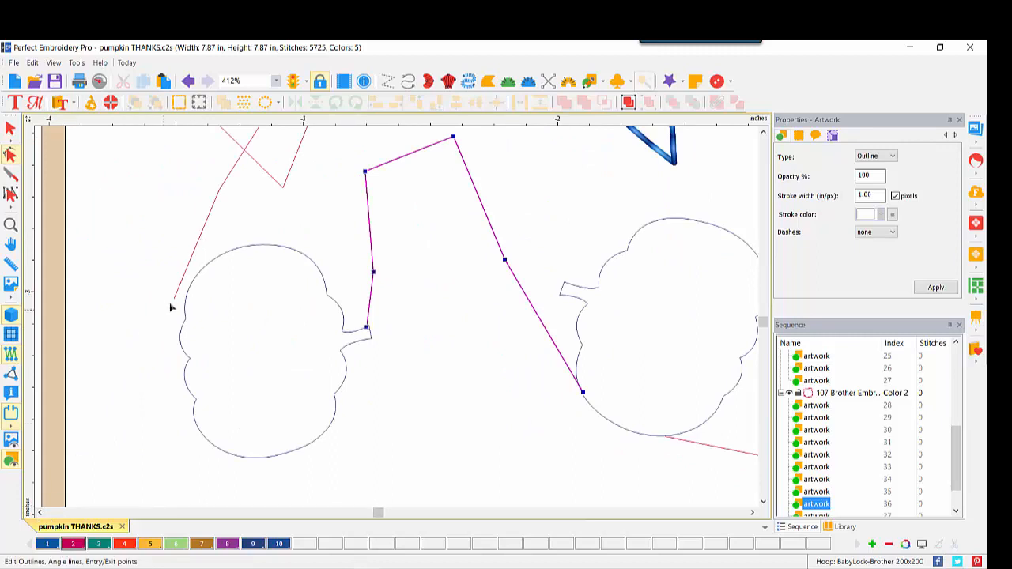
pyautogui.click(175, 298)
pyautogui.moveTo(174, 299); pyautogui.dragTo(199, 272)
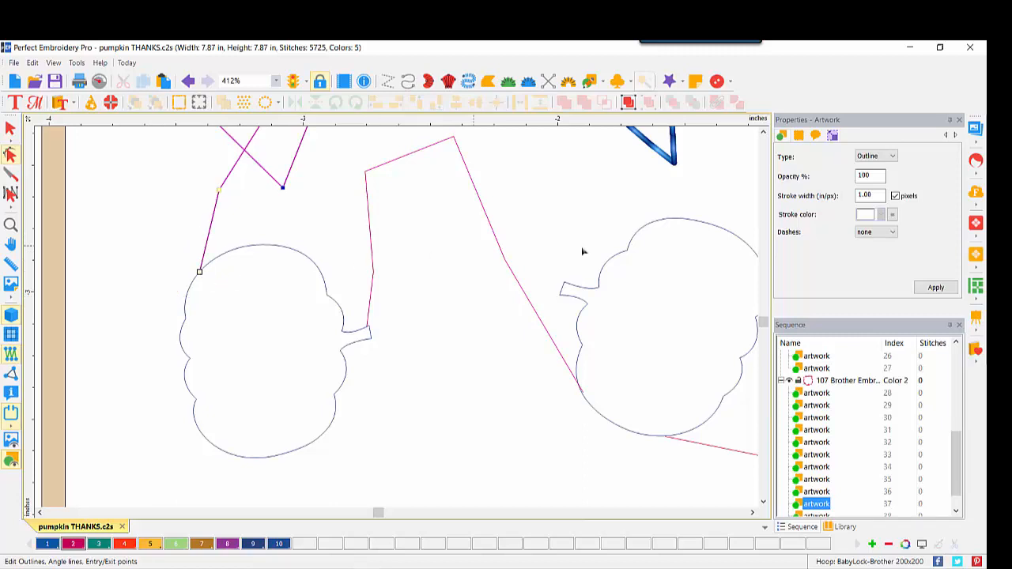
# Move both end points of the long line between the two left-edge pumpkins onto their outlines
pyautogui.click(762, 133)
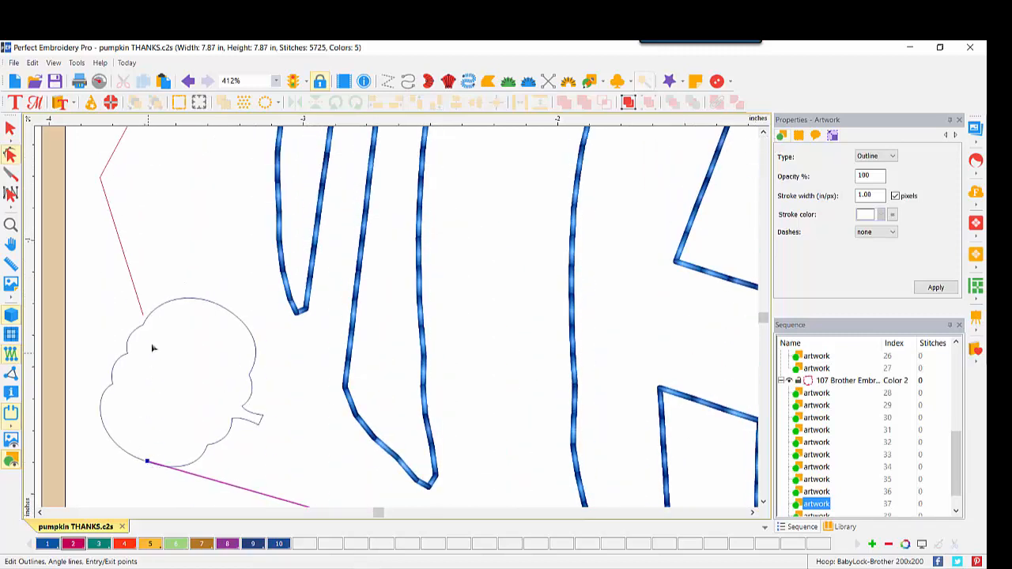
pyautogui.click(127, 269)
pyautogui.moveTo(142, 315); pyautogui.dragTo(143, 324)
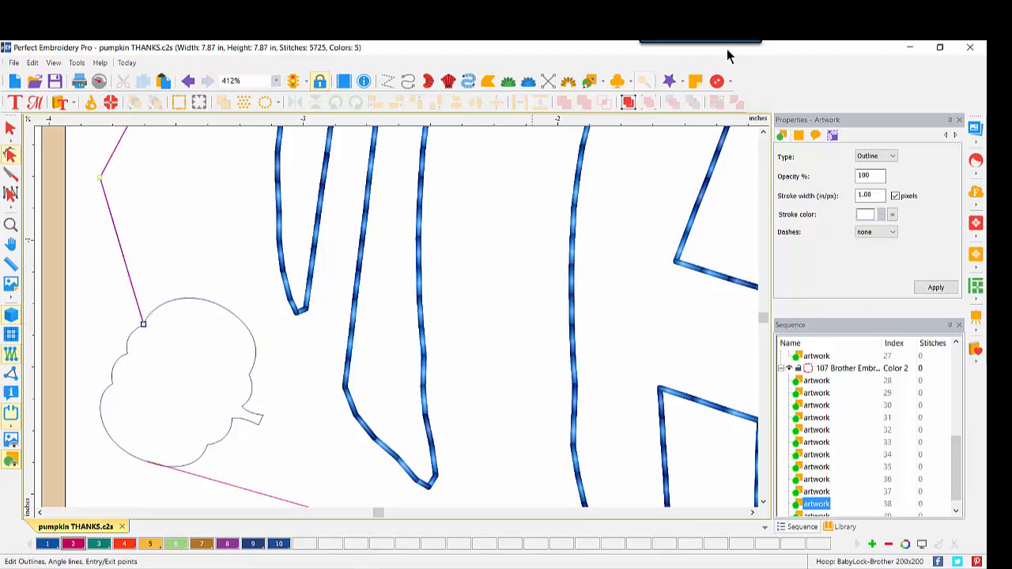
pyautogui.click(762, 134)
pyautogui.click(762, 134)
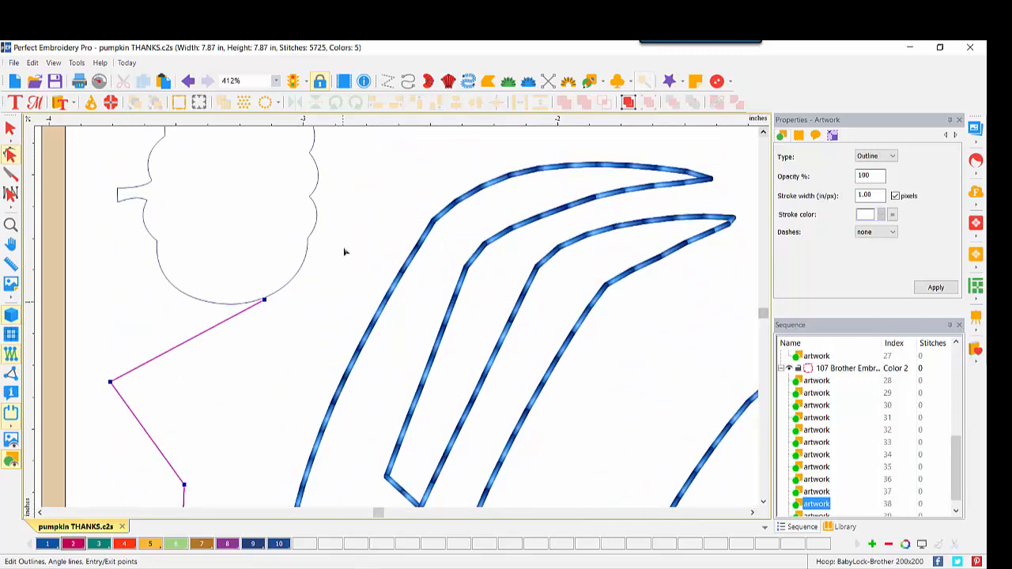
pyautogui.moveTo(264, 303); pyautogui.dragTo(262, 302)
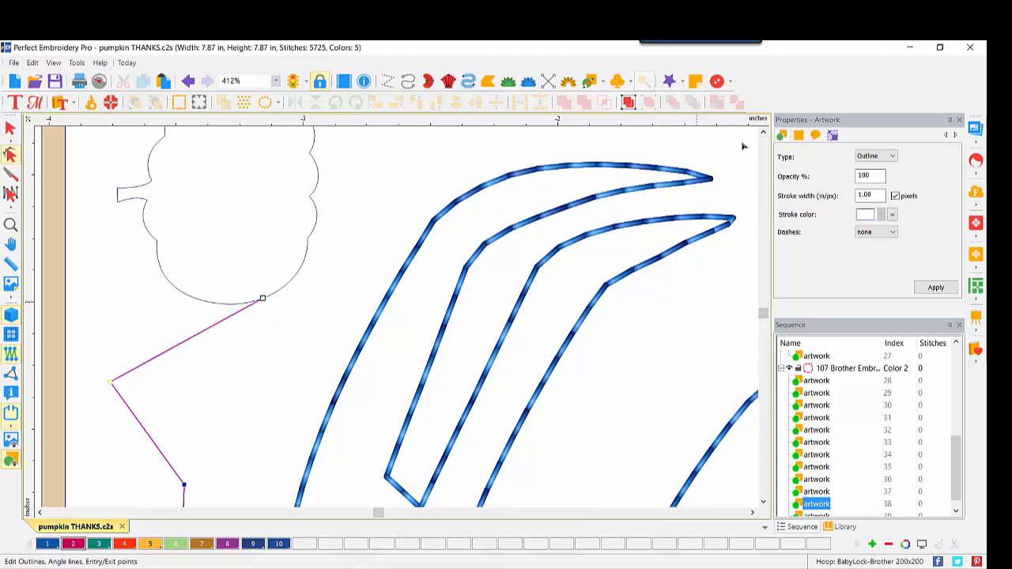
# Move the lower end point of the line leaving the upper-left corner pumpkin onto the outline of the pumpkin beneath it
pyautogui.click(761, 133)
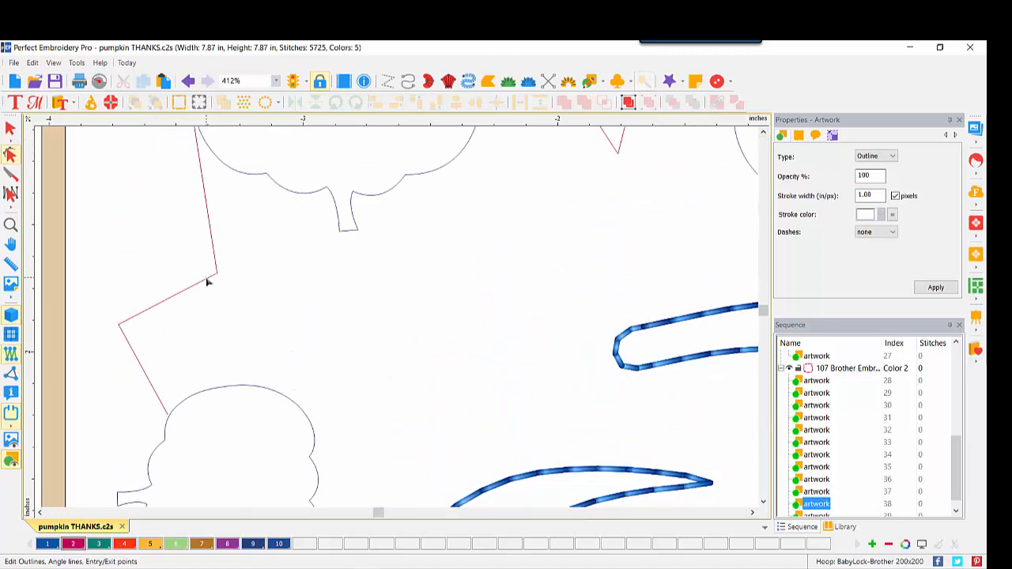
pyautogui.click(208, 280)
pyautogui.moveTo(167, 414); pyautogui.dragTo(170, 438)
pyautogui.click(761, 132)
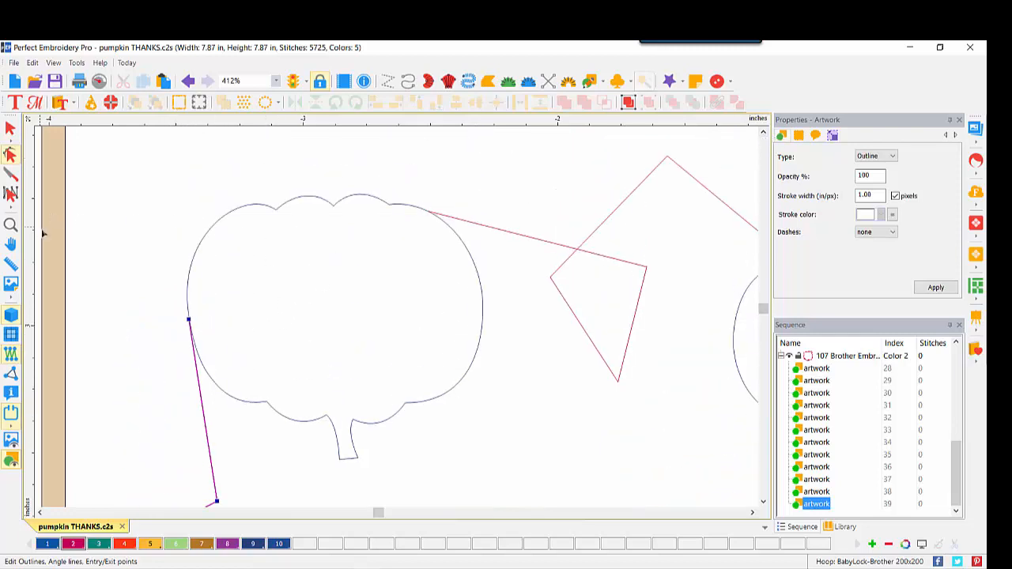
pyautogui.doubleClick(10, 226)
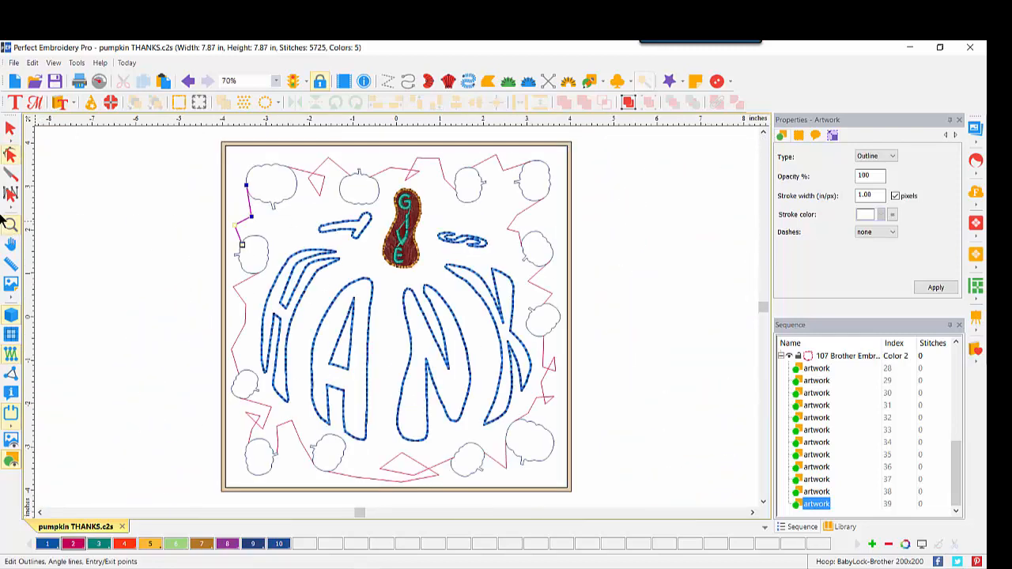
# Hide and redisplay the connecting lines to check them against the pumpkin outlines, and collapse their colour group
pyautogui.click(9, 132)
pyautogui.click(686, 187)
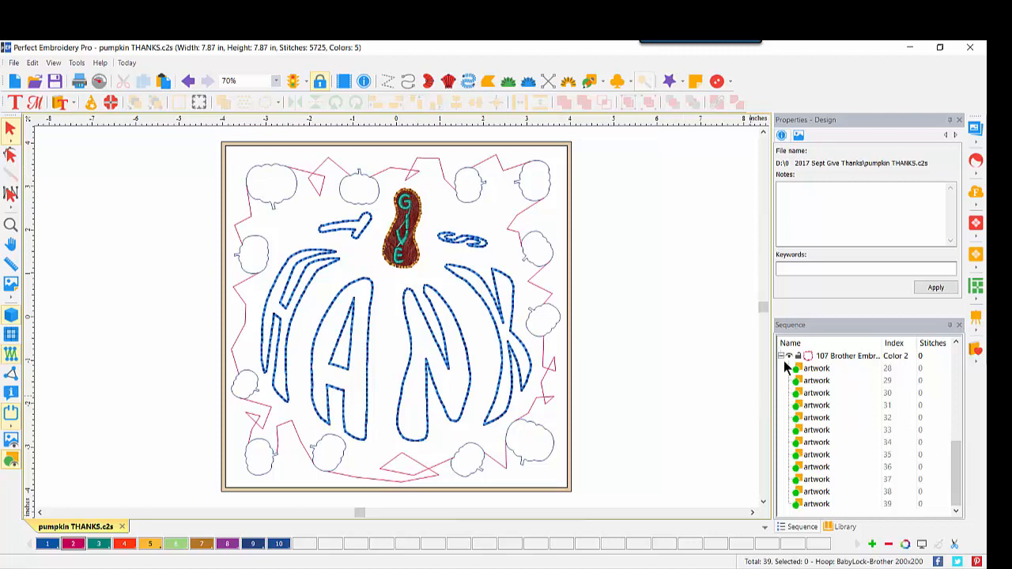
pyautogui.click(830, 356)
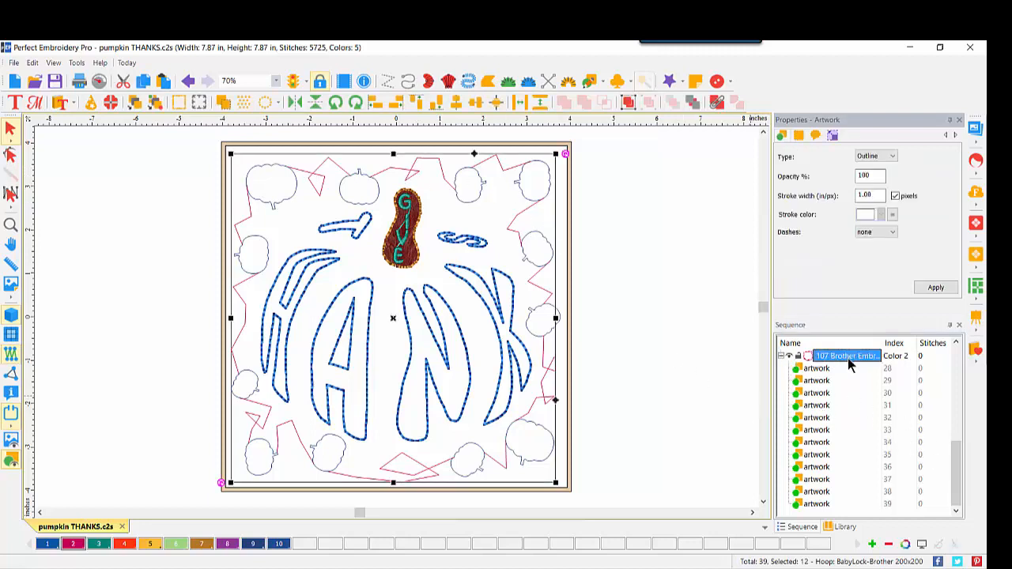
pyautogui.click(787, 356)
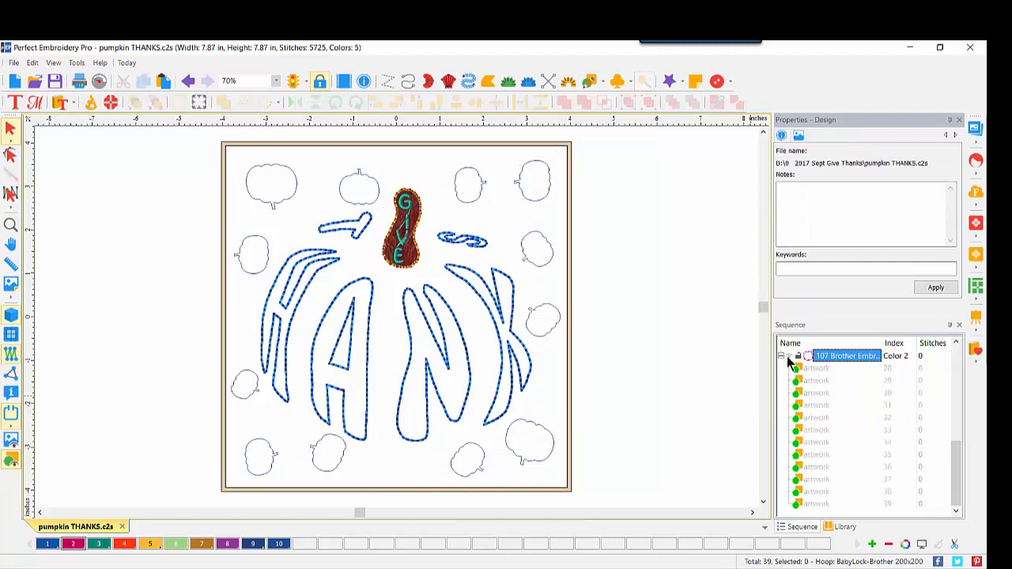
pyautogui.click(787, 356)
pyautogui.click(781, 356)
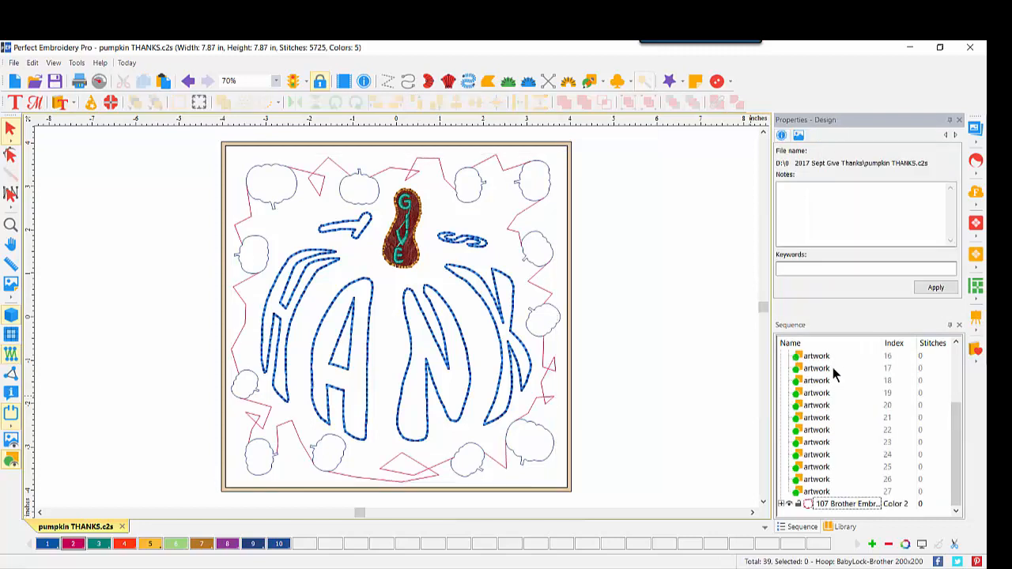
# Combine all connecting lines and pumpkin outlines into one artwork object and assign it color 2
pyautogui.click(851, 504)
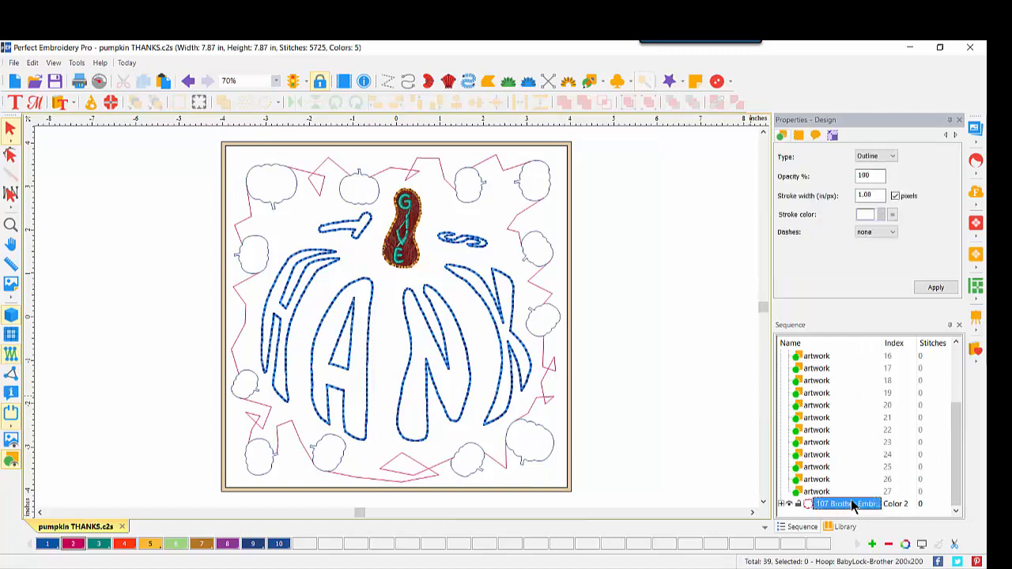
pyautogui.moveTo(956, 427); pyautogui.dragTo(954, 390)
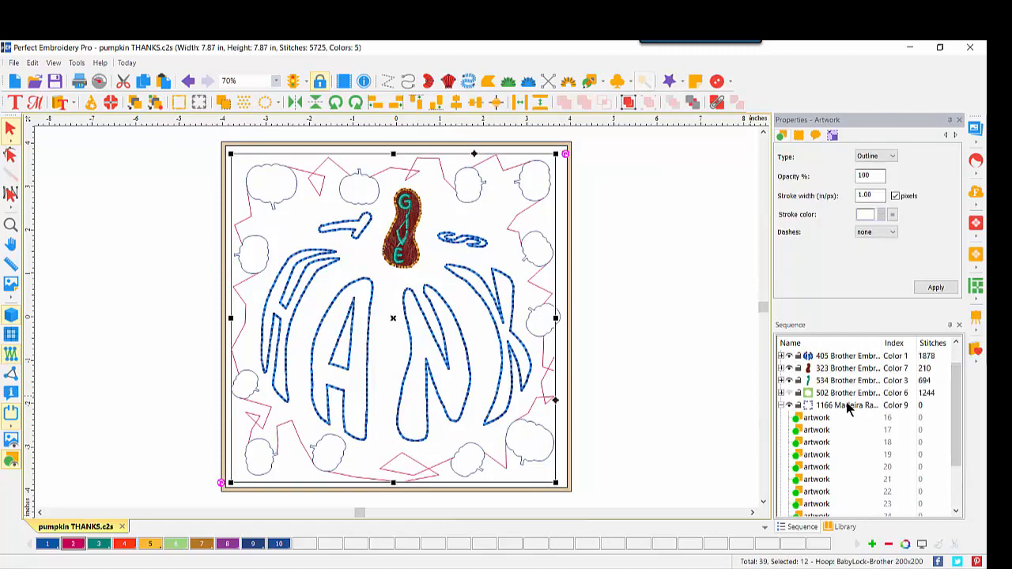
pyautogui.click(847, 406)
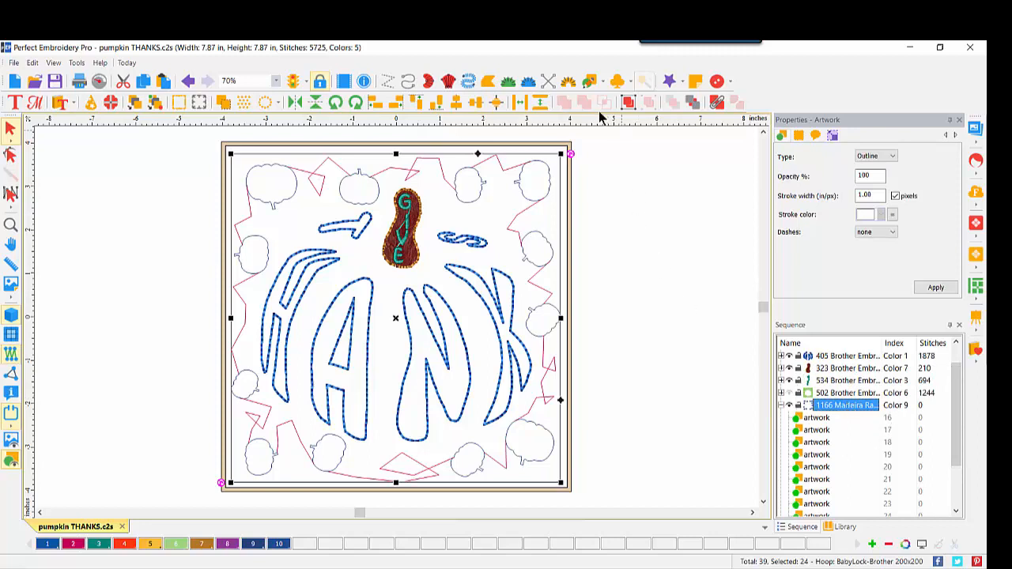
pyautogui.click(718, 103)
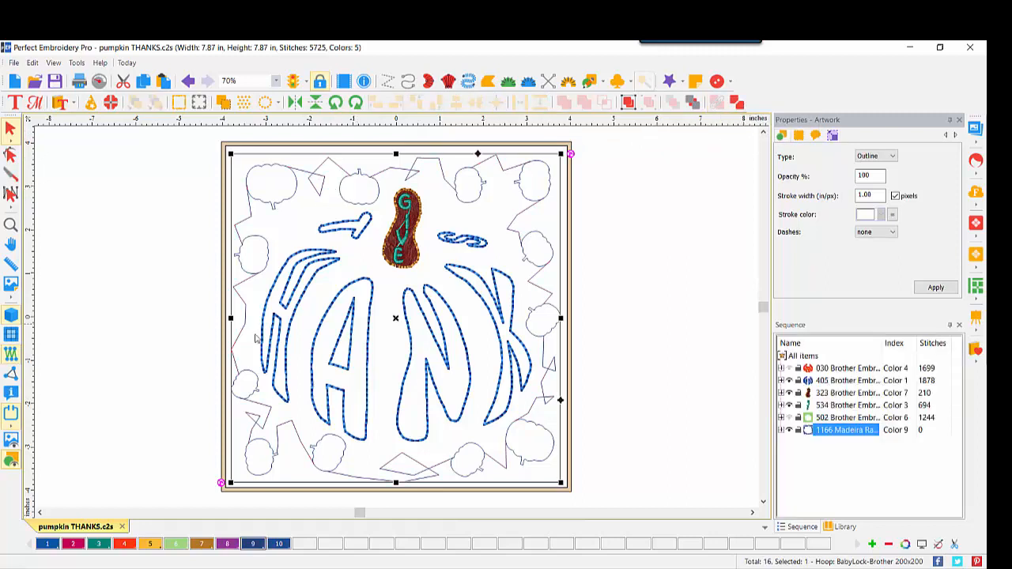
pyautogui.click(73, 545)
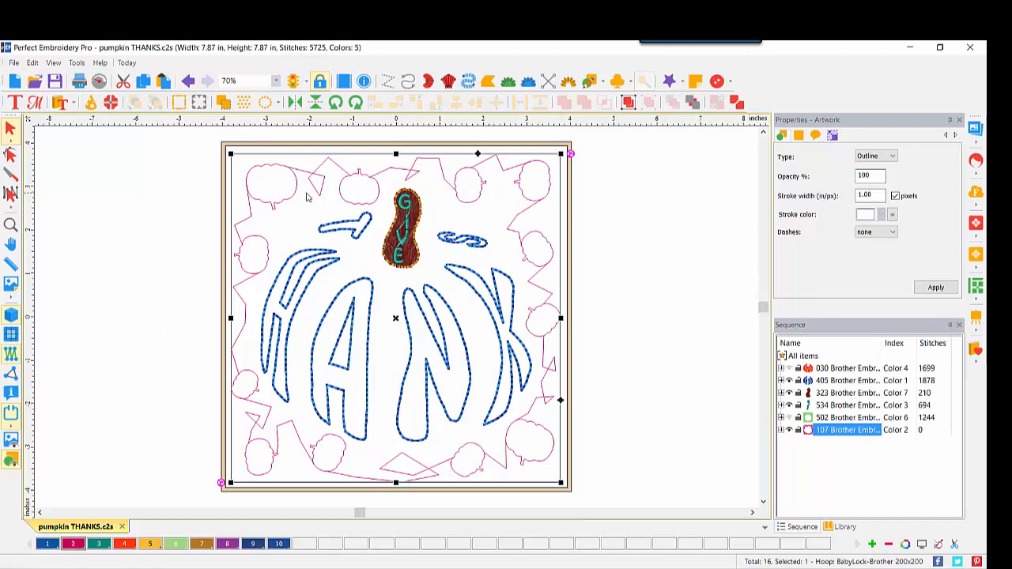
# Convert the four points of the line between the upper-left corner pumpkin and its neighbour to Smooth
pyautogui.click(9, 155)
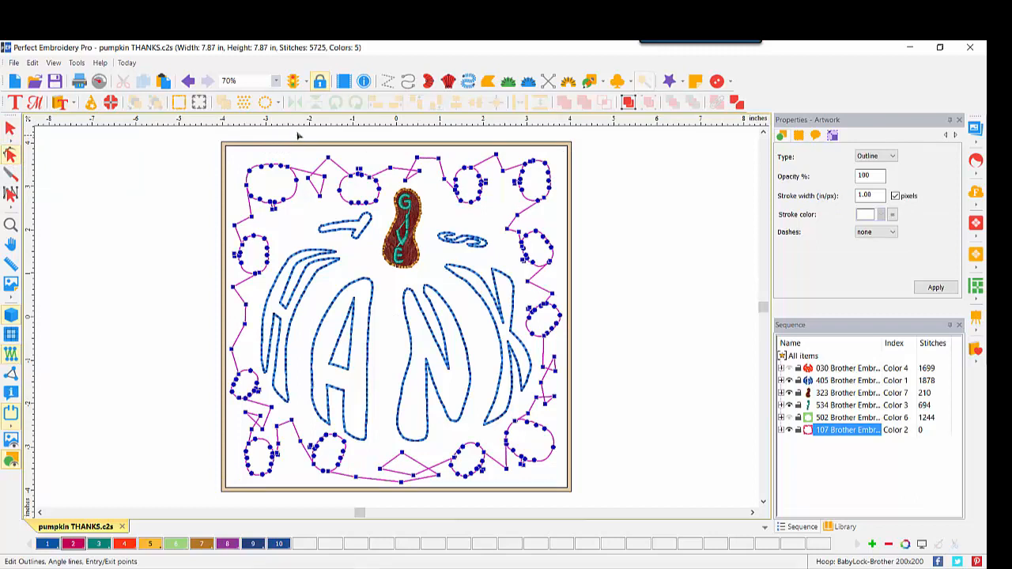
pyautogui.moveTo(297, 134); pyautogui.dragTo(332, 210)
pyautogui.rightClick(320, 198)
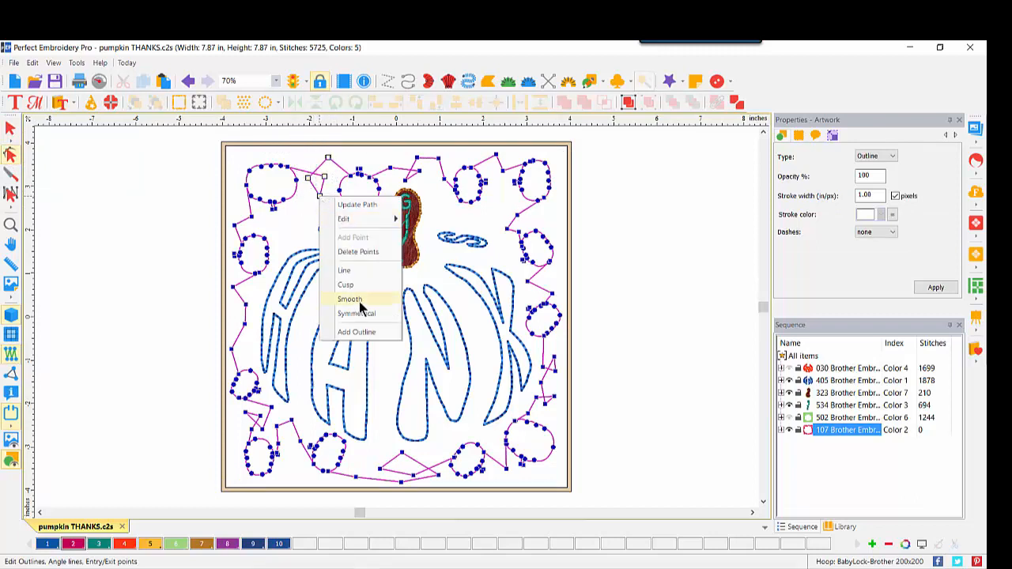
pyautogui.click(351, 299)
# Convert the six points of the zigzag line above the GIVE stem, between the two middle top pumpkins, to Smooth
pyautogui.click(10, 225)
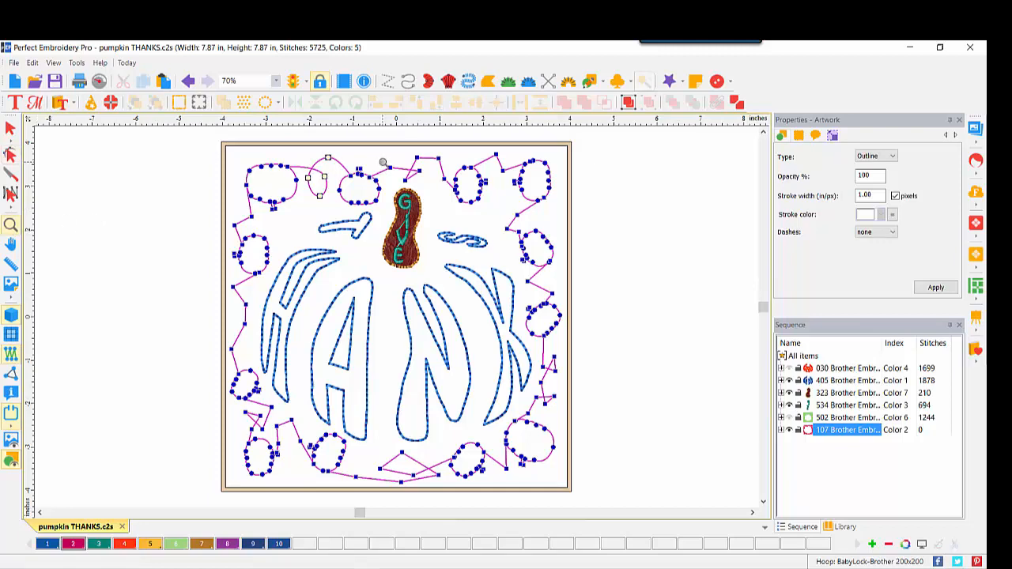
pyautogui.click(379, 152)
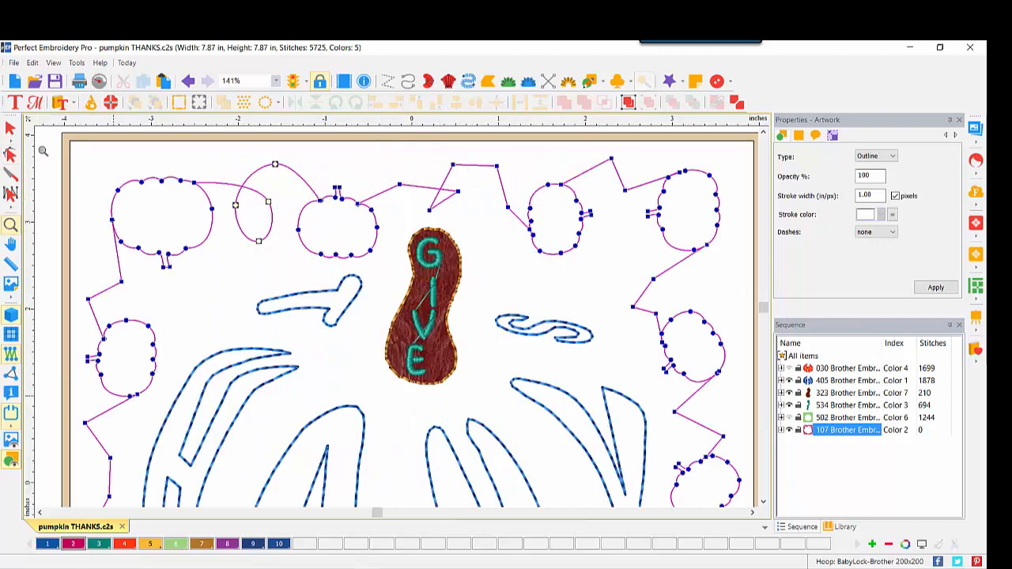
pyautogui.click(11, 154)
pyautogui.moveTo(376, 144); pyautogui.dragTo(520, 226)
pyautogui.rightClick(492, 172)
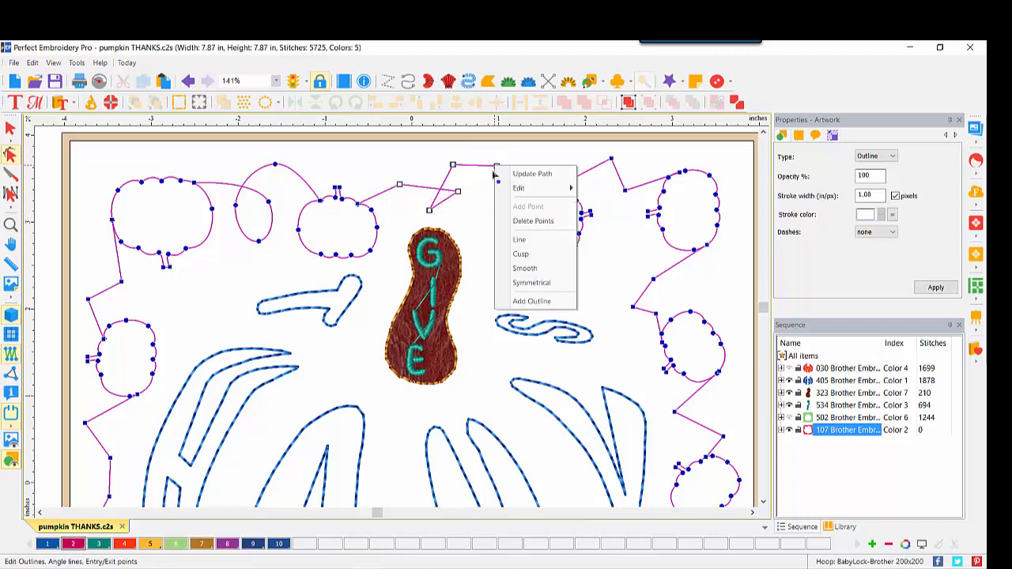
pyautogui.click(524, 268)
# Convert the two points of the line leading to the upper-right corner pumpkin to Smooth
pyautogui.moveTo(579, 143); pyautogui.dragTo(645, 204)
pyautogui.rightClick(614, 162)
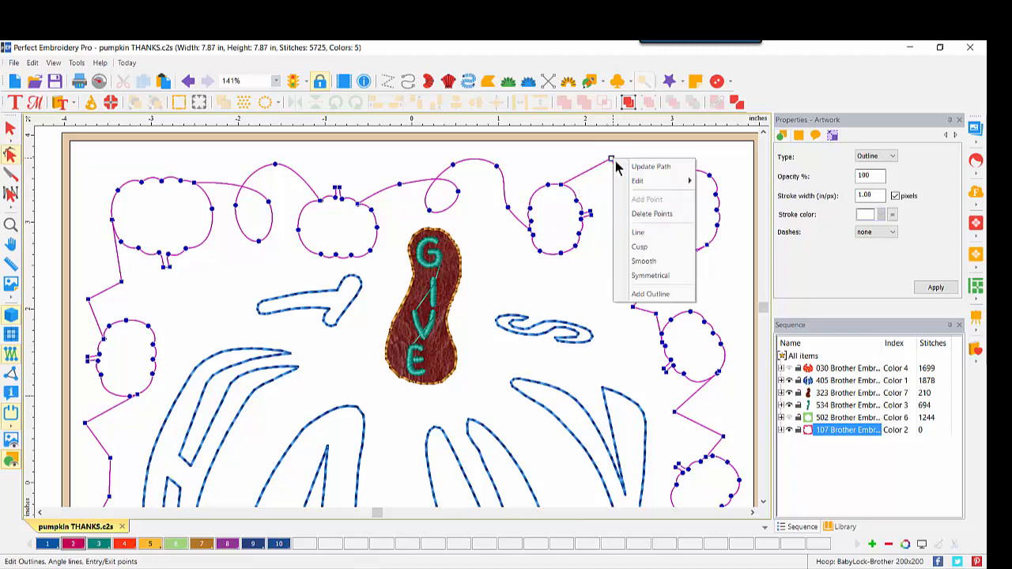
pyautogui.click(645, 261)
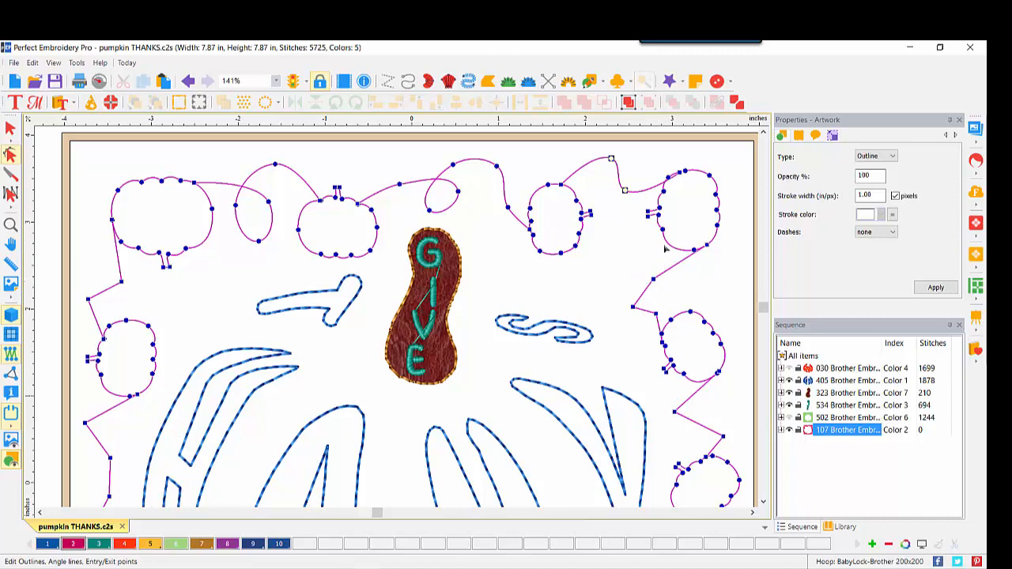
# Convert the points of the two connecting lines down the right edge, below the upper-right corner pumpkin, to Smooth
pyautogui.moveTo(605, 271); pyautogui.dragTo(664, 322)
pyautogui.rightClick(654, 280)
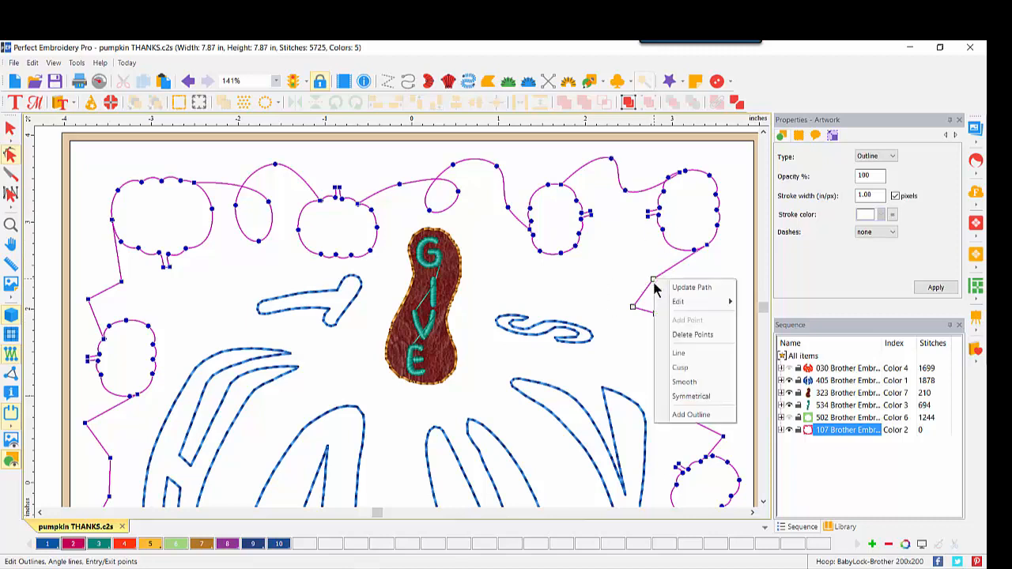
pyautogui.click(684, 382)
pyautogui.moveTo(664, 398); pyautogui.dragTo(736, 453)
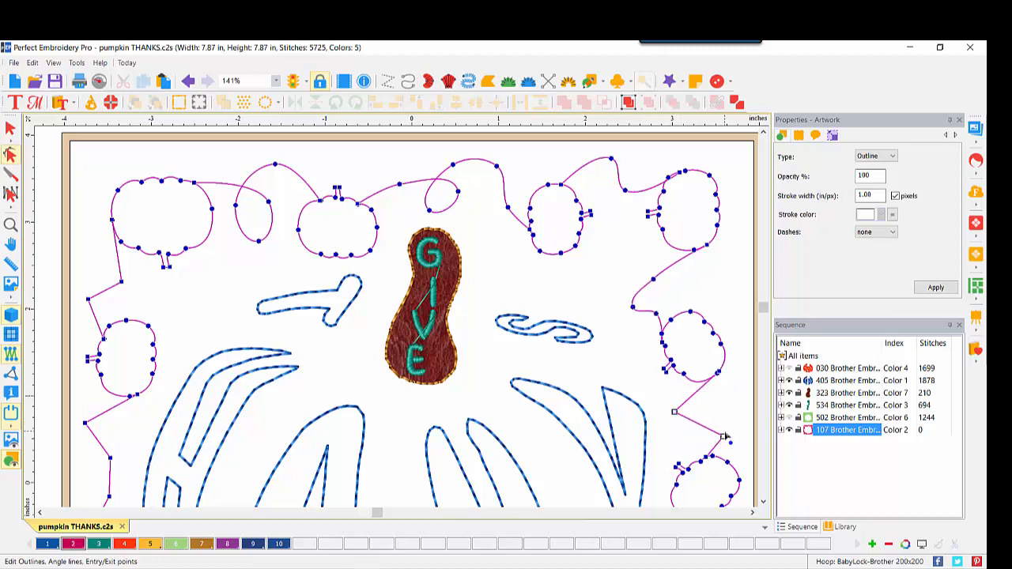
pyautogui.rightClick(722, 435)
pyautogui.click(753, 393)
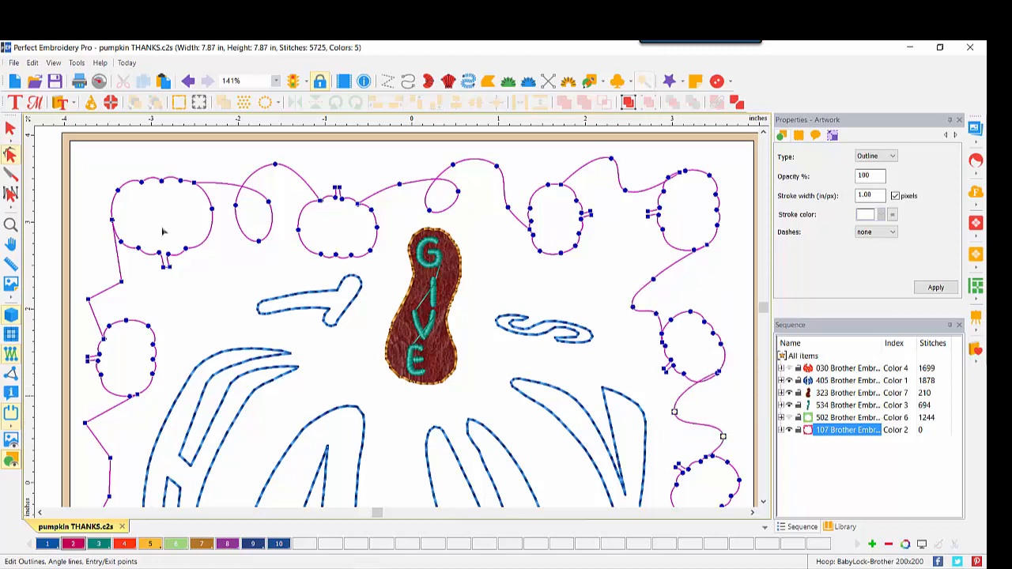
# Convert the points of the two connecting lines down the left edge, below the upper-left corner pumpkin, to Smooth
pyautogui.moveTo(75, 237); pyautogui.dragTo(128, 313)
pyautogui.moveTo(80, 264); pyautogui.dragTo(131, 313)
pyautogui.rightClick(123, 289)
pyautogui.click(153, 388)
pyautogui.scroll(-5, 47, 314)
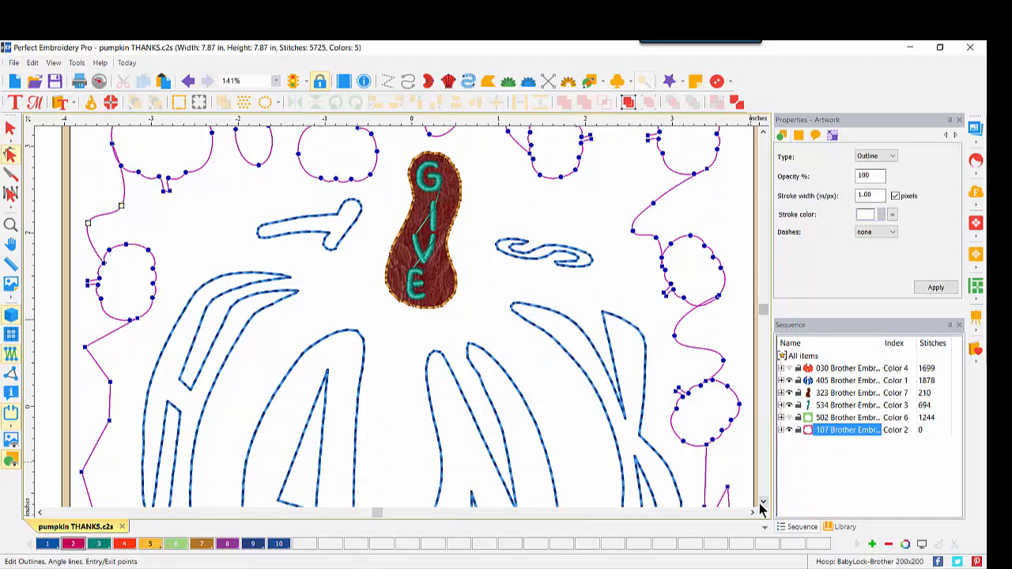
pyautogui.moveTo(44, 210); pyautogui.dragTo(123, 378)
pyautogui.rightClick(114, 279)
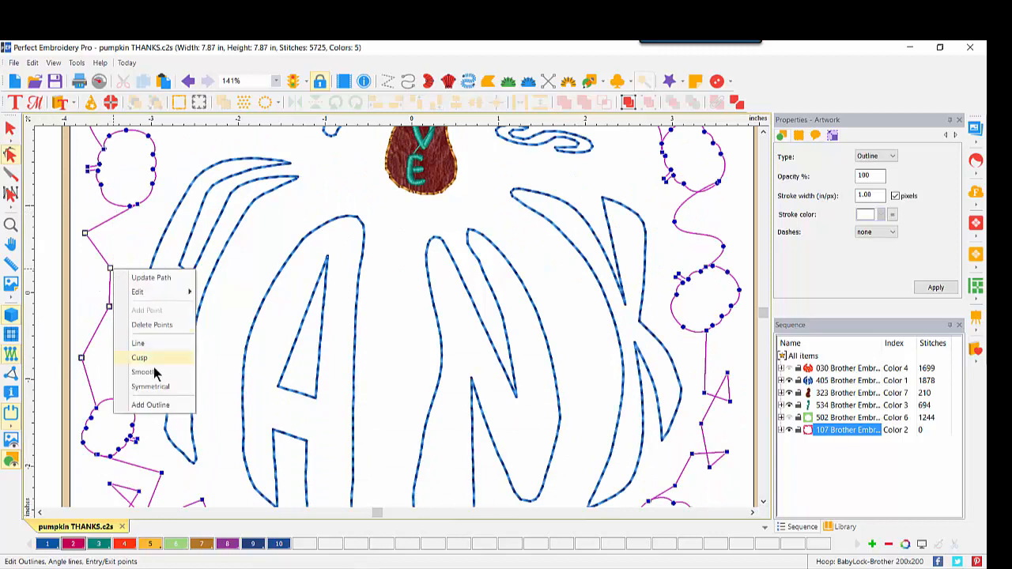
pyautogui.click(154, 383)
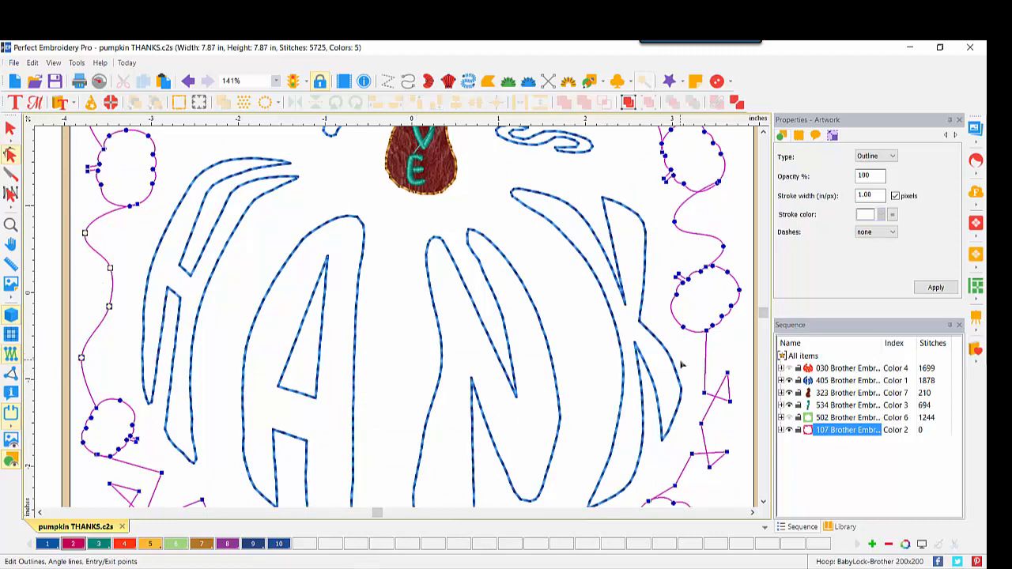
# Convert the points of the double-zigzag line on the right edge, above the lower-right corner pumpkin, to Smooth
pyautogui.moveTo(680, 351); pyautogui.dragTo(734, 476)
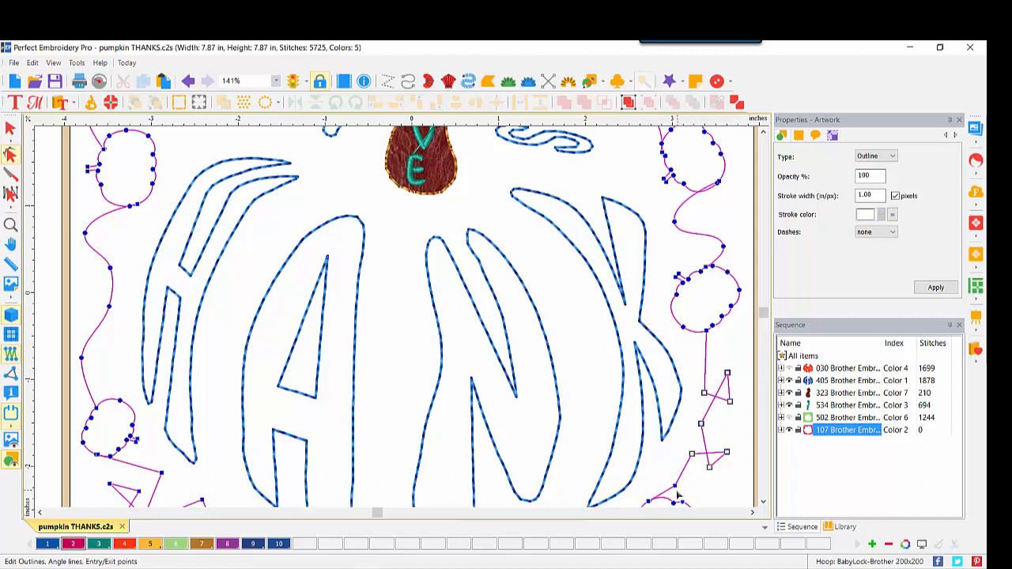
pyautogui.rightClick(693, 454)
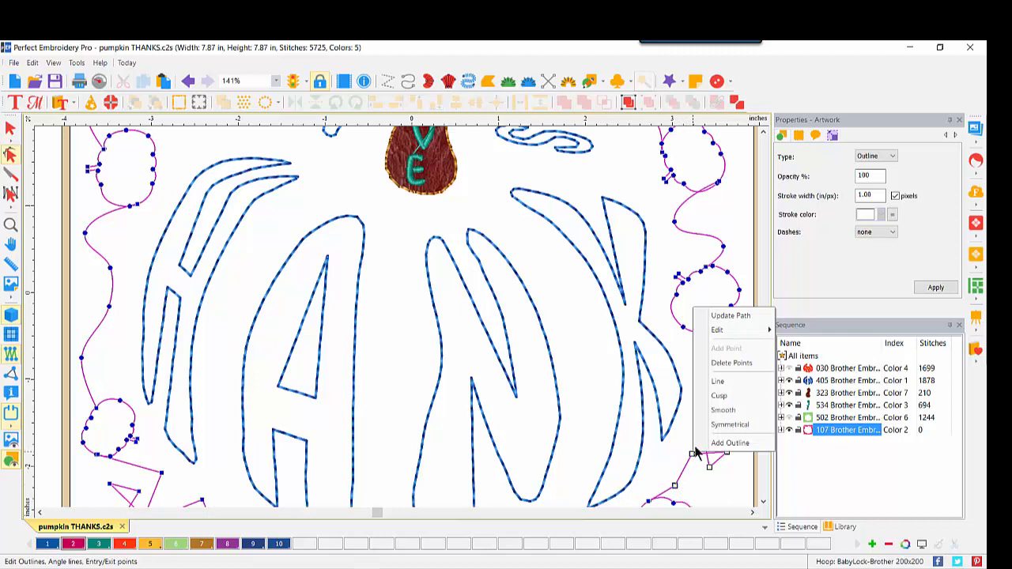
pyautogui.click(729, 404)
# Convert the points of the connecting lines on both sides of the lower-left corner pumpkin to Smooth
pyautogui.click(763, 503)
pyautogui.scroll(-5, 705, 477)
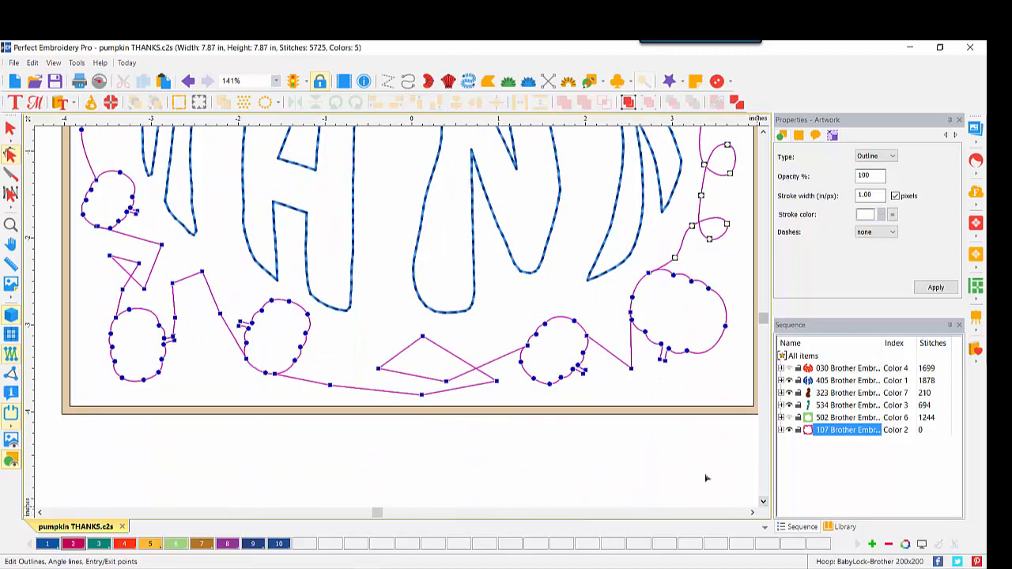
pyautogui.moveTo(80, 238); pyautogui.dragTo(222, 302)
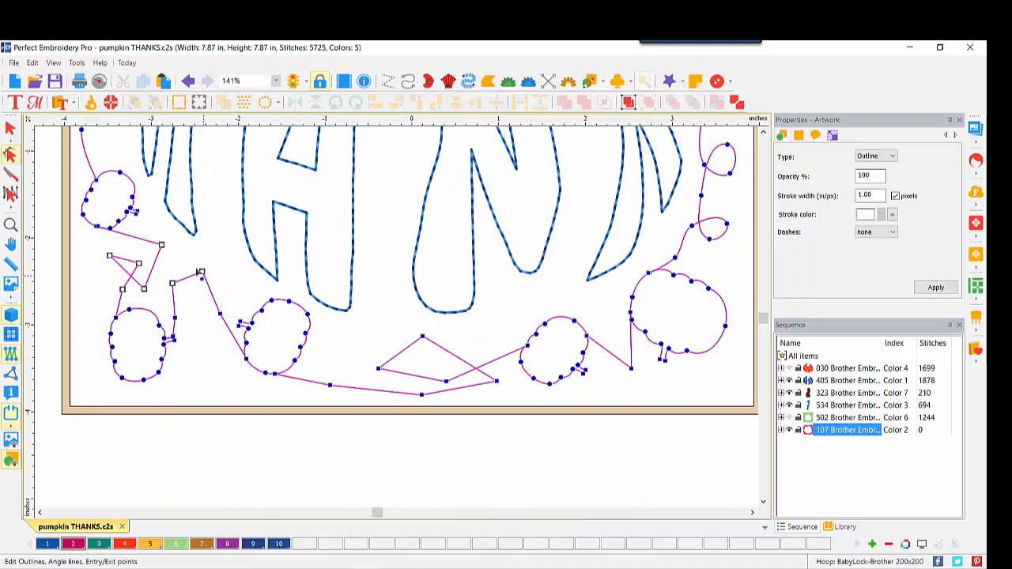
pyautogui.rightClick(162, 247)
pyautogui.click(194, 348)
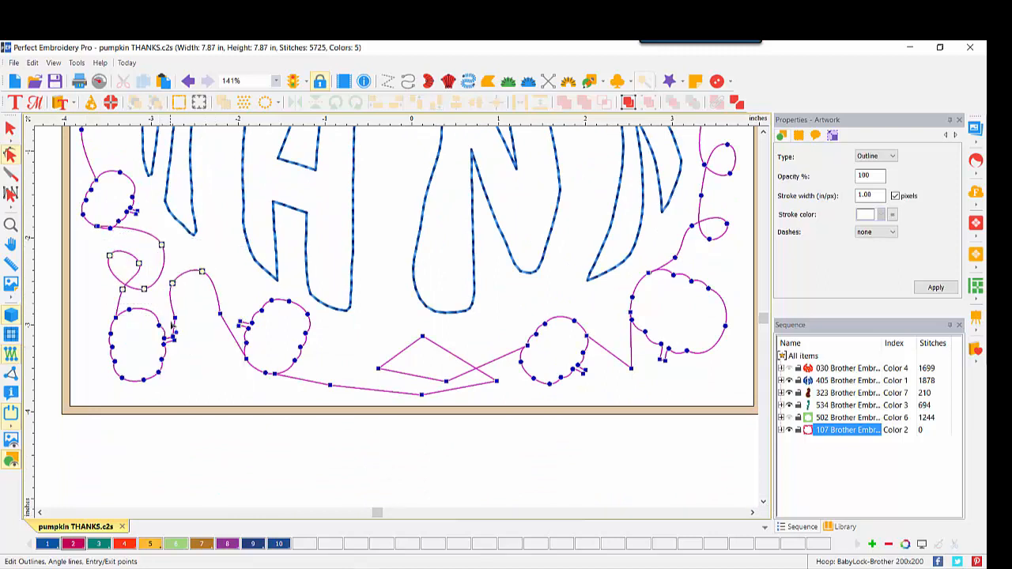
pyautogui.moveTo(169, 311); pyautogui.dragTo(227, 322)
pyautogui.rightClick(222, 315)
pyautogui.click(264, 420)
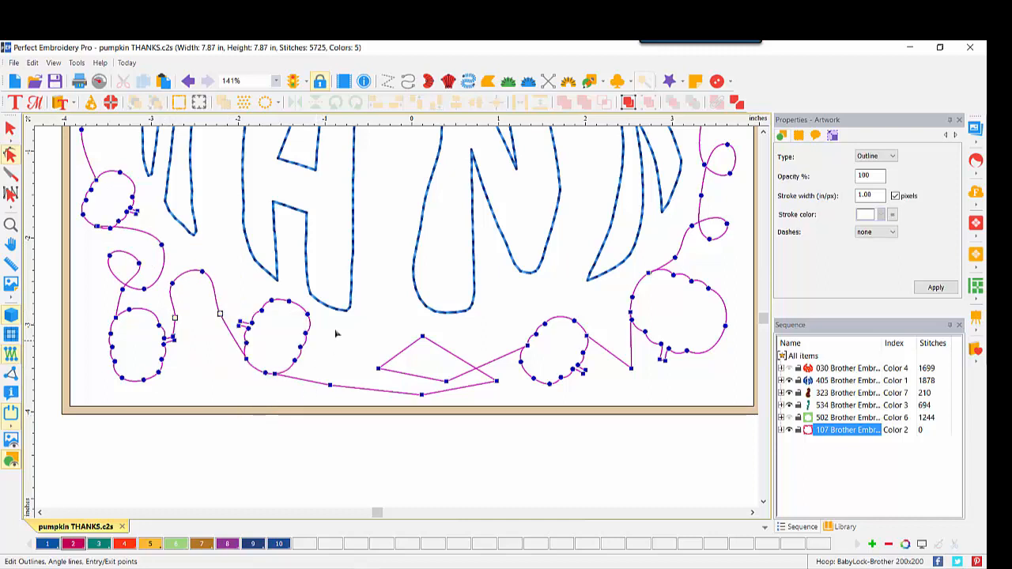
# Convert the six points of the bottom middle line and the single point beside the lower-right corner pumpkin to Smooth
pyautogui.moveTo(329, 319); pyautogui.dragTo(508, 404)
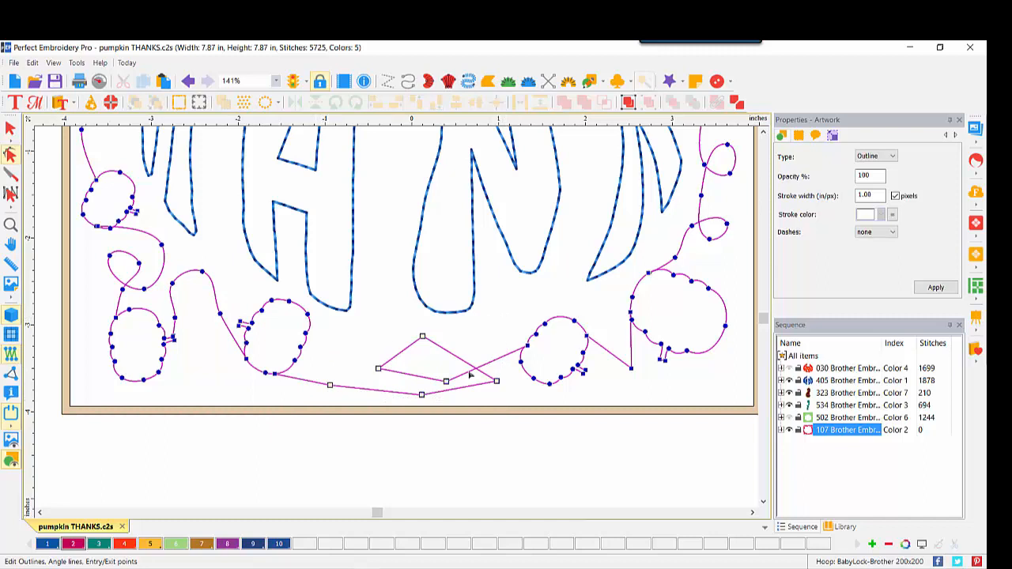
pyautogui.rightClick(422, 337)
pyautogui.click(454, 438)
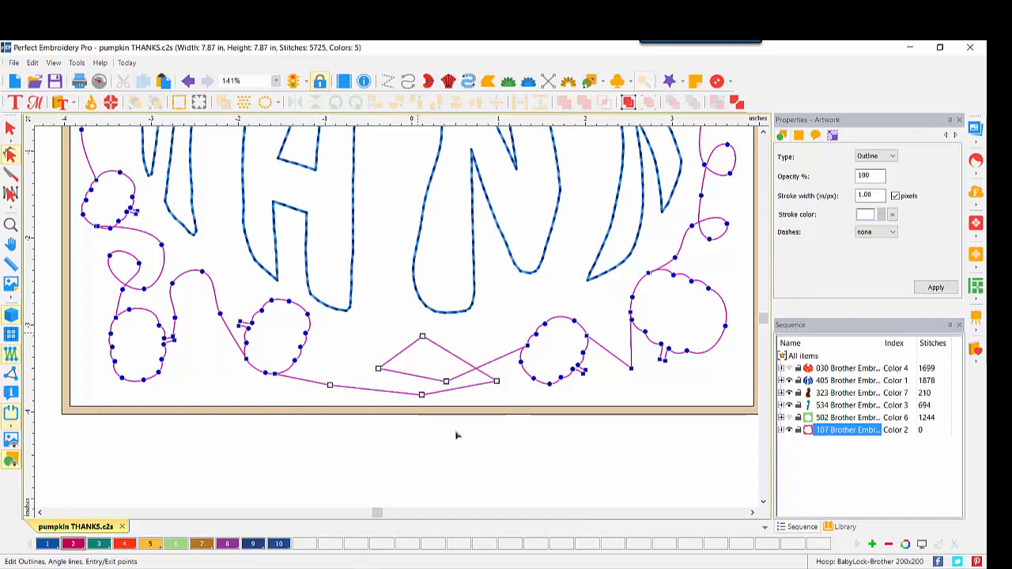
pyautogui.rightClick(631, 370)
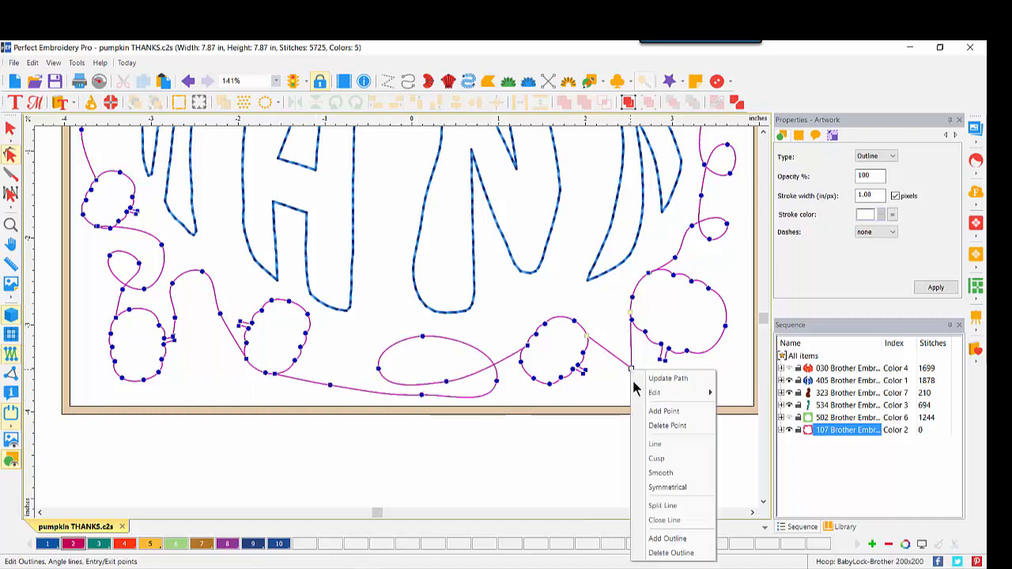
pyautogui.click(656, 472)
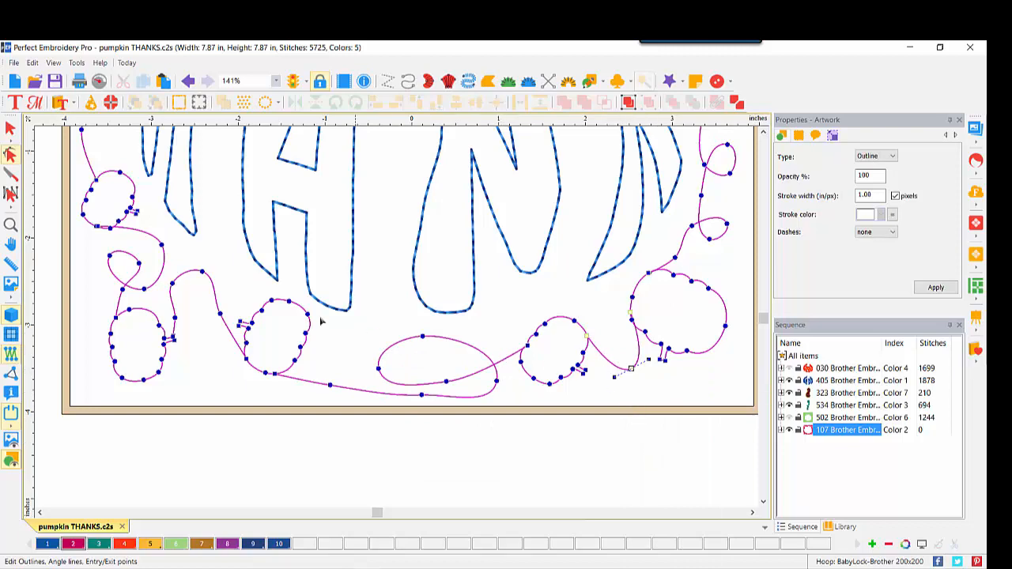
# Convert the finished pumpkin-outline quilting artwork to Run stitches
pyautogui.doubleClick(10, 228)
pyautogui.click(10, 129)
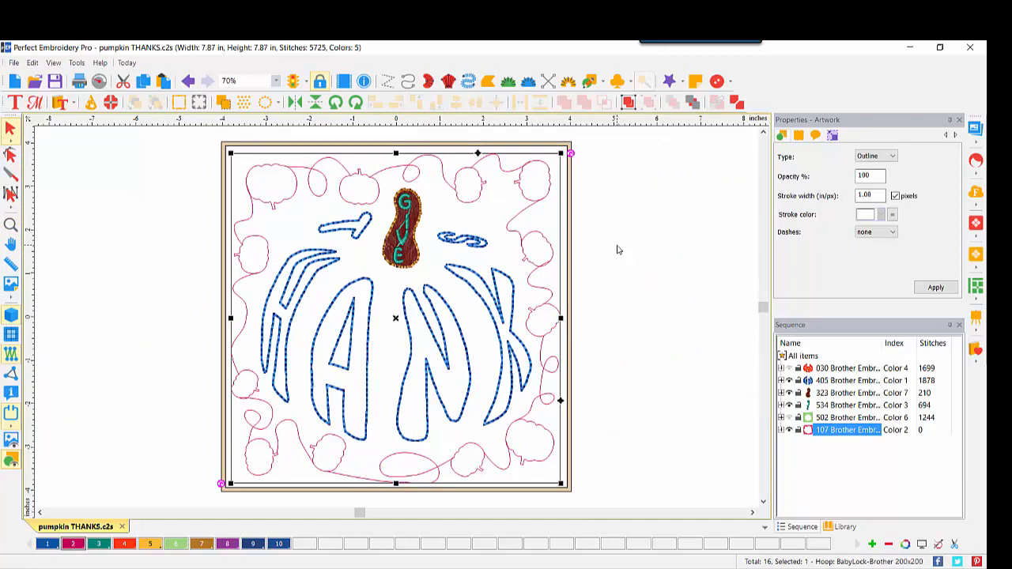
pyautogui.rightClick(542, 203)
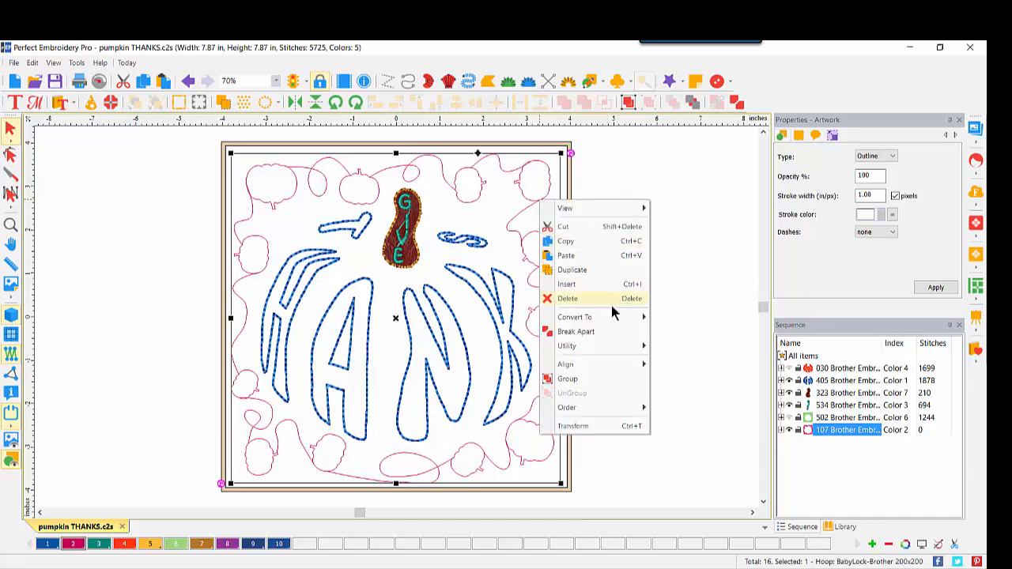
pyautogui.moveTo(605, 319)
pyautogui.click(673, 319)
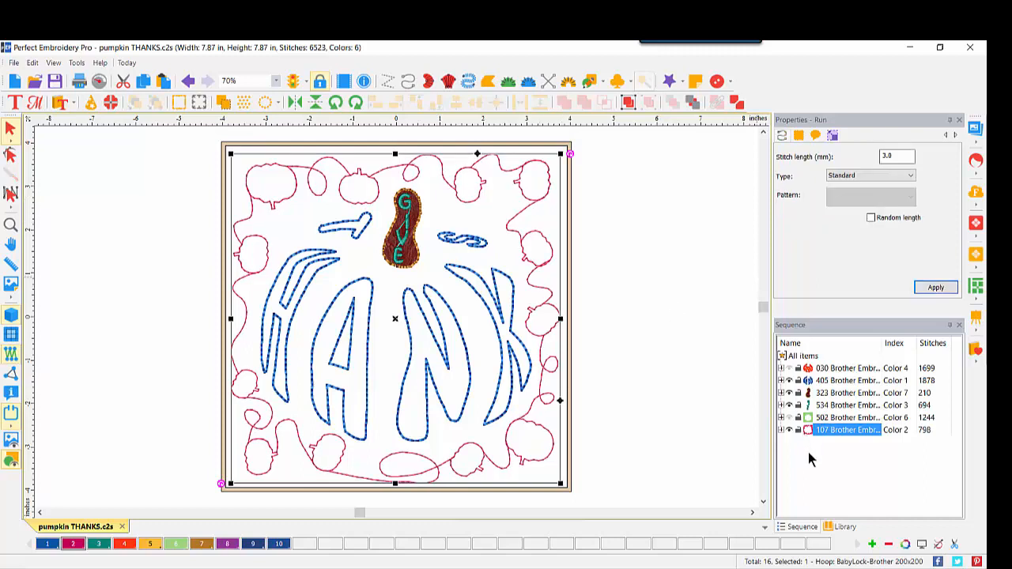
# Delete the green cross-stitch background and show the hidden orange pumpkin sections
pyautogui.click(826, 419)
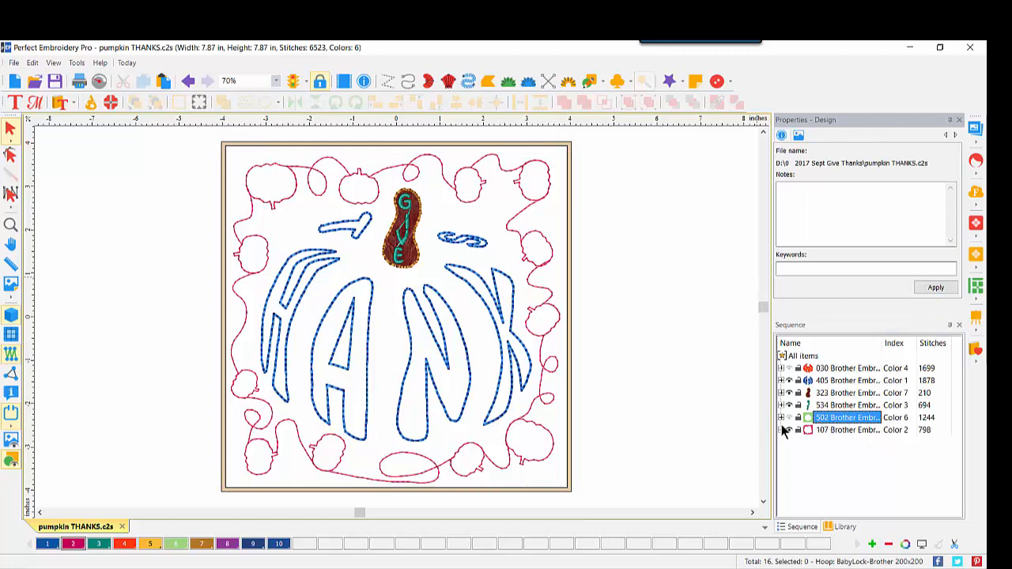
pyautogui.click(788, 418)
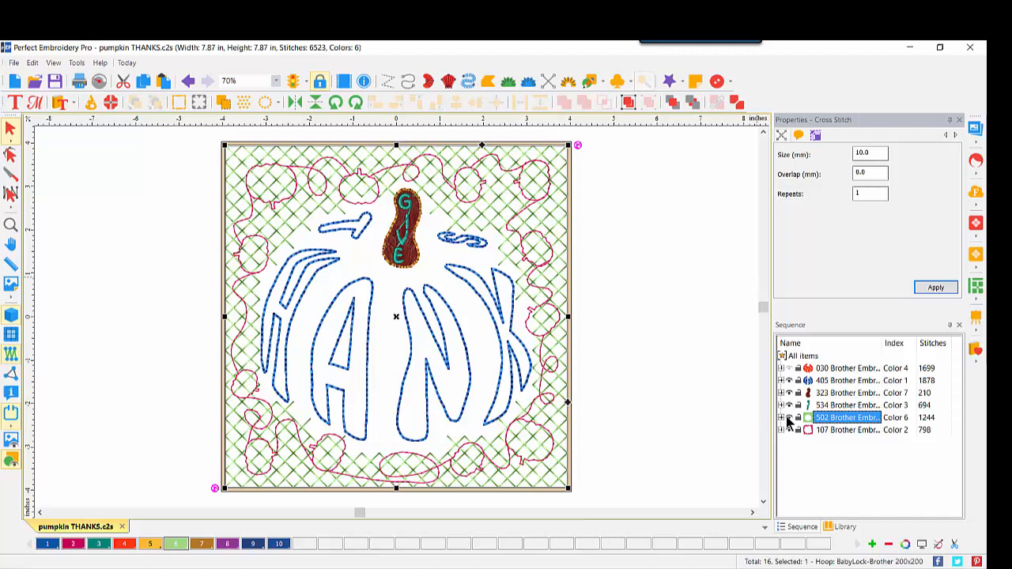
pyautogui.press('Delete')
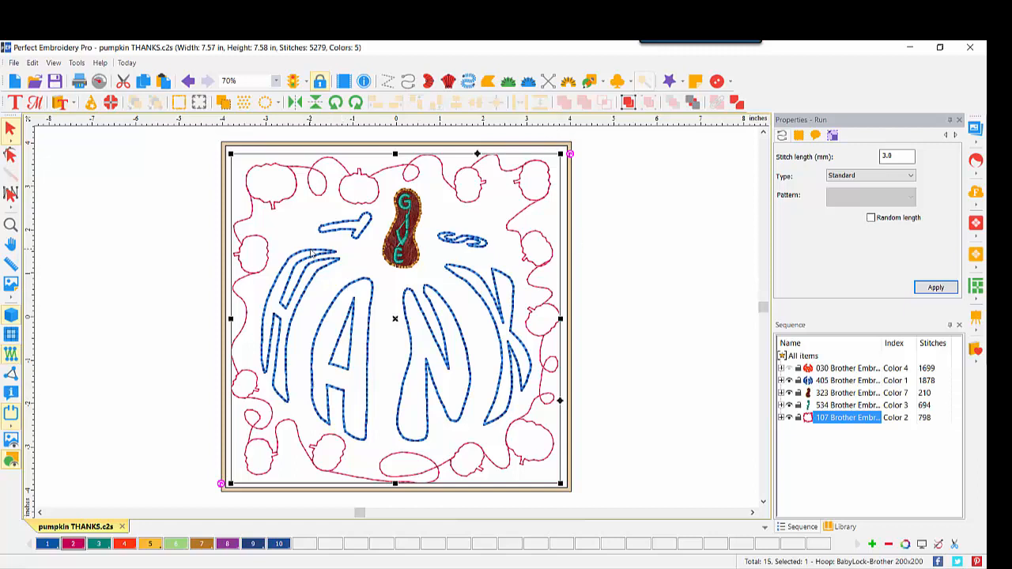
pyautogui.click(787, 370)
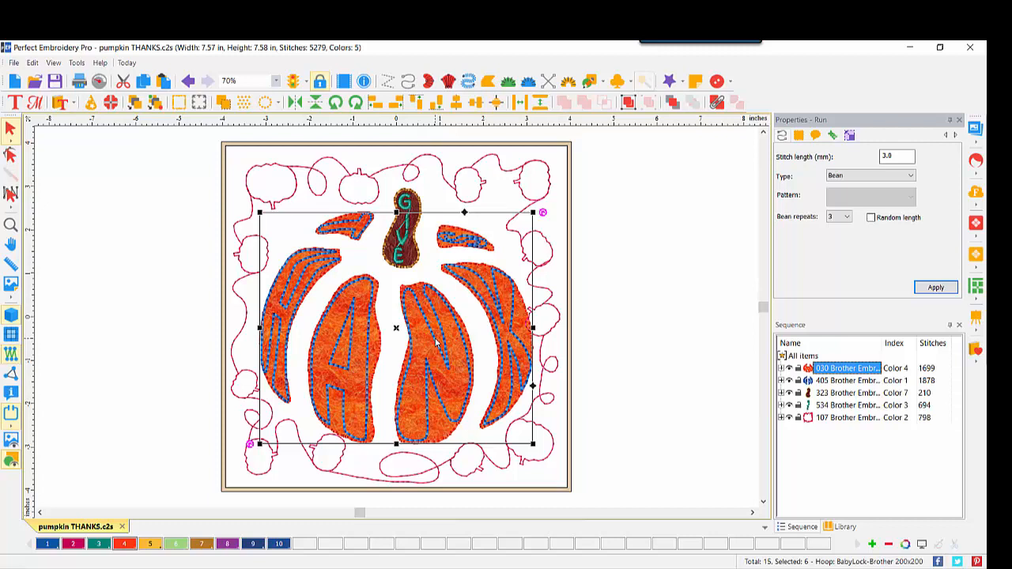
# Duplicate the blue THANKS letter outlines in place and recolor the copy with purple thread color 8
pyautogui.click(838, 381)
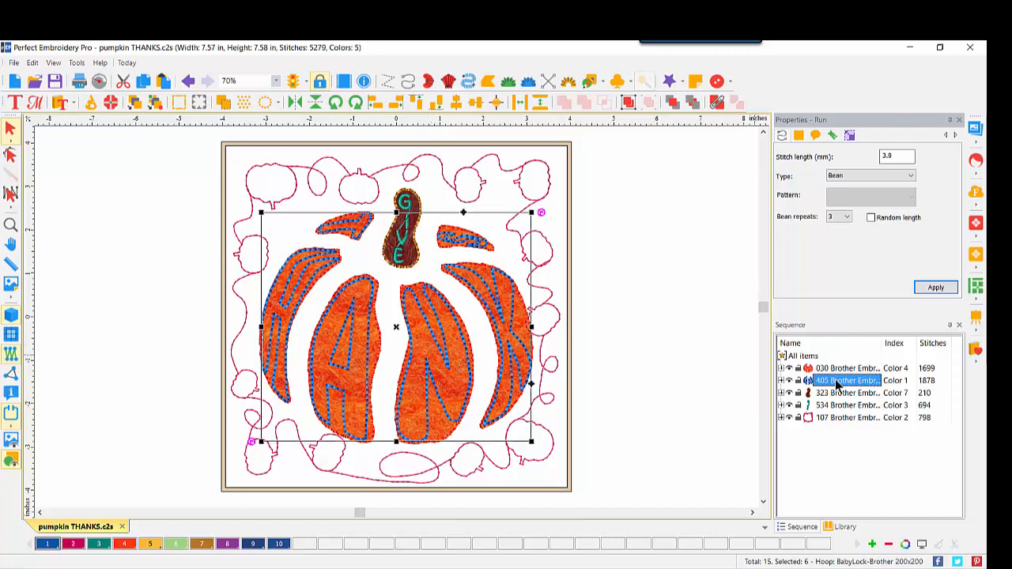
pyautogui.click(163, 83)
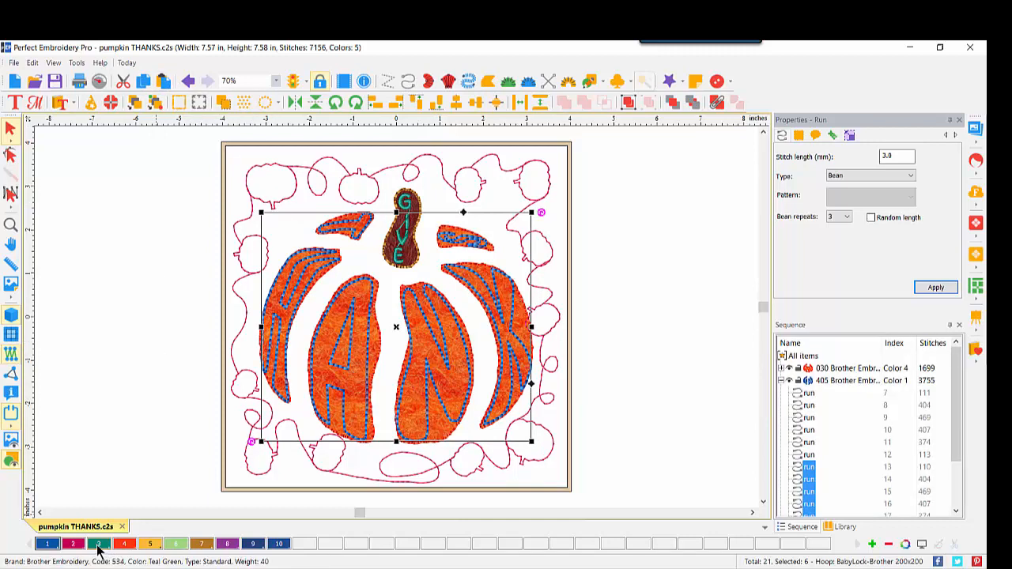
pyautogui.click(227, 544)
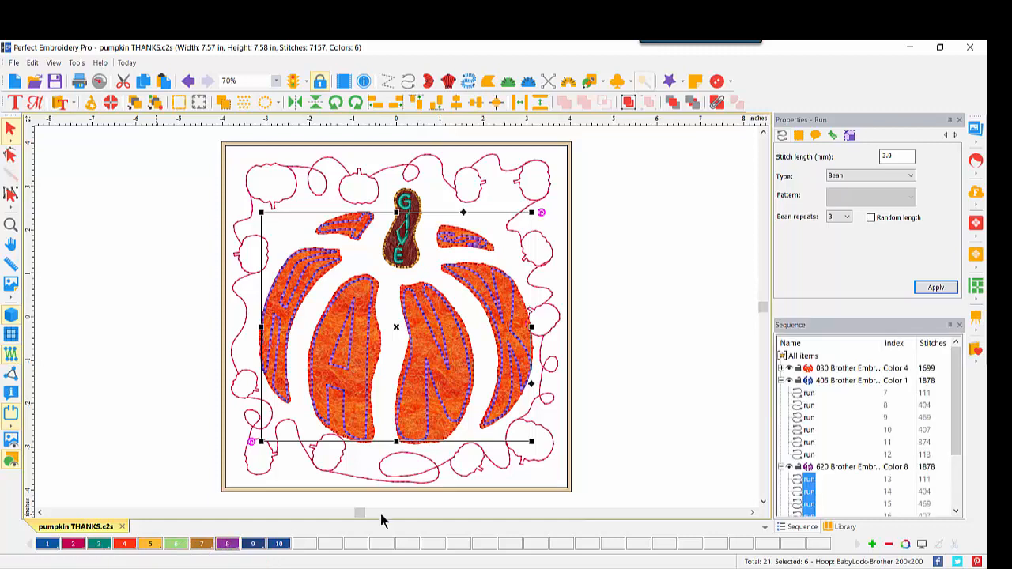
# Convert the purple copy of the THANKS letters to Complex Fill
pyautogui.click(819, 468)
pyautogui.rightClick(819, 468)
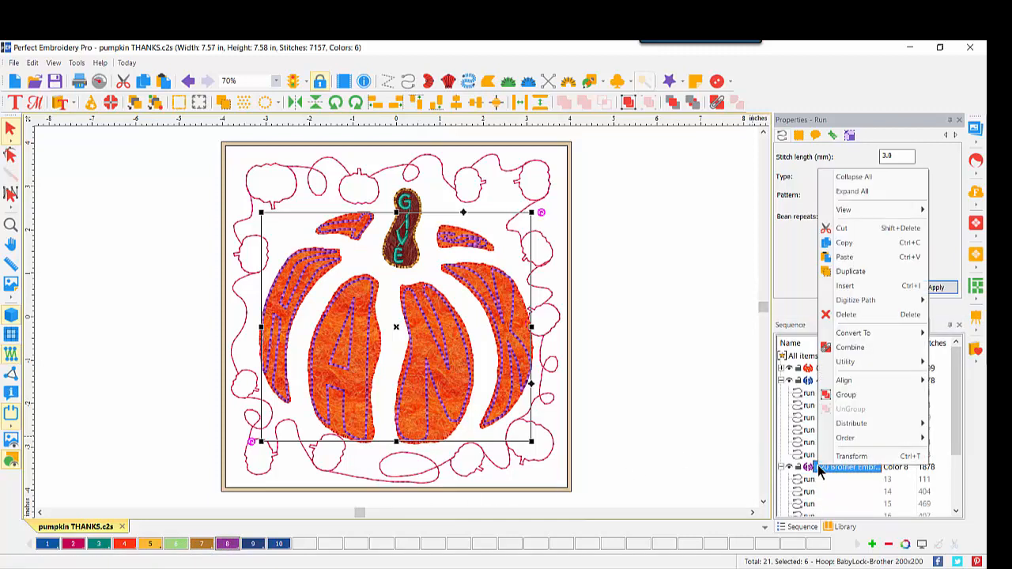
pyautogui.moveTo(844, 335)
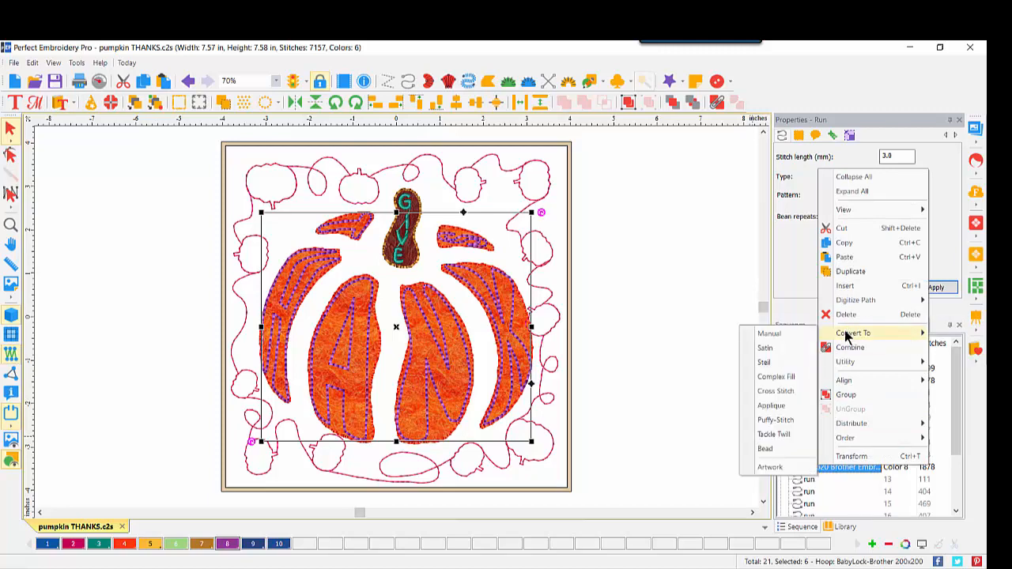
pyautogui.click(775, 378)
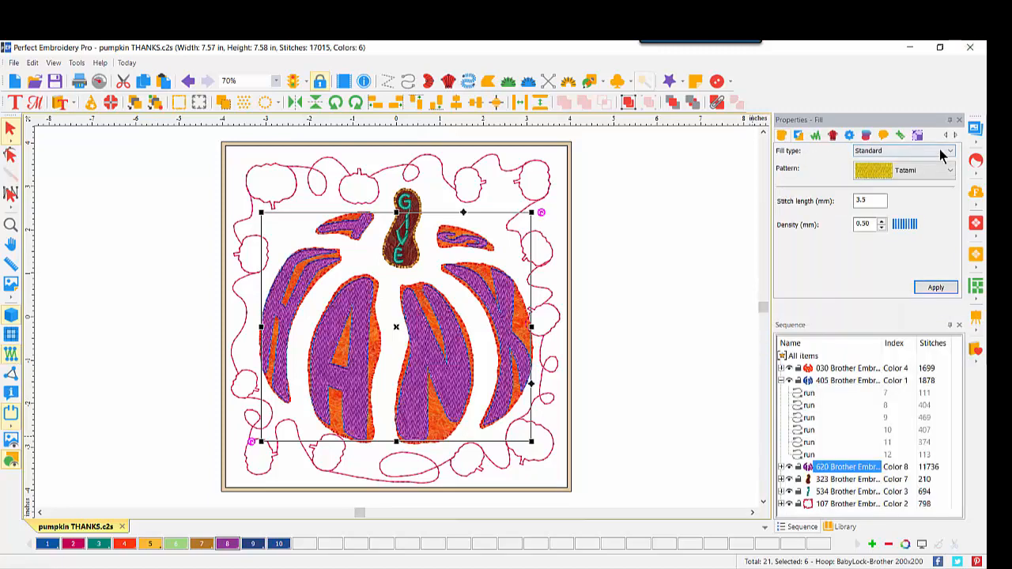
# Change the purple letters' fill type to Motif with pattern 103 and a pattern length of 5 mm
pyautogui.click(941, 152)
pyautogui.click(881, 178)
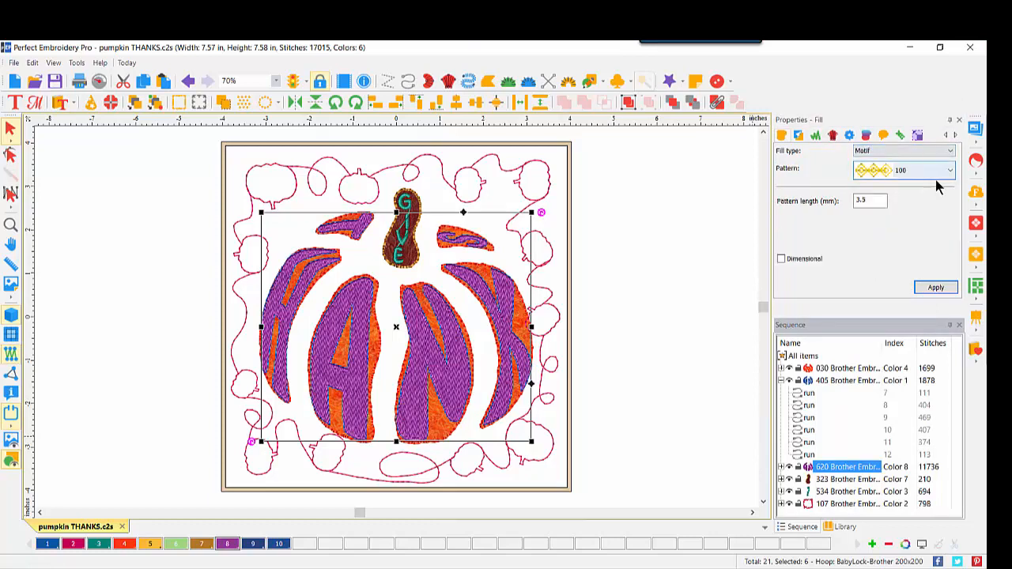
pyautogui.click(951, 172)
pyautogui.click(904, 242)
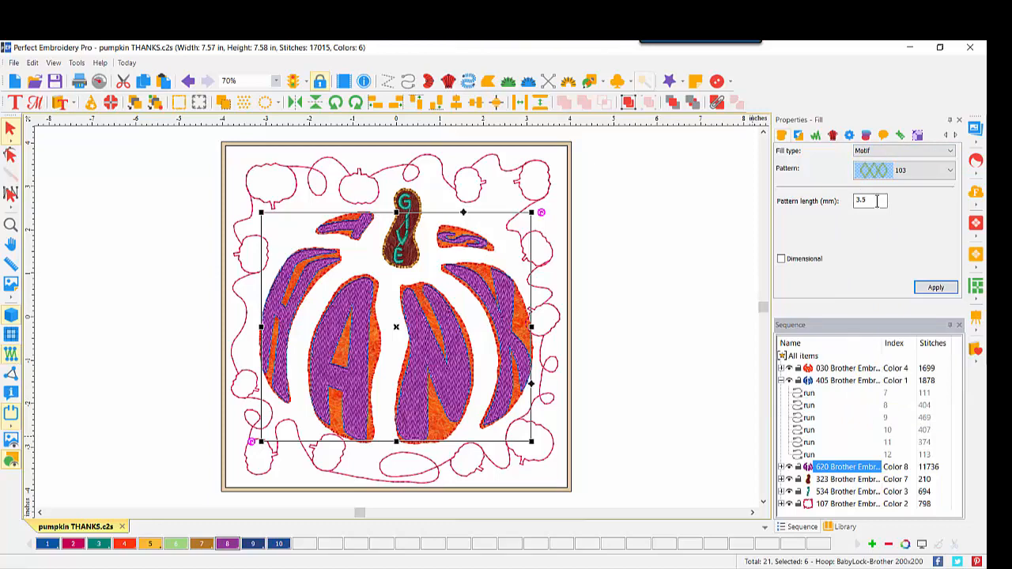
pyautogui.press('Tab')
pyautogui.write('5')
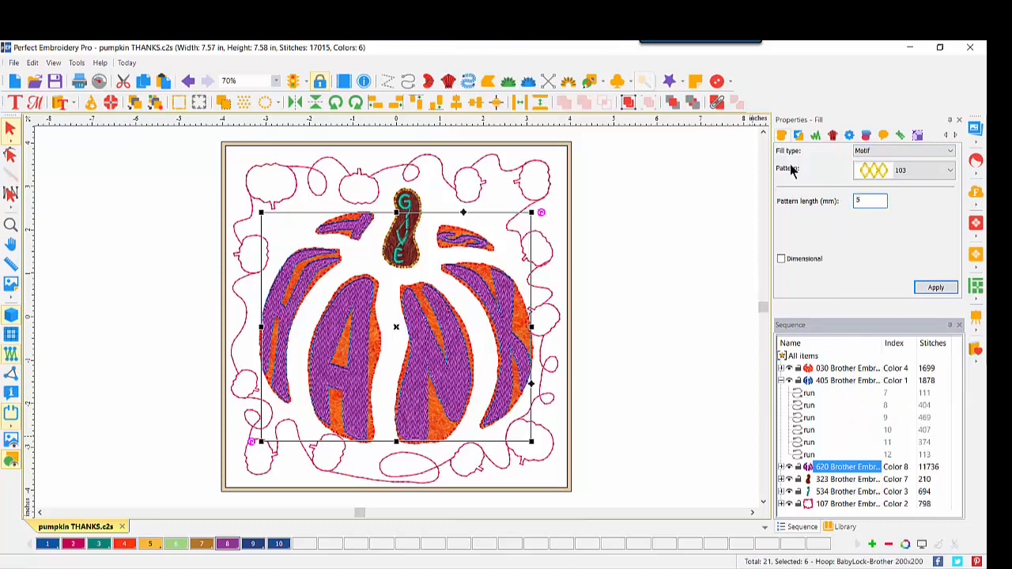
pyautogui.click(931, 288)
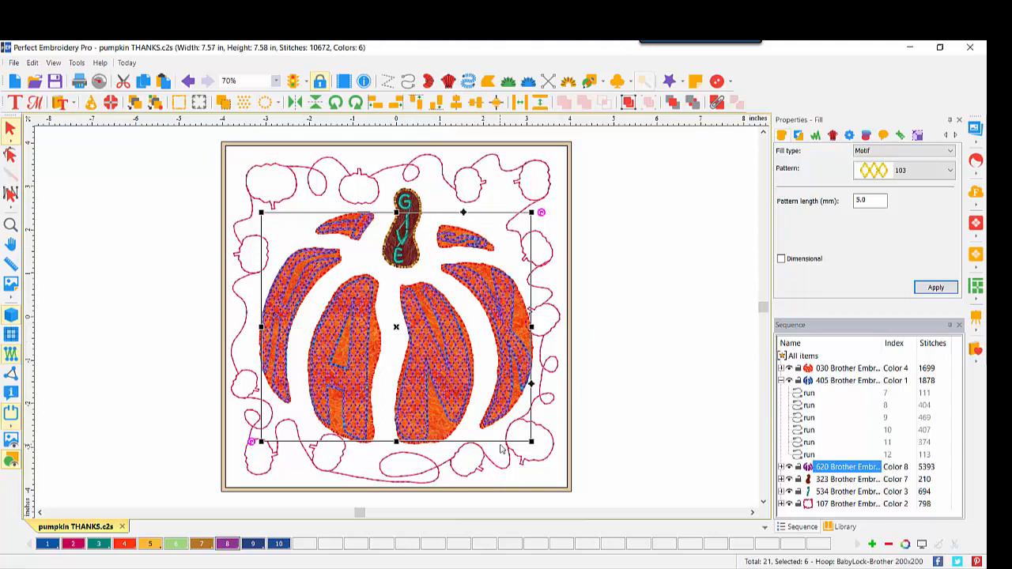
# Reorder the sequence so the pumpkin quilting sews first and the purple motif fill sews before the blue letter outlines
pyautogui.click(838, 501)
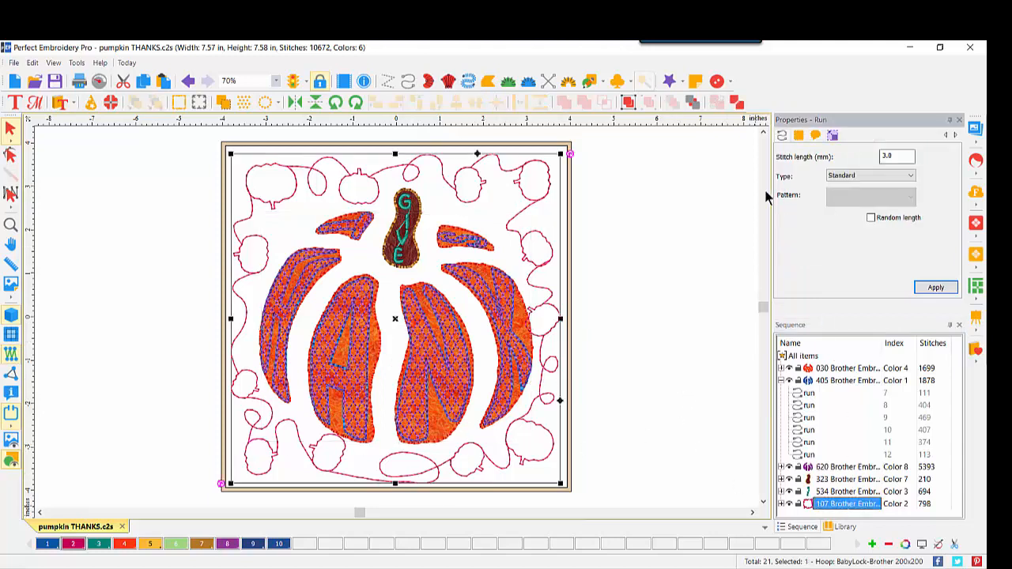
pyautogui.click(693, 103)
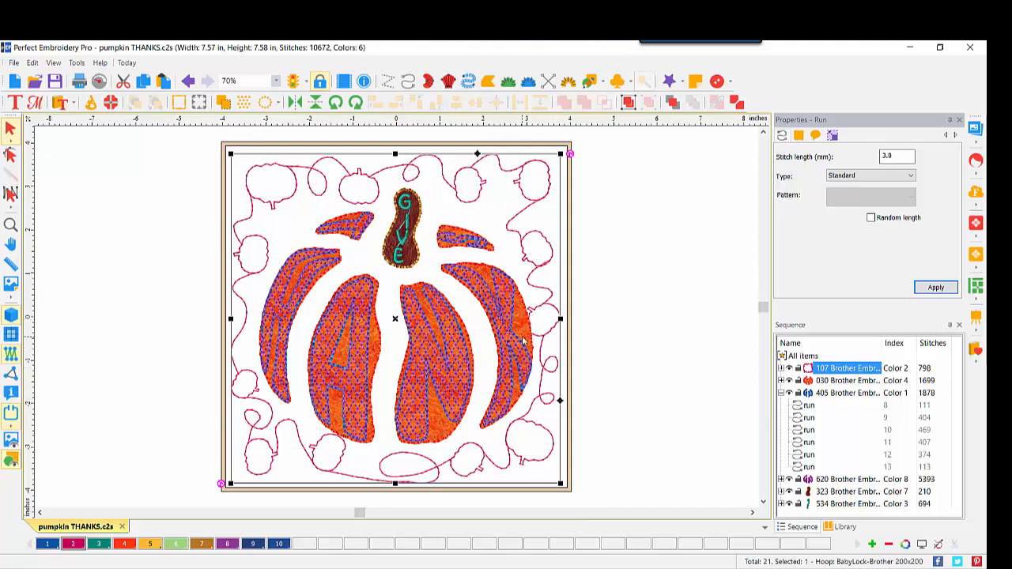
pyautogui.click(834, 382)
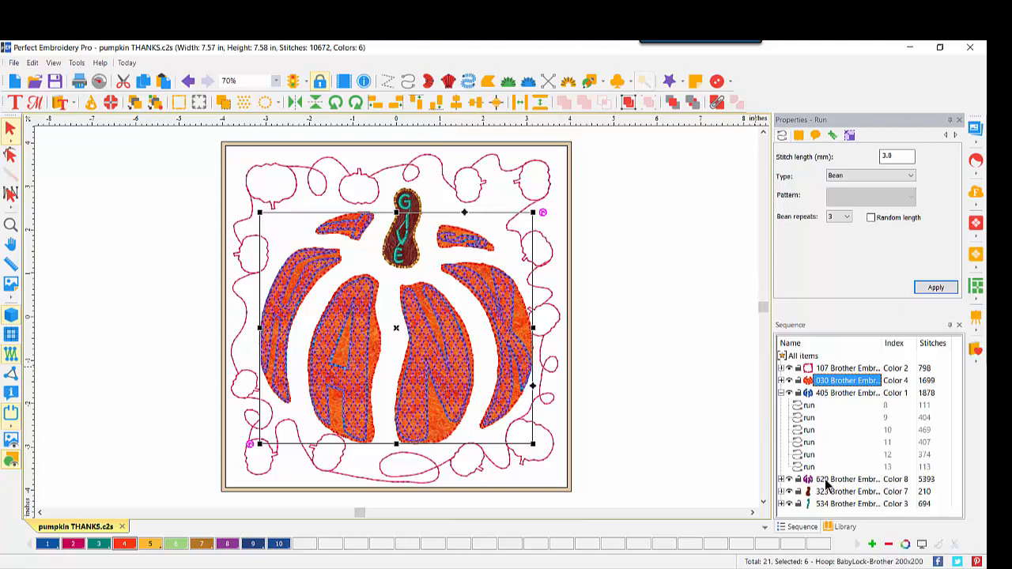
pyautogui.moveTo(825, 480); pyautogui.dragTo(826, 388)
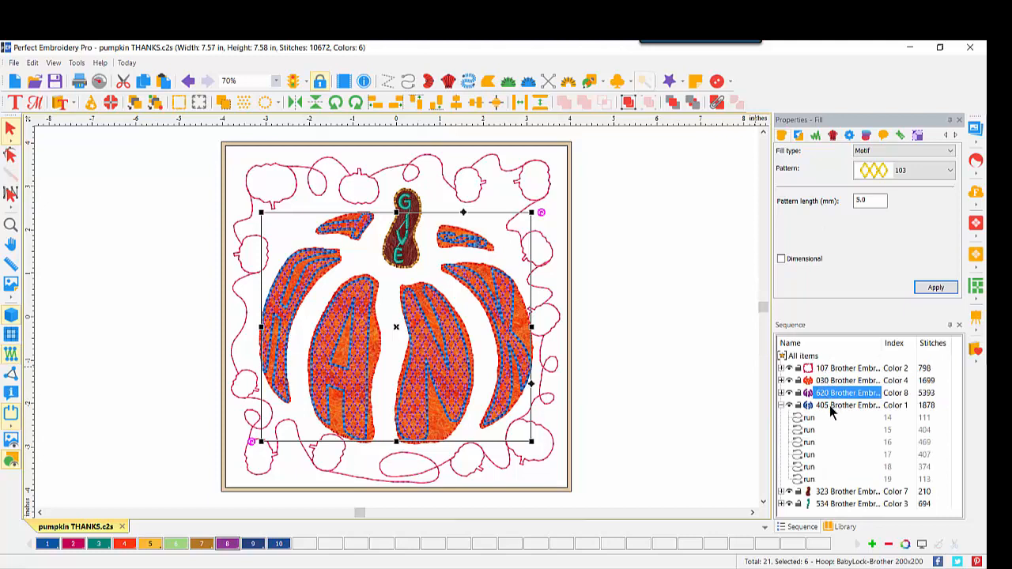
pyautogui.click(829, 406)
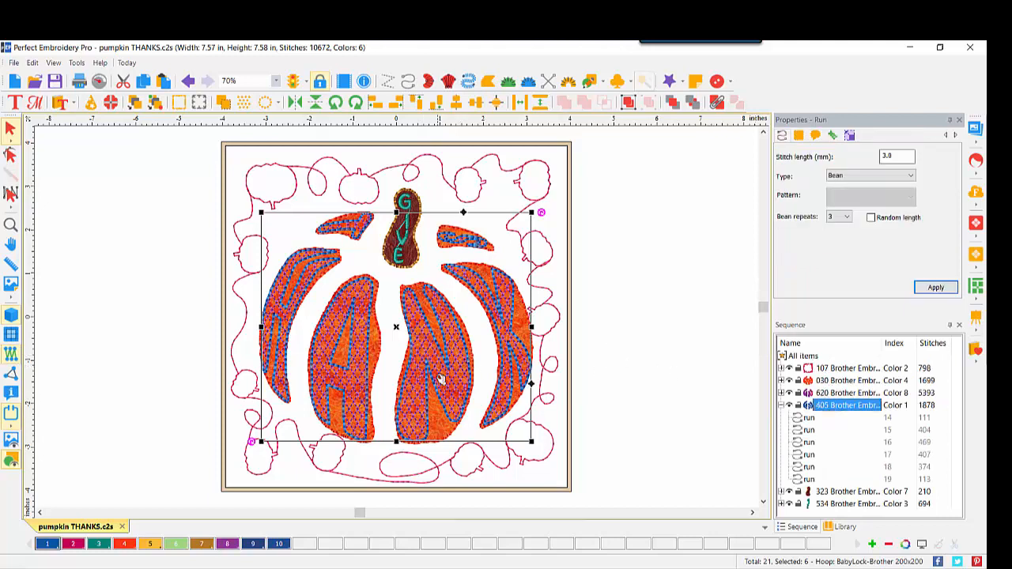
# Collapse the blue letter outlines group in the sequence and check the stem run and GIVE lettering that sew last
pyautogui.click(781, 406)
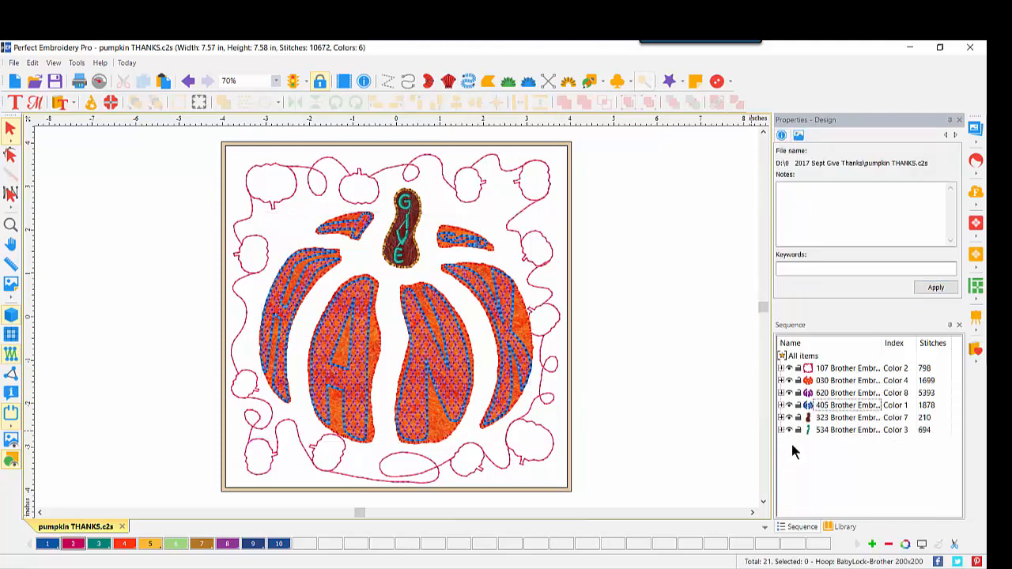
pyautogui.click(827, 419)
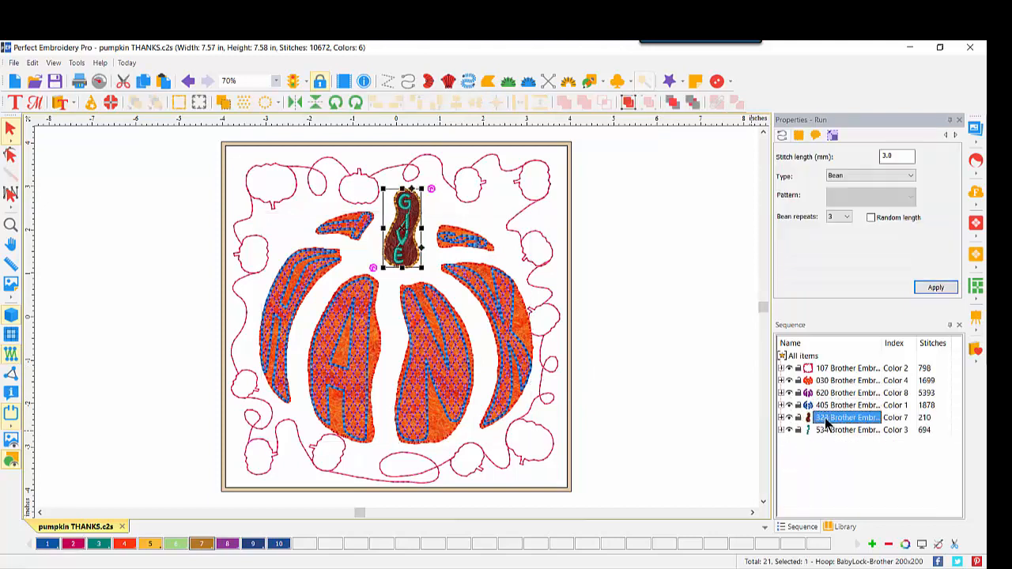
pyautogui.click(826, 428)
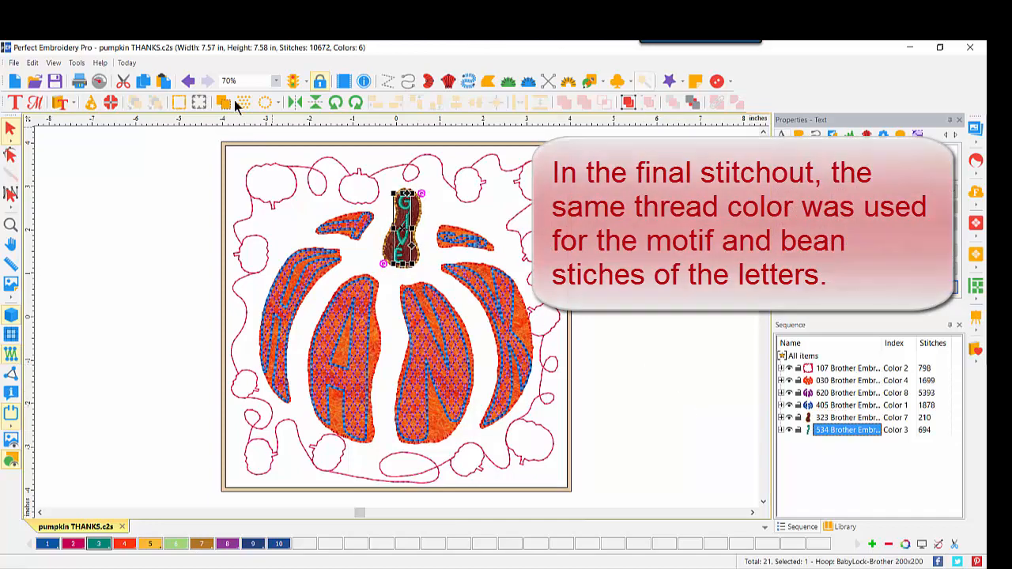
# Save a copy of the design as "pumpkin THANKS app" in Inspiration Series (C2S) format in the 0 2017 Sept Give Thanks folder
pyautogui.click(14, 63)
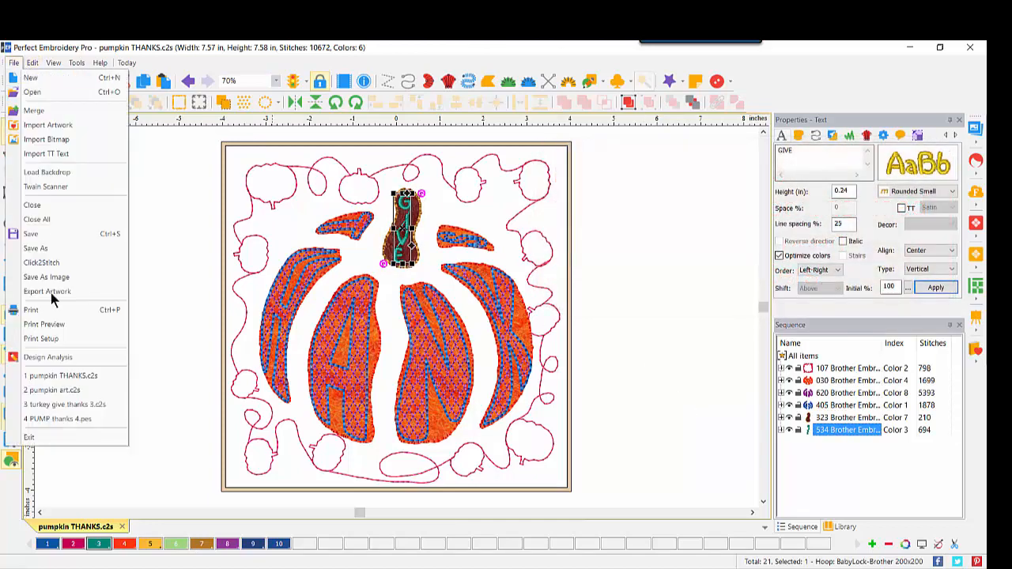
pyautogui.click(57, 248)
pyautogui.click(289, 423)
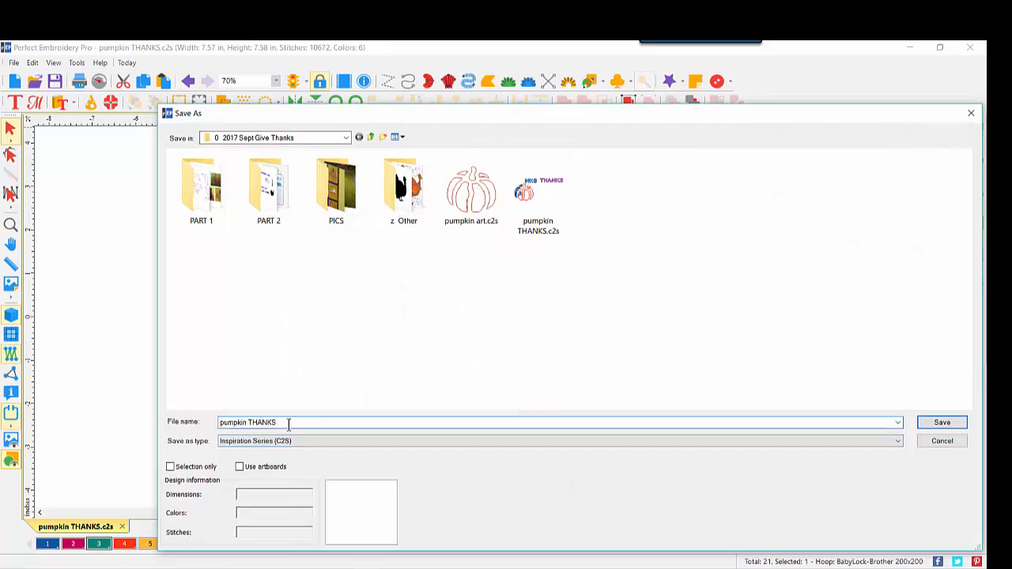
pyautogui.write('app')
pyautogui.press('Return')
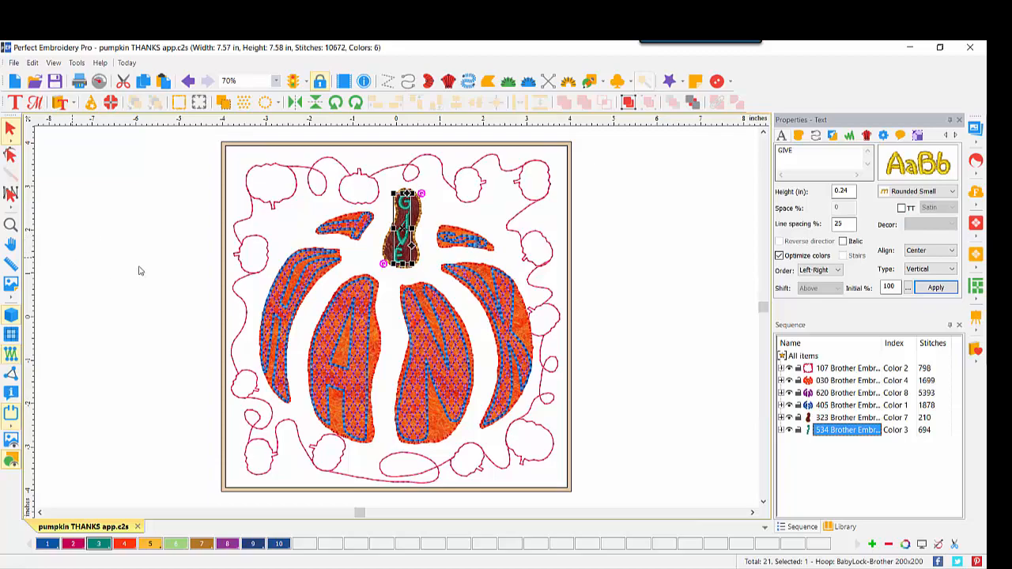
# Switch to the Photos app to view the stitch-out pictures in 5.png and the following picture of the finished wall hanging
pyautogui.moveTo(397, 566)
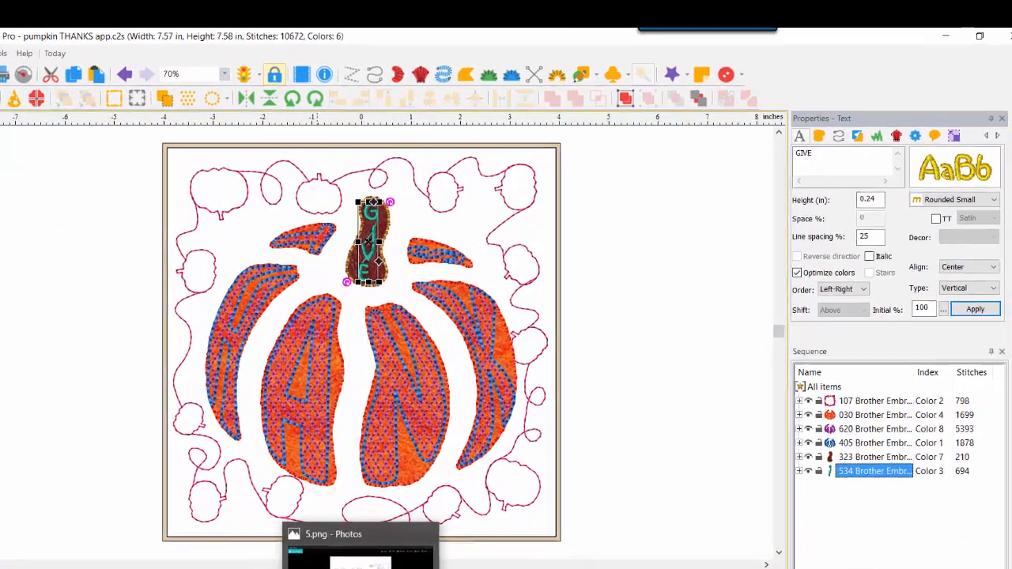
pyautogui.click(398, 530)
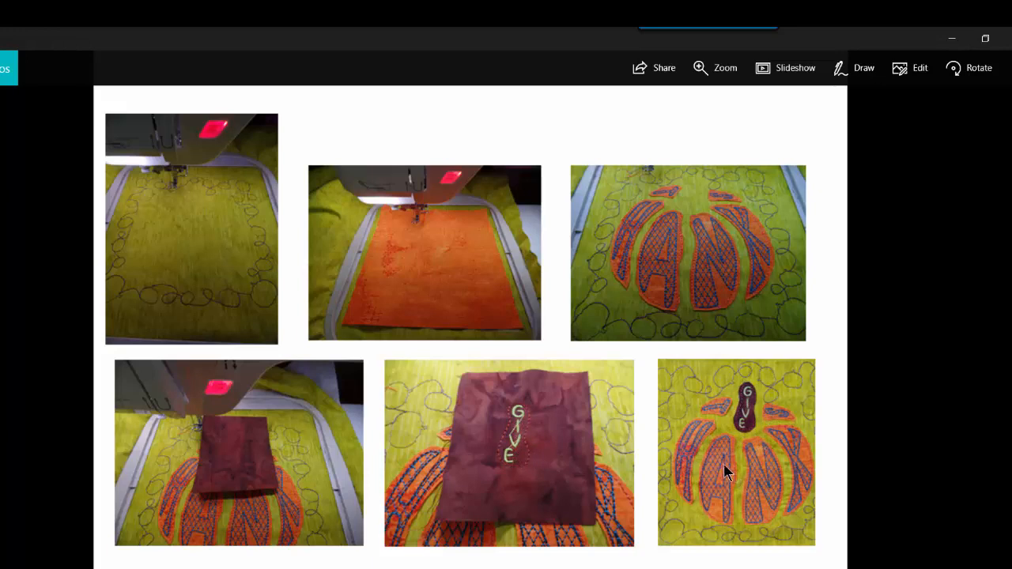
pyautogui.press('Right')
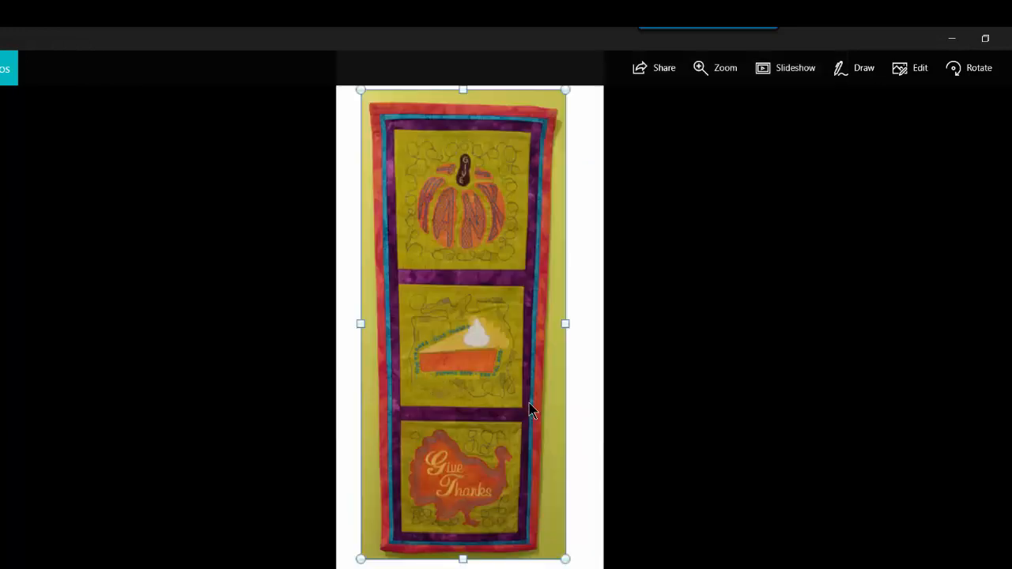